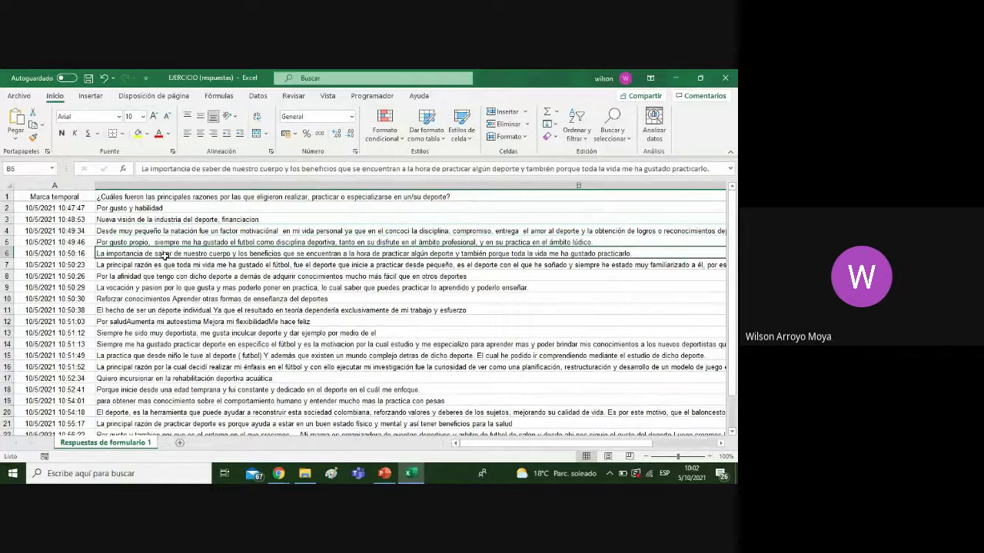
Switch to the PowerPoint presentation, open slide 54 on open coding of units and select the phrase "UNIDAD POR UNIDAD"
left_click(381, 473)
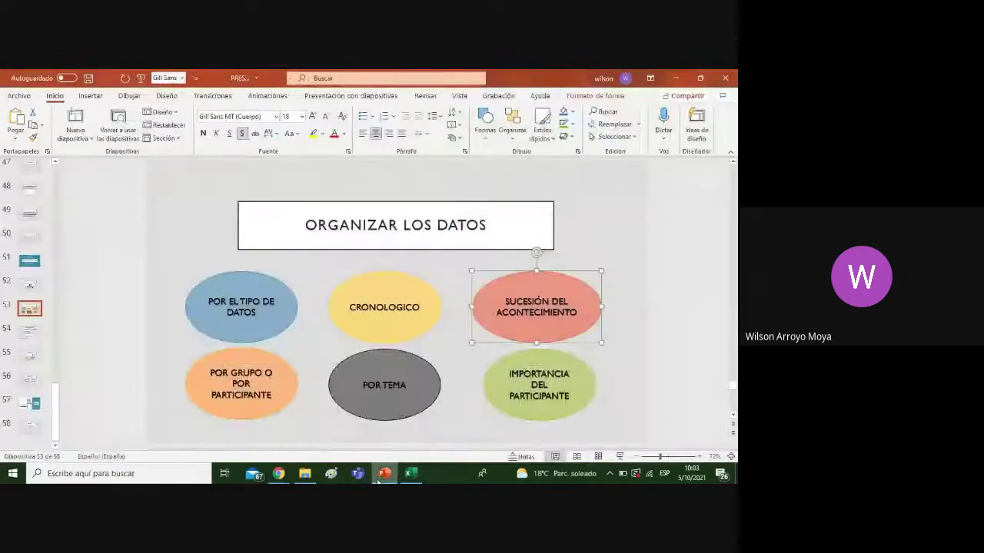
left_click(33, 337)
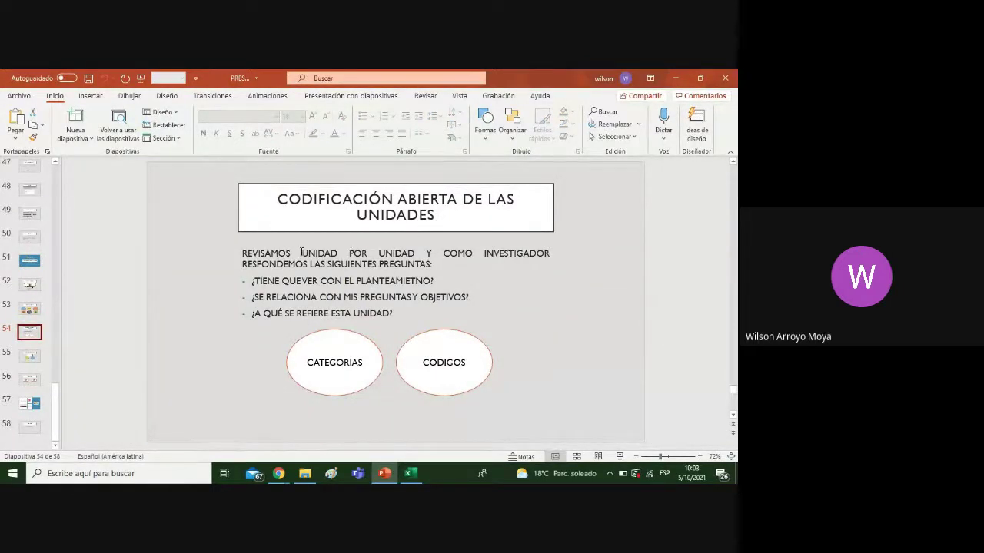
left_click_drag(301, 253, 413, 252)
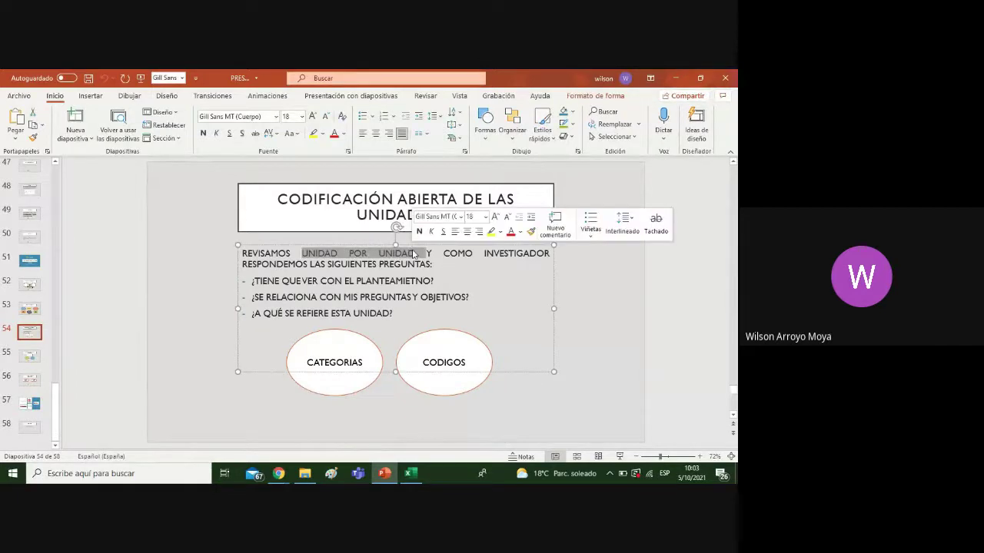
Switch back to the Excel responses workbook and fill the first response, cells A2:B2, with yellow
left_click(410, 473)
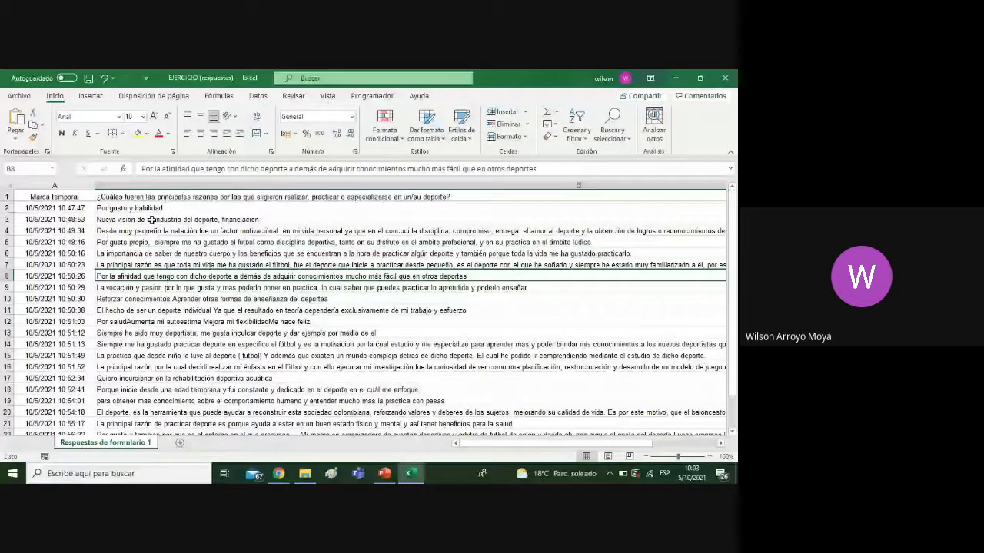
left_click(80, 207)
left_click(97, 208)
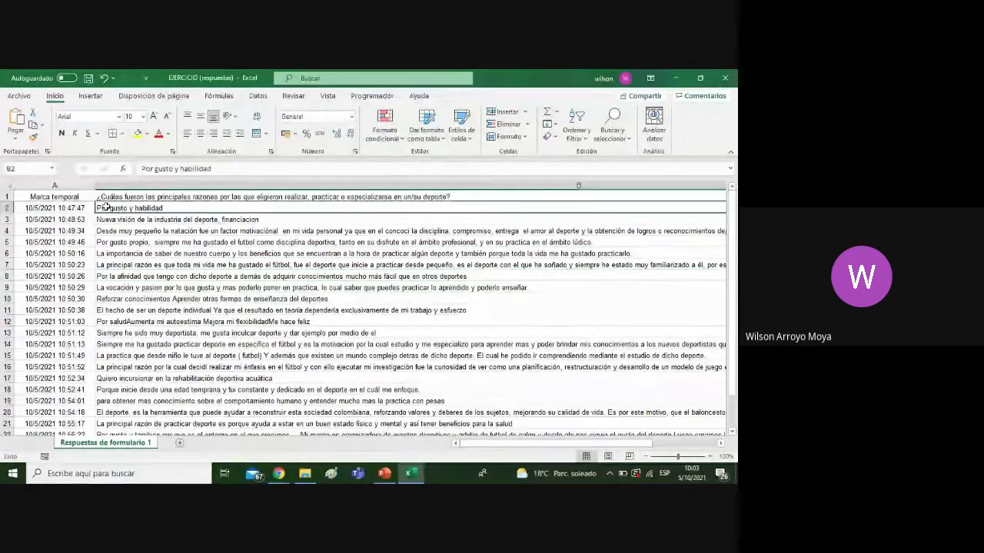
key("Left")
left_click(98, 205, "shift")
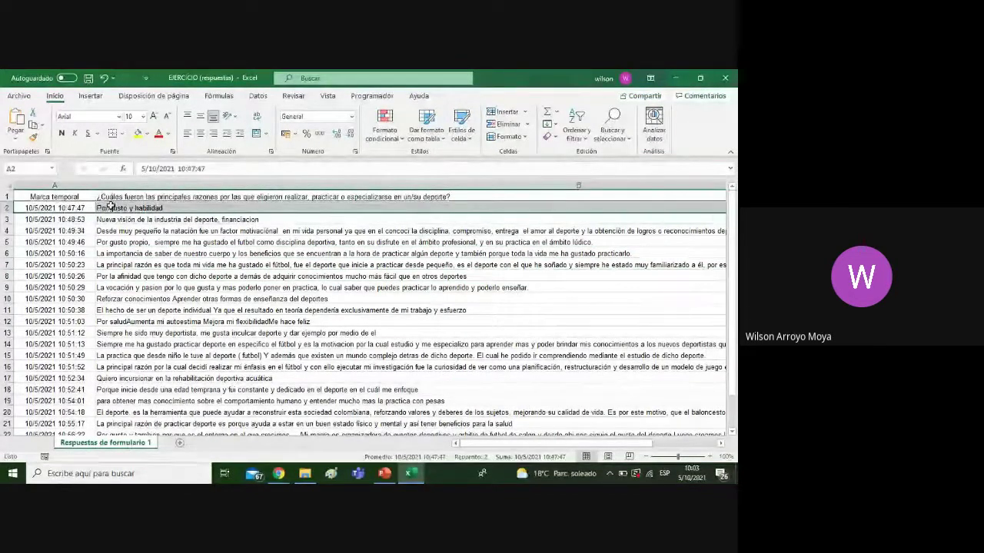
left_click(138, 133)
left_click(188, 252)
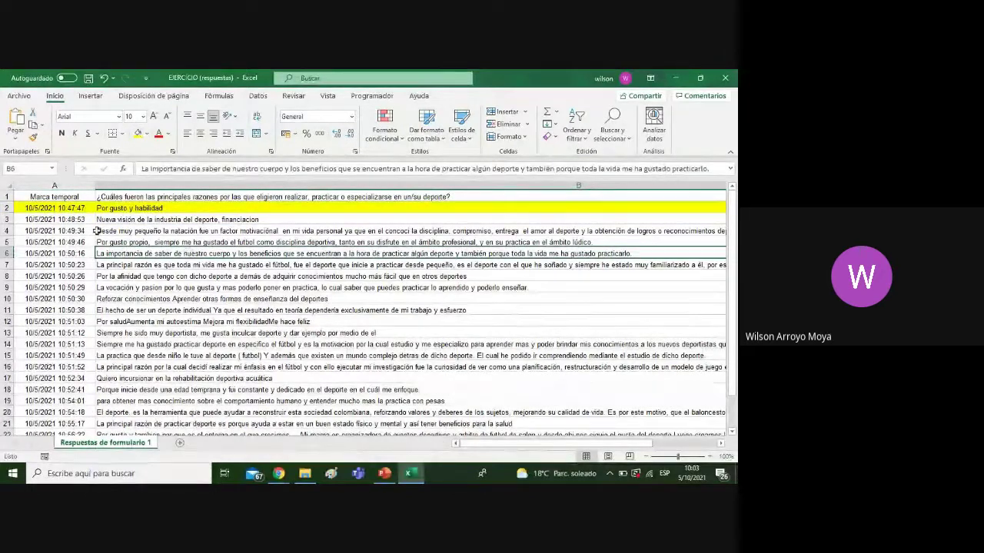
Fill the second response, cells A3:B3, with the blue theme colour
left_click_drag(58, 219, 112, 216)
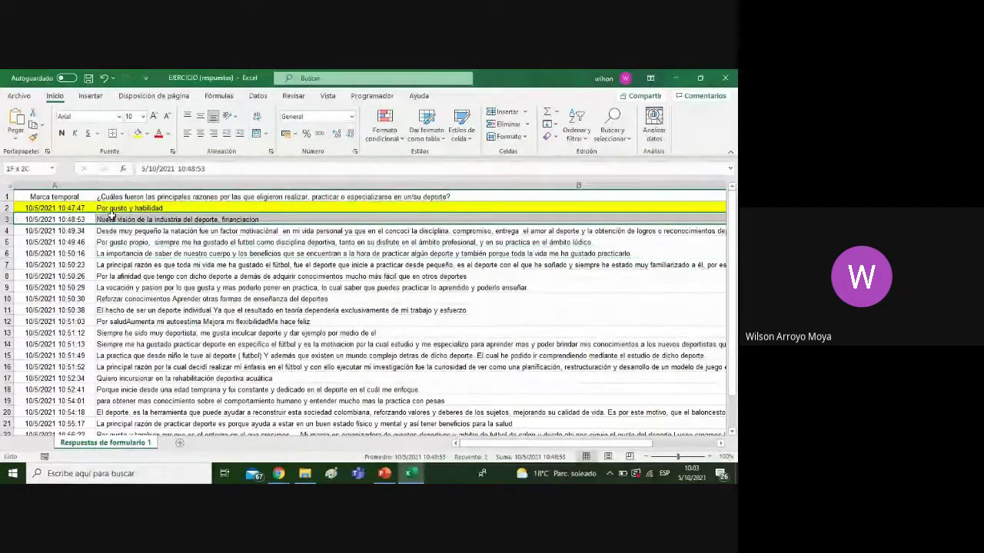
left_click(147, 134)
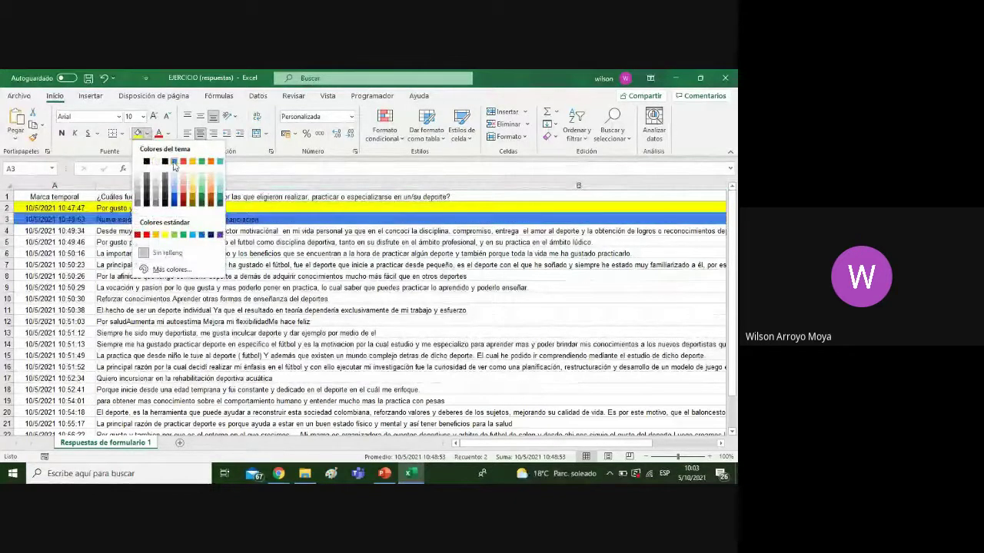
left_click(167, 165)
left_click(165, 228)
left_click(74, 227)
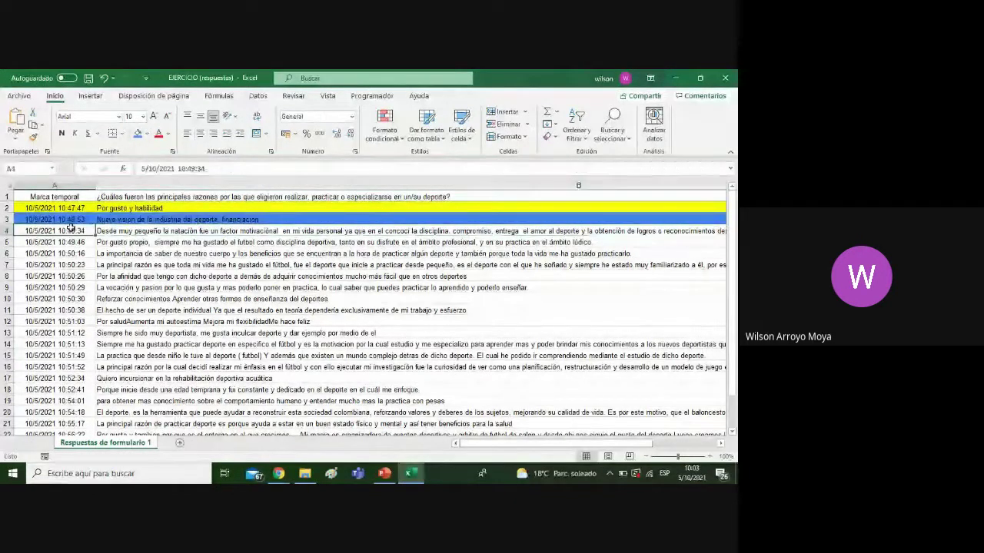
left_click(76, 239)
left_click_drag(77, 239, 105, 368)
left_click(89, 276)
left_click(78, 378)
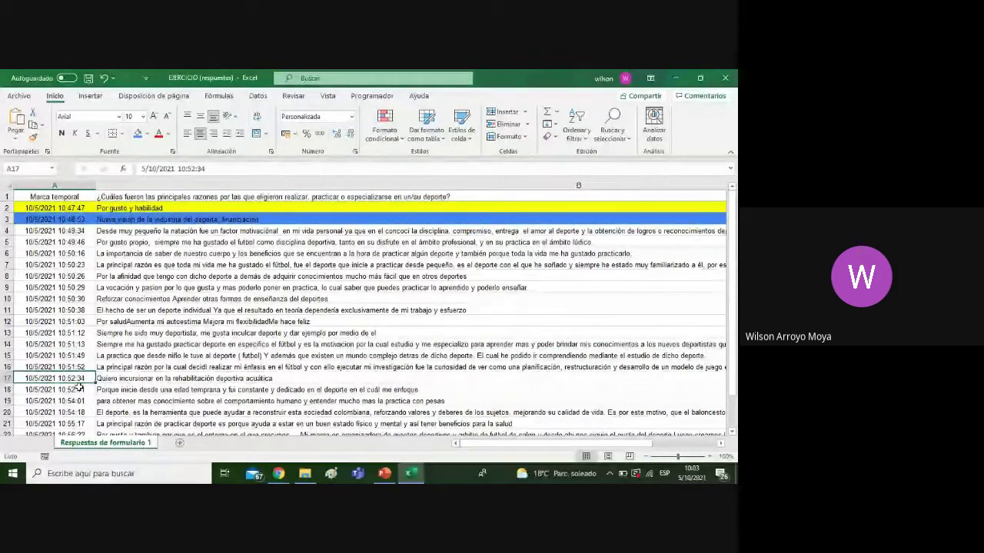
left_click_drag(79, 388, 114, 374)
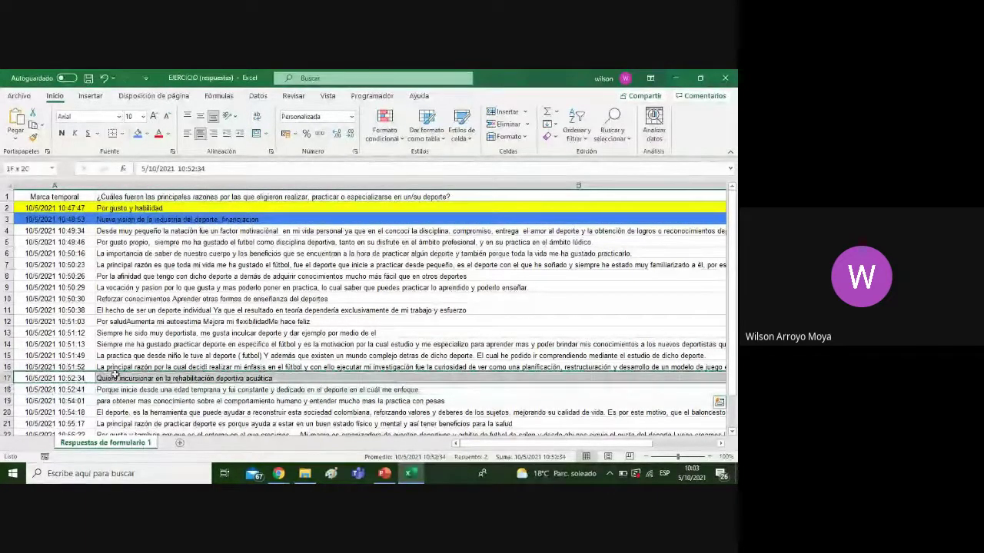
Add a new worksheet and rename it CATEGORIAS-CODIGOS
left_click(179, 443)
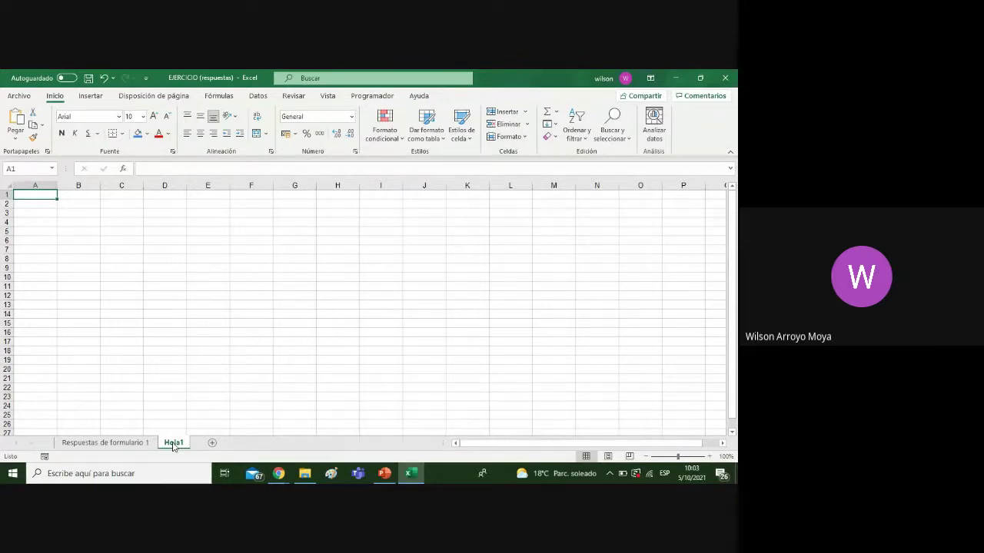
right_click(174, 446)
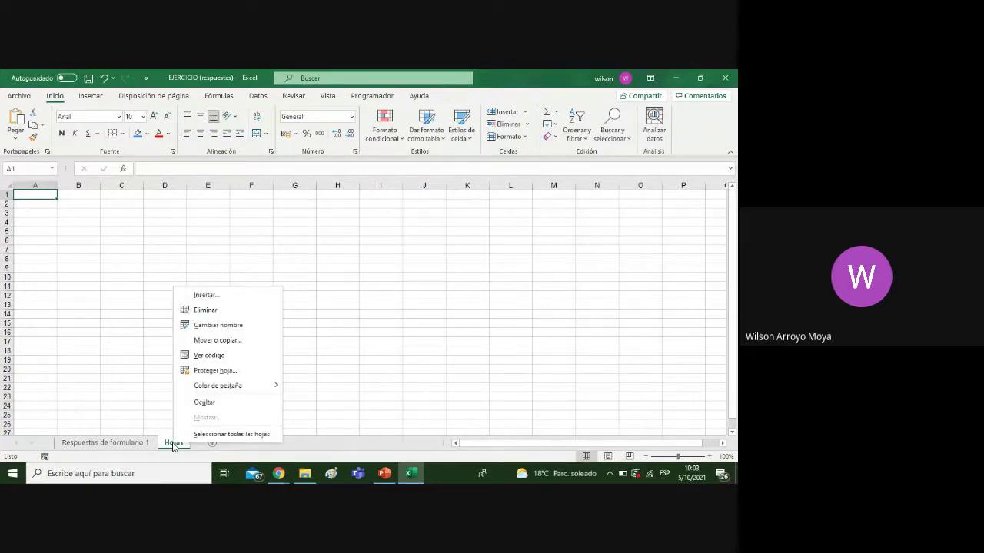
left_click(241, 331)
type("CATE")
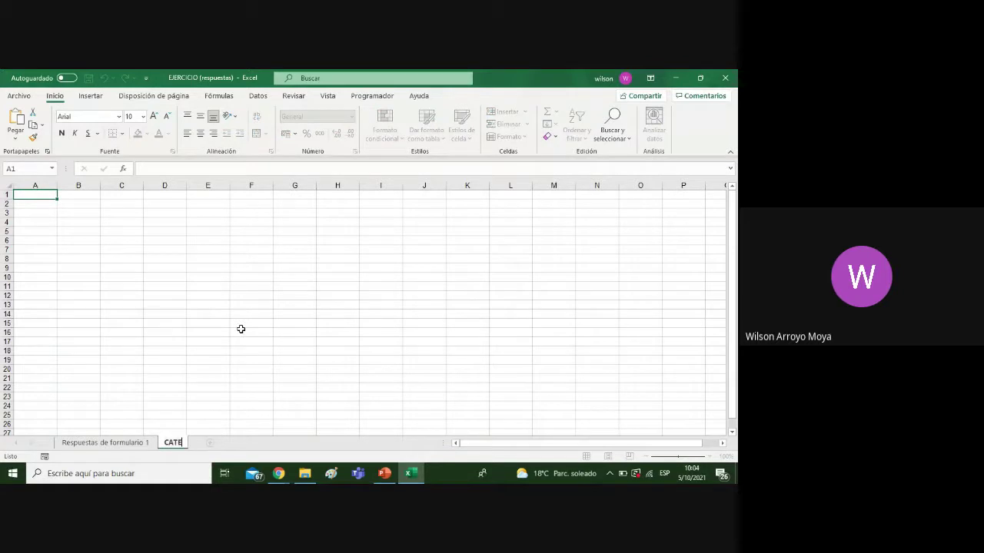
type("GORIAS CODI")
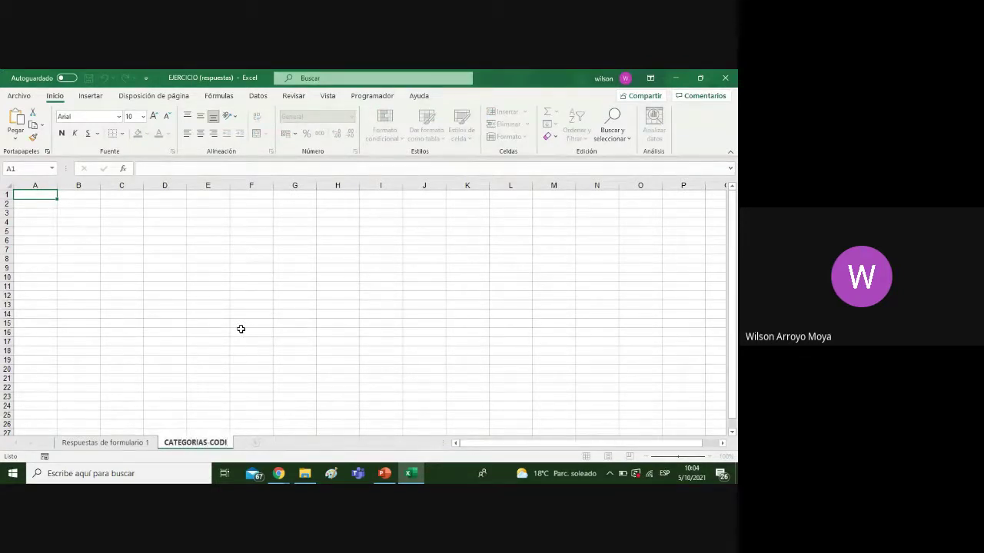
type("GOS")
left_click(241, 329)
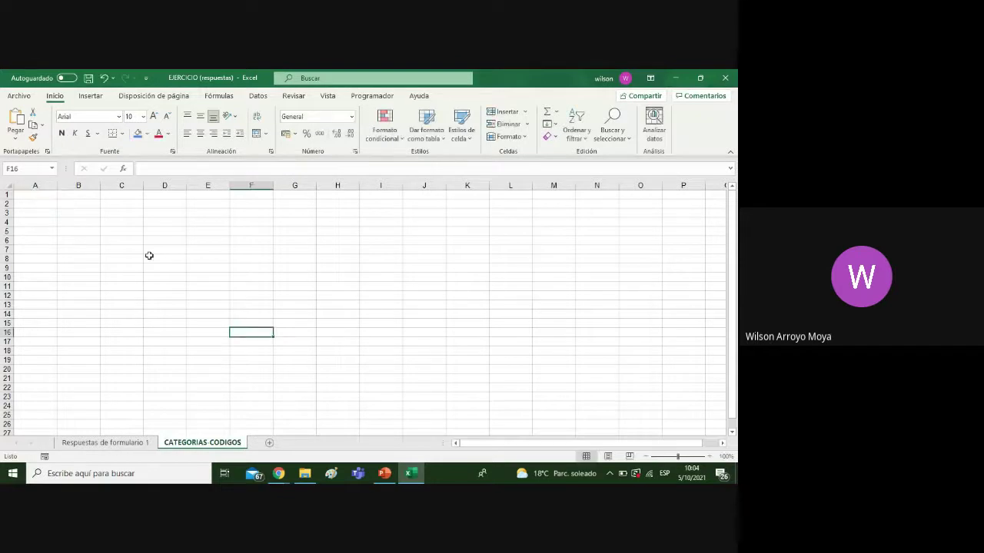
Enter the headers CATEGORÍA in C4 and CODIGO in D4, fitting column C to its text
left_click(115, 222)
type("CATE")
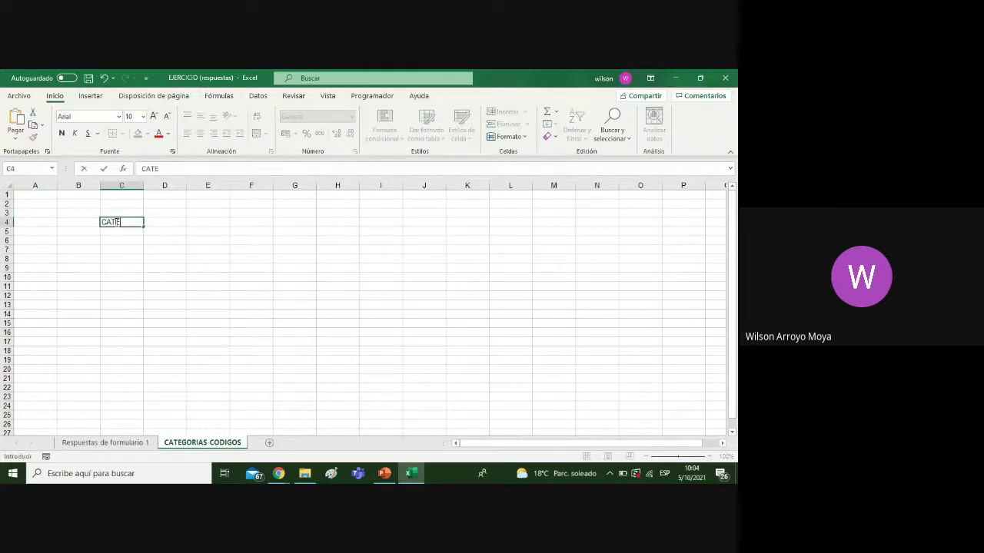
type("GORÍA")
left_click(238, 232)
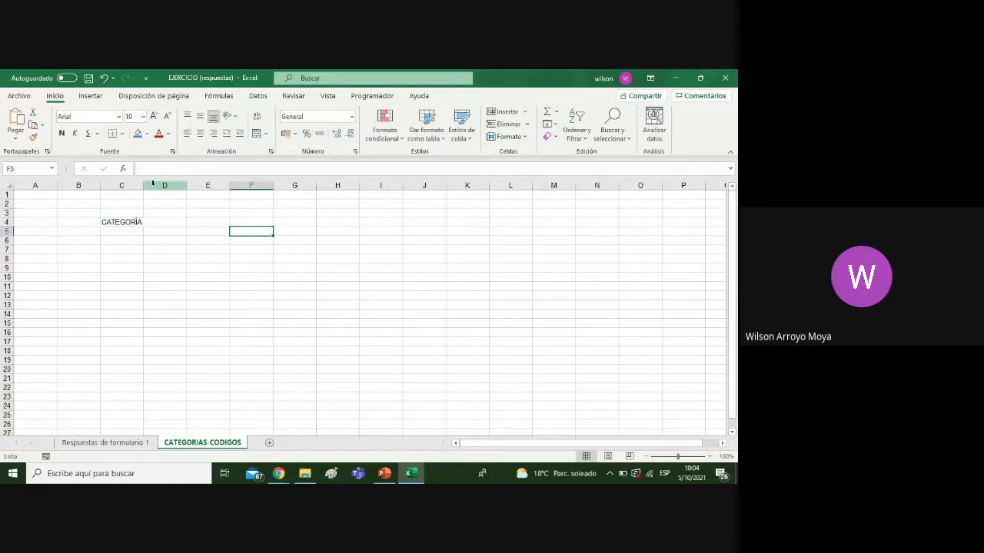
double_click(143, 185)
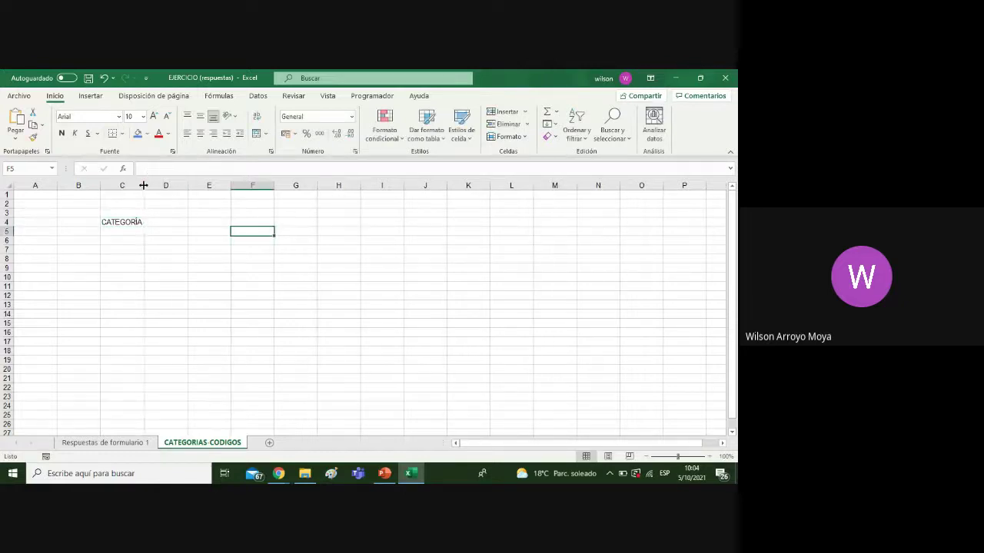
left_click(165, 221)
type("CODIGO")
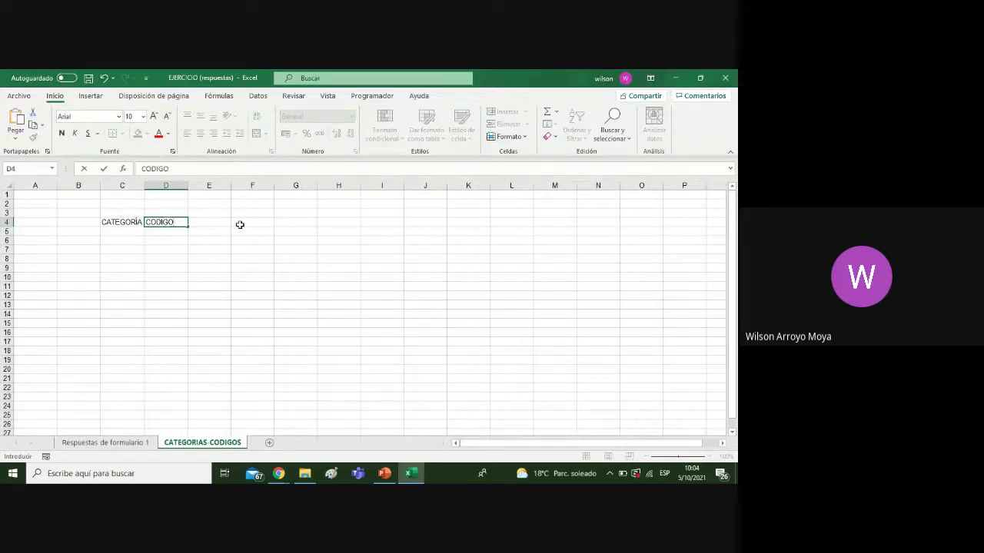
left_click(238, 223)
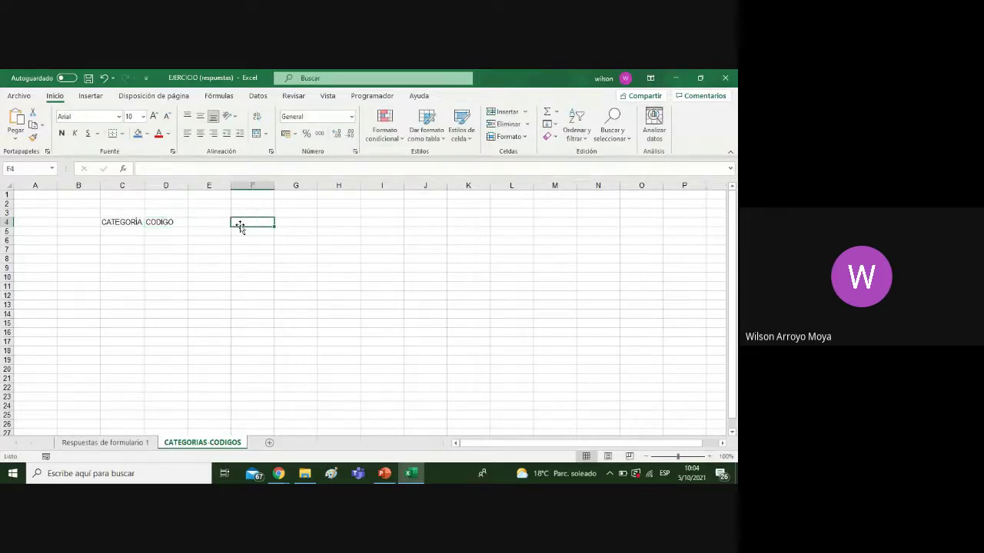
Center the CODIGO header in D4 and apply all borders to the header cells C4:D4
left_click(161, 224)
left_click(200, 133)
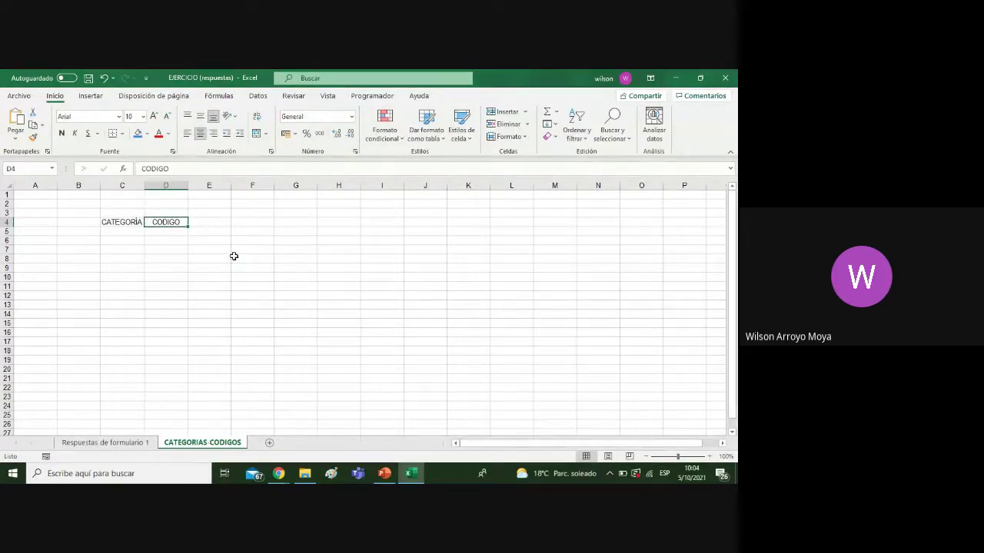
left_click(235, 259)
left_click_drag(118, 221, 162, 221)
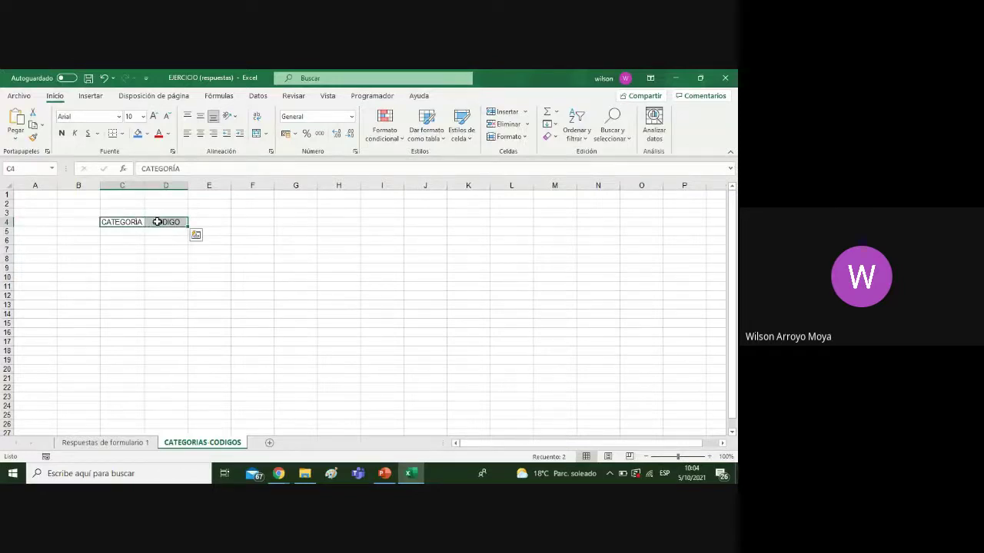
left_click(124, 135)
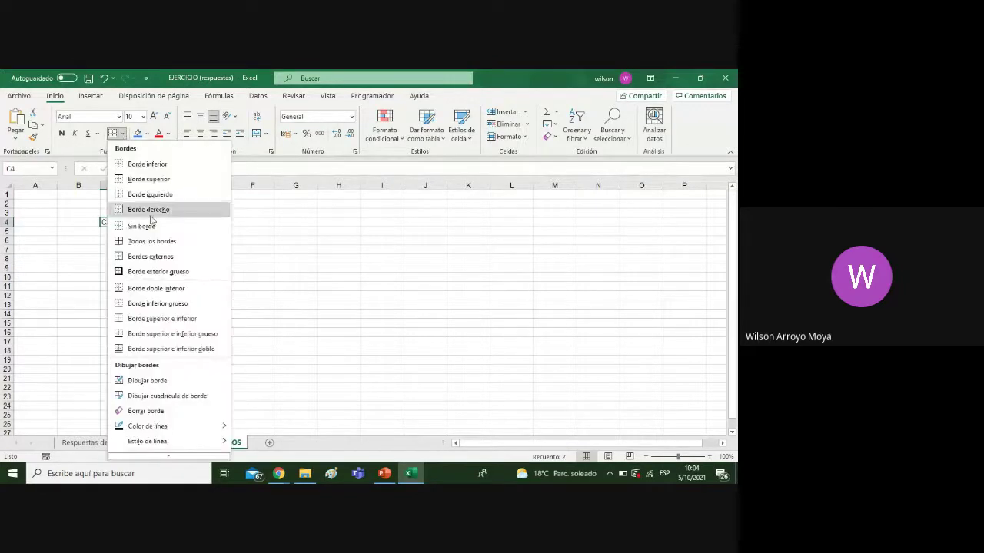
left_click(146, 239)
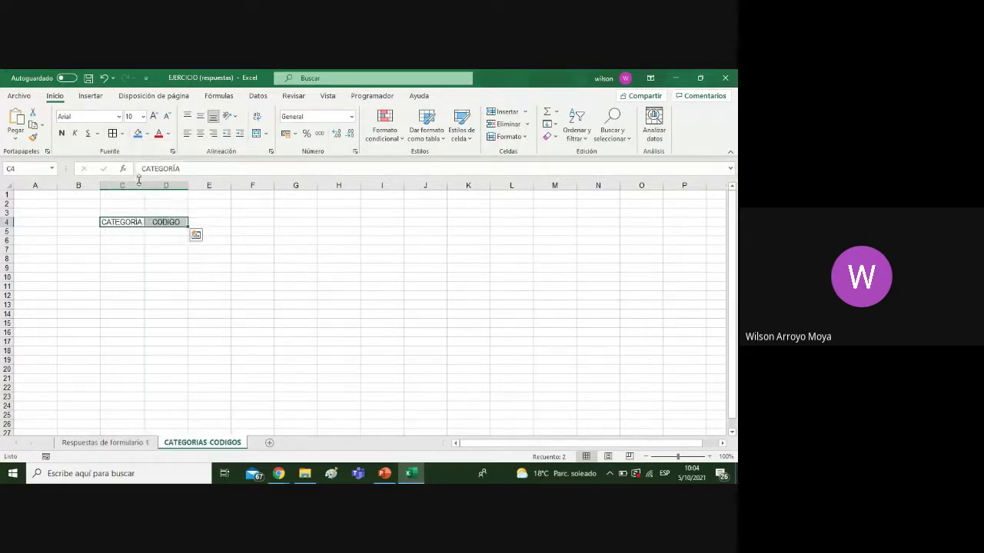
left_click(130, 233)
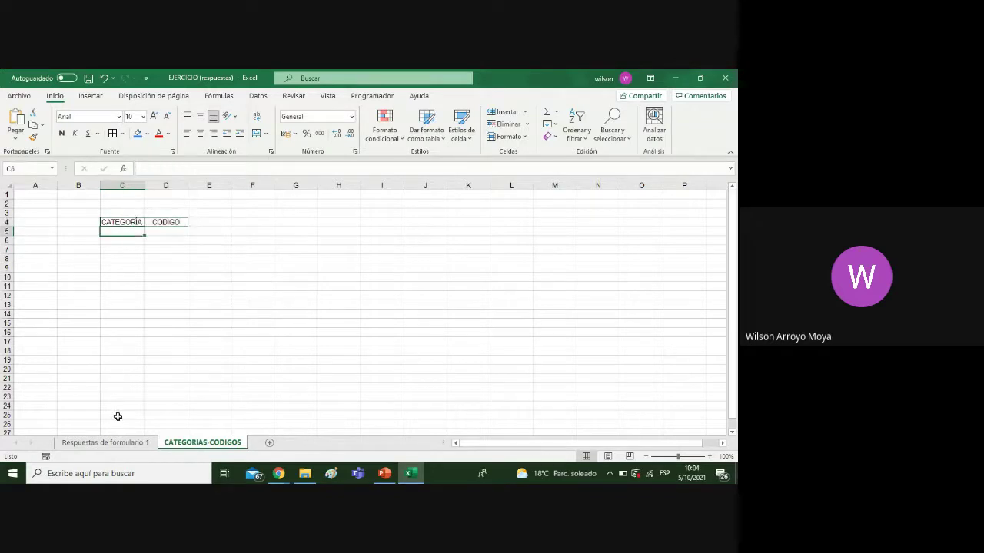
Check the first response on the Respuestas de formulario 1 sheet and enter Gusto as a category in C5 of CATEGORIAS-CODIGOS
left_click(115, 443)
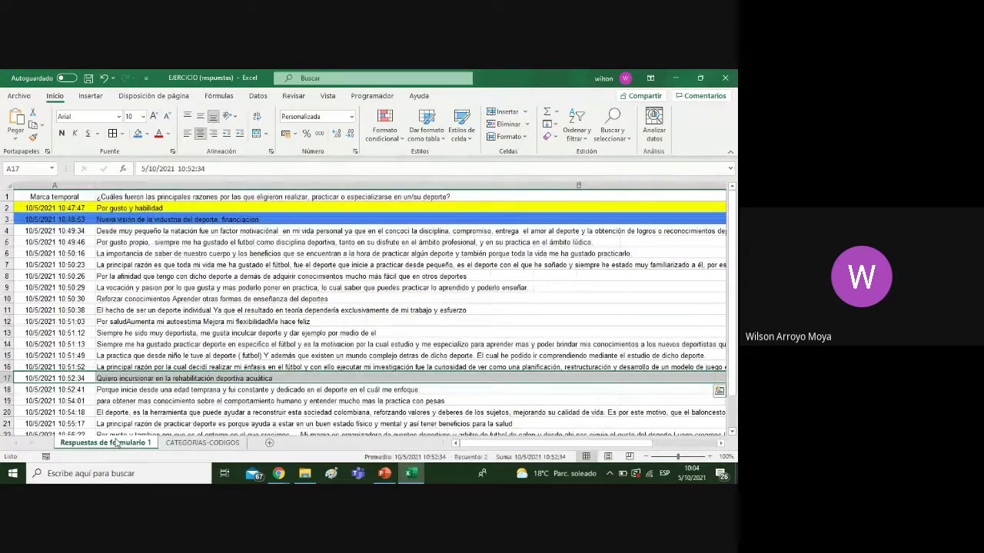
left_click(166, 209)
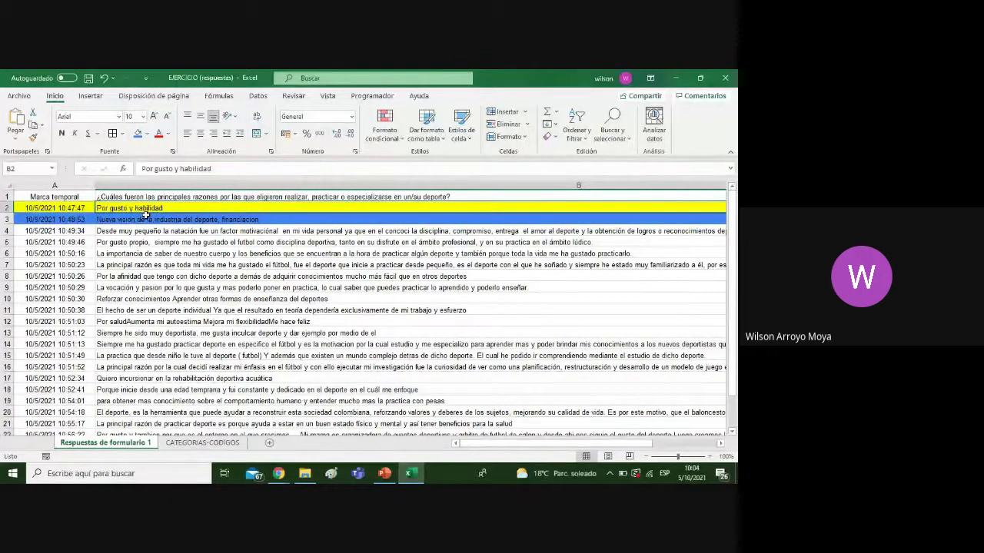
left_click(185, 446)
double_click(121, 230)
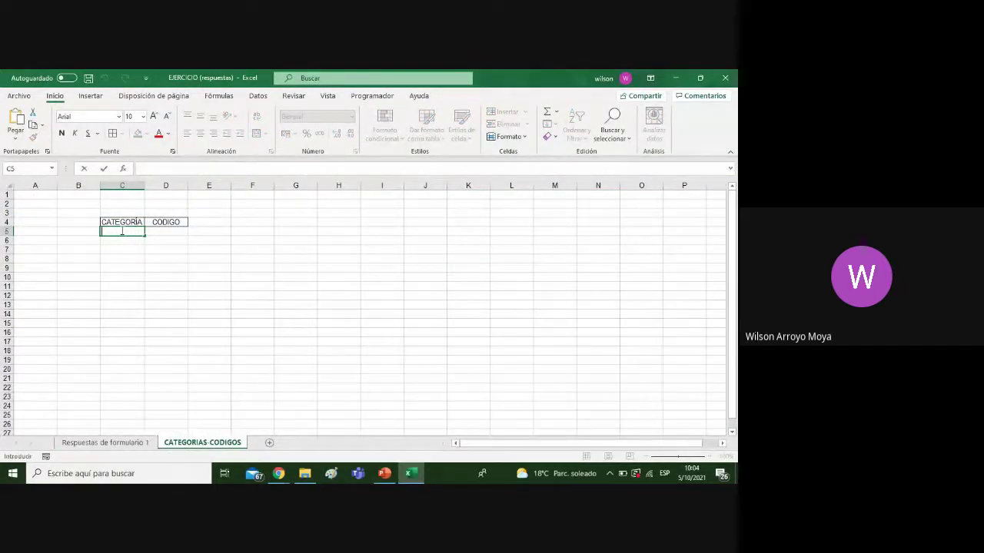
type("Gusto")
left_click(208, 275)
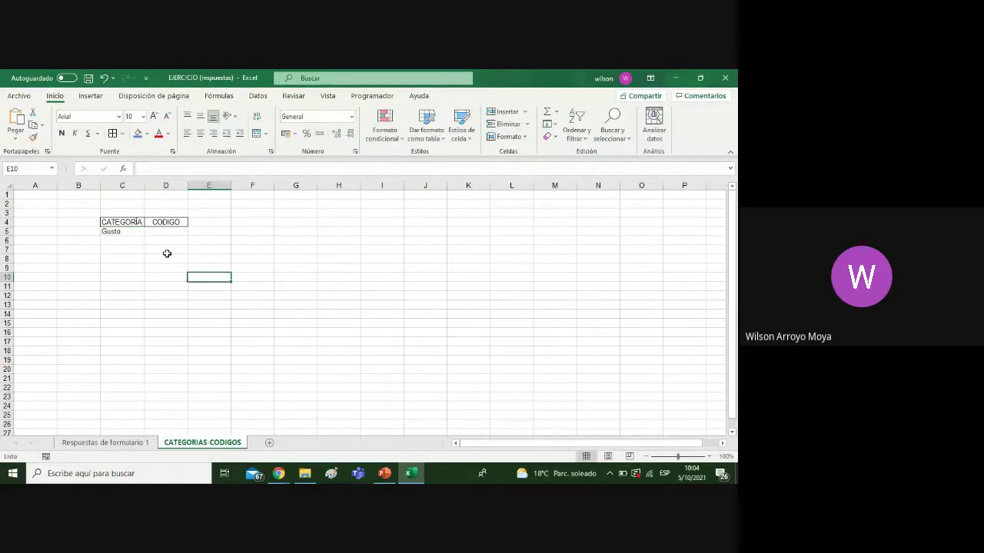
Center the Gusto entry in C5
left_click(133, 232)
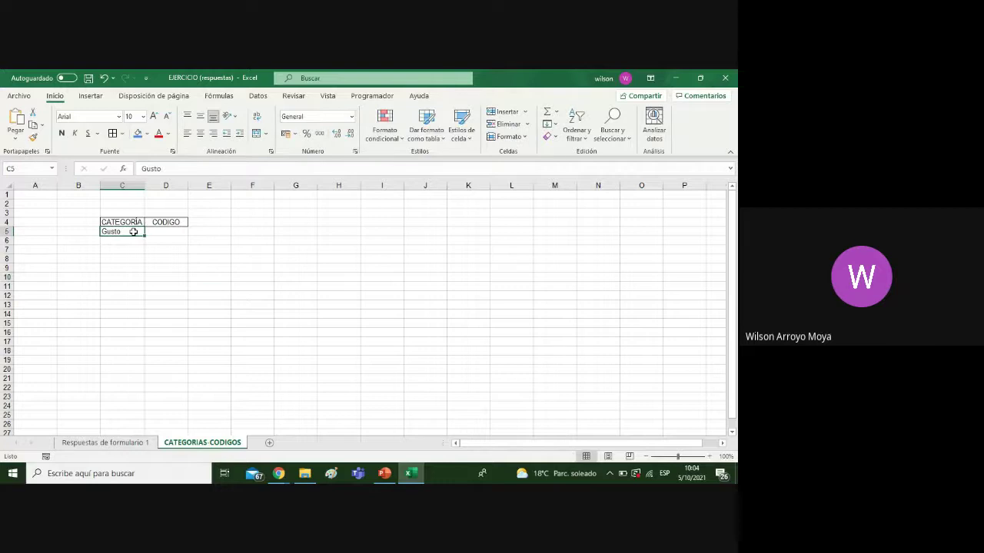
left_click(199, 133)
left_click(197, 261)
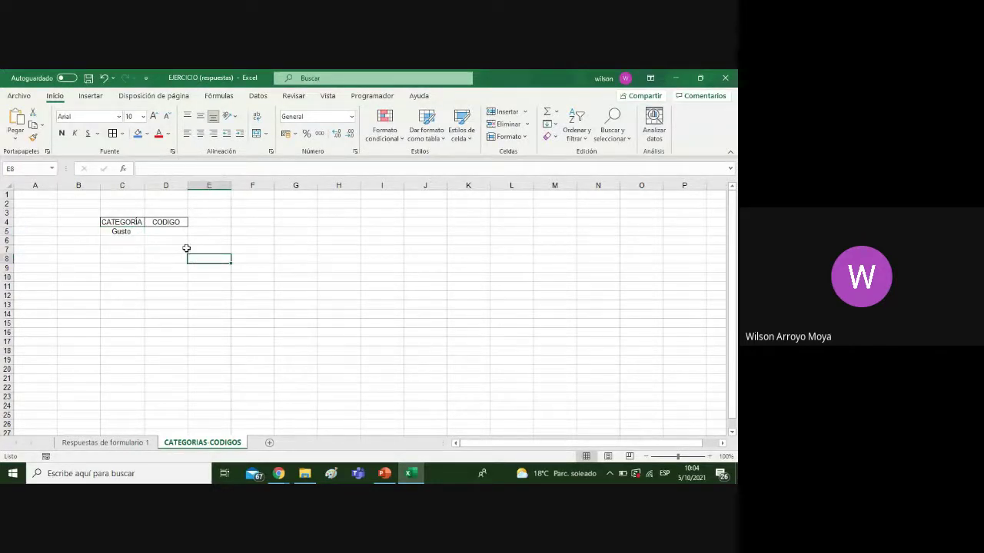
Widen columns C and D of the category and code table
left_click_drag(187, 184, 221, 187)
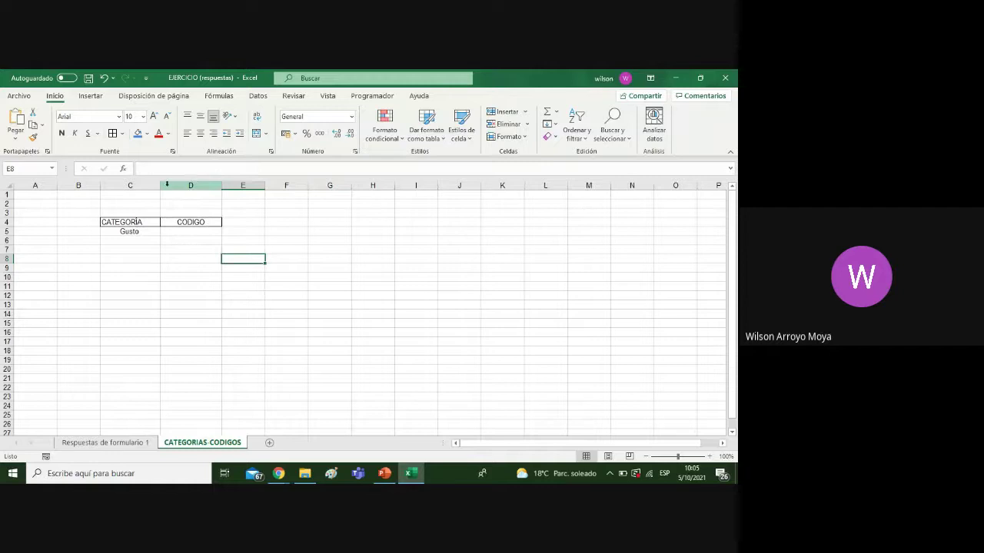
left_click_drag(158, 186, 164, 186)
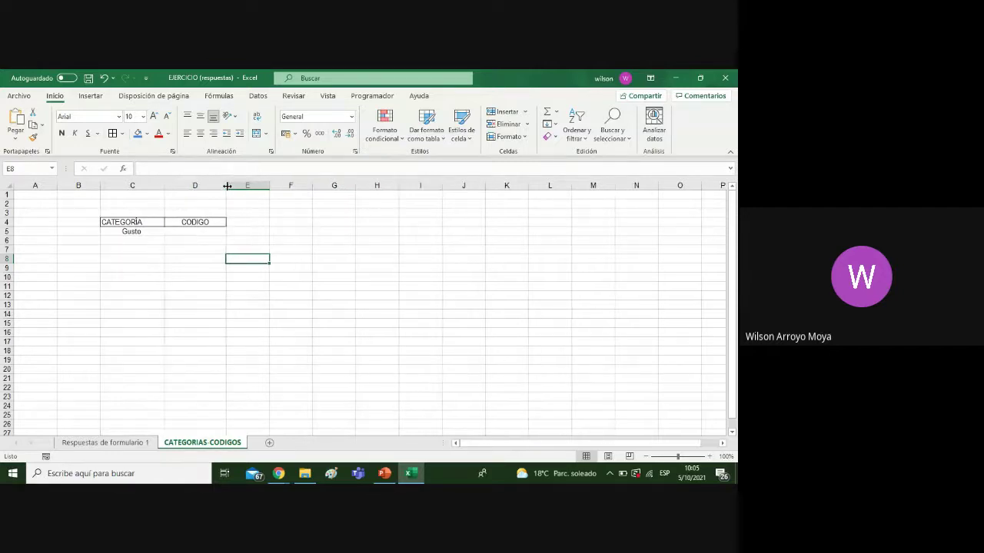
Widen column D slightly and center the CATEGORÍA header in C4
left_click_drag(226, 185, 229, 185)
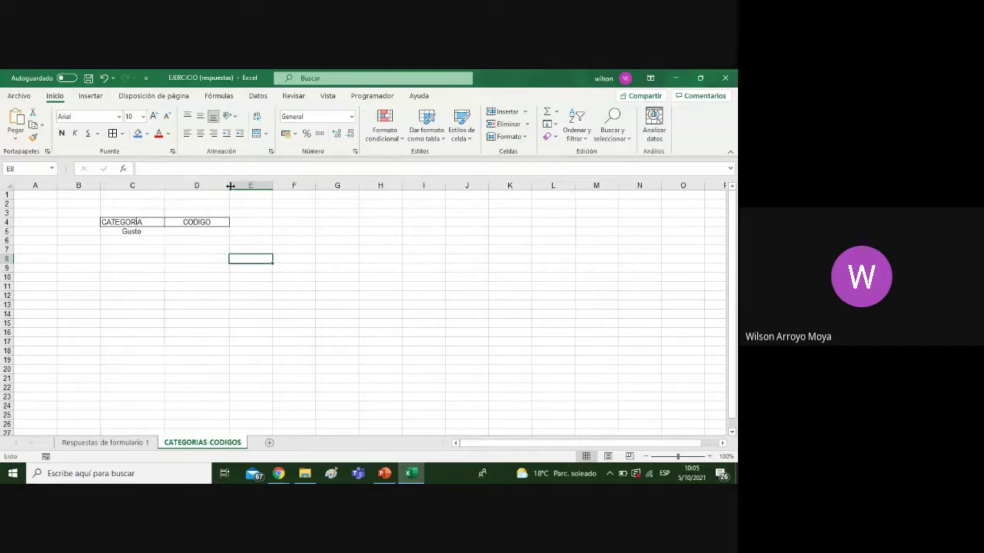
left_click(141, 222)
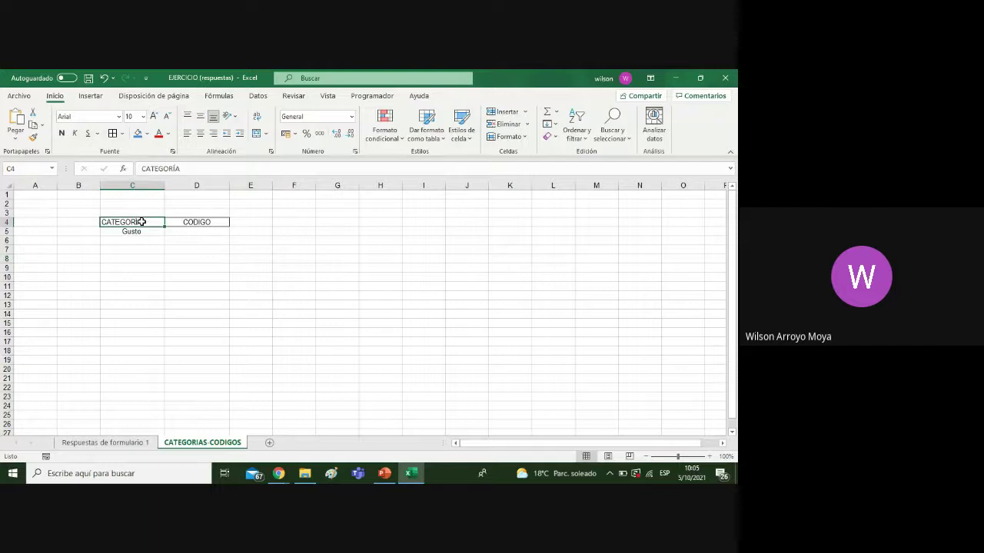
left_click(200, 133)
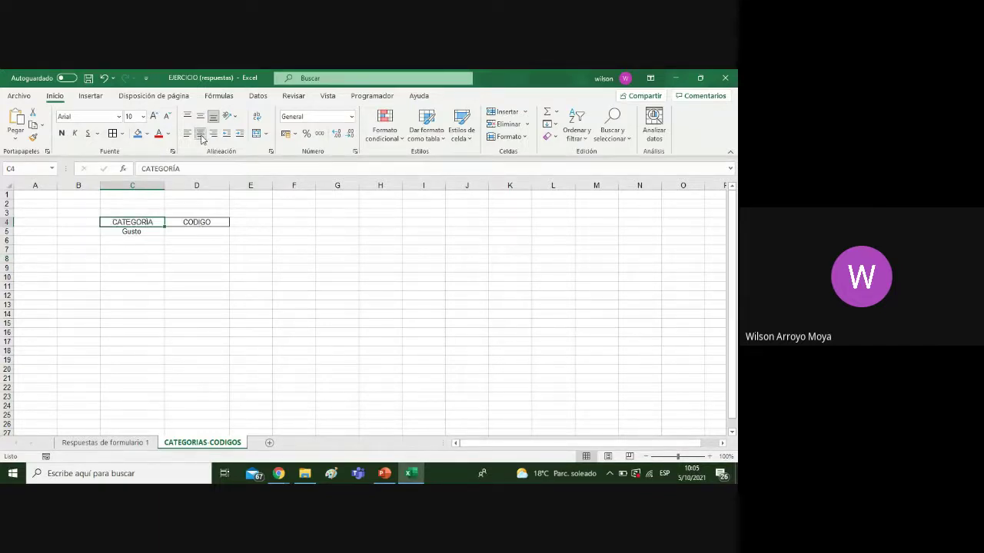
Replace the category entry in C5 with Diversión
left_click(153, 231)
key("BackSpace")
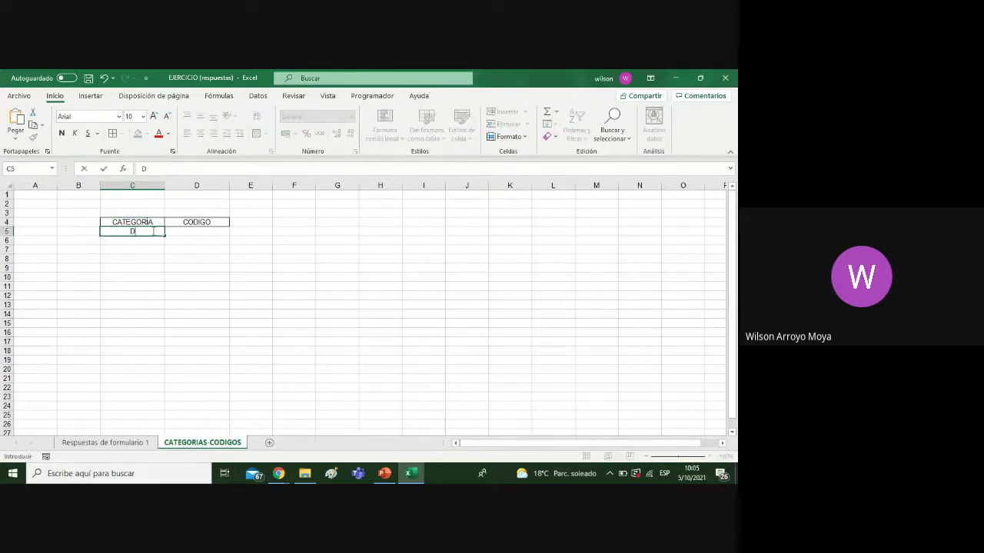
type("Diversión")
left_click(196, 248)
Merge and center C5:C8 and align the category text vertically to the middle
left_click_drag(160, 232, 158, 259)
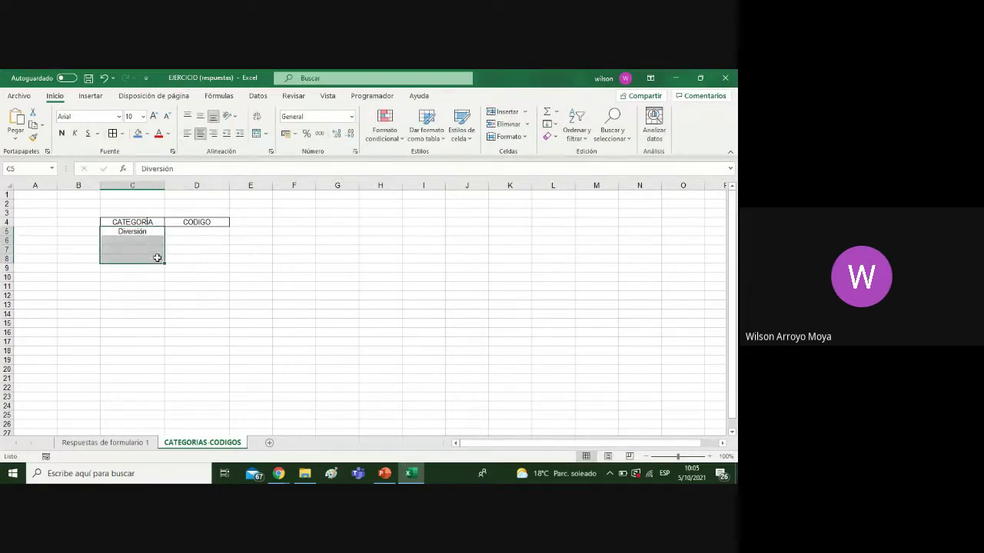
left_click(256, 133)
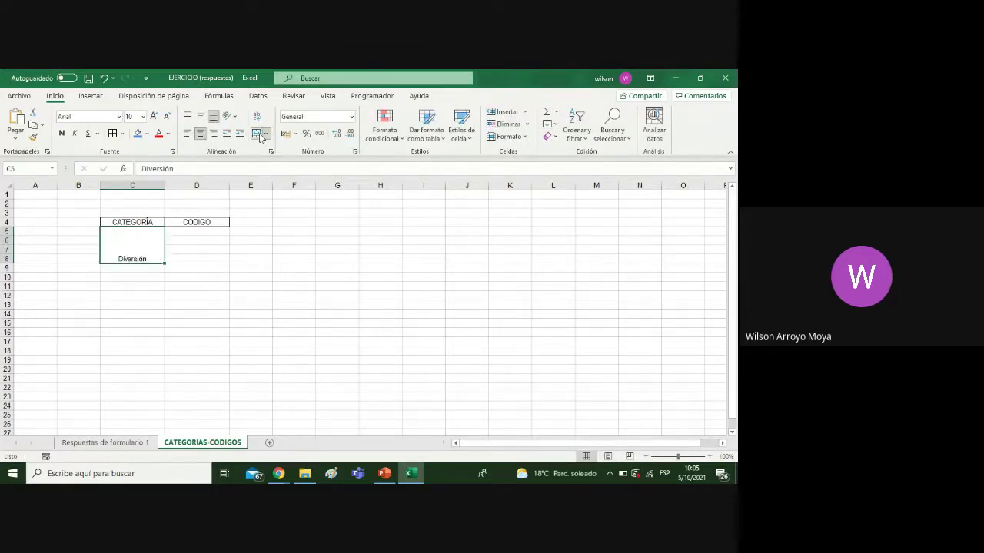
left_click(200, 116)
Change the category in the merged C5:C8 cell to Pasión
double_click(141, 246)
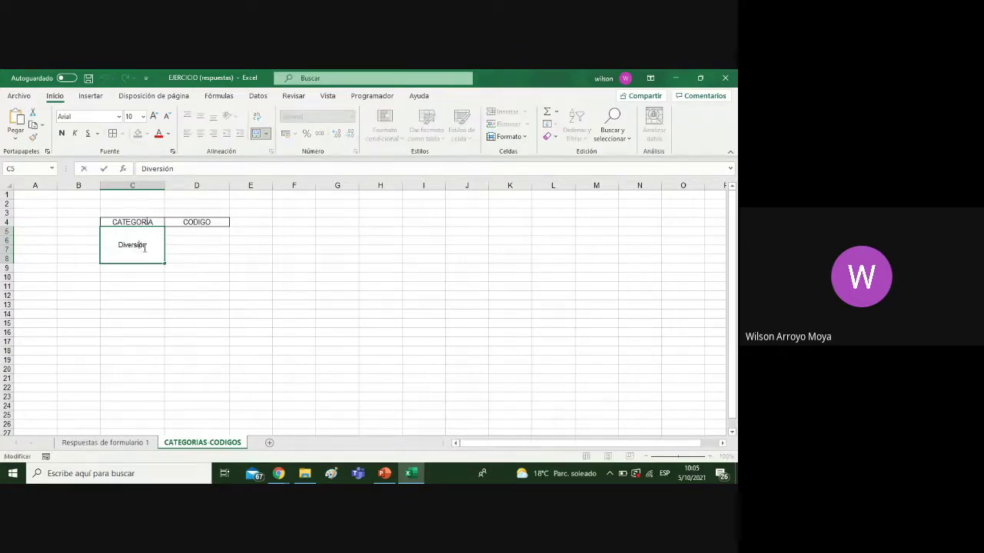
key("BackSpace")
key("BackSpace")
key("BackSpace")
key("BackSpace")
type("Pasión")
left_click(220, 254)
Enter Gusto as a code in D5 for the Pasión category and center it
left_click(222, 231)
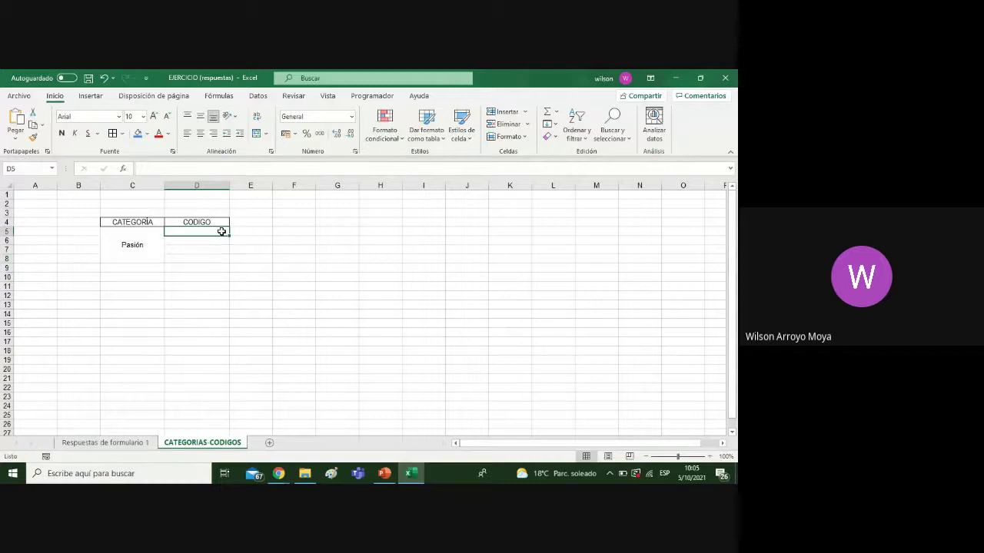
type("Gusto")
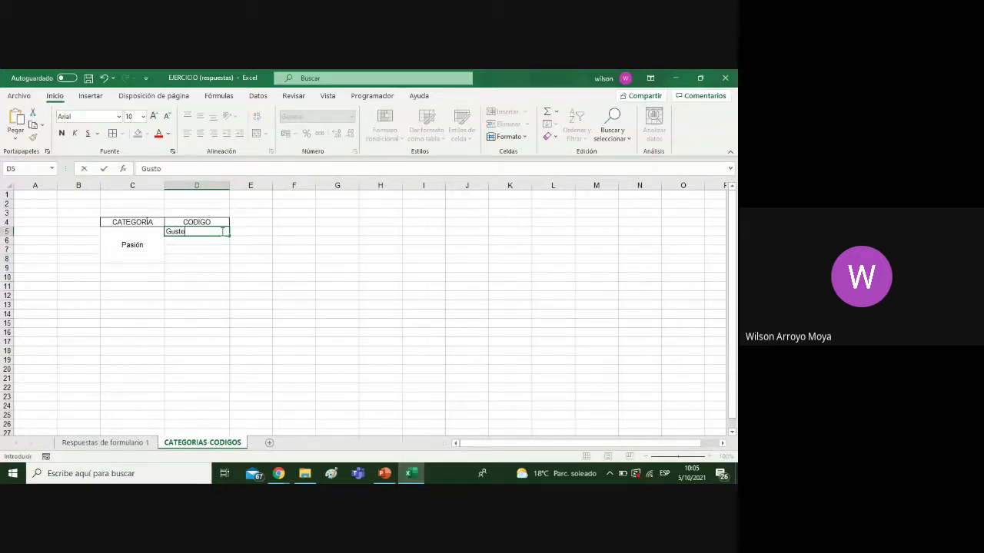
key("Return")
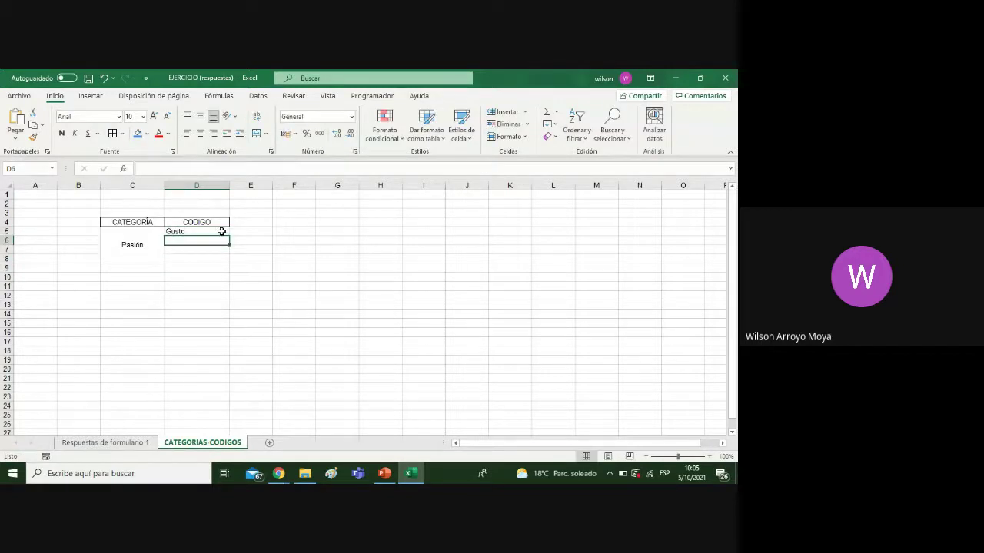
left_click(221, 232)
left_click(200, 133)
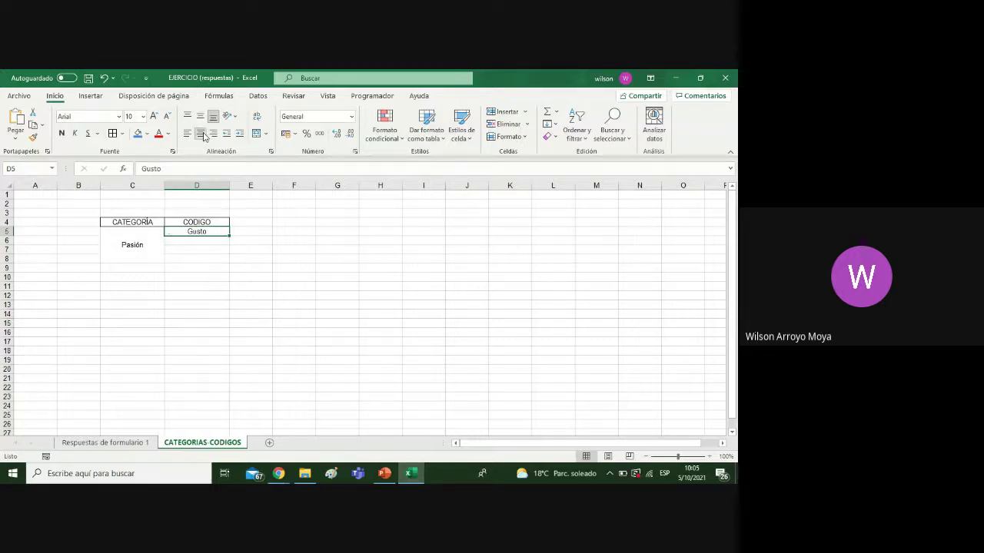
left_click(231, 258)
Apply all borders to the merged Pasión category cell
left_click(156, 244)
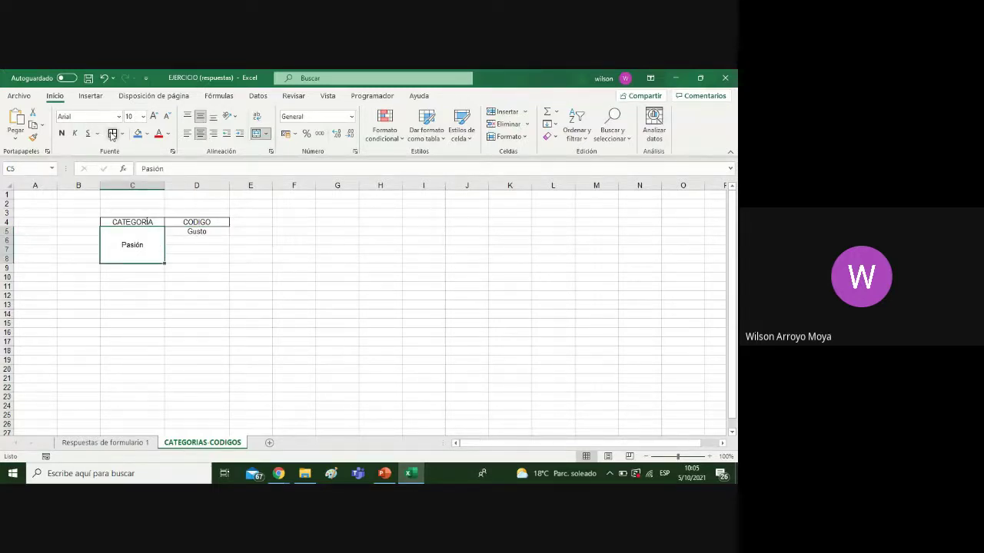
left_click(195, 250)
left_click(200, 231)
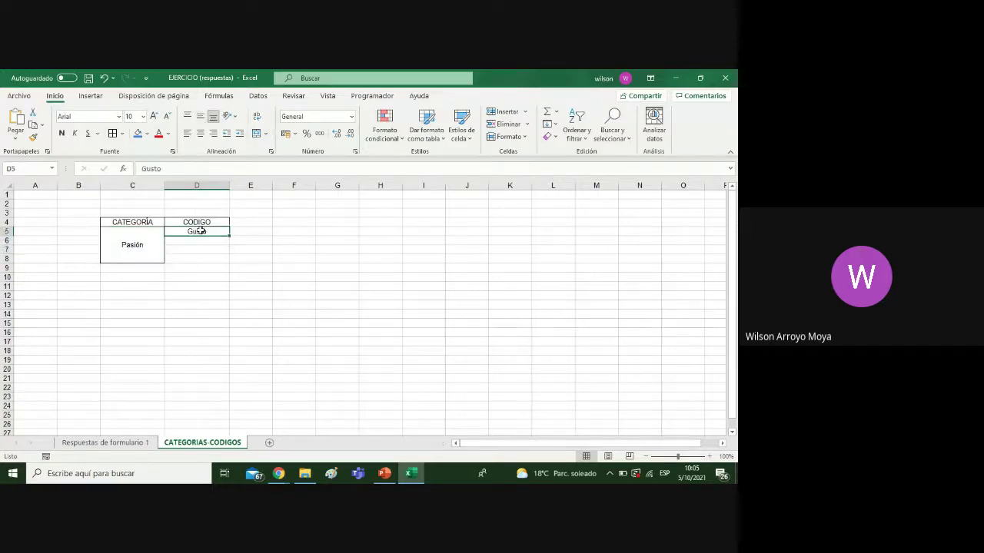
Check the first response on the Respuestas de formulario 1 sheet and merge and center C9:C12 on CATEGORIAS-CODIGOS
left_click(146, 446)
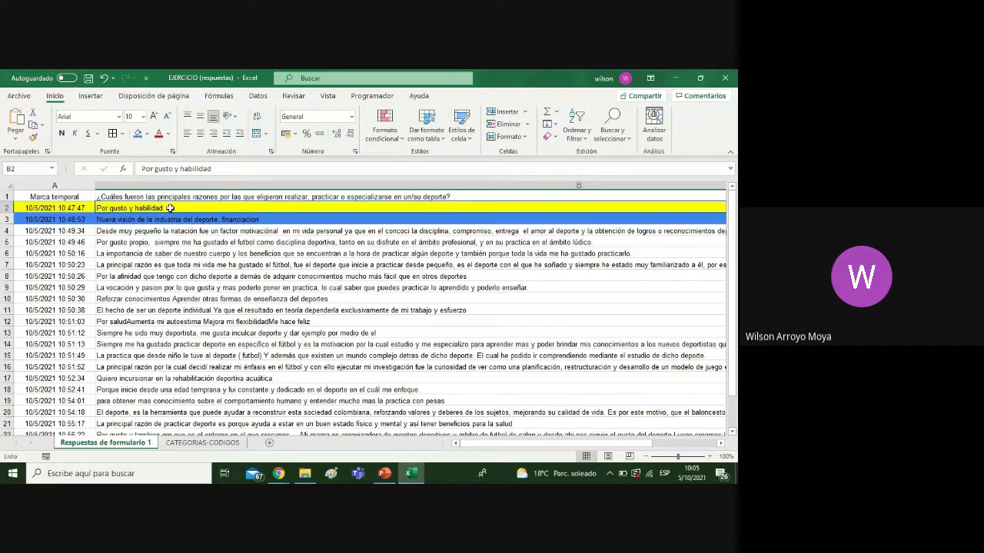
left_click(188, 445)
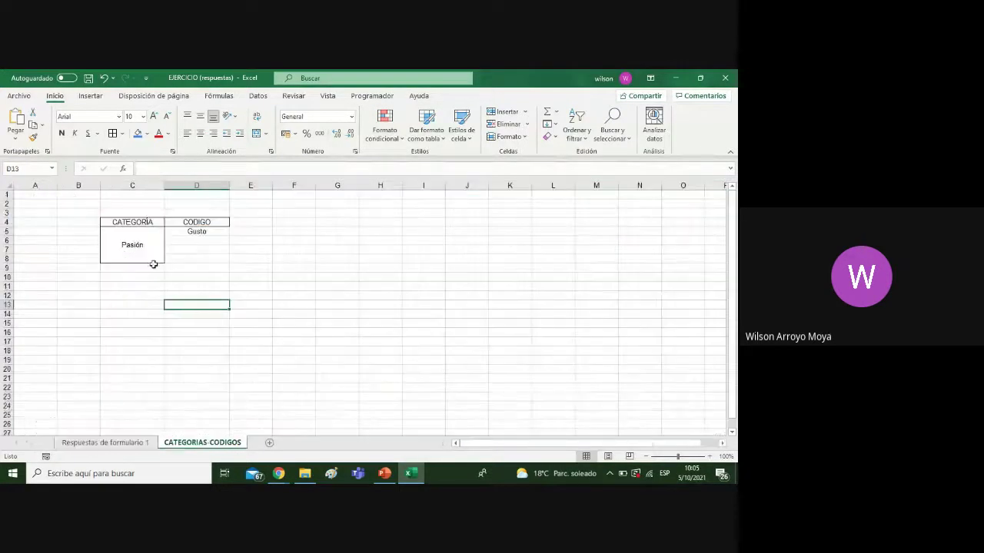
left_click_drag(149, 265, 146, 298)
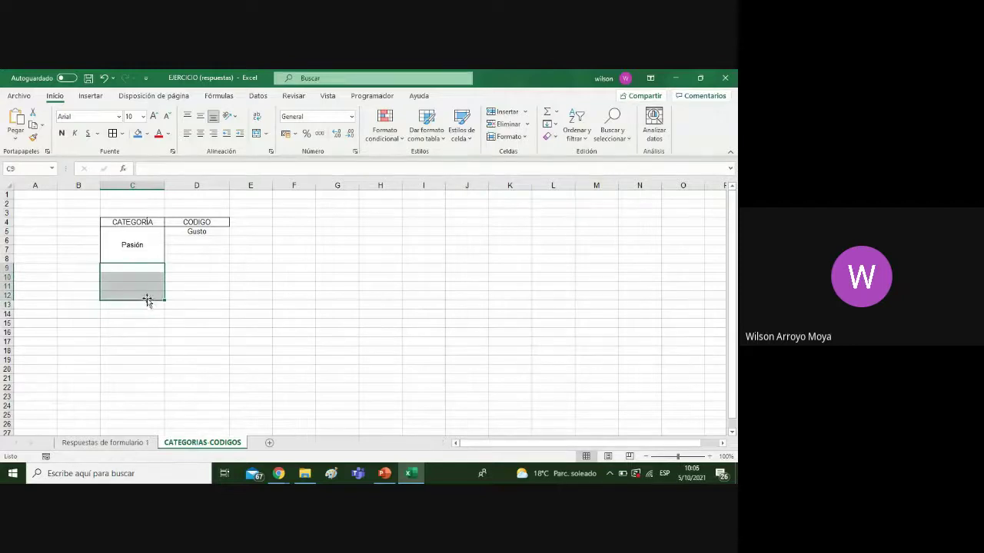
left_click(257, 133)
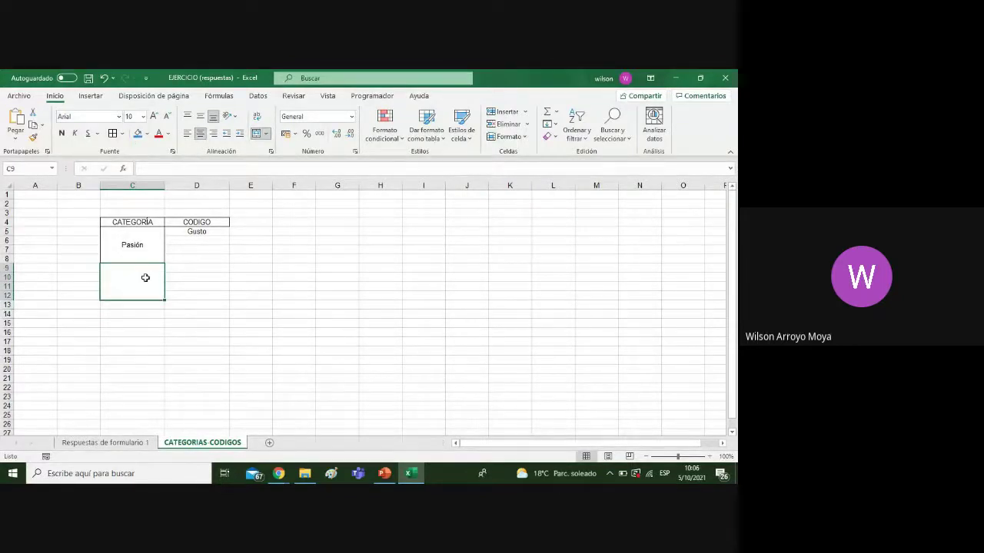
Enter Dominio técnico as the category in the merged C9:C12 cell and align it vertically to the middle
type("Do")
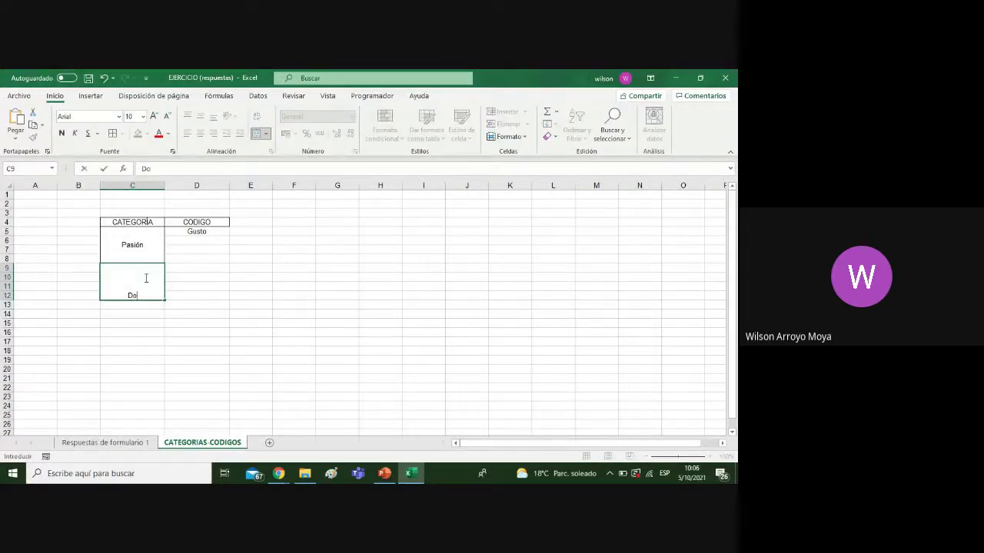
type("minio técnico")
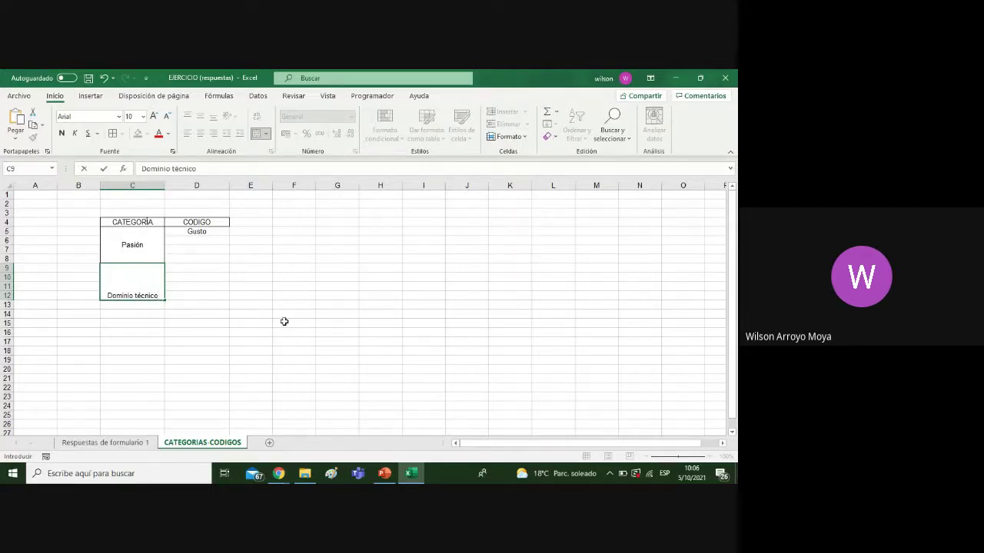
left_click(284, 321)
left_click(151, 281)
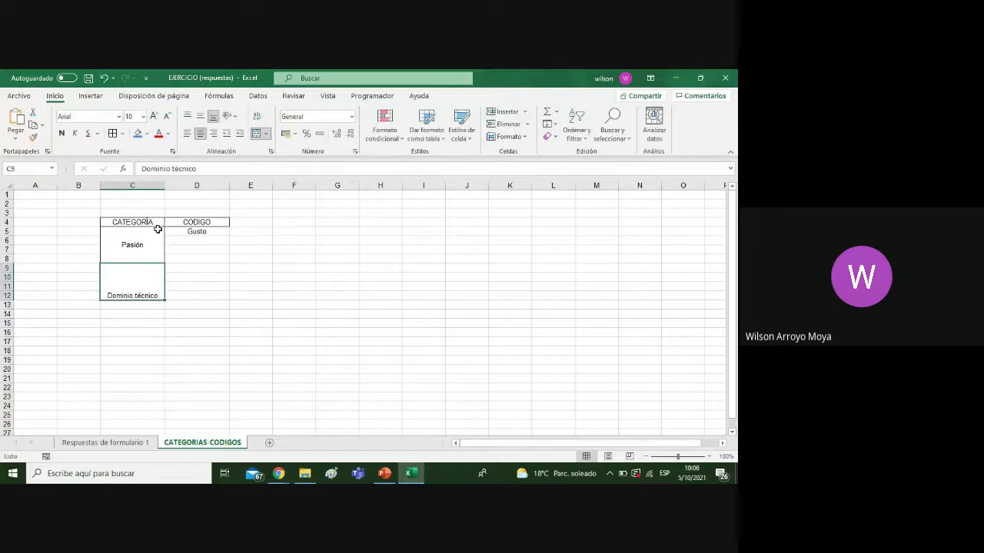
left_click(200, 117)
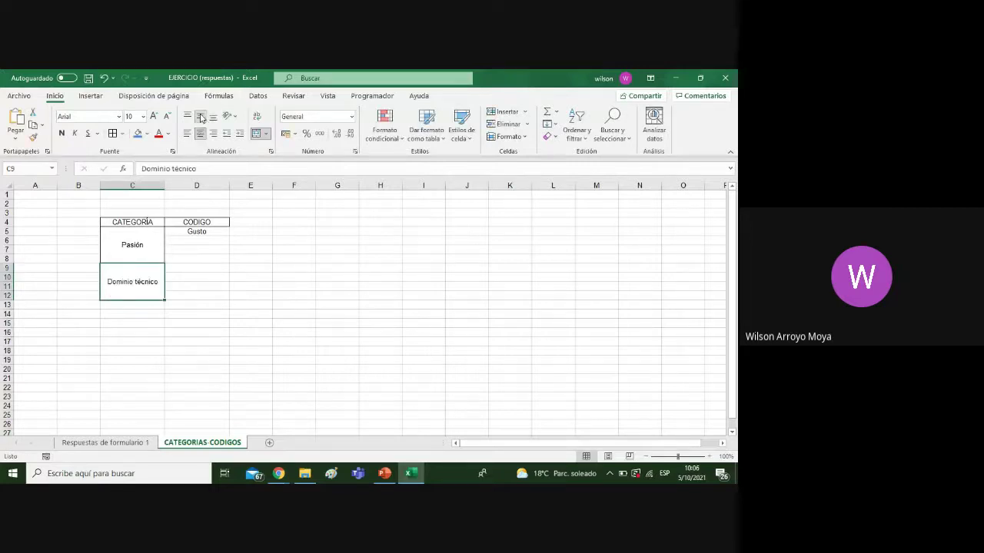
Enter Habilidad as a code in D9 for the Dominio técnico category
left_click(188, 269)
type("Hab")
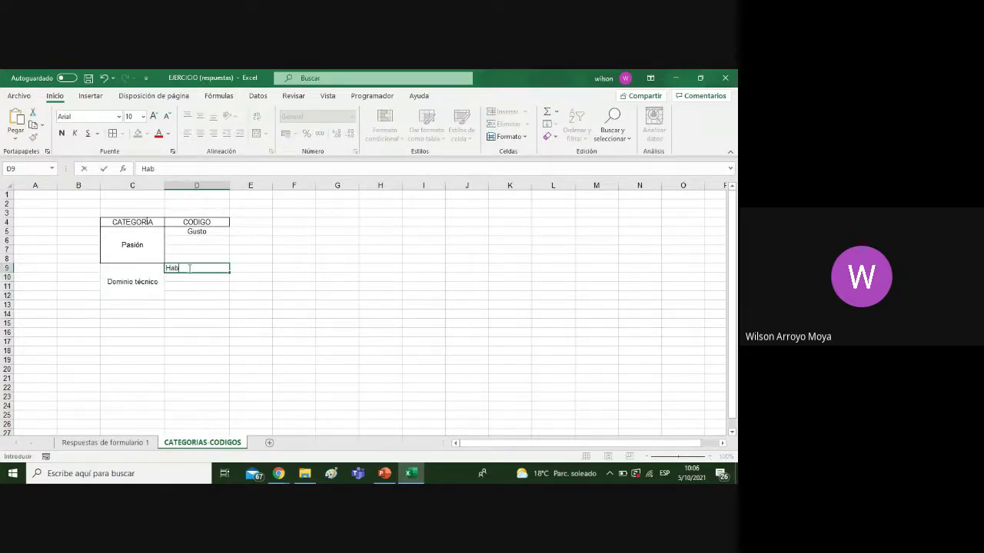
type("ilidad")
left_click(298, 278)
Apply all borders to the Dominio técnico cell and center the code cells D5:D12 horizontally
left_click(154, 282)
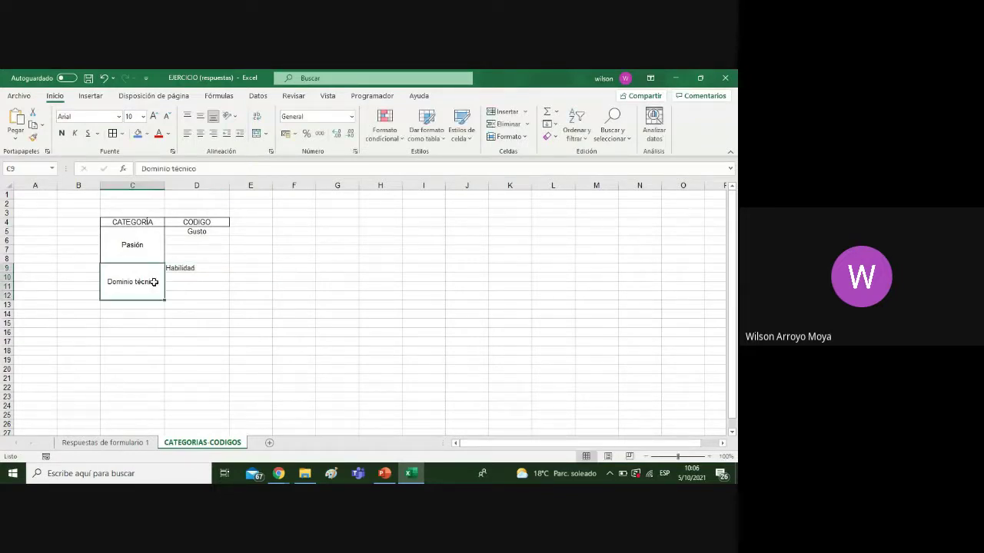
left_click(255, 257)
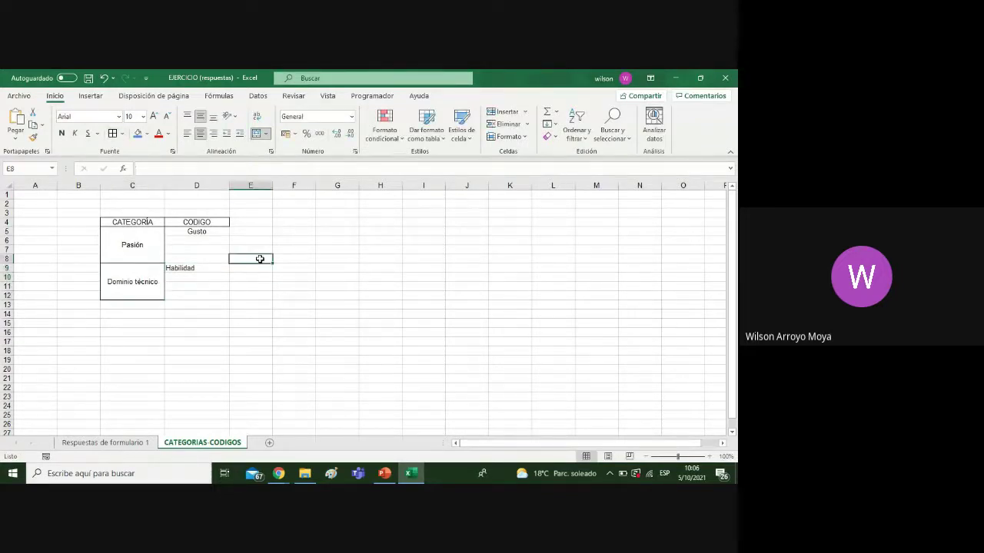
left_click_drag(220, 231, 216, 296)
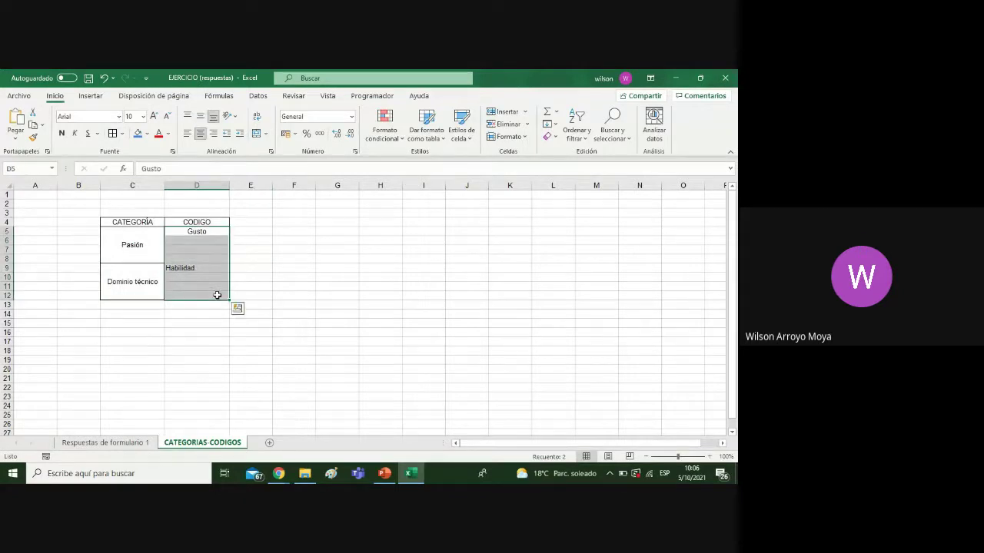
left_click(199, 137)
left_click(264, 250)
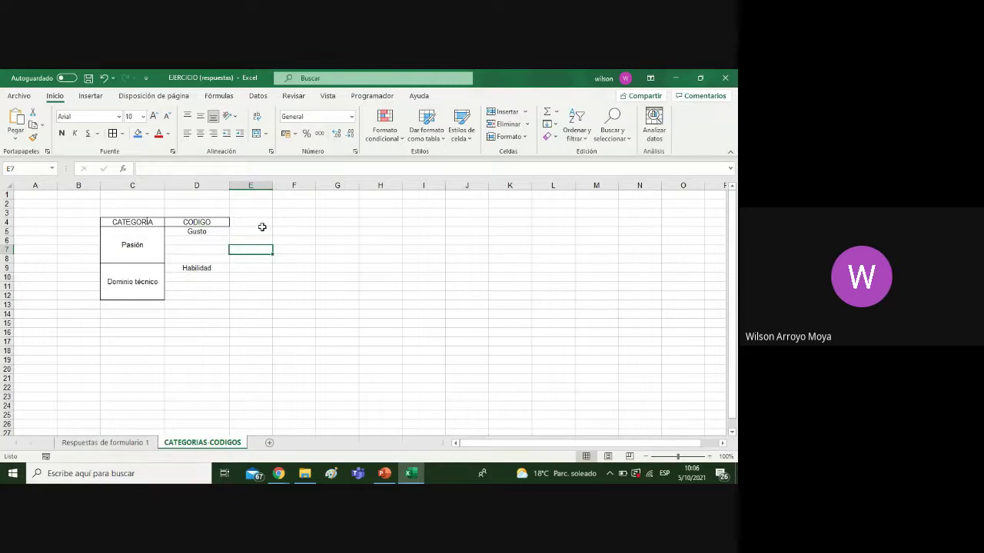
Add a CONTEO header in E4 and center it
left_click(250, 222)
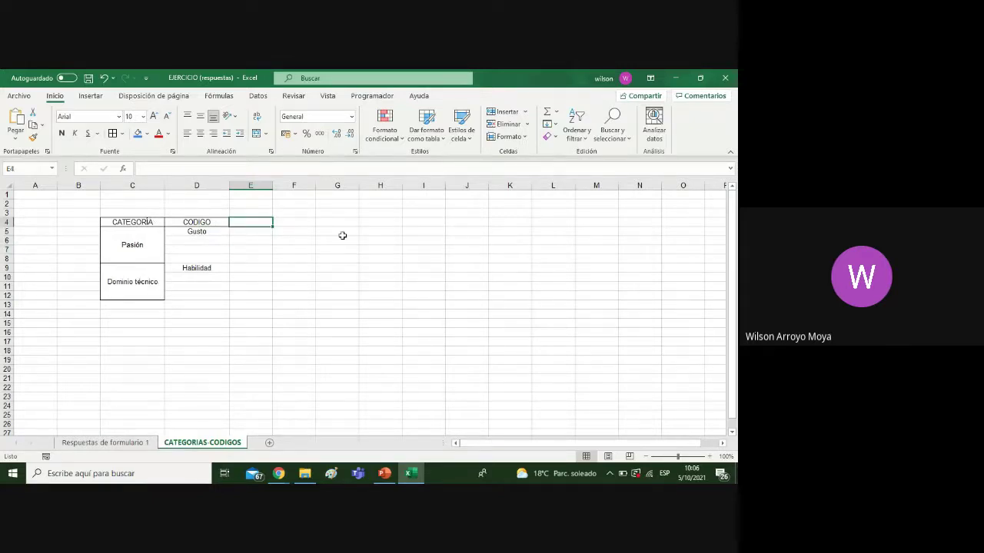
type("coCONTEO")
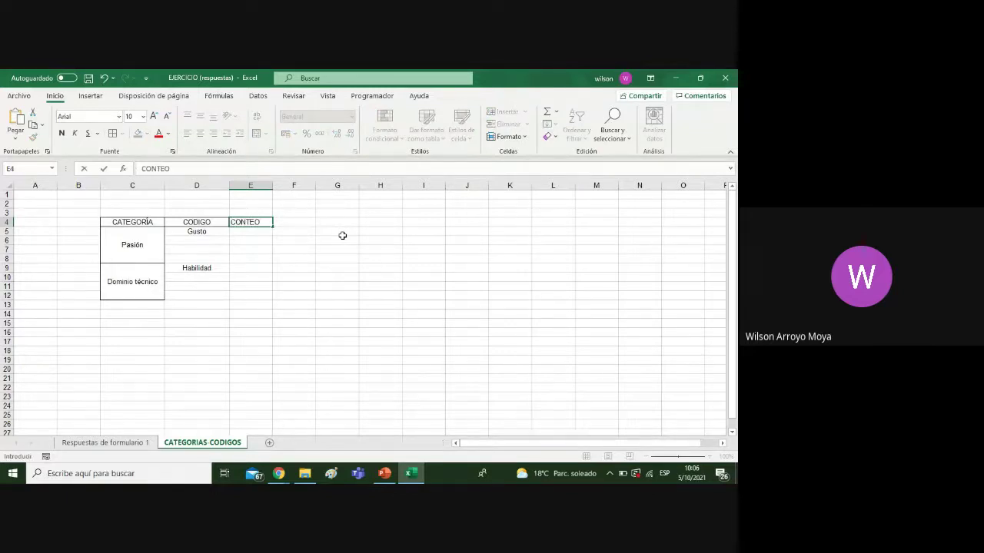
left_click(342, 235)
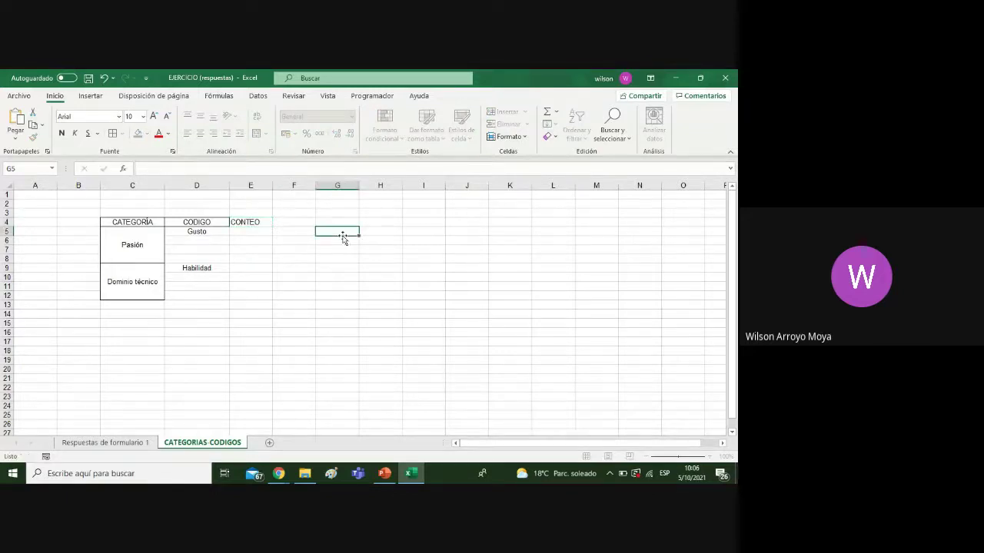
left_click(234, 221)
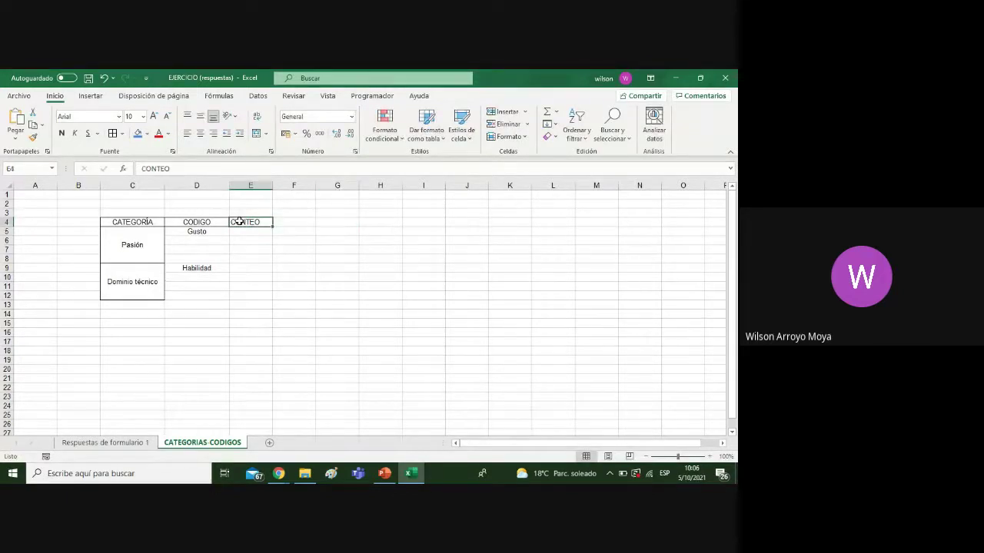
left_click(200, 133)
left_click(298, 221)
left_click(259, 221)
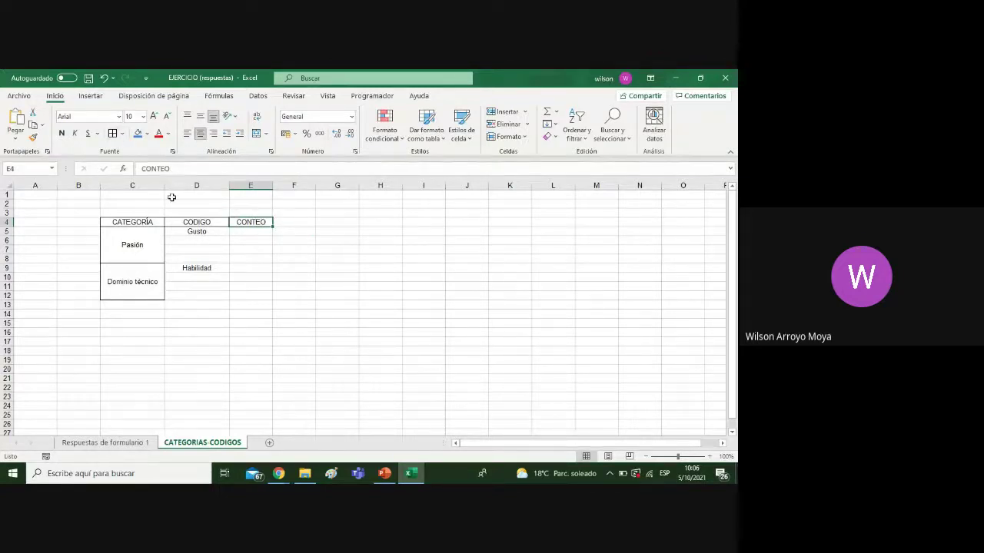
Apply all borders to the code and count cells D4:E12
left_click_drag(177, 221, 254, 296)
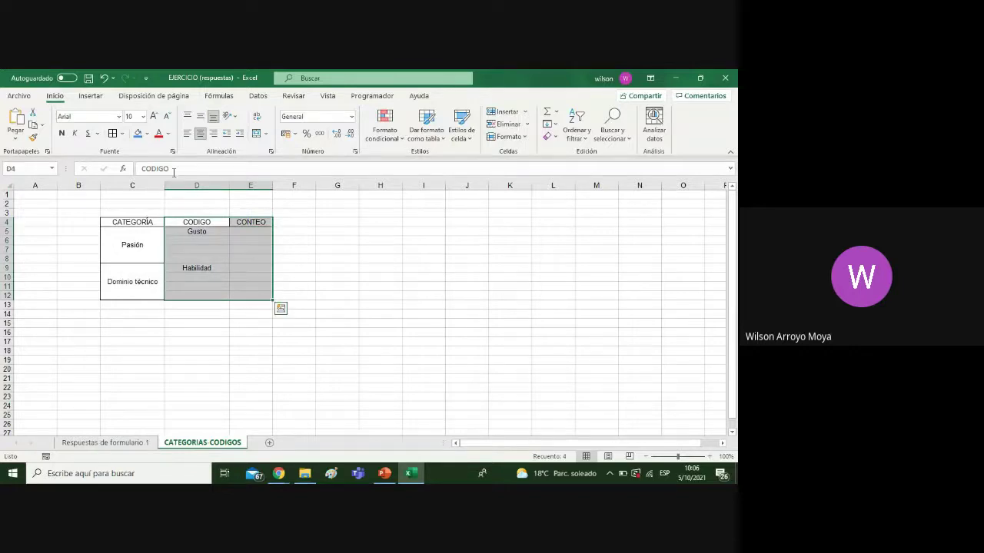
left_click(113, 134)
left_click(337, 286)
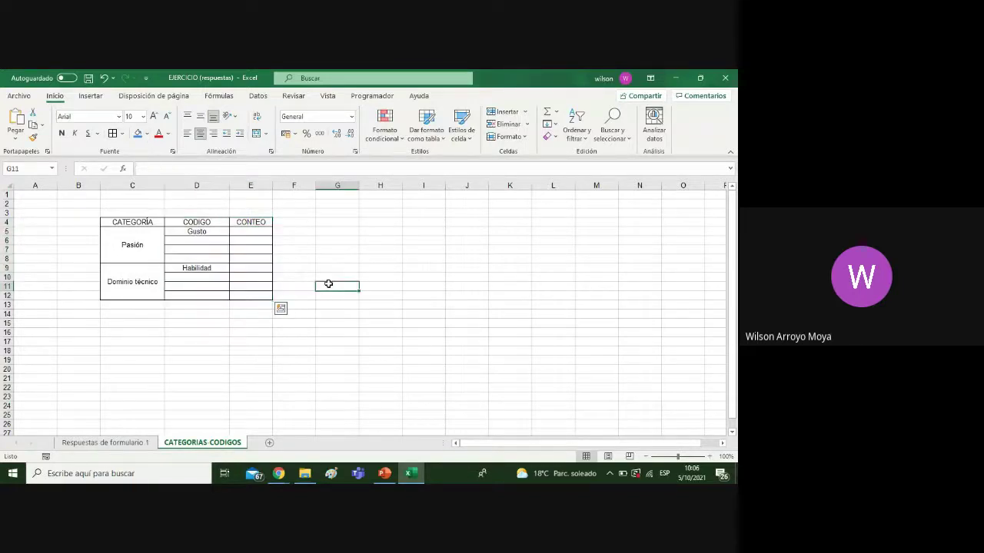
Fill the header cells C4:E4 with blue
left_click_drag(148, 225, 254, 222)
left_click(137, 134)
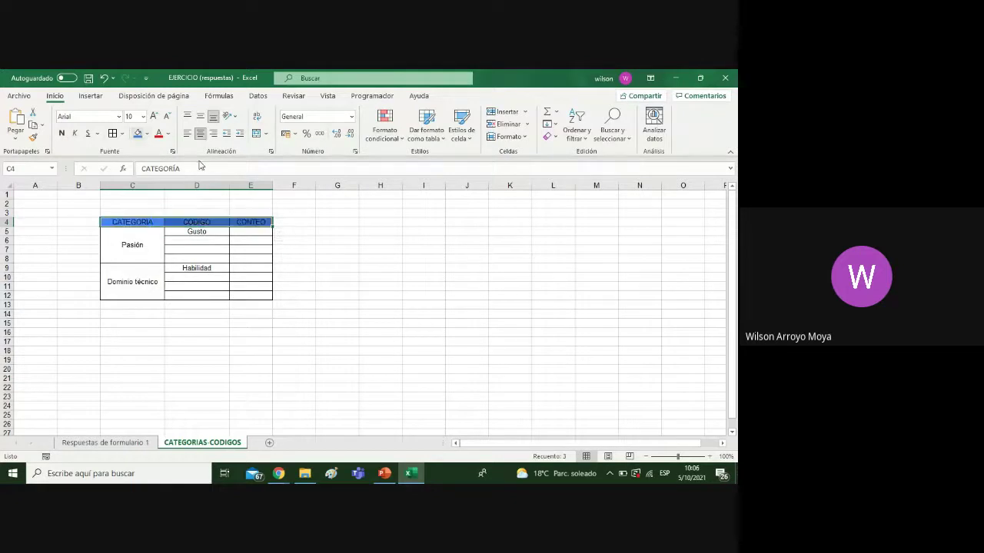
left_click(361, 268)
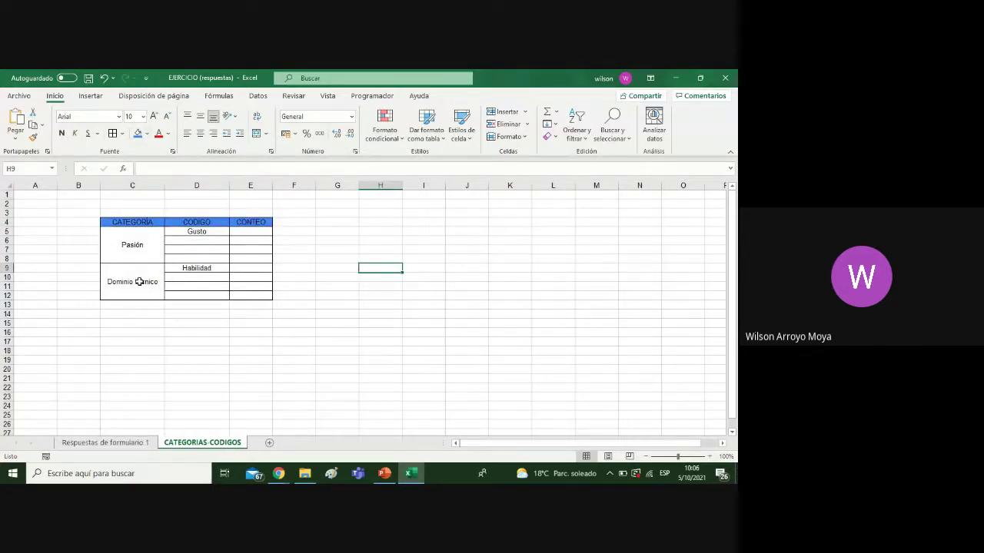
Make the header cells C4:E4 bold
left_click_drag(145, 222, 233, 222)
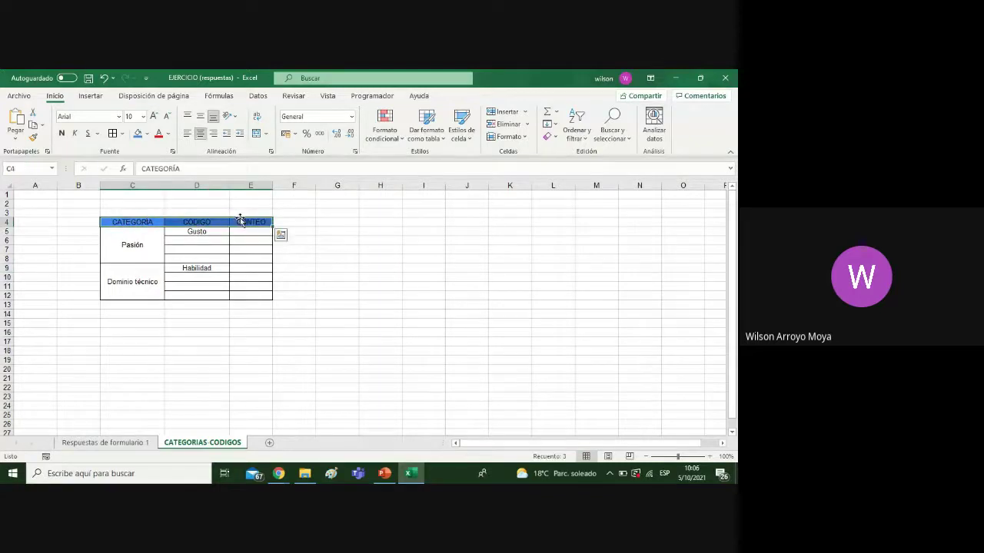
left_click(61, 133)
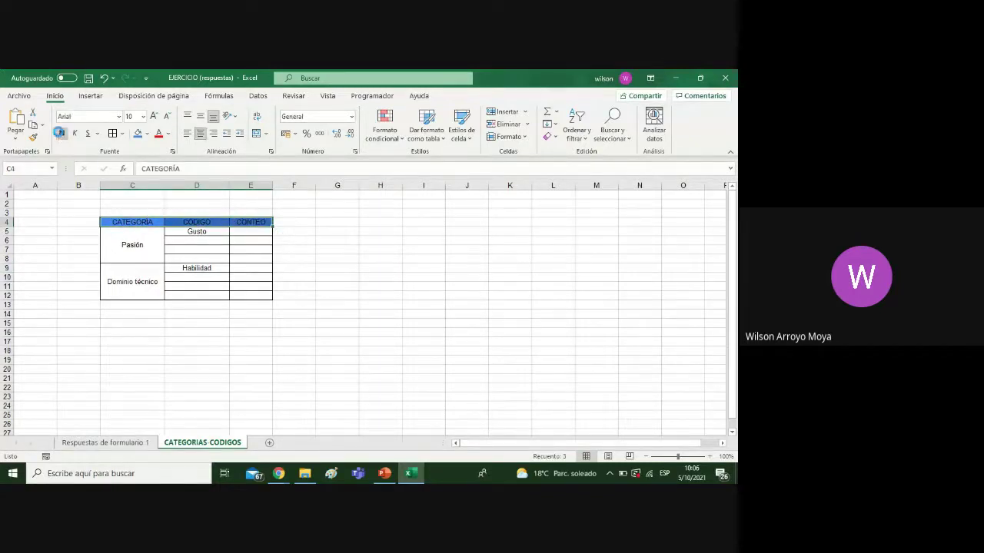
left_click(377, 274)
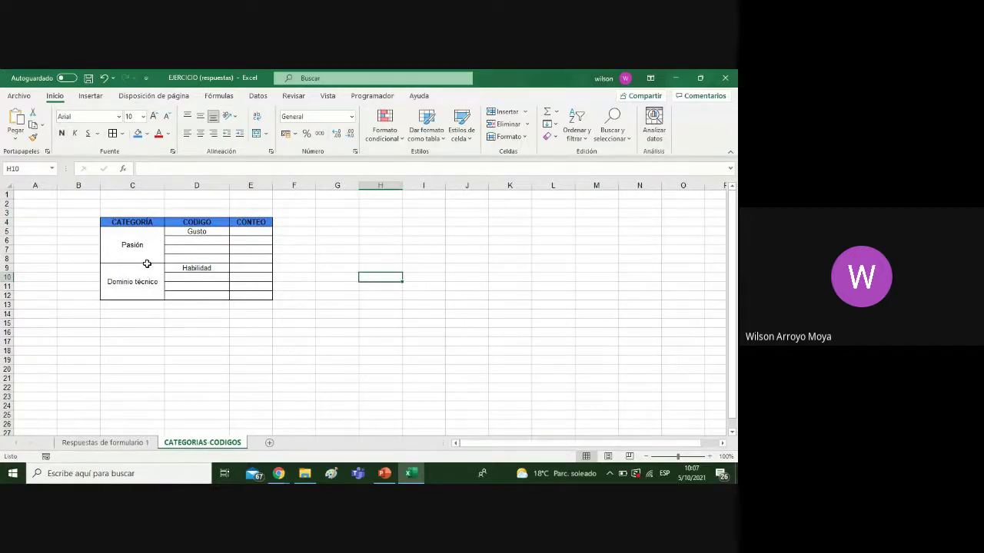
left_click(146, 262)
double_click(148, 255)
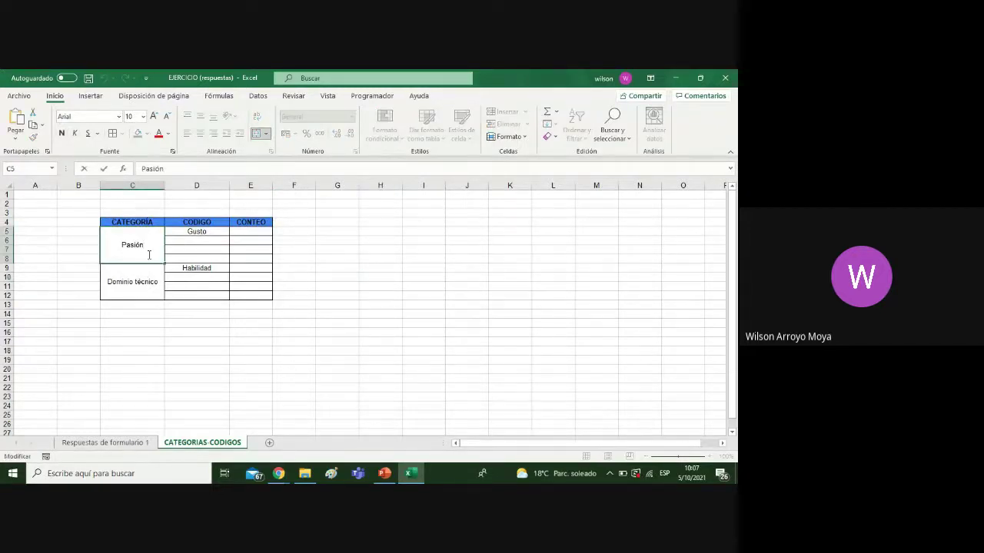
left_click(146, 270)
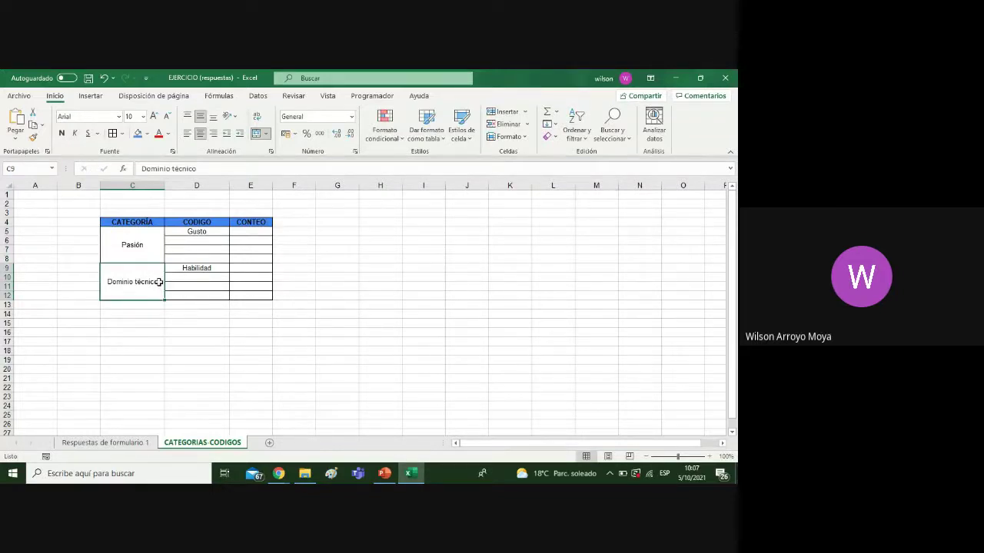
Check the blue-marked response in Respuestas de formulario 1, then add the category Innovación in merged cells C13:C16 of CATEGORIAS-CODIGOS, vertically centered
left_click(105, 442)
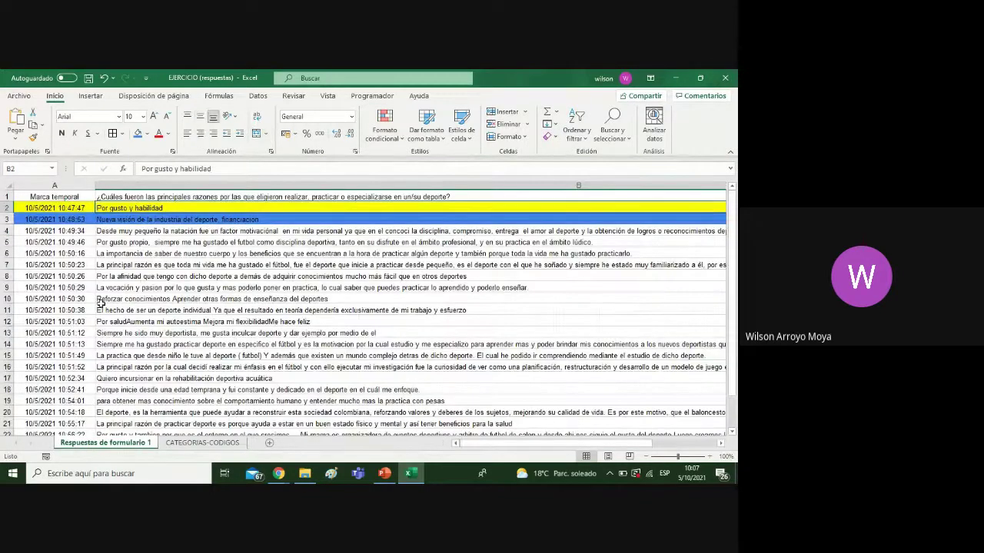
key("Down")
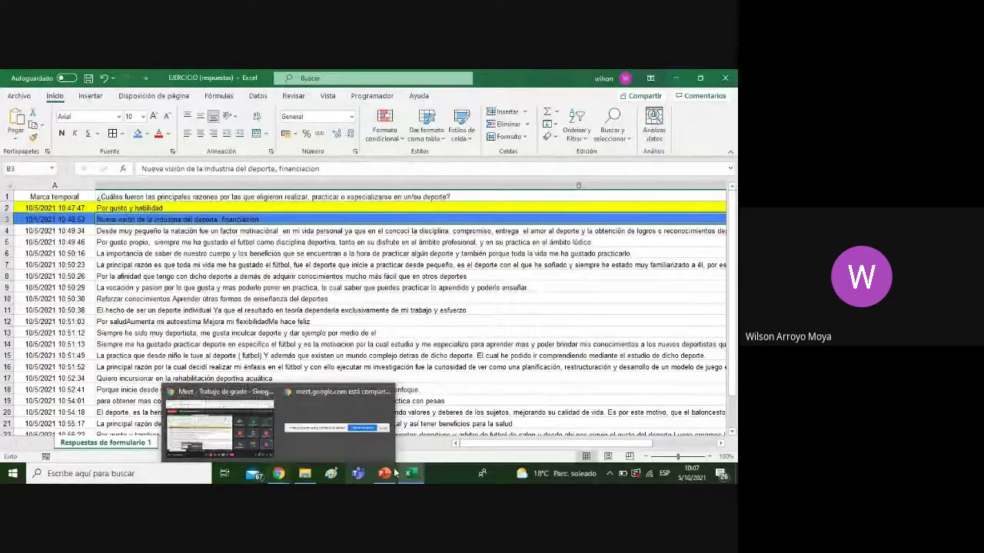
left_click(202, 443)
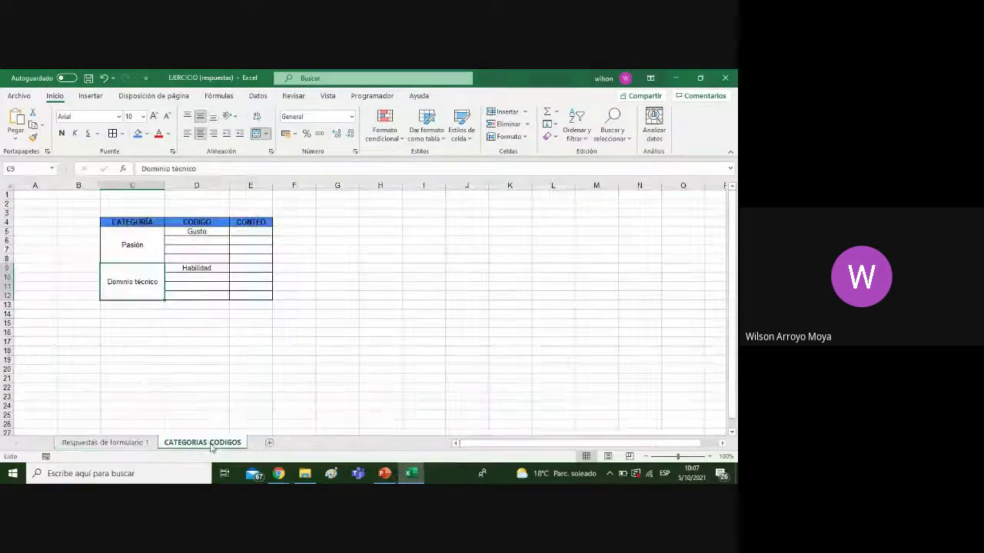
left_click_drag(155, 305, 153, 333)
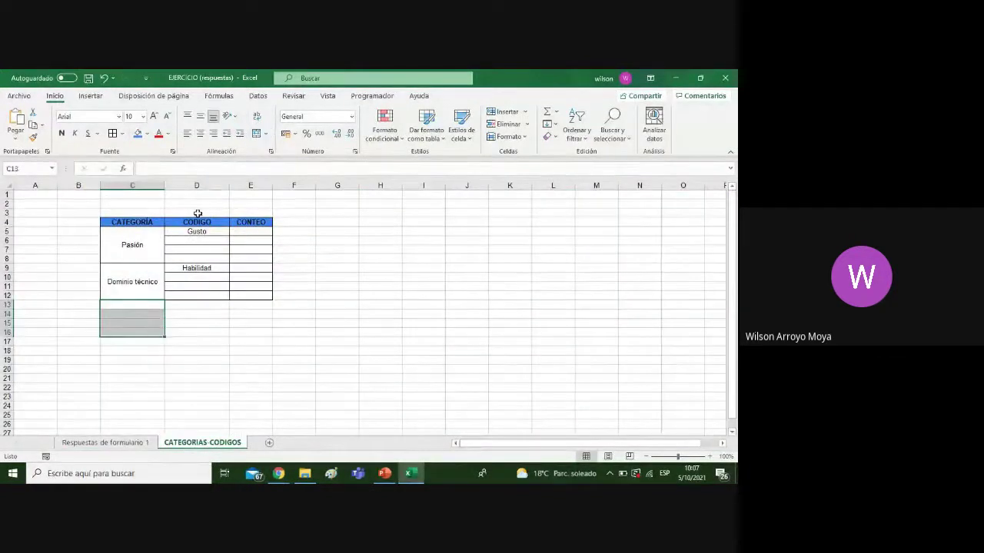
left_click(256, 133)
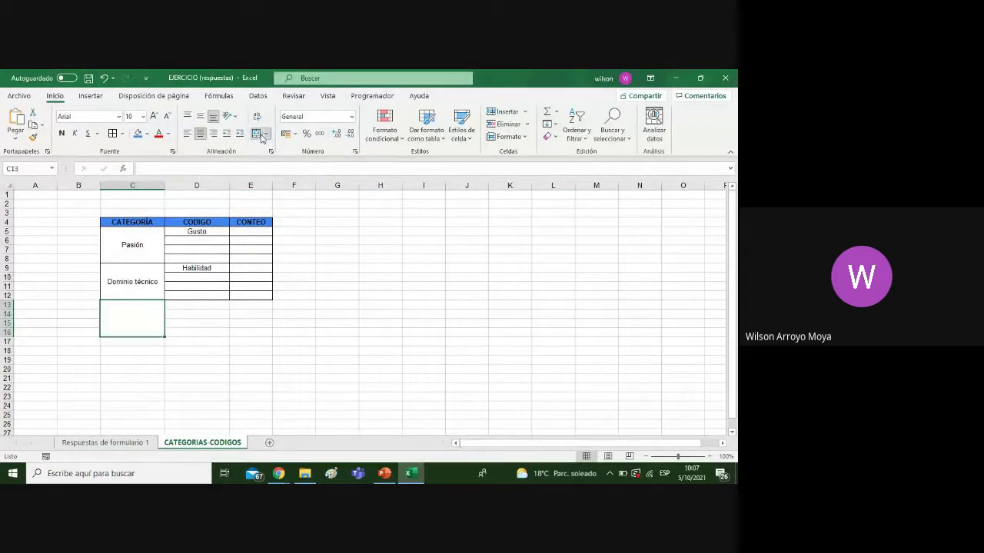
double_click(150, 320)
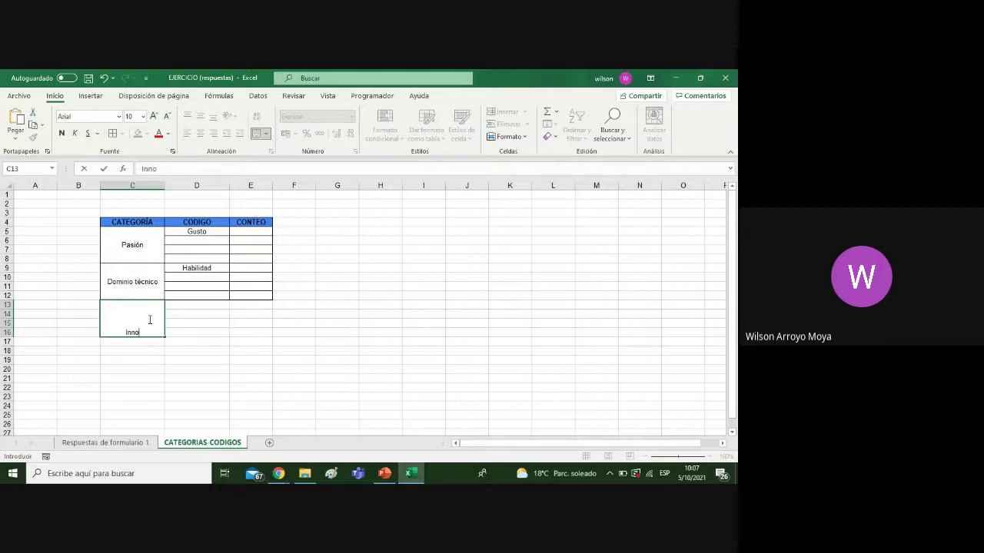
type("Innovación")
left_click(336, 351)
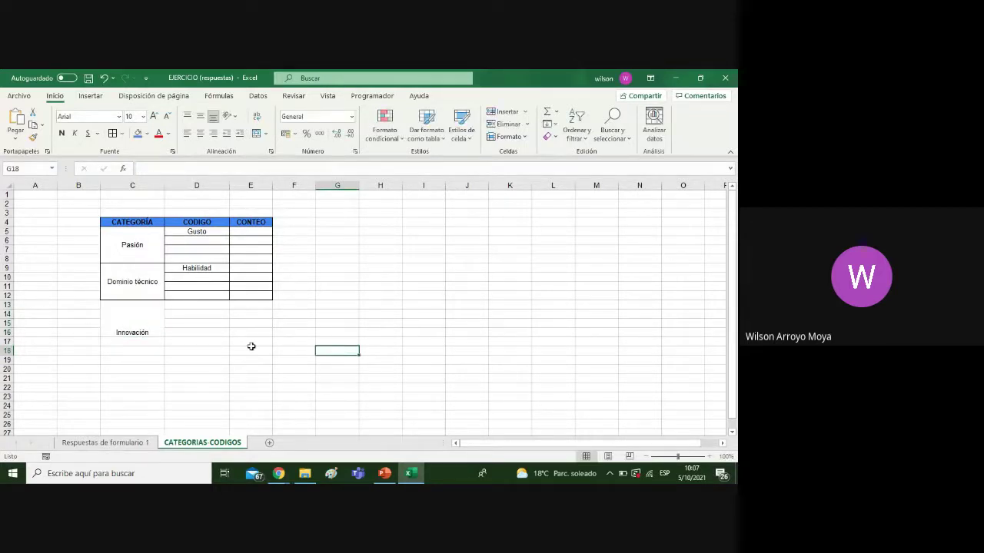
left_click(154, 330)
left_click(200, 115)
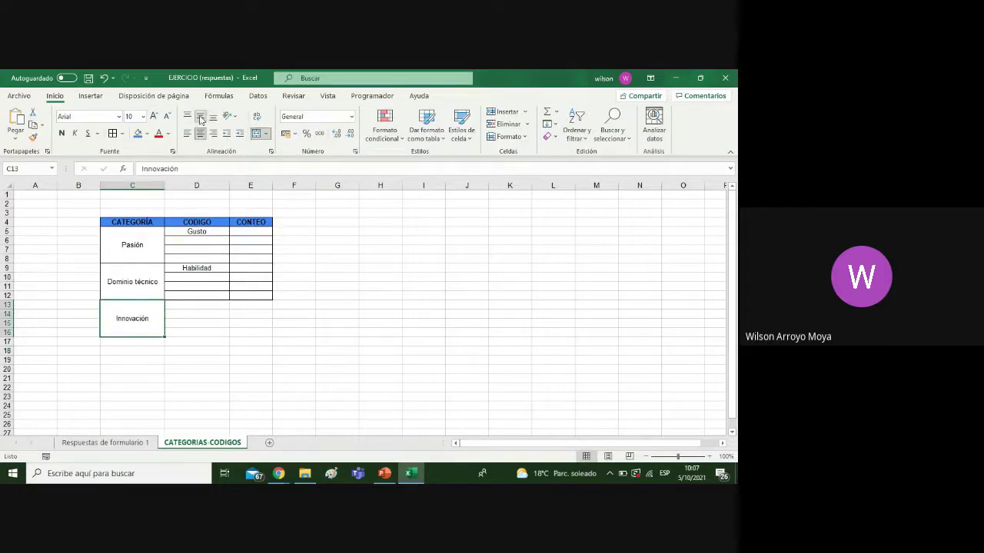
Enter the code Novedoso in D13 beside the Innovación category and center it horizontally
left_click(213, 310)
type("Novedoso")
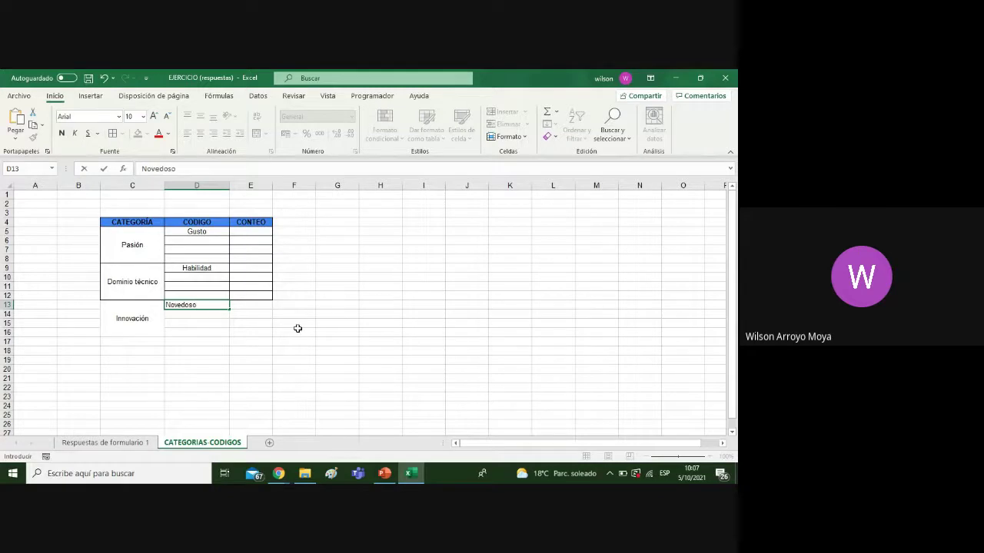
left_click(297, 331)
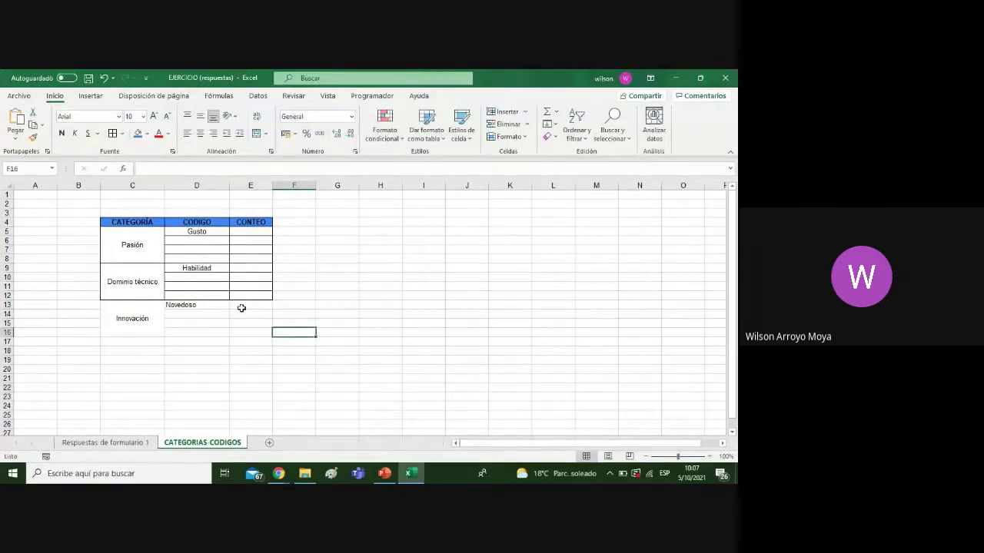
left_click(216, 305)
left_click(200, 133)
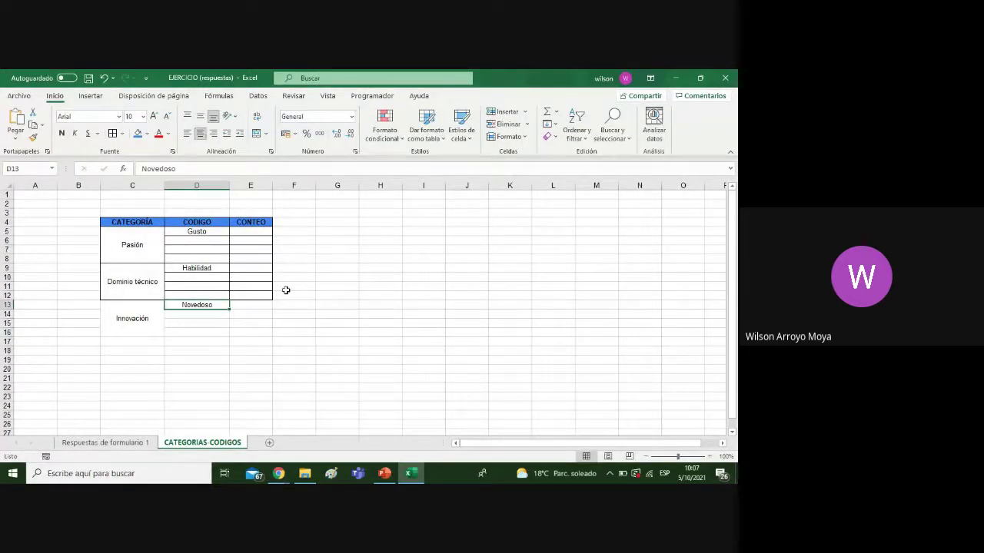
left_click(308, 359)
Apply all borders to the Innovación block C13:E16
left_click_drag(141, 303, 184, 317)
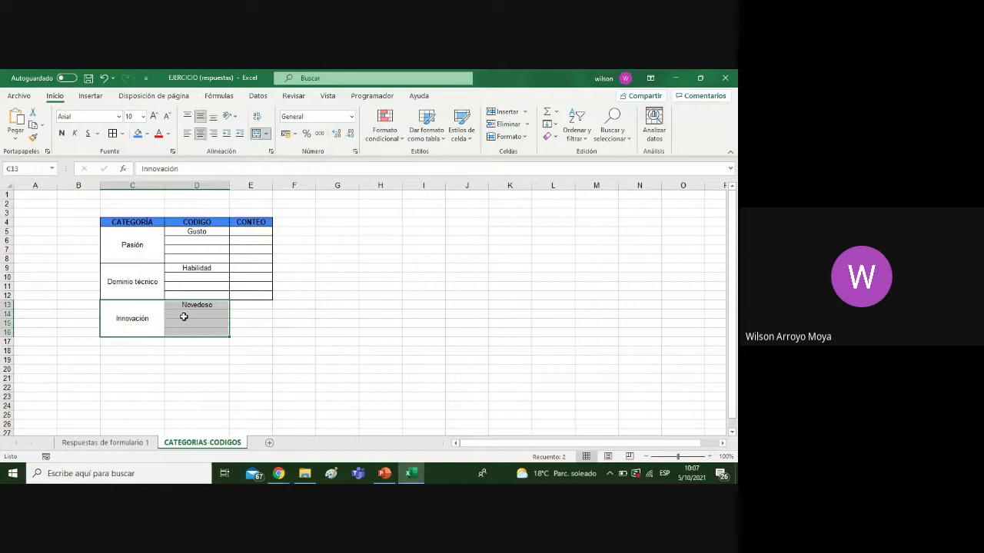
left_click(112, 136)
left_click_drag(247, 304, 246, 333)
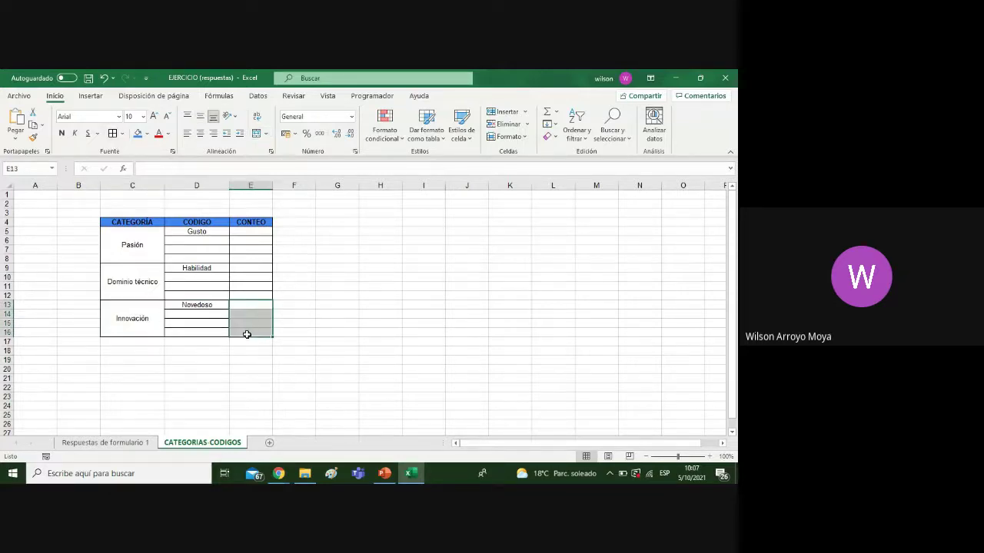
left_click(113, 133)
Recheck the blue-marked response, then add the category Economico in merged cells C17:C20 of CATEGORIAS-CODIGOS, vertically centered
left_click(113, 443)
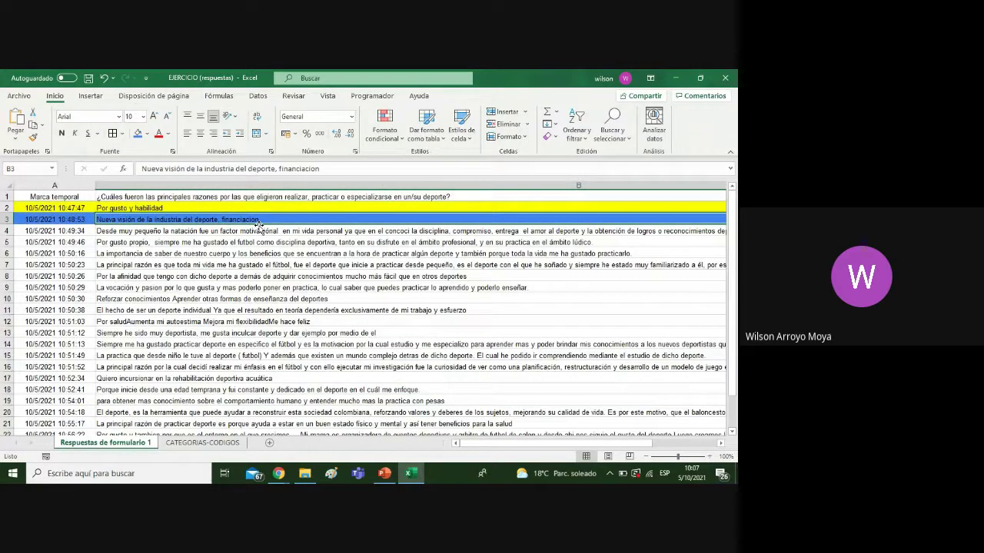
left_click(384, 473)
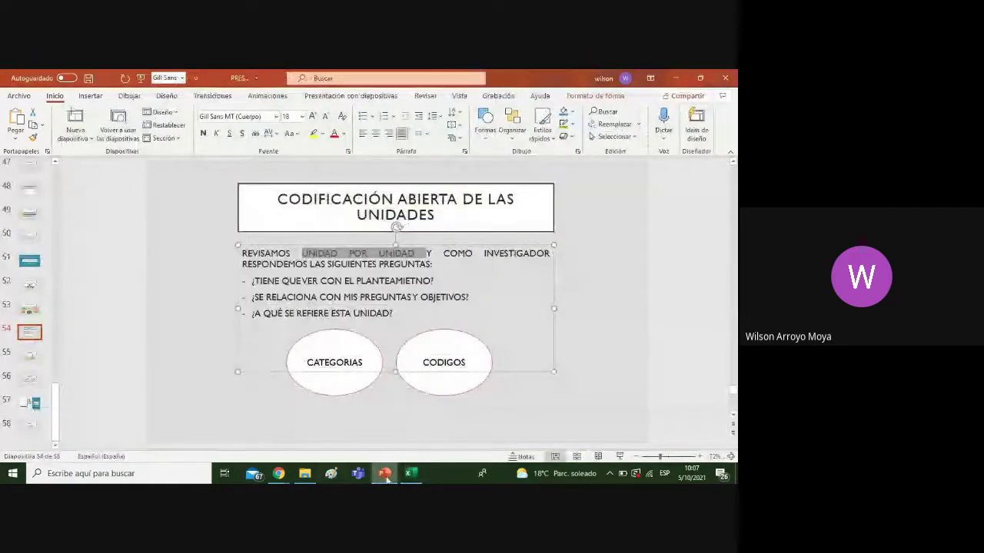
left_click(410, 473)
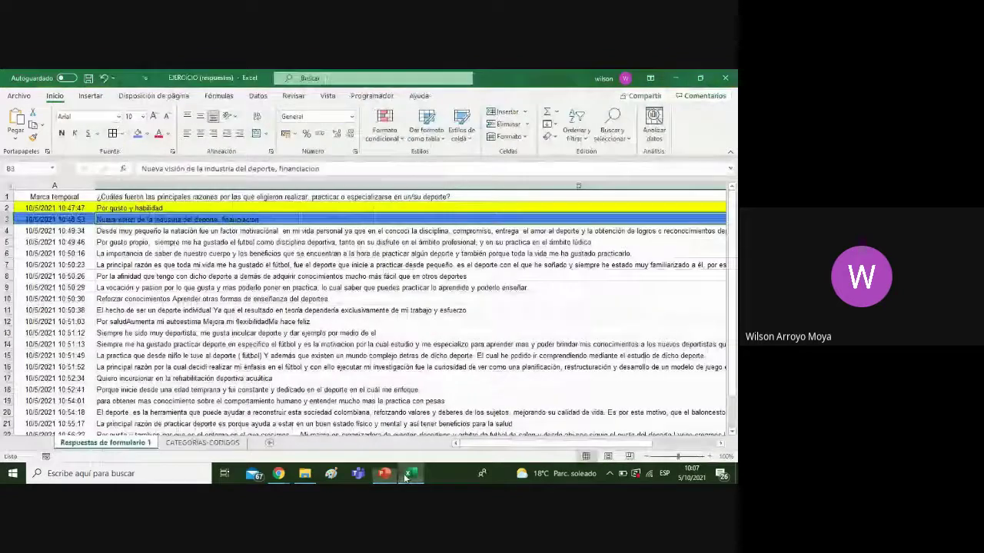
left_click(202, 443)
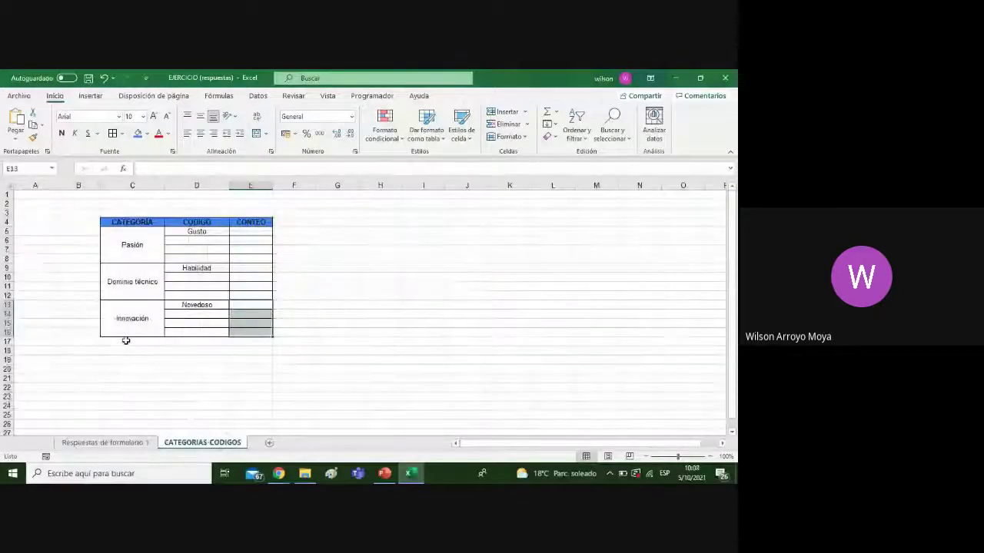
left_click_drag(126, 340, 128, 367)
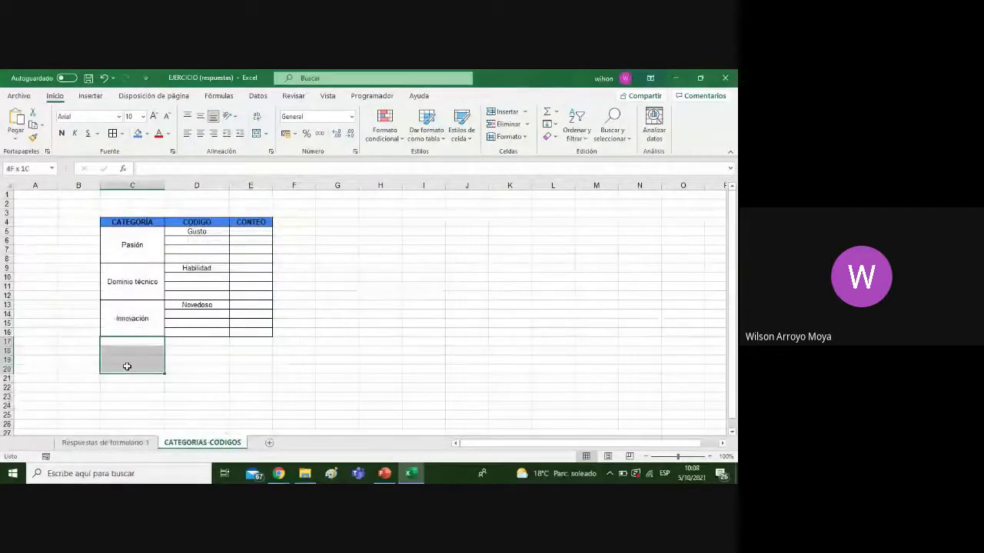
left_click(258, 135)
type("e")
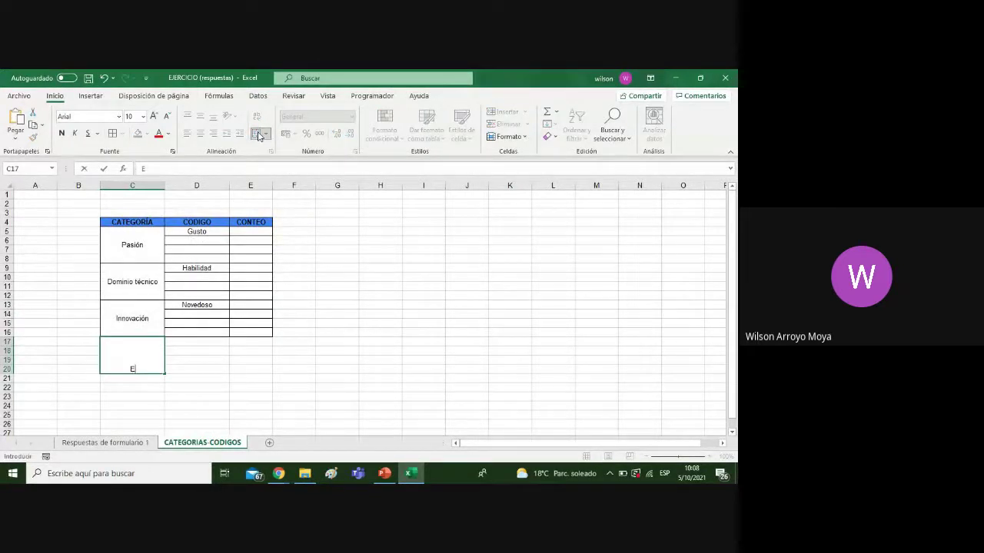
type("conomico")
left_click(222, 352)
left_click(135, 353)
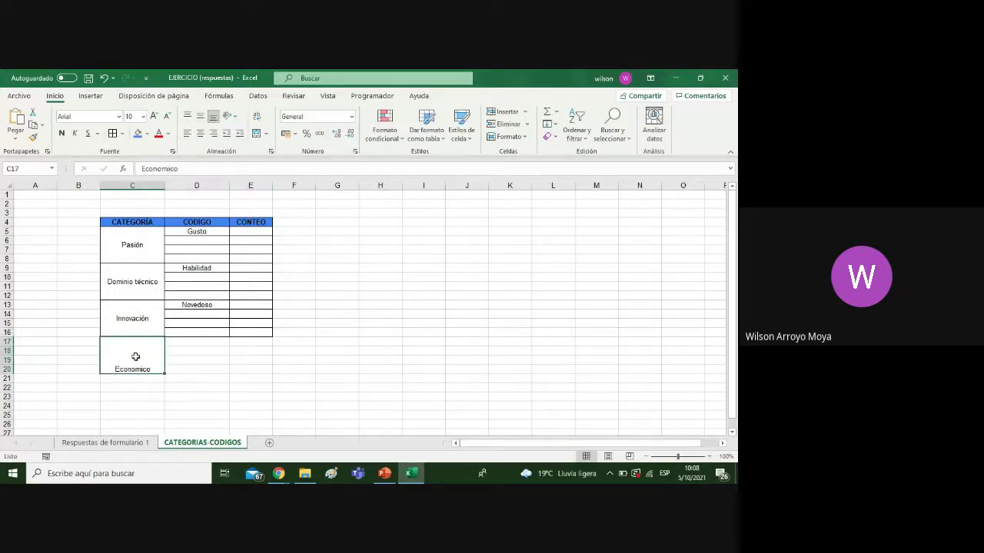
left_click(200, 115)
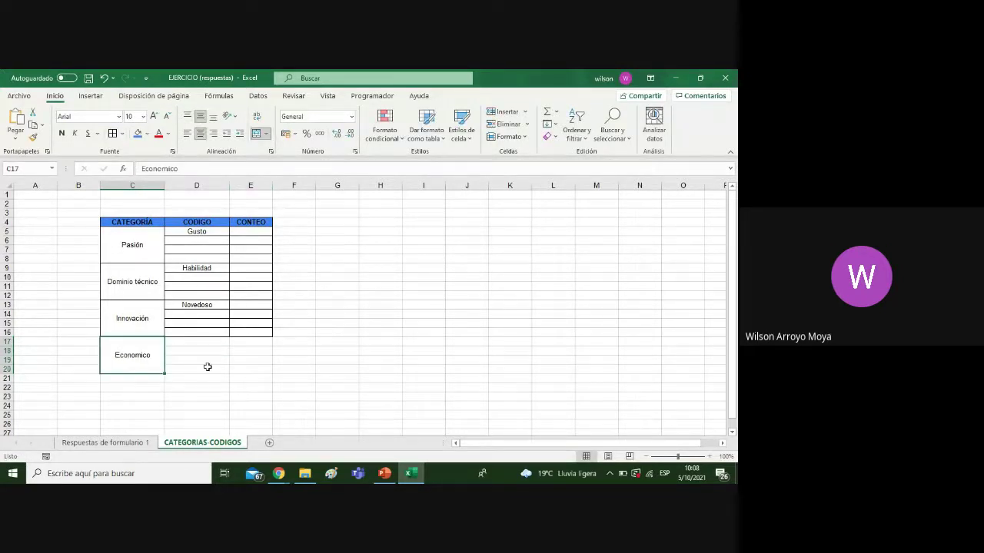
Enter the code Financiación in D17 beside the Economico category and center it horizontally
left_click(213, 343)
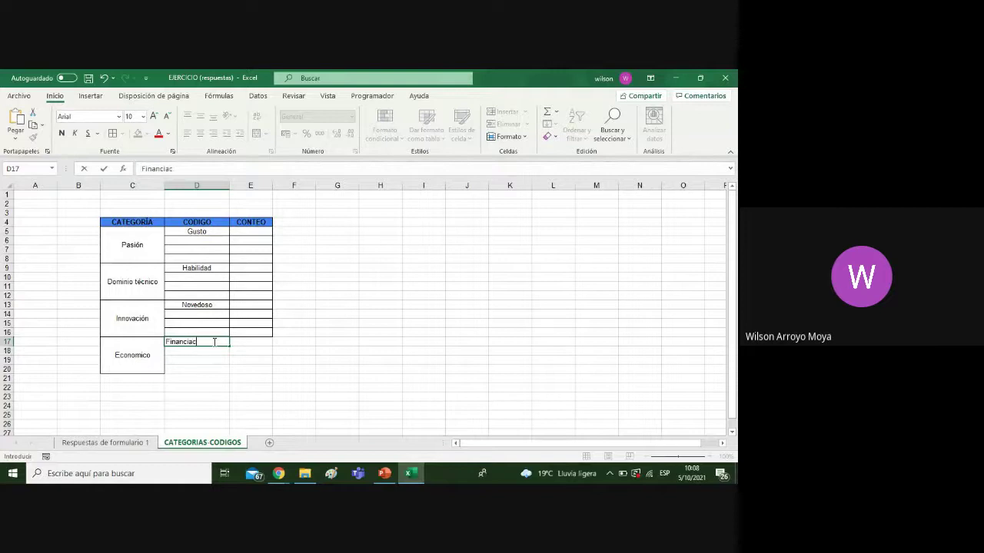
left_click(304, 363)
left_click(218, 342)
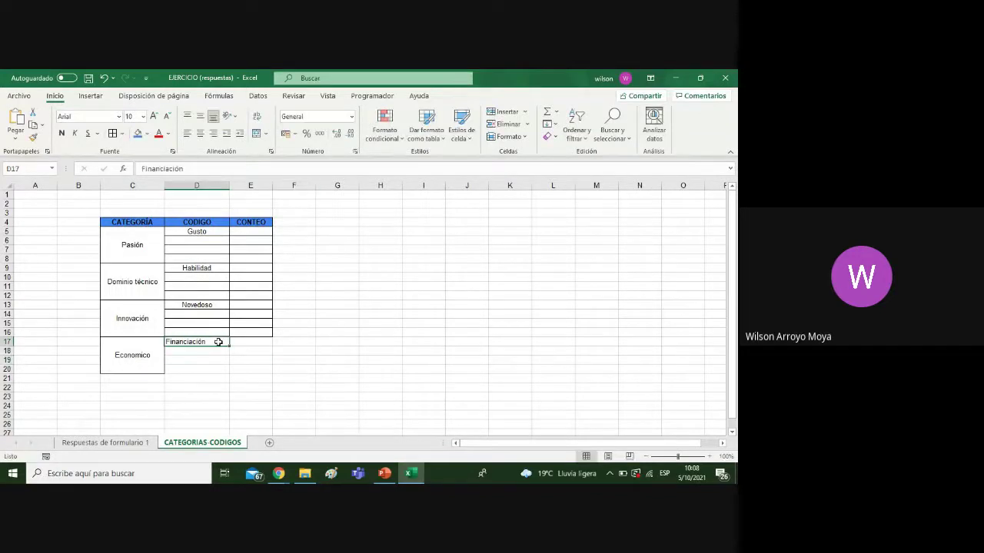
left_click(199, 133)
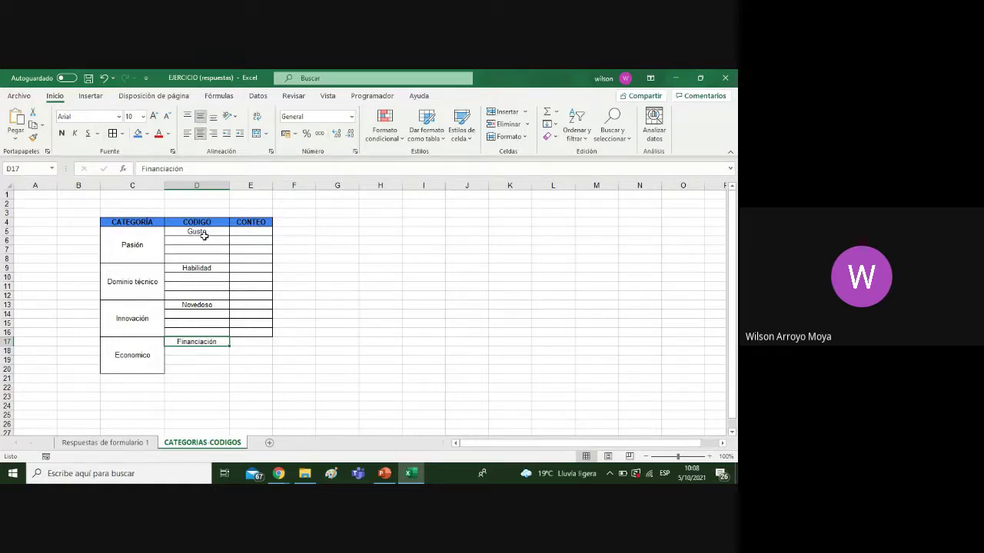
left_click(223, 377)
Apply all borders to the Economico code and count cells D17:E20
left_click_drag(221, 369, 220, 341)
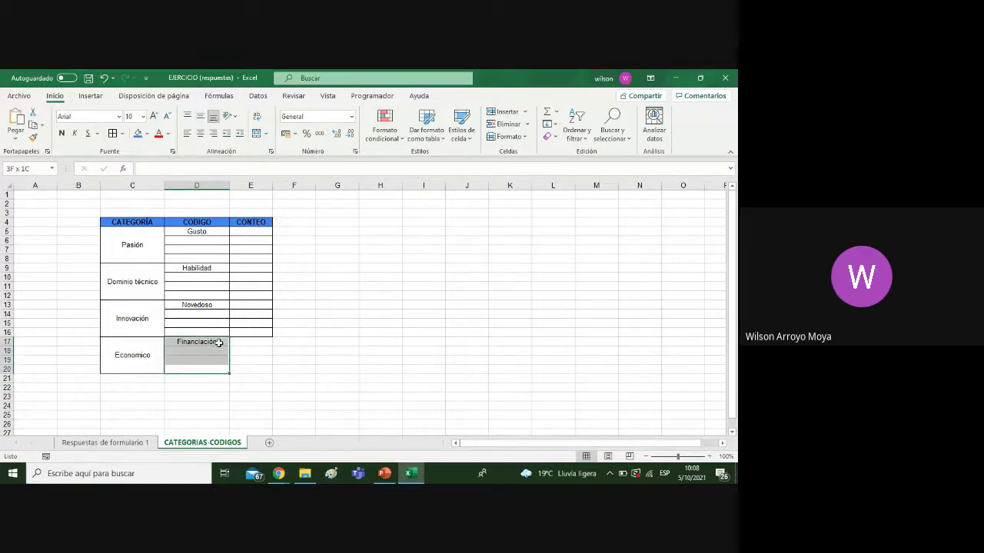
left_click(113, 133)
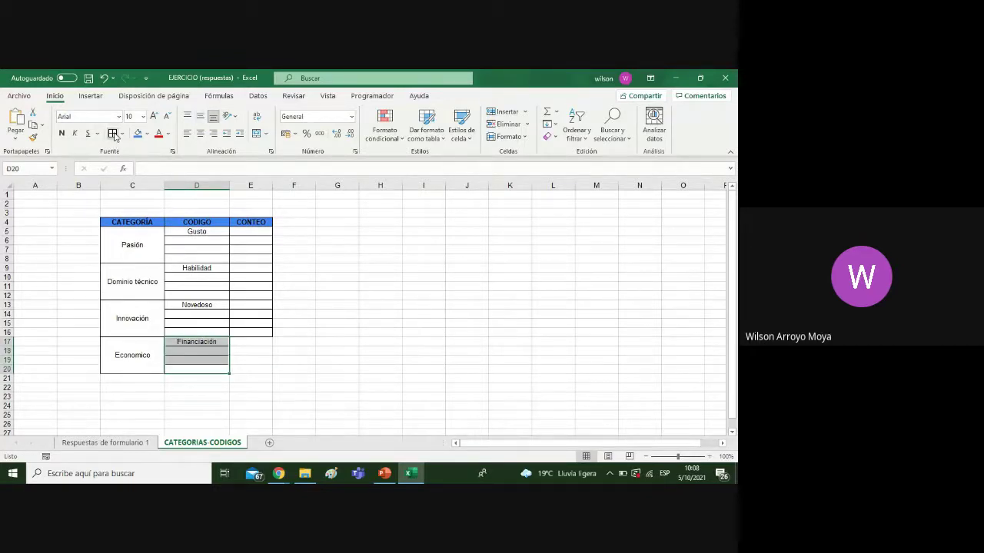
left_click(274, 366)
left_click(269, 341)
left_click_drag(269, 342, 265, 370)
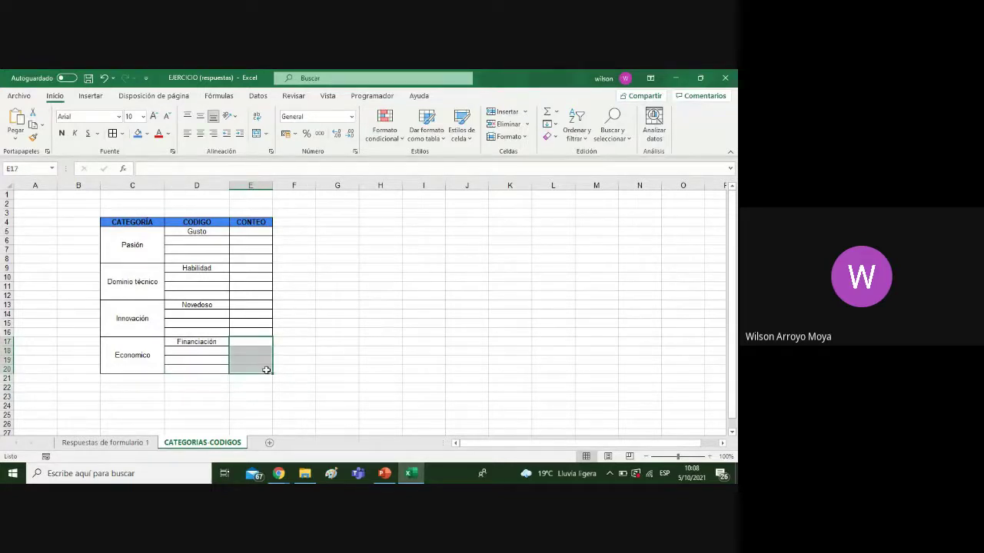
left_click(113, 133)
left_click(368, 329)
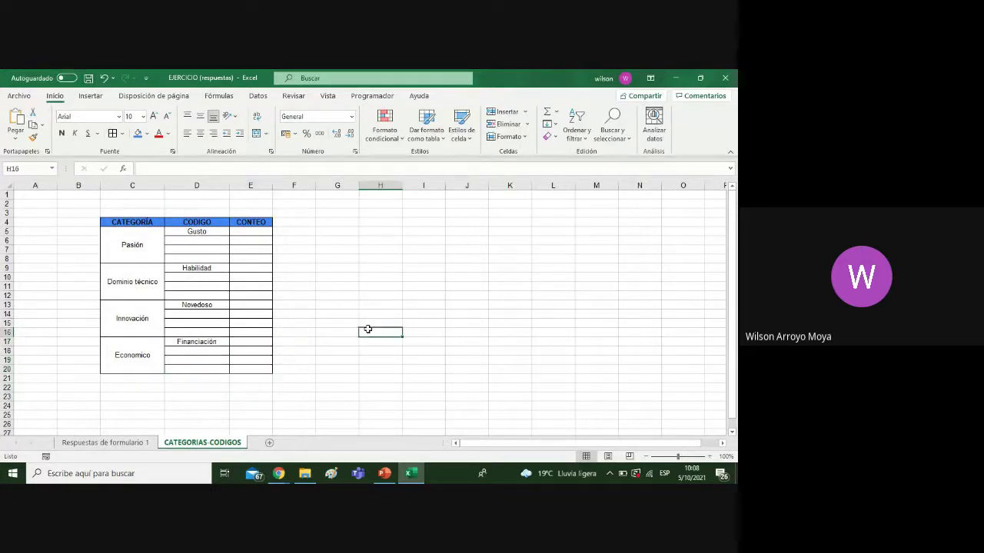
Fit the CONTEO column E to its contents and widen it slightly
double_click(272, 186)
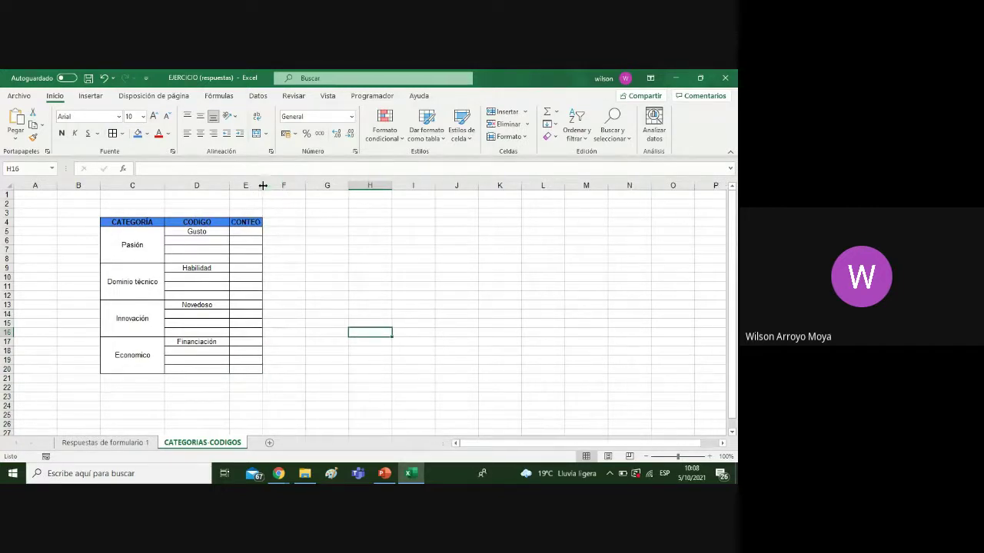
left_click_drag(262, 185, 264, 186)
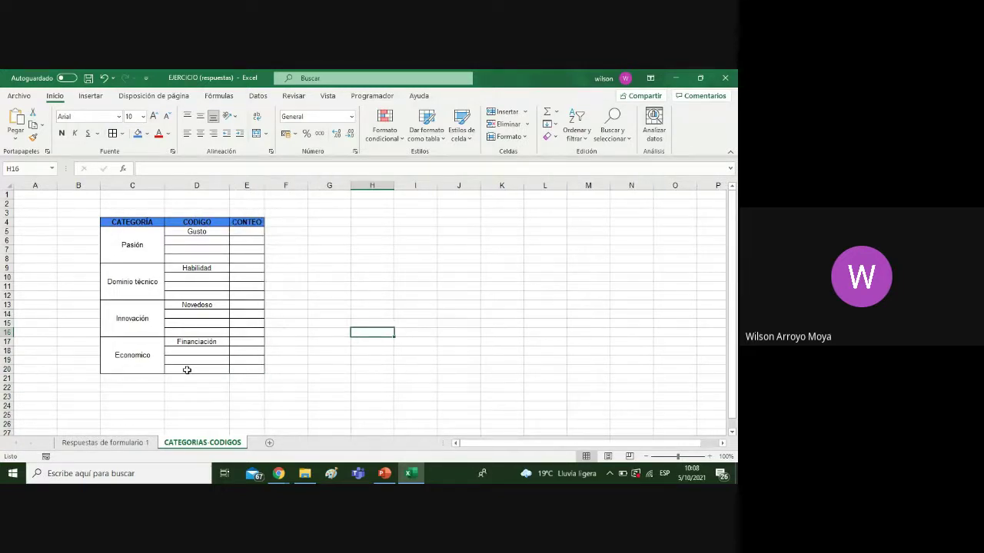
Examine the response in B4 of the Respuestas de formulario 1 sheet for codable units
left_click(115, 443)
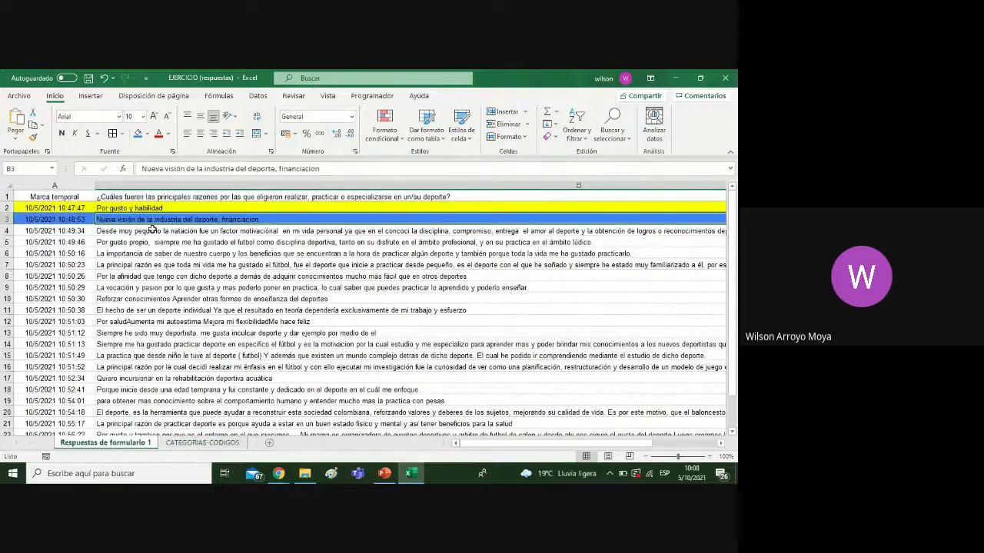
left_click(152, 230)
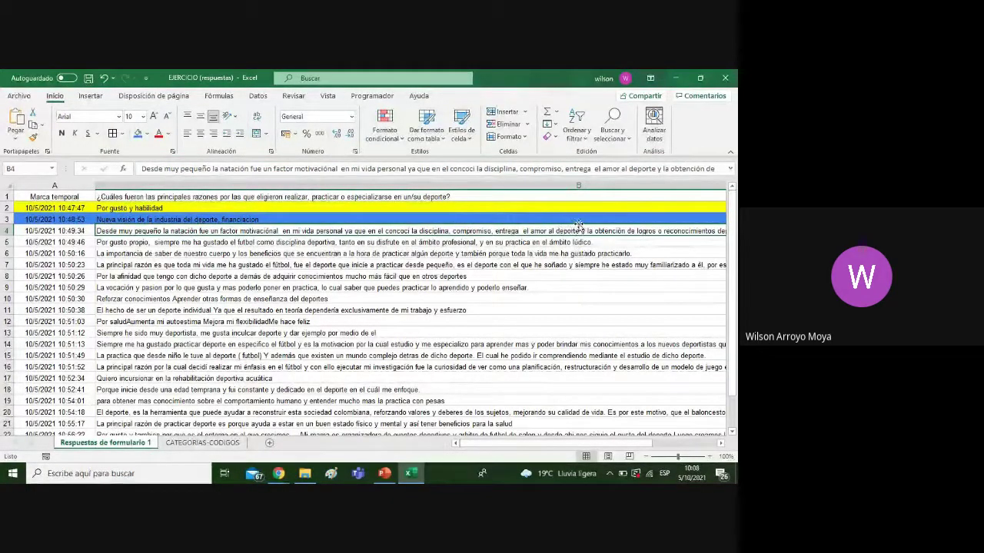
left_click_drag(503, 443, 469, 438)
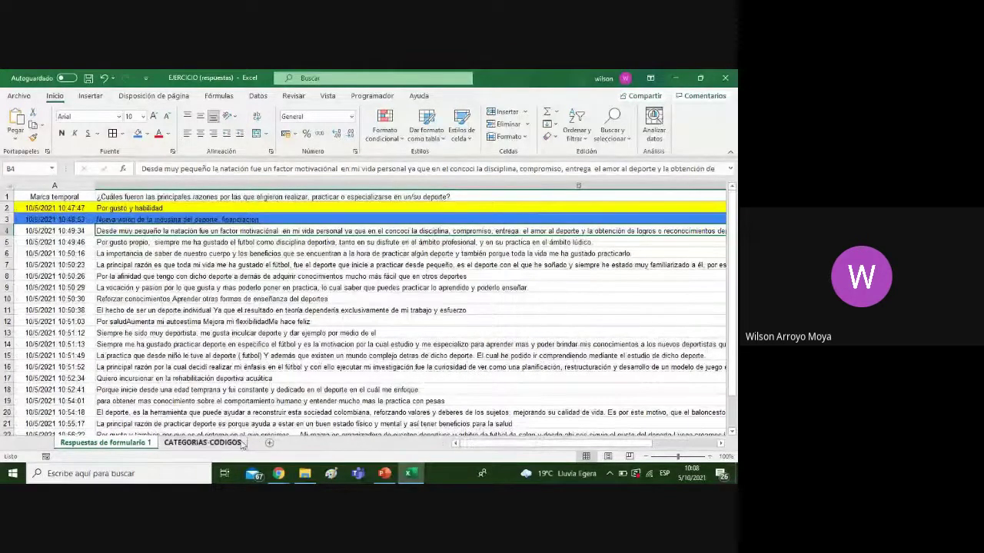
left_click(202, 443)
left_click(142, 256)
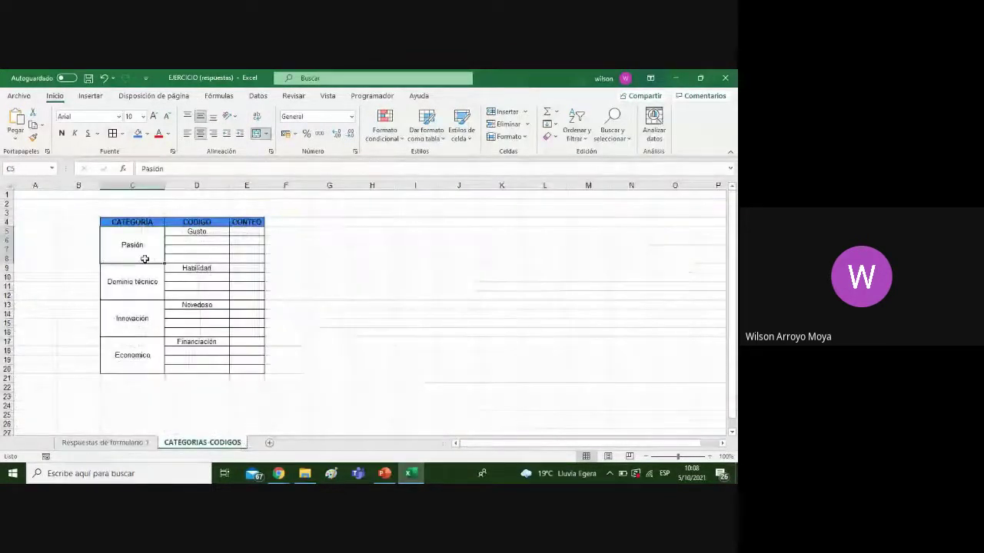
left_click(182, 241)
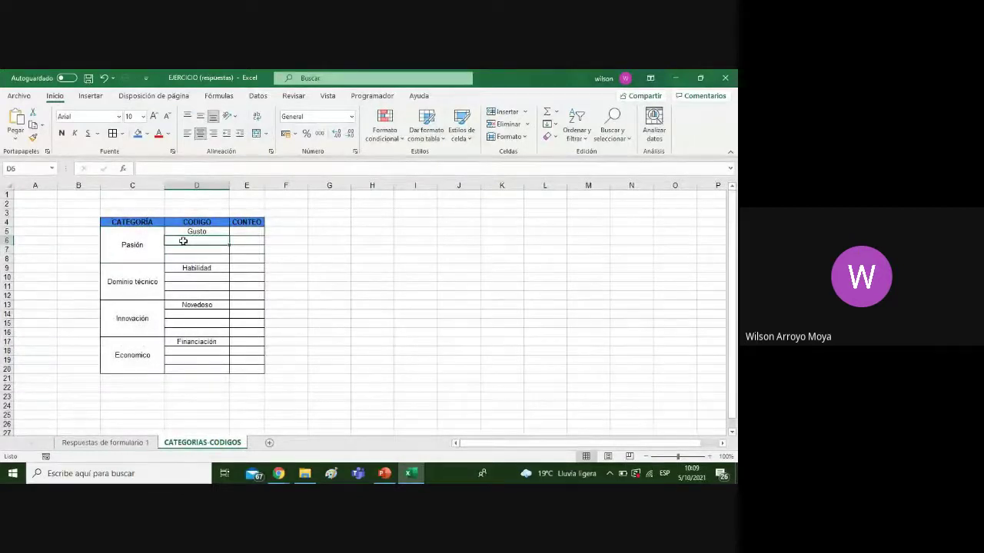
type("D")
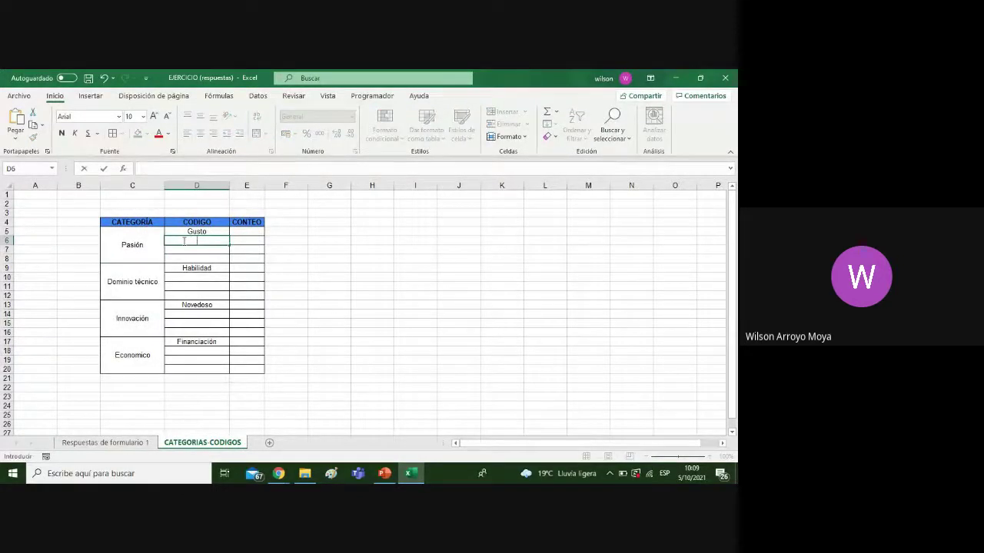
left_click(248, 232)
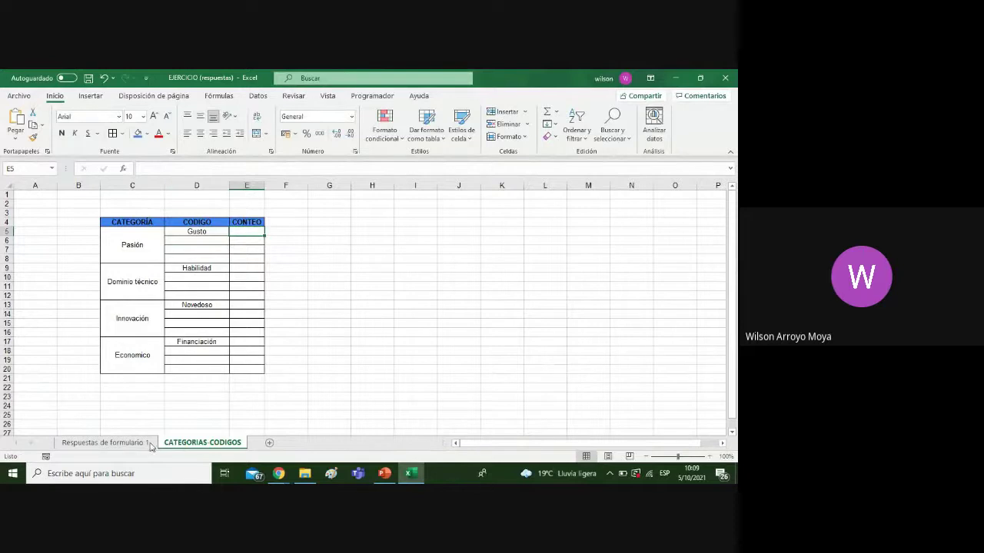
Recheck the swimming response in B4, then enter the code Reconomiento in D6 of CATEGORIAS-CODIGOS under the Pasión category
left_click(108, 442)
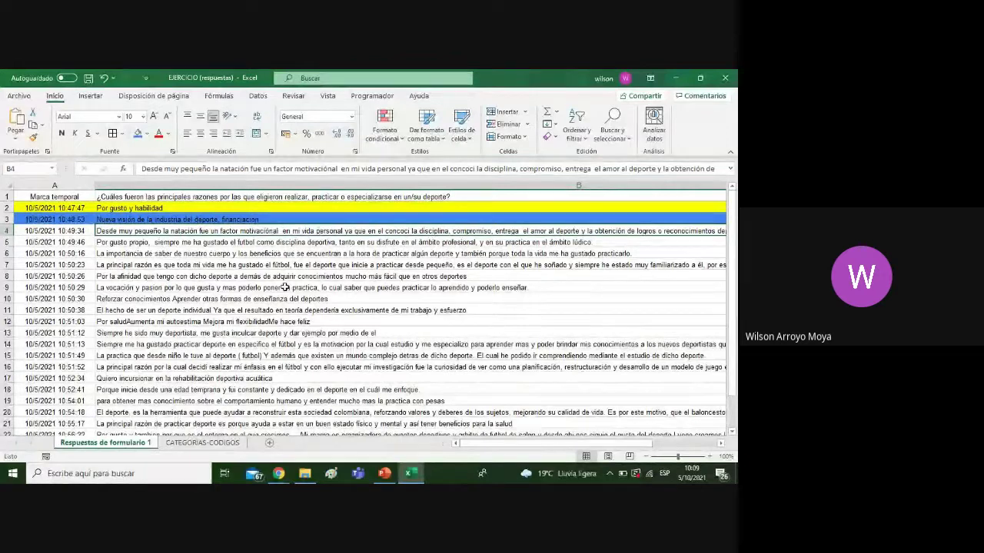
left_click(202, 442)
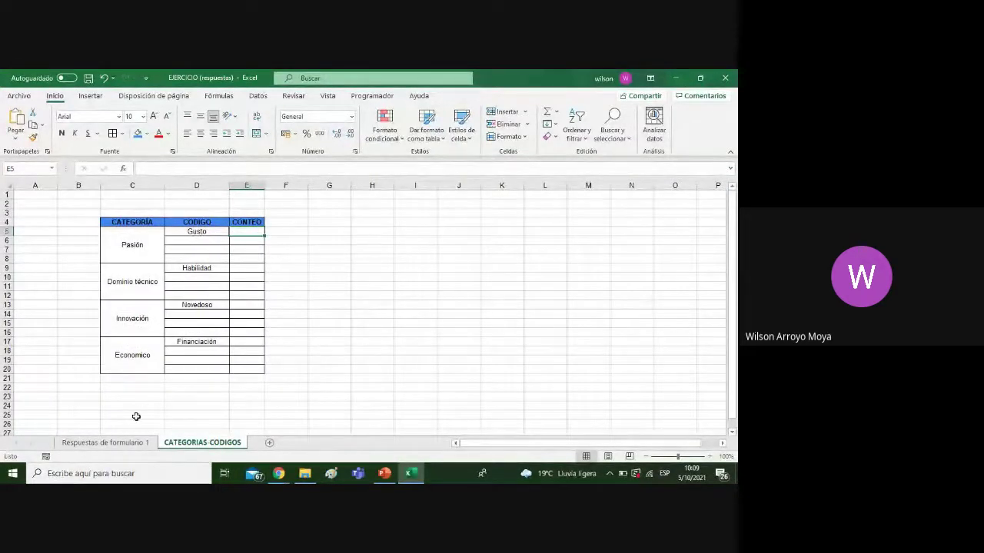
left_click(131, 441)
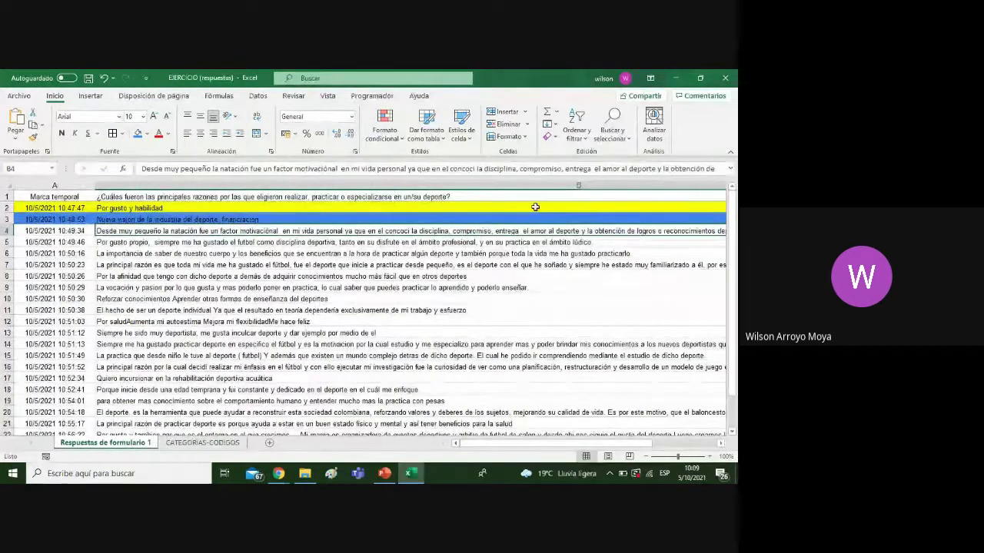
left_click(221, 442)
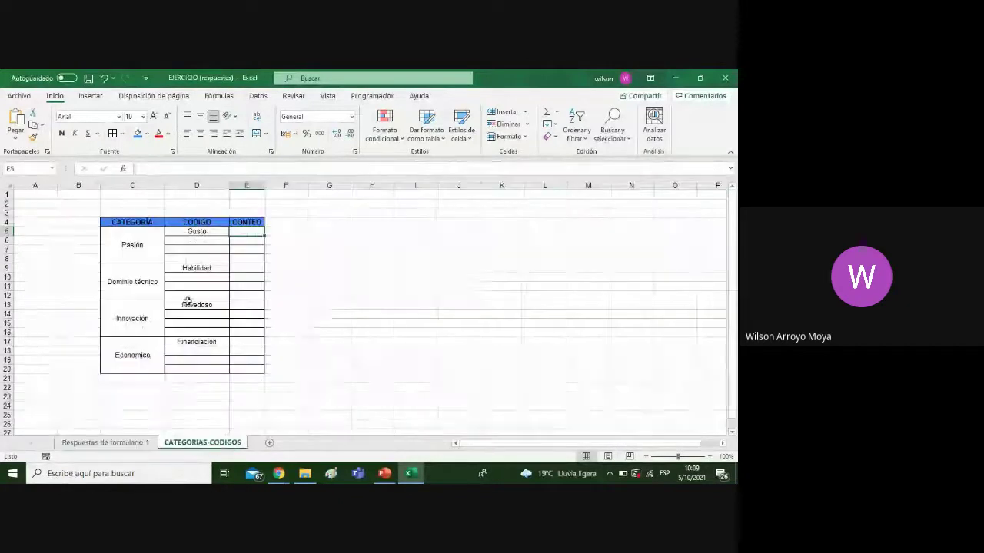
left_click(200, 242)
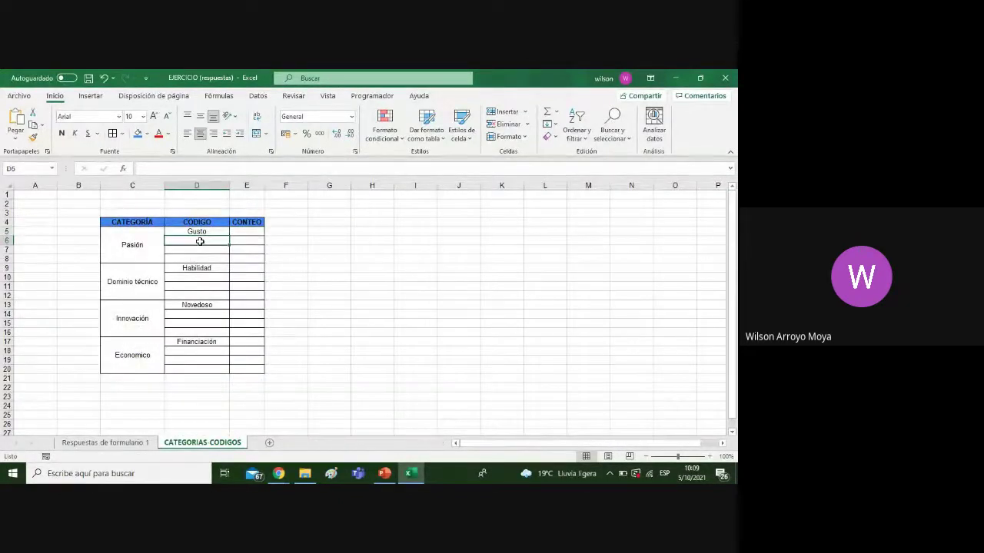
double_click(200, 241)
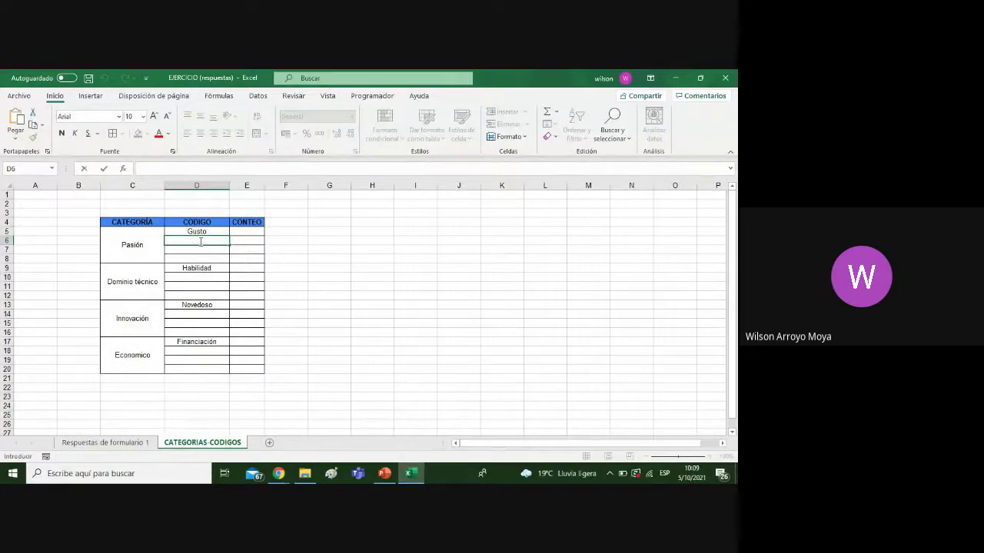
type("Reconomiento")
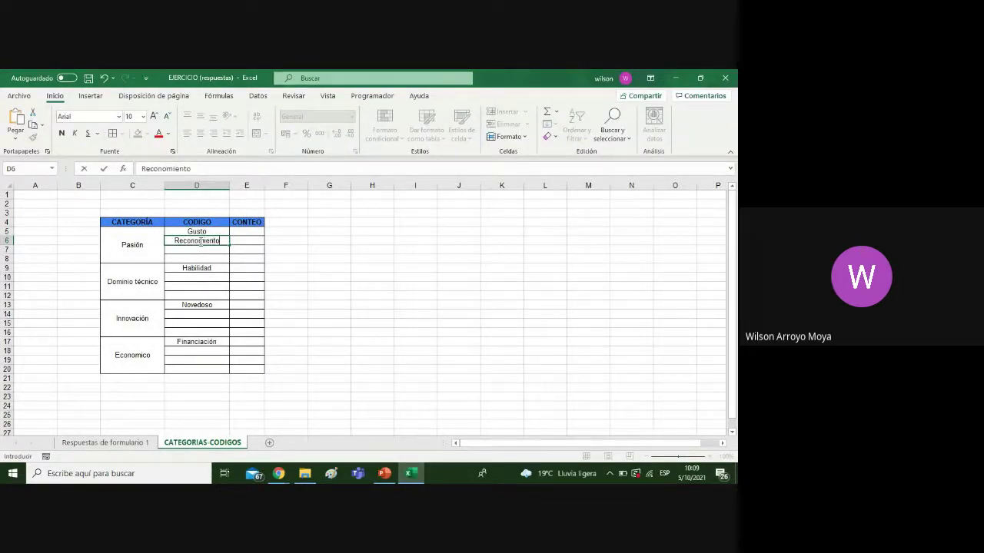
left_click(399, 281)
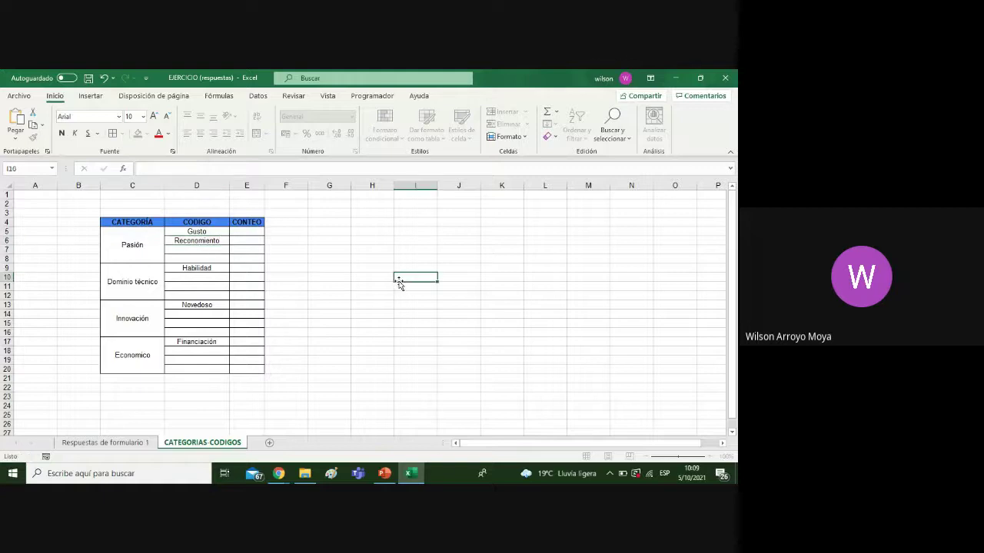
Enter the Pasión counts in the CONTEO column: 2 for Gusto in E5 and 1 for Reconomiento in E6
left_click(254, 229)
type("2")
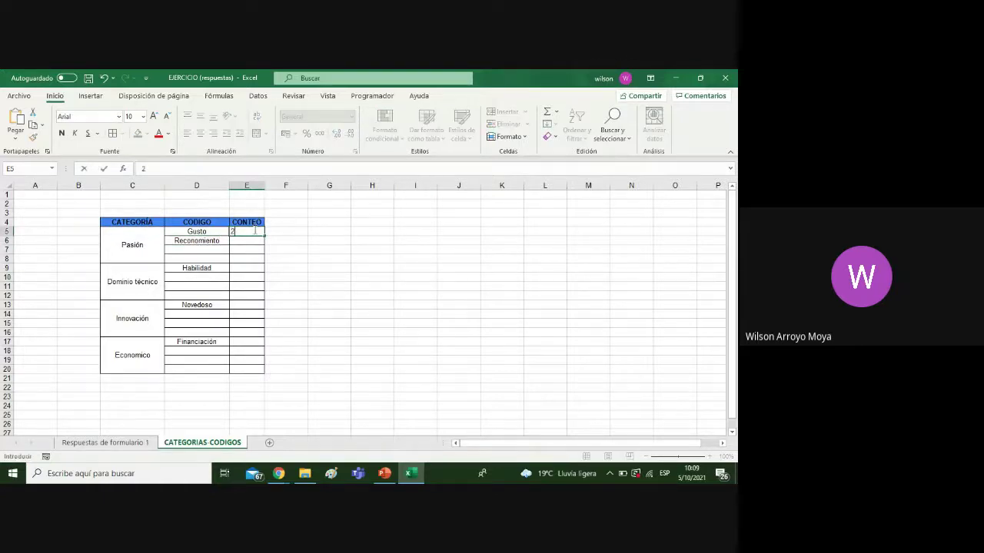
key("Return")
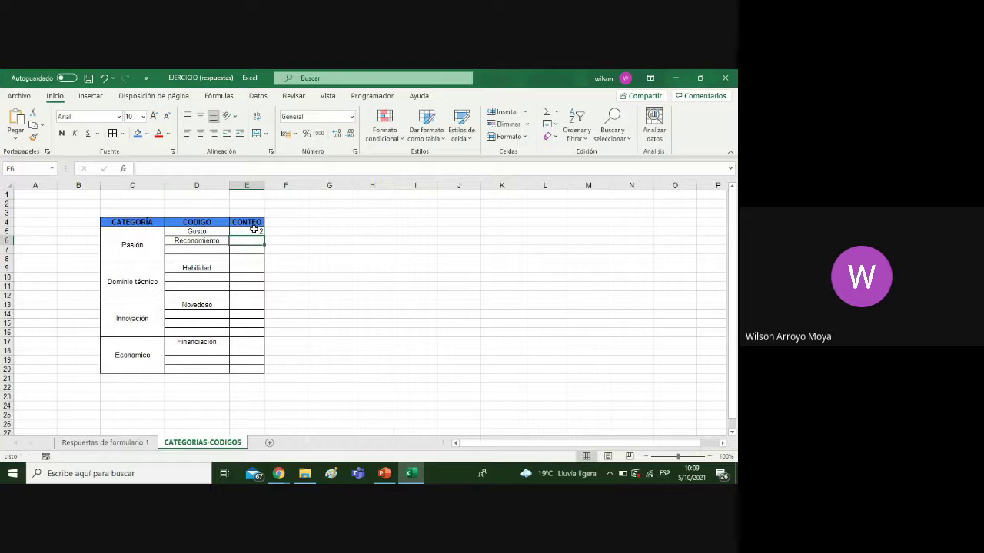
type("1")
key("Return")
Enter a count of 1 each for Habilidad in E9, Novedoso in E13 and Financiación in E17
key("Return")
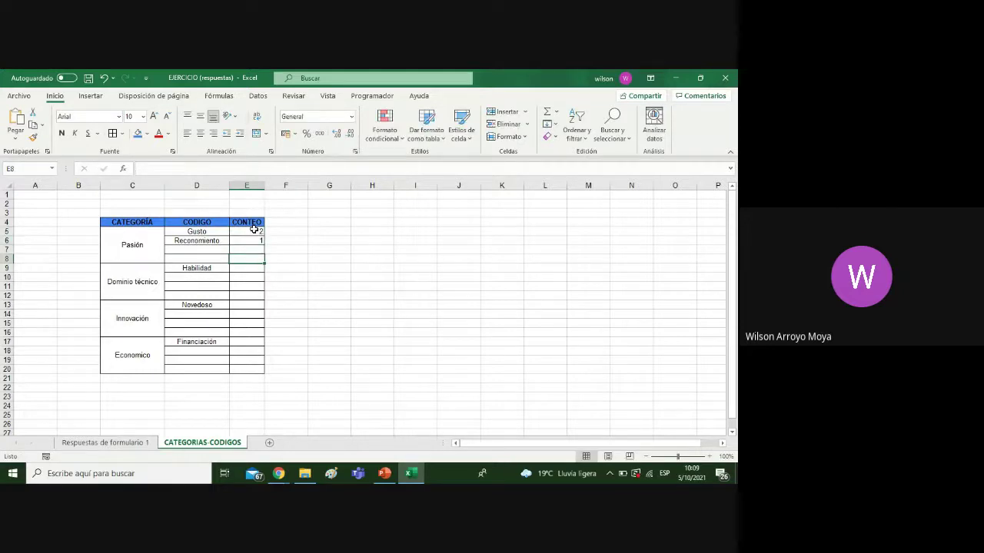
key("Return")
type("1")
key("Return")
key("Return")
key("Return")
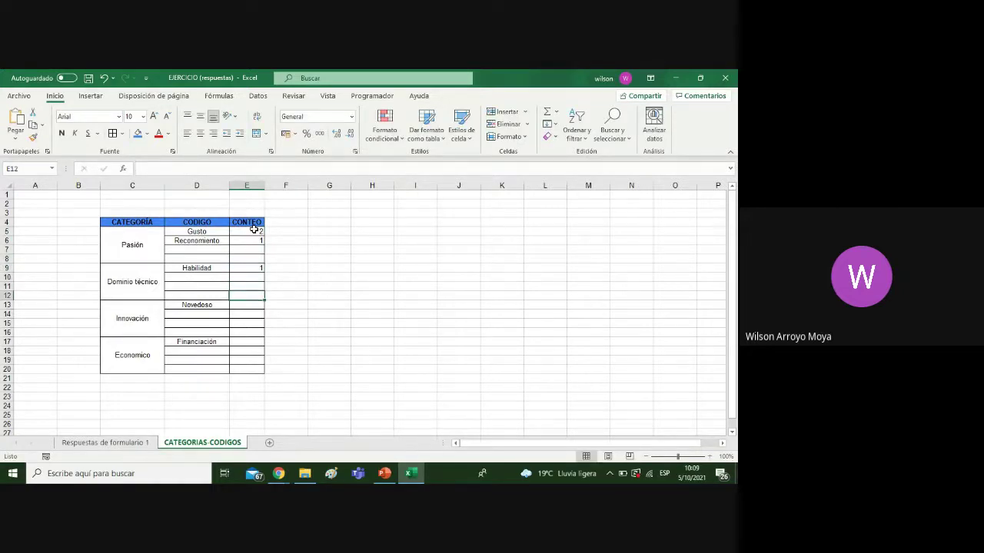
key("Return")
type("1")
key("Return")
key("Return")
key("Return")
key("Return")
type("1")
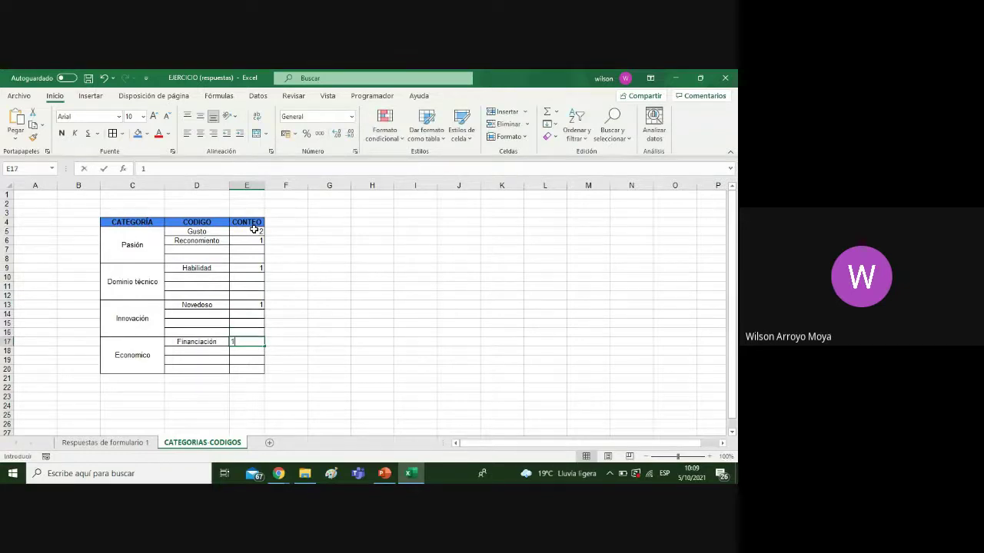
key("Return")
Center the CONTEO values in E5:E20 horizontally
left_click_drag(254, 231, 249, 367)
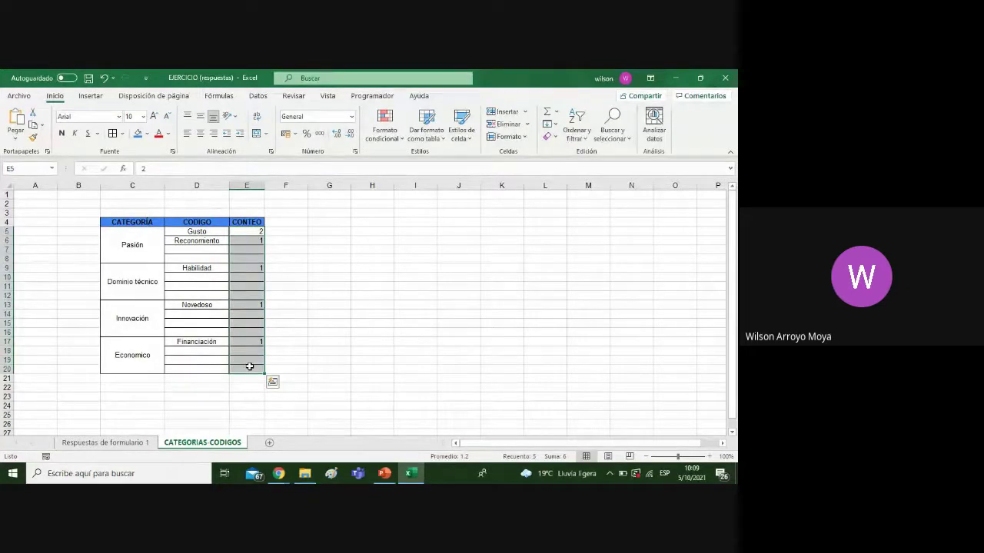
left_click(200, 133)
left_click(255, 310)
left_click(275, 305)
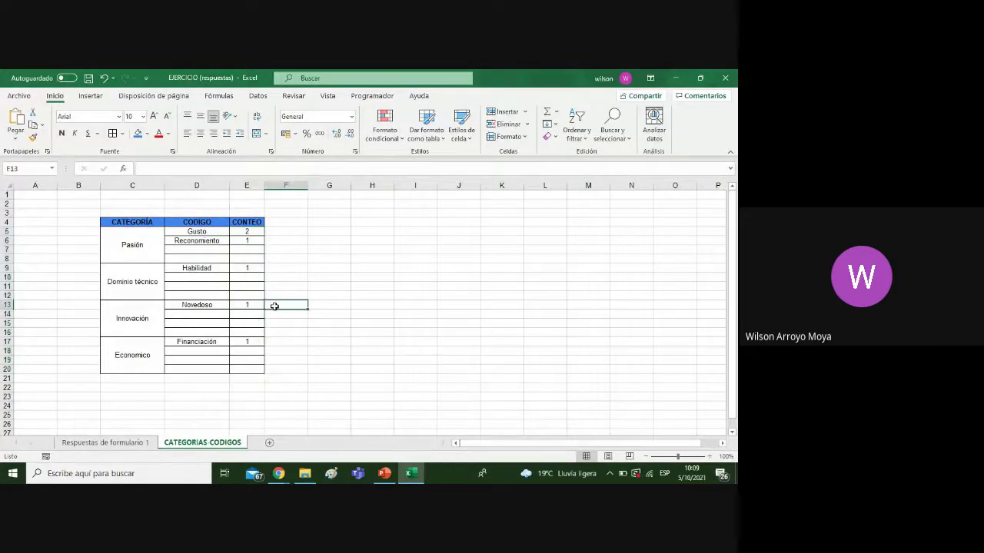
Review the response in B5 of Respuestas de formulario 1, then set the Gusto count in E5 of CATEGORIAS-CODIGOS to 3
left_click(124, 443)
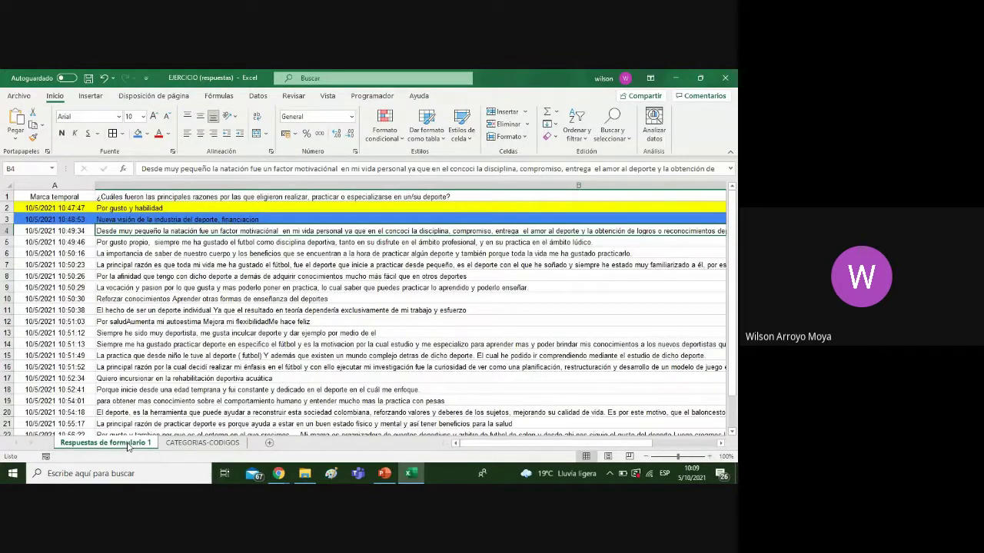
left_click(151, 242)
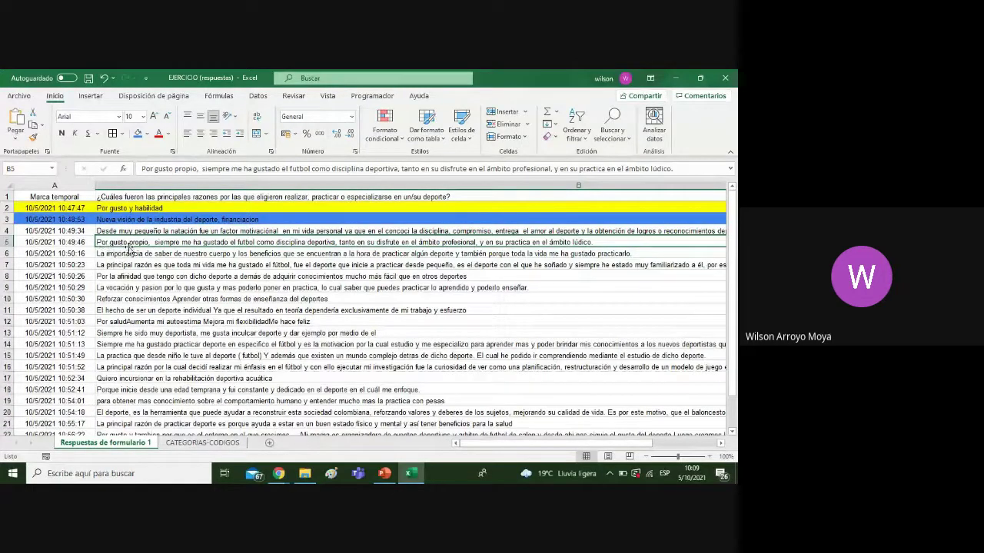
left_click(202, 442)
left_click(246, 232)
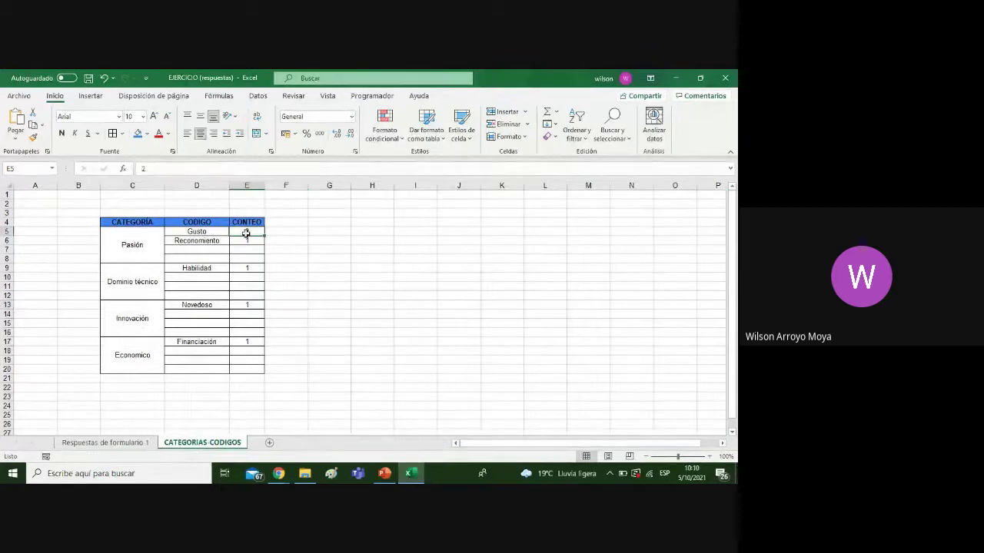
type("3")
key("Return")
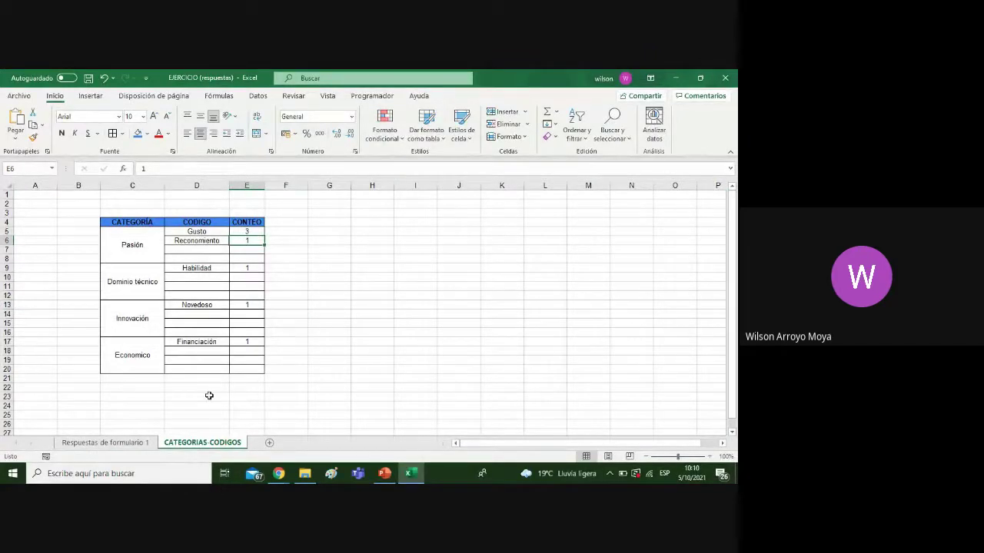
Recheck the responses, then add the category Deporte in merged cells C21:C24 of CATEGORIAS-CODIGOS, vertically centered
left_click(147, 443)
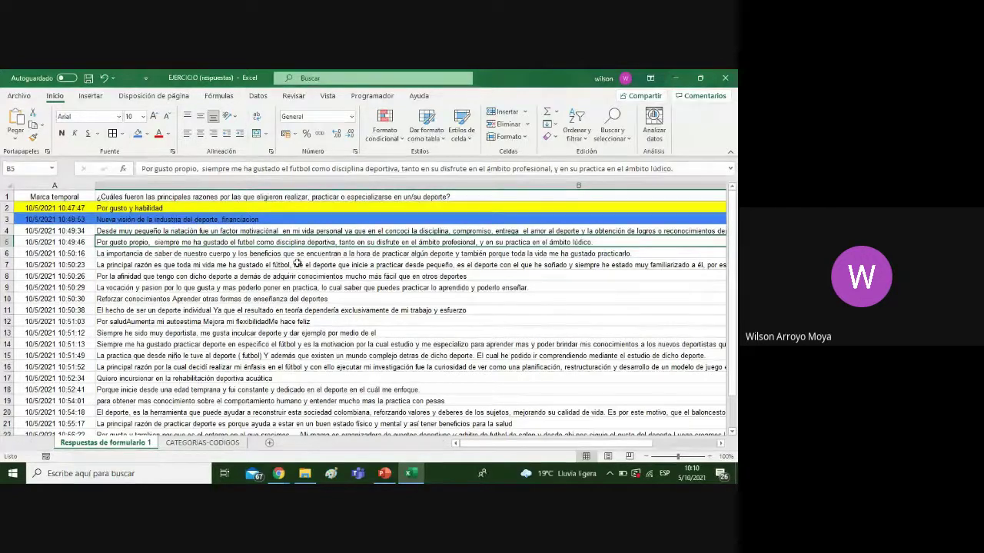
left_click(221, 443)
left_click_drag(150, 378, 150, 406)
left_click(256, 135)
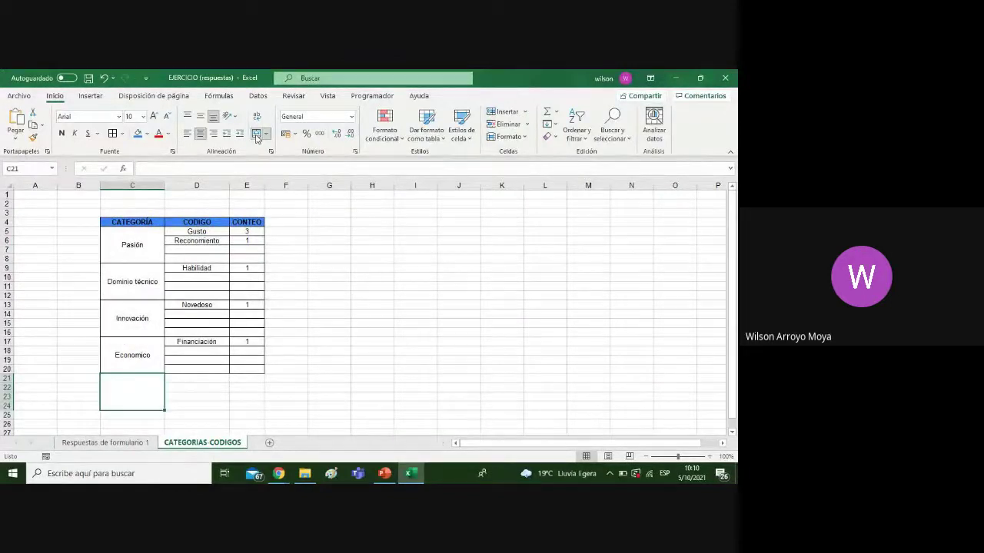
type("d")
key("BackSpace")
type("Dep")
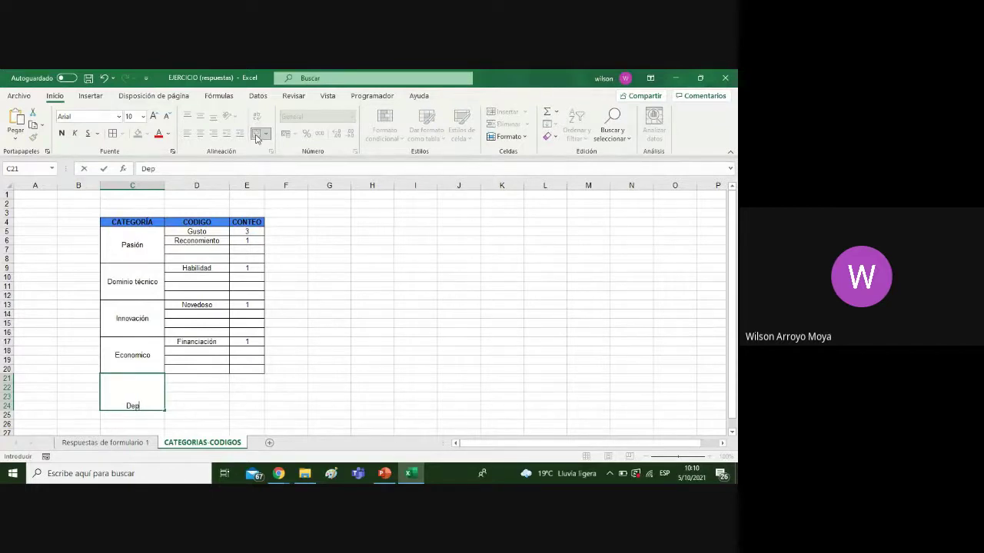
type("orte")
left_click(356, 333)
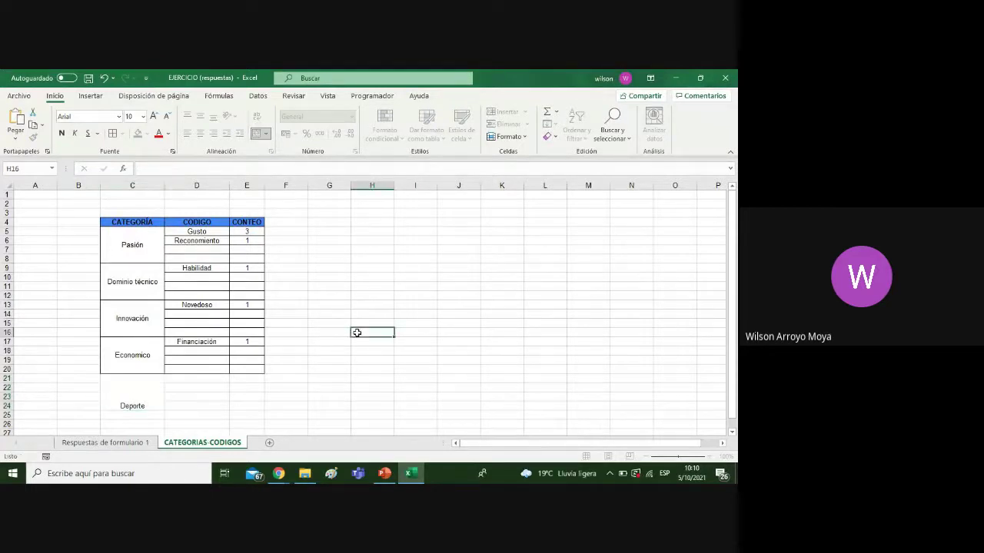
left_click(133, 395)
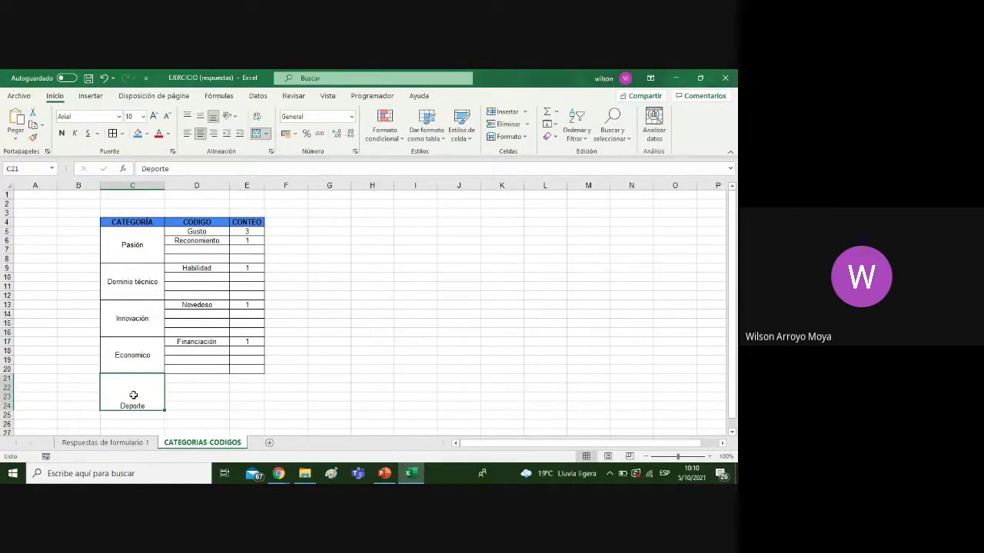
left_click(199, 115)
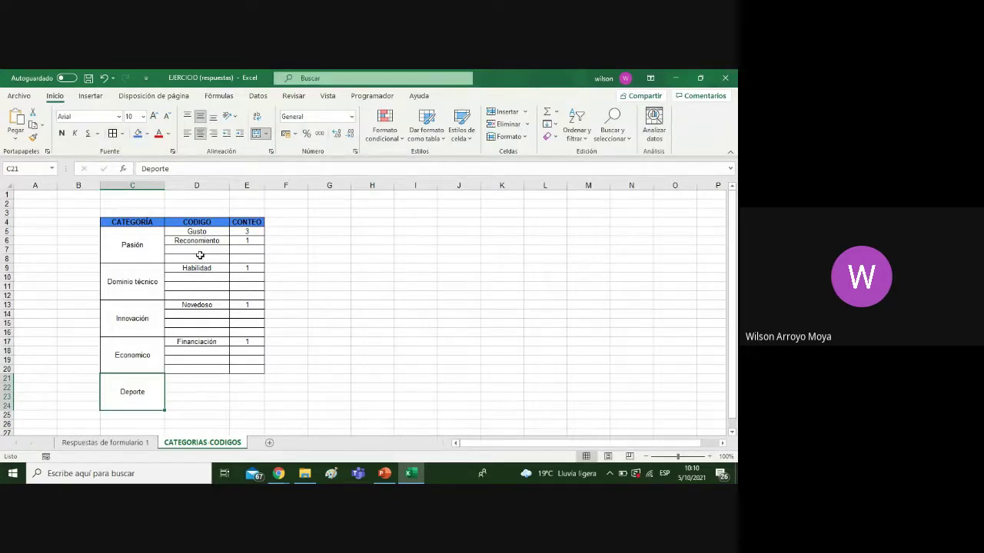
Apply all borders to the Deporte code and count cells D21:E24
left_click(355, 378)
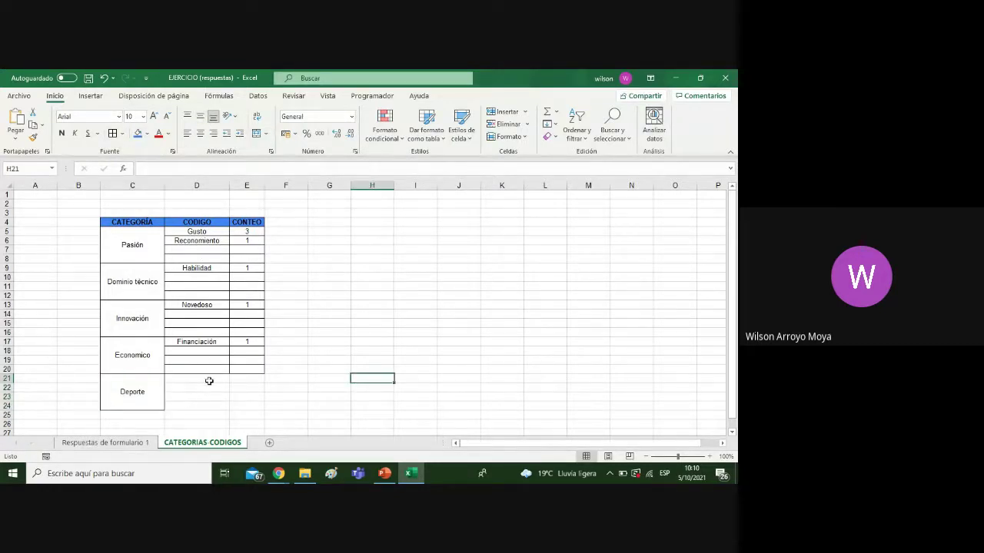
left_click_drag(209, 381, 241, 404)
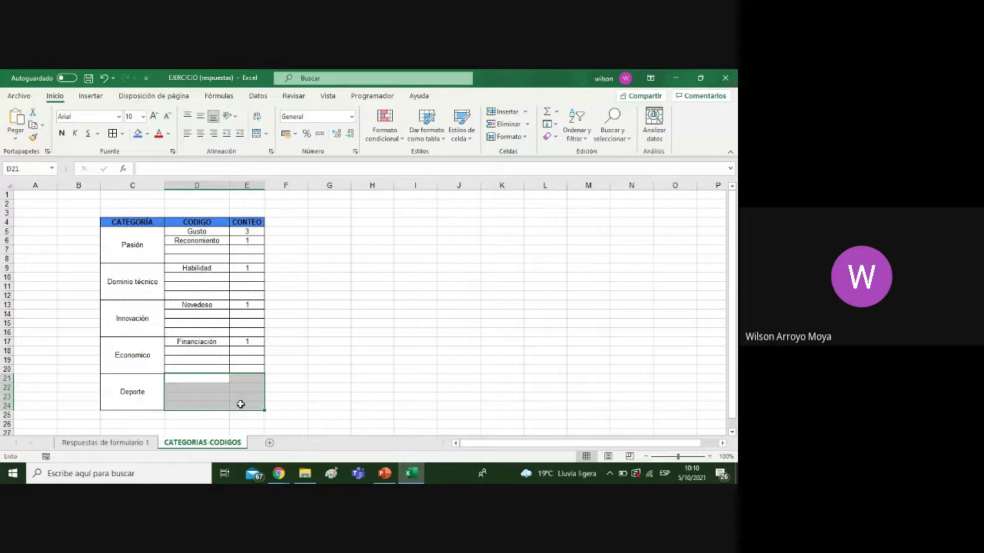
left_click(112, 133)
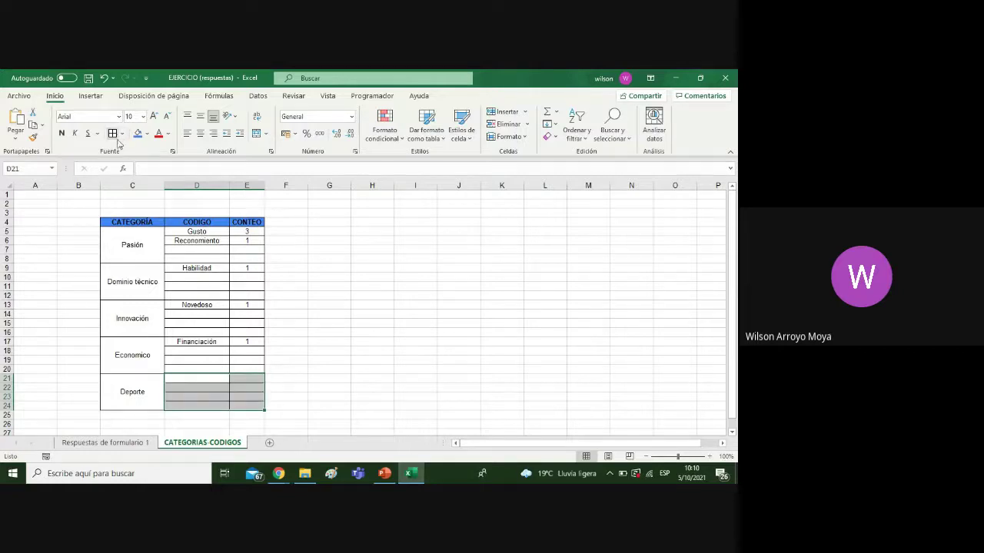
Add the code Fútbol with a count of 1 to the Deporte category in D21:E21
left_click(215, 377)
type("F")
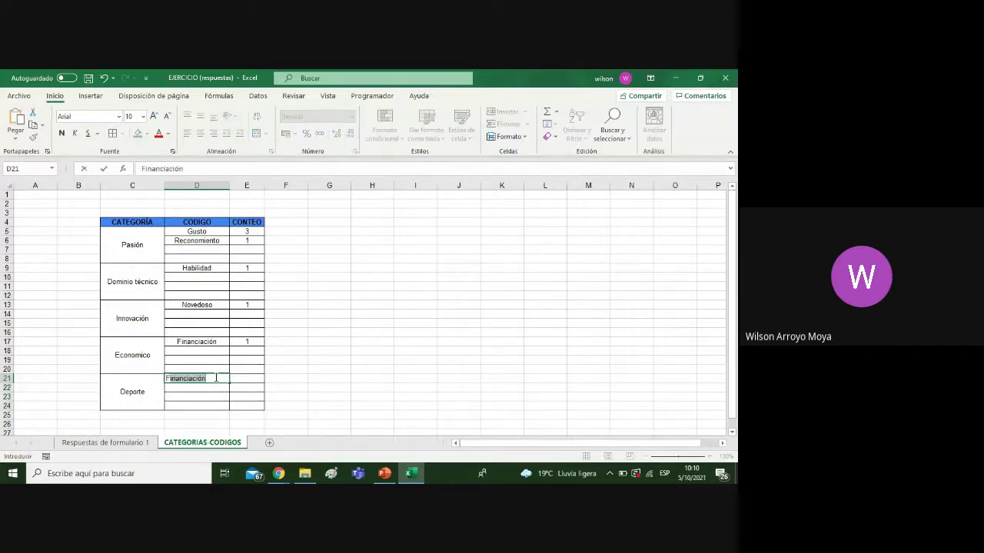
type("útbol")
key("Tab")
type("1")
key("Return")
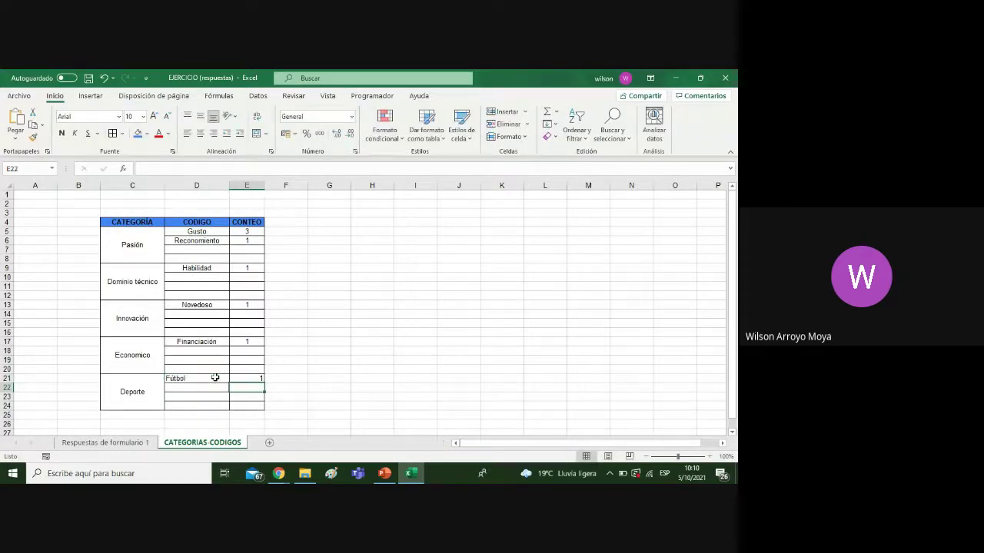
Center the Deporte code and count cells D21:E24 horizontally
left_click_drag(215, 377, 244, 402)
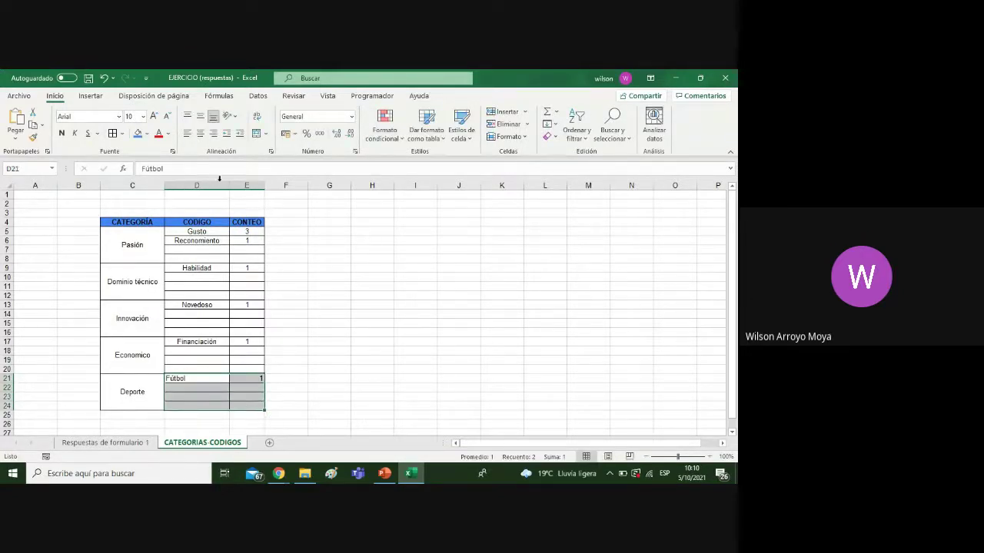
left_click(199, 133)
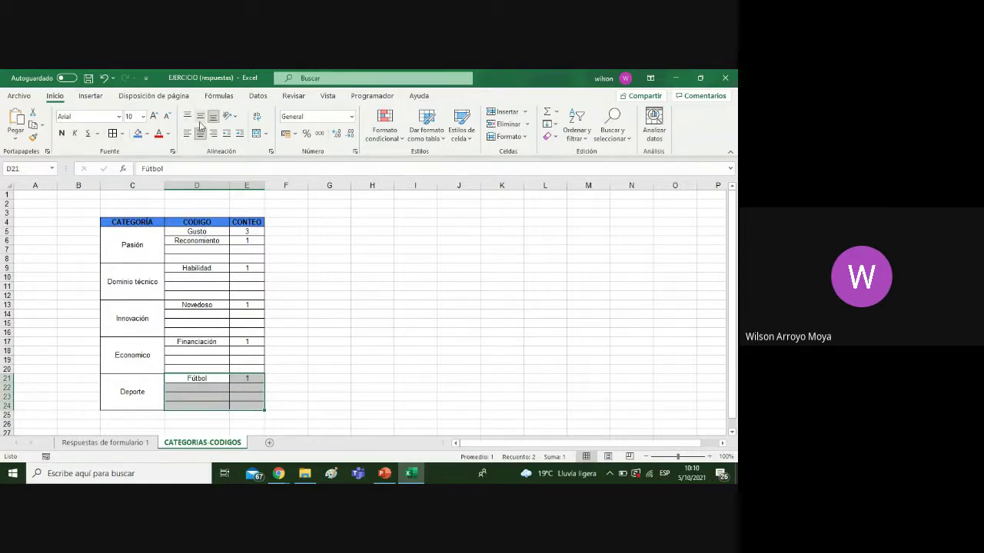
left_click(322, 315)
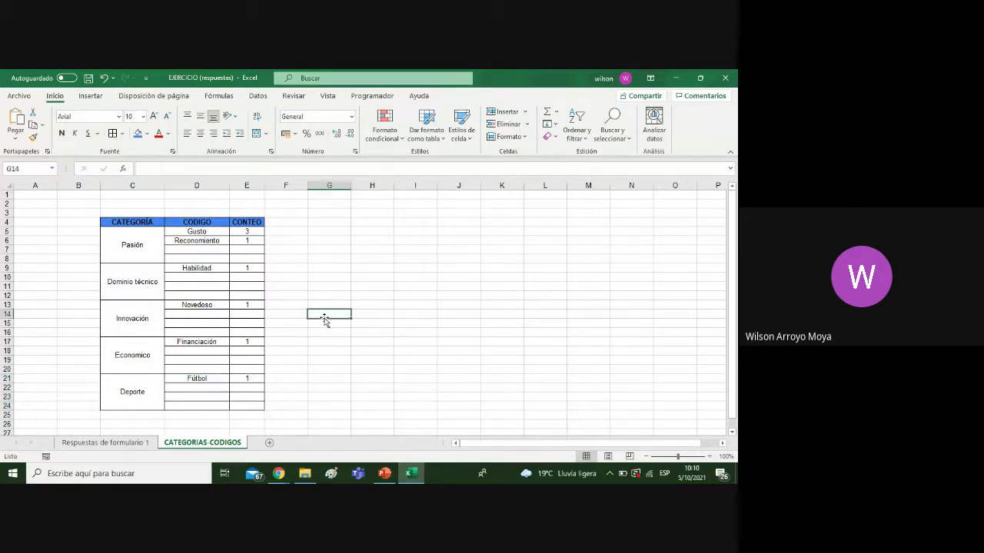
Recheck the response in B5 of Respuestas de formulario 1, then set the Gusto count in E5 of CATEGORIAS-CODIGOS to 4
left_click(107, 443)
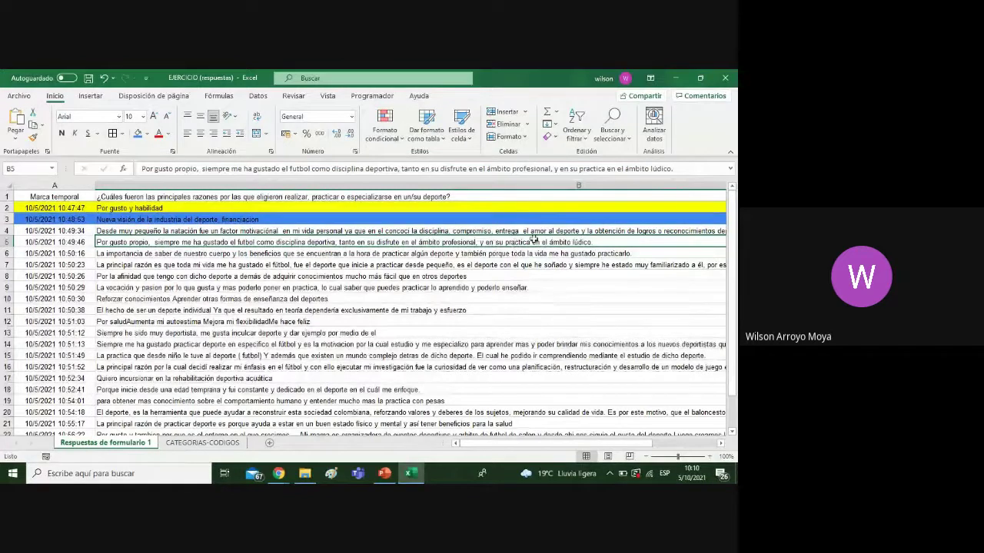
left_click(233, 444)
left_click(254, 233)
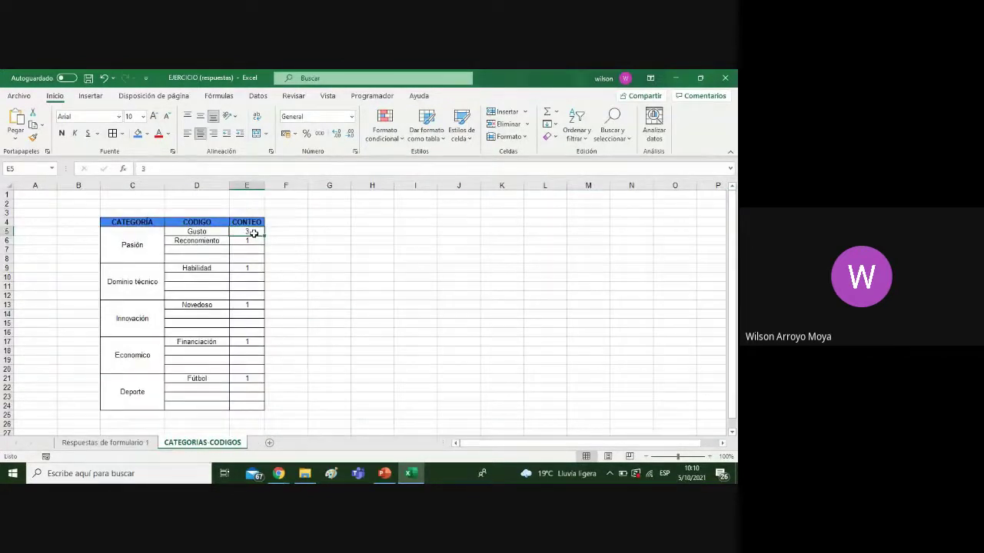
type("4")
key("Return")
Extend the code name in D5 to Gusto/Disfrute
double_click(201, 231)
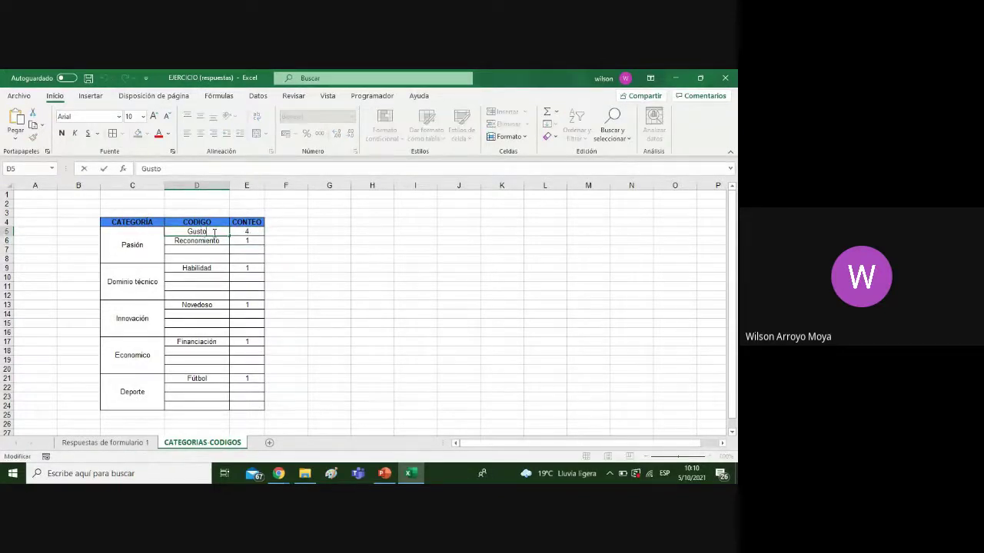
type("/Disfre")
key("BackSpace")
type("ute")
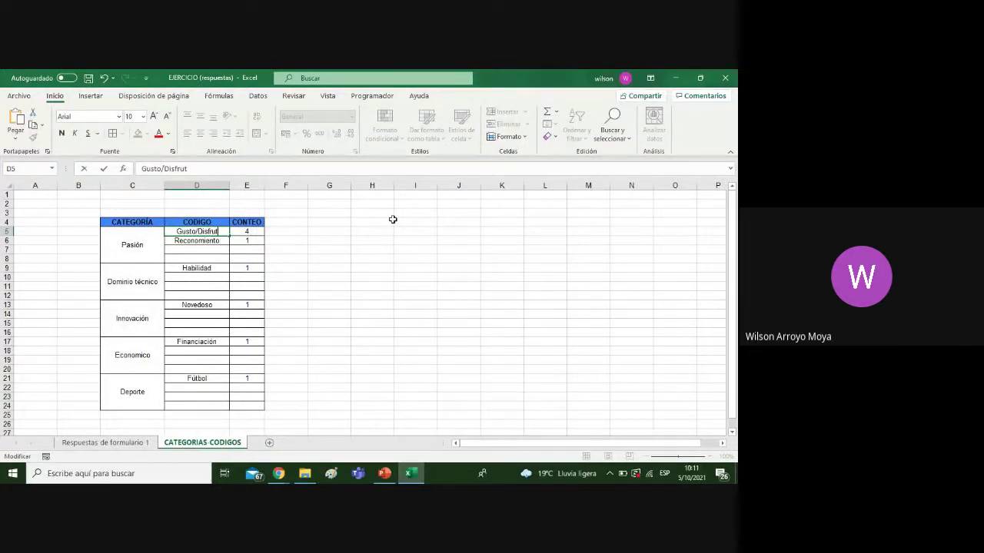
Extend the category name in merged cells C5:C8 to Pasión/Diversión
double_click(154, 240)
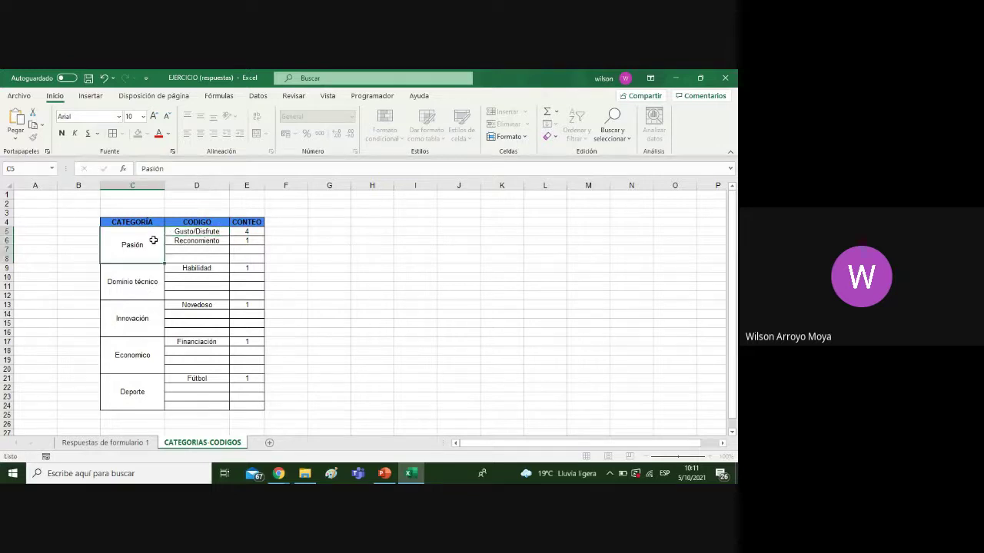
type("/")
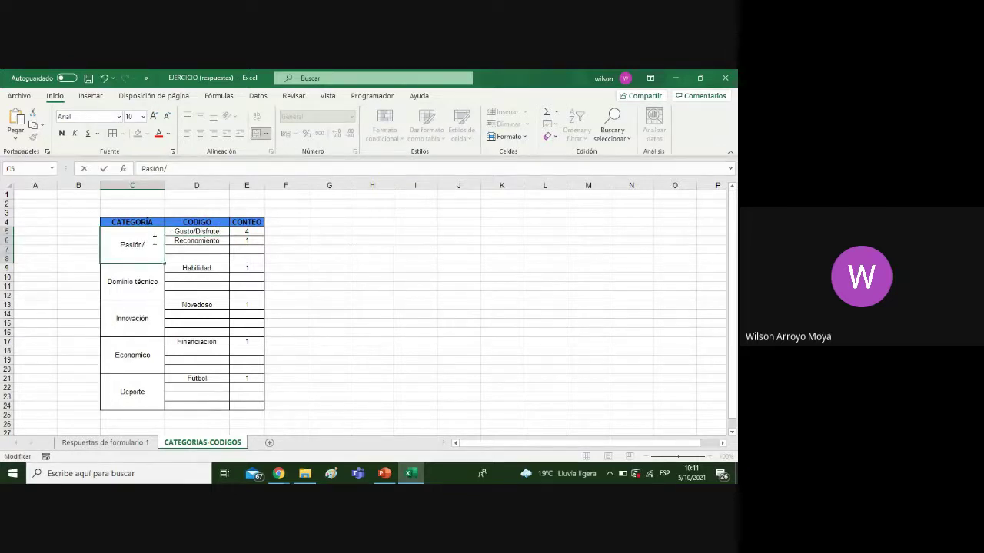
type("Diversión")
left_click(416, 268)
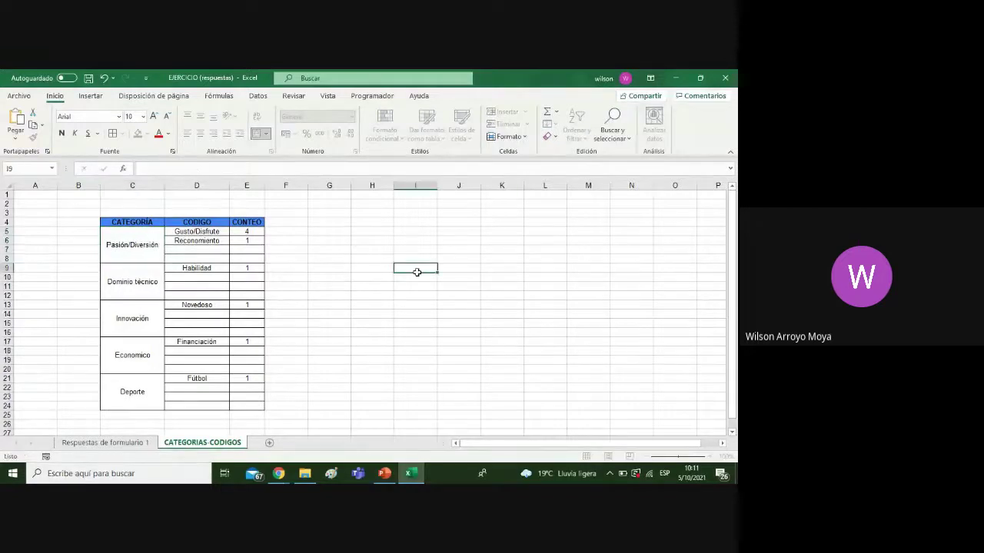
Review the response in B6 of Respuestas de formulario 1, then set the Gusto/Disfrute count in E5 of CATEGORIAS-CODIGOS to 5
left_click(107, 443)
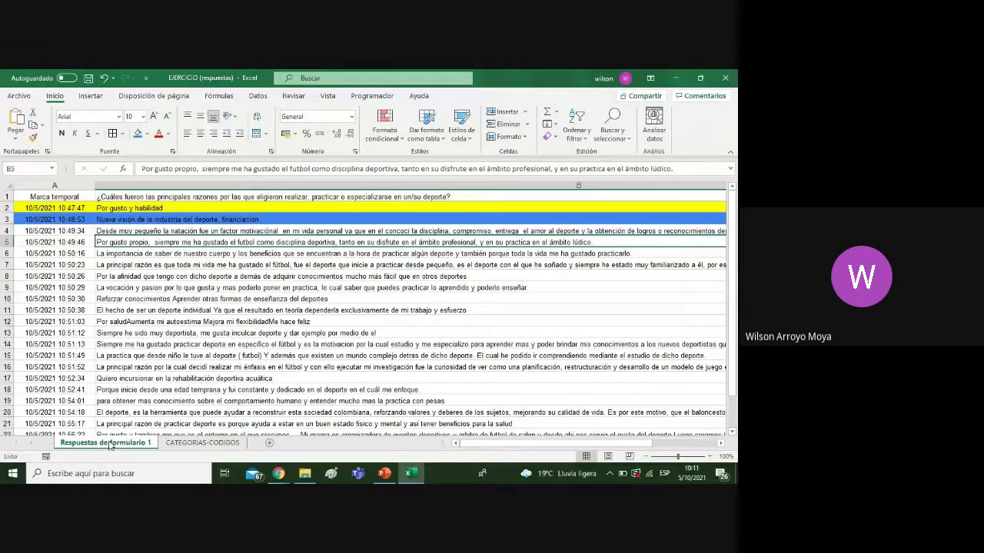
left_click(254, 255)
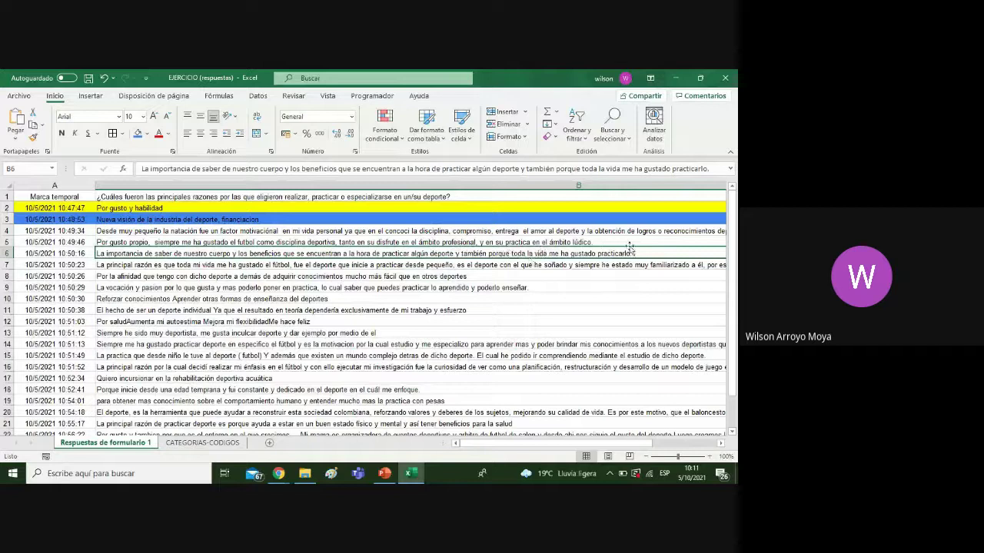
left_click(230, 443)
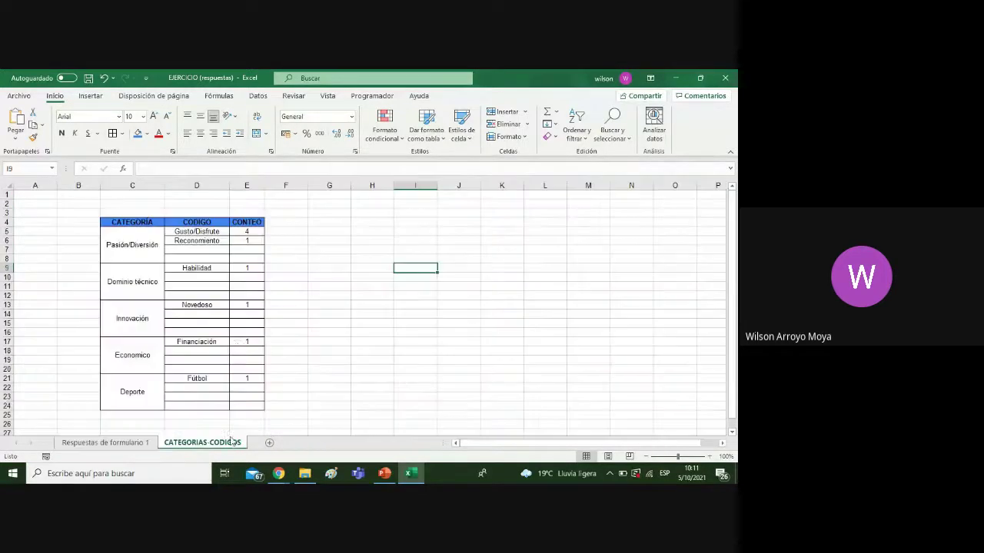
left_click(259, 231)
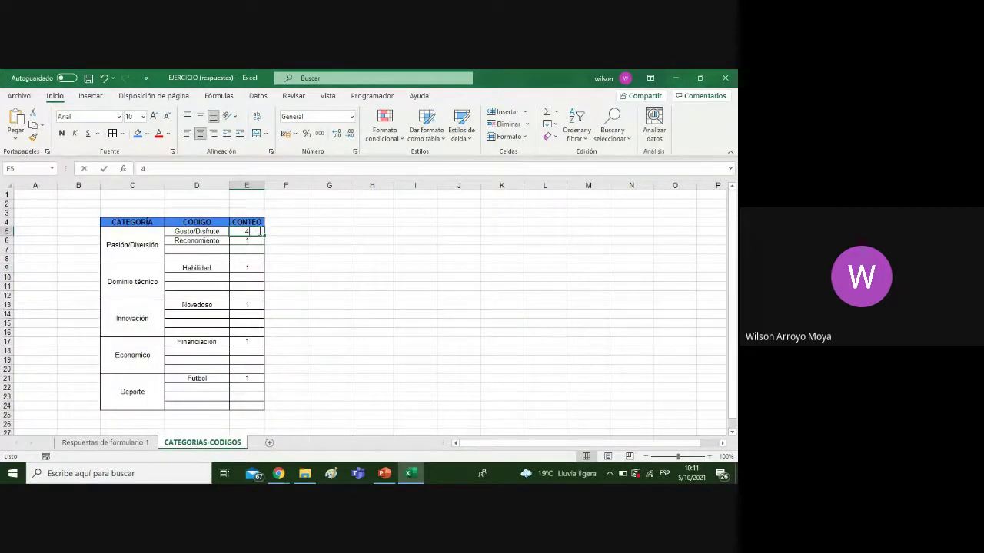
key("BackSpace")
type("5")
key("Return")
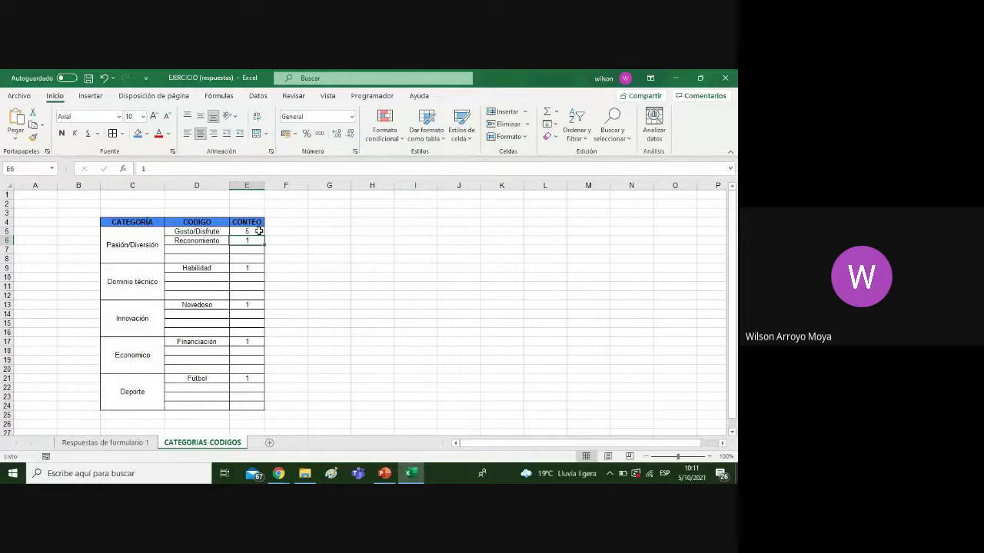
Recheck the response in B6, then add the category Salud in merged cells C25:C28 of CATEGORIAS-CODIGOS, vertically centered
left_click(219, 249)
left_click(95, 442)
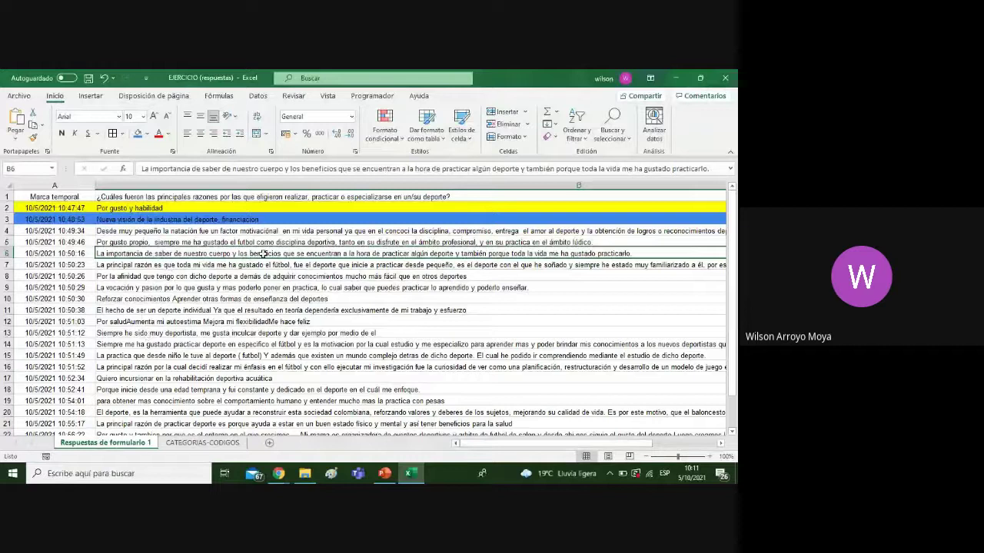
left_click(186, 443)
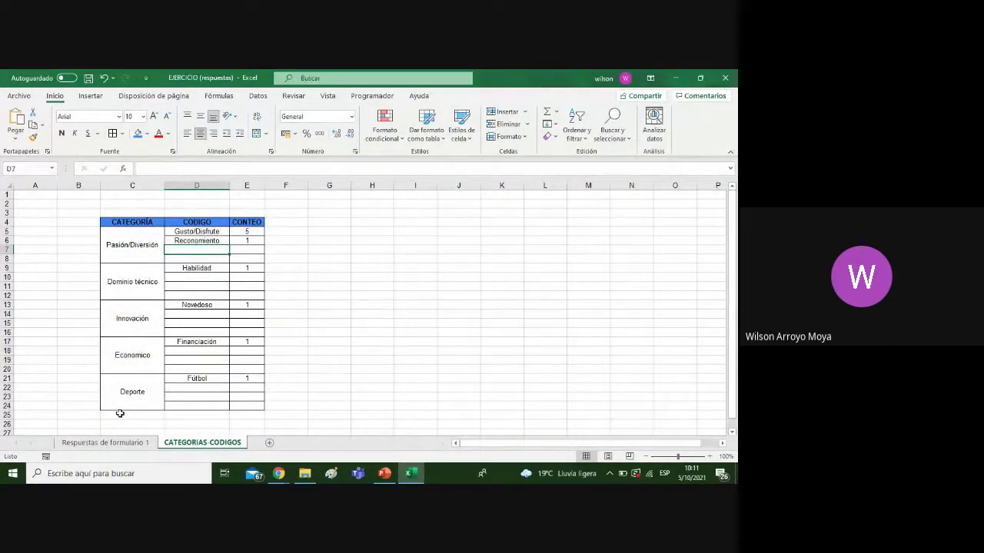
mouse_move(120, 413)
left_mouse_down()
mouse_move(125, 436)
mouse_move(125, 405)
left_mouse_up()
left_click(256, 134)
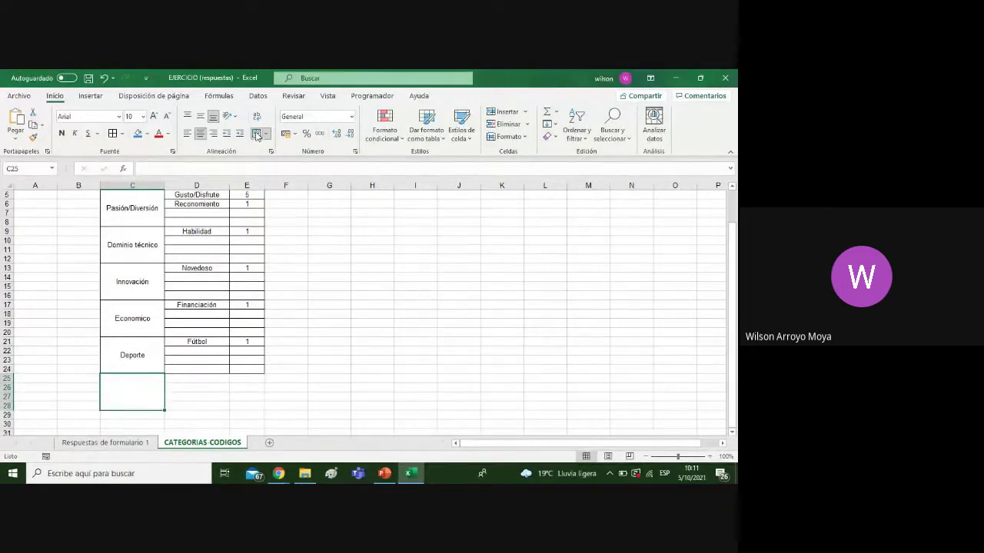
type("Salud")
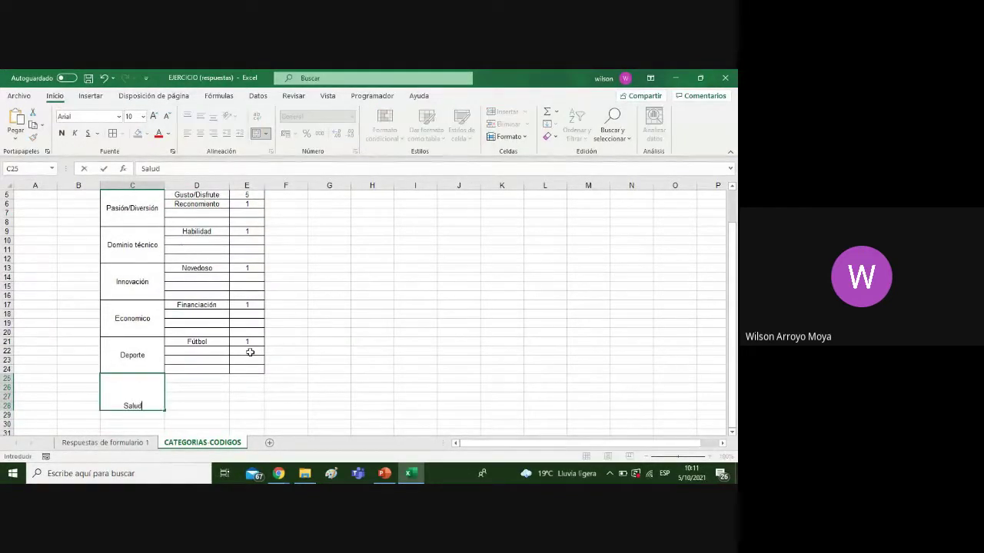
left_click(269, 404)
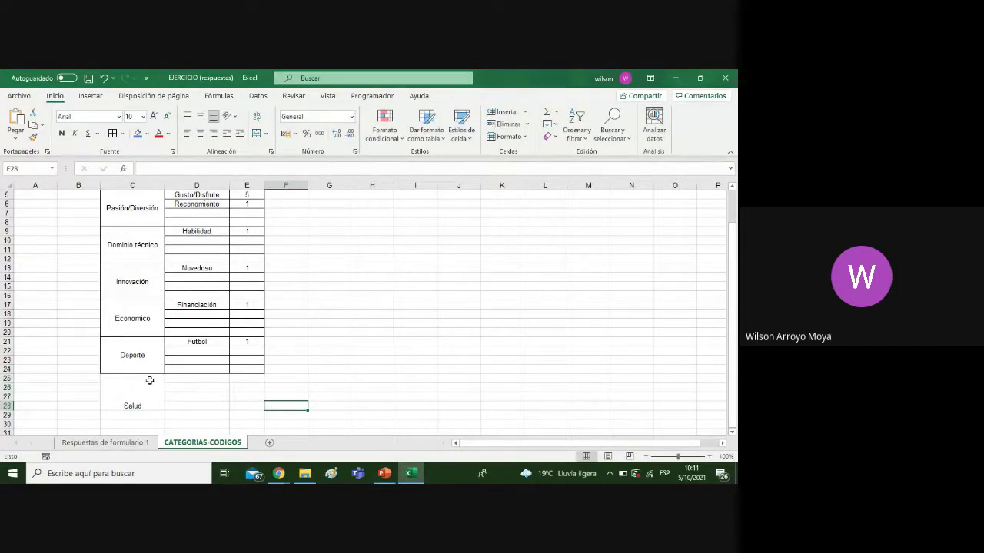
left_click(150, 380)
left_click(200, 116)
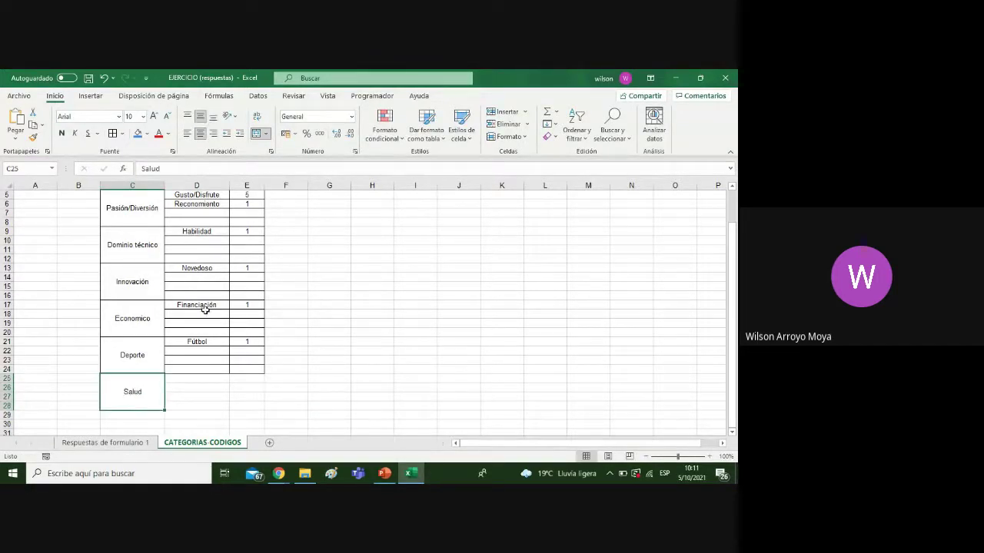
Recheck the responses, then rename the category in merged cells C25:C28 of CATEGORIAS-CODIGOS to Bienestar
left_click(197, 376)
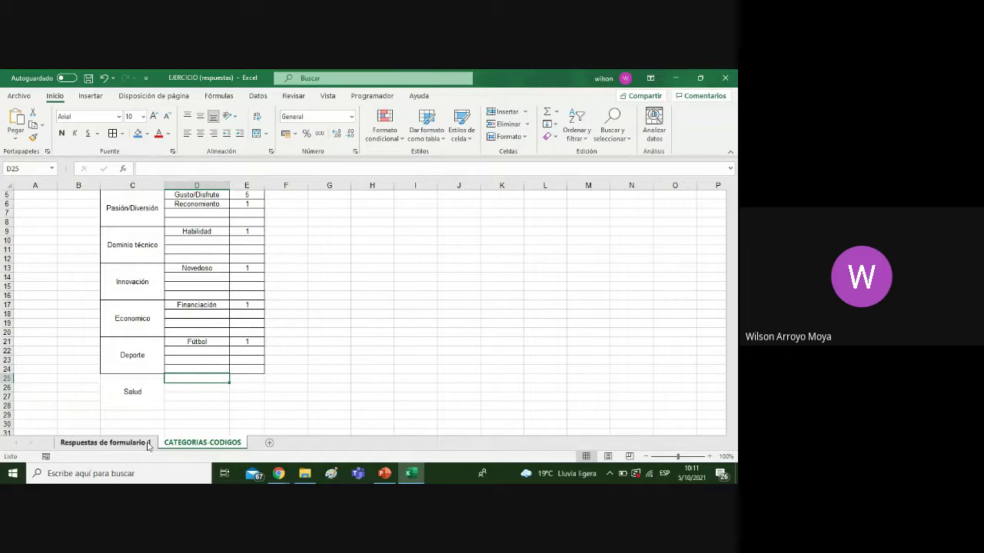
left_click(146, 444)
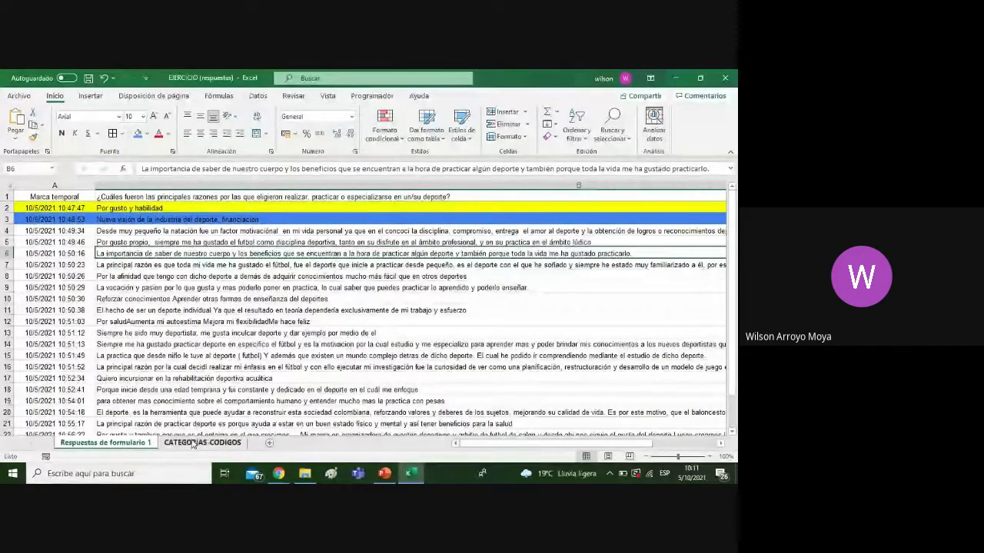
left_click(193, 443)
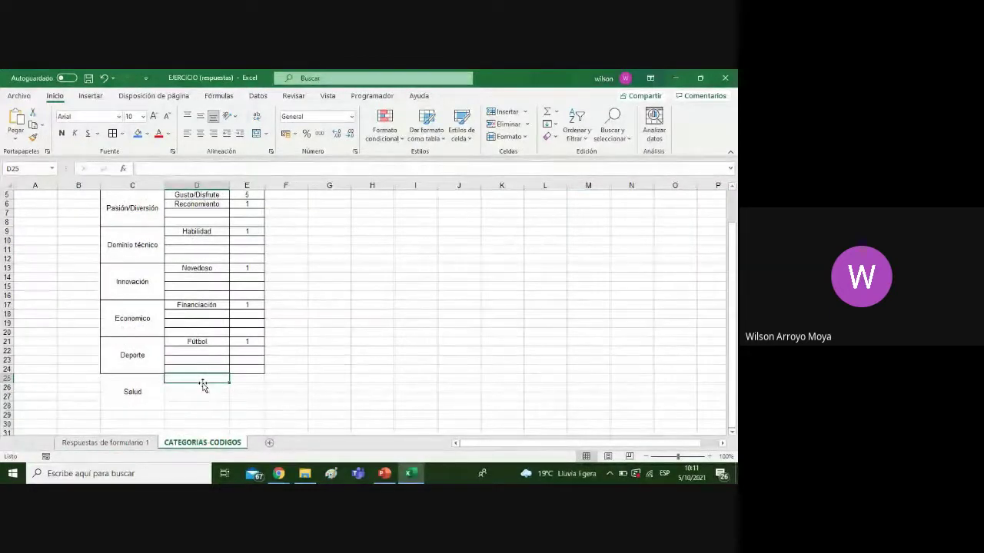
left_click(154, 391)
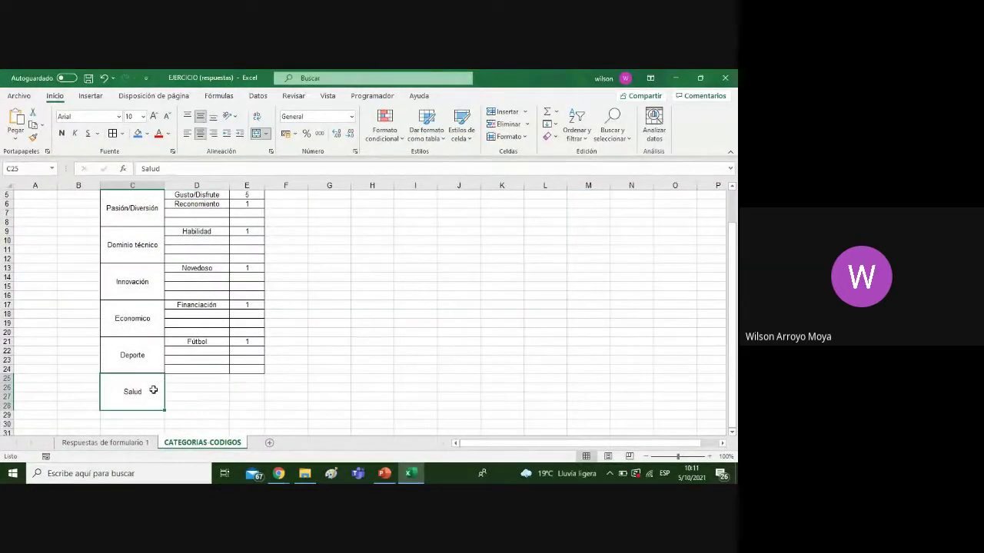
double_click(154, 390)
key("BackSpace")
key("BackSpace")
key("BackSpace")
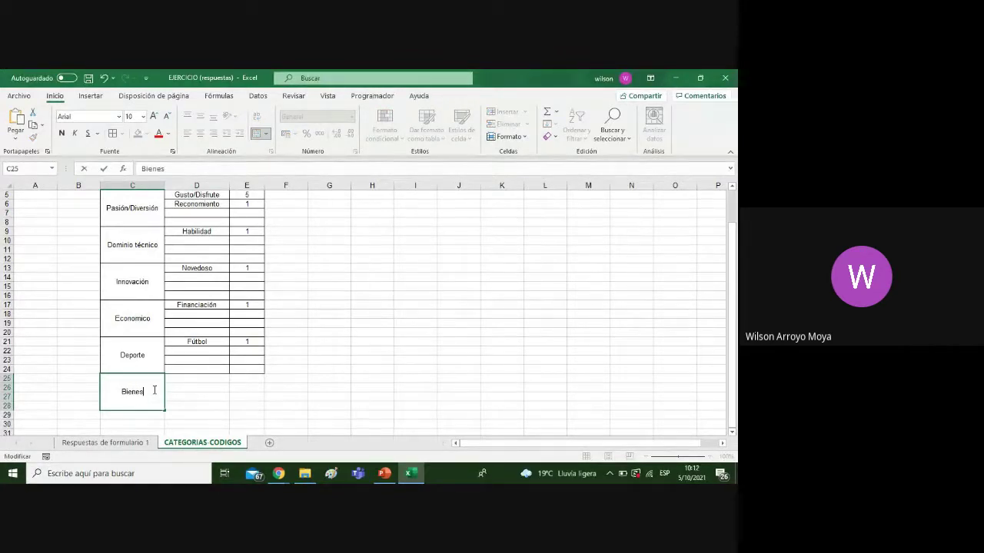
type("Bienestar")
Add the code Salud in D25 for the Bienestar category and center C25:E28 horizontally
left_click(193, 381)
type("Salud")
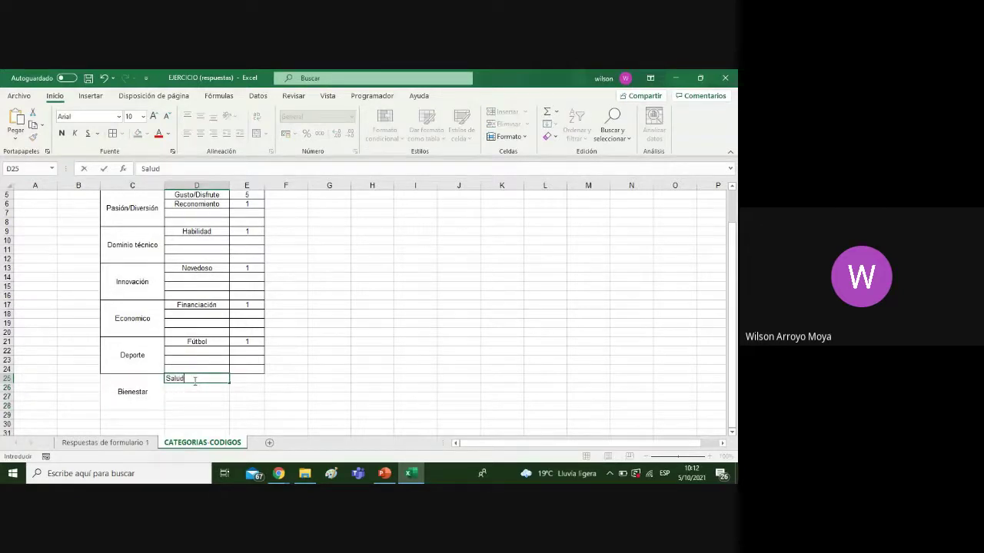
left_click(329, 405)
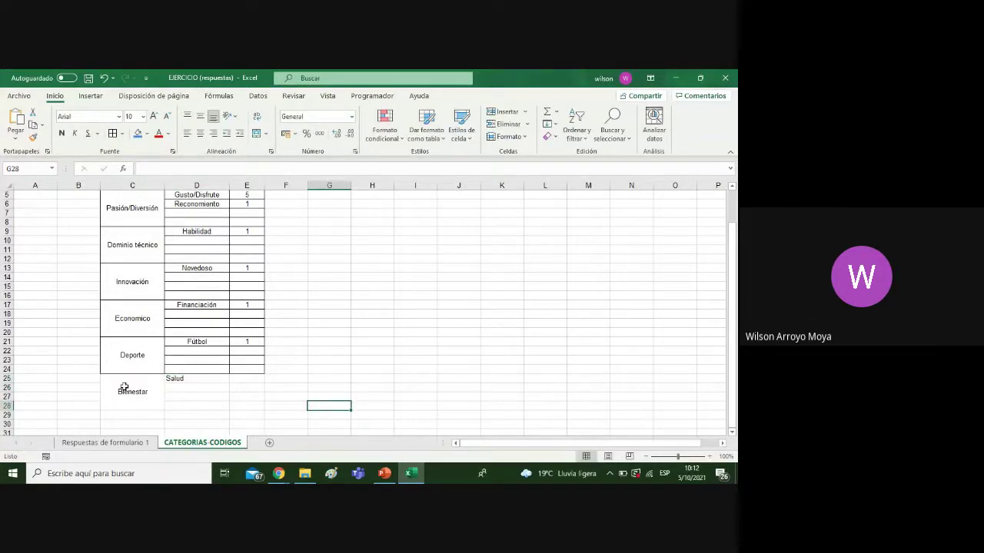
left_click_drag(124, 387, 261, 393)
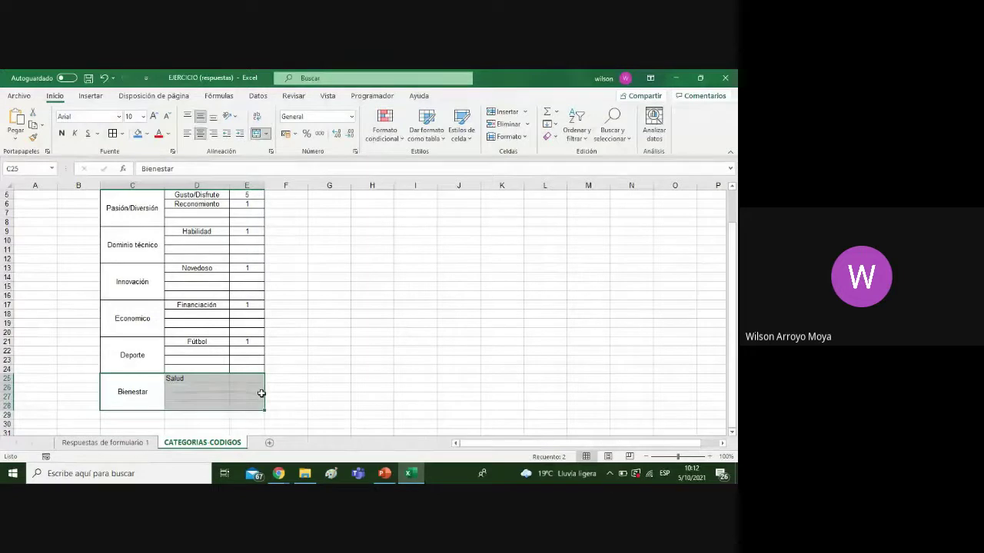
left_click(203, 136)
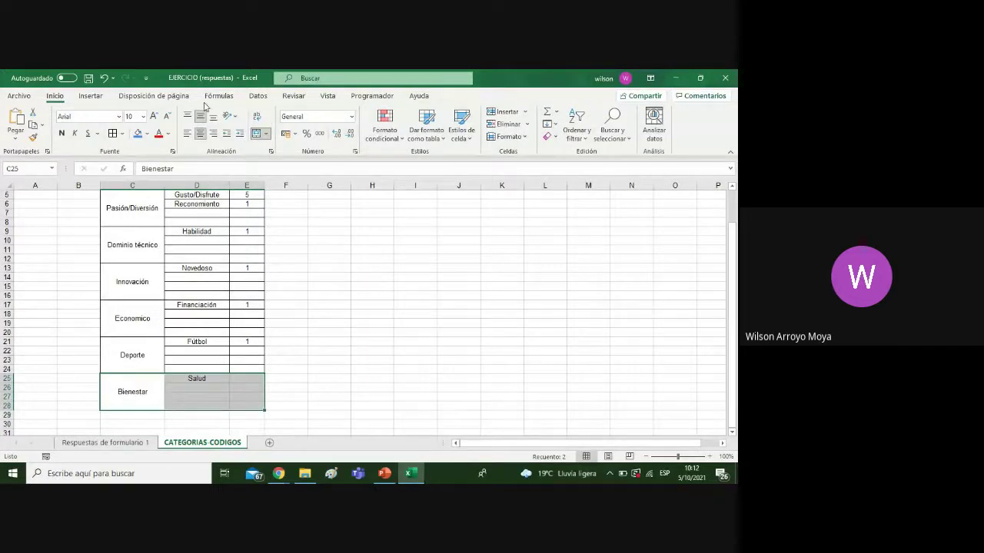
Set the Salud count in E25 to 1 and return to the survey responses in Respuestas de formulario 1
left_click(261, 377)
type("1")
key("Return")
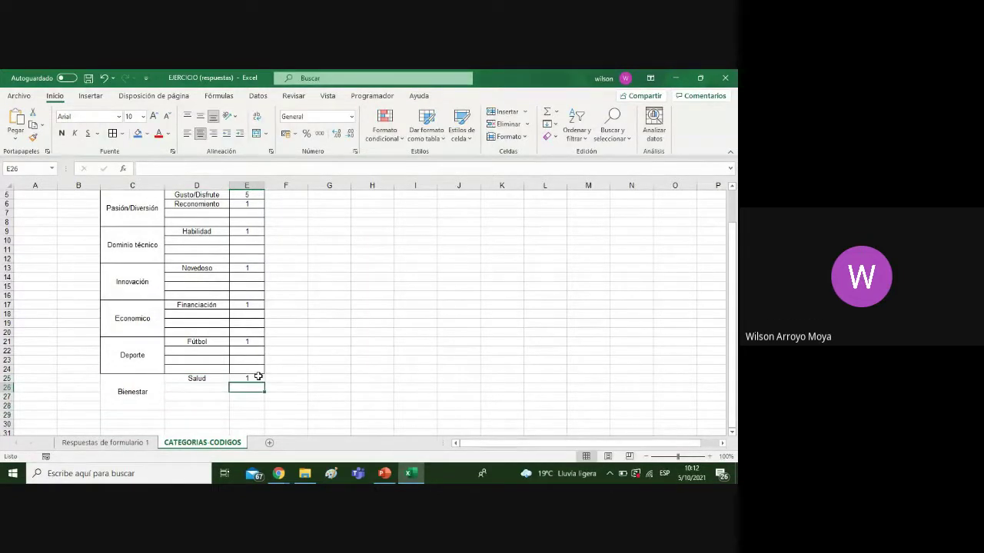
left_click_drag(121, 392, 237, 386)
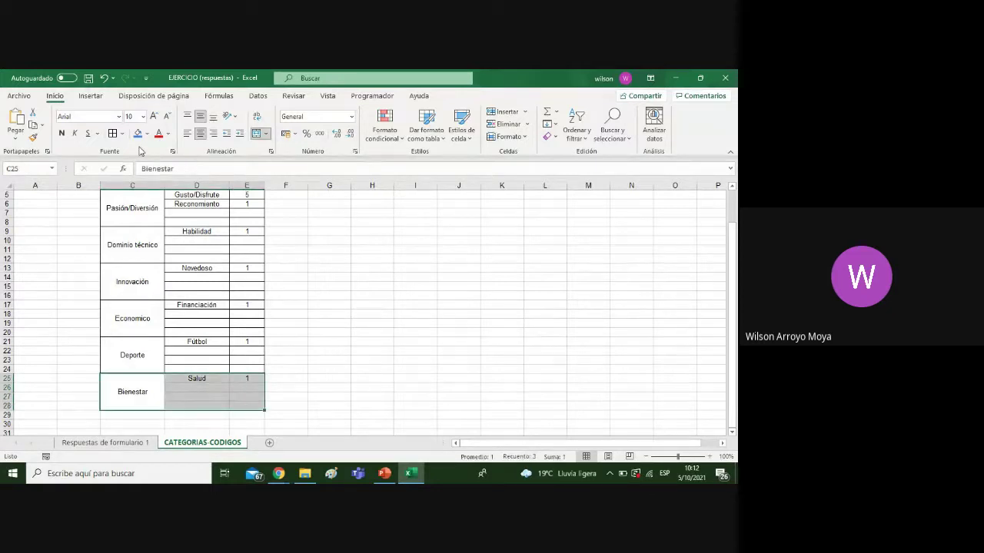
left_click(105, 444)
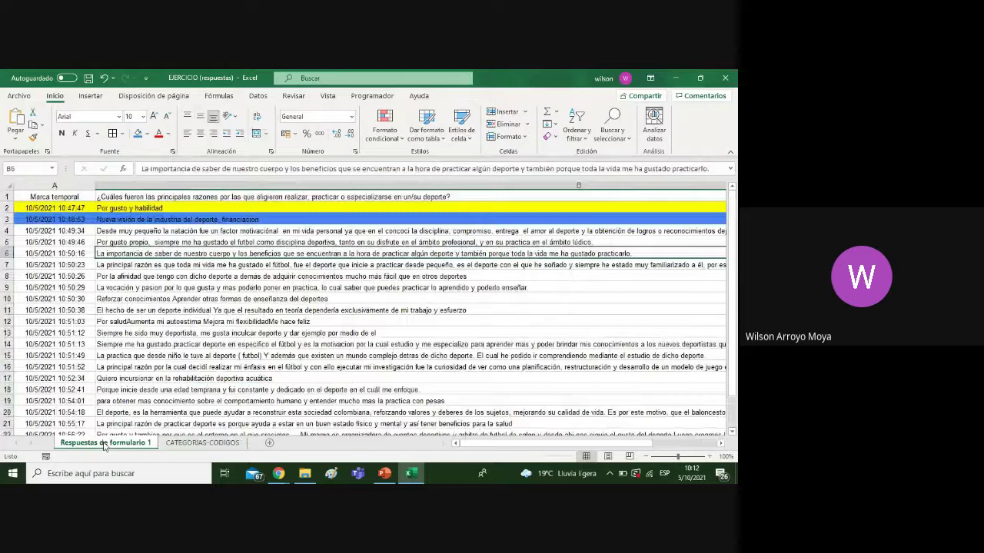
Review the response in B7, then set the Gusto/Disfrute count in E5 of CATEGORIAS-CODIGOS to 6
key("Down")
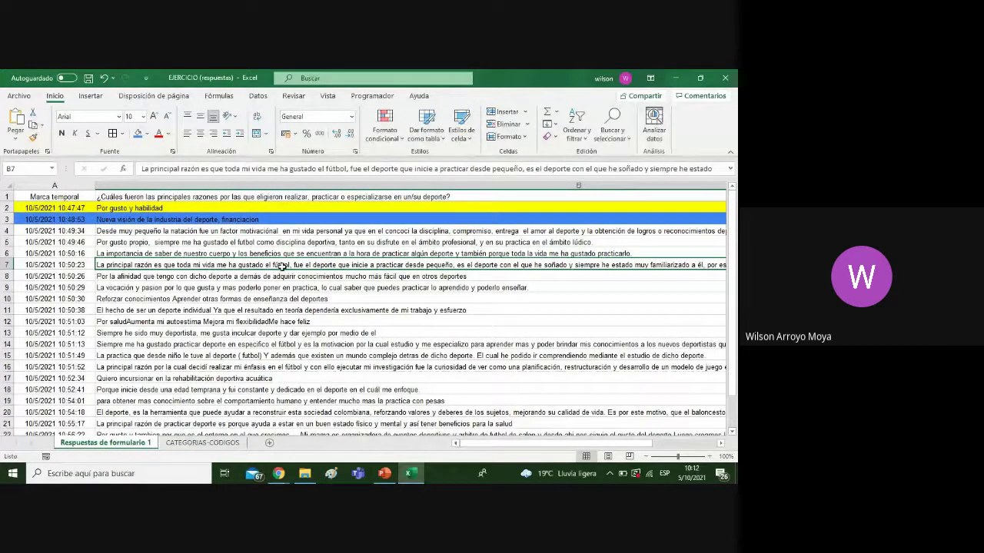
left_click(202, 442)
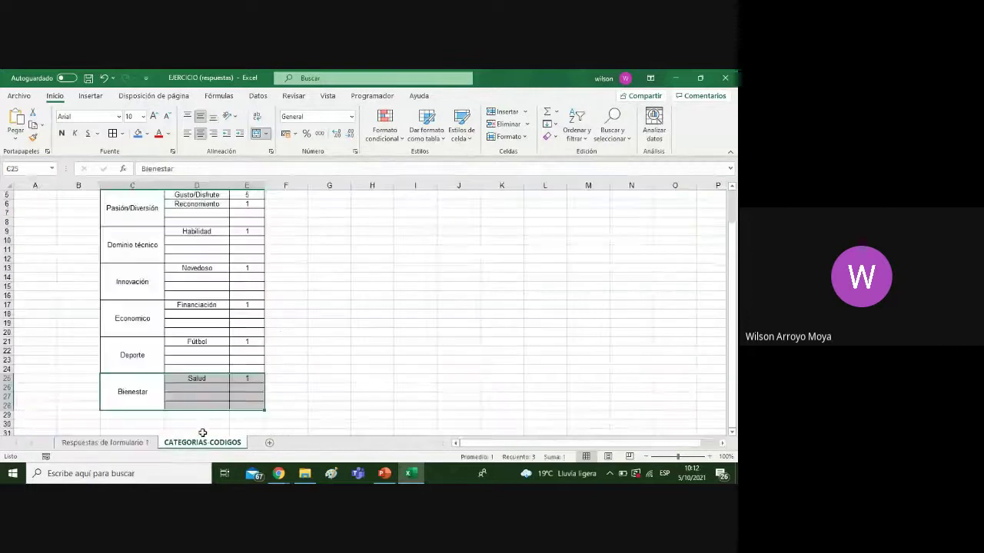
left_click(247, 203)
type("1")
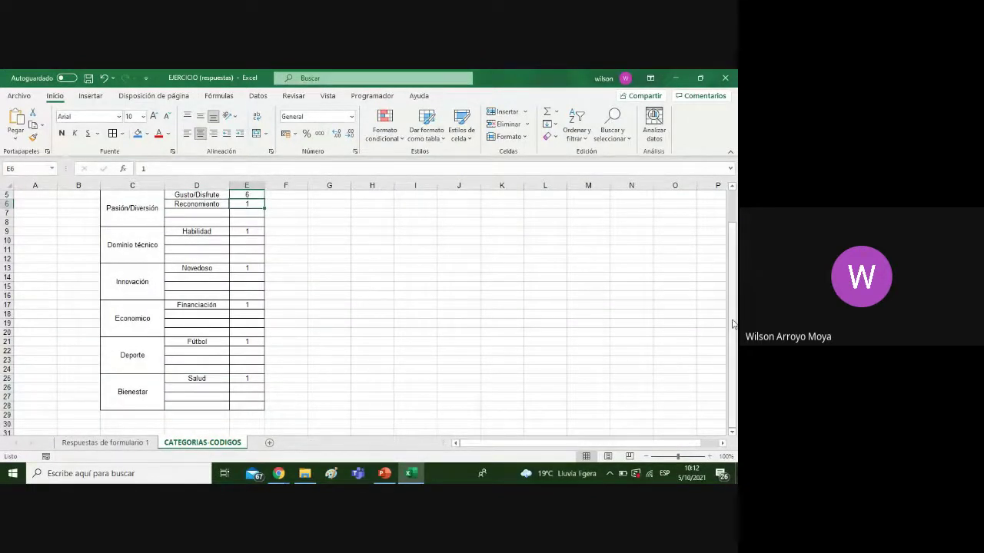
left_click_drag(733, 323, 734, 309)
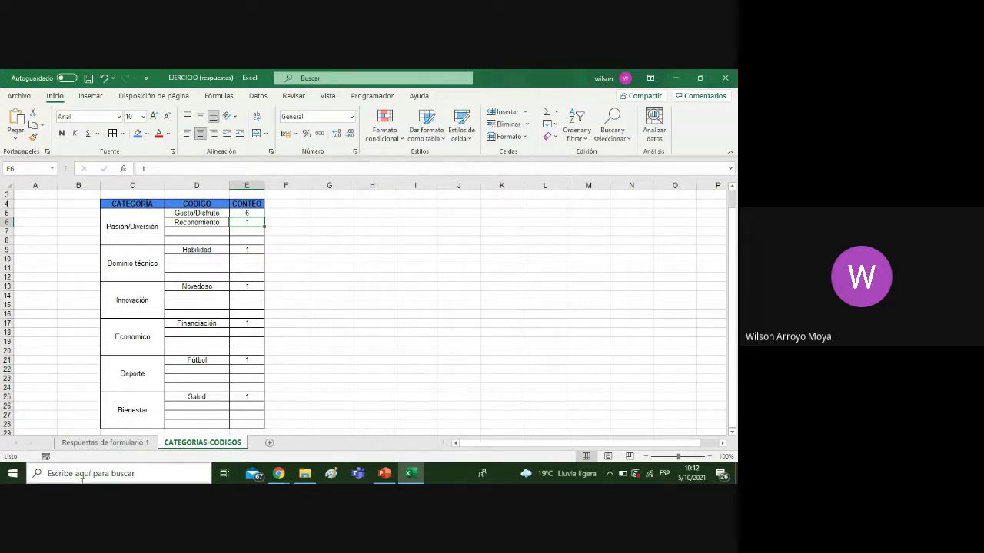
Recheck the response in B7 against the code table, then set the Fútbol count in E21 to 2
left_click(140, 445)
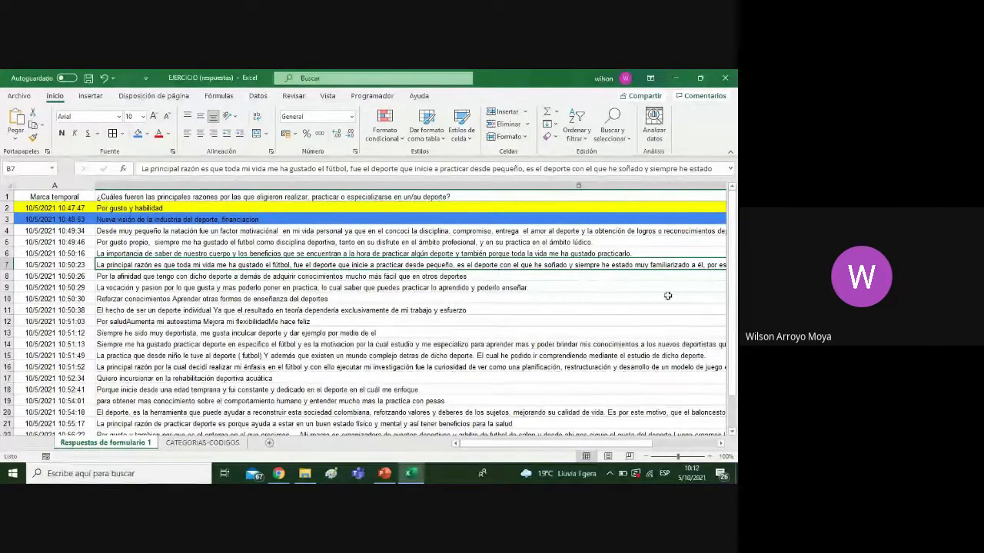
left_click_drag(576, 445, 530, 449)
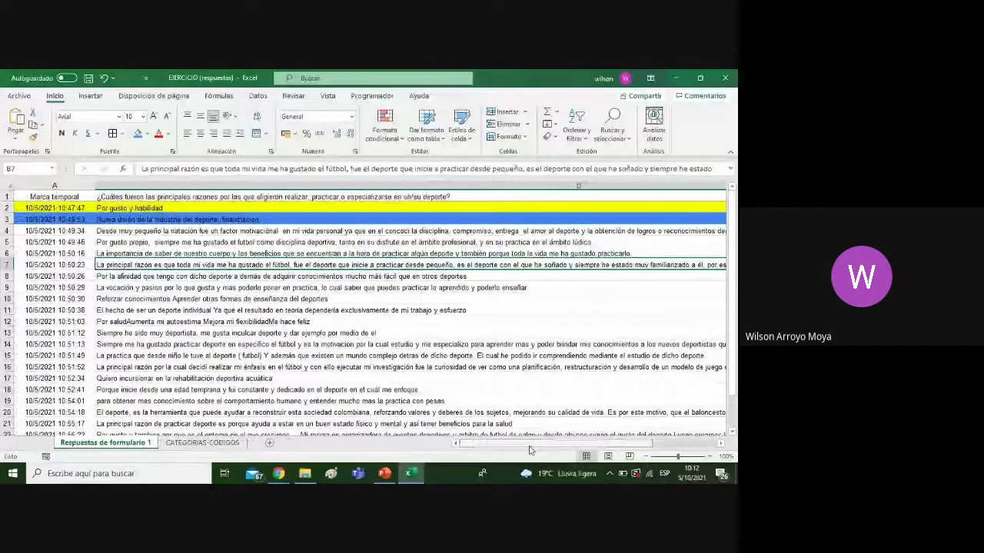
left_click(218, 444)
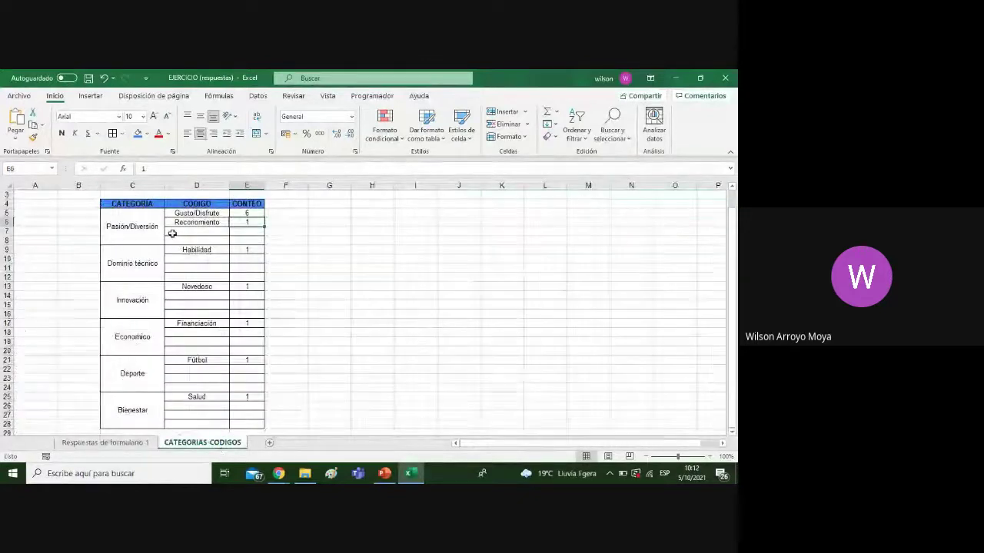
left_click(111, 443)
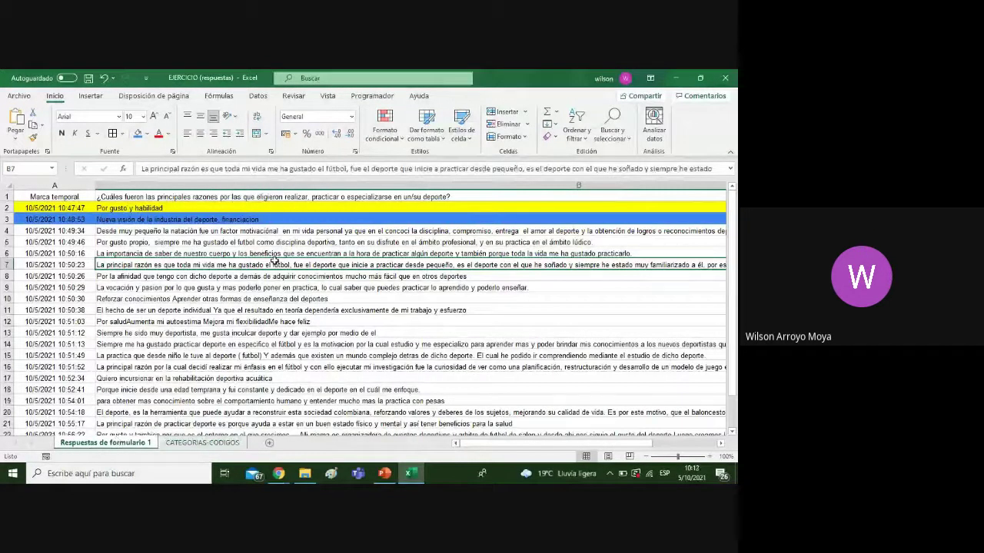
left_click(203, 443)
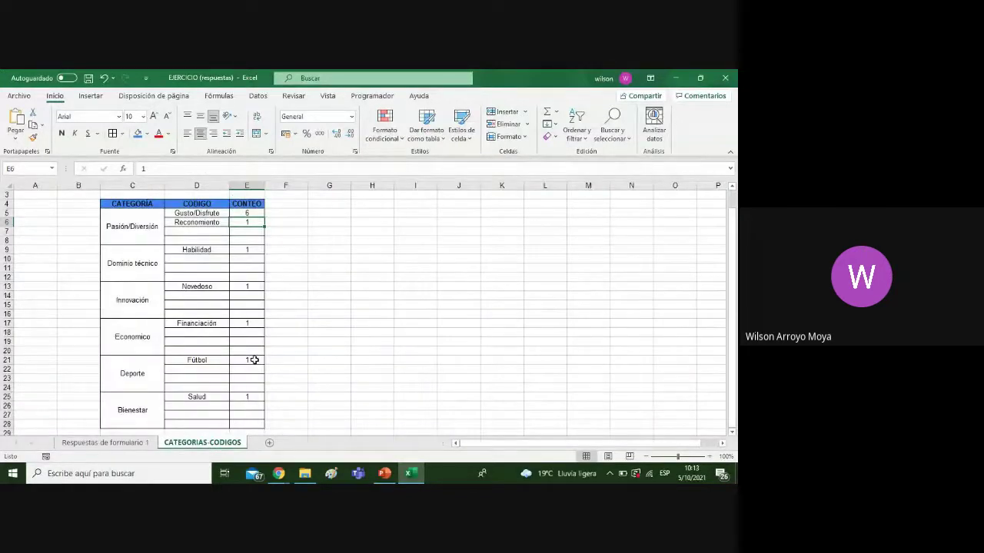
left_click(253, 360)
type("2")
key("Return")
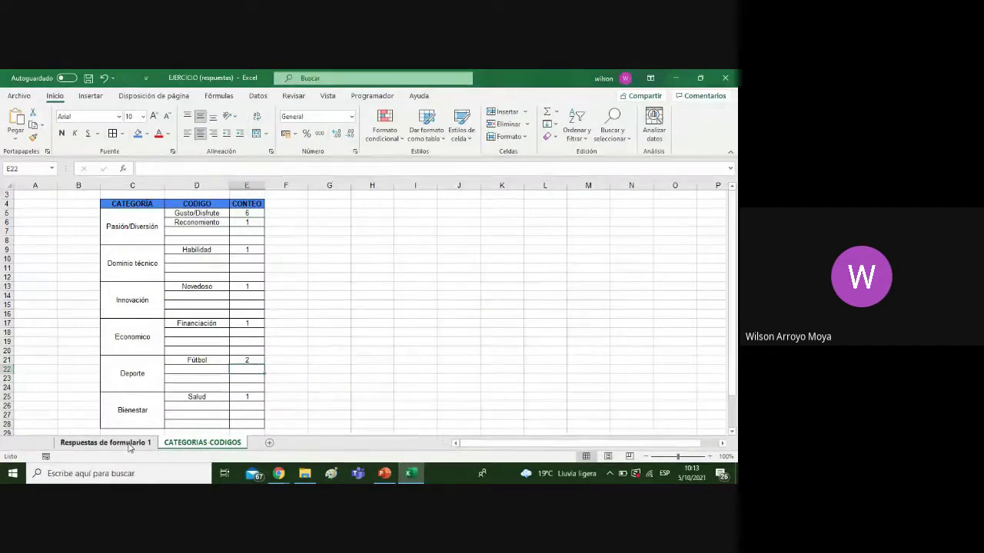
Review the response in B8 of Respuestas de formulario 1, then set the Fútbol count in E21 of CATEGORIAS-CODIGOS to 3
left_click(129, 444)
left_click(165, 277)
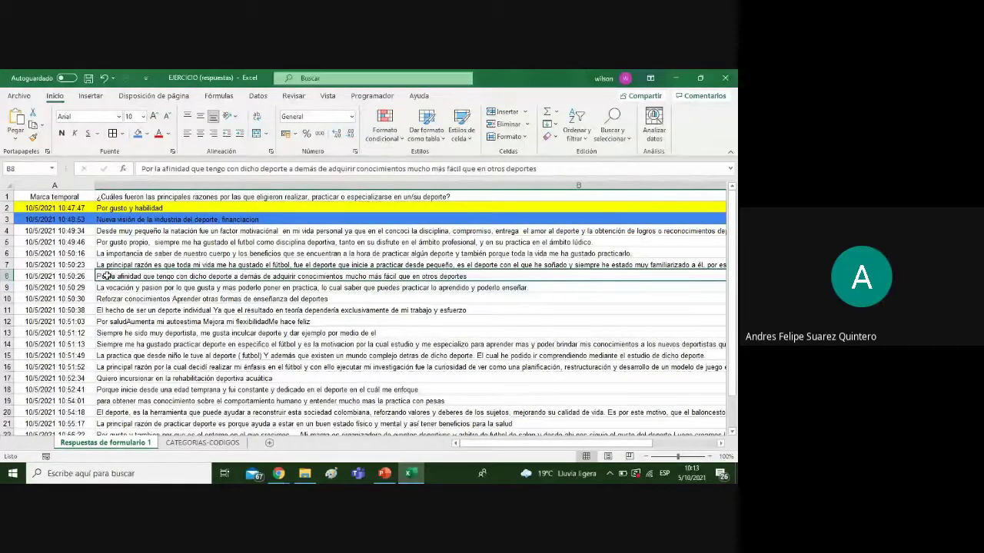
double_click(480, 275)
key("Return")
left_click(202, 443)
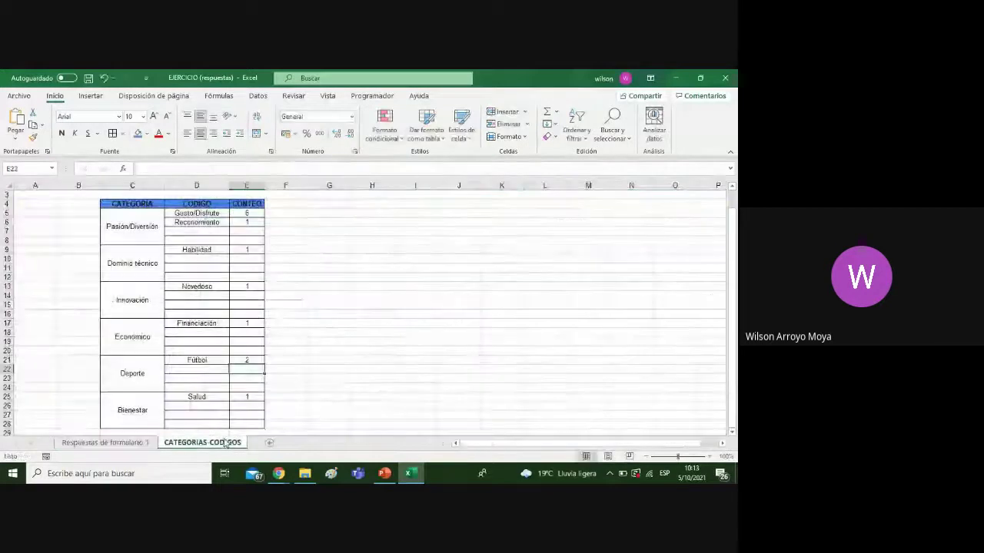
left_click(261, 358)
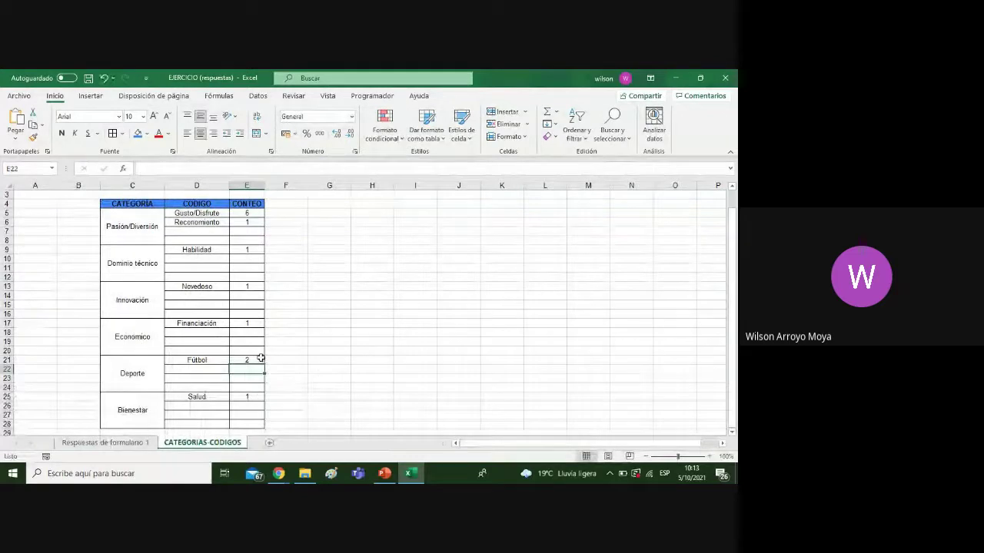
Recheck the survey responses, then set the Gusto/Disfrute count in E5 of CATEGORIAS-CODIGOS to 7
left_click(129, 444)
left_click(202, 442)
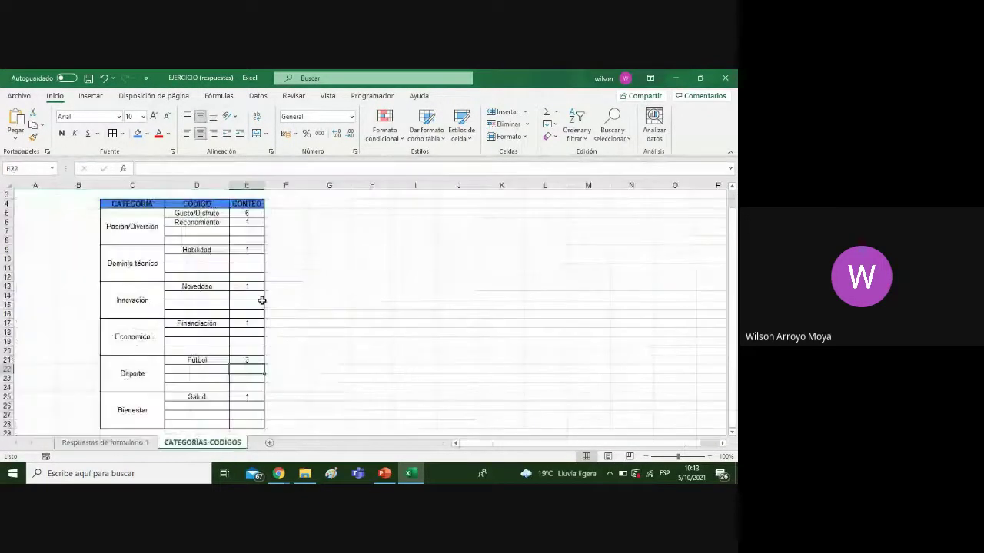
left_click(261, 213)
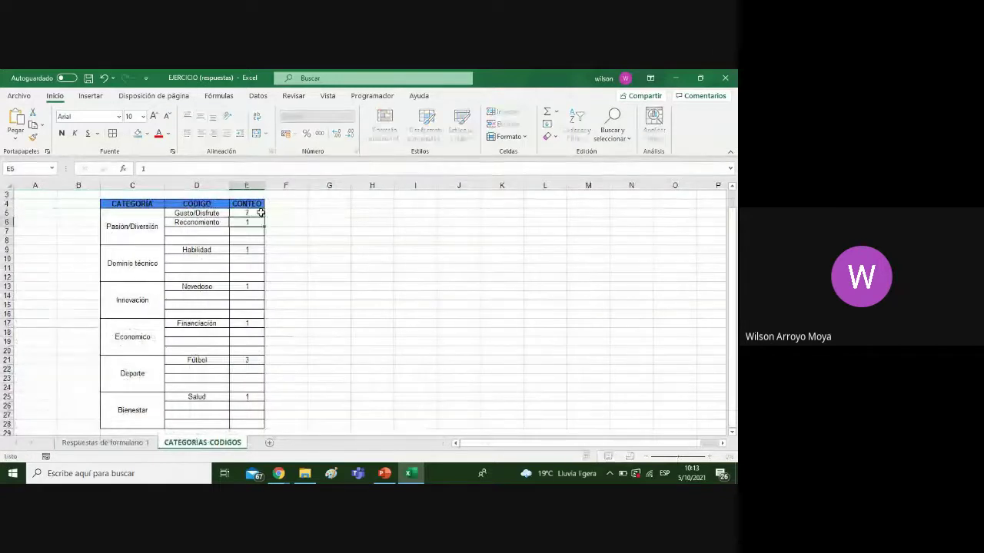
Review the response in B9, then add the code Vocación in D7 for the Pasión/Diversión category in CATEGORIAS-CODIGOS
left_click(92, 443)
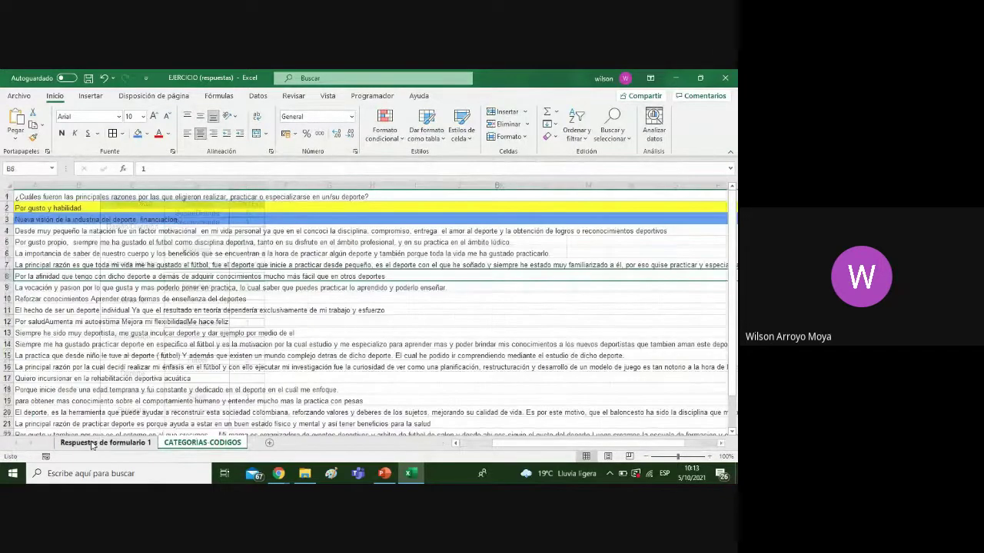
left_click(474, 451)
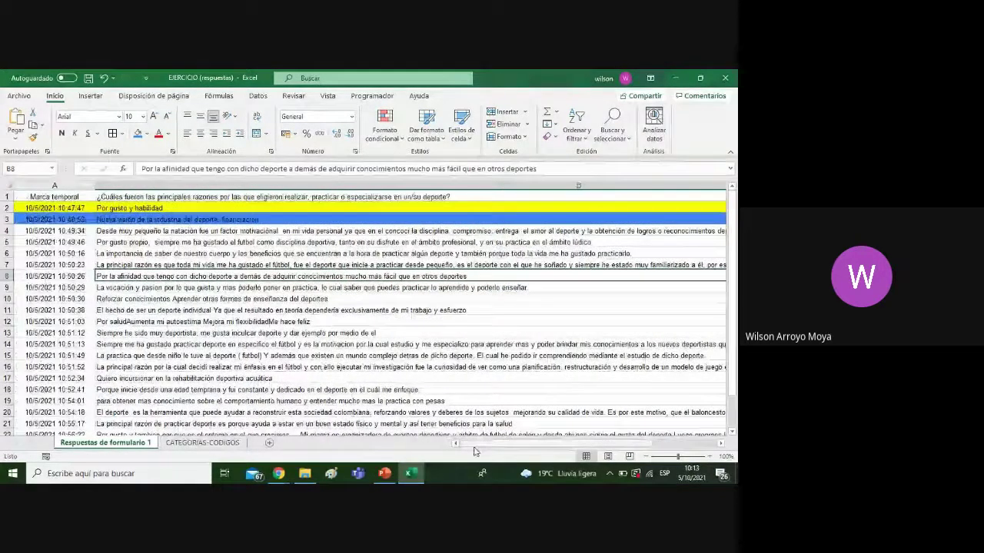
left_click(300, 287)
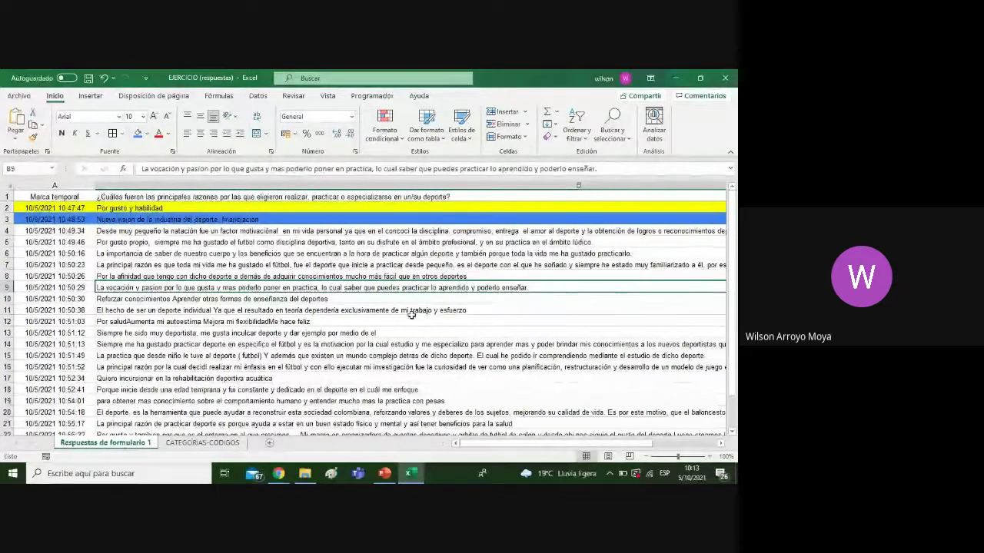
left_click(202, 442)
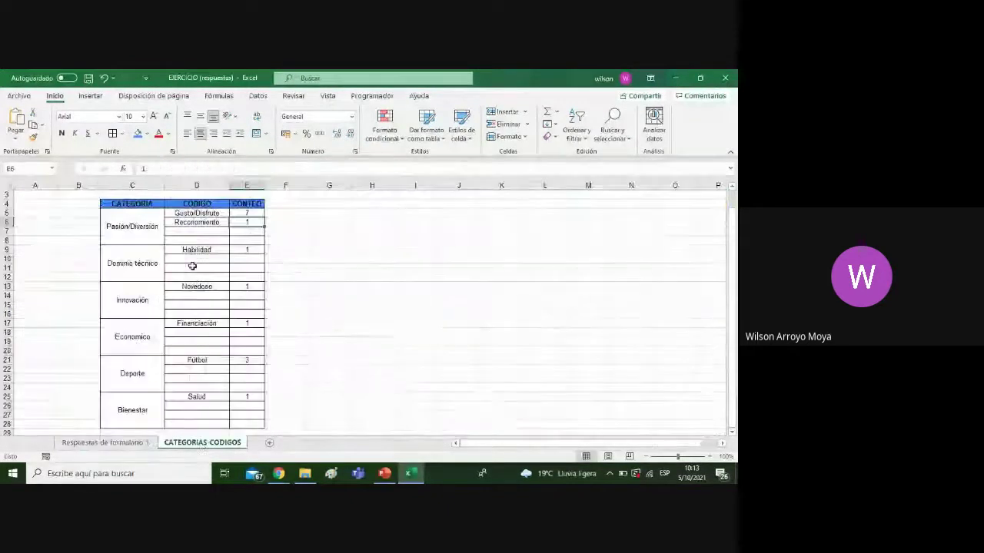
left_click(205, 230)
type("V")
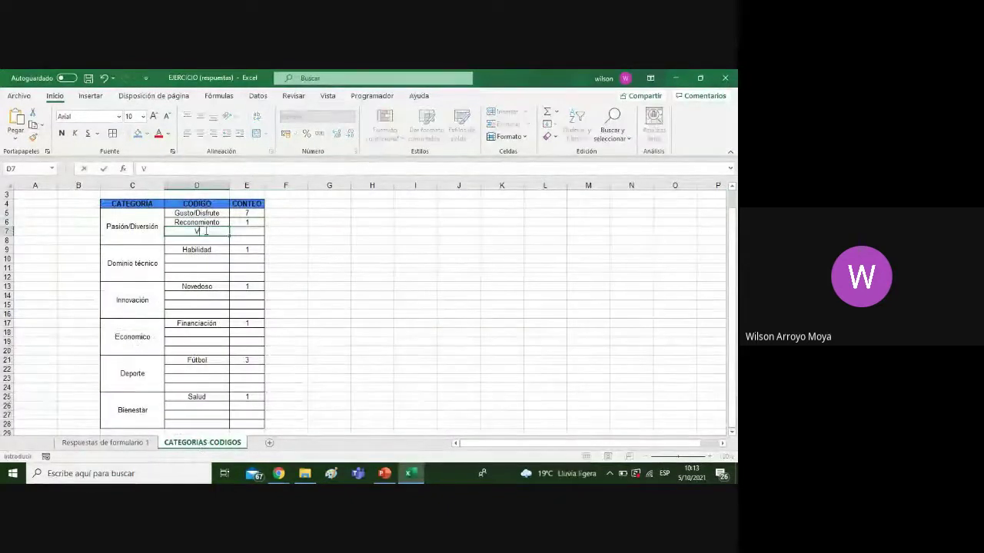
type("ocaci")
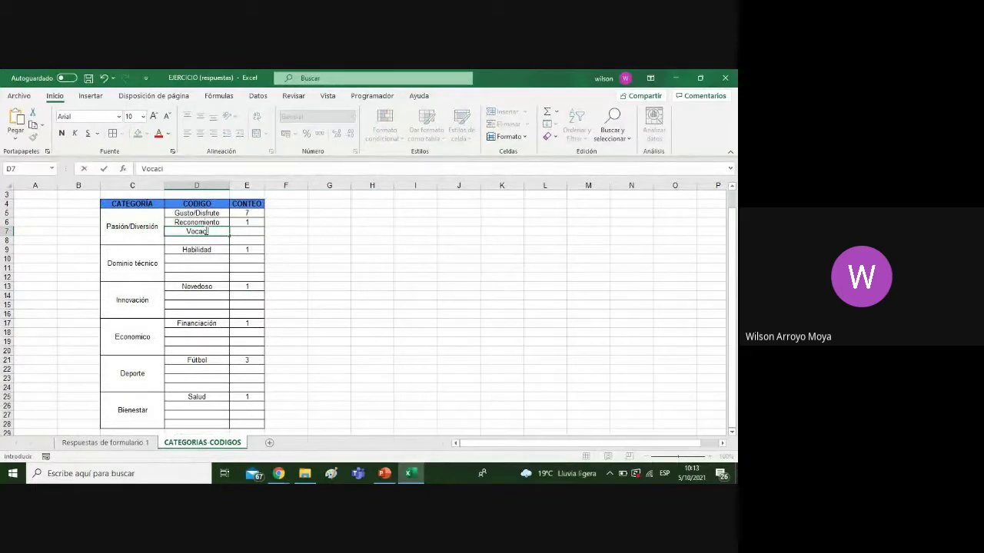
type("ón")
key("Tab")
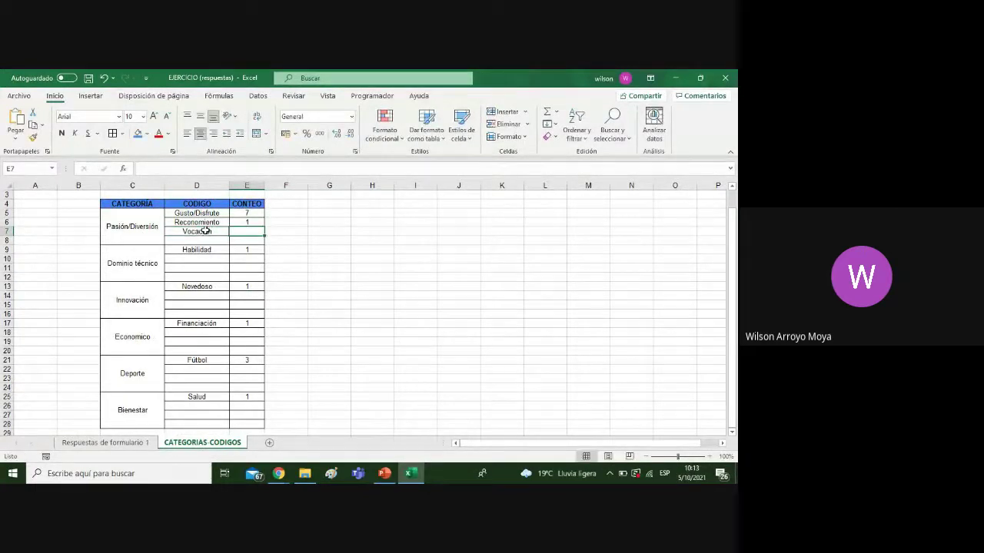
Set the Vocación count in E7 to 1 and the Gusto/Disfrute count in E5 to 8
type("1")
key("Up")
key("Up")
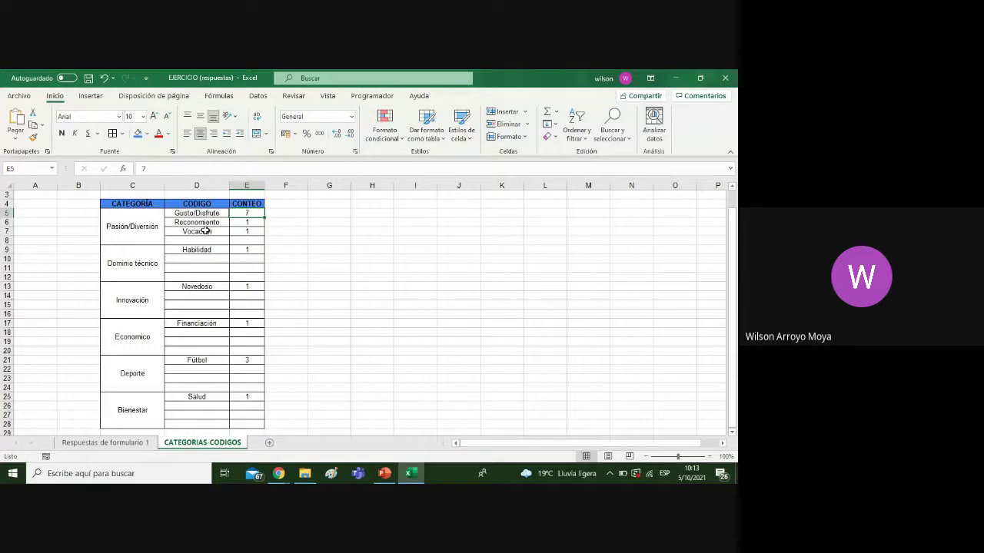
type("8")
key("Down")
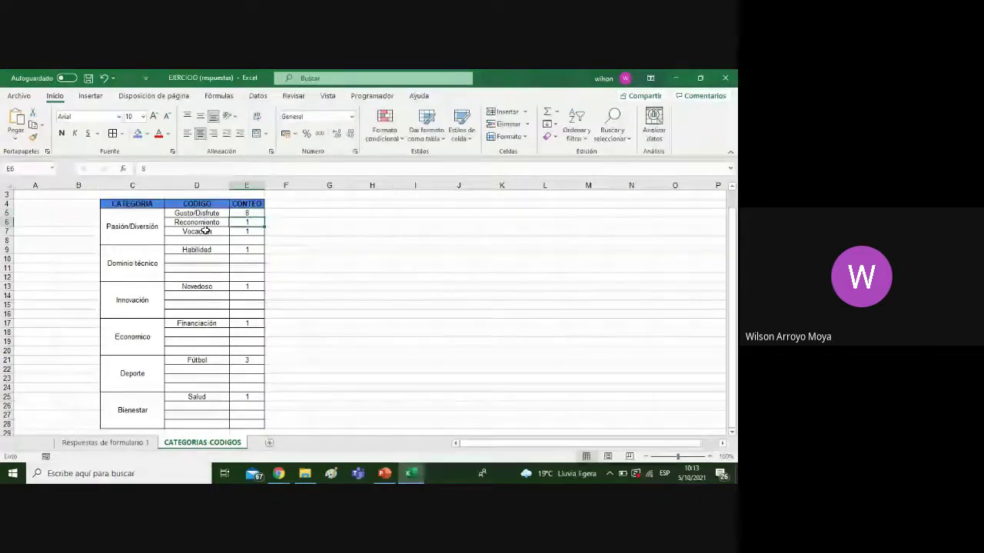
key("Down")
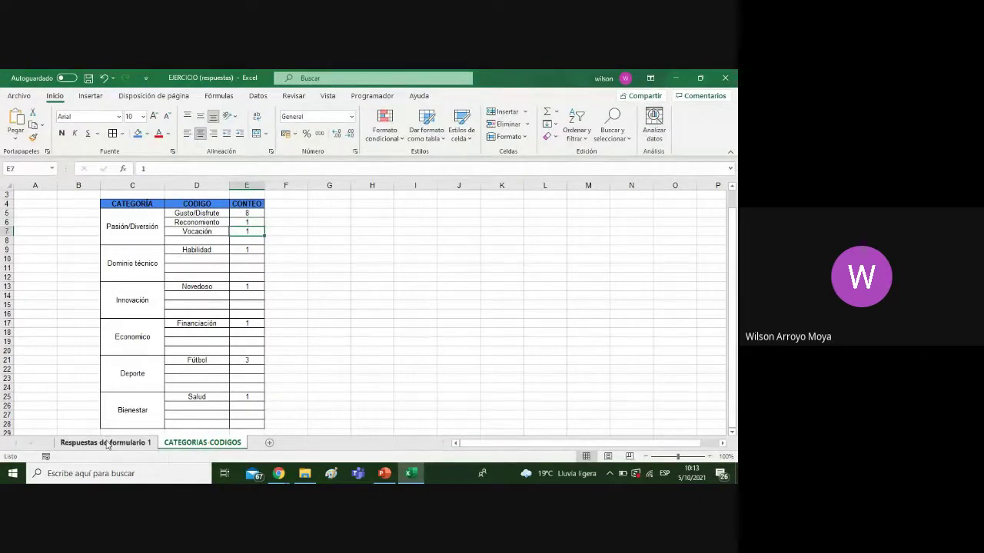
Review the response in B10, then set the Vocación count in E7 of CATEGORIAS-CODIGOS to 2
left_click(107, 443)
left_click(152, 297)
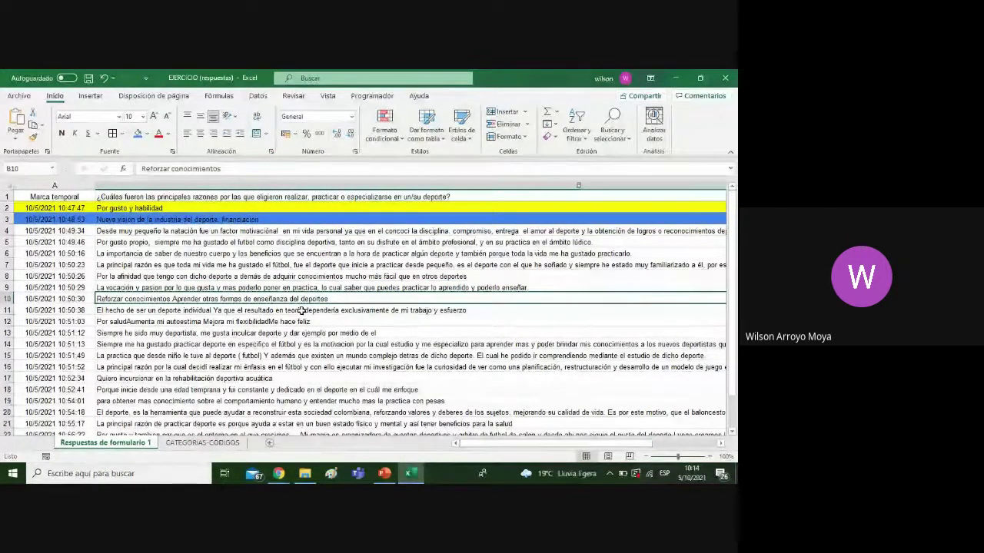
left_click(227, 443)
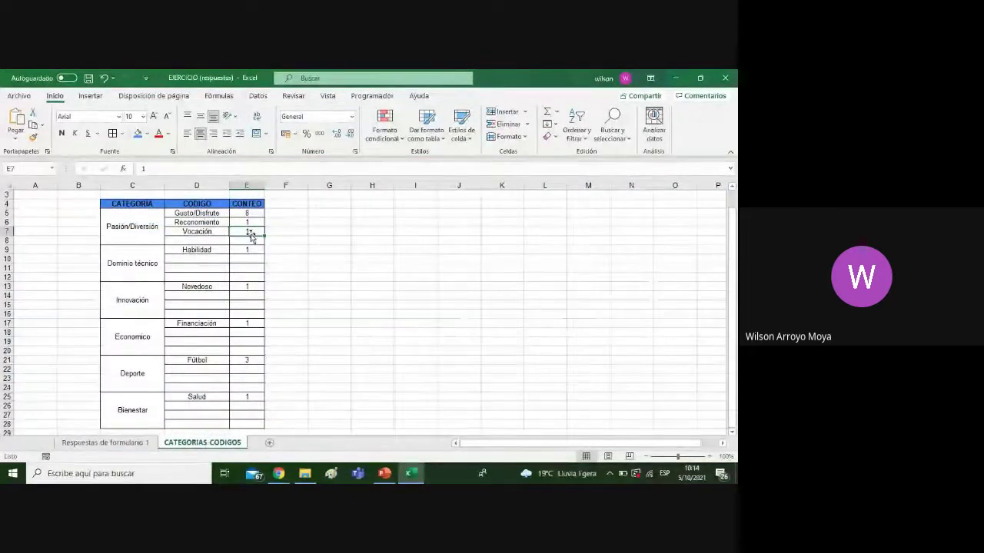
Review the response in B11, then add the code Individual in D22 for the Deporte category in CATEGORIAS-CODIGOS
left_click(114, 445)
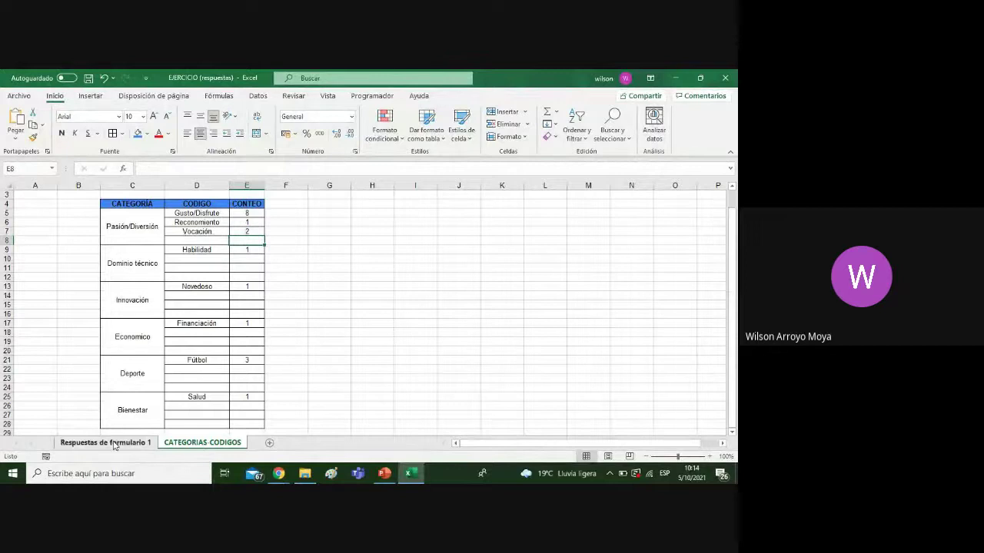
left_click(152, 311)
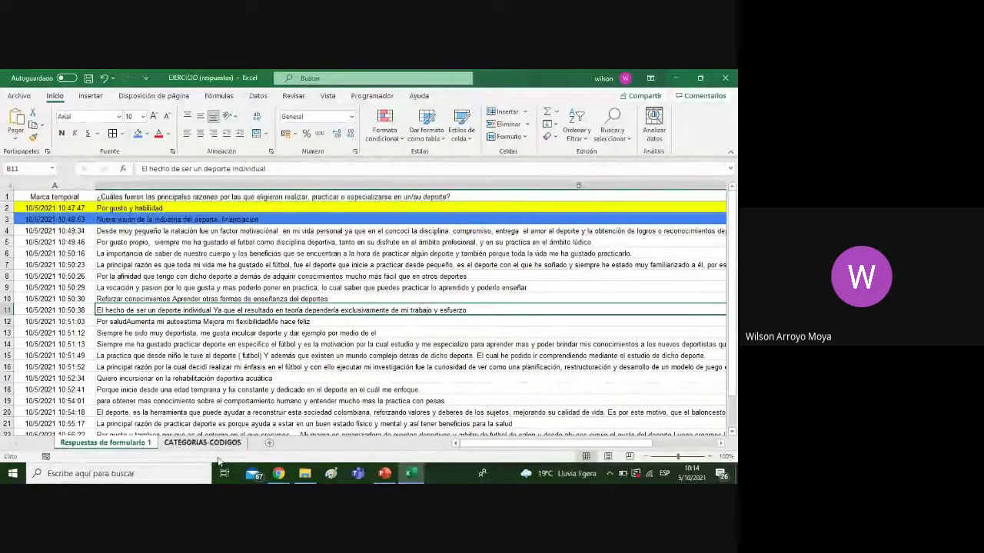
left_click(202, 443)
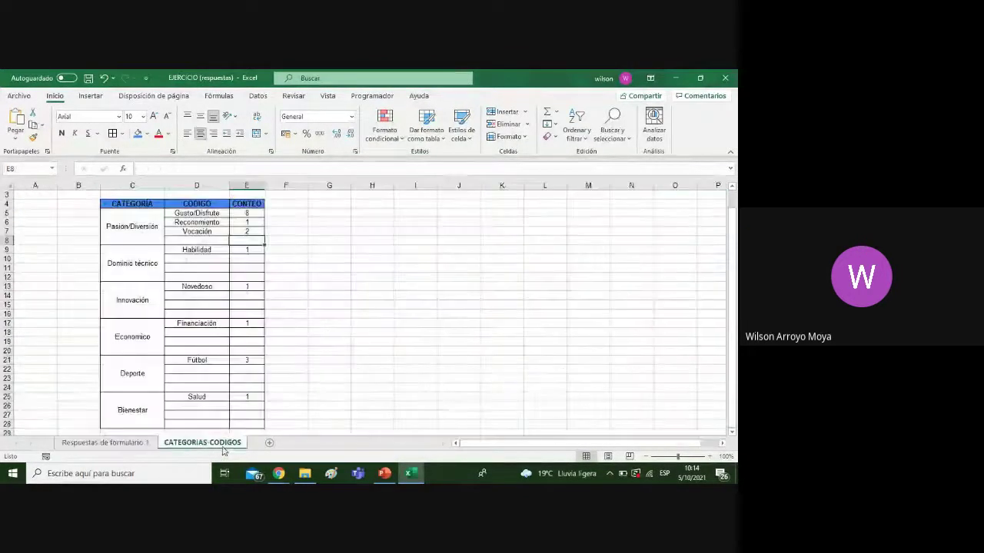
left_click(215, 369)
double_click(216, 369)
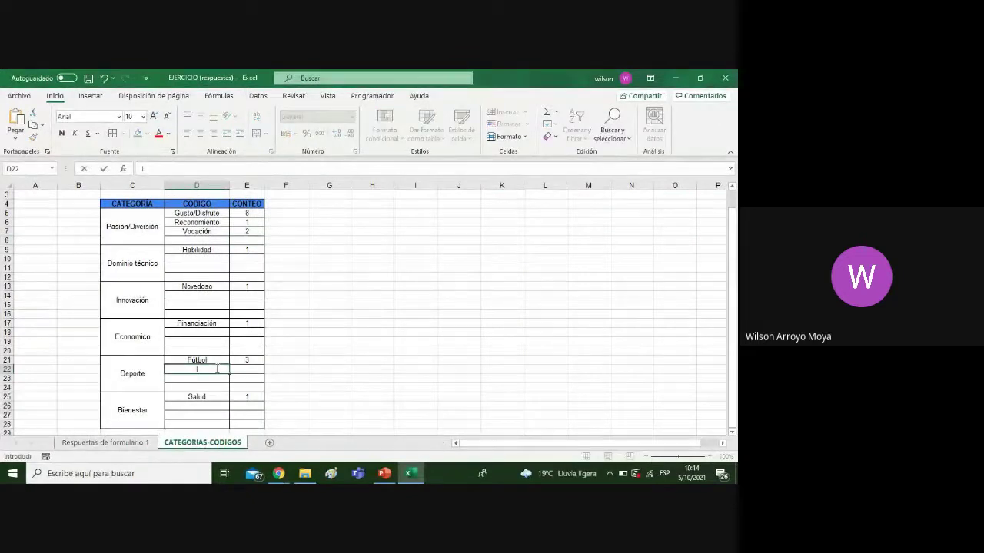
type("Indivi")
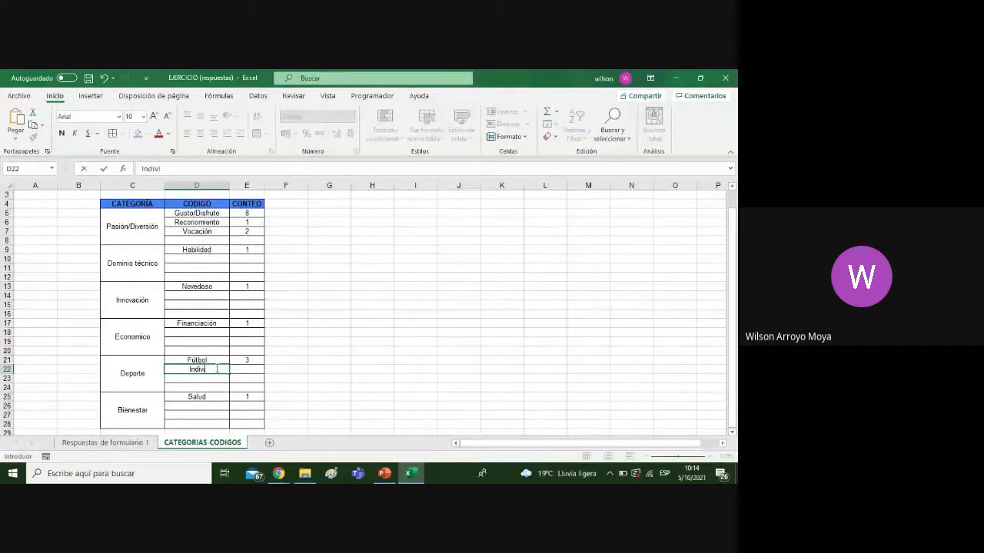
type("dual")
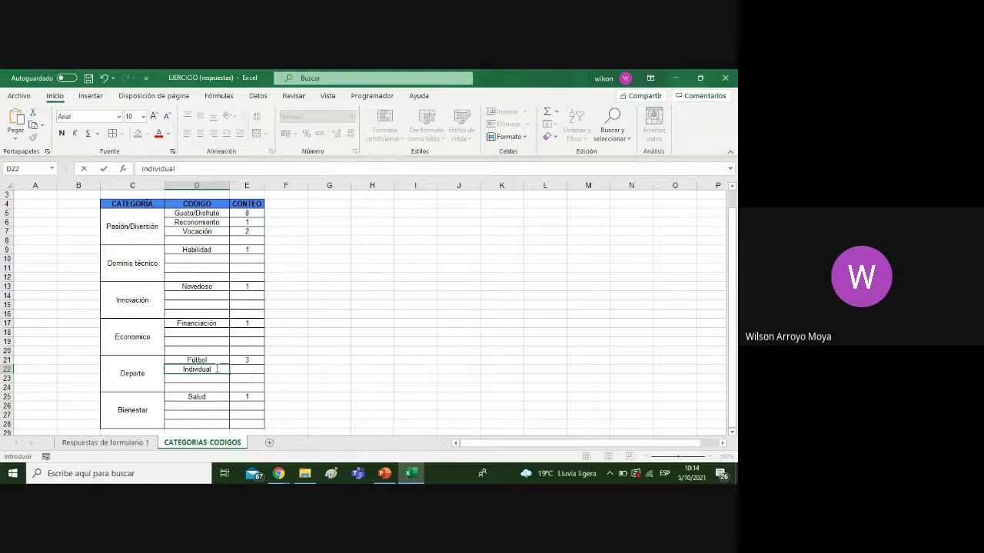
key("Tab")
Set the Individual count in E22 to 1 and return to the survey responses in Respuestas de formulario 1
type("1")
key("Tab")
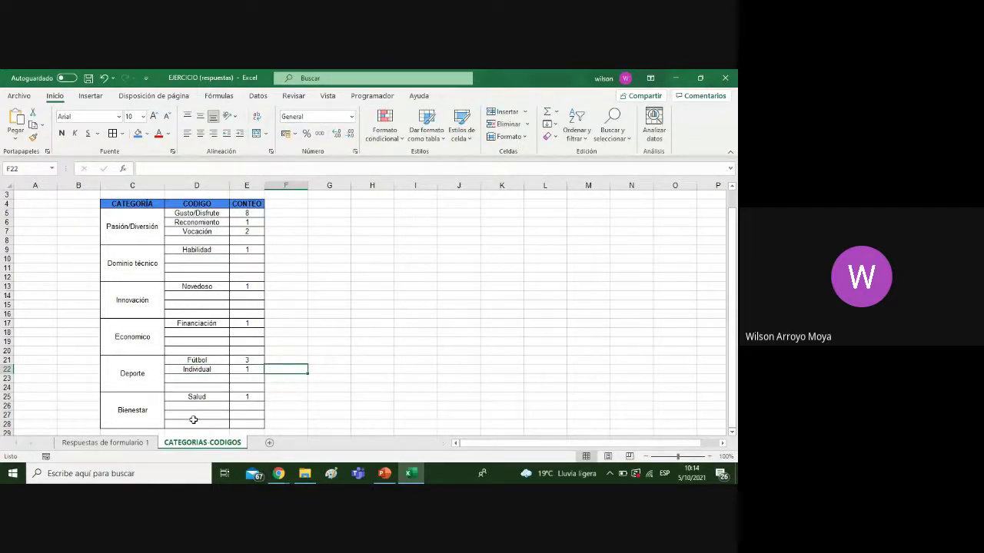
left_click(143, 446)
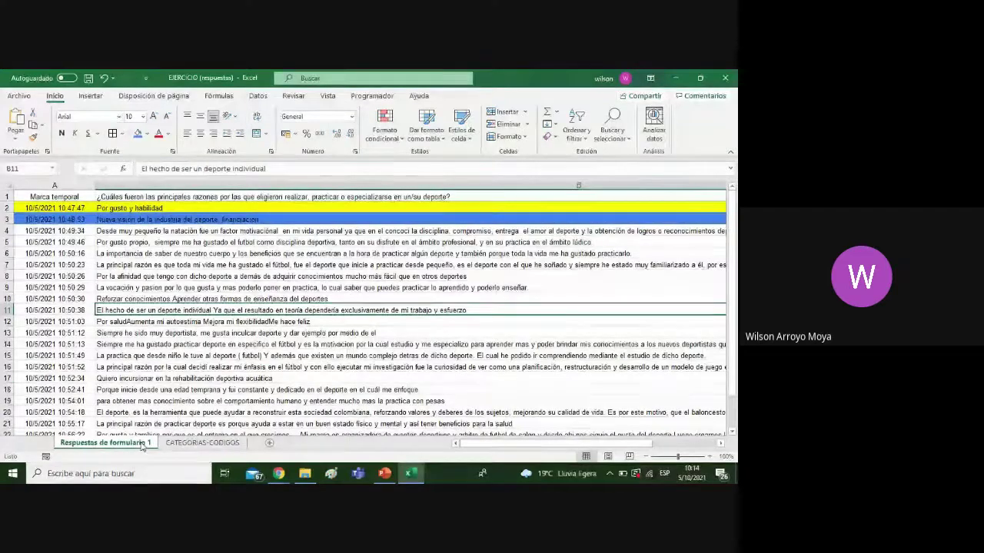
Add the code Disciplina in D8 of CATEGORIAS-CODIGOS for the Pasión/Diversión category, with a count of 1 in E8
left_click(202, 443)
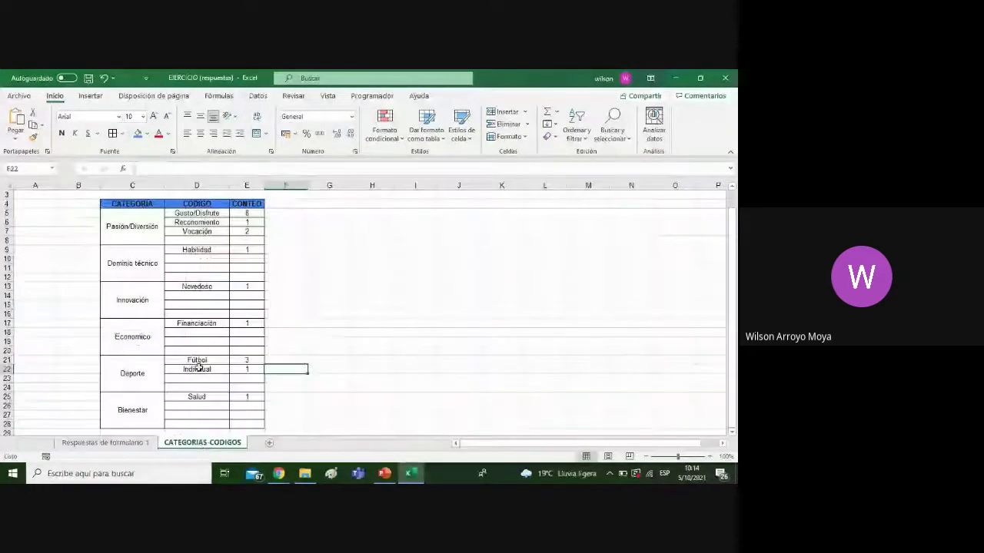
left_click(197, 241)
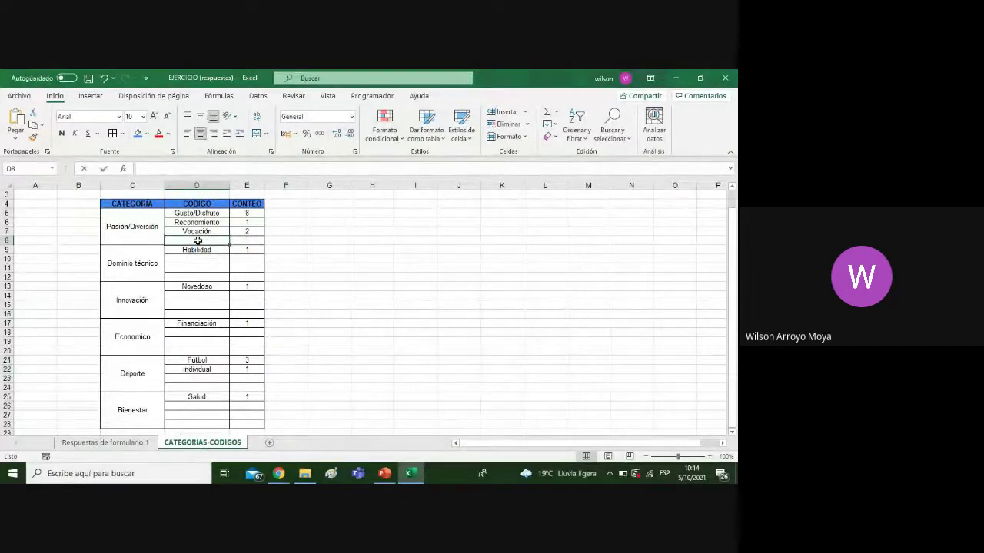
double_click(197, 240)
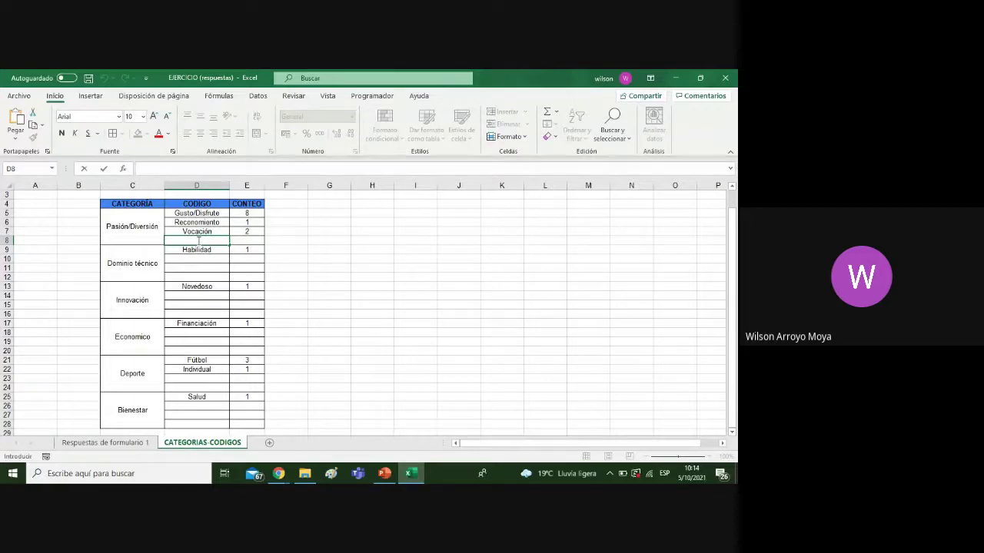
type("Discipli")
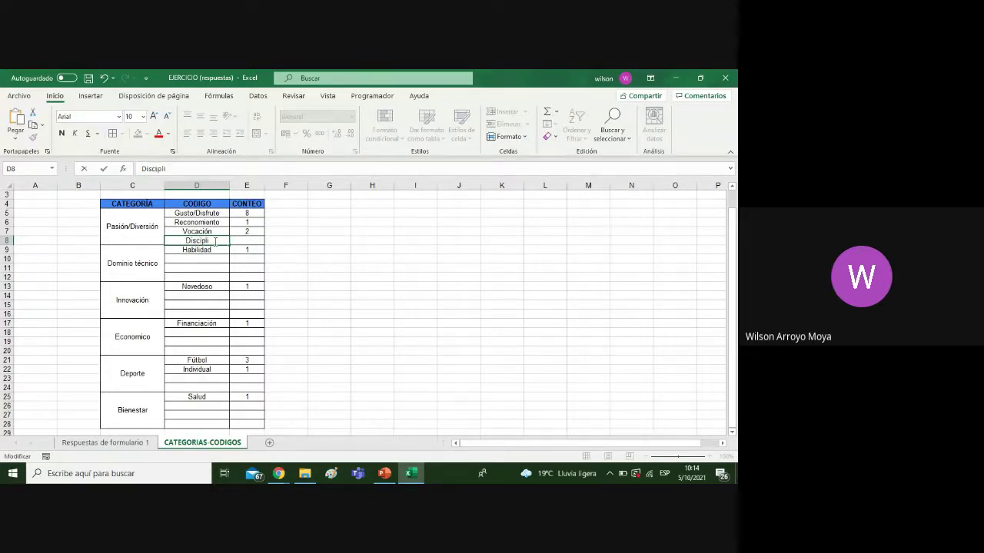
type("na")
left_click(234, 241)
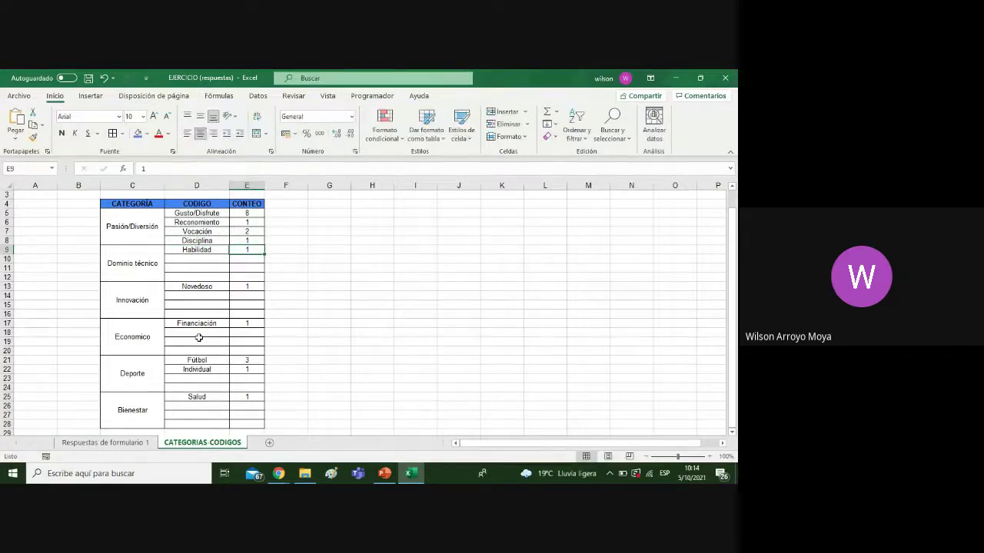
Review the response in B12 of Respuestas de formulario 1, then set the Salud count in E25 of CATEGORIAS-CODIGOS to 2
left_click(146, 444)
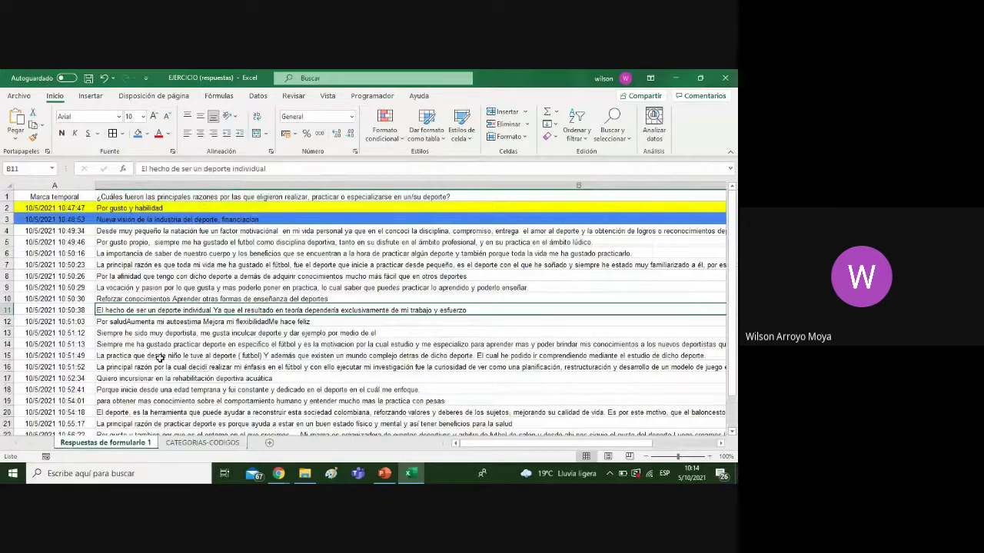
left_click(172, 323)
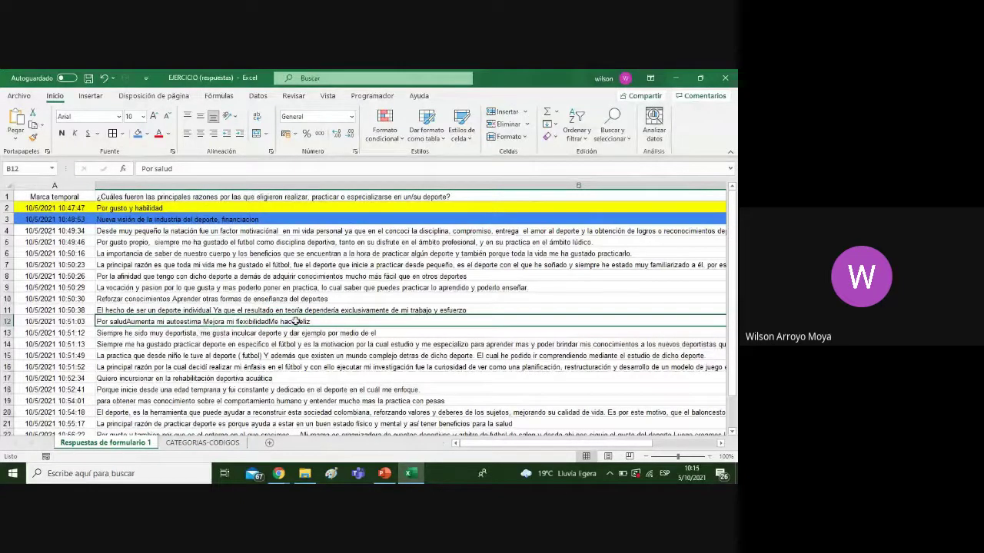
left_click(211, 442)
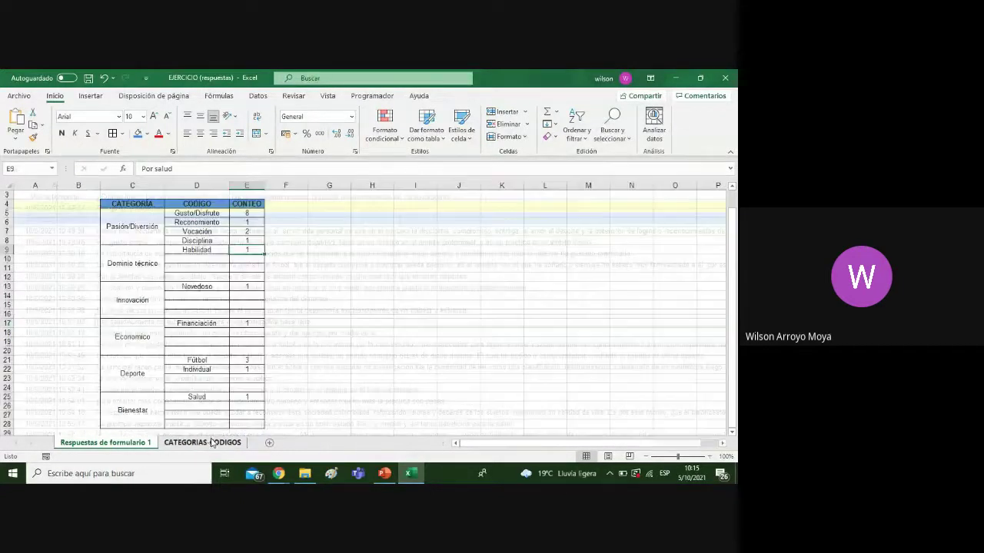
left_click(154, 413)
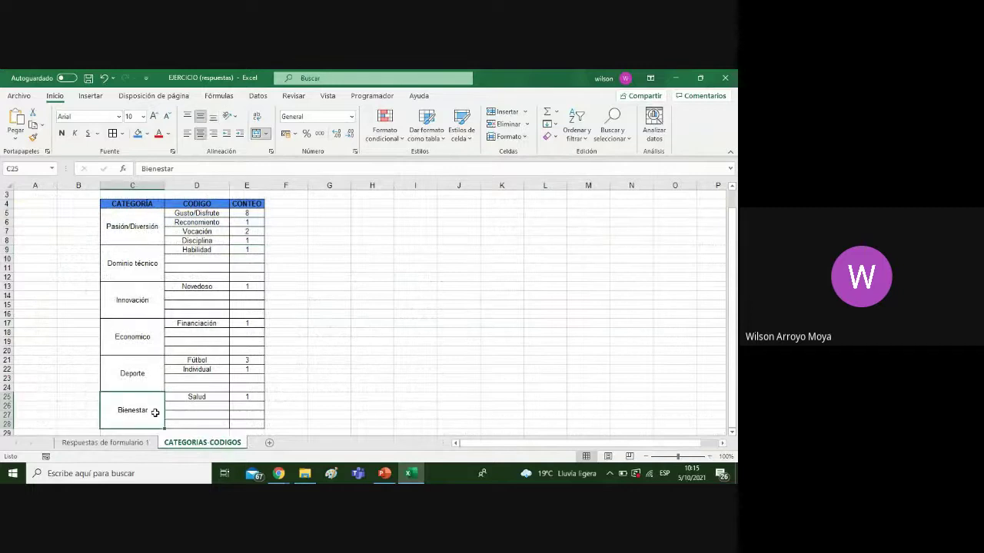
left_click(239, 396)
type("2")
key("Return")
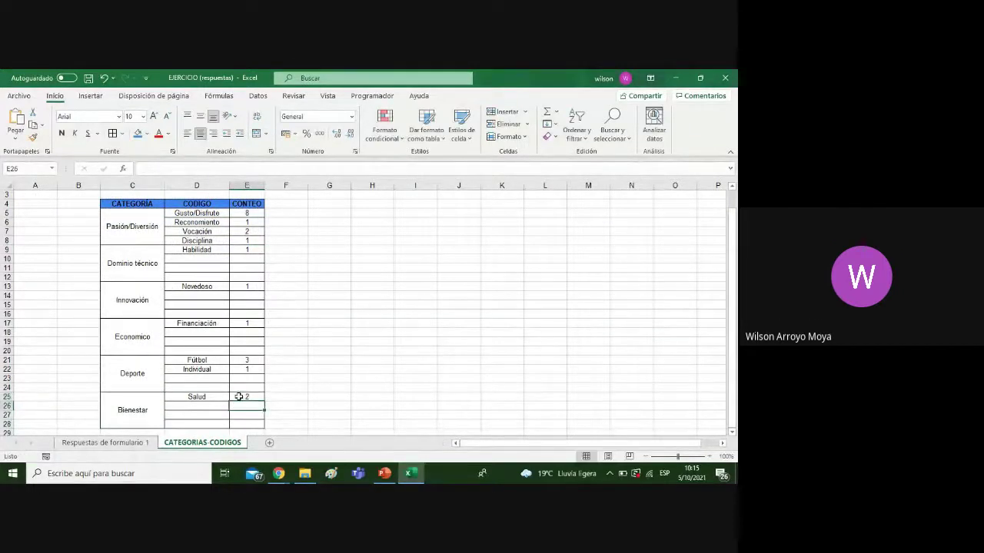
Add the code Emoción in D26 for the Bienestar category with a count of 1 in E26
left_click(219, 405)
type("E")
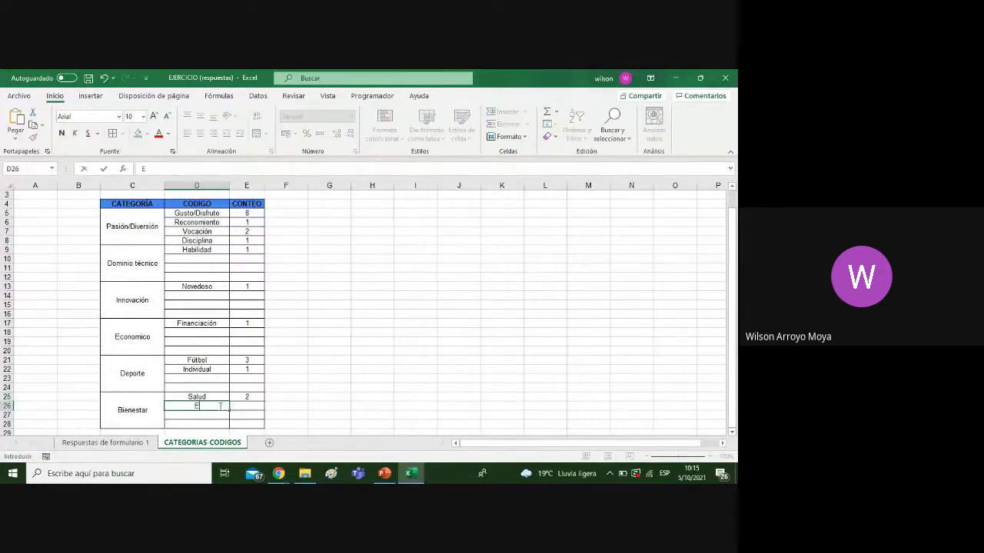
type("moción")
left_click(246, 408)
key("Return")
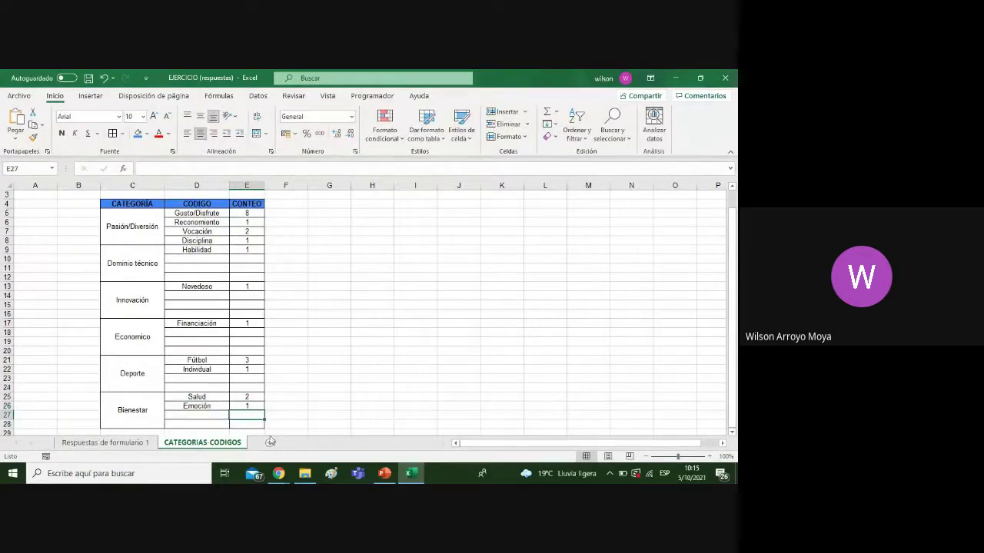
Set the Gusto/Disfrute count in E5 to 9
left_click(252, 212)
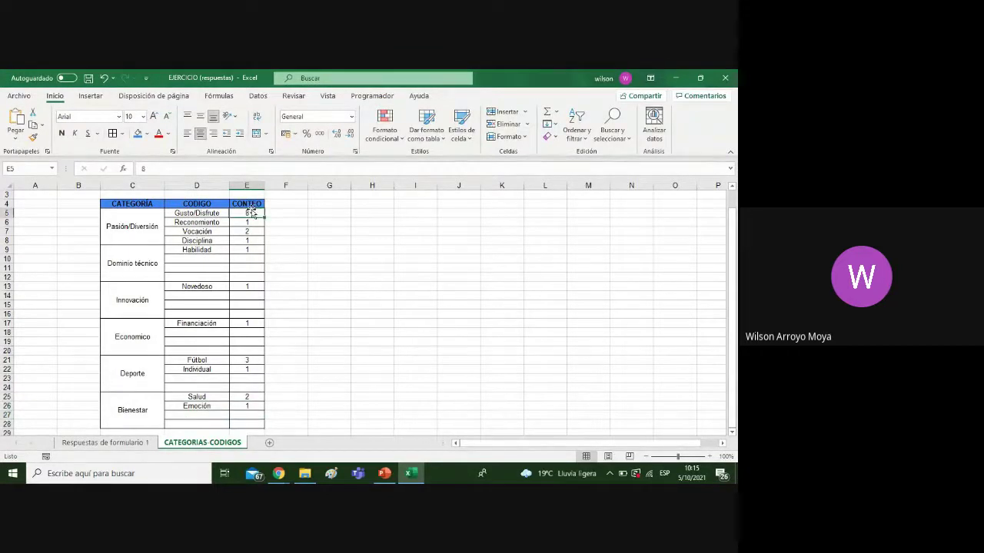
type("9")
key("Return")
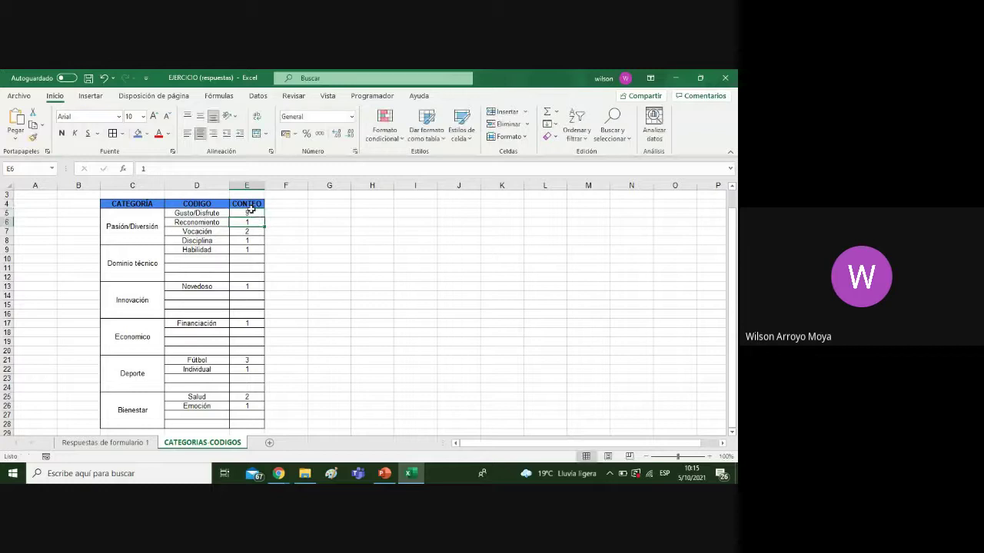
Review the response in B13, then set the Vocación count in E7 of CATEGORIAS-CODIGOS to 3
left_click(107, 442)
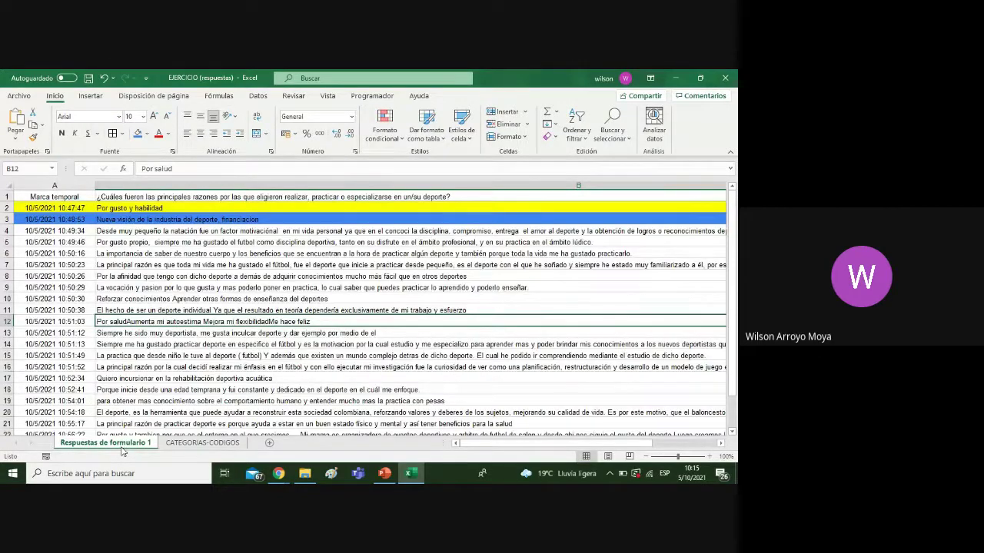
left_click(161, 332)
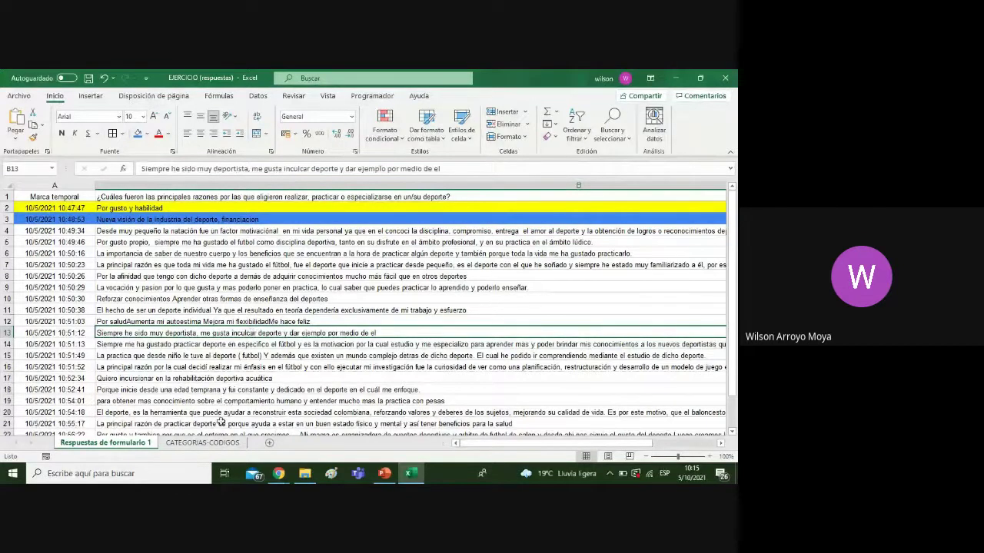
left_click(204, 443)
left_click(267, 312)
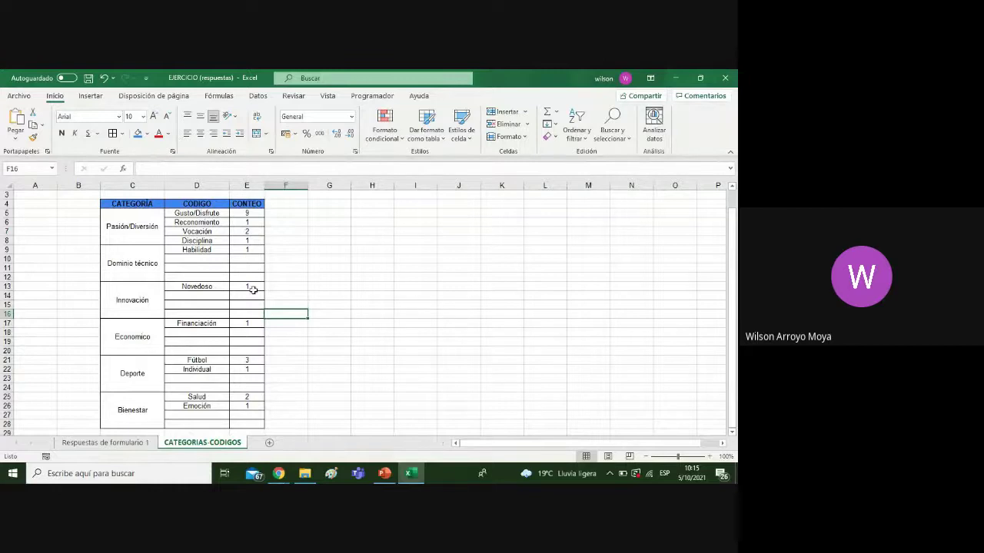
left_click(239, 230)
type("3")
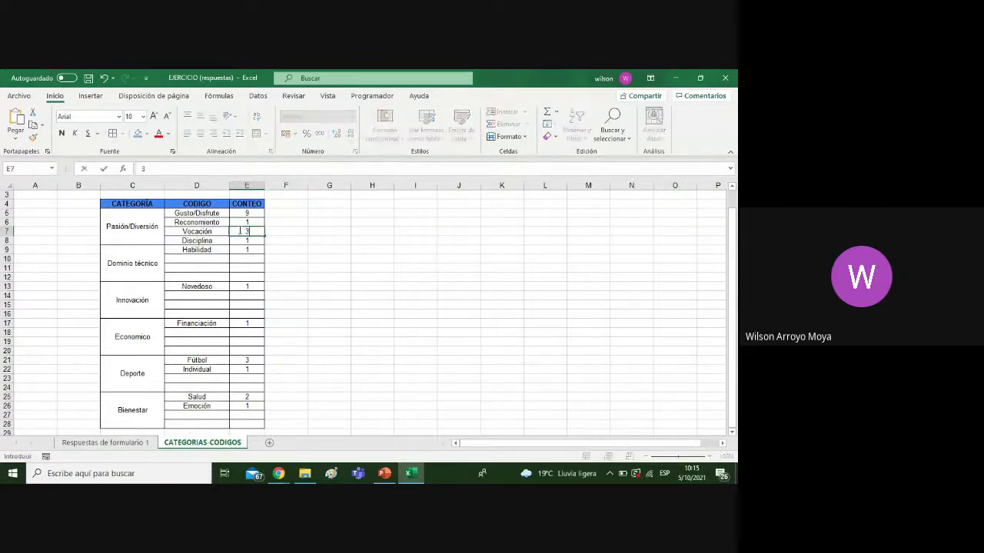
key("Return")
Recheck the response in B13, then add the category Enseñanza in C29 of CATEGORIAS-CODIGOS and centre it
left_click(137, 443)
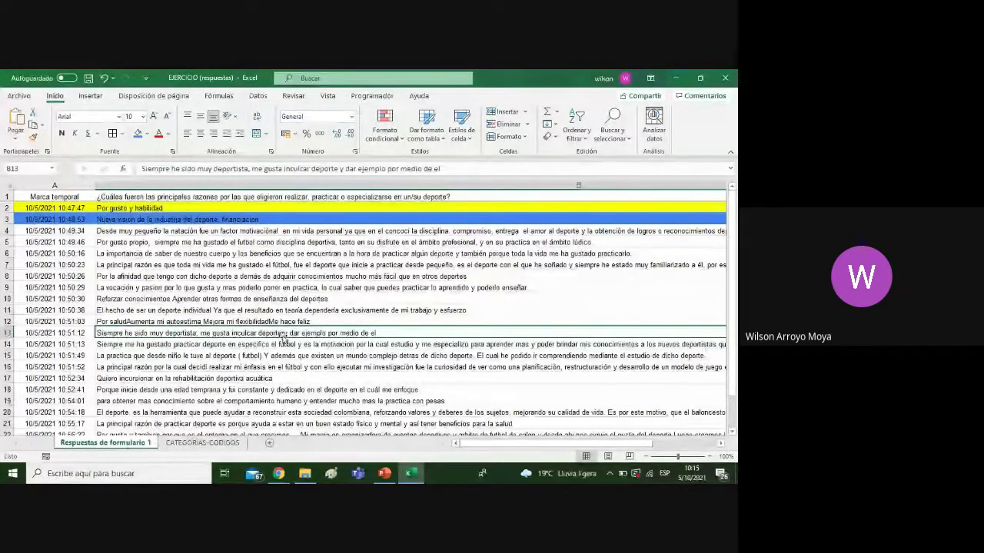
left_click(202, 443)
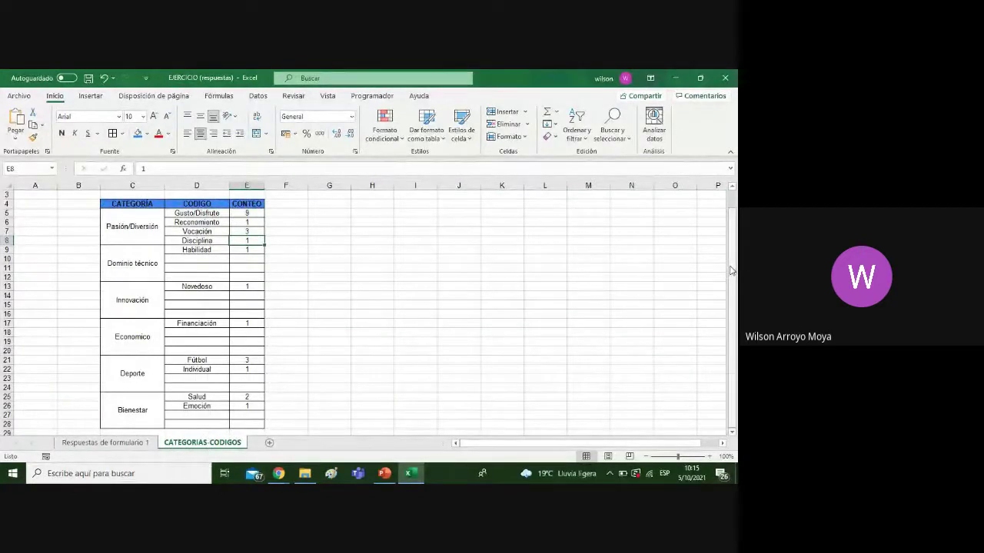
left_click(136, 431)
type("Economico")
type("n")
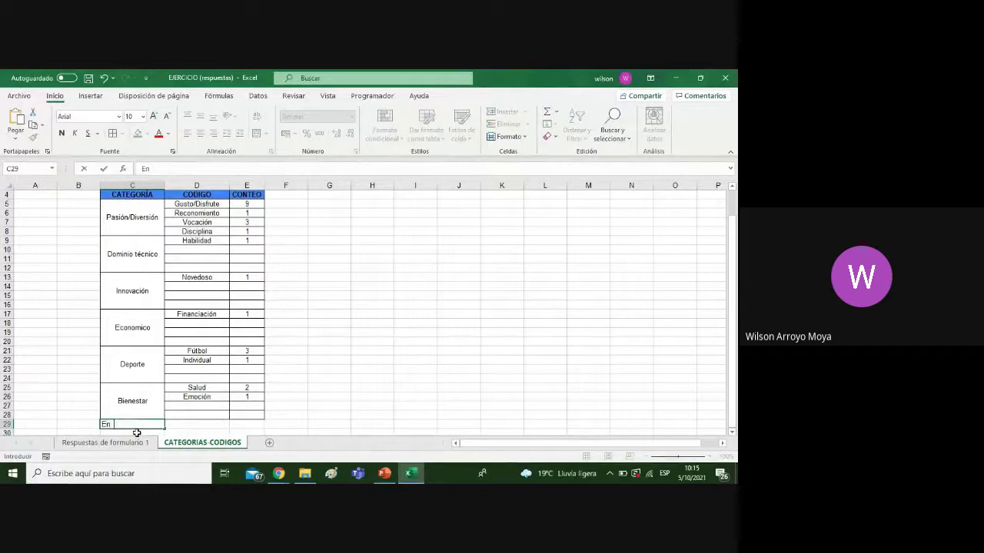
type("señanza")
key("Tab")
left_click(139, 428)
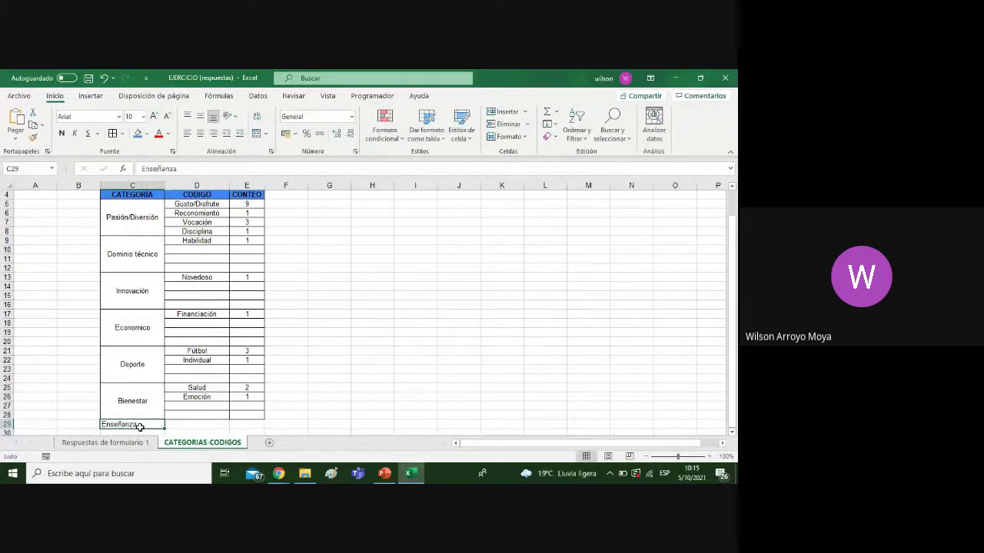
left_click(199, 133)
Add the code Enseñar in D29 for the Enseñanza category with a count of 1 in E29
left_click(250, 426)
type("1")
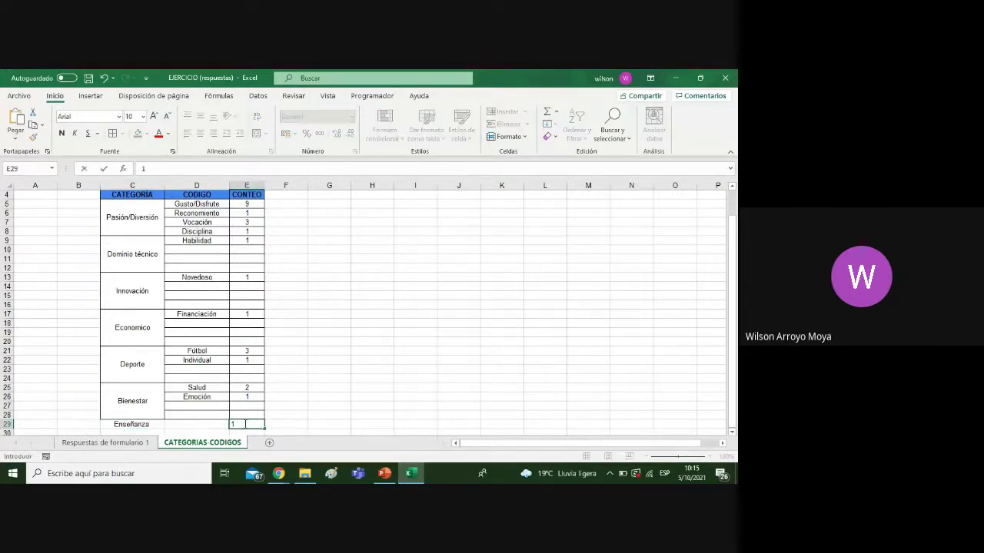
left_click(219, 424)
type("Enseñar")
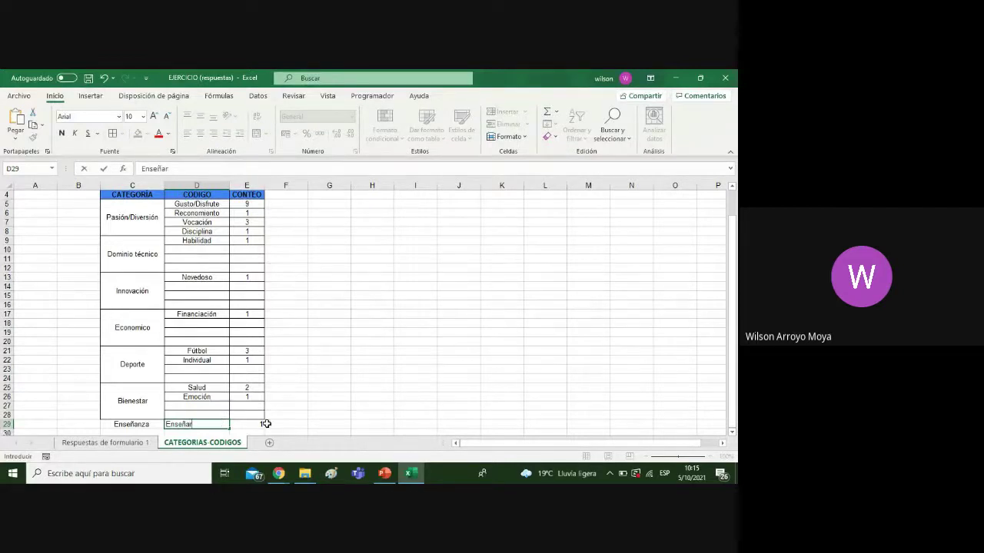
left_click(303, 421)
left_click(202, 424)
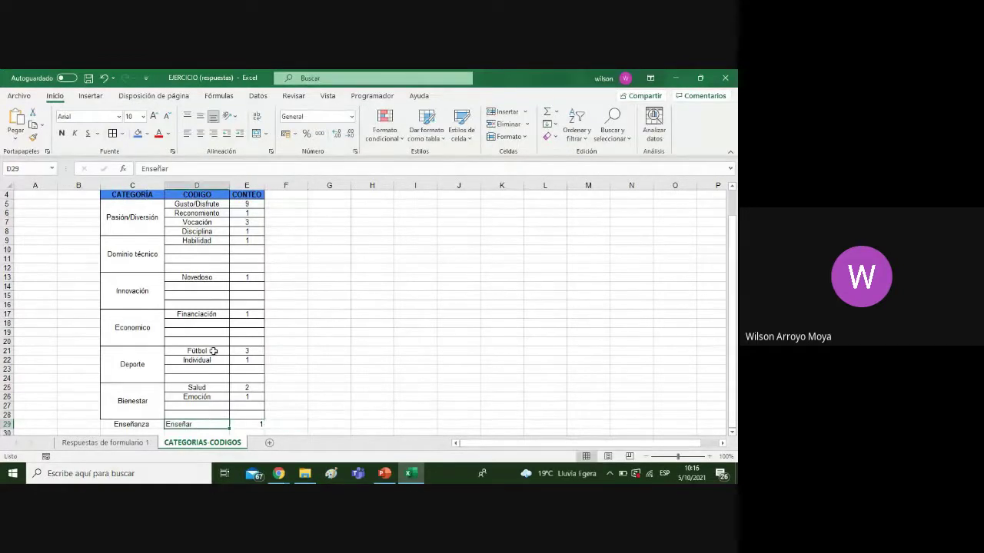
Set the Vocación count in E7 to 4, then centre and border the Enseñanza row C29:E29
left_click(245, 223)
type("4")
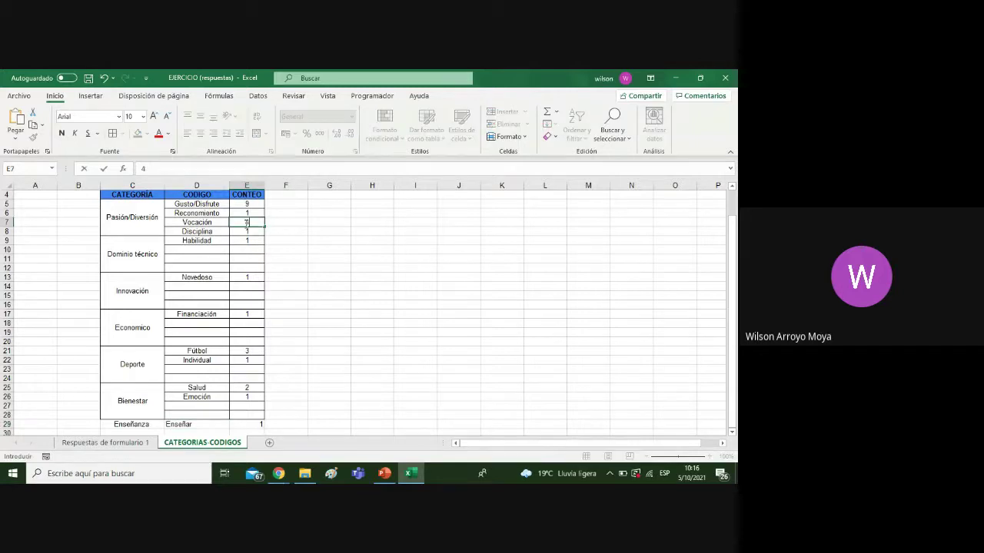
left_click(438, 269)
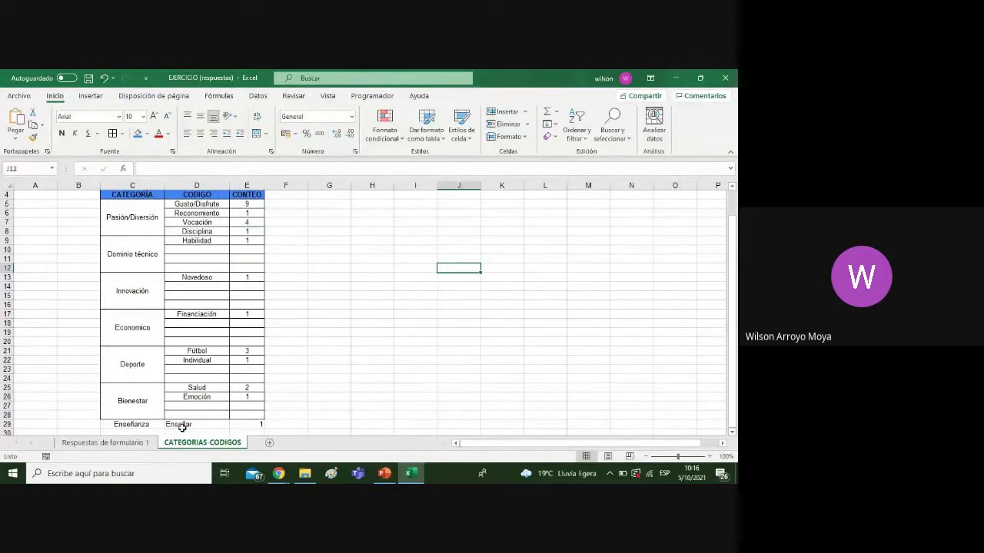
left_click_drag(123, 425, 246, 424)
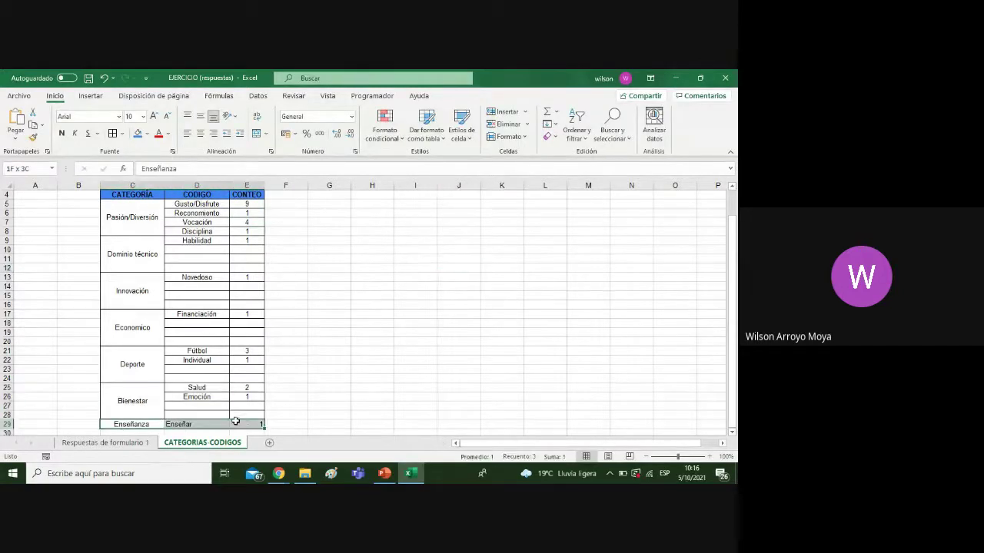
left_click(200, 134)
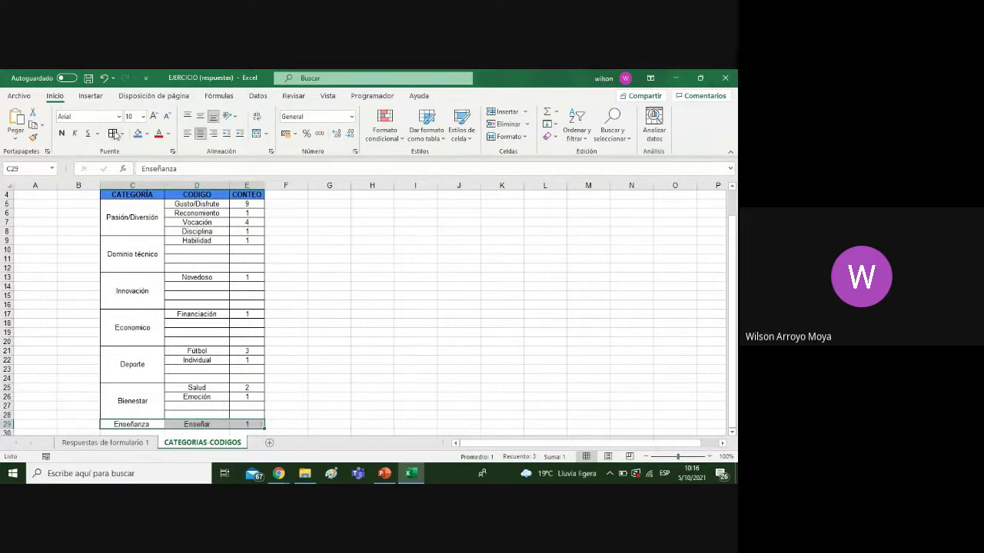
Review the response in B14, then set the Fútbol count in E21 of CATEGORIAS-CODIGOS to 4
left_click(127, 443)
left_click(145, 342)
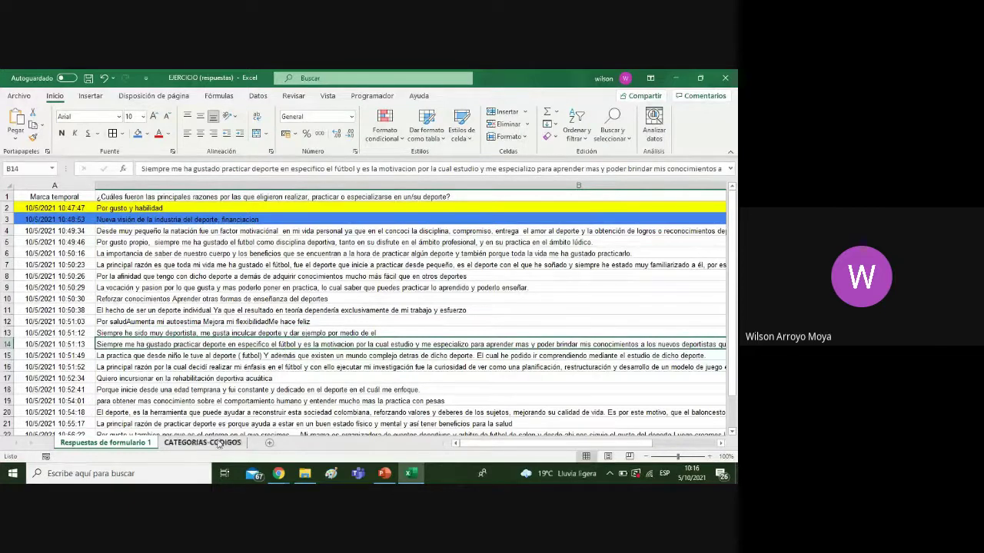
left_click(215, 446)
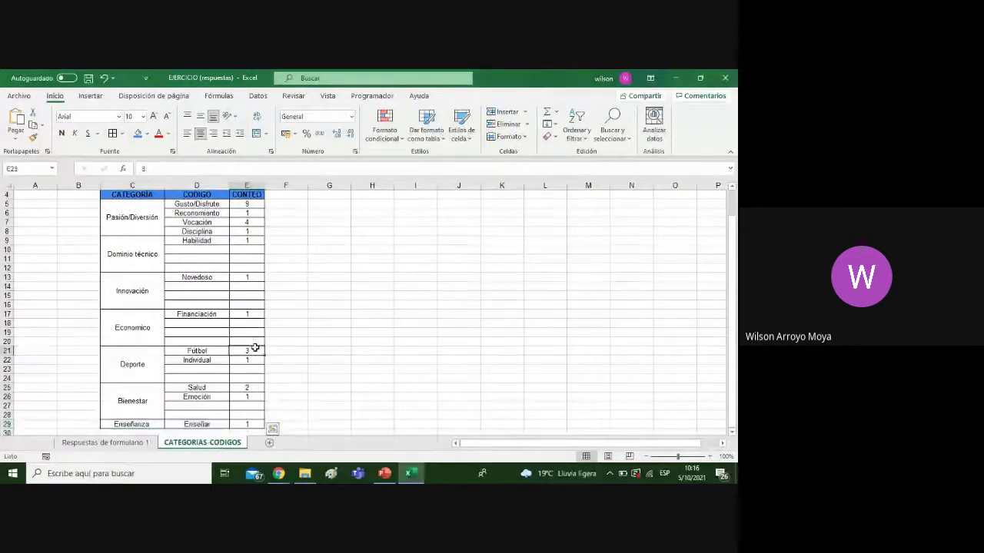
left_click(256, 350)
type("4")
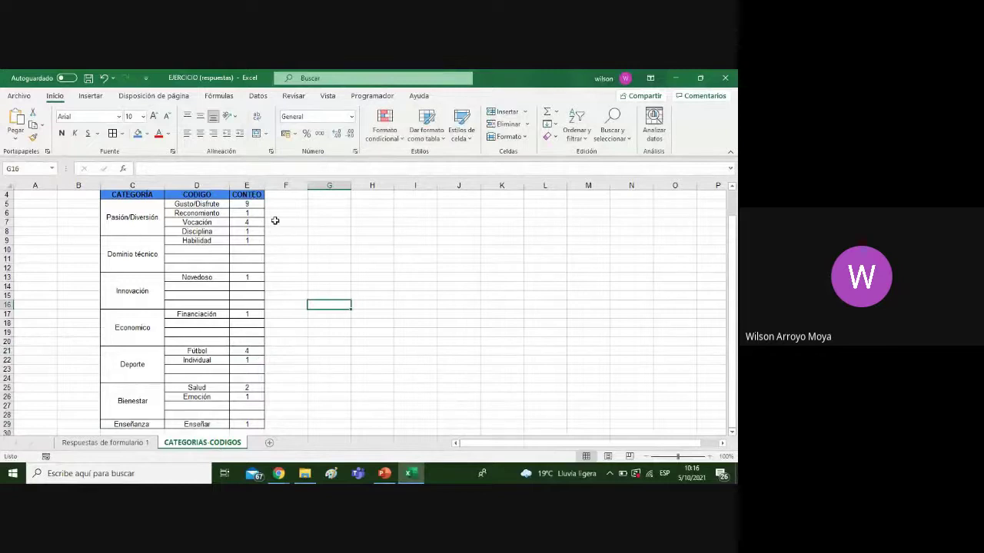
Set the Gusto/Disfrute count in E5 to 10 and return to the survey responses in Respuestas de formulario 1
left_click(259, 203)
type("10")
key("Return")
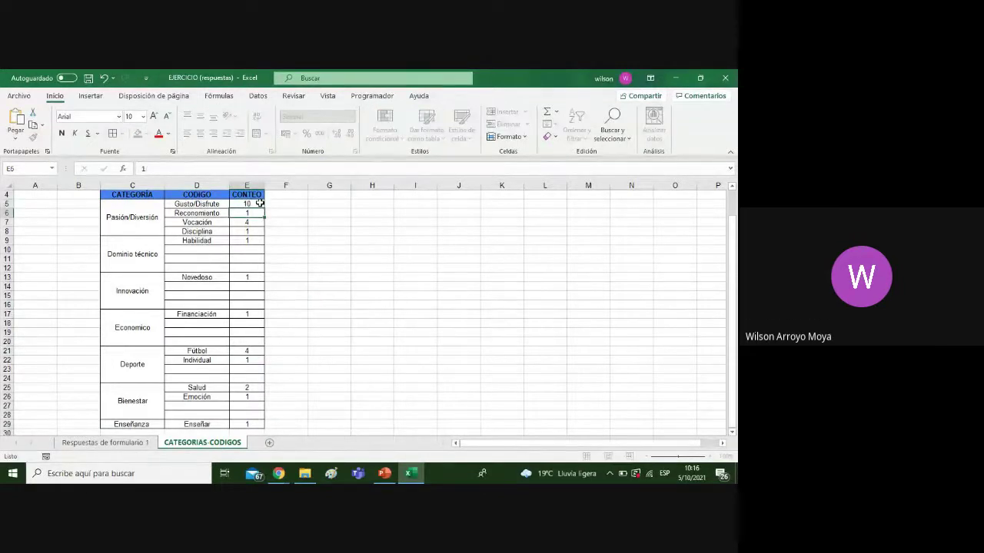
left_click(120, 443)
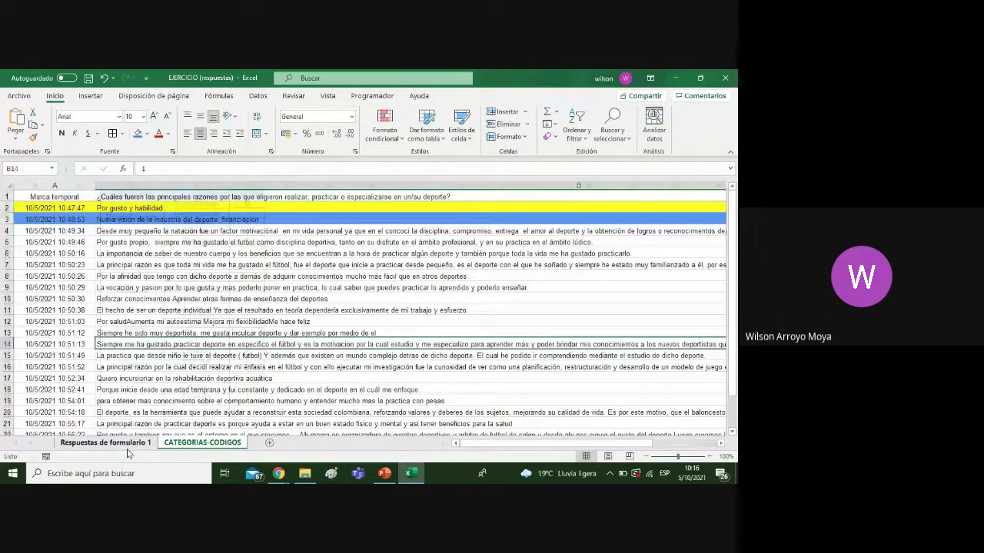
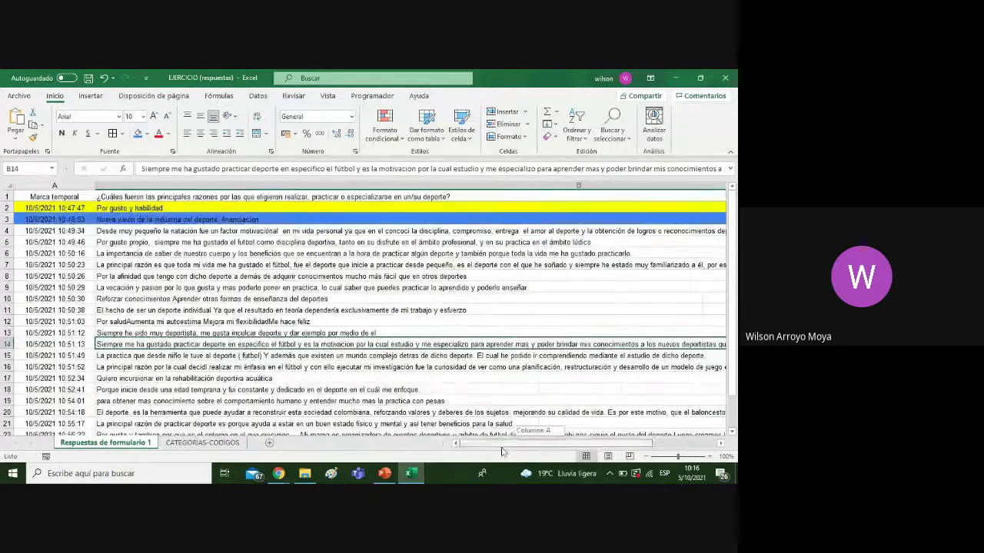
Set the Vocación count in E7 of the CATEGORIAS-CODIGOS sheet to 5
left_click(231, 442)
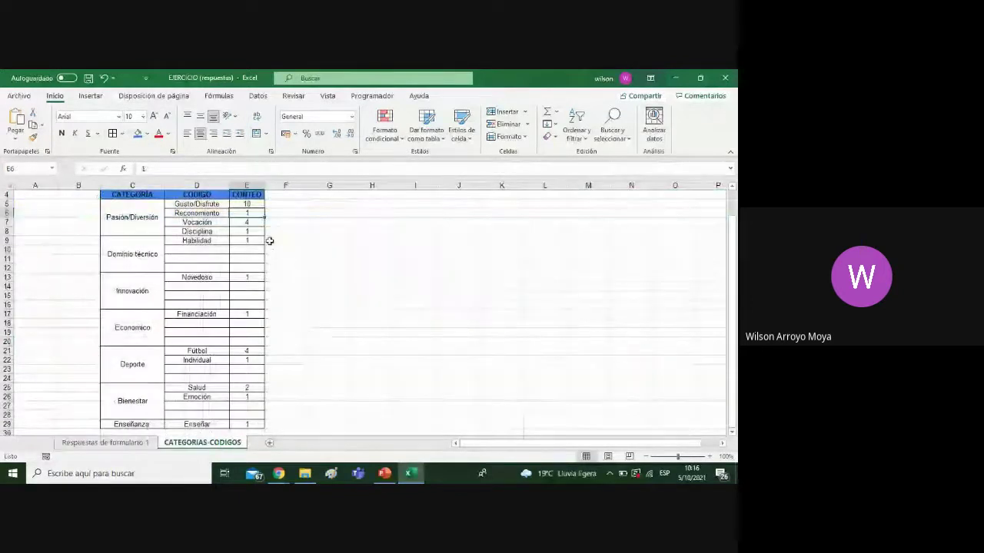
type("5")
key("Return")
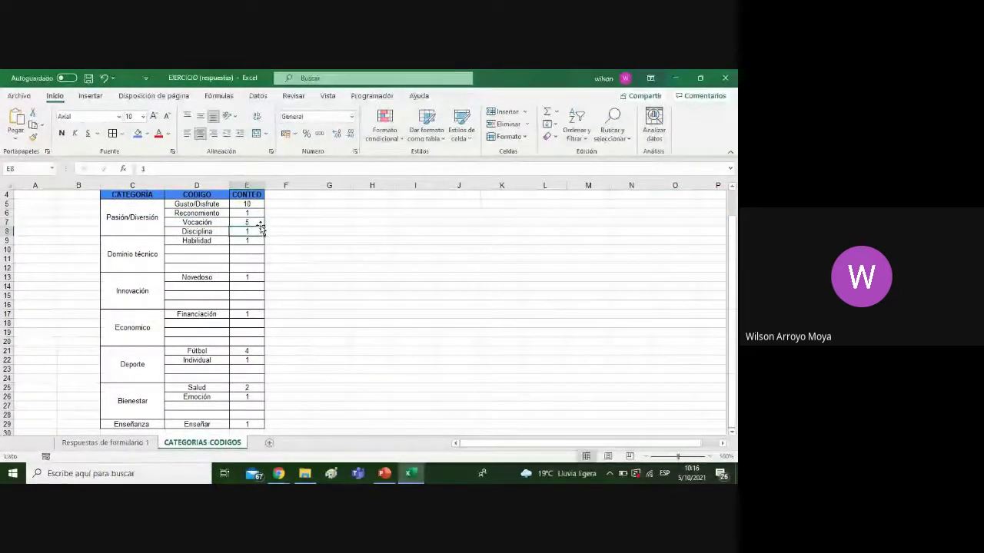
Review the response in B15 of Respuestas de formulario 1, then set the Fútbol count in E21 of CATEGORIAS-CODIGOS to 5
left_click(112, 443)
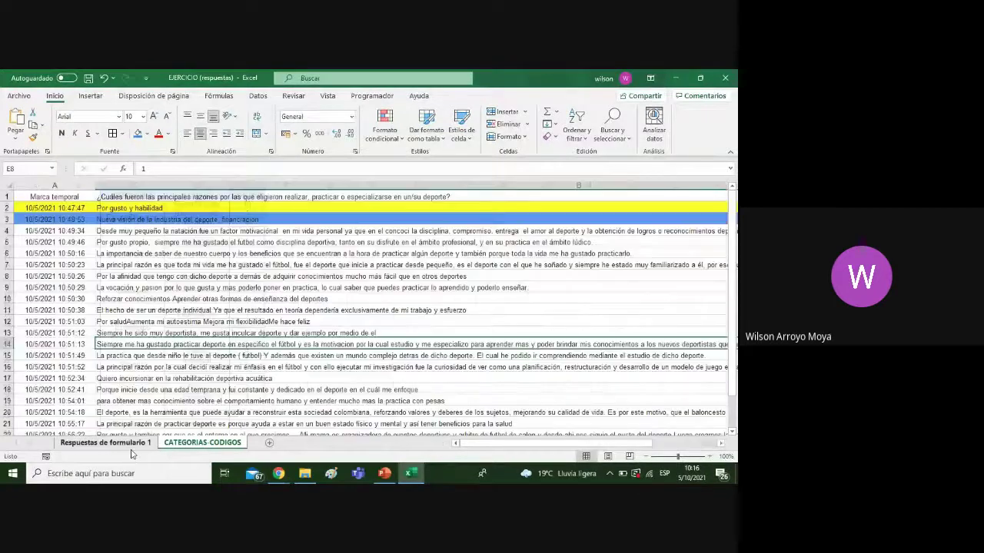
left_click(150, 352)
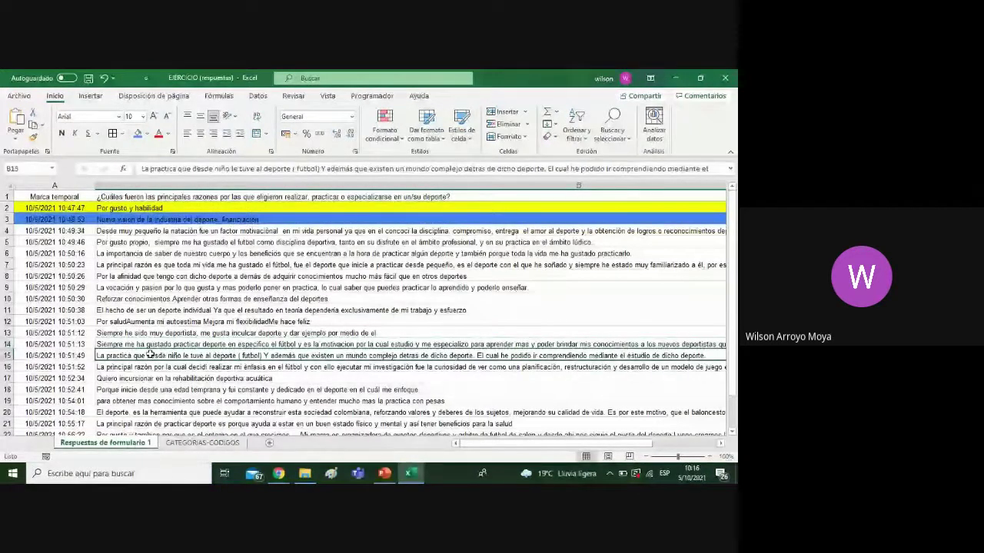
left_click(202, 443)
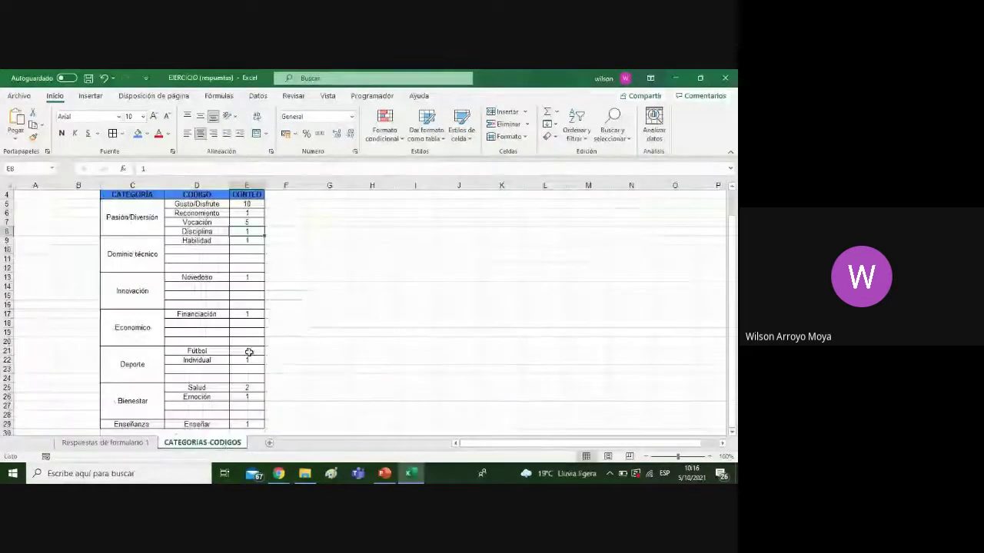
left_click(249, 352)
type("5")
key("Return")
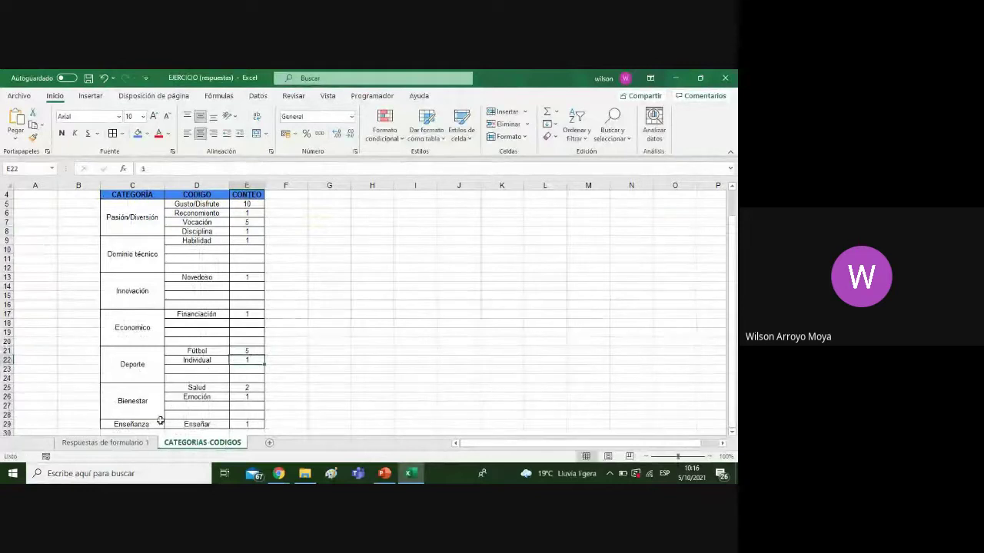
Read the rest of the response in B15, then set the Vocación count in E7 of CATEGORIAS-CODIGOS to 6
left_click(105, 442)
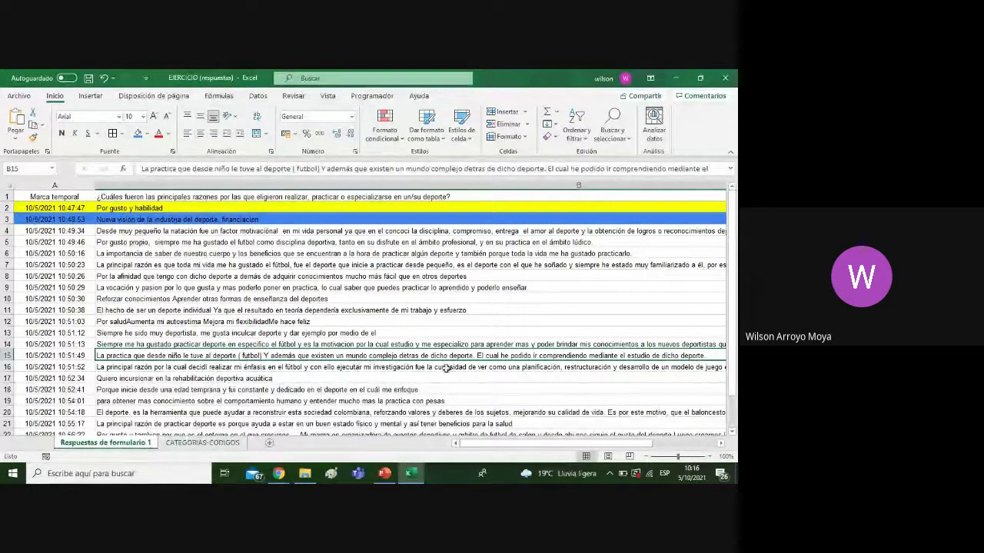
left_click_drag(513, 444, 431, 445)
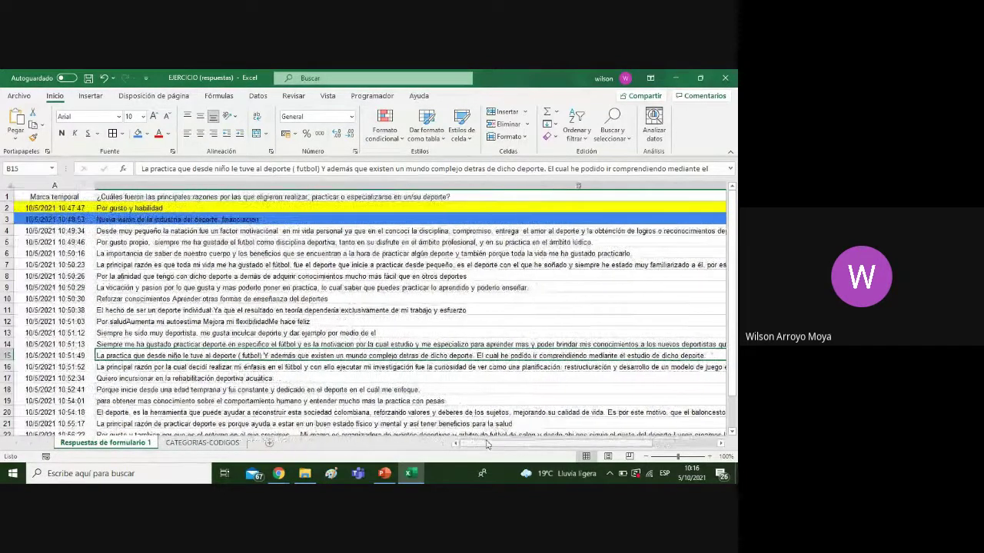
left_click(235, 444)
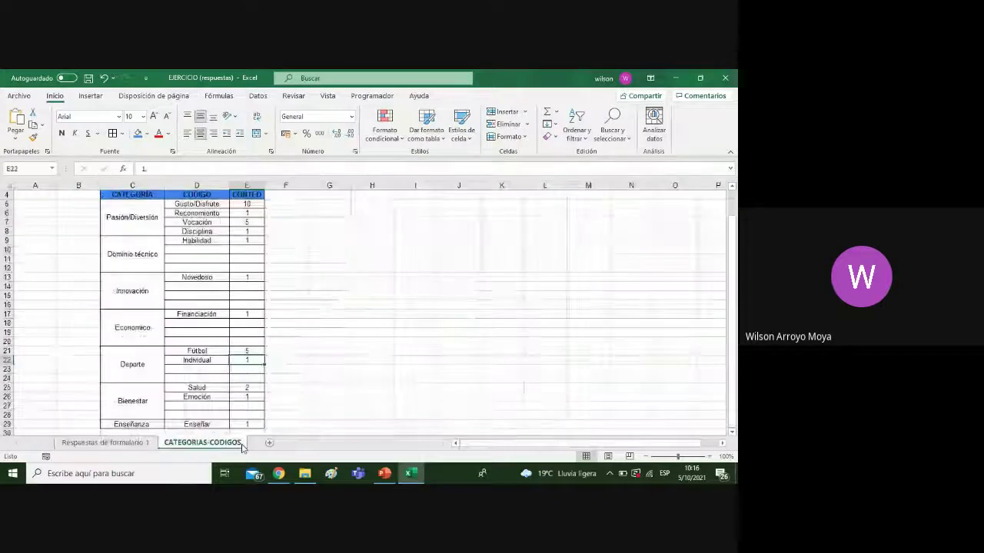
left_click(240, 222)
type("6")
key("Return")
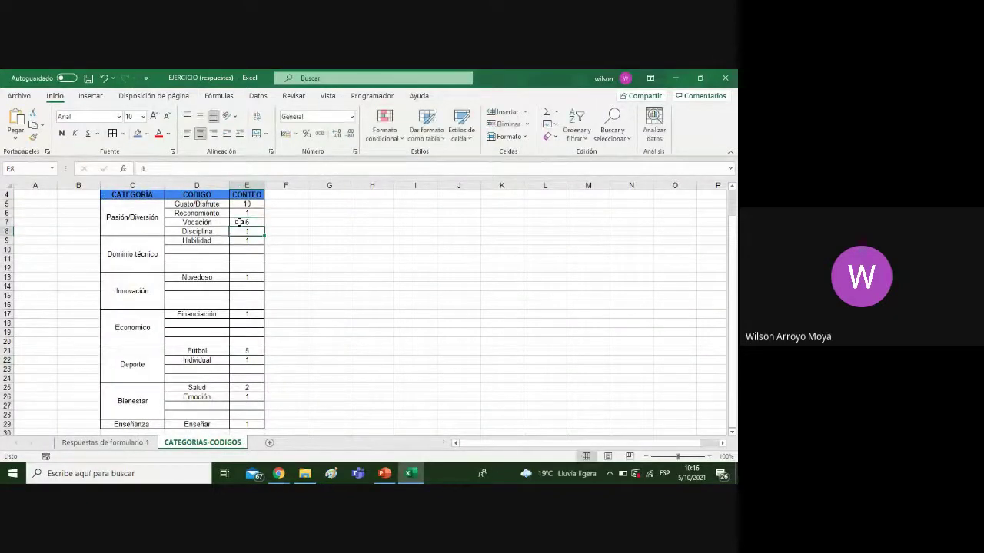
Review the response in B16, then set the Fútbol count in E21 of CATEGORIAS-CODIGOS to 6
left_click(119, 442)
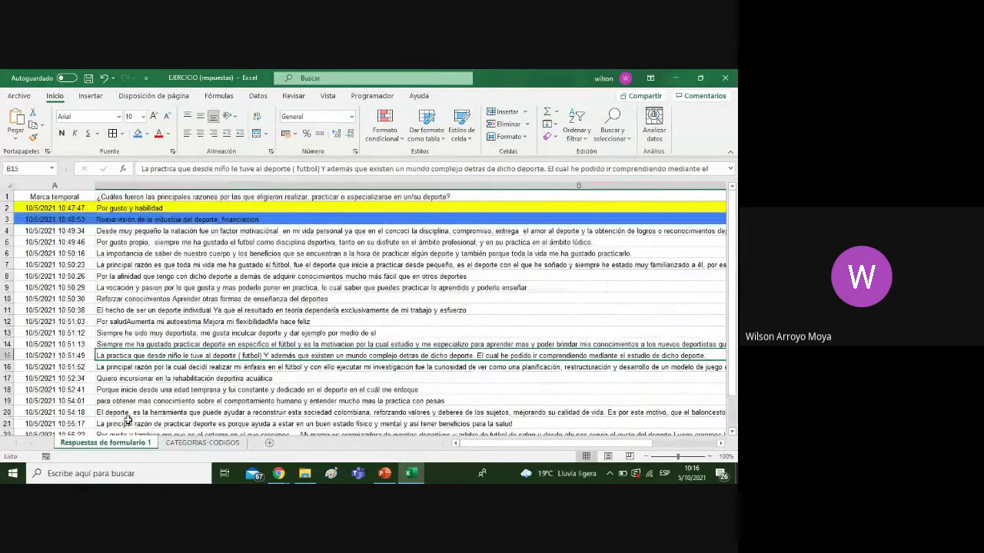
key("Down")
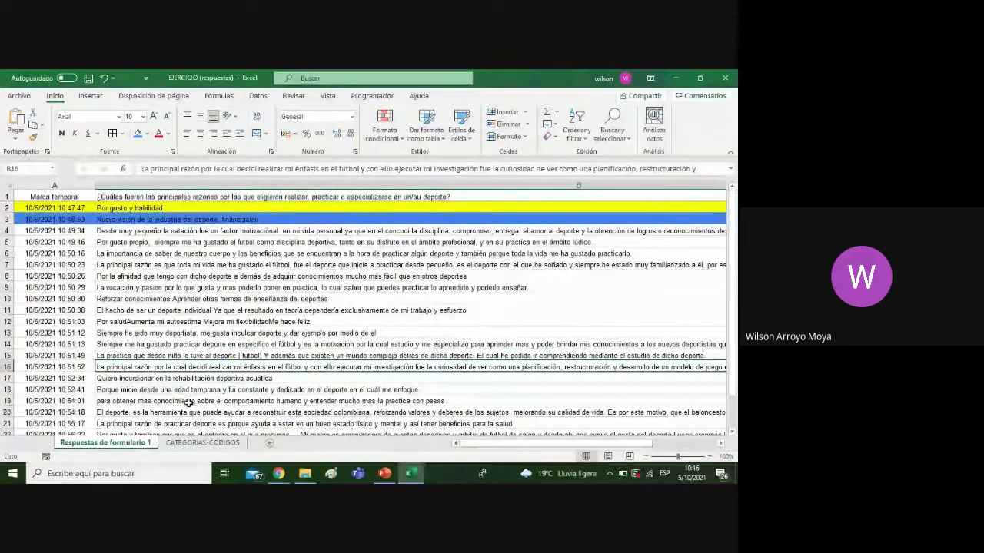
left_click(202, 443)
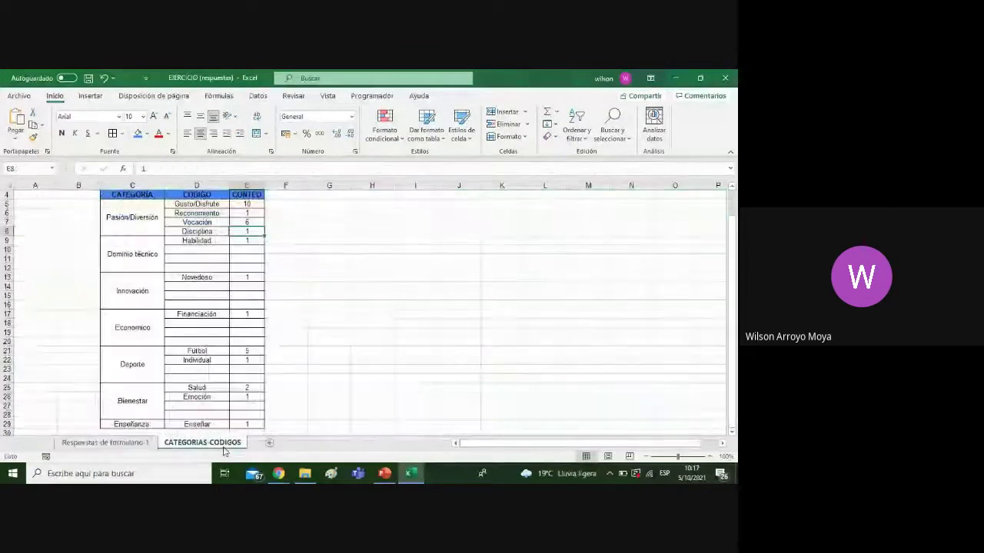
left_click(260, 350)
type("6")
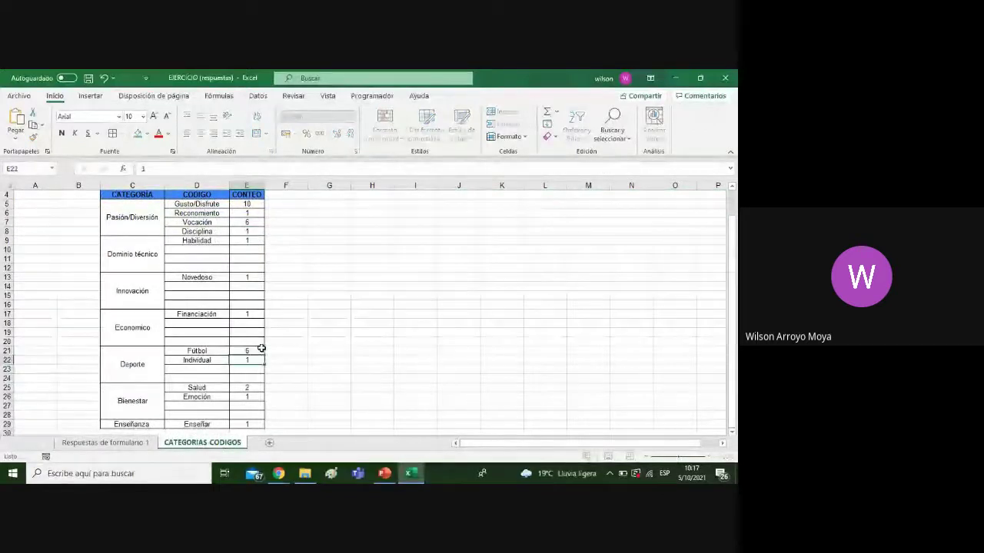
key("Return")
Read the rest of the response in B16, then rename the category in C29 of CATEGORIAS-CODIGOS to Aprendizaje
left_click(115, 443)
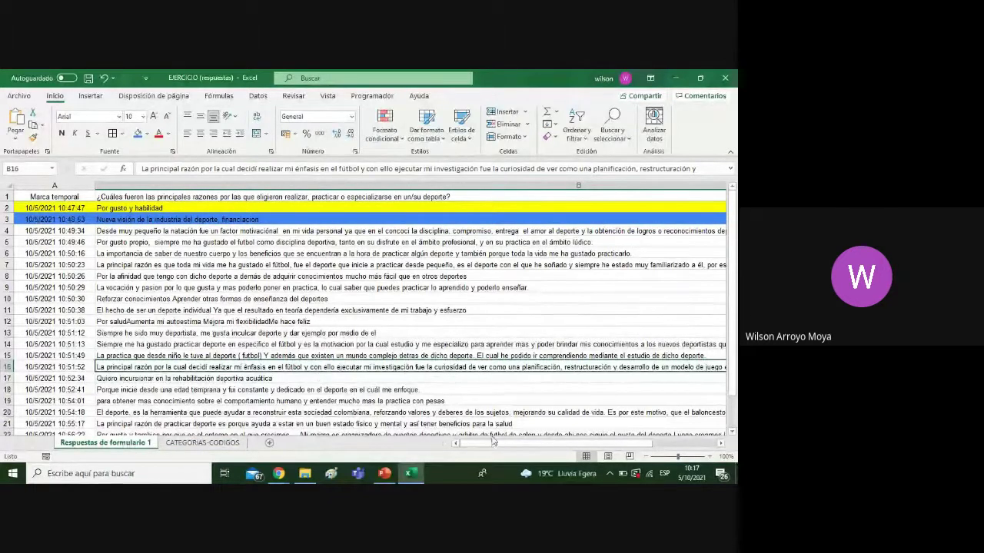
left_click_drag(503, 444, 469, 443)
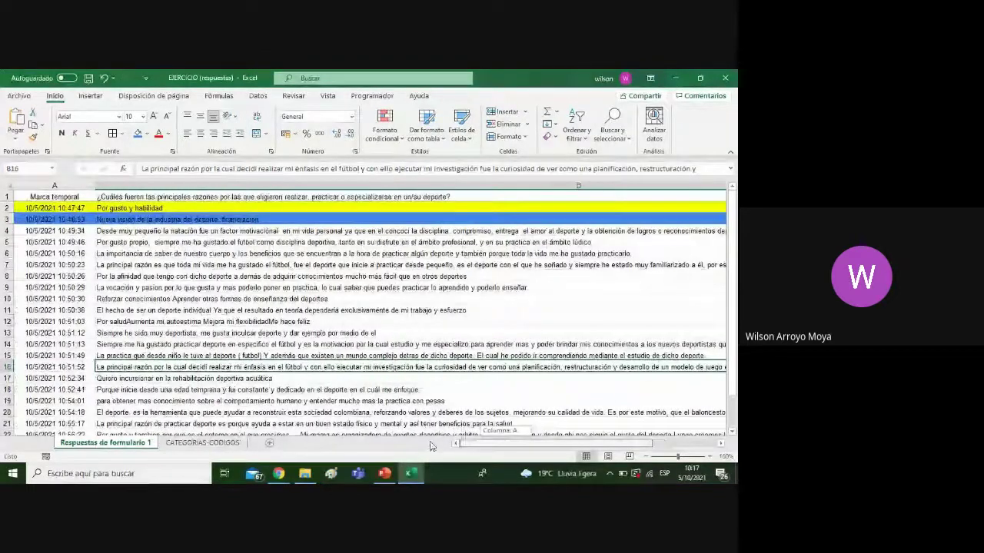
left_click(239, 444)
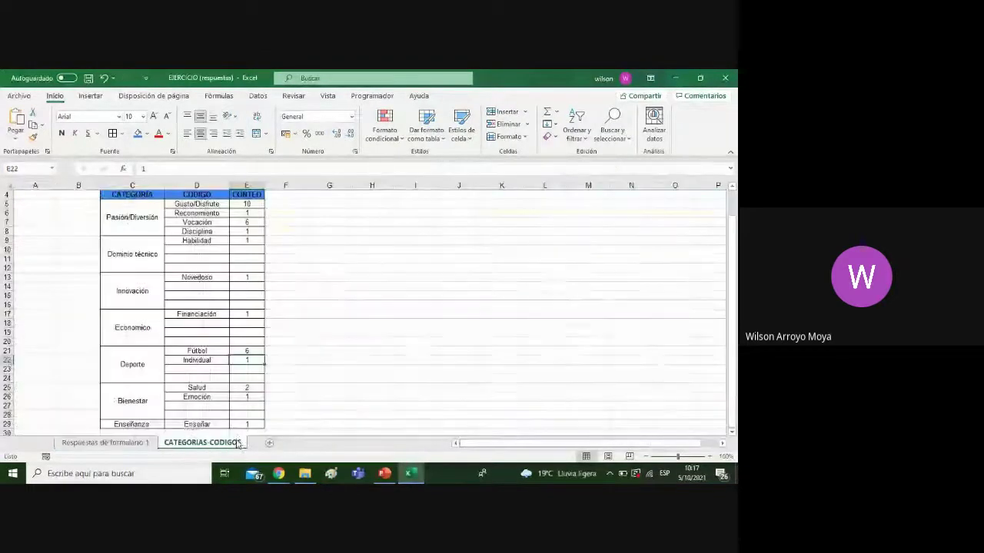
left_click(154, 425)
type("Ap")
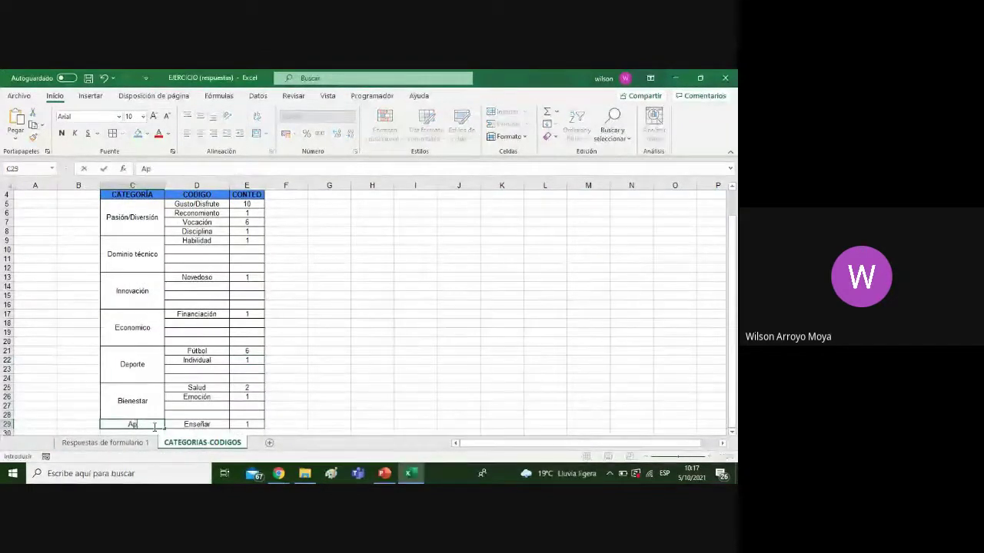
type("rendizaje")
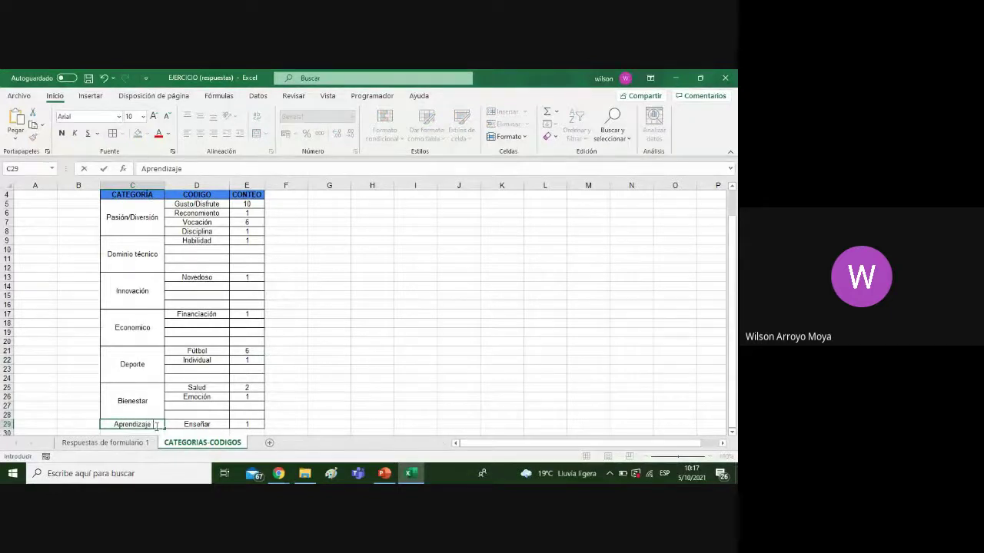
Replace the code in D29 with Aprender and set its count in E29 to 2
left_click(219, 425)
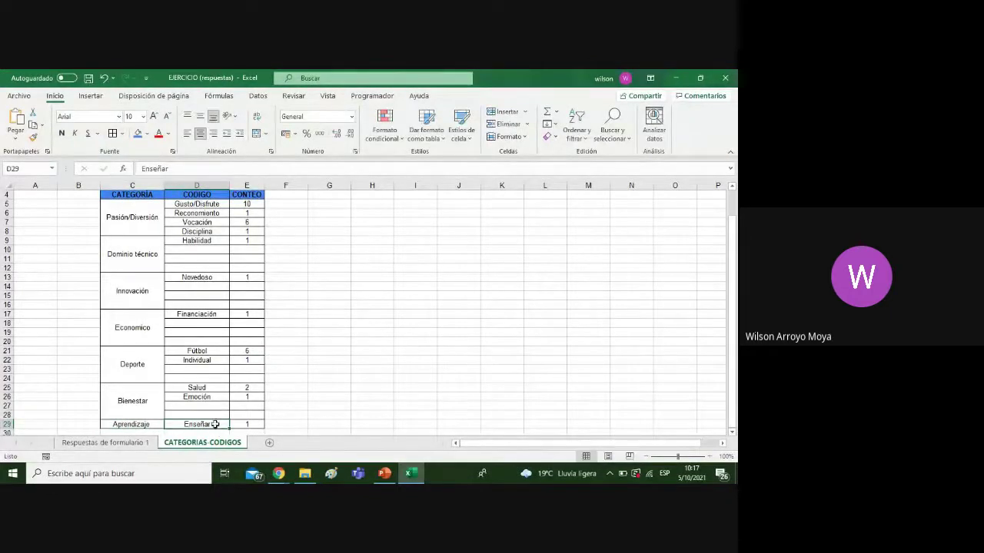
double_click(216, 424)
key("BackSpace")
key("BackSpace")
key("BackSpace")
key("BackSpace")
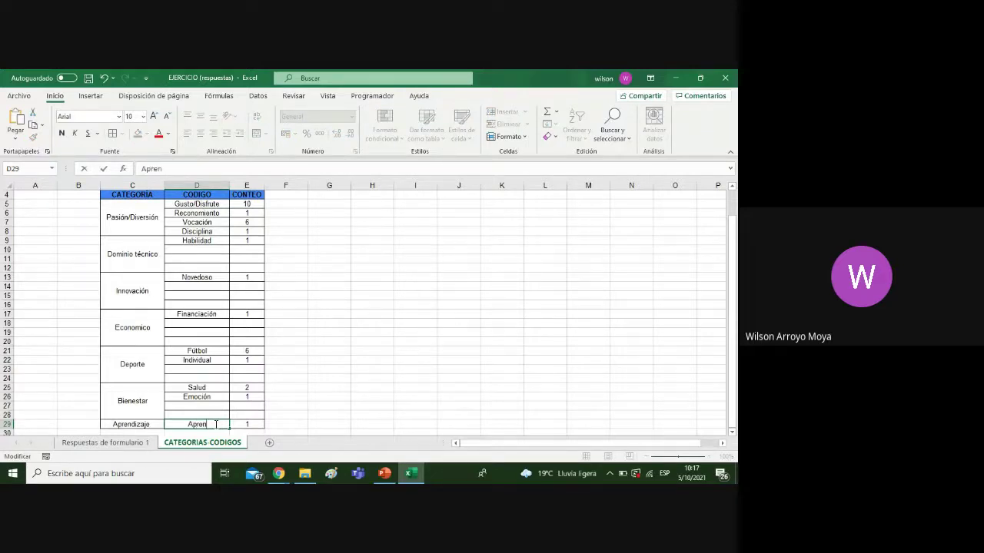
type("Aprender")
left_click(249, 422)
type("2")
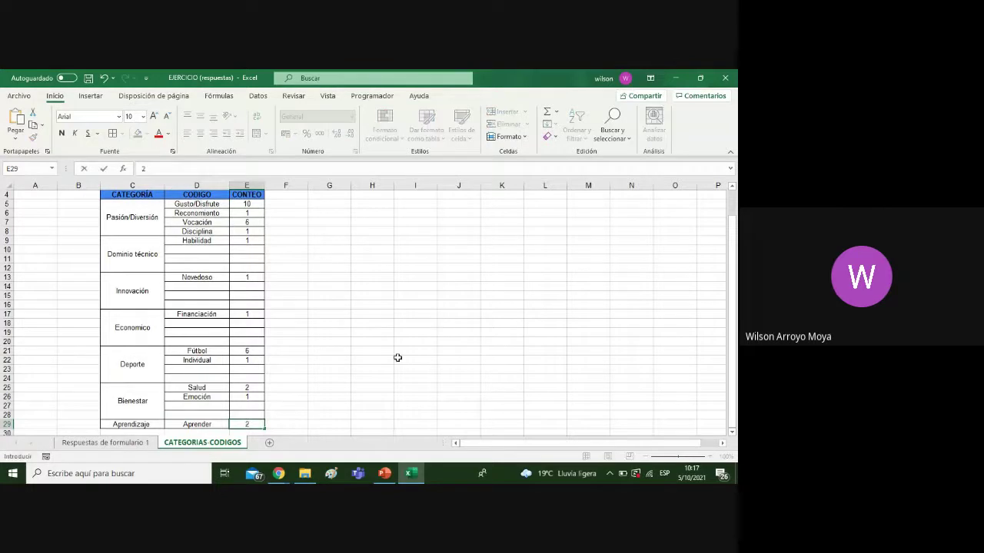
left_click(397, 358)
left_click(257, 220)
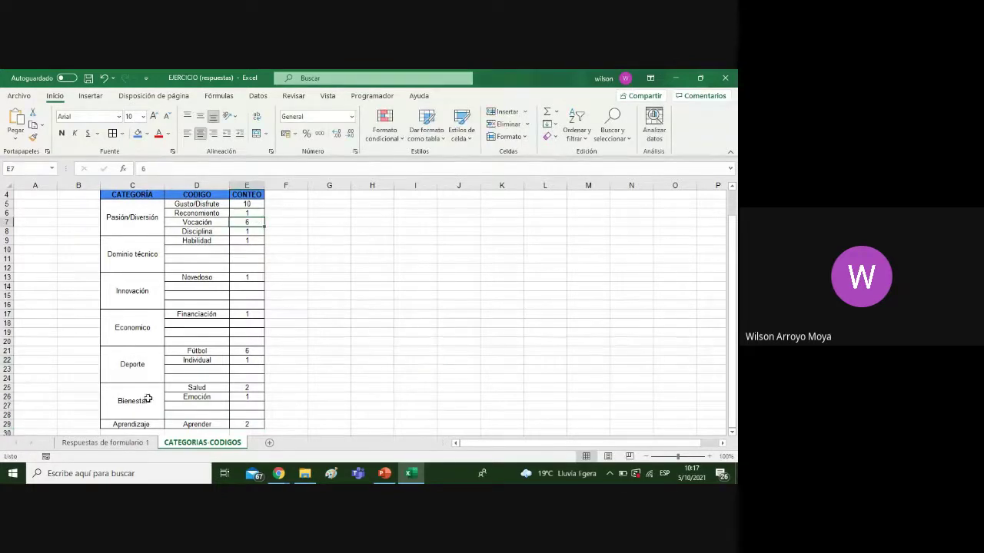
Review the response in B17, then add the code Acuatico in D23 under Deporte with a count of 1 in E23
left_click(105, 443)
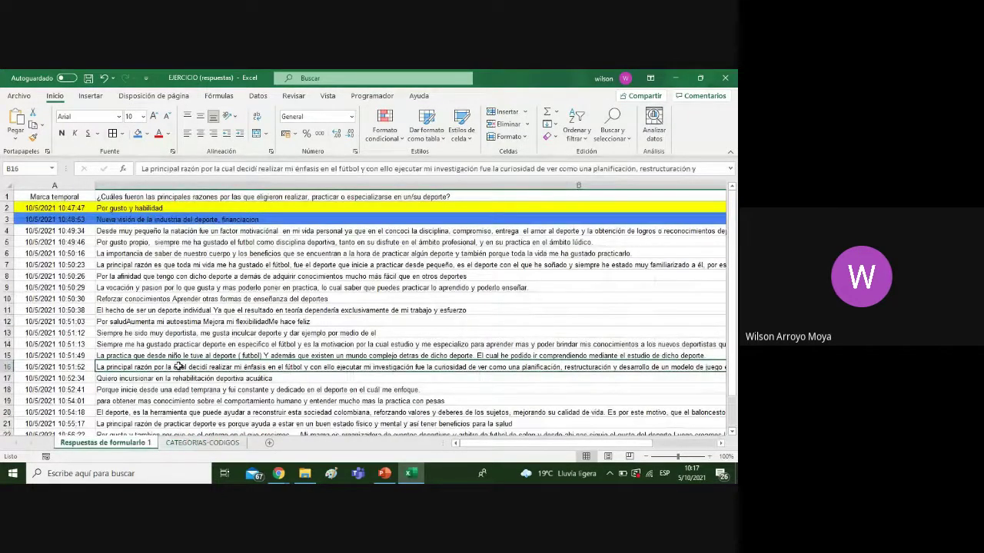
left_click(284, 377)
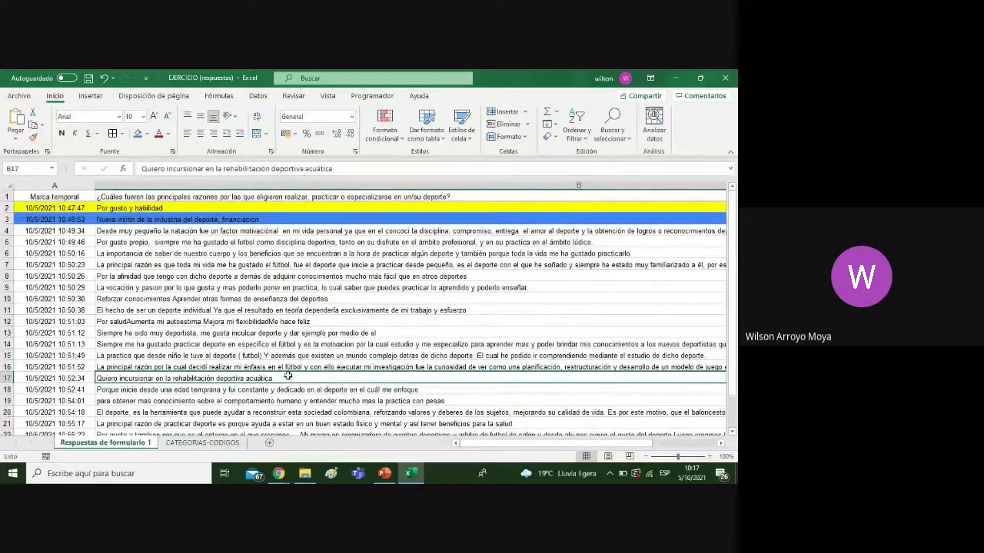
left_click(227, 445)
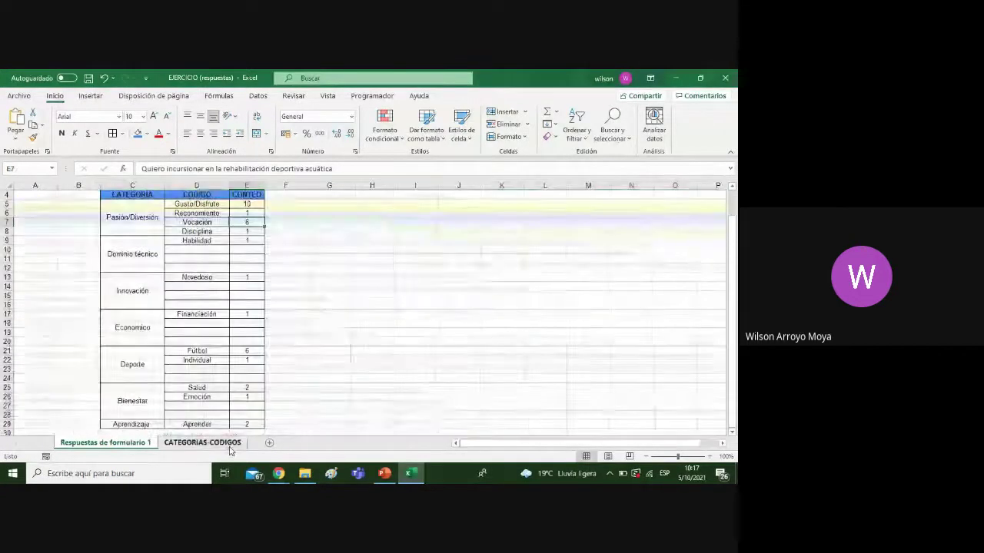
left_click(219, 370)
type("A")
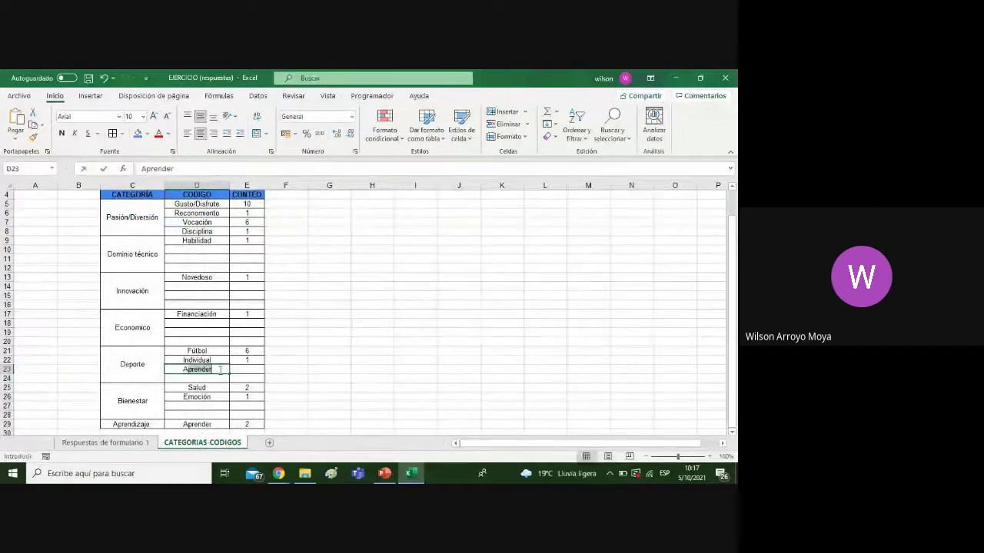
type("cuatico")
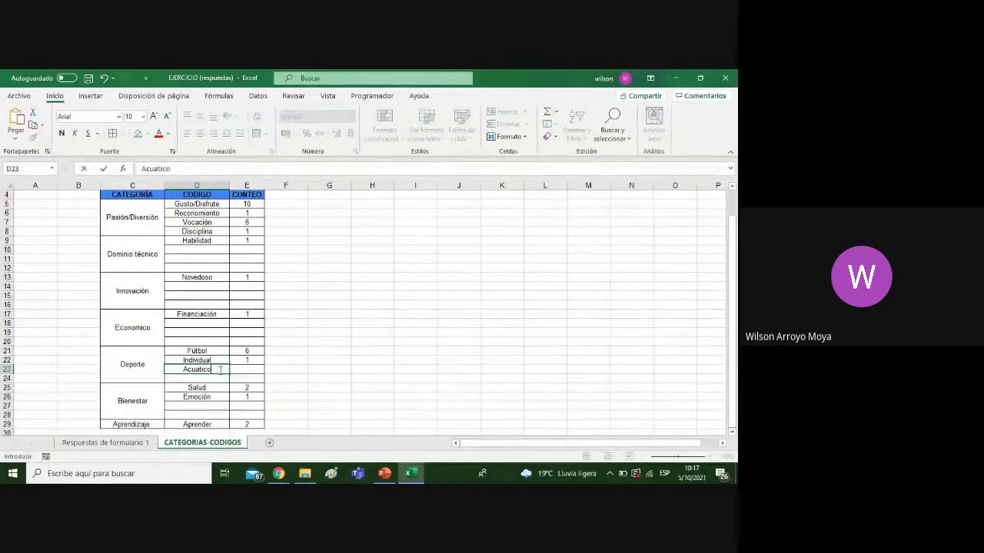
key("Tab")
type("1")
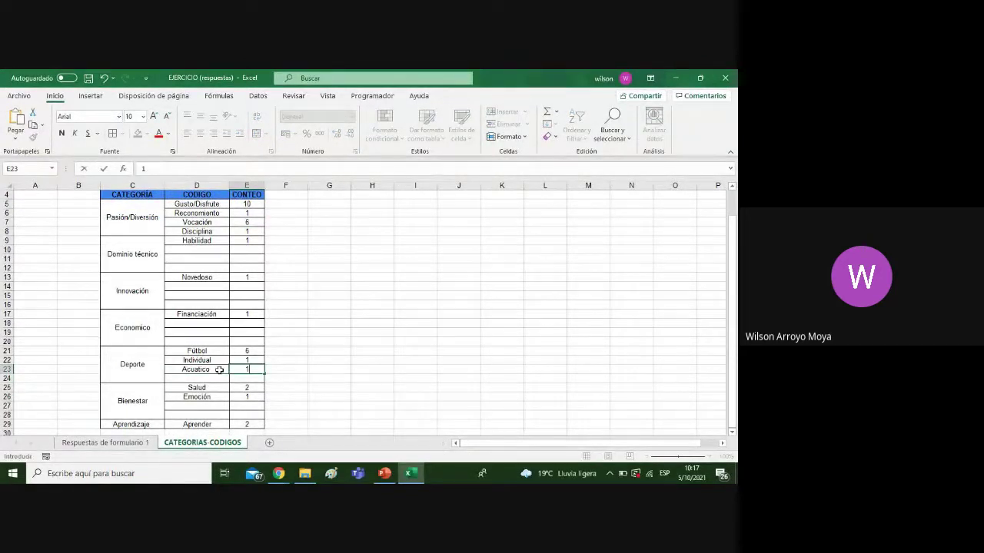
key("Tab")
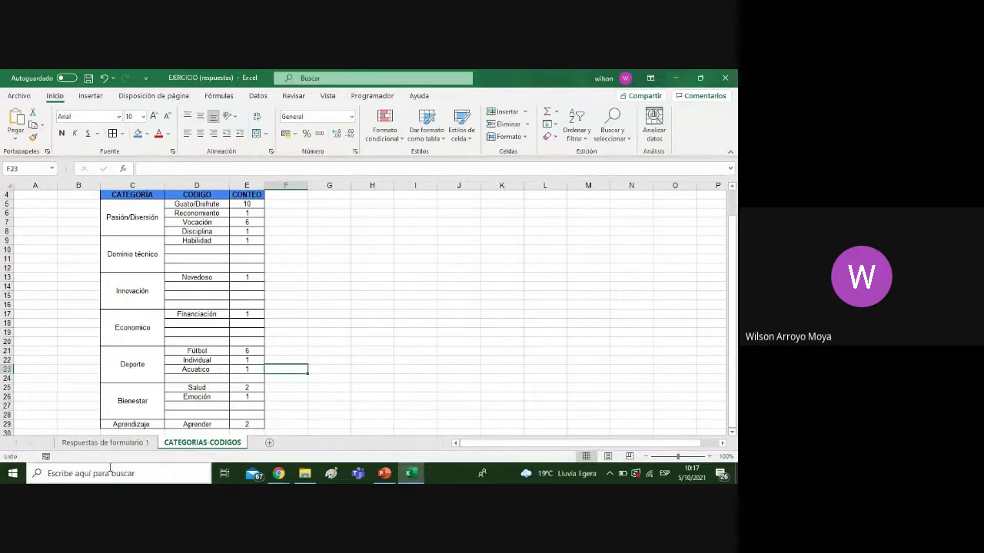
Recheck the response in B17, set the Aprender count in E29 to 3, and go to the response in B18
left_click(125, 444)
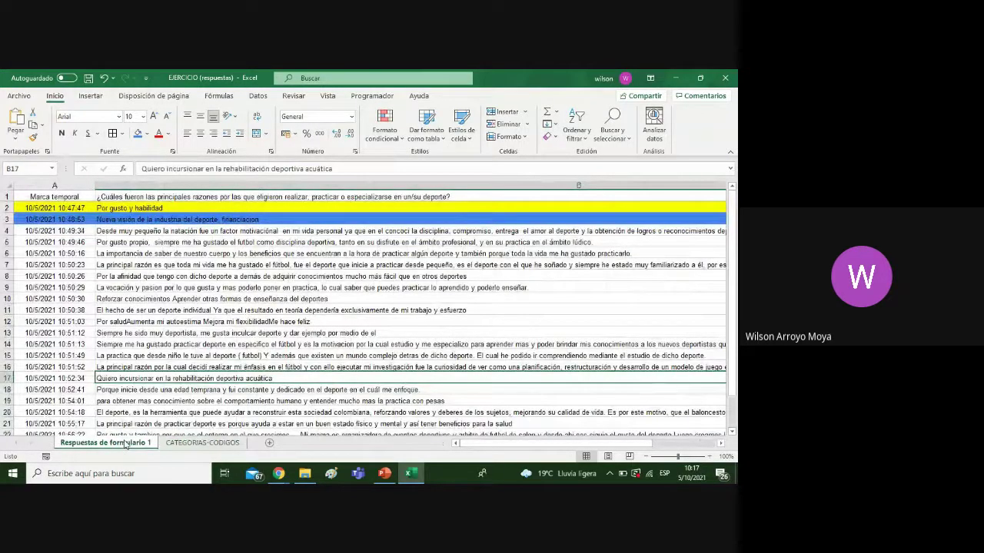
left_click(231, 444)
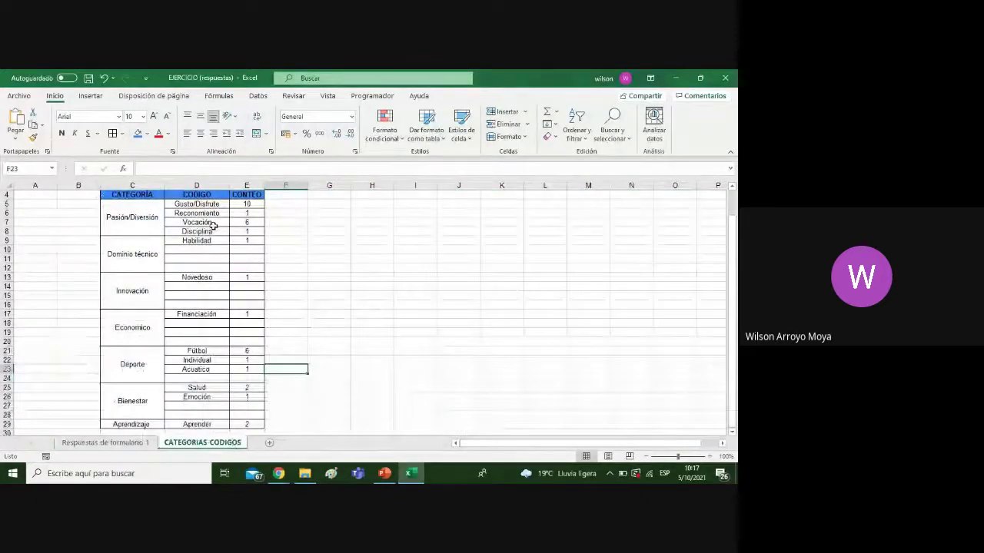
left_click(240, 424)
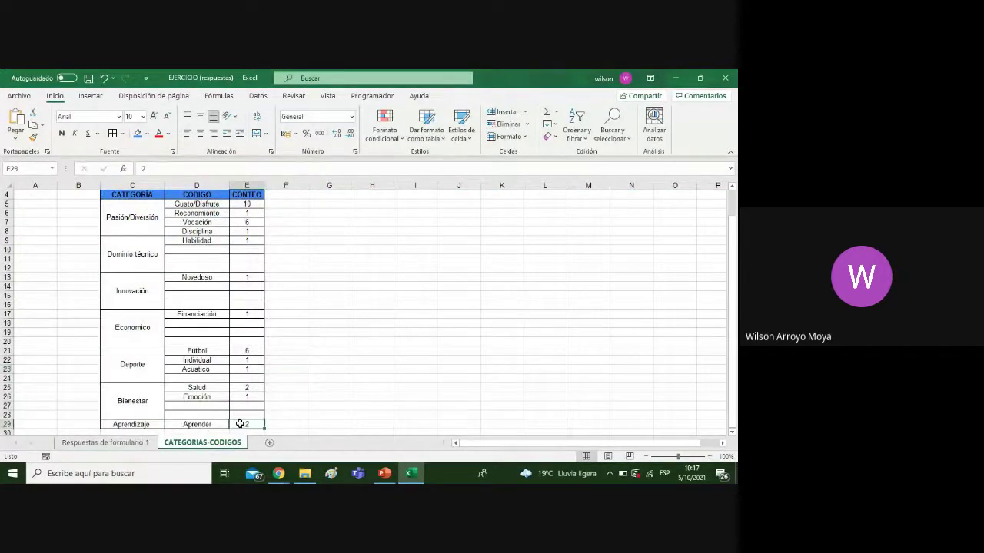
type("3")
key("Return")
left_click(146, 445)
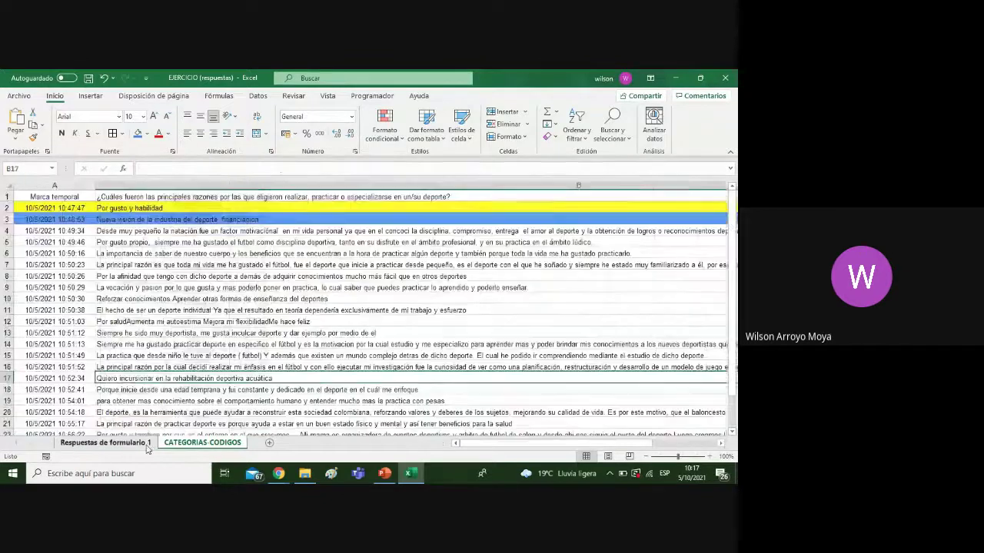
key("Down")
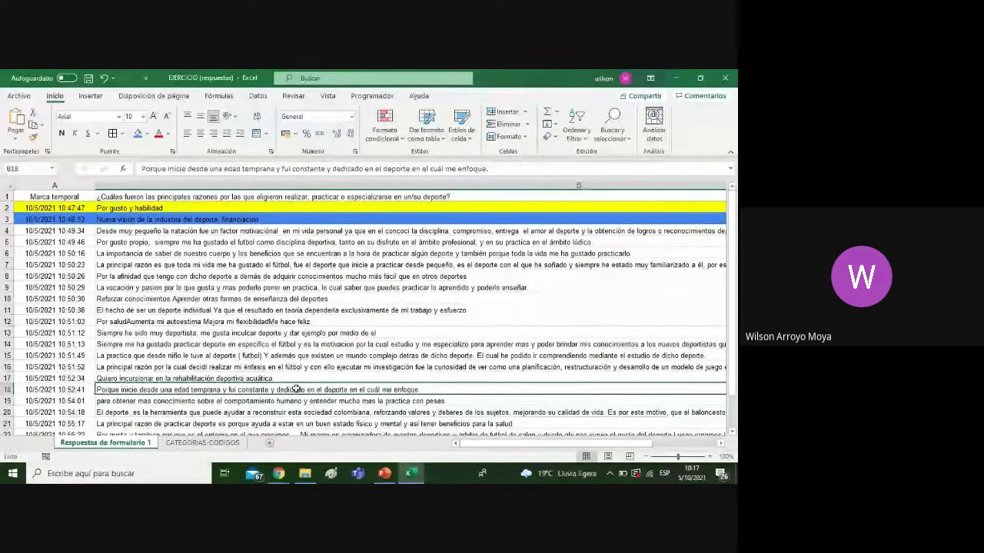
In CATEGORIAS-CODIGOS, set the Disciplina count in E8 to 2 and the Gusto/Disfrute count in E5 to 11
left_click(205, 443)
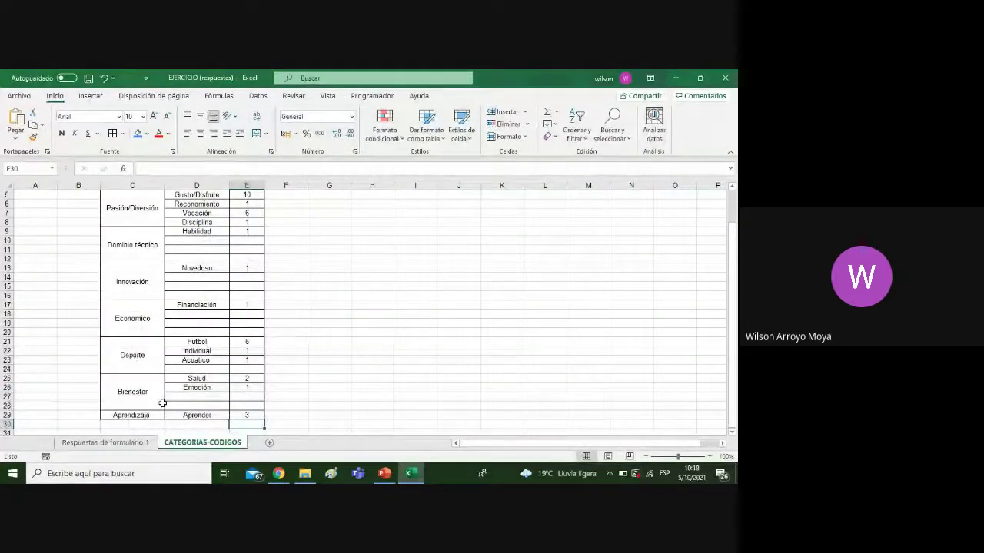
left_click(240, 212)
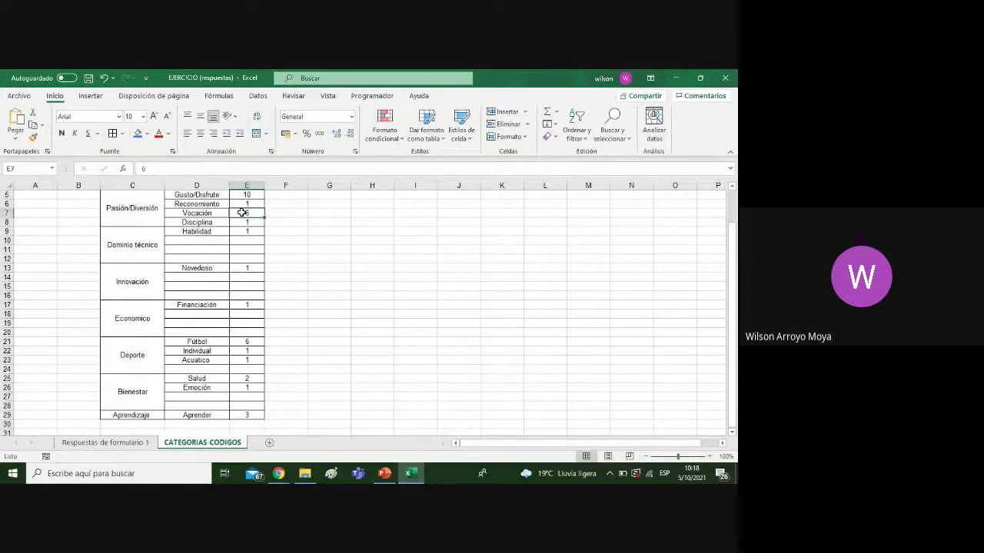
left_click(242, 221)
type("2")
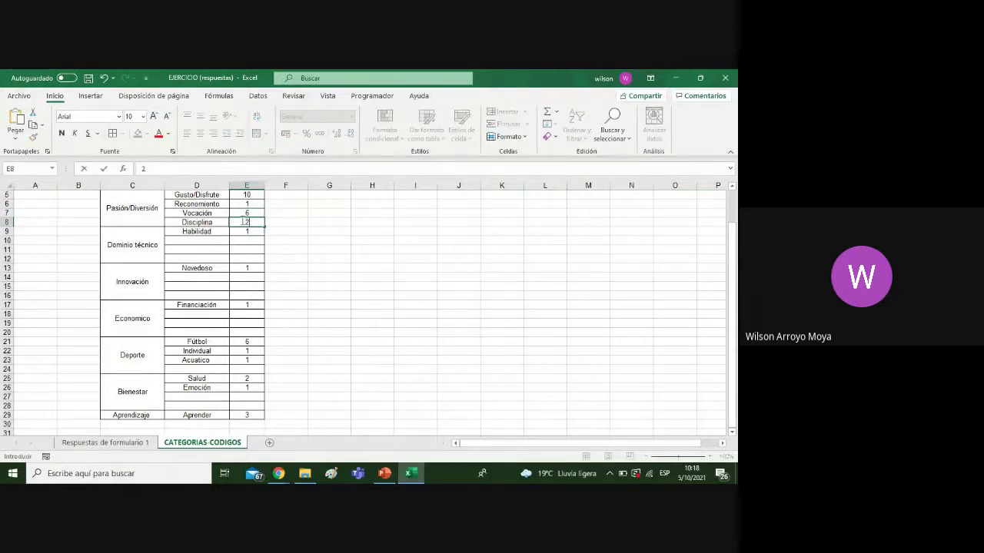
left_click(376, 282)
left_click(244, 195)
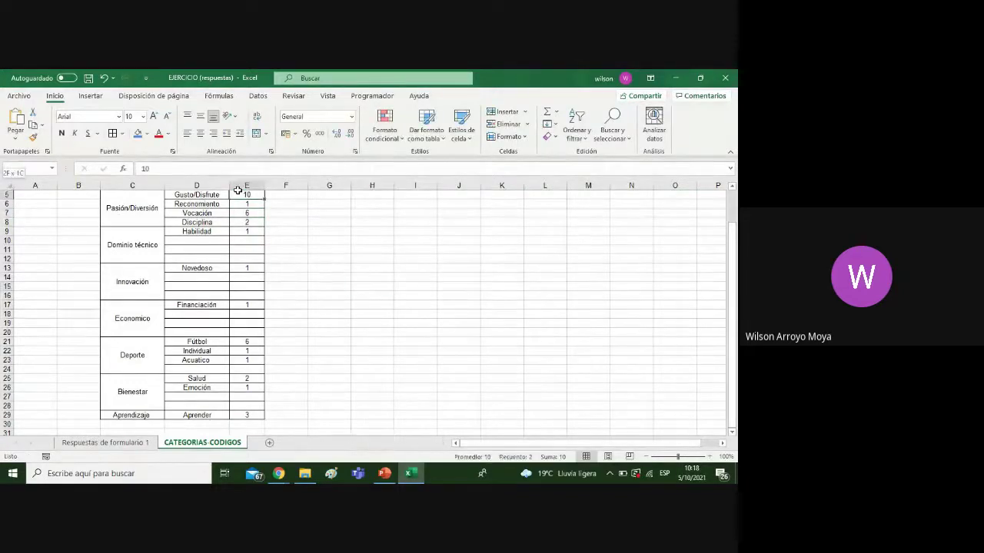
type("11")
key("Up")
key("shift+Down")
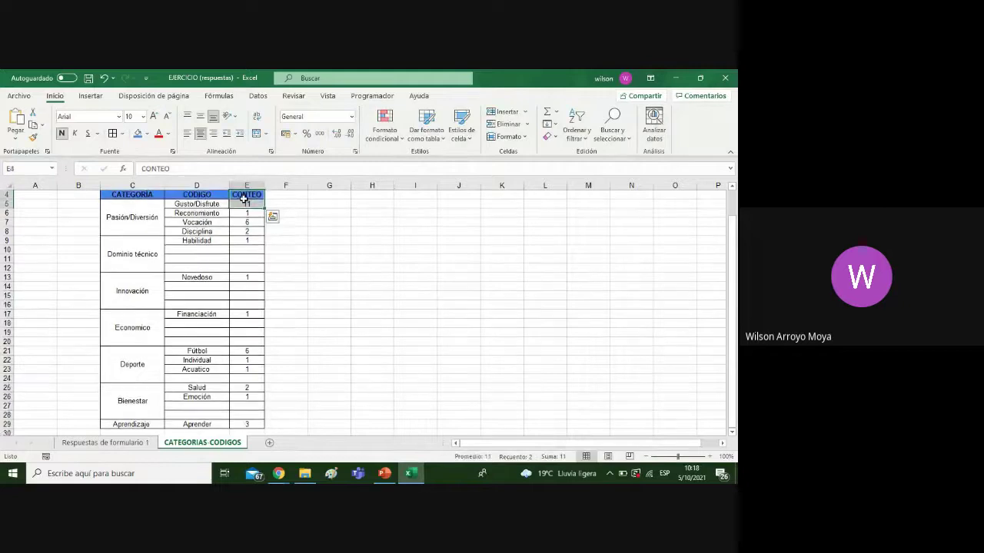
left_click(324, 367)
Add the category Especialización temprana in C30 below Aprendizaje and autofit column C to its text
left_click(140, 431)
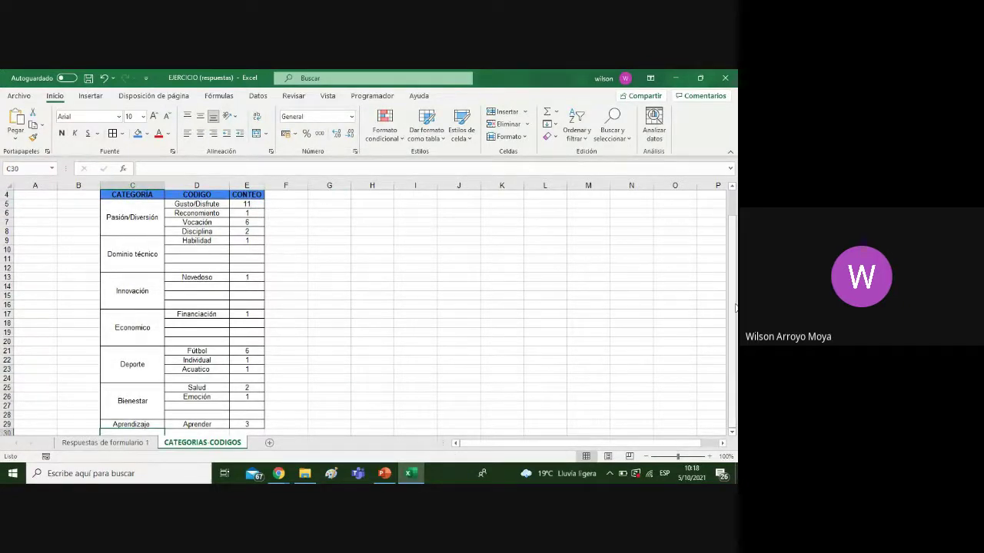
type("E")
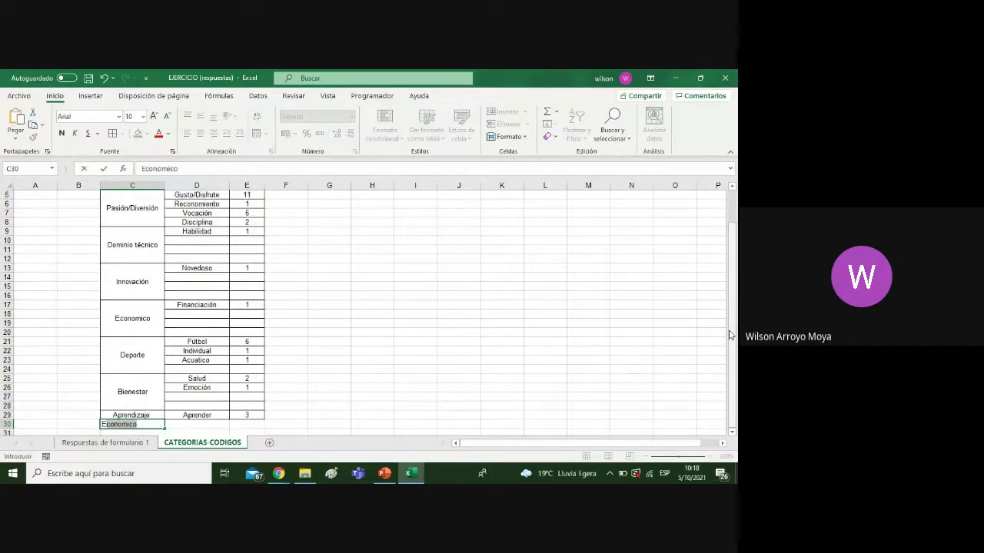
type("specialización temprana")
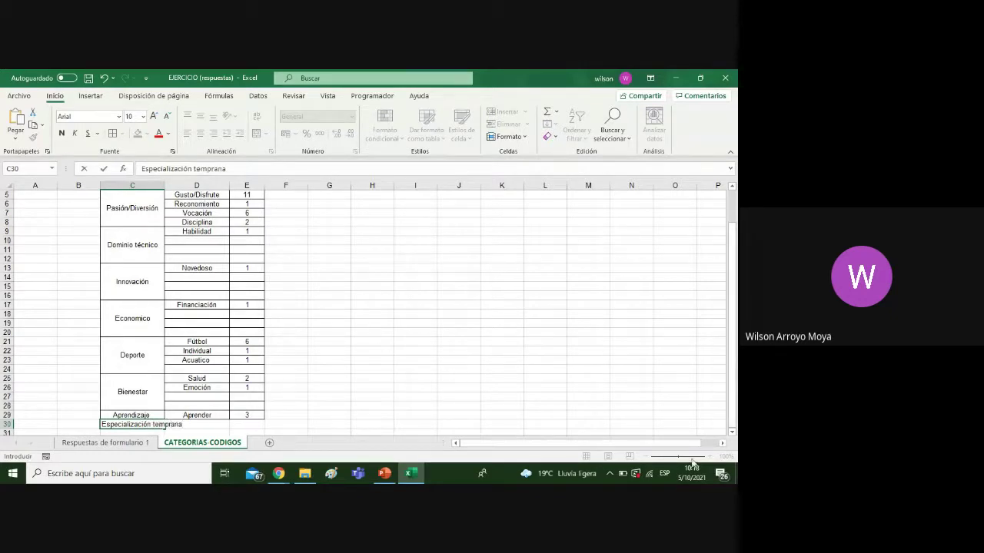
left_click(532, 430)
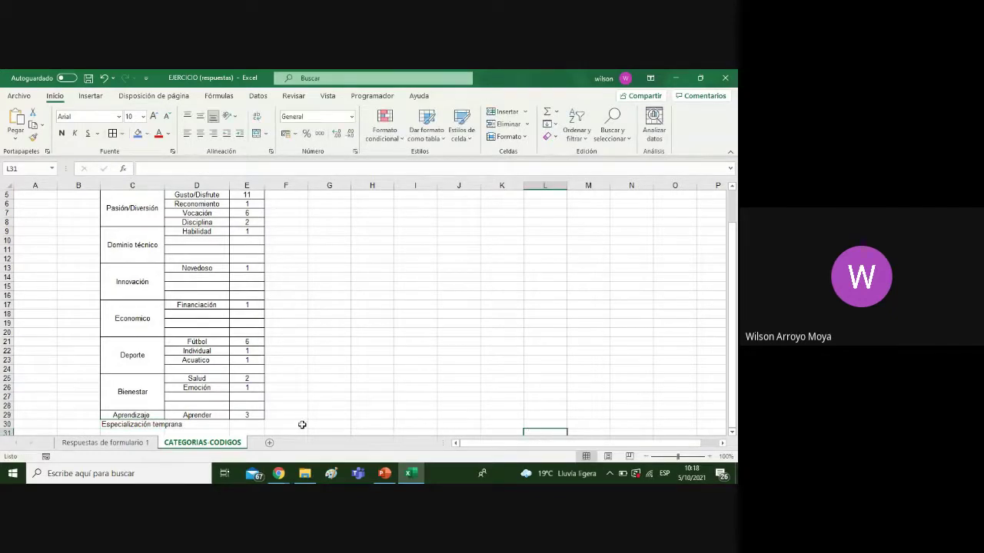
left_click(262, 424)
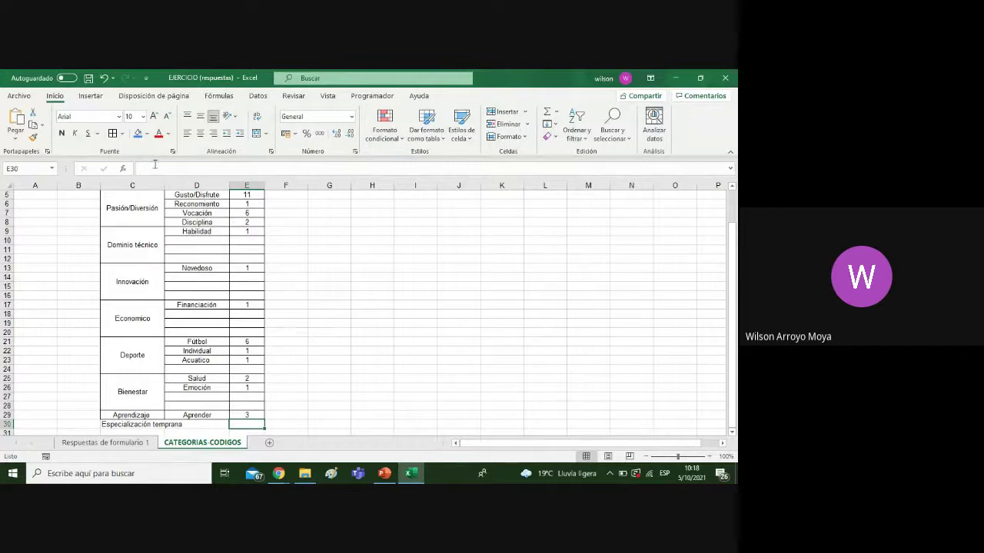
double_click(164, 183)
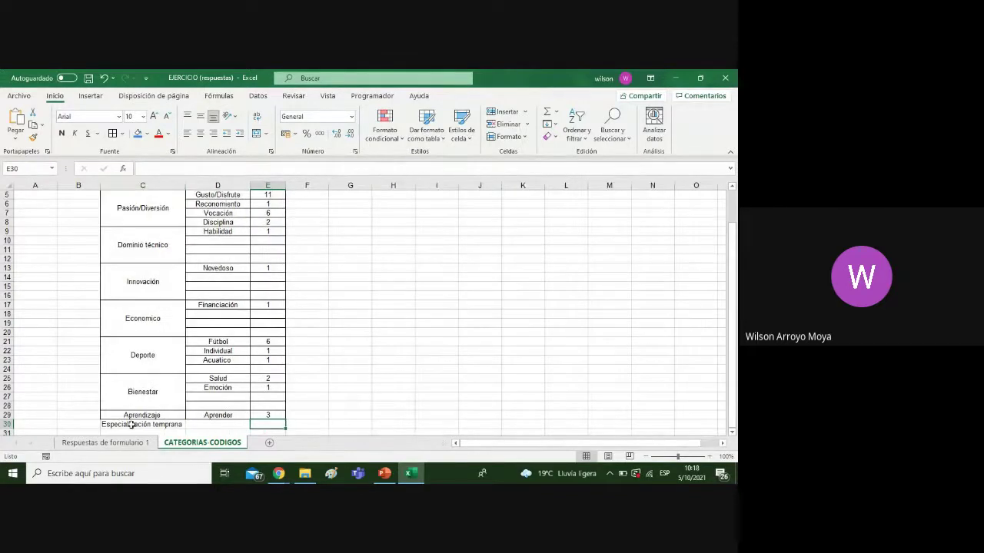
Apply all borders to the new table row, covering cells C30 through E30
left_click(131, 425)
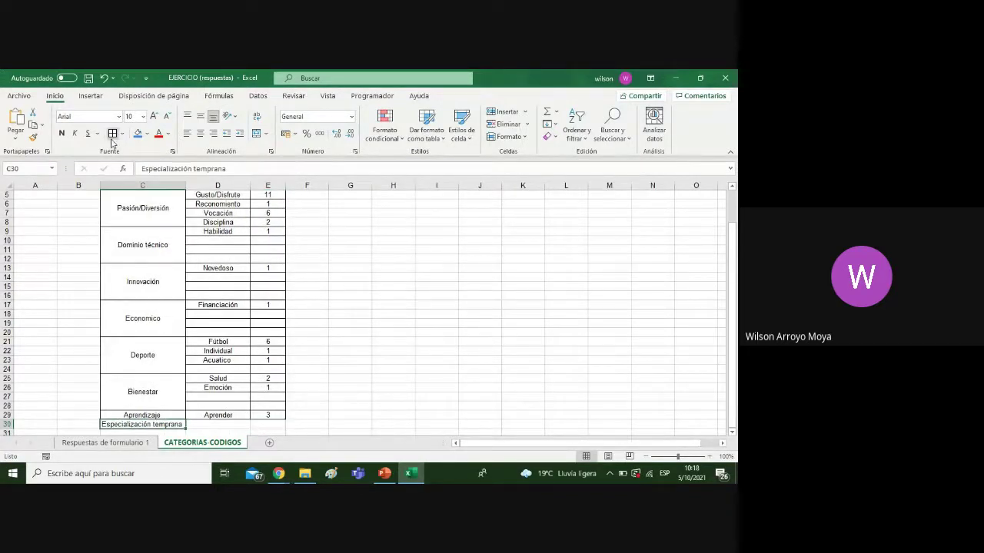
left_click(264, 430)
left_click_drag(269, 425, 224, 427)
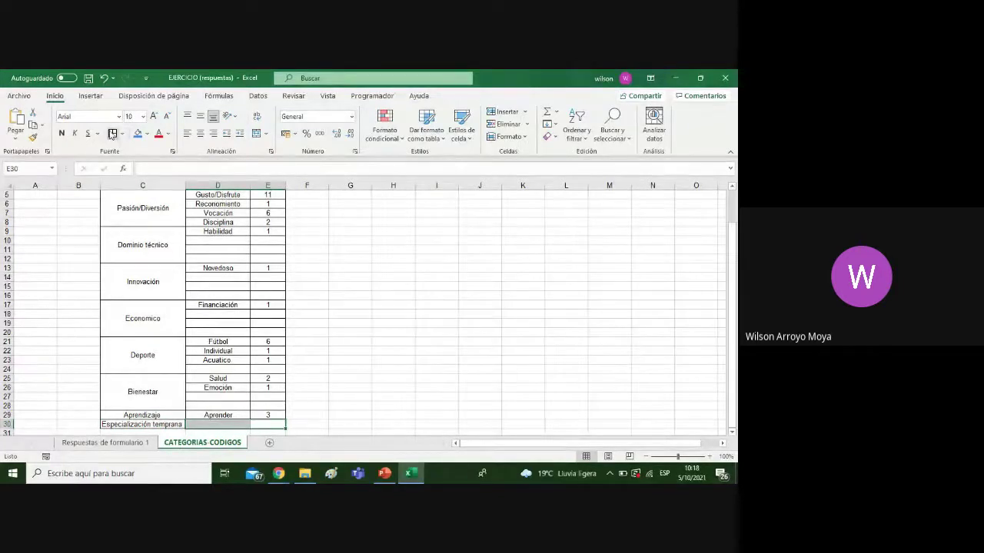
left_click(112, 134)
left_click(323, 360)
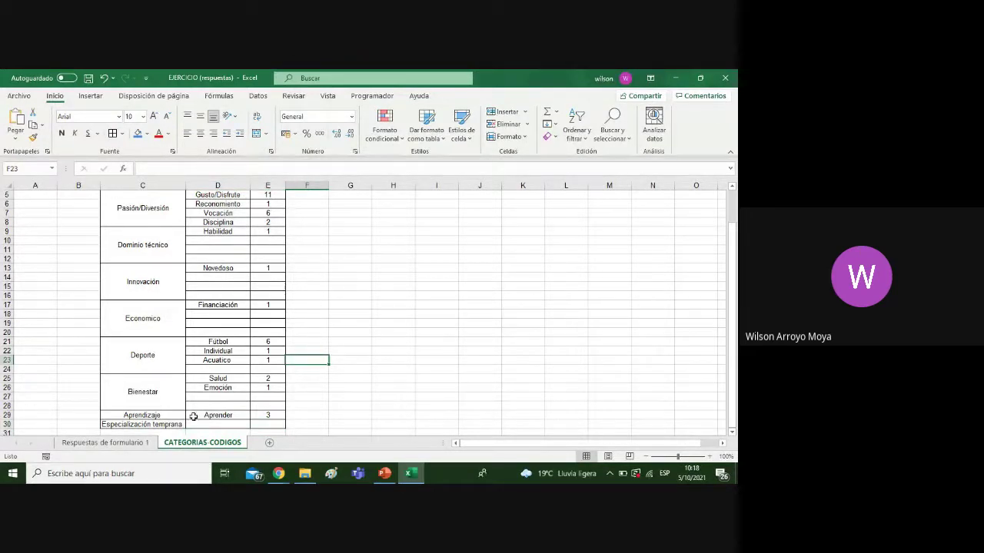
left_click(144, 443)
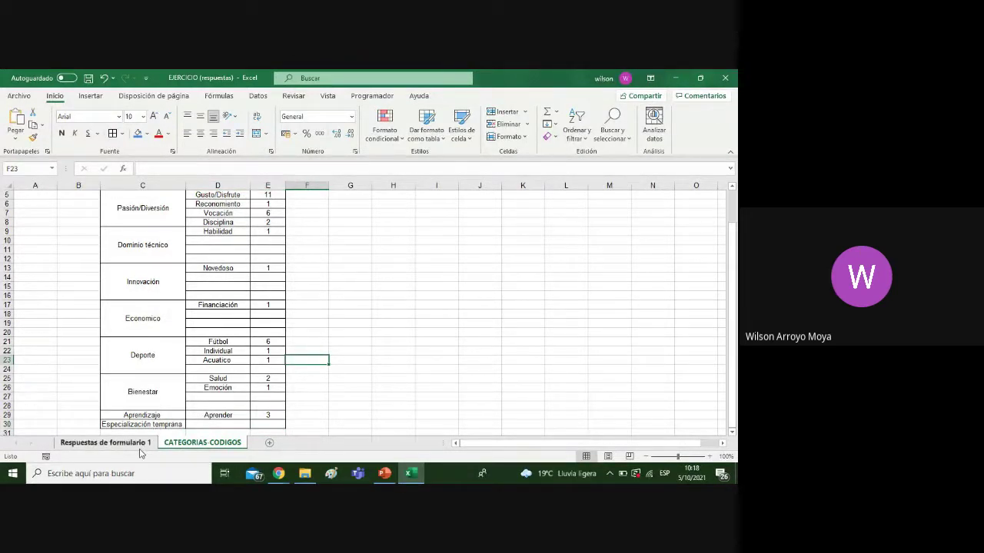
Enter the label CULTURAL in F5 beside the Gusto/Disfrute count and center it horizontally
left_click(206, 197)
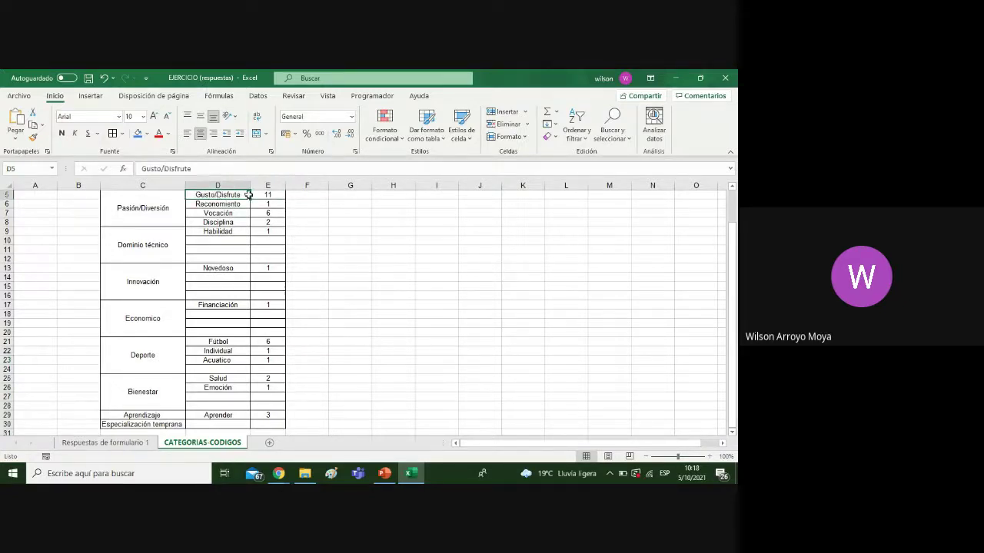
left_click(300, 194)
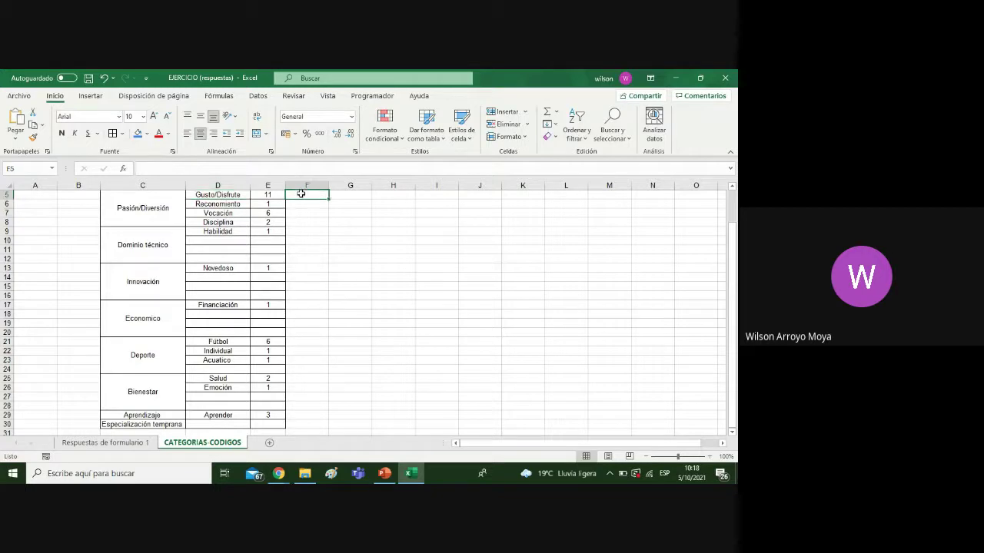
type("CUL")
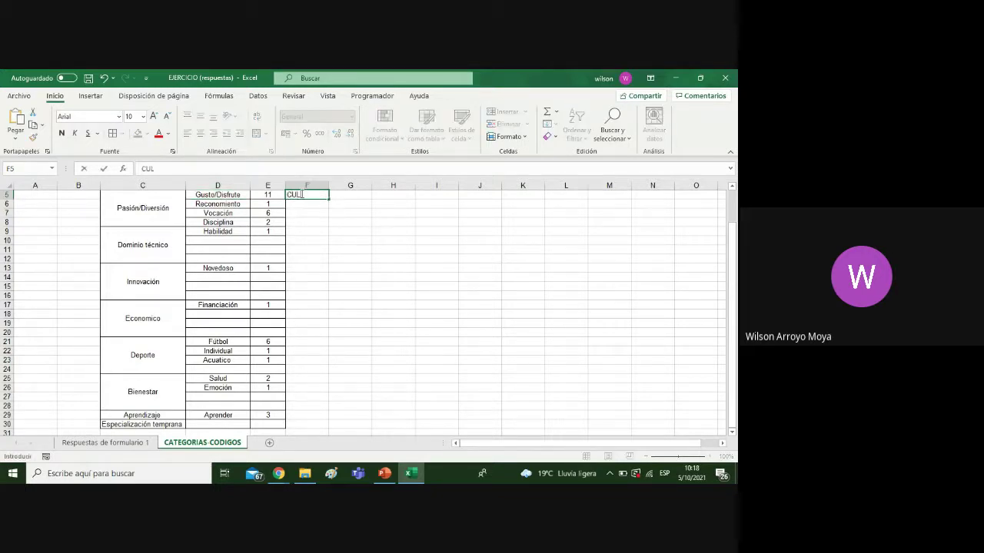
type("TURAL")
left_click(378, 264)
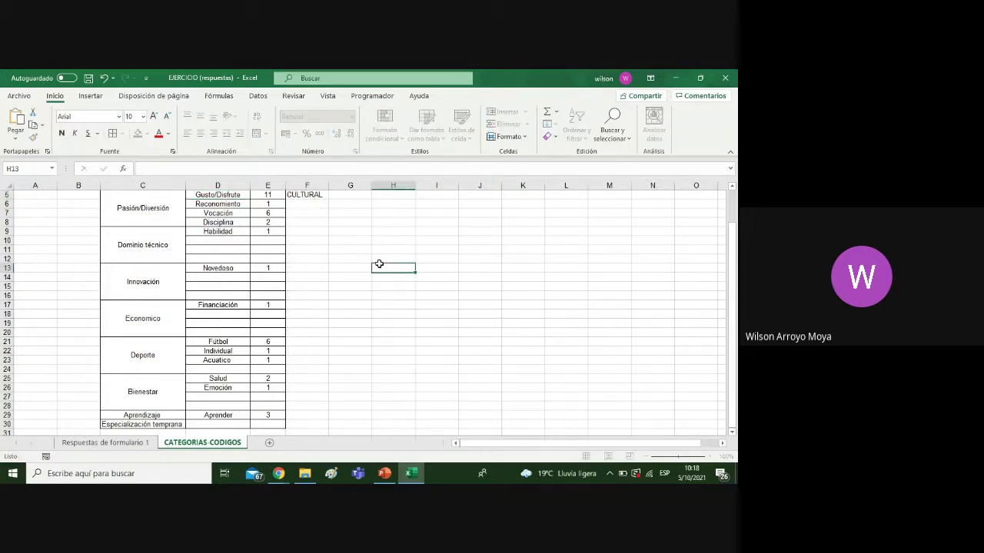
left_click(325, 195)
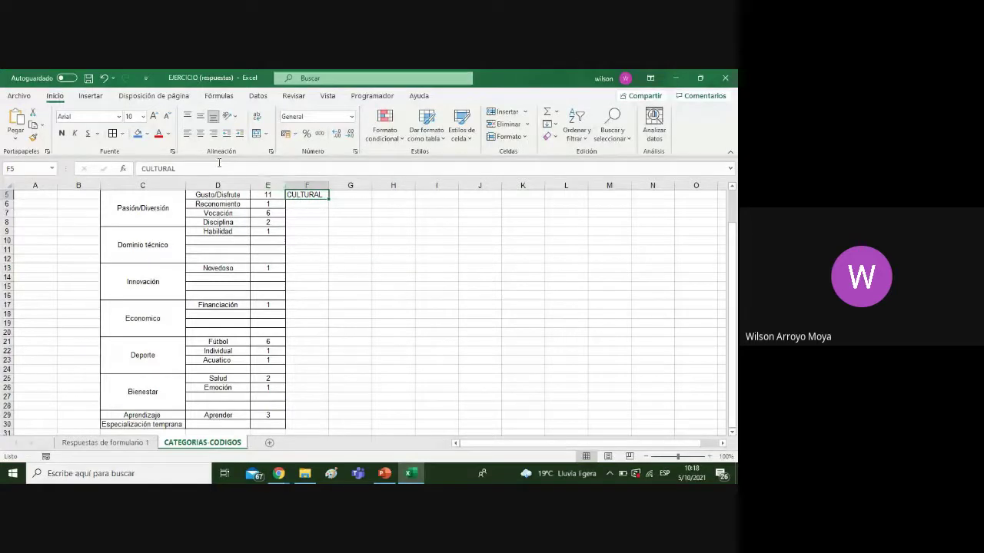
left_click(200, 133)
left_click(404, 295)
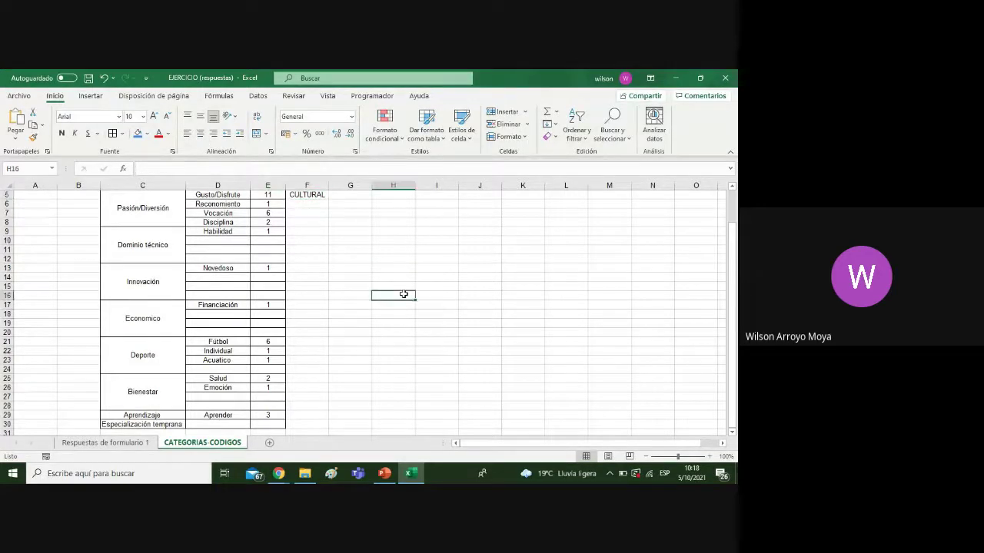
Review the response in B19, then add the code Halterofilia in D24 under Deporte with a count of 1 in E24
left_click(138, 444)
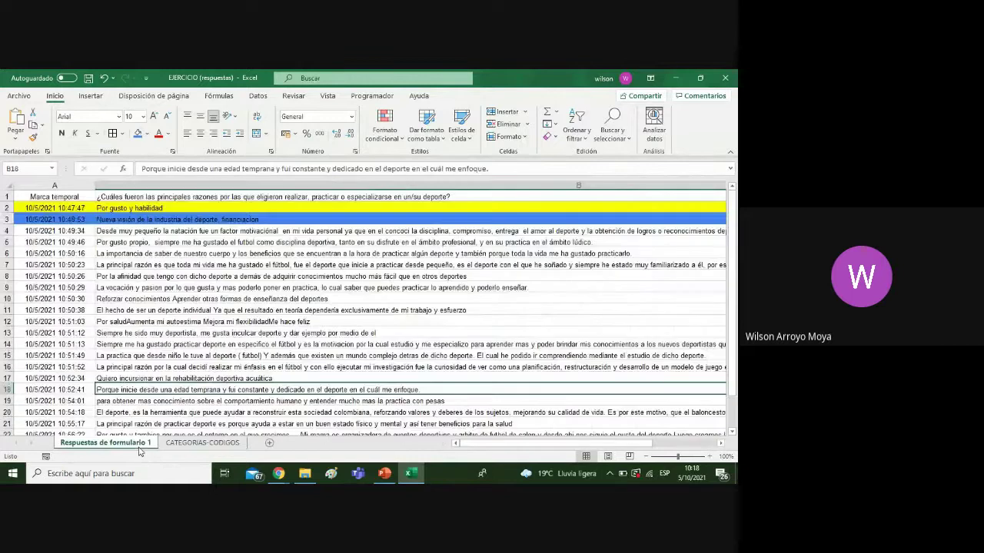
left_click(151, 400)
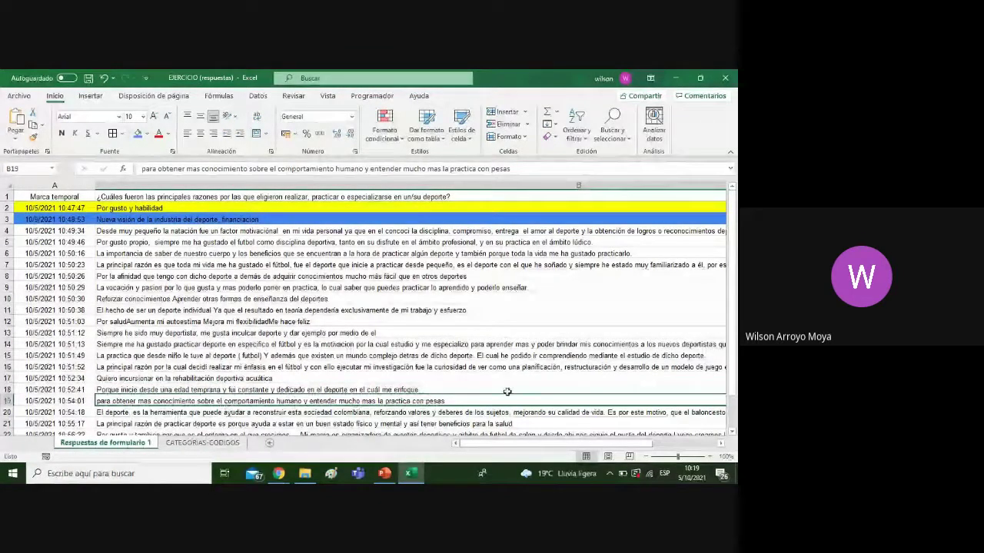
left_click(202, 442)
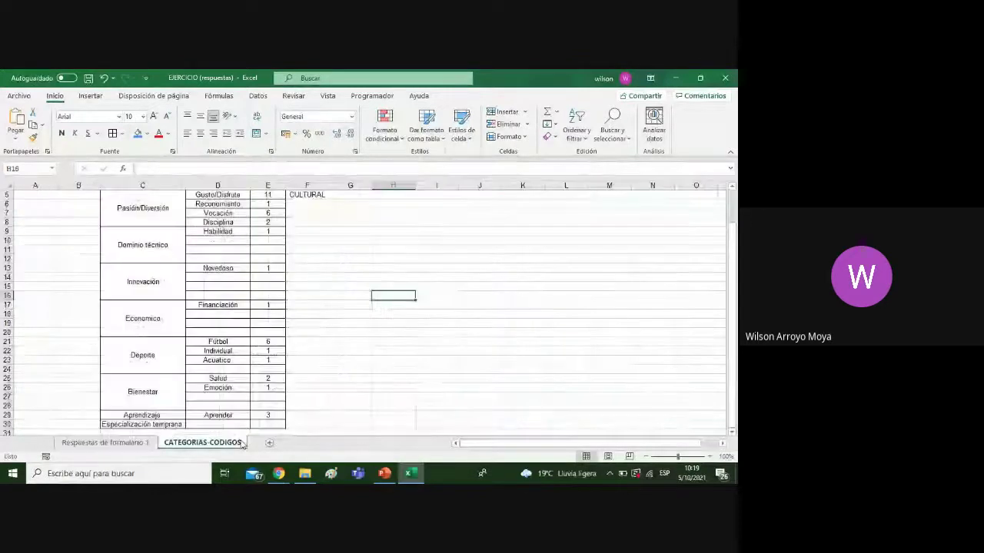
left_click(241, 369)
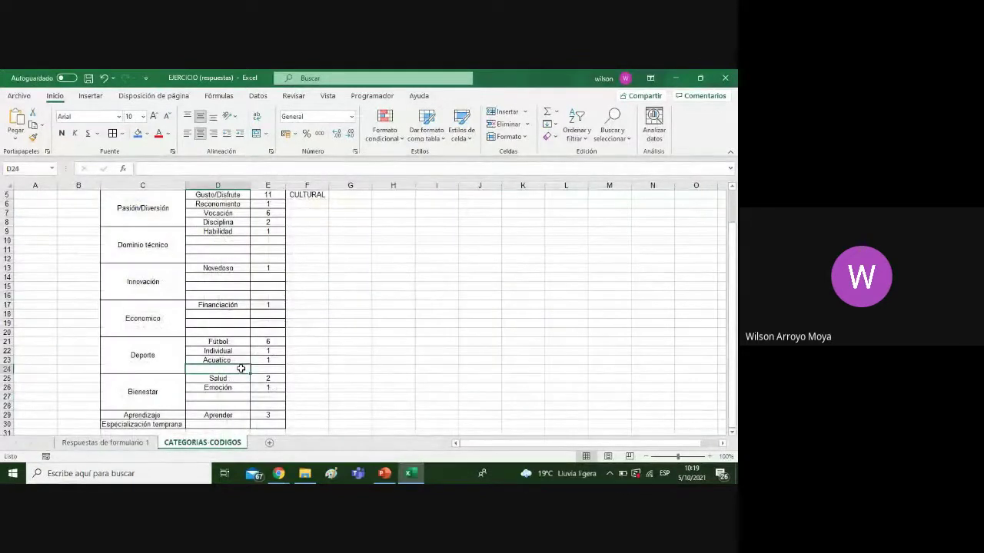
type("h")
key("BackSpace")
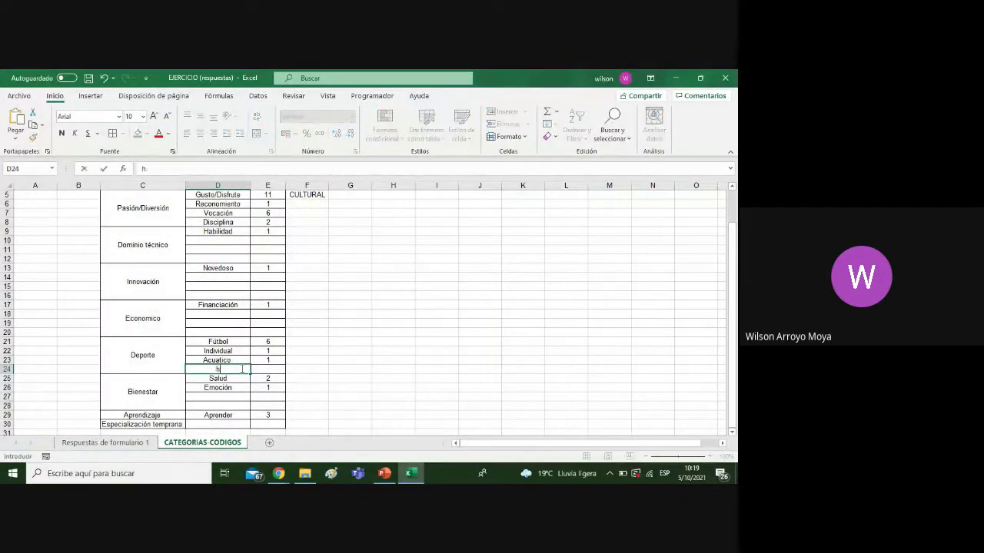
type("Halterofilia")
key("Tab")
type("1")
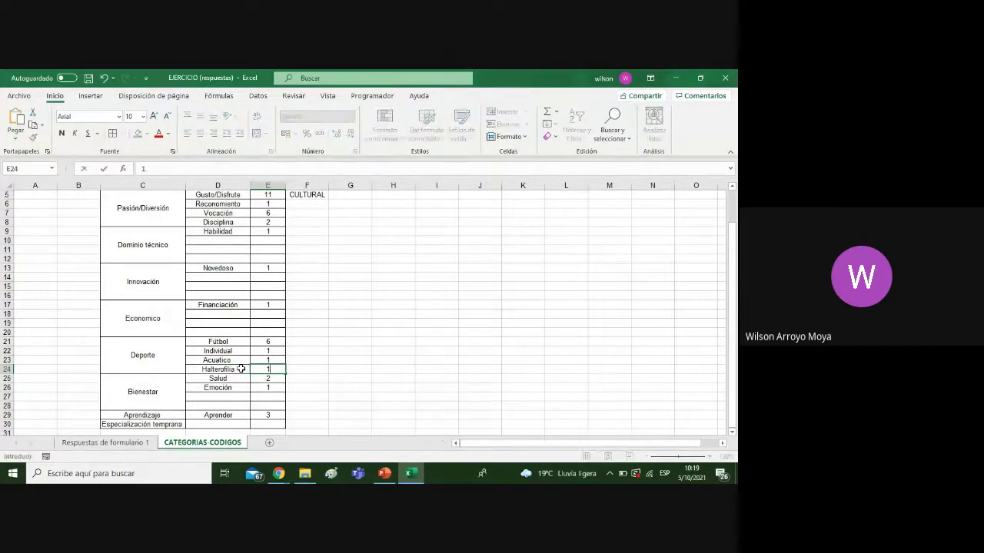
left_click(350, 377)
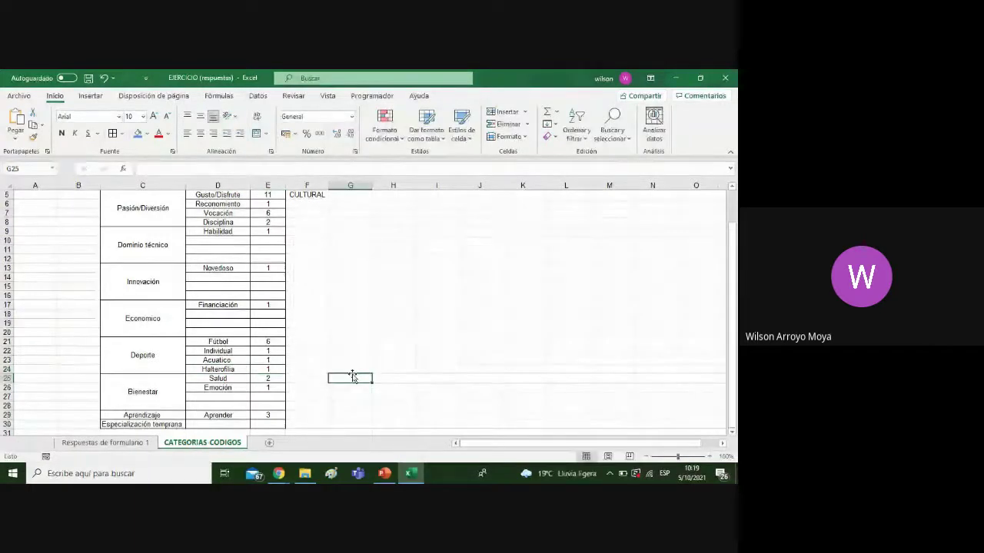
Recheck the response in B19 and set the Aprender count in E29 of CATEGORIAS-CODIGOS to 4
left_click(112, 444)
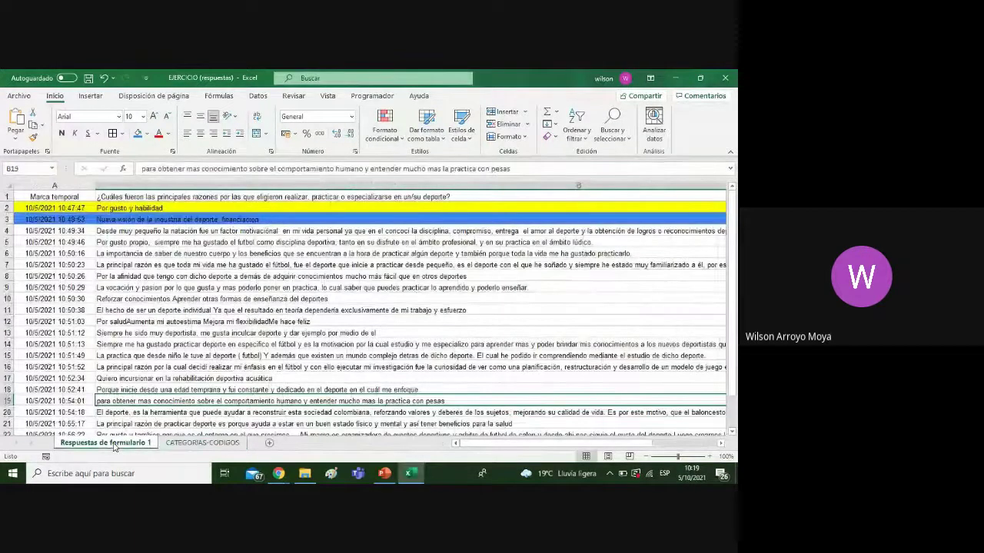
left_click(202, 443)
left_click(266, 415)
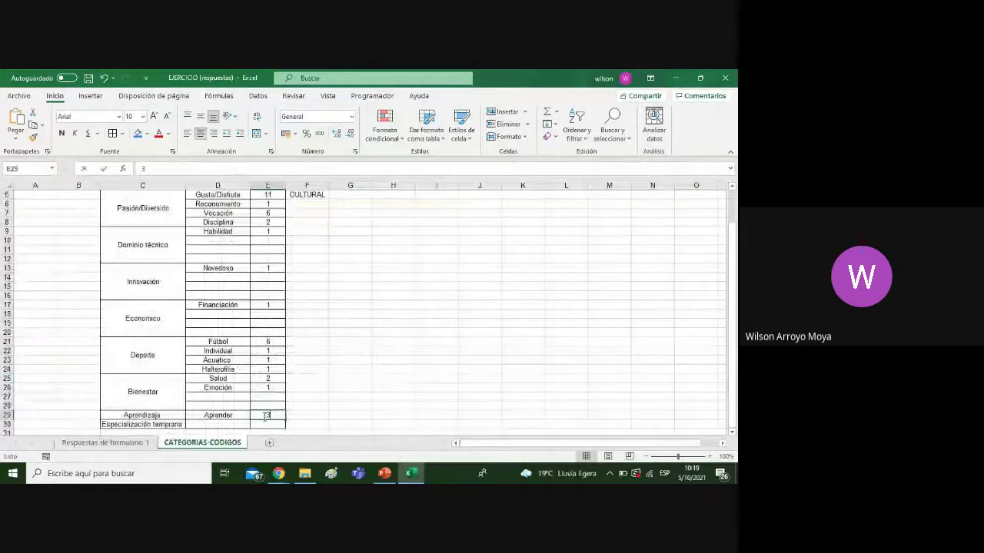
type("4")
key("Up")
key("Up")
key("Up")
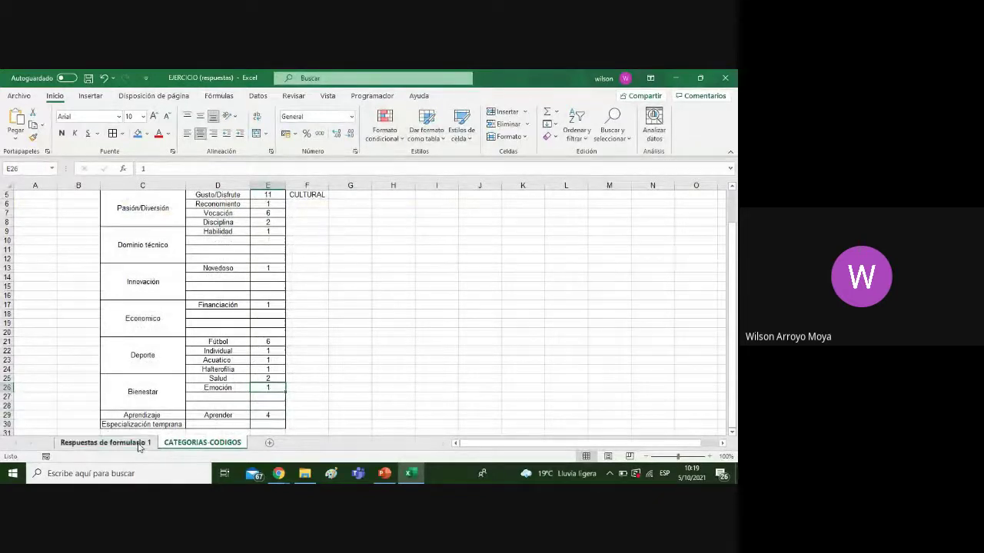
Read the full response in B20 of Respuestas de formulario 1, then return to the CATEGORIAS-CODIGOS sheet
left_click(107, 444)
left_click(196, 413)
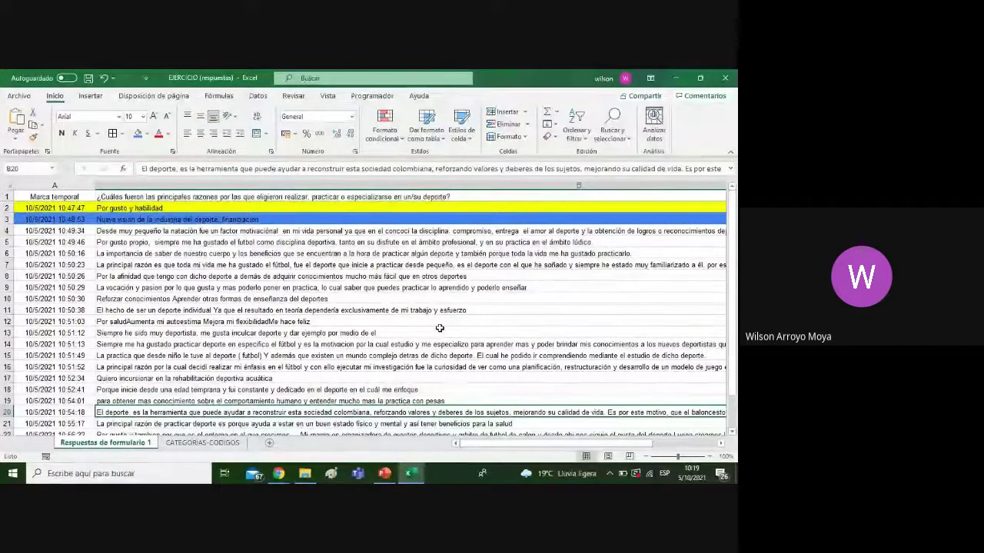
left_click_drag(476, 444, 524, 444)
left_click_drag(524, 443, 536, 443)
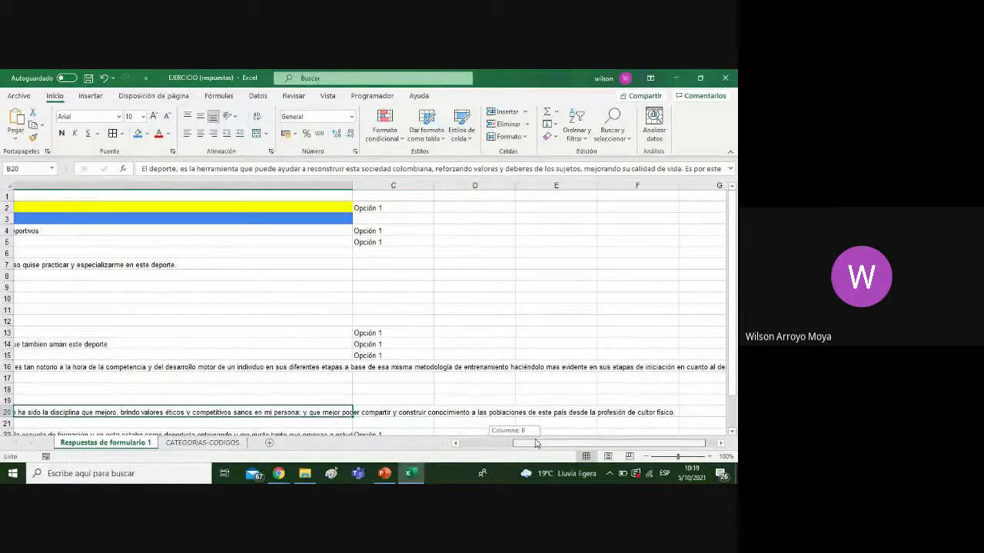
left_click_drag(536, 444, 469, 443)
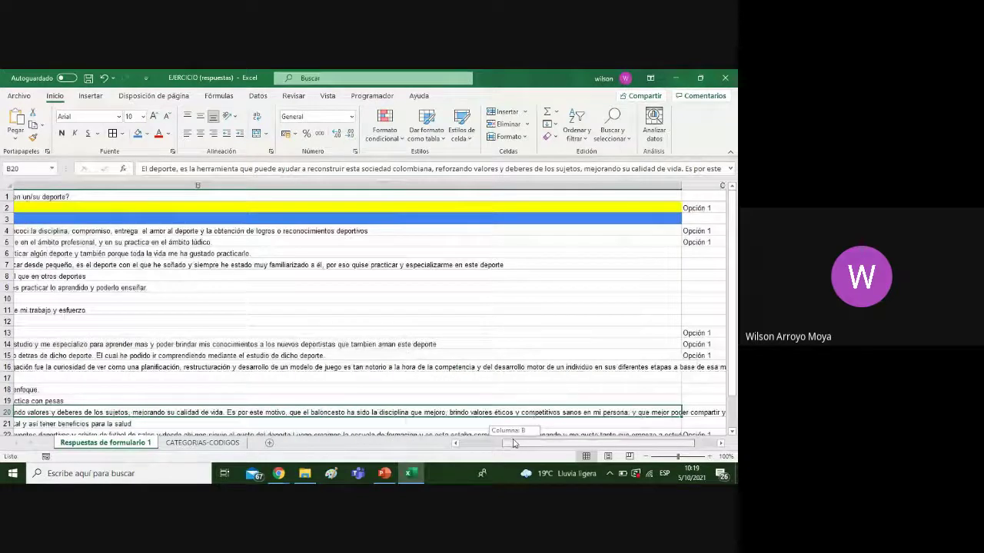
left_click(202, 443)
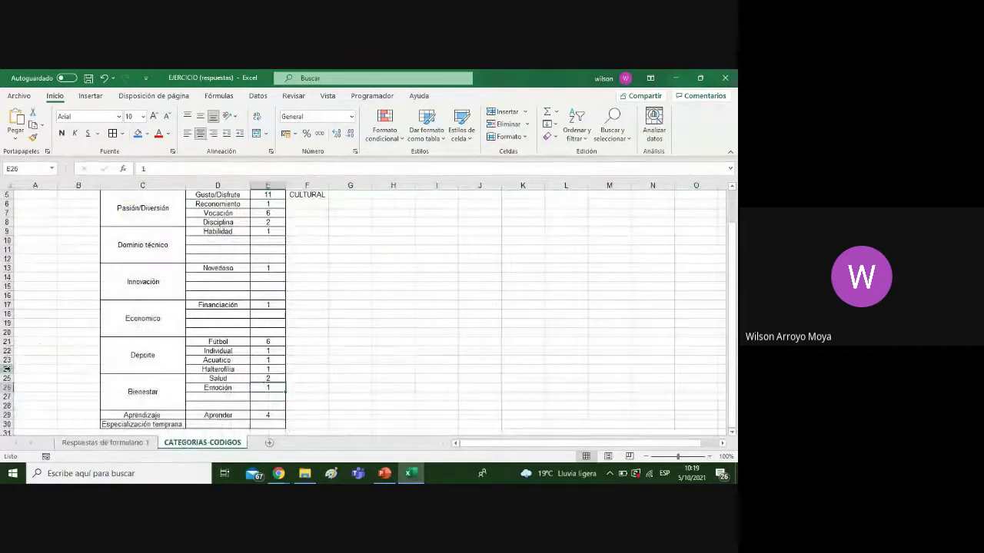
Insert a row above Halterofilia under Deporte and add the code Baloncesto in D24 with a count of 1 in E24
right_click(9, 370)
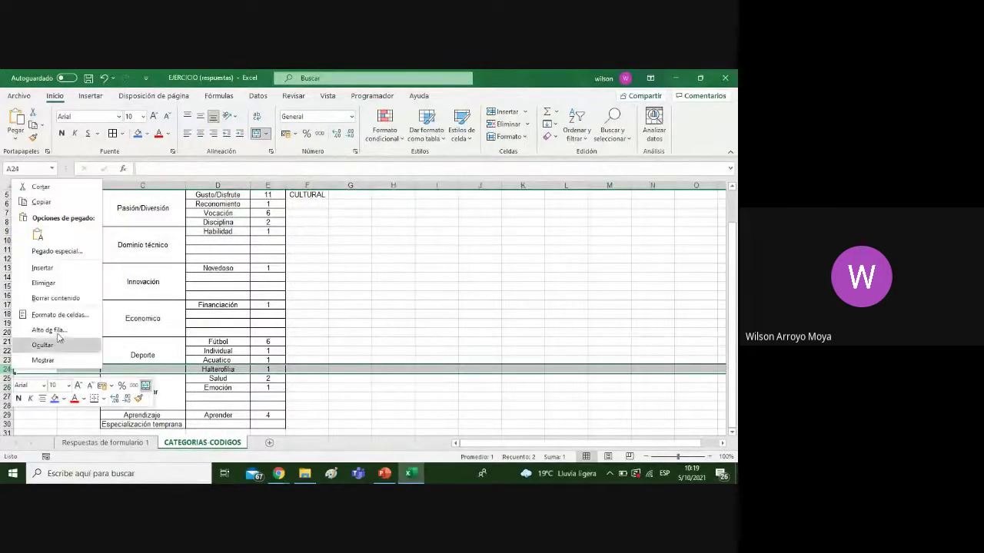
left_click(77, 269)
left_click(216, 369)
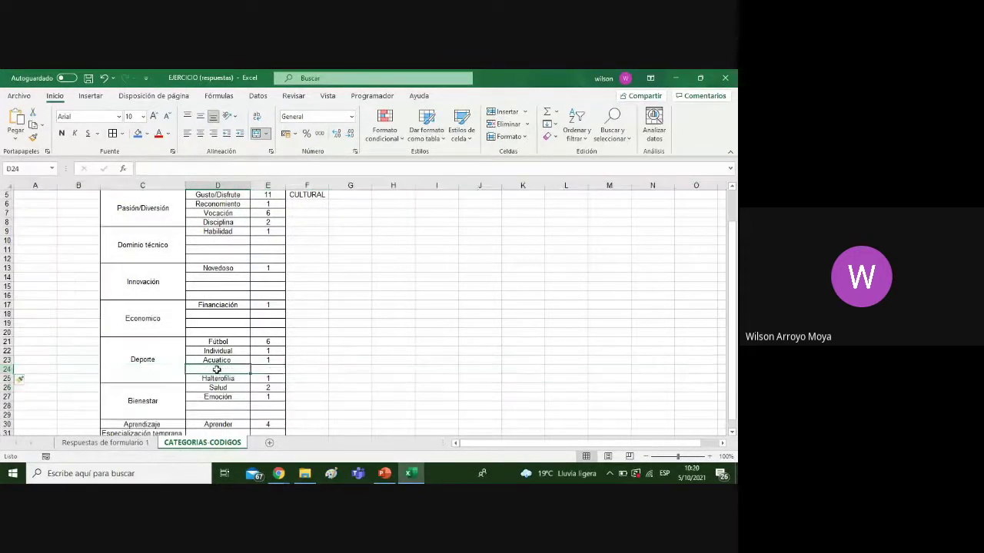
type("Ba")
type("lo")
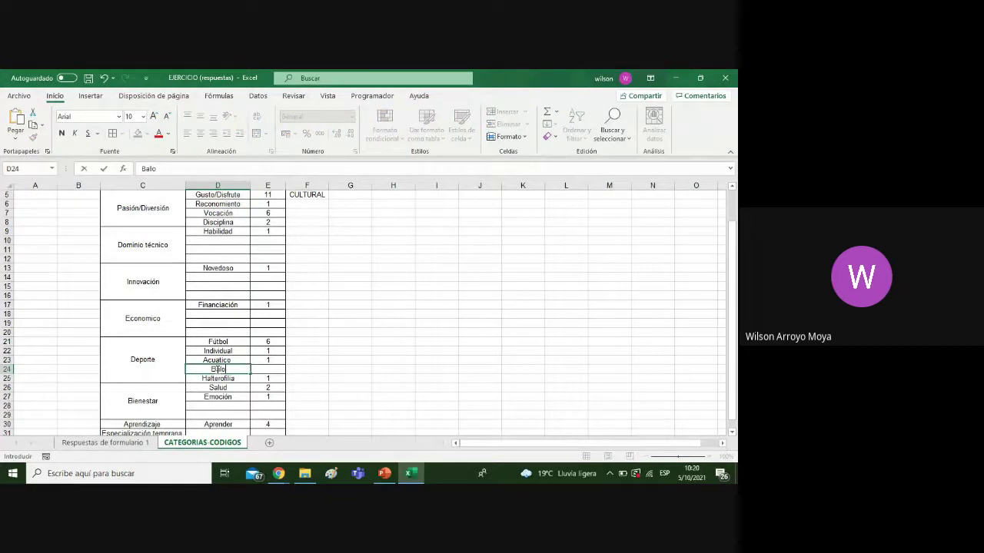
type("ncesto")
key("Return")
key("Tab")
type("1")
key("Tab")
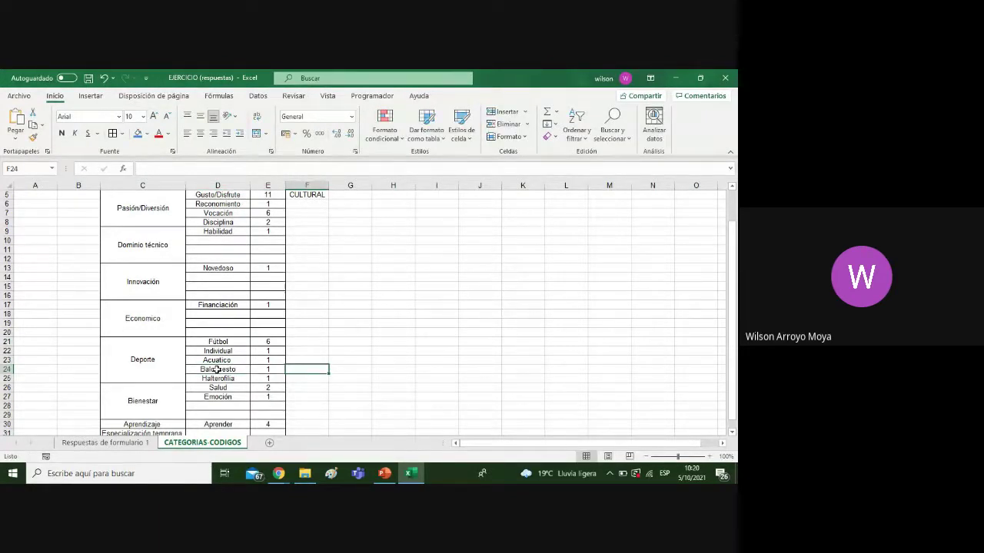
Set the Vocación count in E7 to 7
left_click(257, 214)
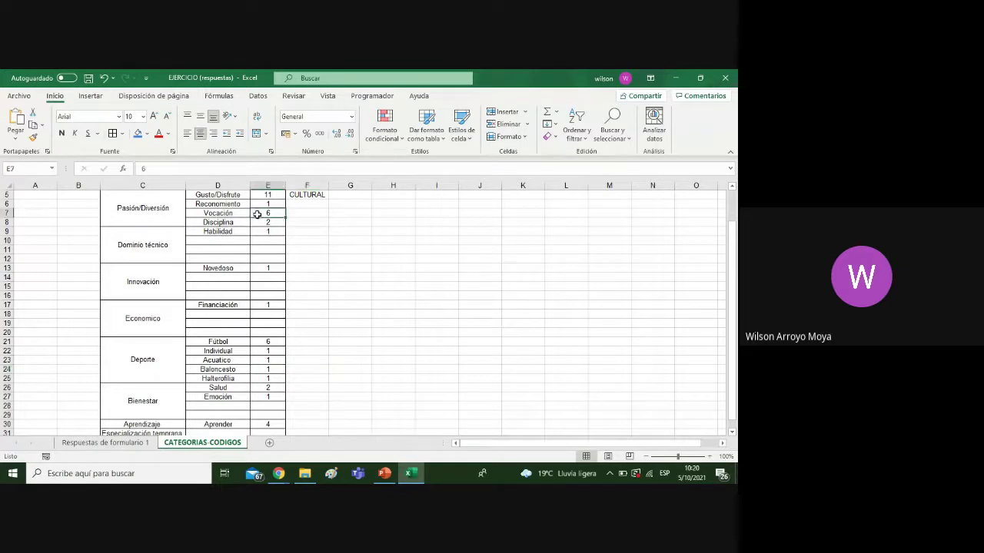
type("7")
left_click(388, 253)
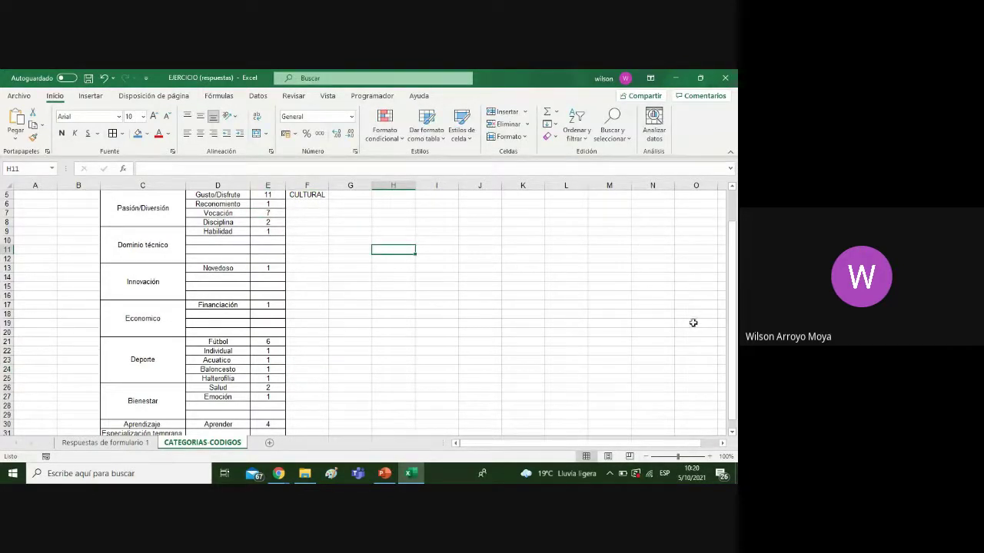
Add the code Sociedad in D28 under Bienestar with a count of 1 in E28
left_click_drag(734, 274, 733, 279)
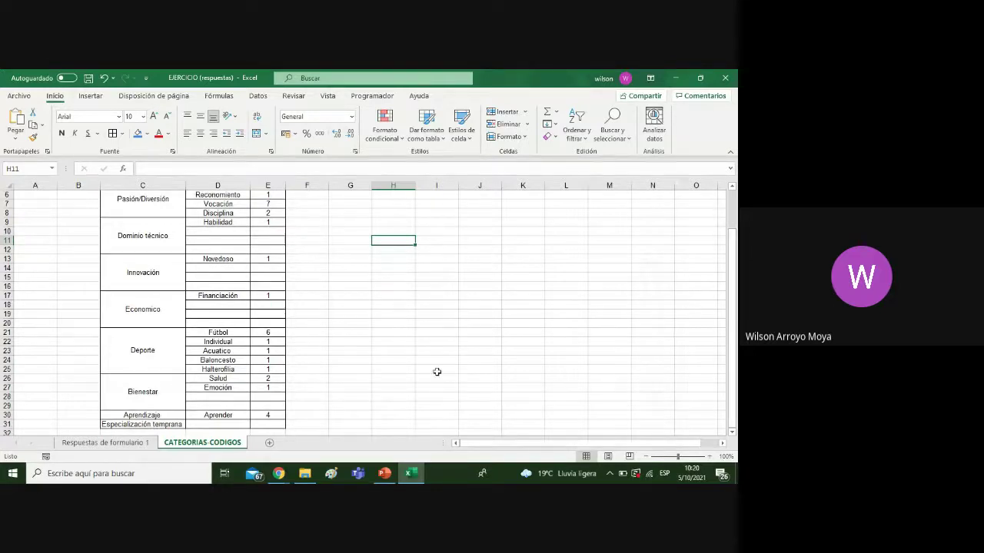
left_click(235, 398)
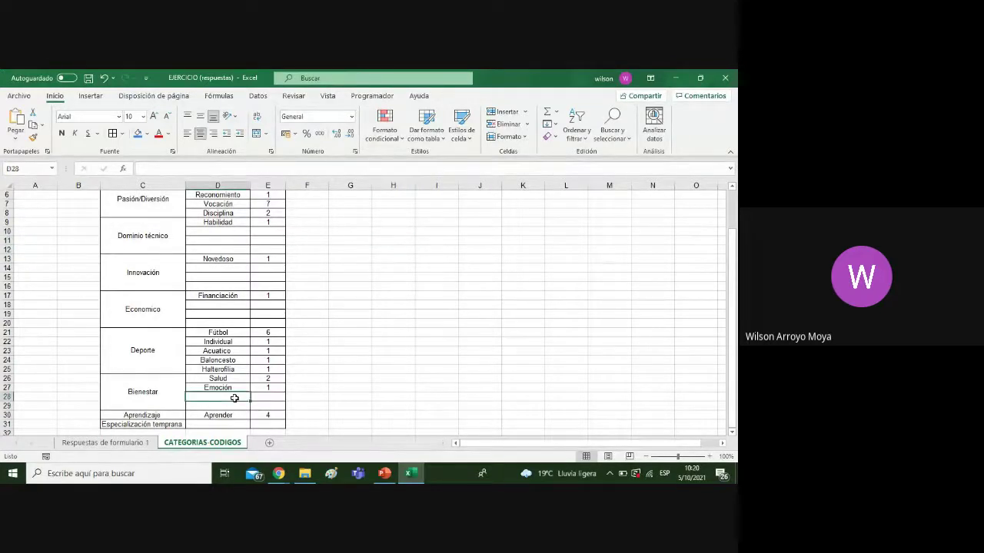
type("Sociedad")
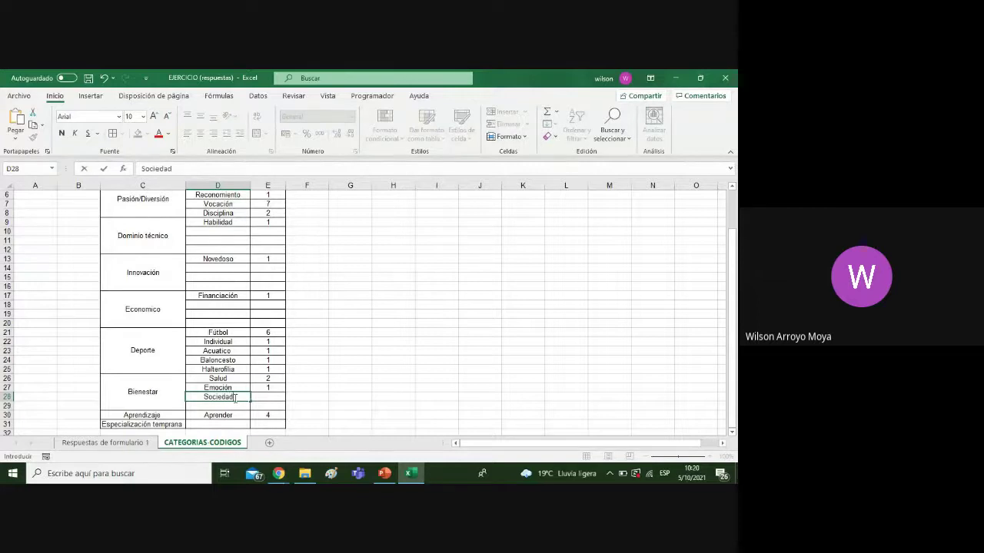
key("Tab")
type("1")
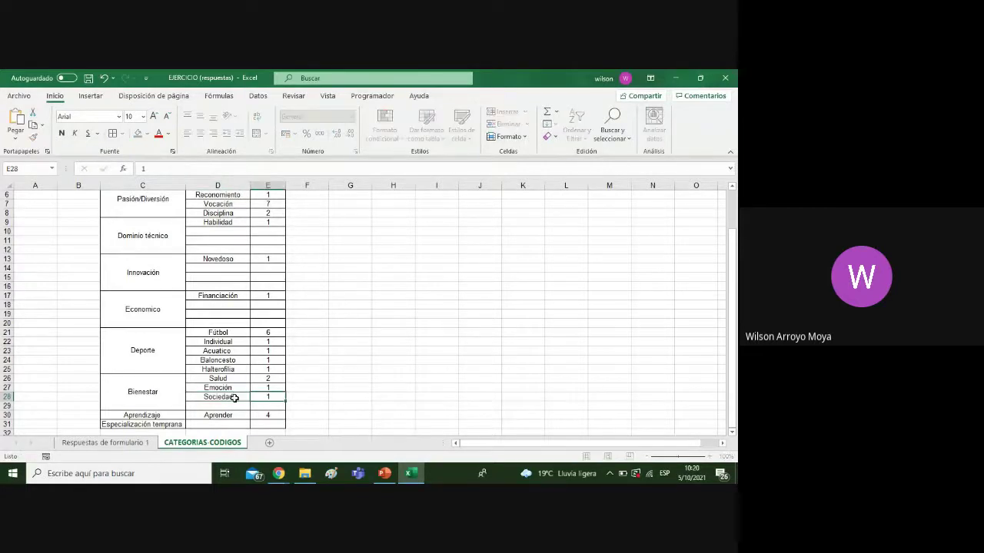
key("Tab")
Review the response in B21 of Respuestas de formulario 1, then set the Salud count to 3 and the Emoción count to 2
left_click(152, 444)
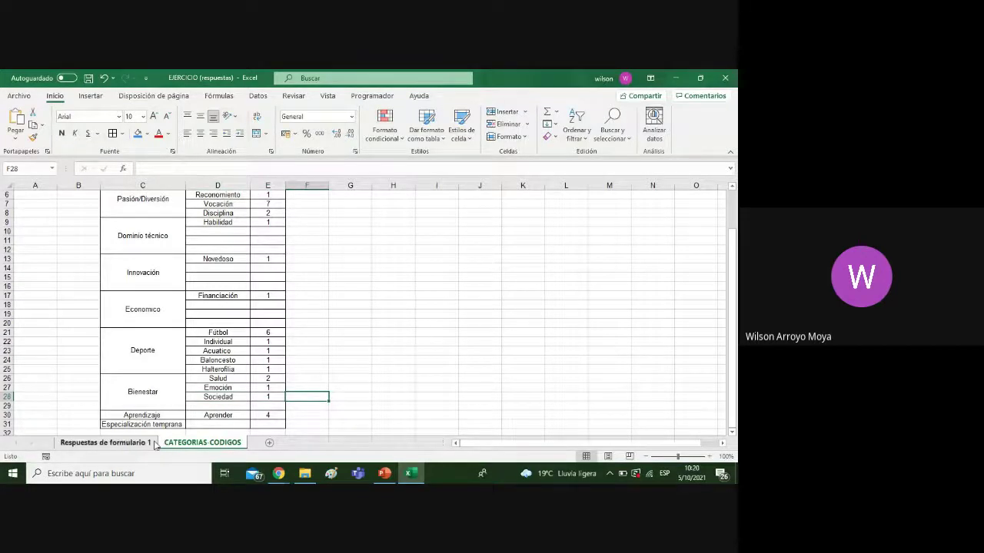
key("Down")
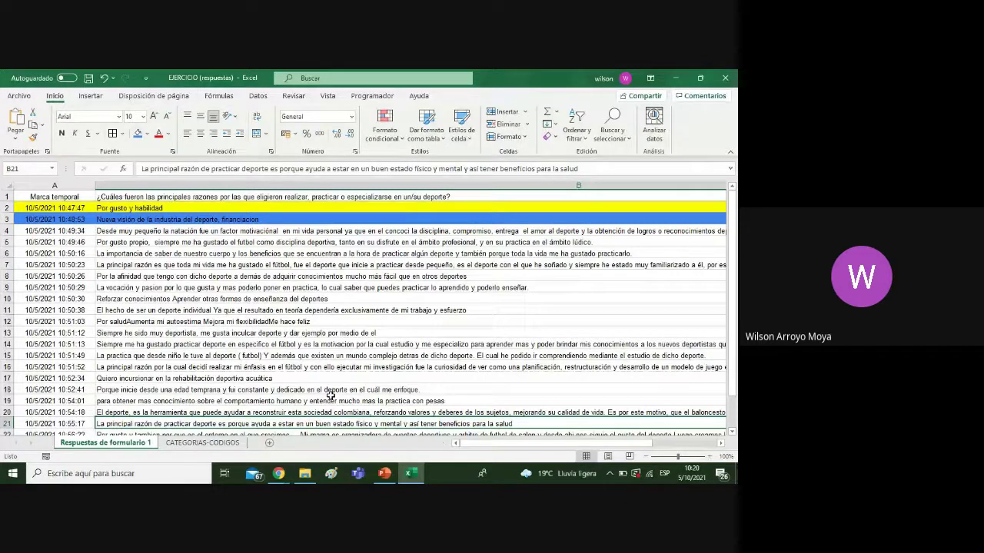
left_click(233, 446)
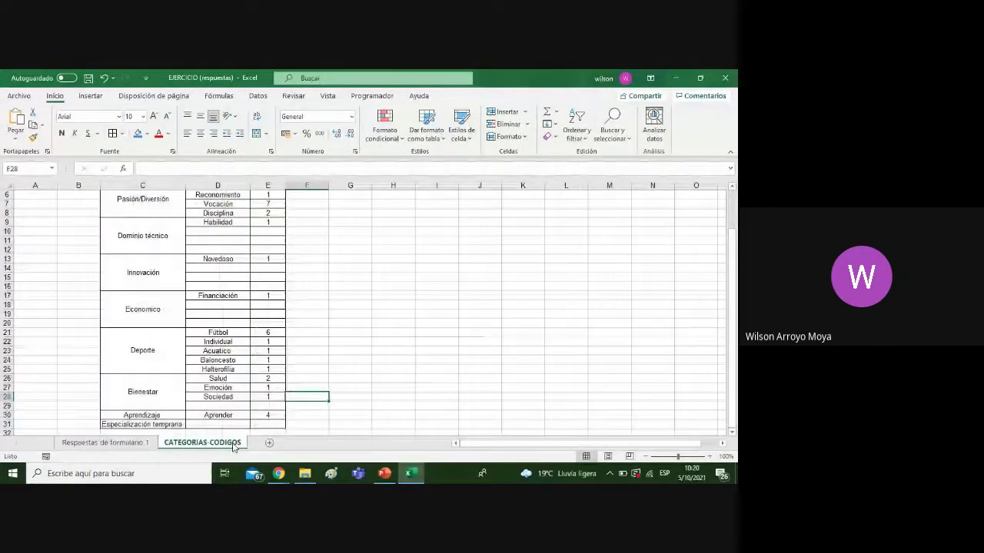
left_click(279, 378)
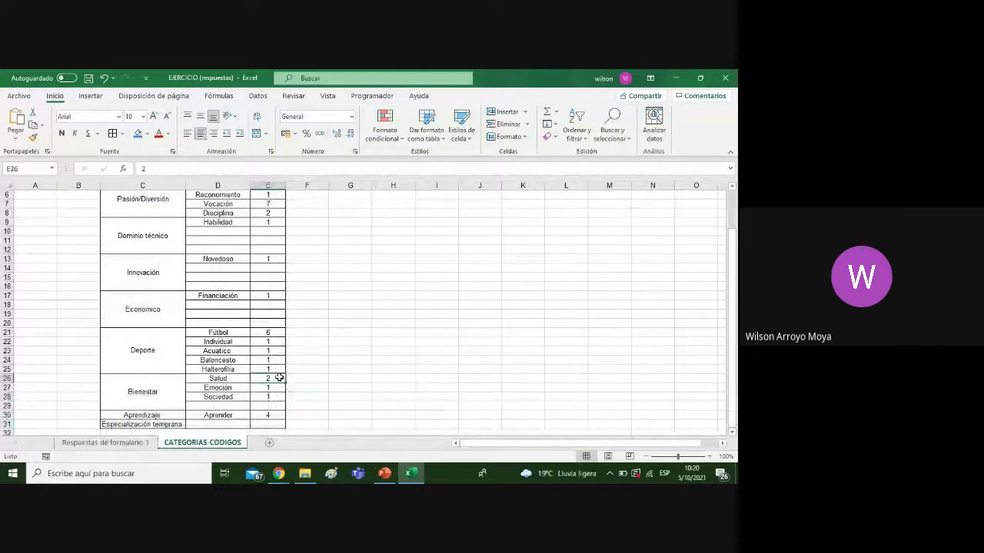
type("3")
key("Return")
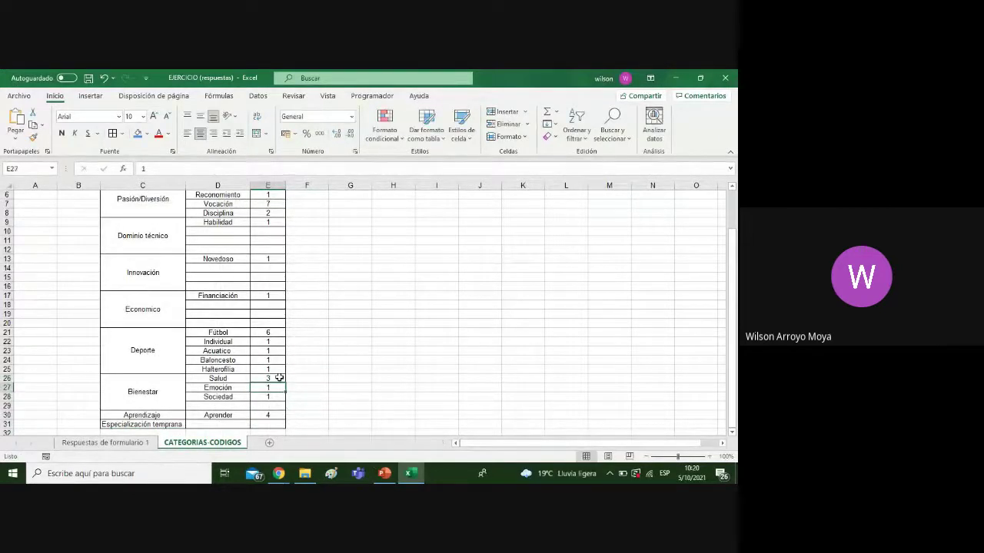
type("2")
key("Return")
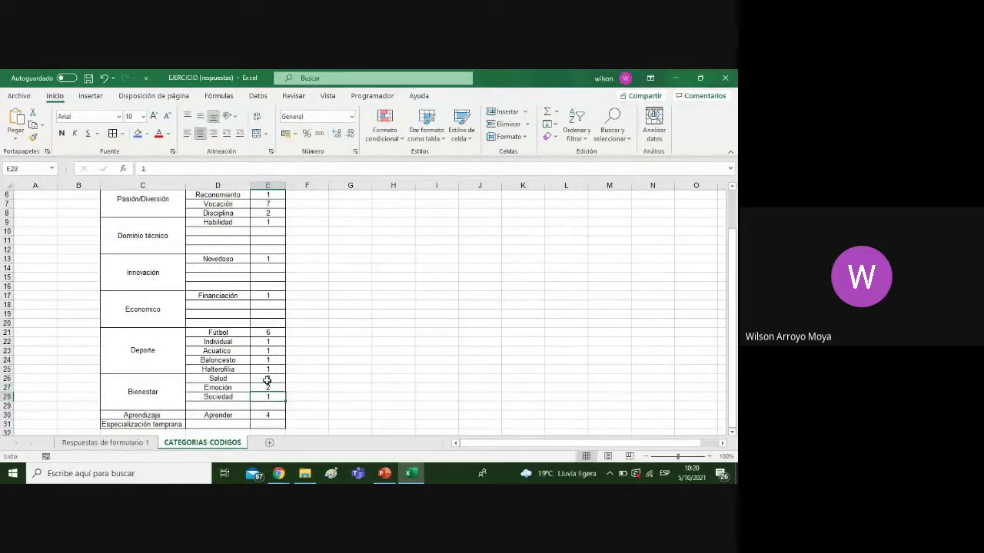
Review the response in B22, then enter 4 as the Aprender count in E30 and 2 for Especialización temprana in E31
left_click(146, 444)
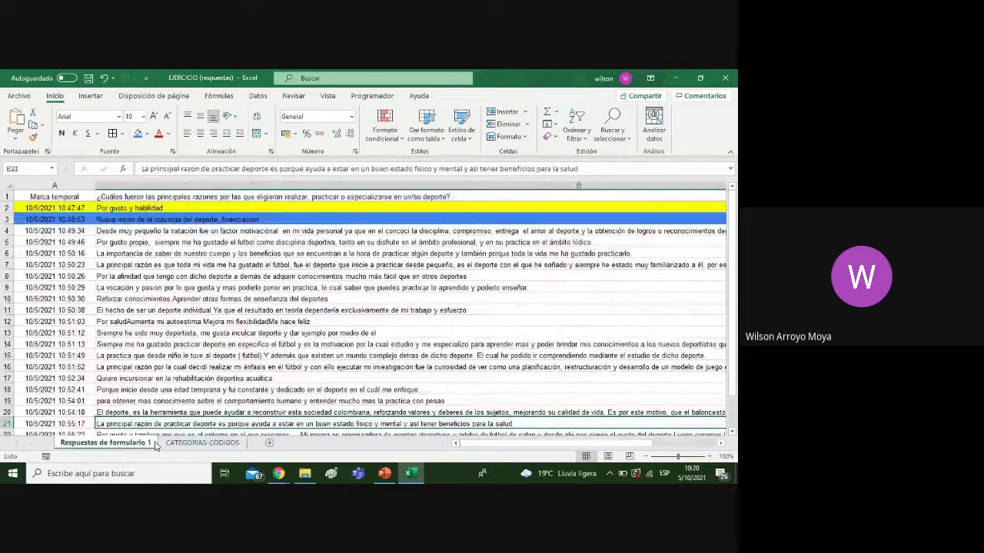
left_click_drag(734, 327, 733, 338)
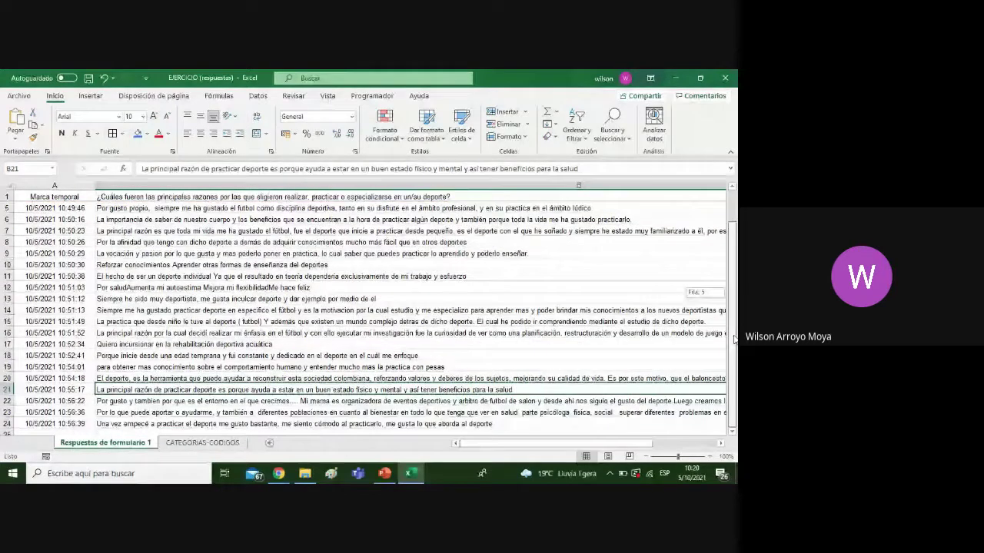
left_click(333, 402)
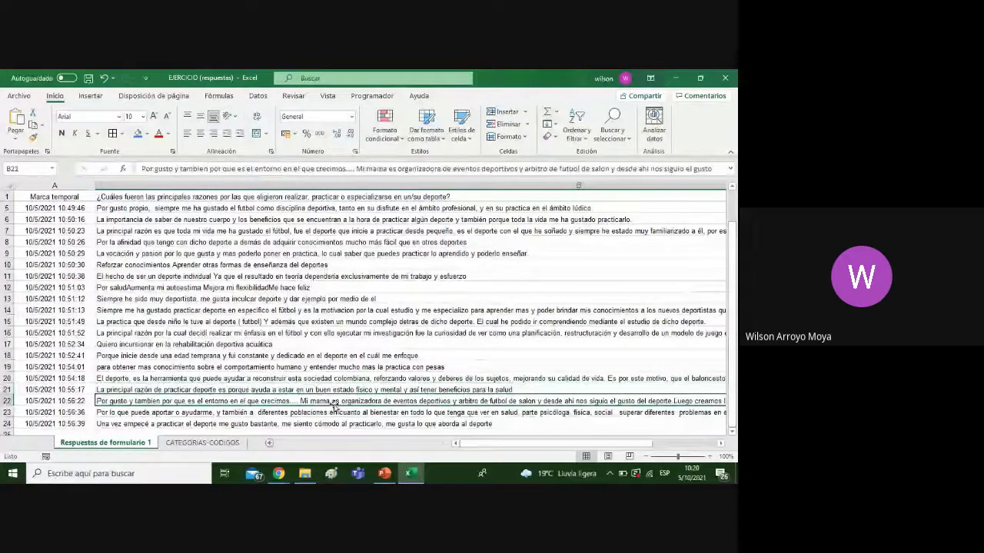
left_click(231, 444)
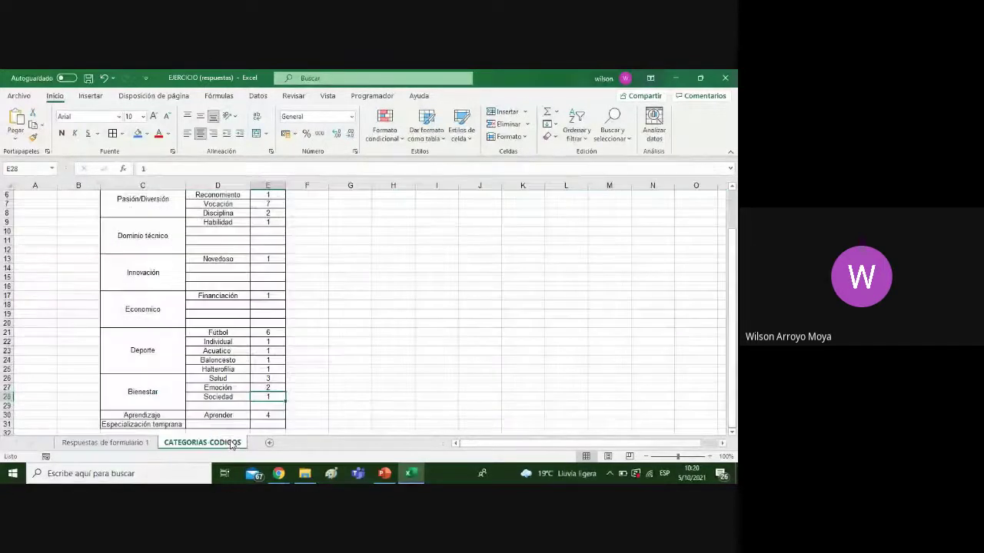
left_click(264, 415)
type("4")
key("Return")
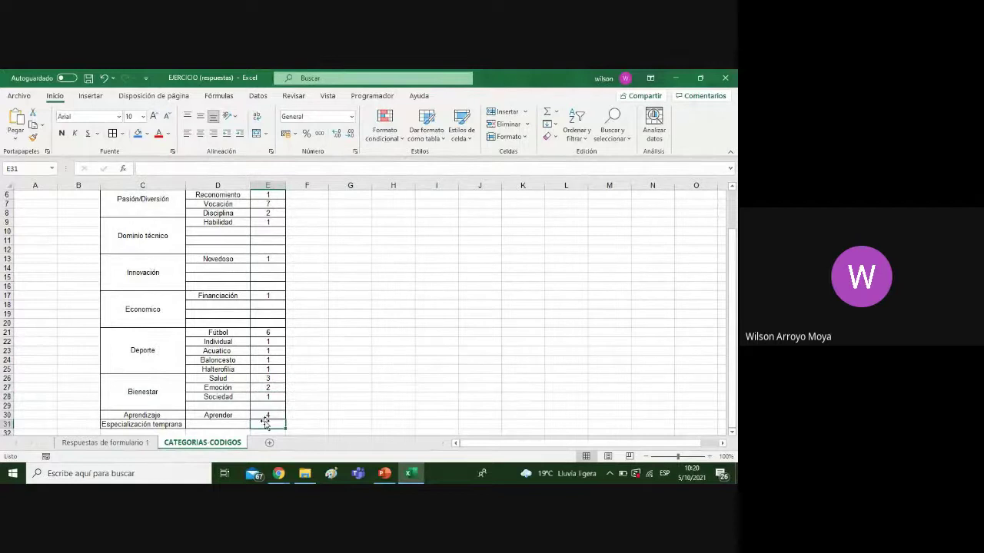
type("2")
Set the Gusto/Disfrute count in E5 to 12
key("Up")
key("Up")
key("Up")
key("Up")
key("Up")
key("Up")
key("Up")
key("Up")
key("Up")
key("Up")
key("Up")
key("Up")
key("Up")
key("Up")
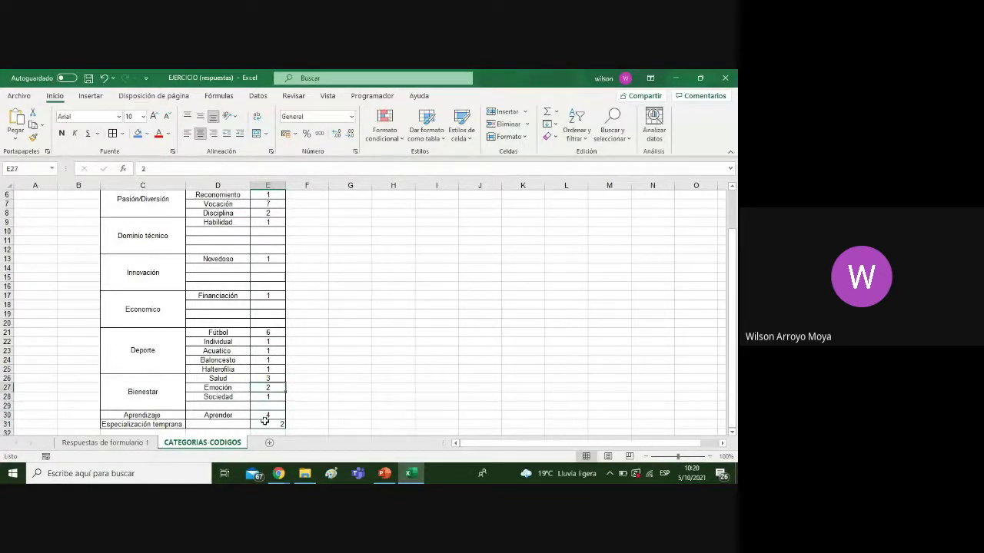
key("Up")
key("Up")
key("Up")
key("Up")
key("Up")
key("Up")
key("Up")
key("Up")
key("Up")
key("Up")
key("Up")
key("Up")
key("Up")
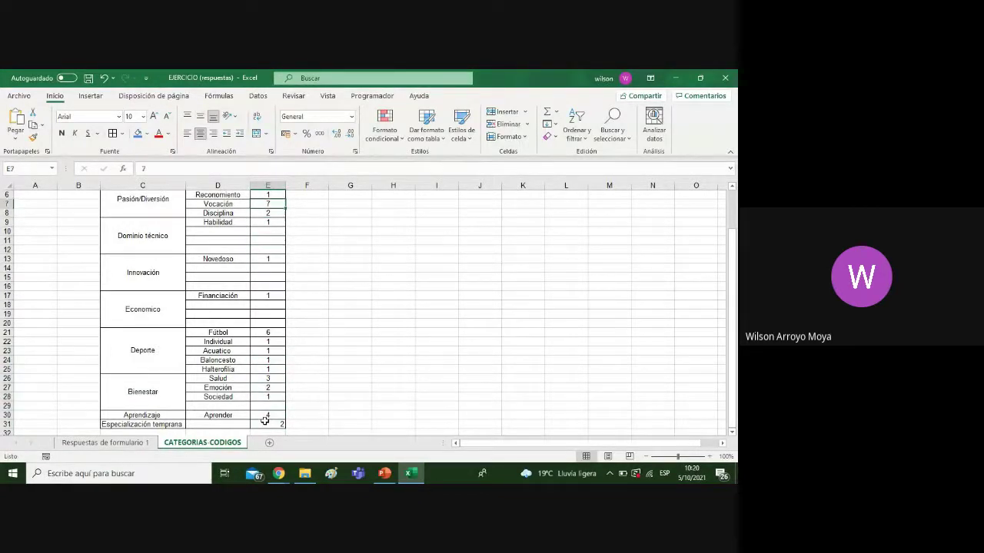
key("Down")
type("12")
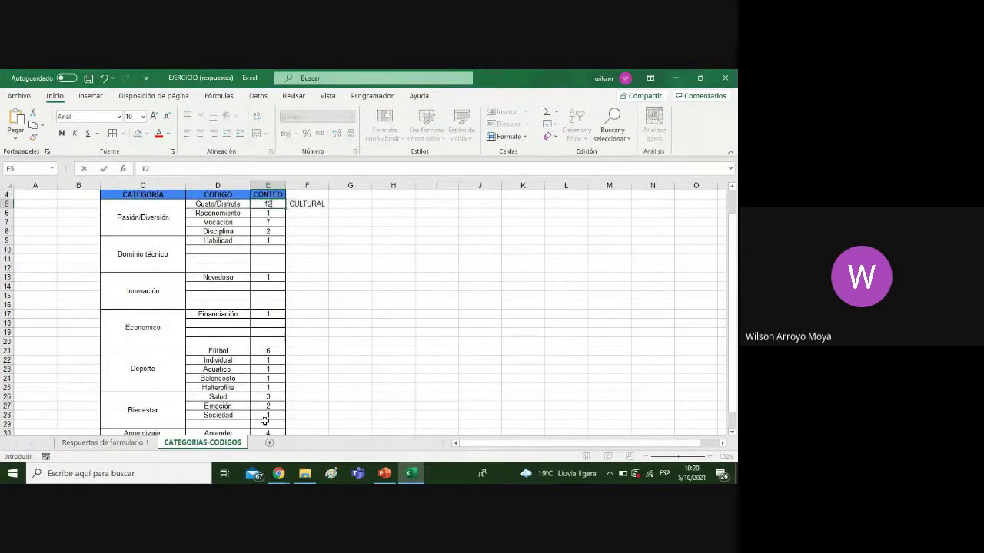
key("Return")
Recheck the response in B22, then add the category Familiar in C32 with the code Practica previa in D32
left_click(111, 443)
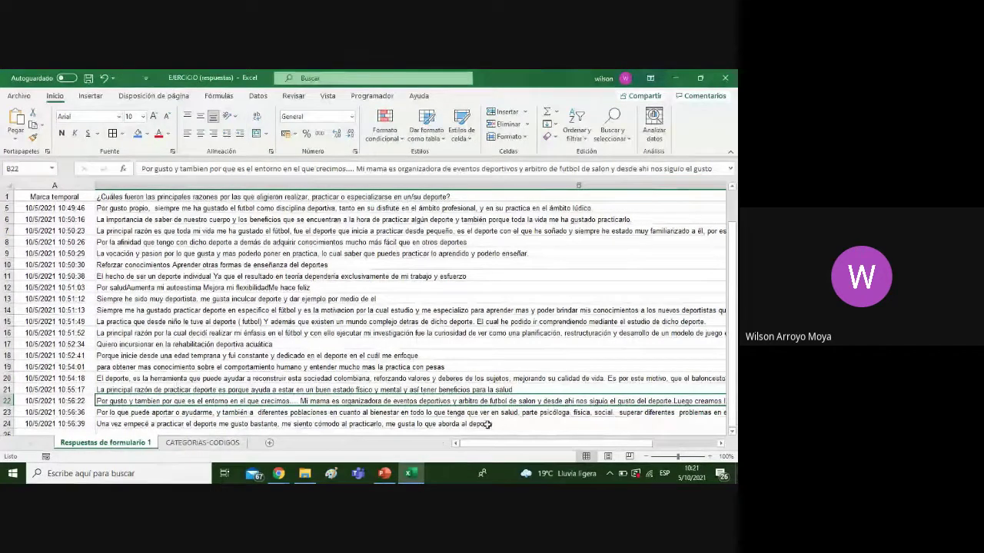
left_click_drag(494, 448, 288, 448)
left_click(202, 443)
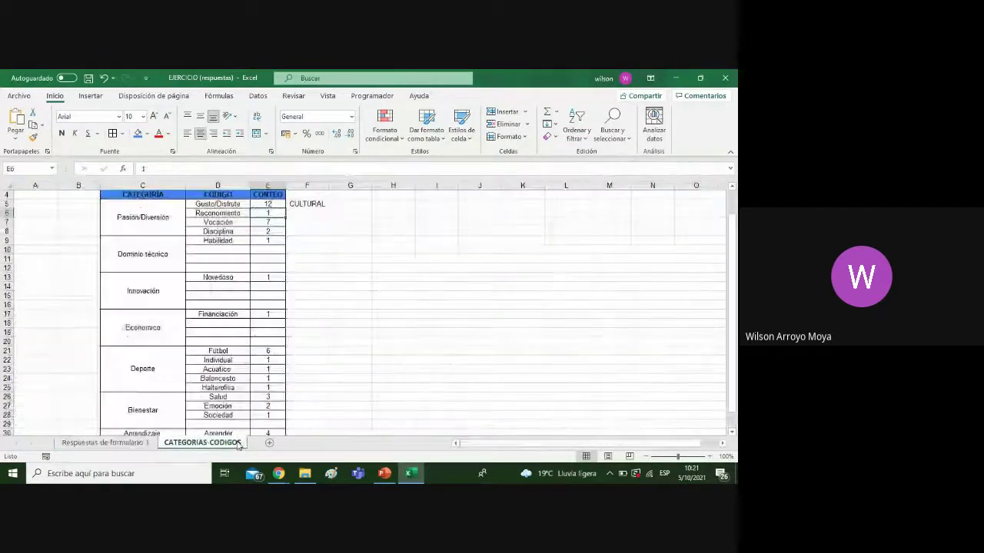
left_click_drag(731, 254, 729, 292)
left_click(182, 432)
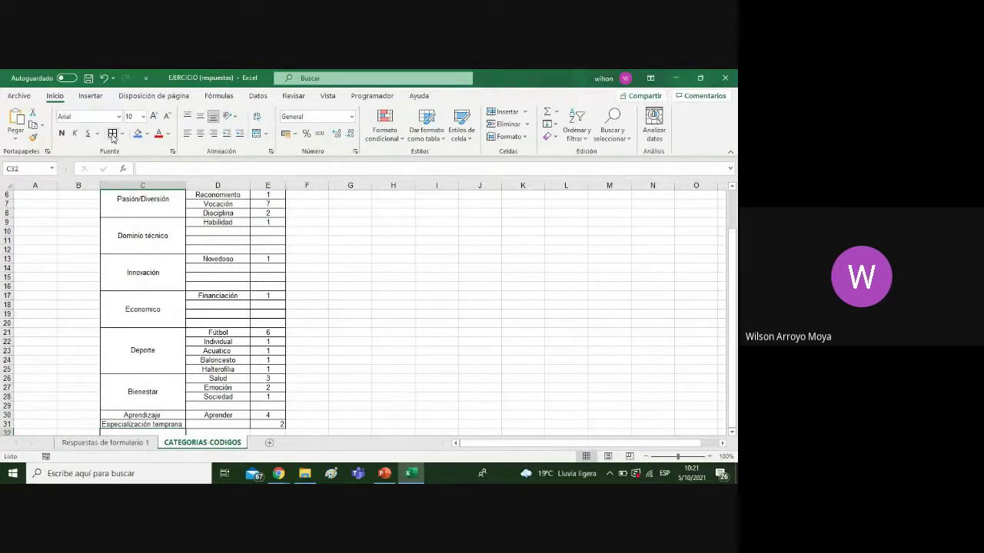
scroll(112, 136, "down", 4)
type("F")
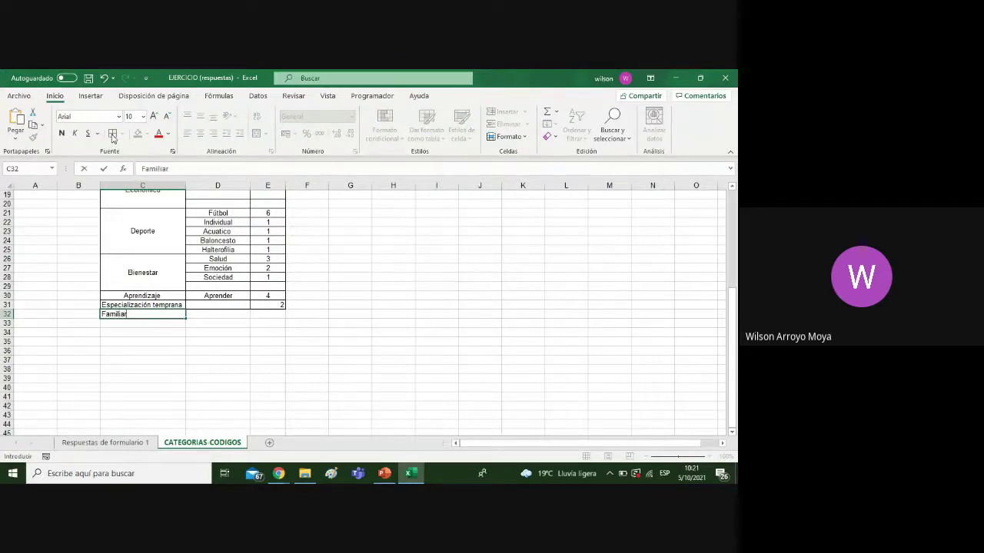
type("amiliar")
key("Tab")
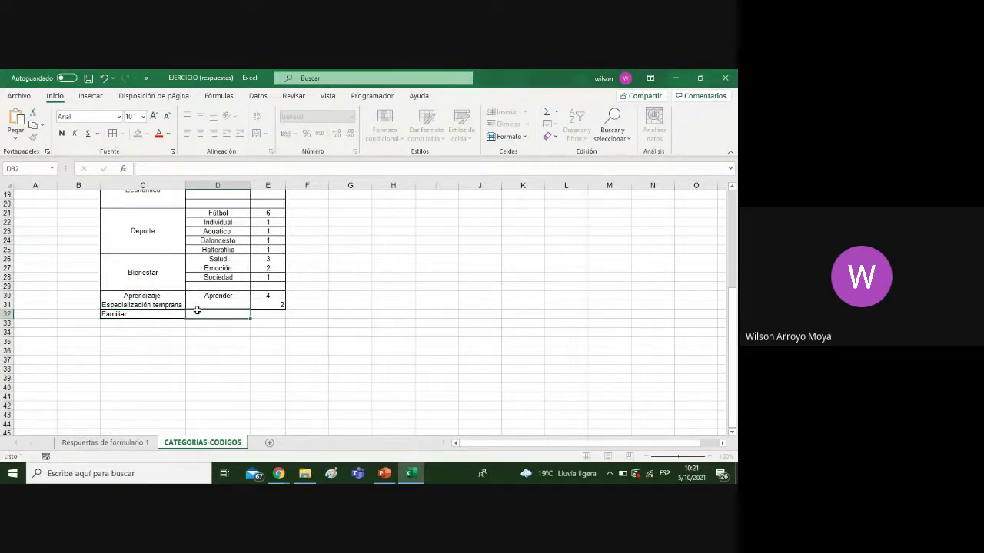
type("Practica pre")
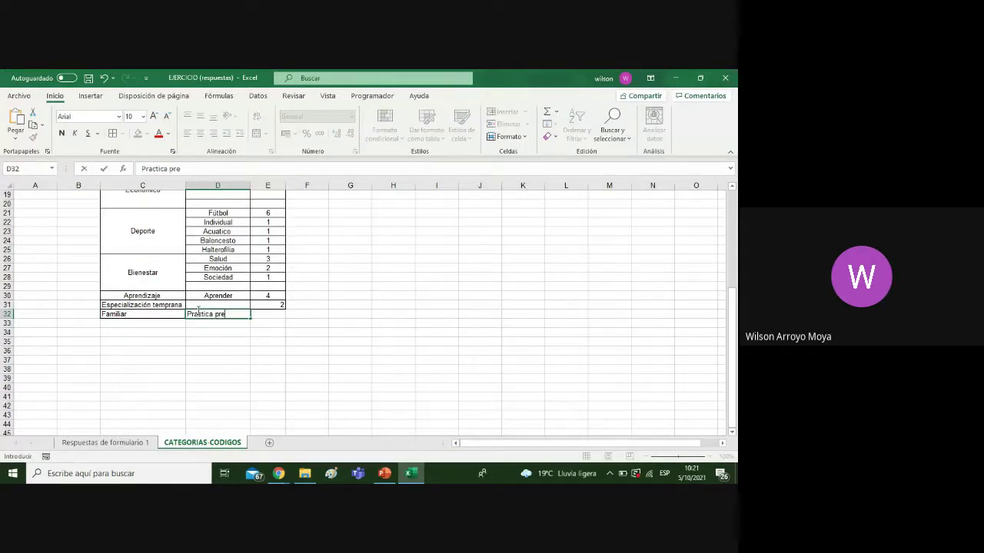
type("via")
left_click(277, 332)
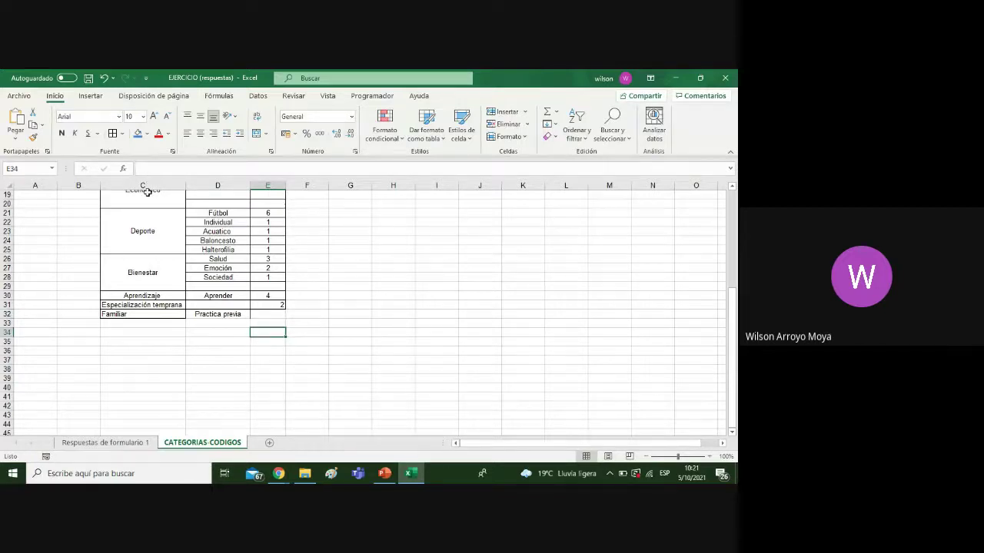
Center the table entries in C17:E32 horizontally and middle-align Practica previa in D32
left_click_drag(147, 192, 257, 314)
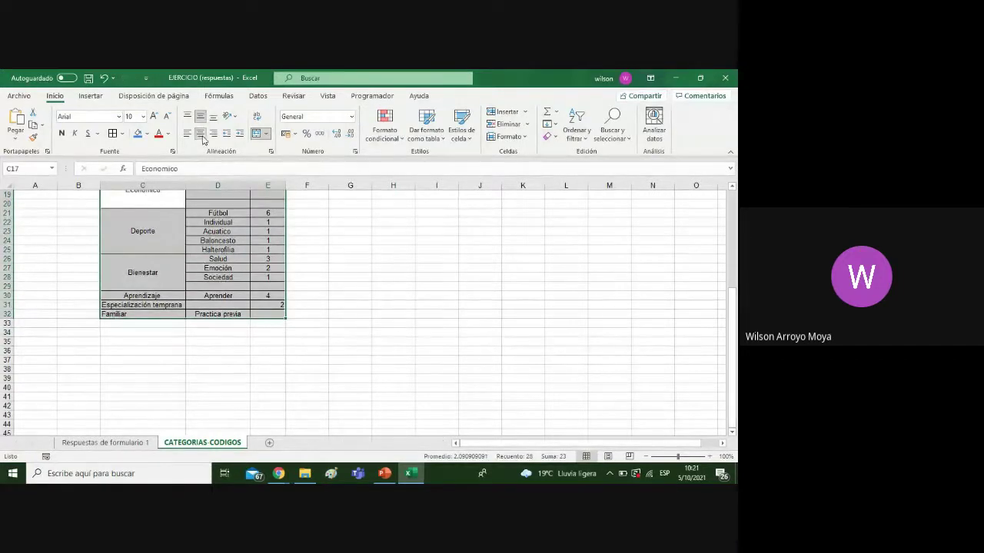
scroll(361, 308, "up", 5)
left_click(359, 323)
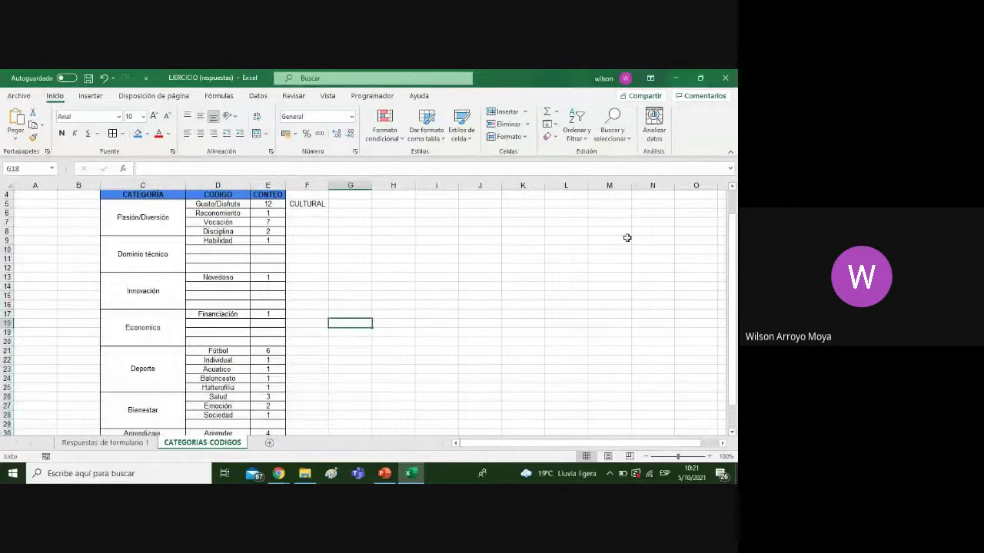
scroll(627, 238, "down", 1)
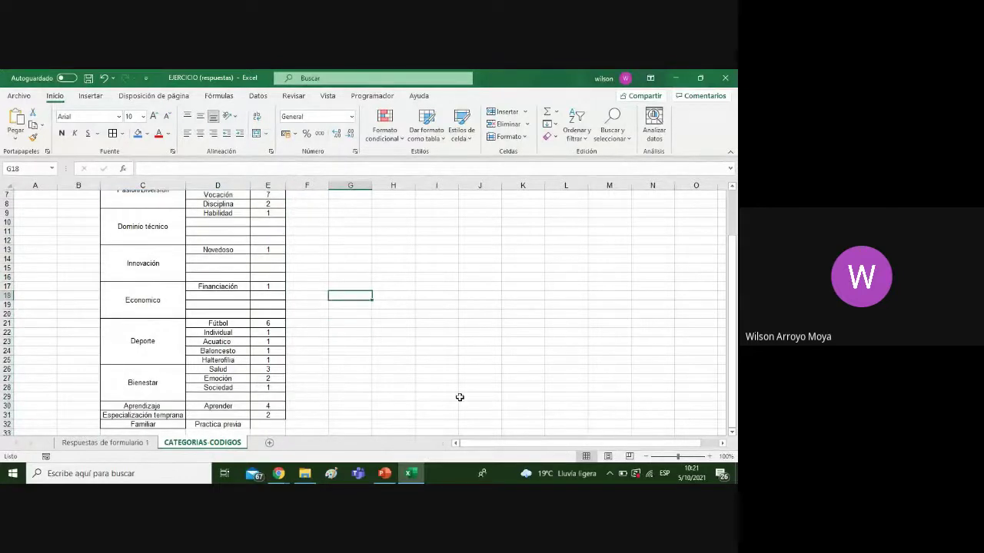
left_click(245, 425)
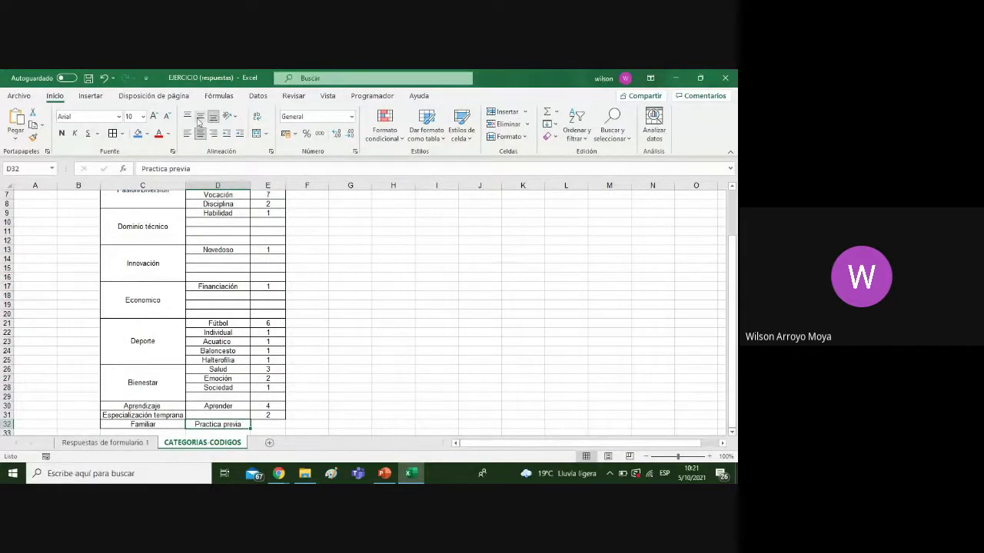
left_click(200, 119)
Enter a count of 1 for Practica previa in E32 and return to the Respuestas de formulario 1 sheet
left_click(268, 425)
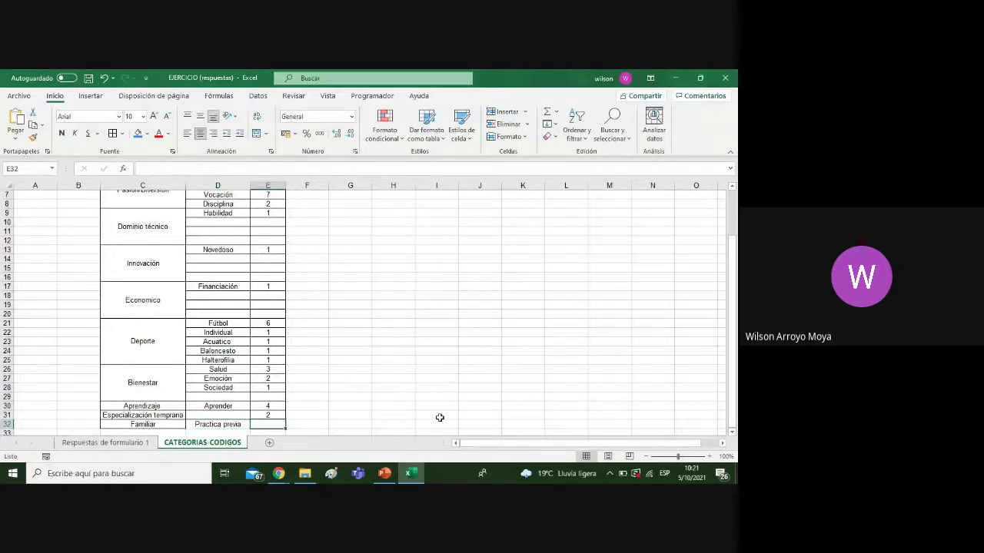
type("1")
key("Tab")
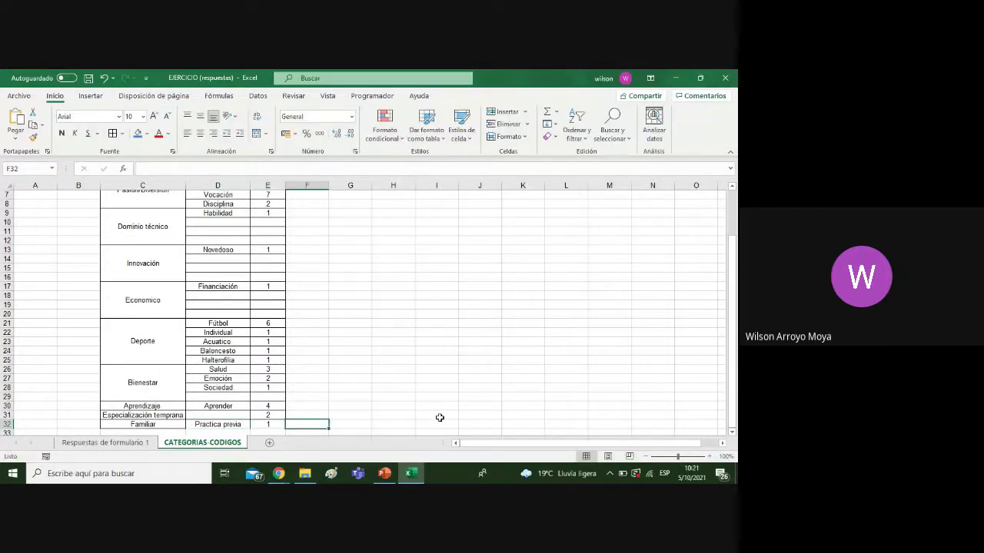
left_click(136, 444)
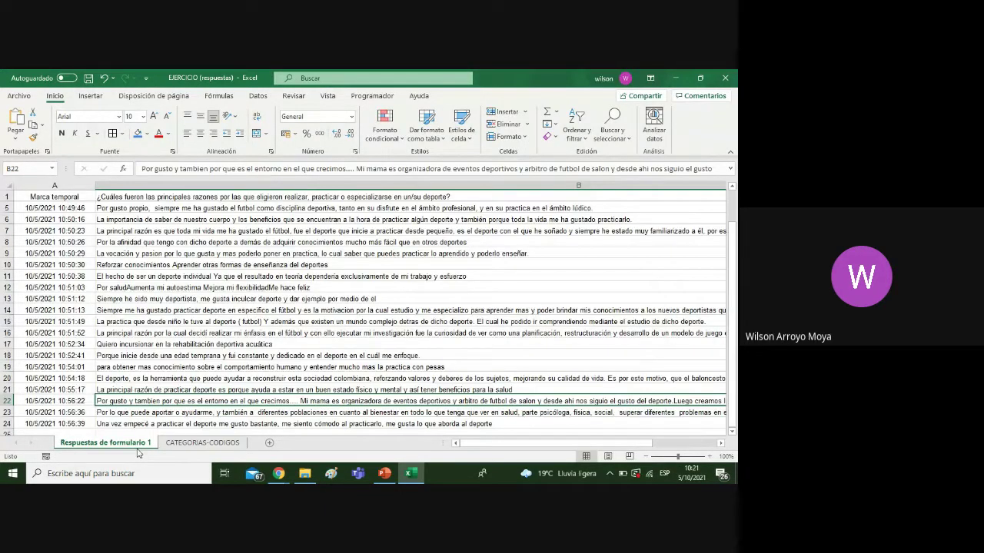
Review the response in row 23, and on the CATEGORIAS-CODIGOS sheet set the Salud count to 4 and the Emoción count to 3
left_click(154, 413)
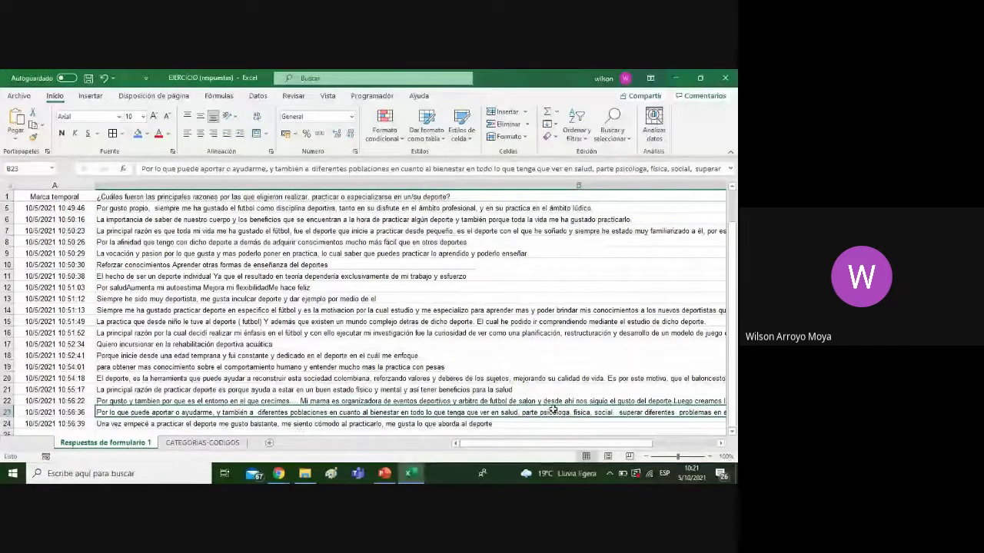
left_click(202, 443)
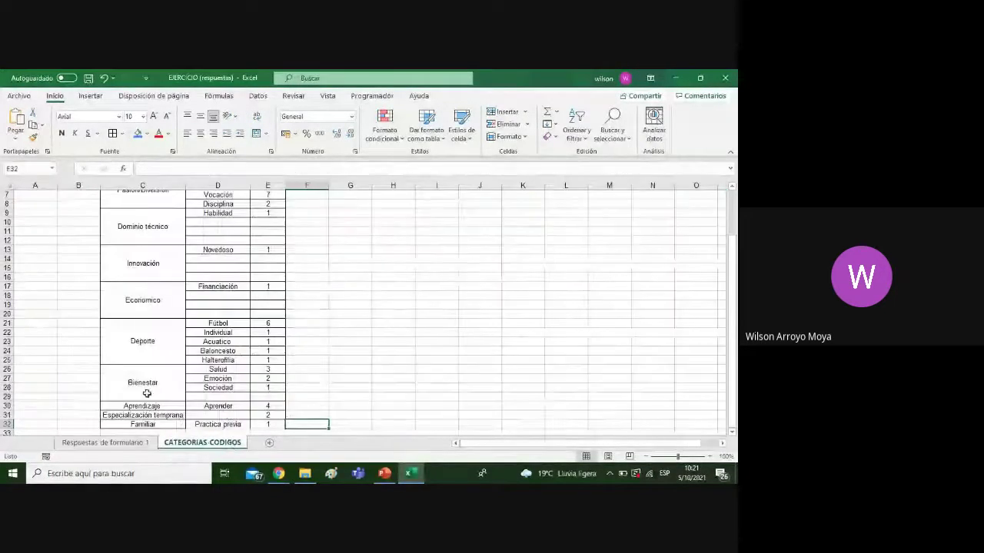
left_click(277, 370)
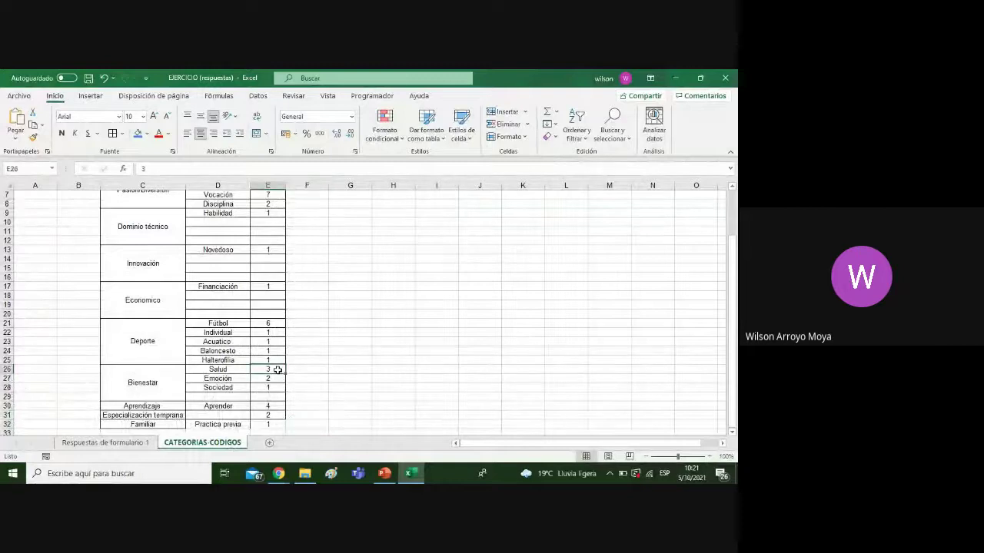
type("4")
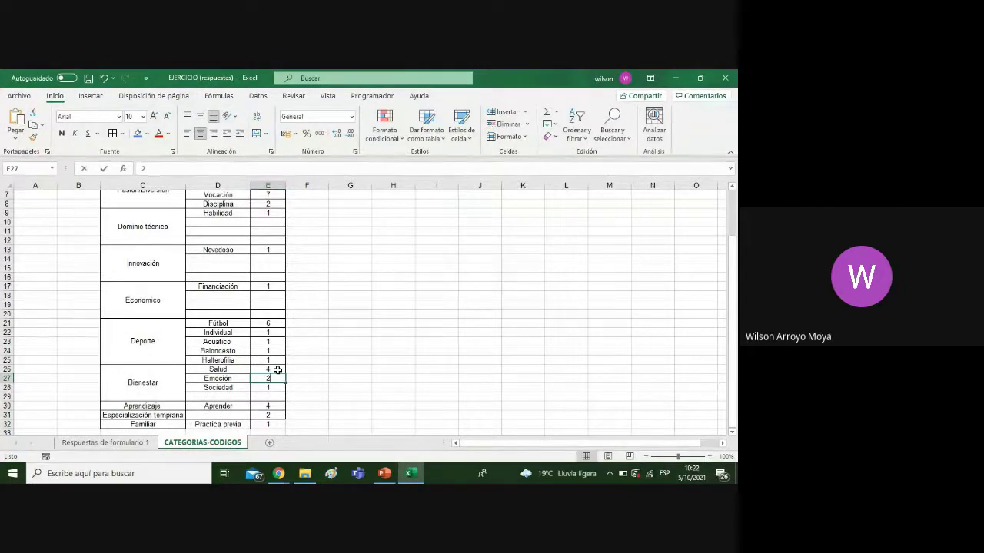
type("3")
key("Return")
Rename the Emoción code under Bienestar as Psicologico and set the Sociedad count to 2
double_click(235, 376)
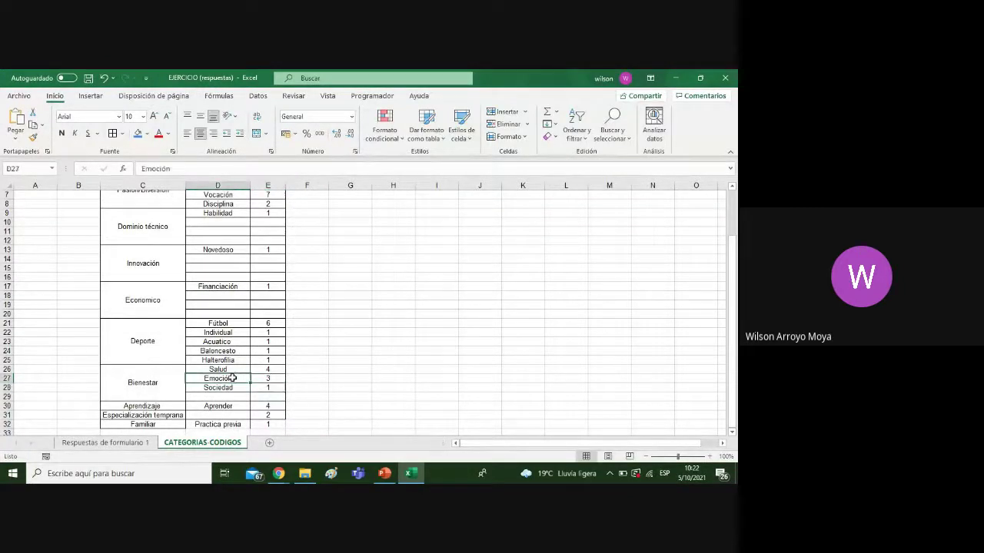
key("BackSpace")
key("BackSpace")
key("BackSpace")
key("BackSpace")
key("BackSpace")
key("BackSpace")
key("BackSpace")
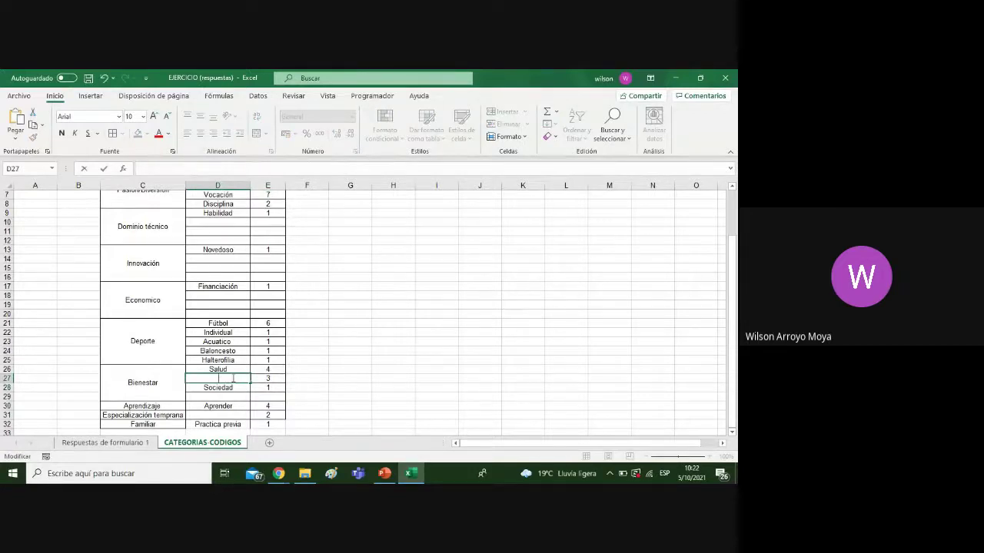
type("Psicologico")
key("Return")
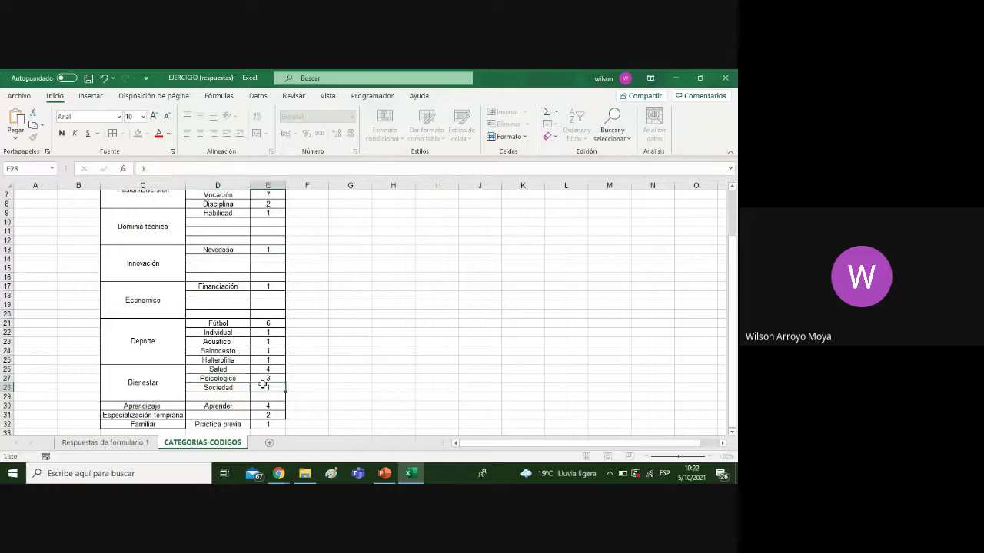
key("Right")
key("Right")
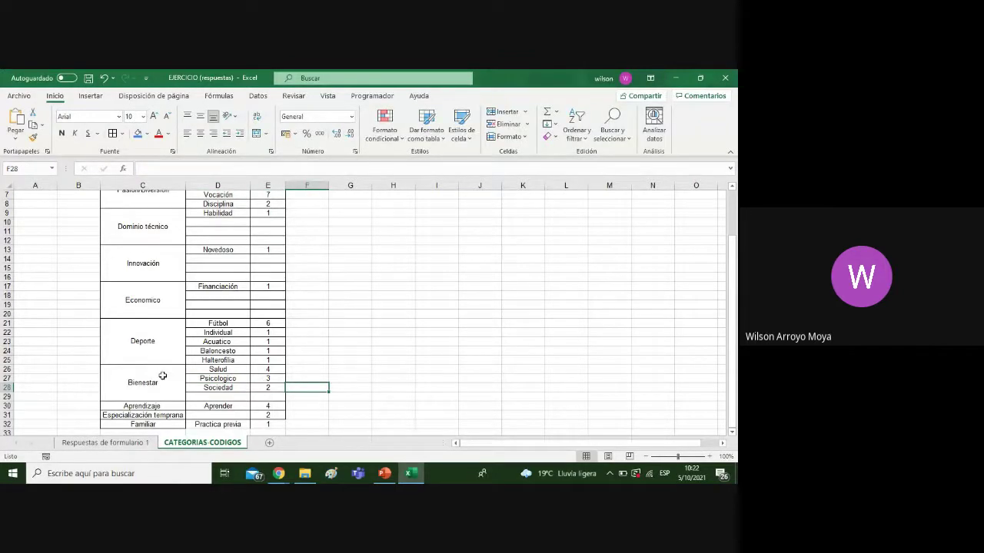
Review the response in row 24 of the form answers and set the Gusto/Disfrute count to 13 on the CATEGORIAS-CODIGOS sheet
left_click(142, 445)
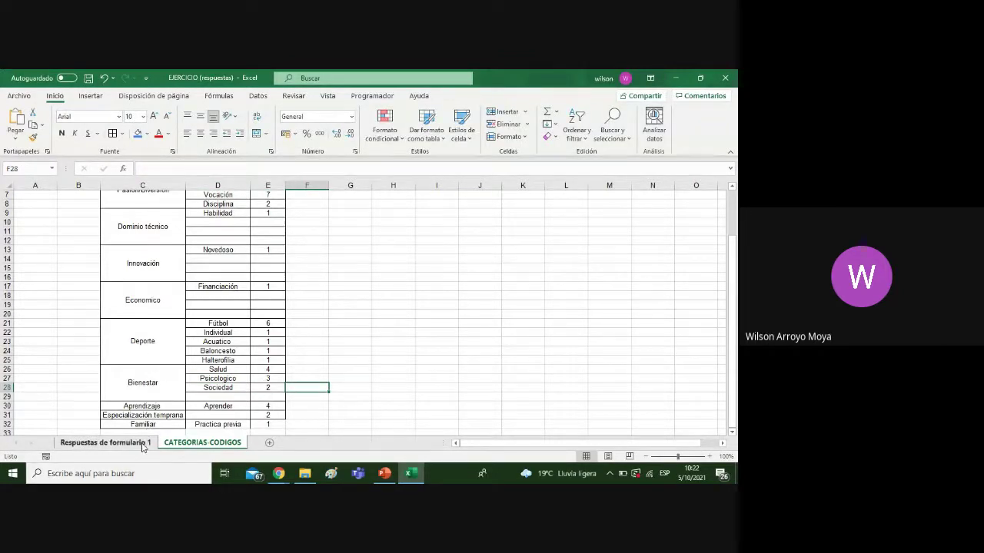
left_click(199, 423)
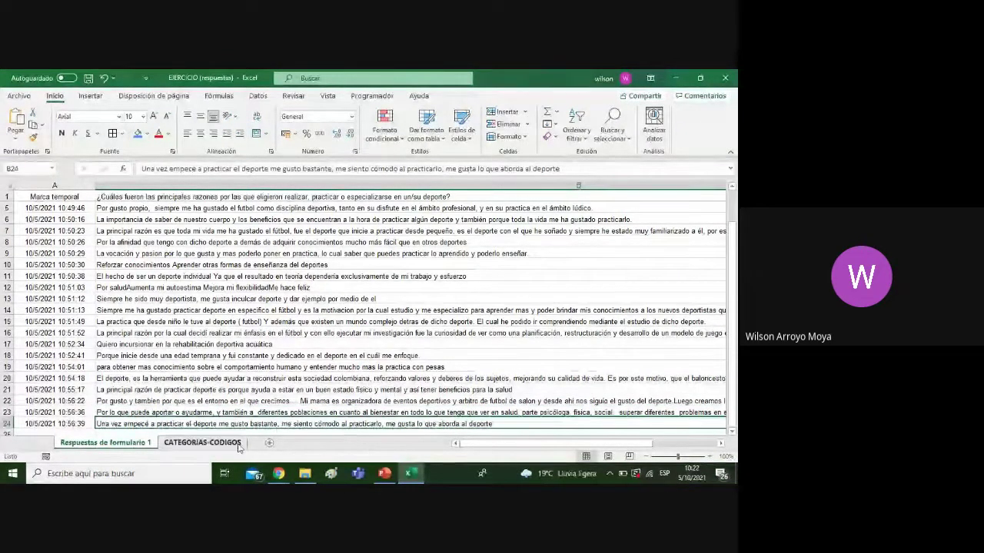
left_click(202, 443)
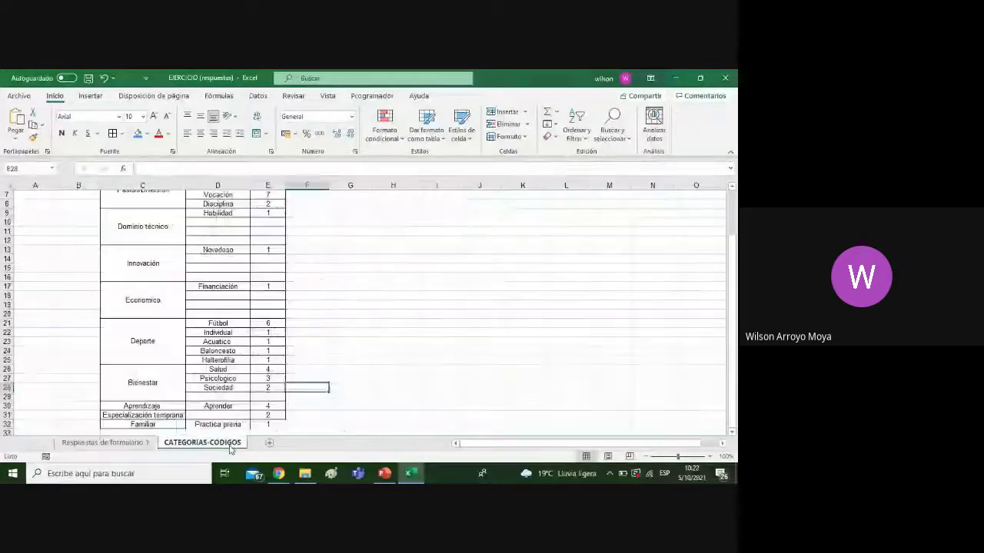
left_click(273, 371)
key("Up")
key("Up")
key("Up")
key("Up")
key("Up")
key("Up")
key("Up")
key("Up")
key("Up")
key("Up")
key("Up")
key("Up")
key("Up")
key("Up")
key("Up")
key("Up")
key("Up")
key("Up")
key("Up")
key("Up")
key("Up")
key("Up")
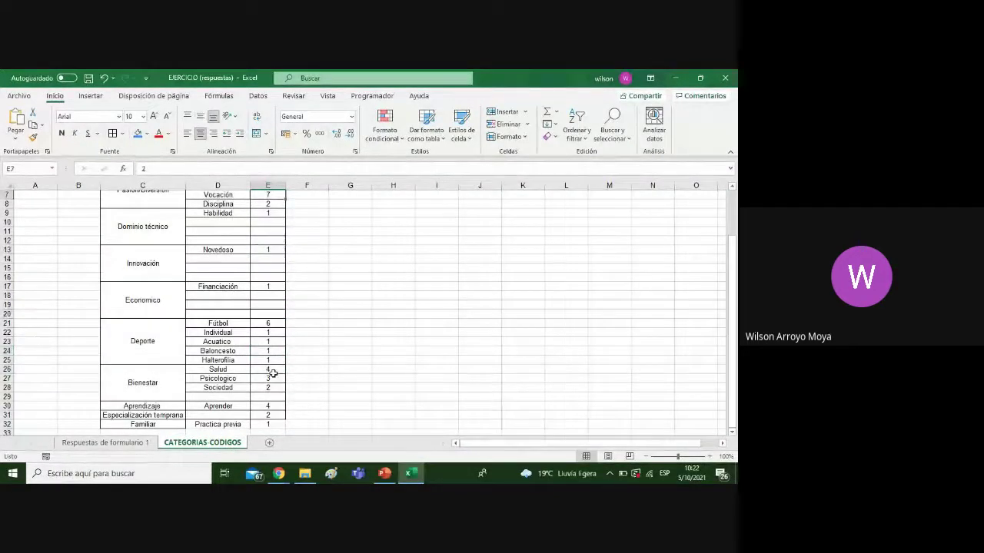
key("Down")
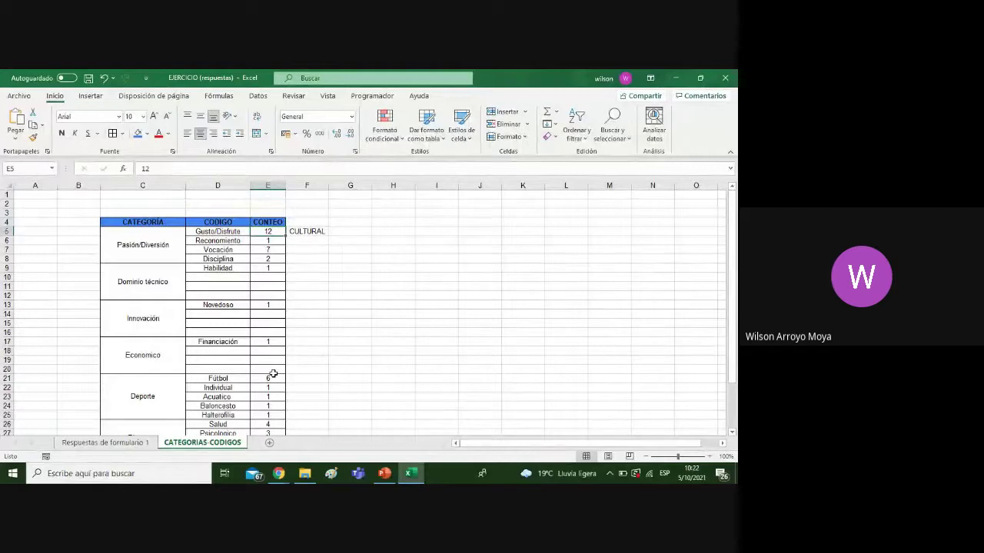
key("BackSpace")
type("3")
key("Tab")
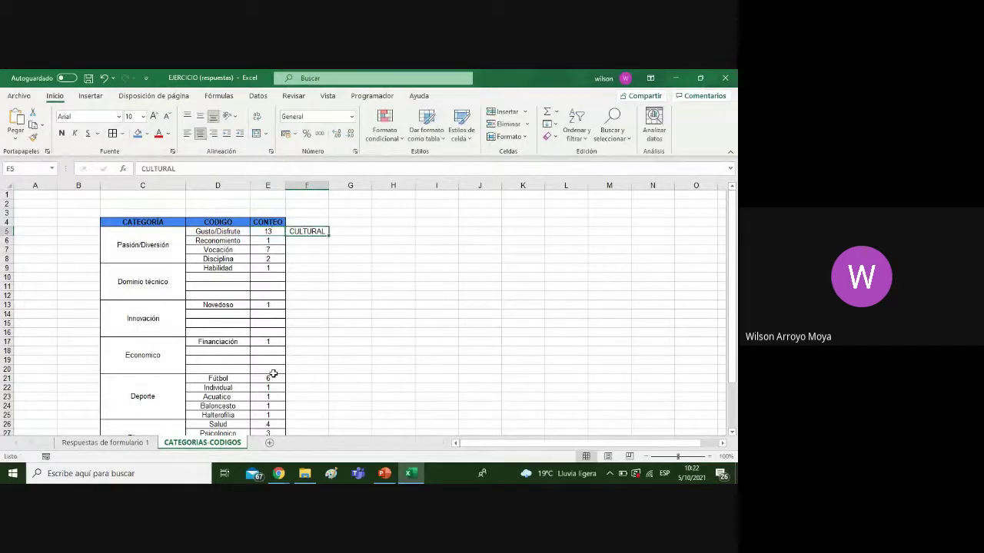
Switch to PowerPoint to review the open coding slide about categories and codes, and return to the Excel count table
left_click(385, 474)
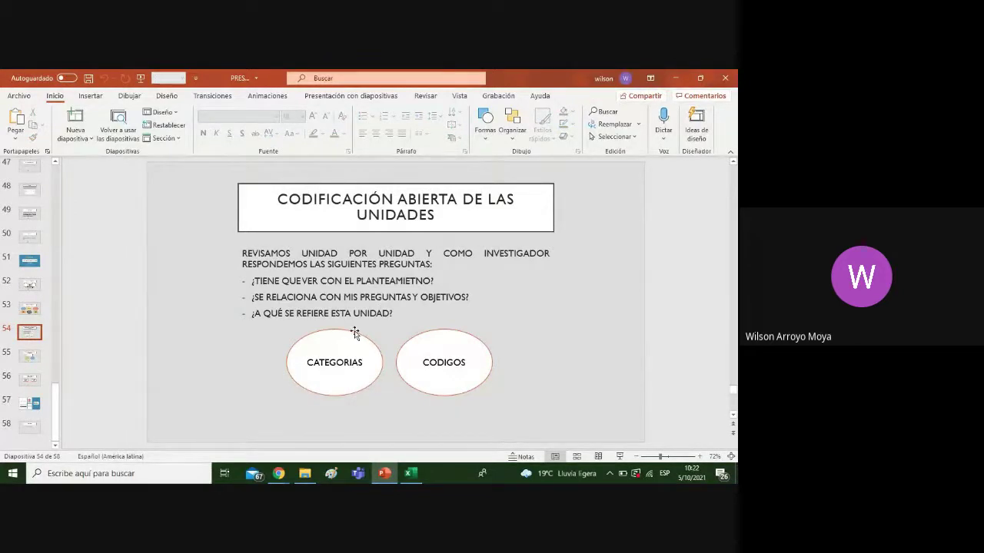
left_click(441, 332)
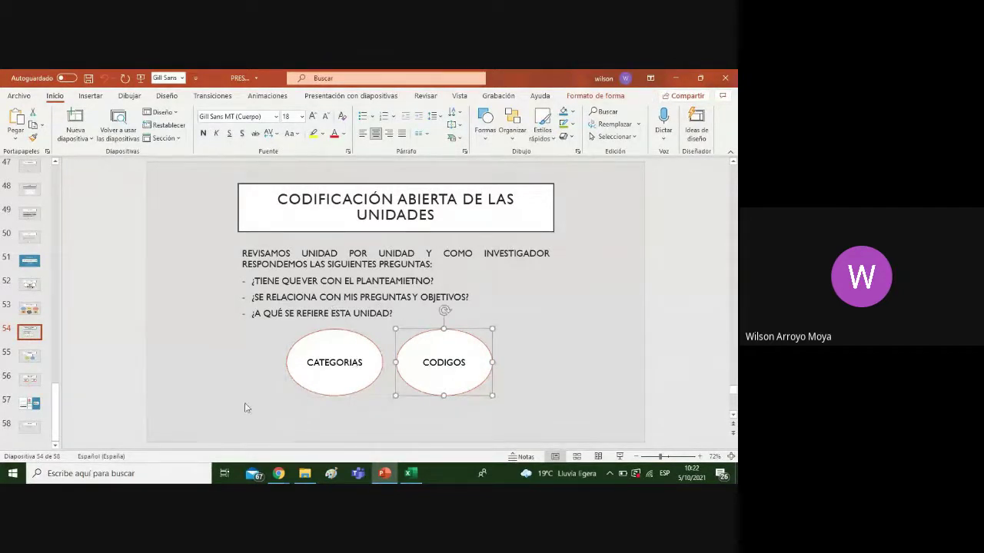
left_click(410, 472)
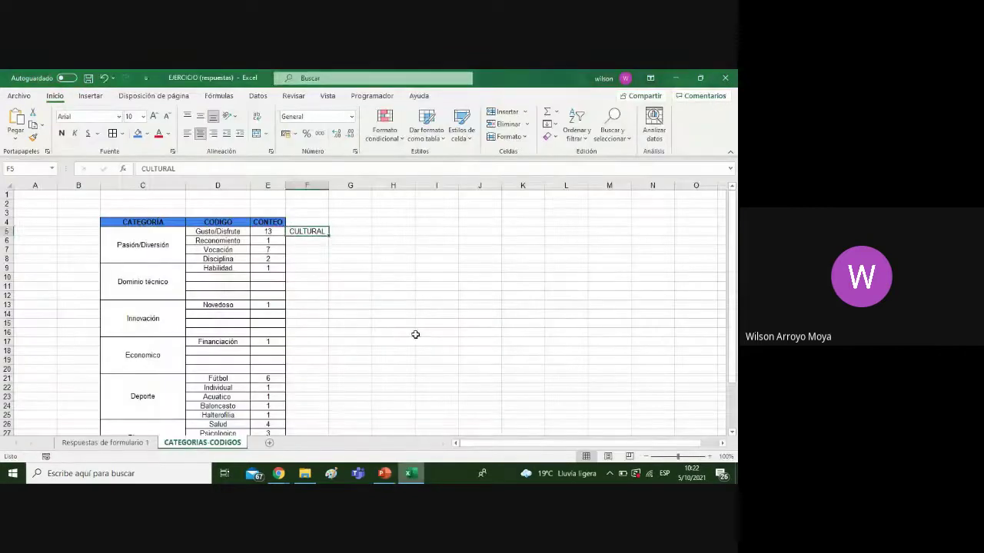
left_click(435, 277)
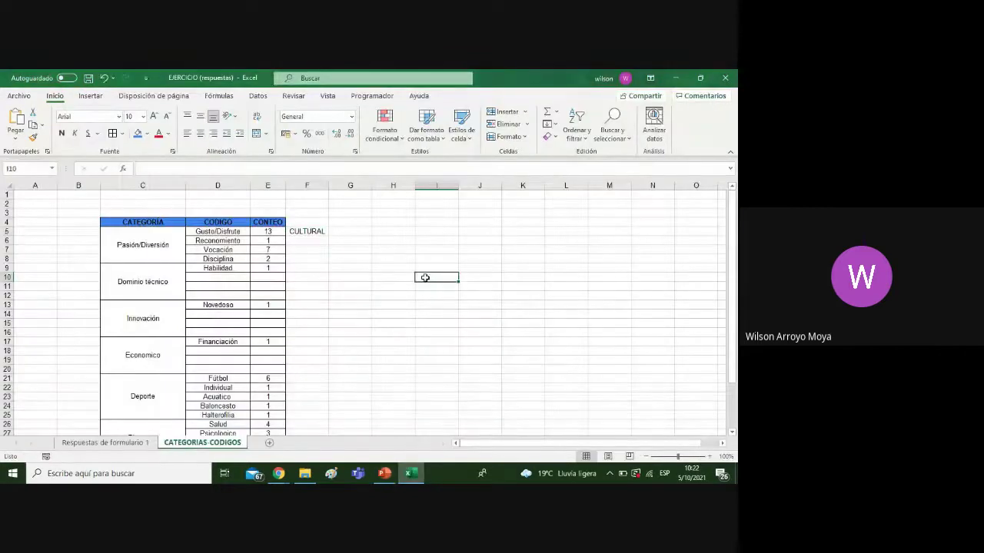
Switch to PowerPoint and examine slide 55 on axial coding, from categories to themes
left_click(384, 472)
left_click(33, 362)
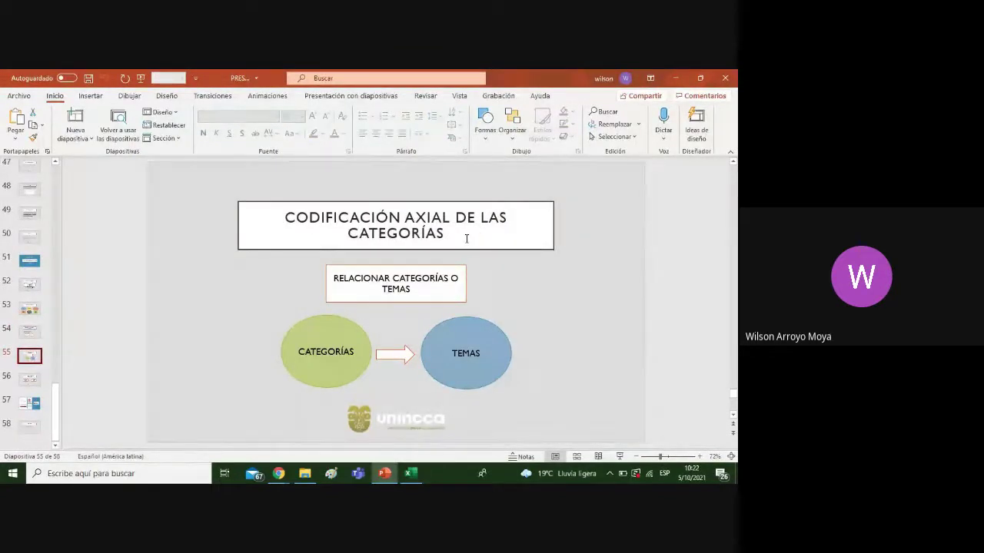
left_click(363, 339)
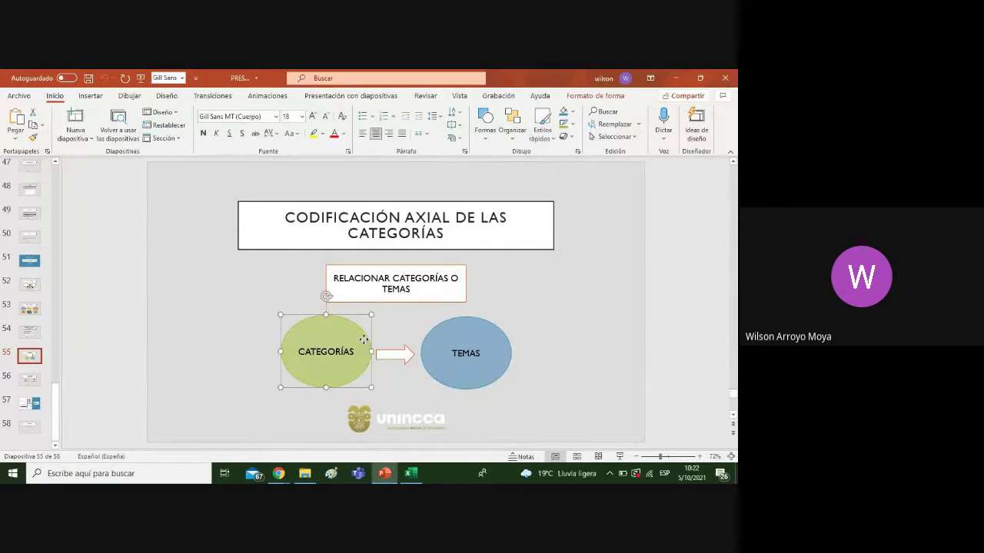
left_click(444, 339)
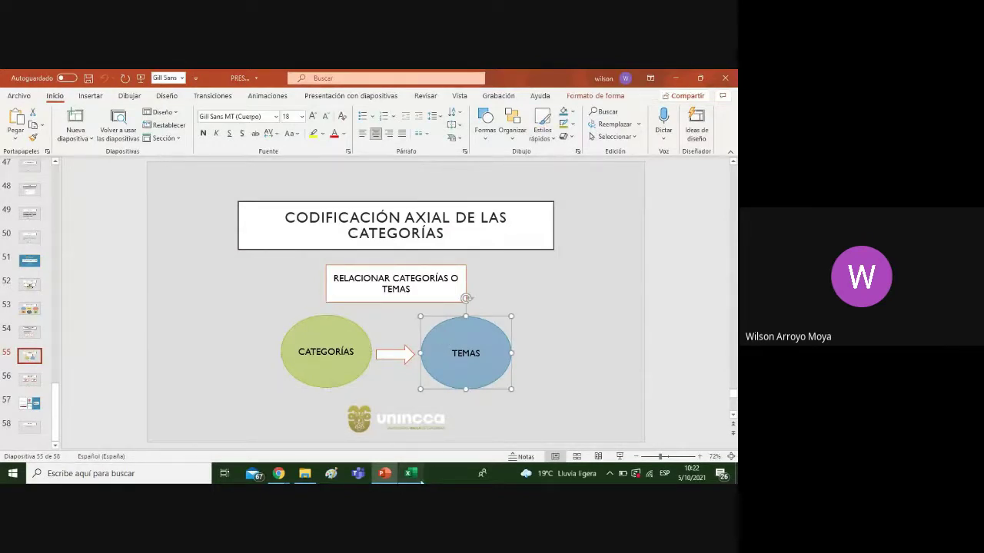
Switch back to Excel, merge and center cells F4:K4 beside the CONTEO header, and enter ESTUDIO
left_click(410, 474)
left_click(410, 379)
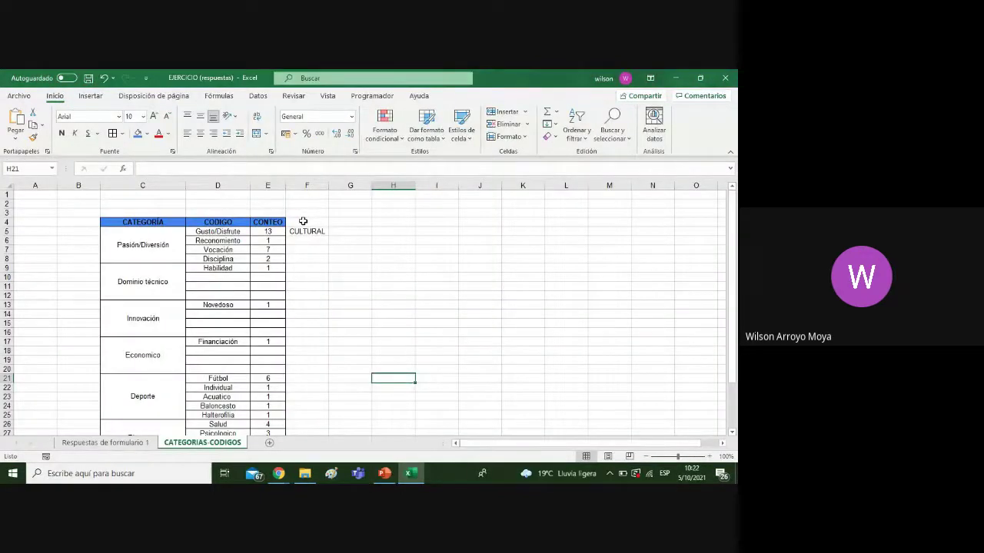
left_click_drag(303, 222, 510, 221)
left_click(255, 134)
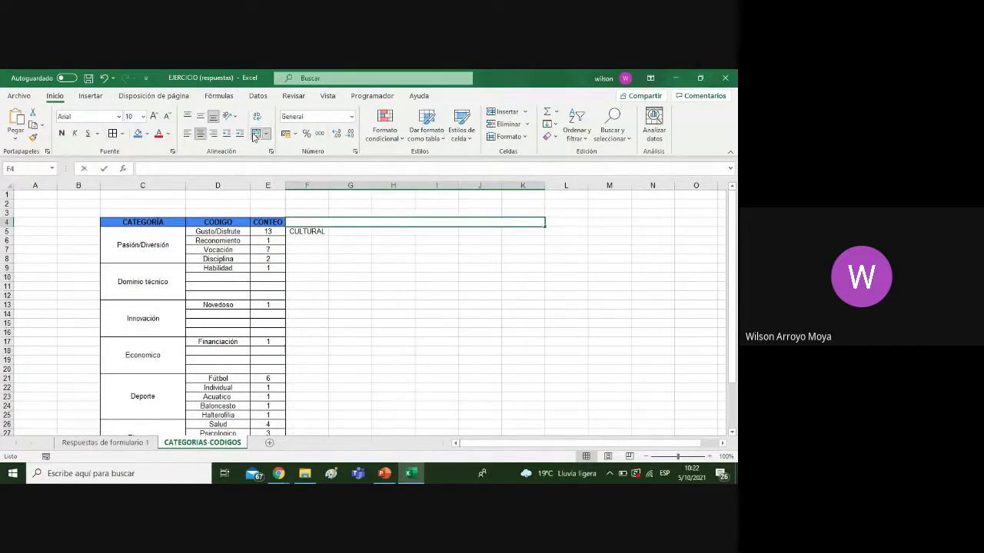
type("DIO")
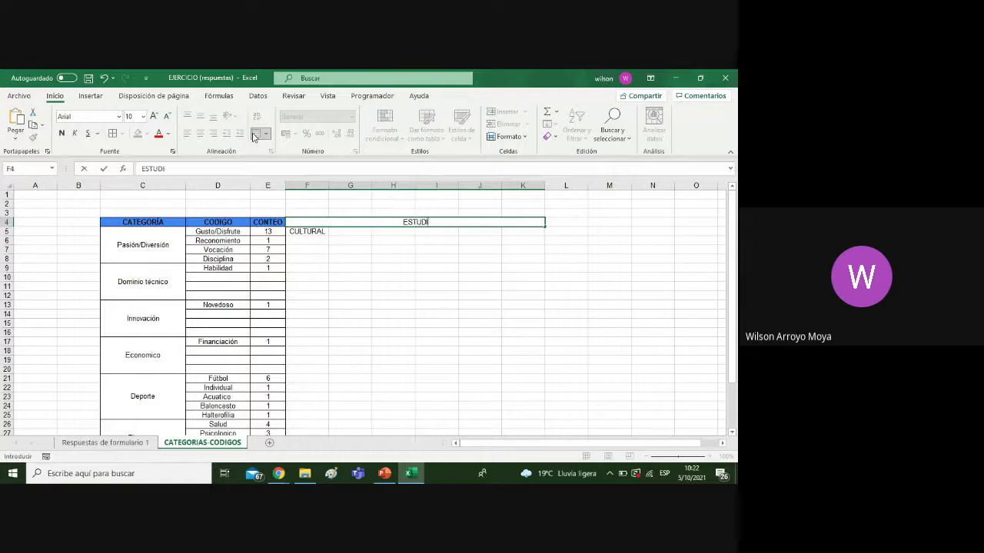
left_click(374, 276)
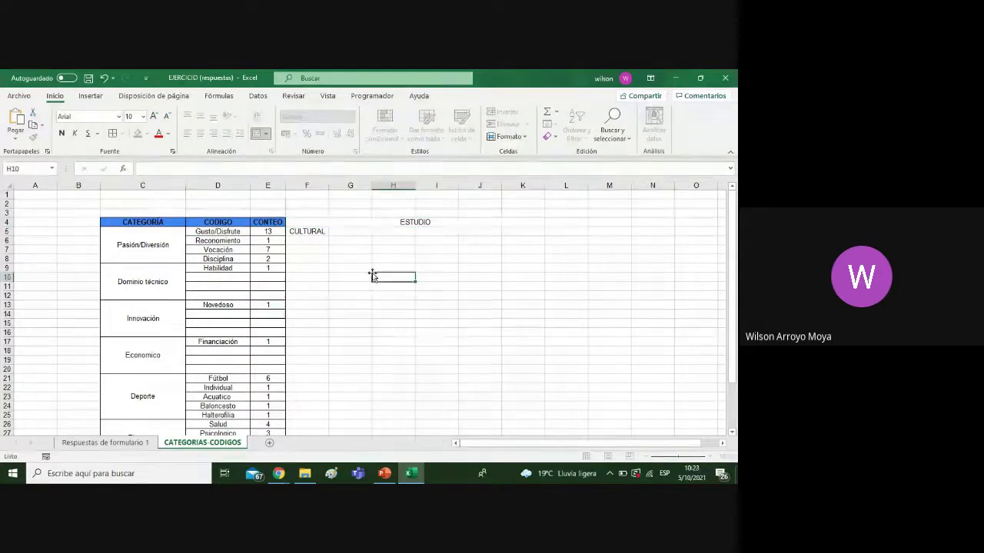
Clear CULTURAL from F5, merge and center F5:K5 in the Gusto/Disfrute row, and enter GUSTO
left_click(326, 234)
key("BackSpace")
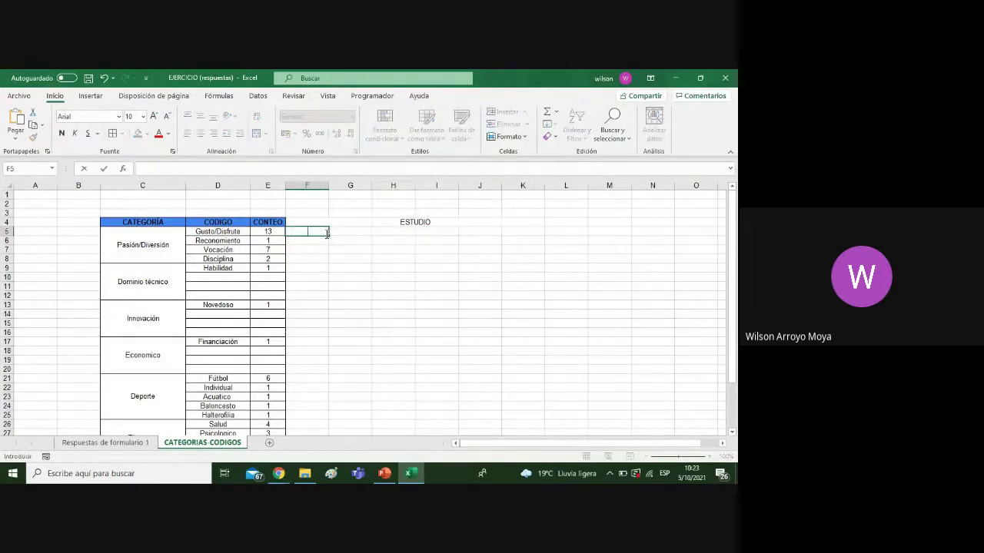
left_click(360, 289)
left_click_drag(310, 231, 503, 227)
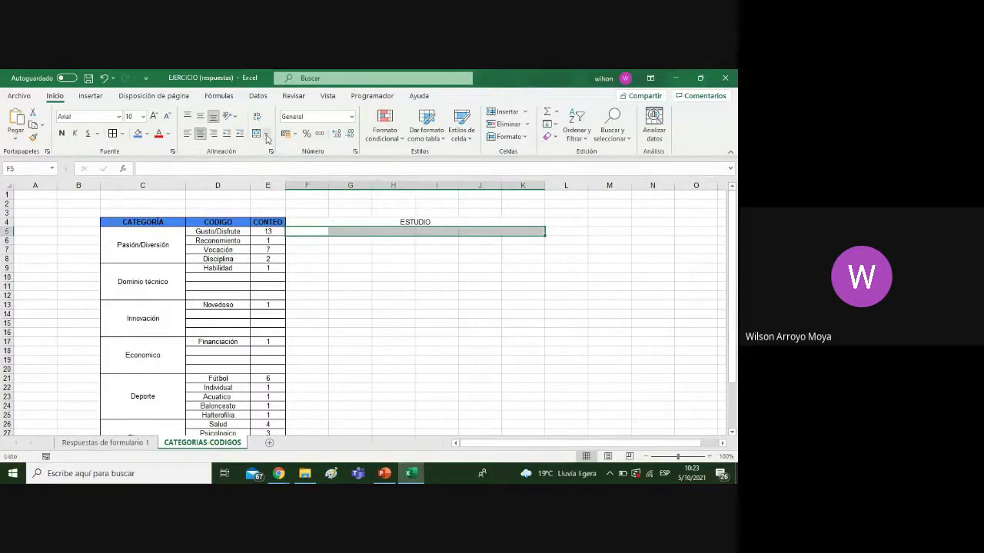
left_click(257, 136)
type("GU")
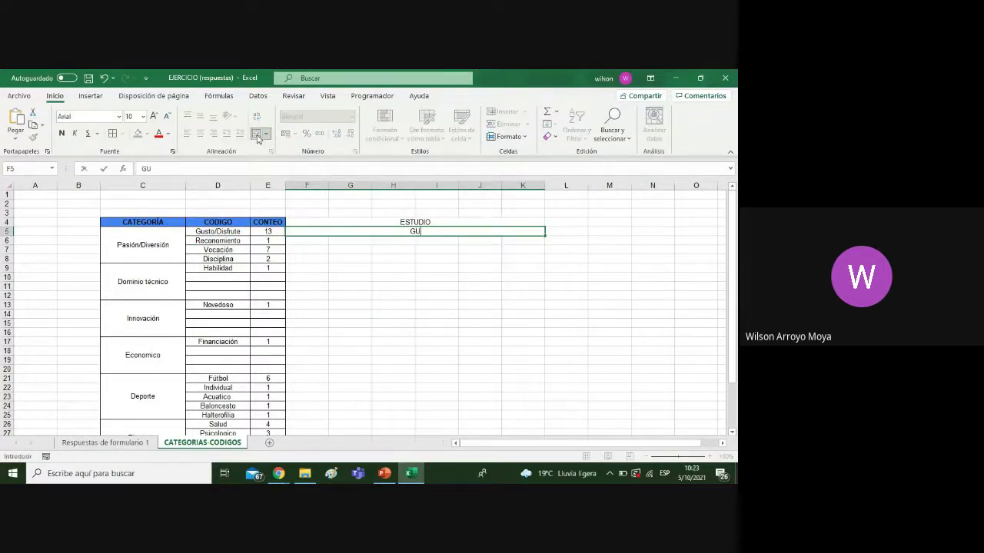
type("STO")
left_click(414, 308)
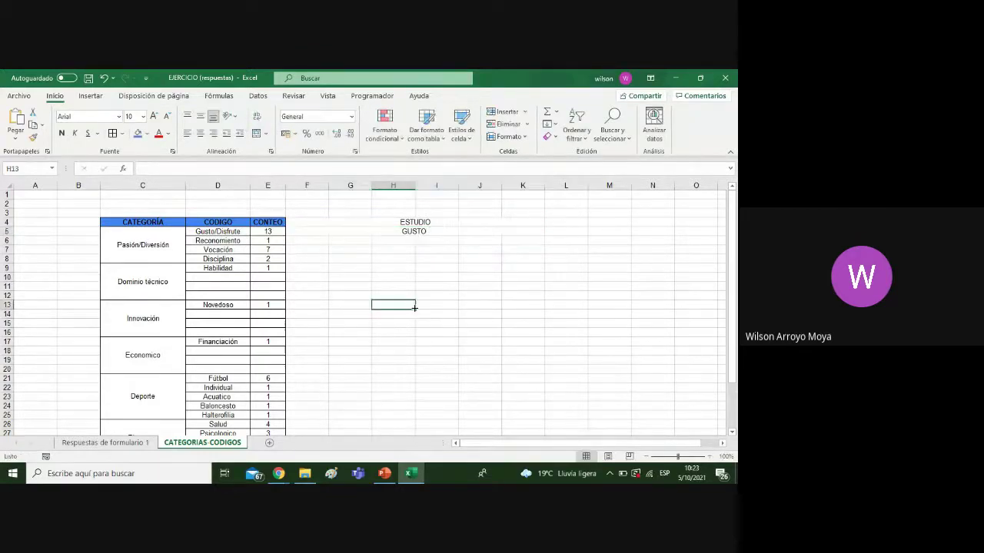
Merge and center cells F7:K7 in the Vocación row and enter VOCACIÓN
left_click(275, 232)
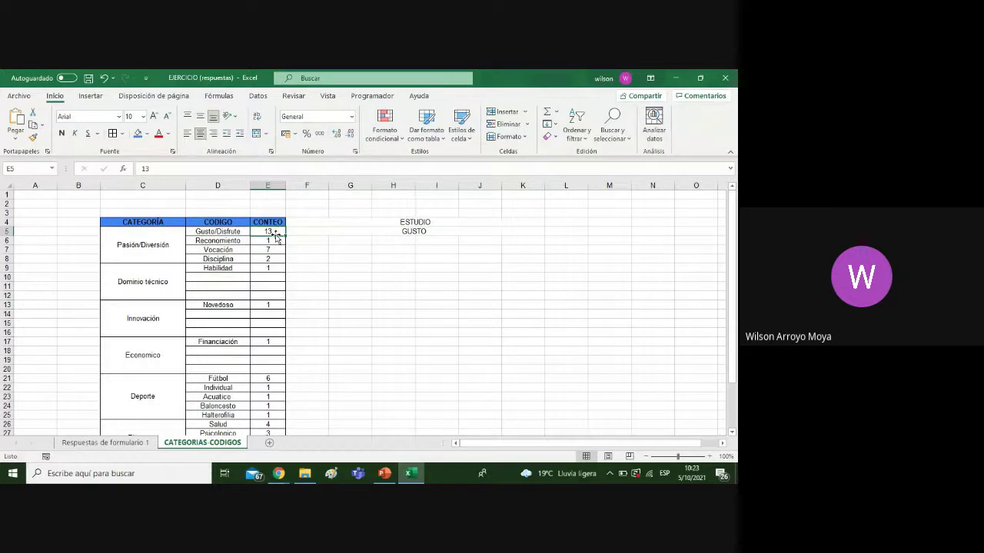
left_click(274, 254)
left_click_drag(314, 251, 514, 249)
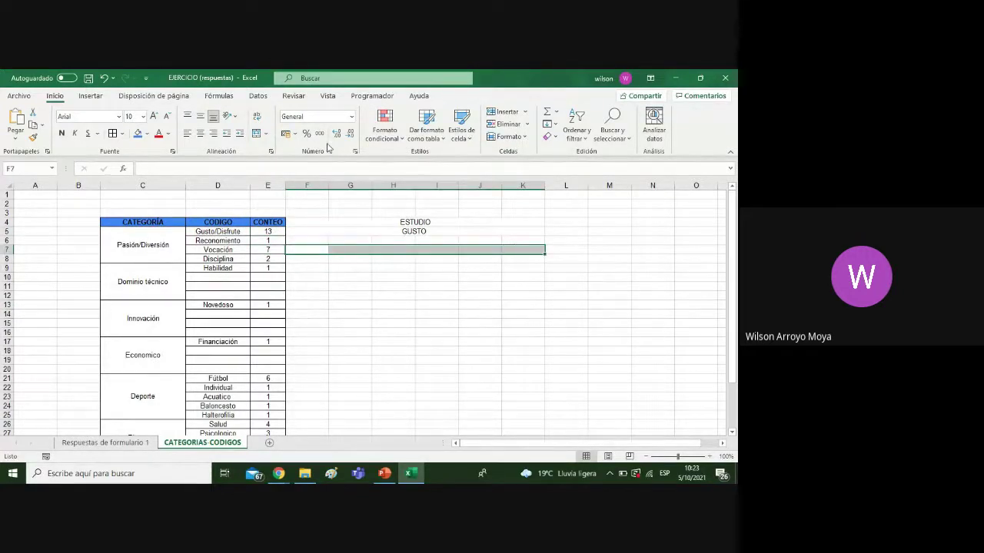
left_click(259, 135)
type("VOCAC")
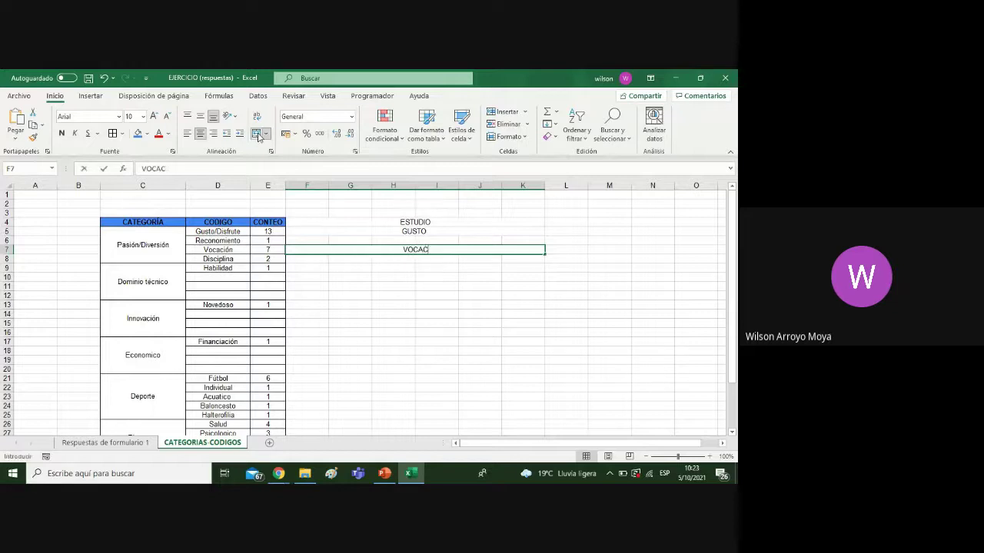
type("IÓN")
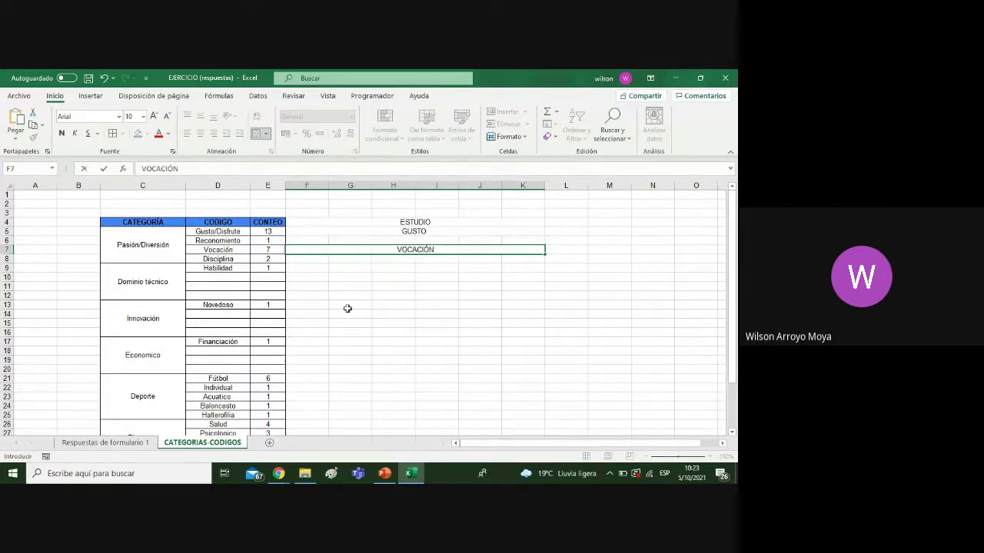
left_click(347, 308)
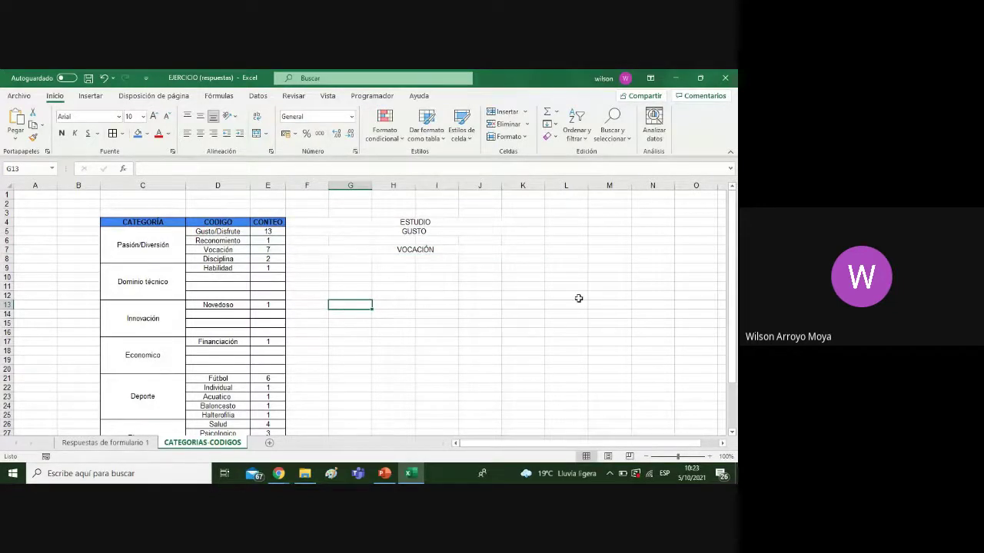
left_click_drag(730, 265, 725, 298)
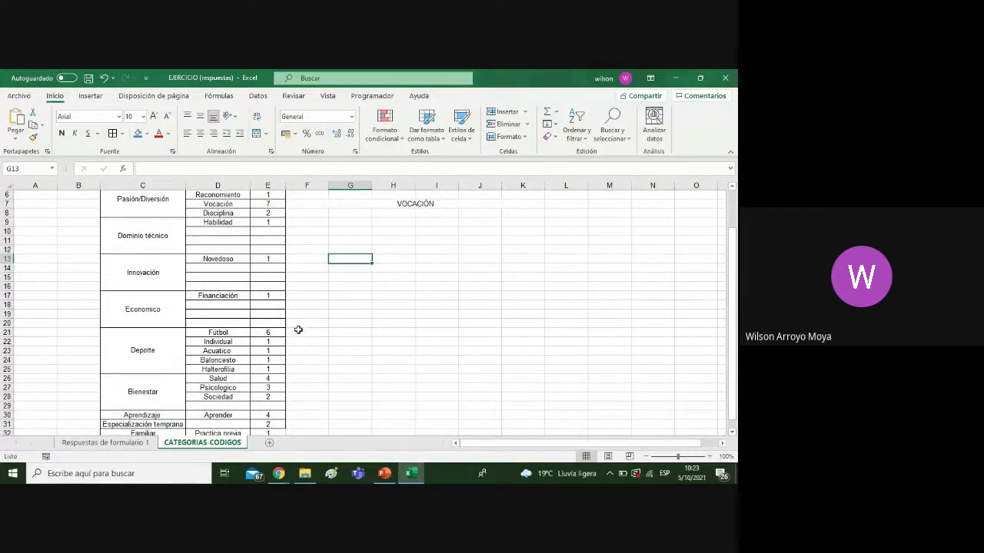
Merge and center cells F21:K25 beside the Deporte codes, enter TIPO DE DEPORTE, and align it vertically to the middle
left_click_drag(298, 329, 524, 365)
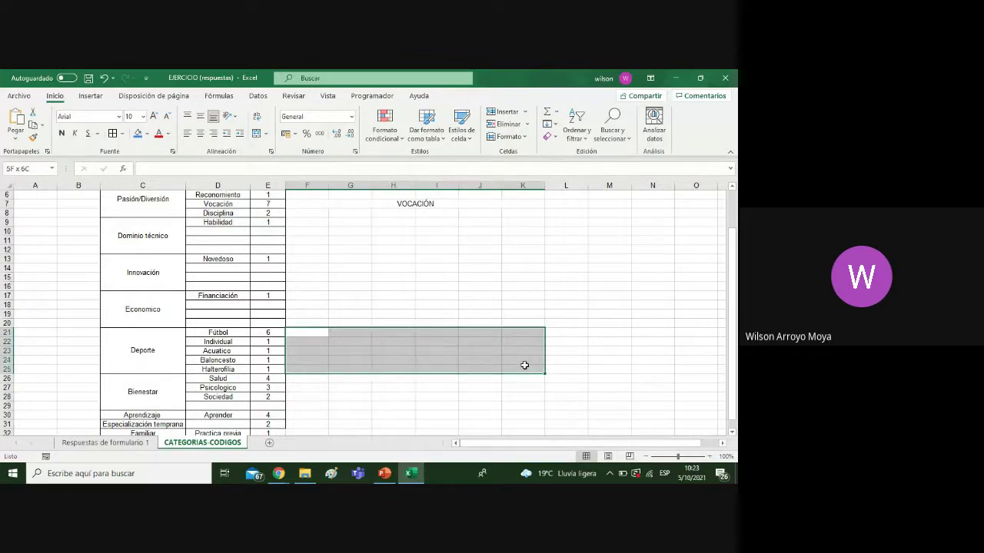
left_click(257, 135)
type("TIPO")
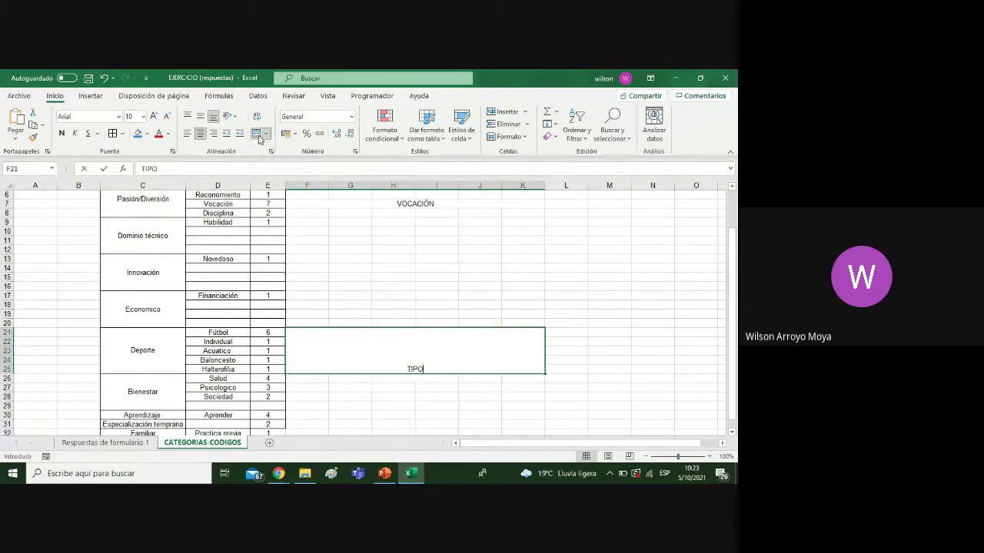
type(" DE DEPORT")
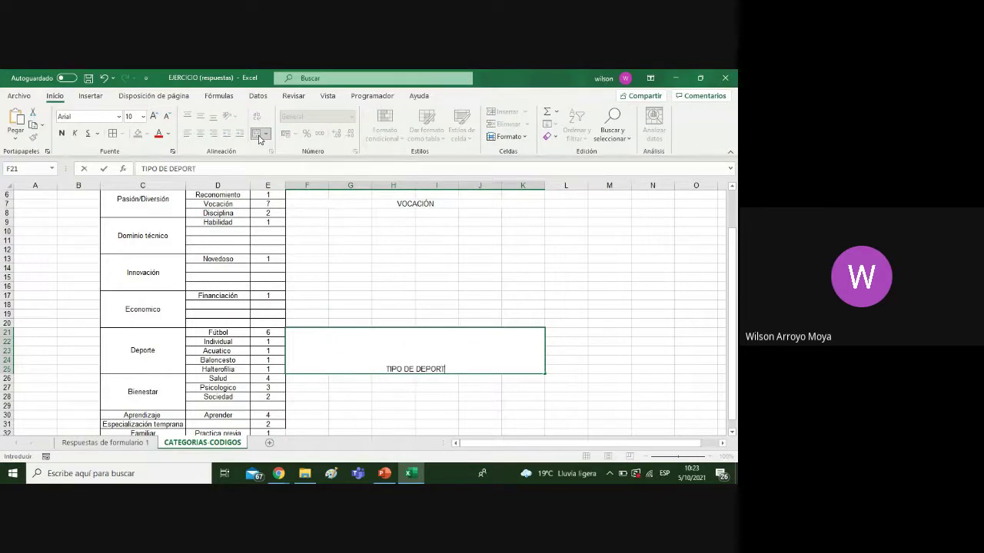
type("E")
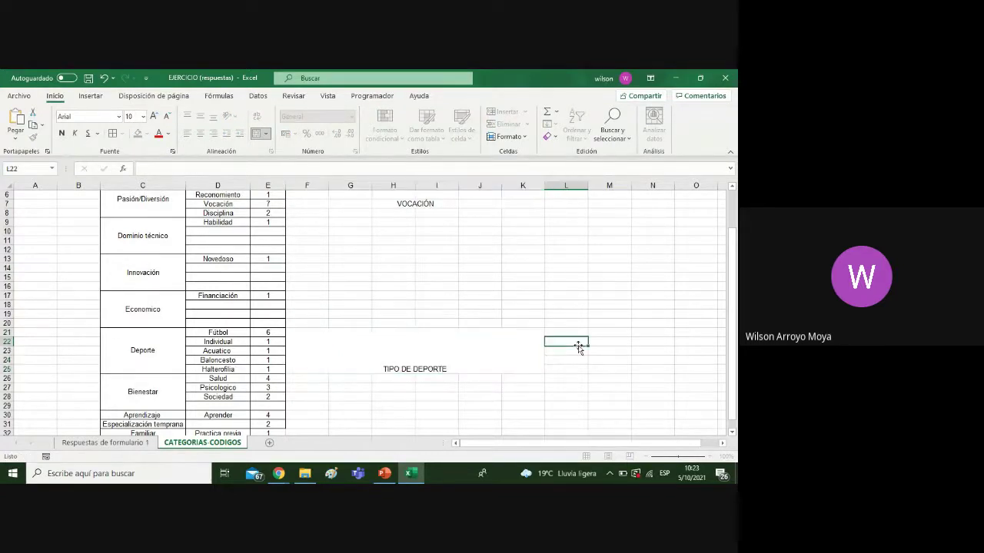
left_click(497, 338)
left_click(199, 119)
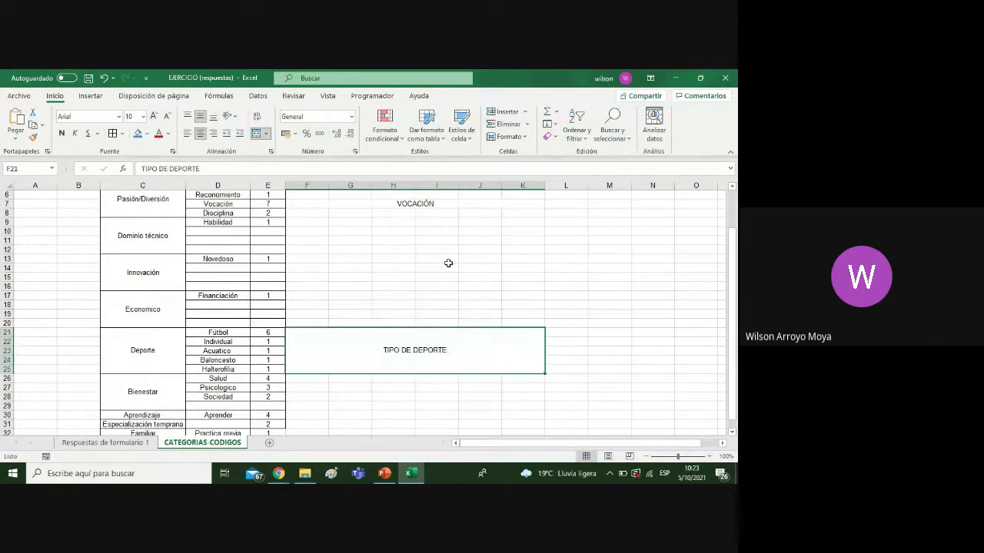
left_click(565, 296)
Merge and center cells F26:K29 beside the Bienestar codes, enter BIENESTAR, and align it vertically to the middle
left_click_drag(735, 303, 733, 312)
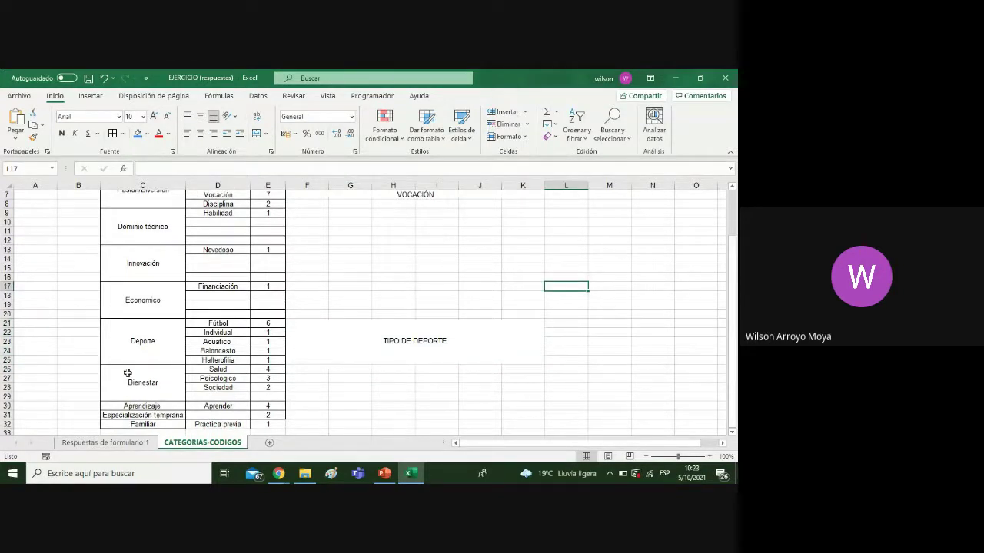
left_click_drag(320, 370, 530, 396)
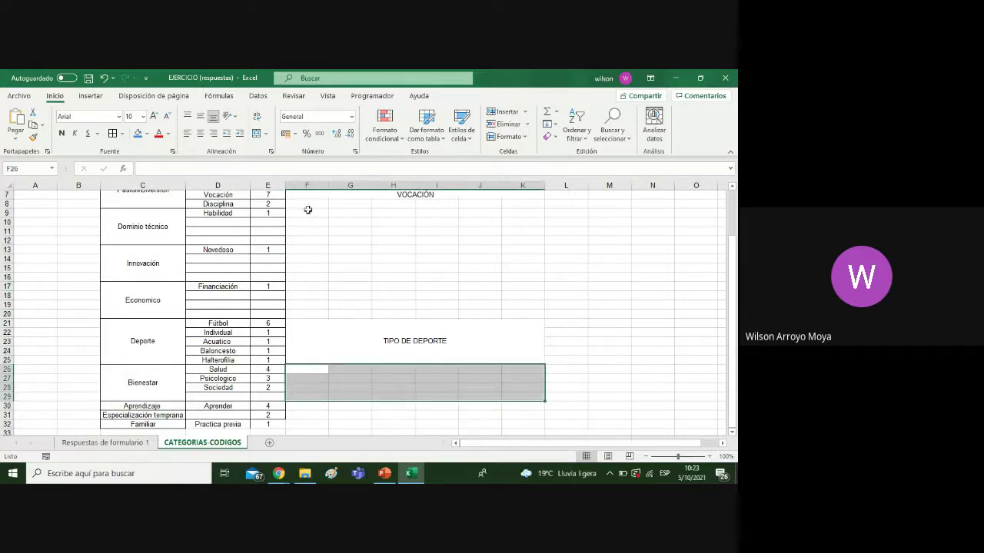
left_click(258, 134)
type("BIE")
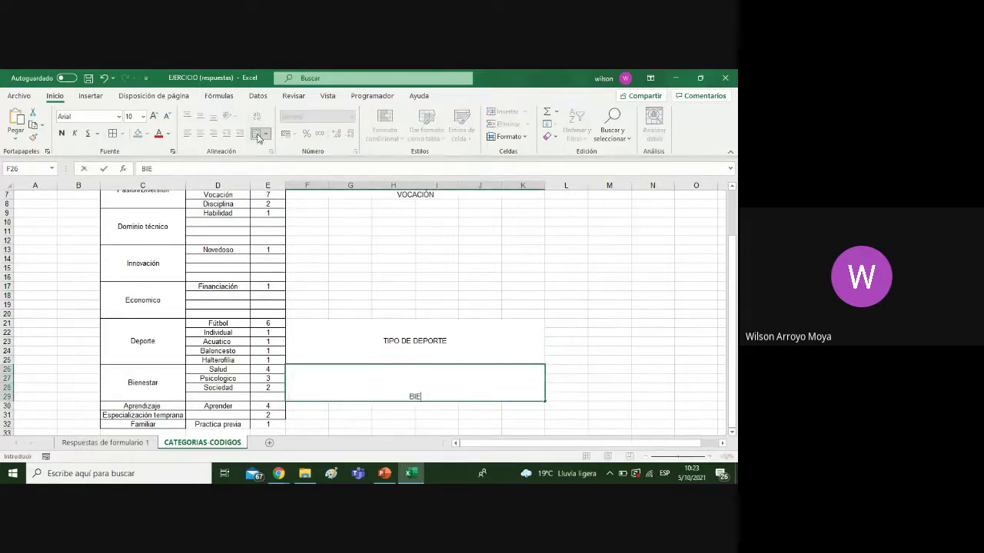
type("NESTAR")
left_click(584, 366)
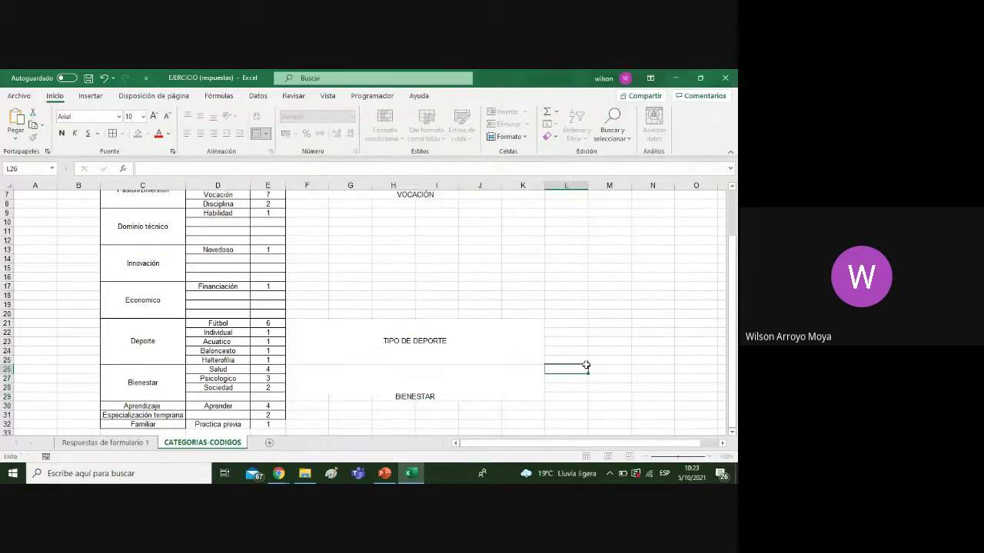
left_click(512, 375)
left_click(199, 115)
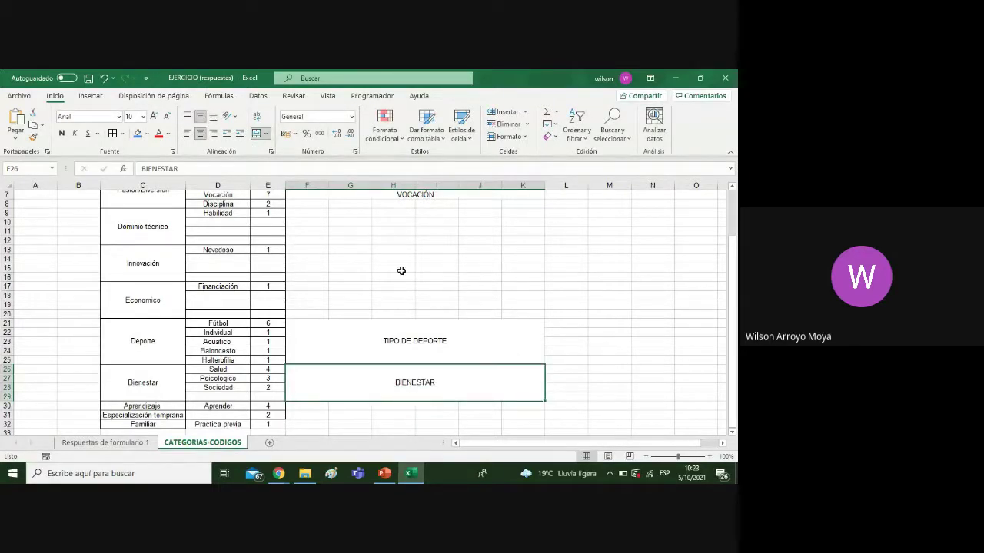
left_click(446, 304)
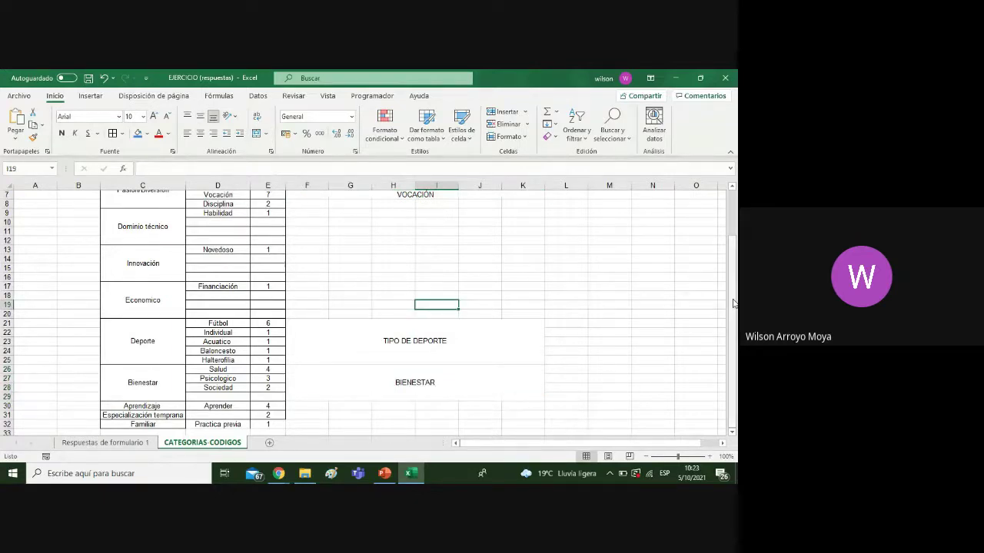
Apply all borders to the theme area F4:K29, from the ESTUDIO row down to BIENESTAR
left_click_drag(732, 298, 733, 258)
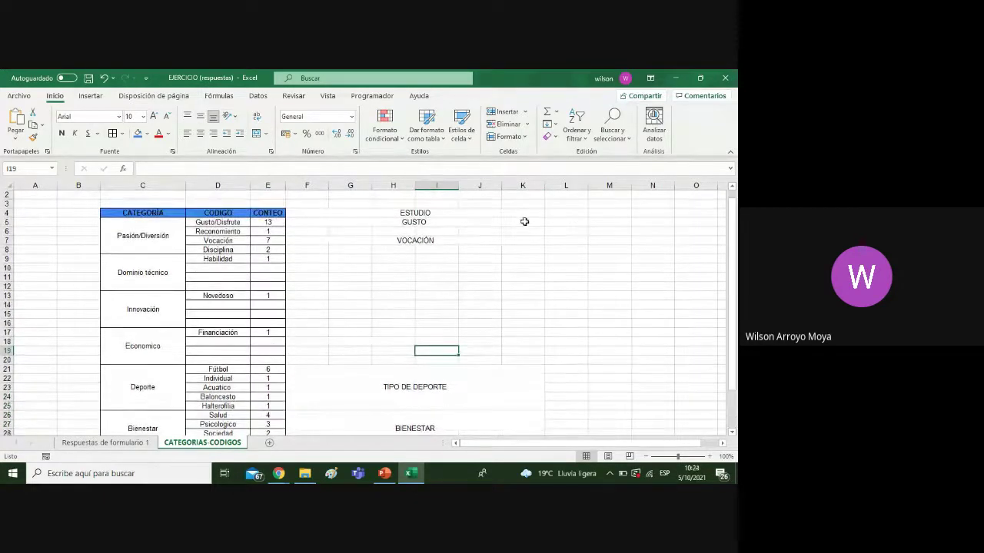
left_click(524, 222)
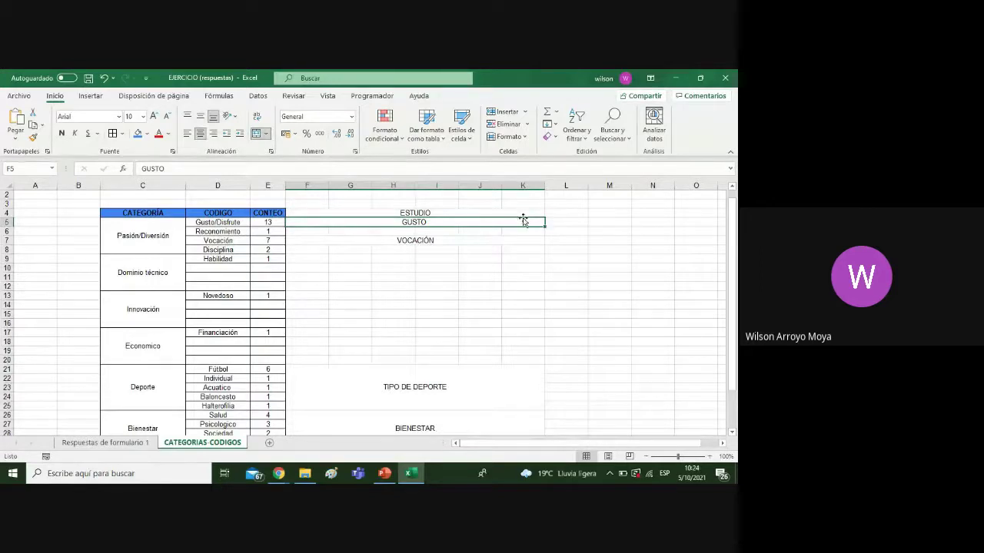
left_click_drag(520, 213, 527, 441)
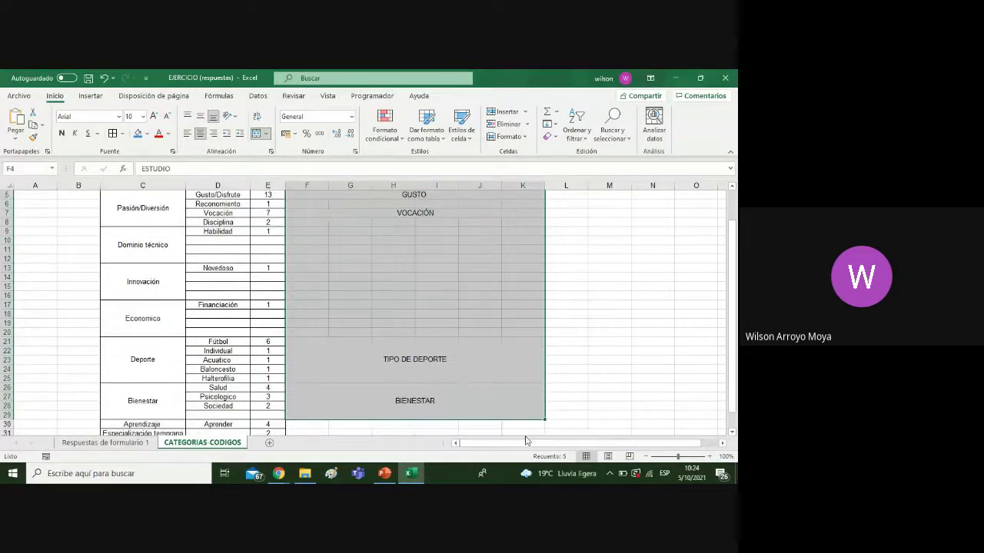
left_click(113, 134)
scroll(391, 237, "up", 2)
left_click(582, 301)
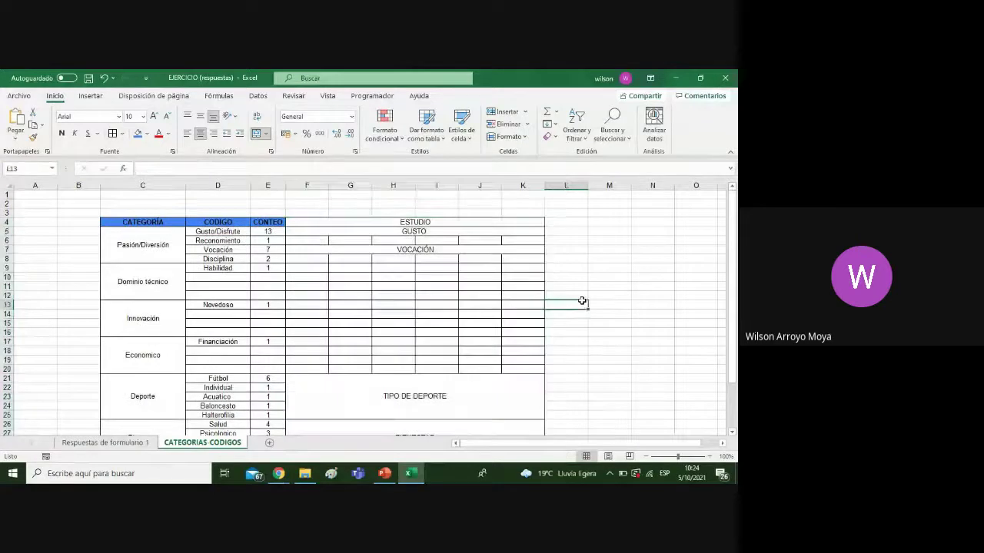
Fill the merged theme cells GUSTO, VOCACIÓN and TIPO DE DEPORTE with the header's blue color
left_click(469, 229)
left_click(138, 134)
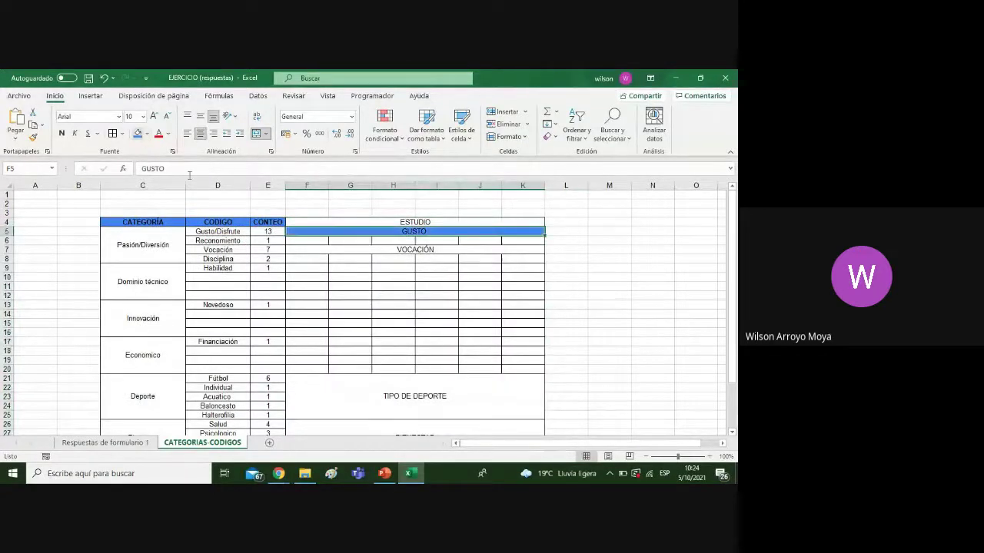
left_click(314, 252)
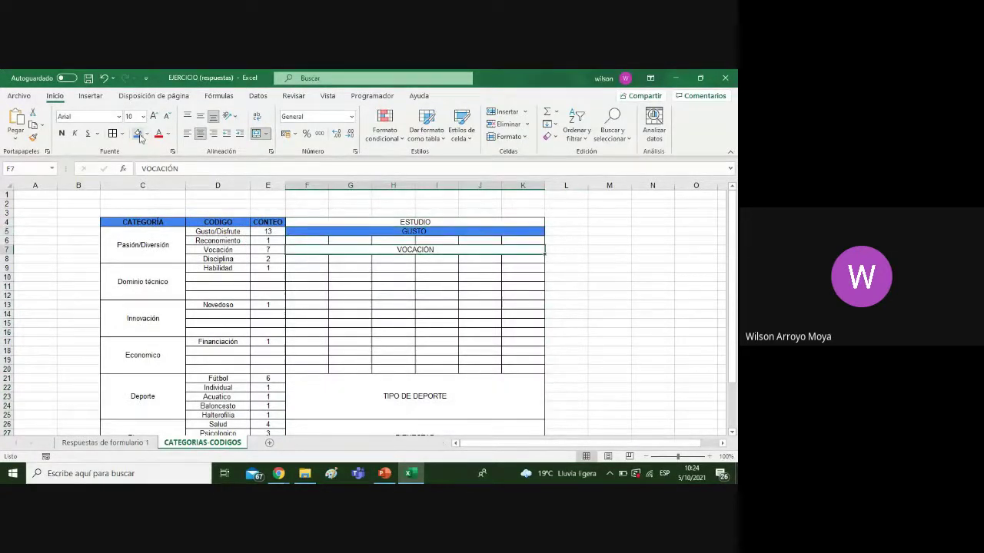
left_click(138, 133)
left_click(451, 387)
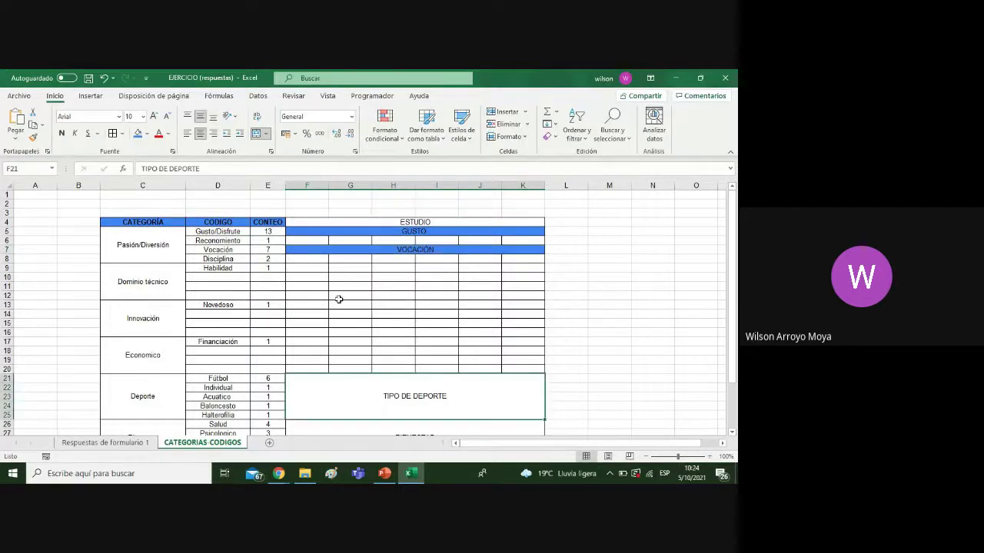
left_click(138, 133)
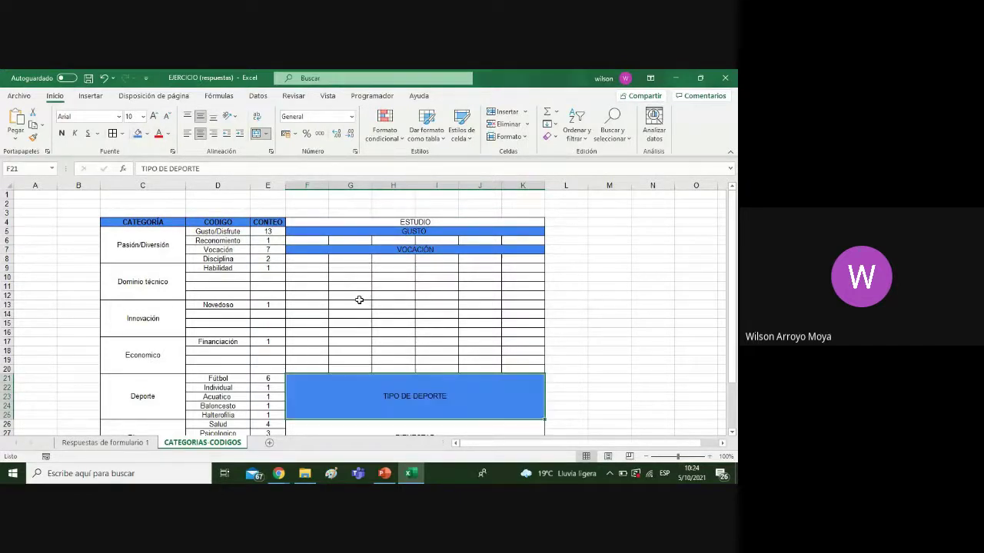
left_click(579, 357)
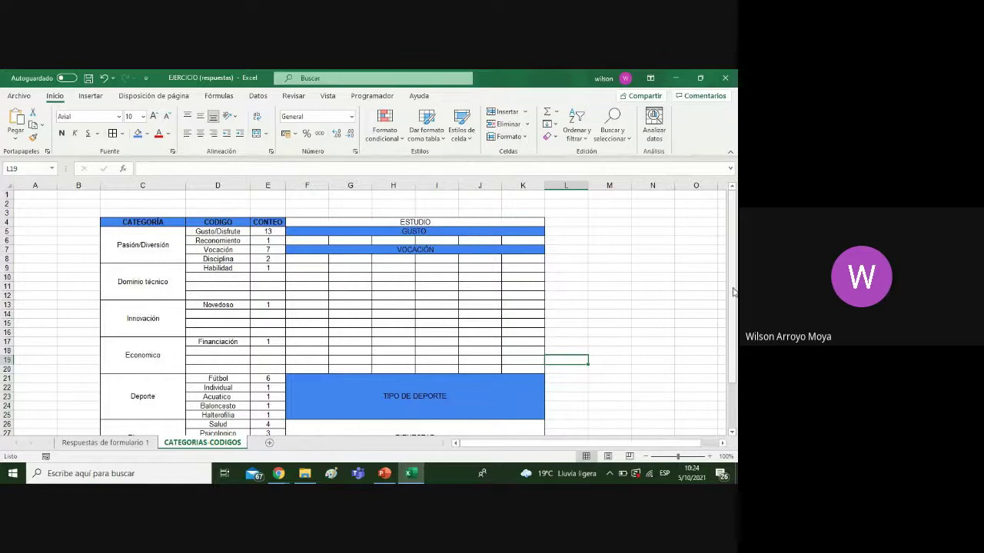
left_click_drag(732, 292, 733, 306)
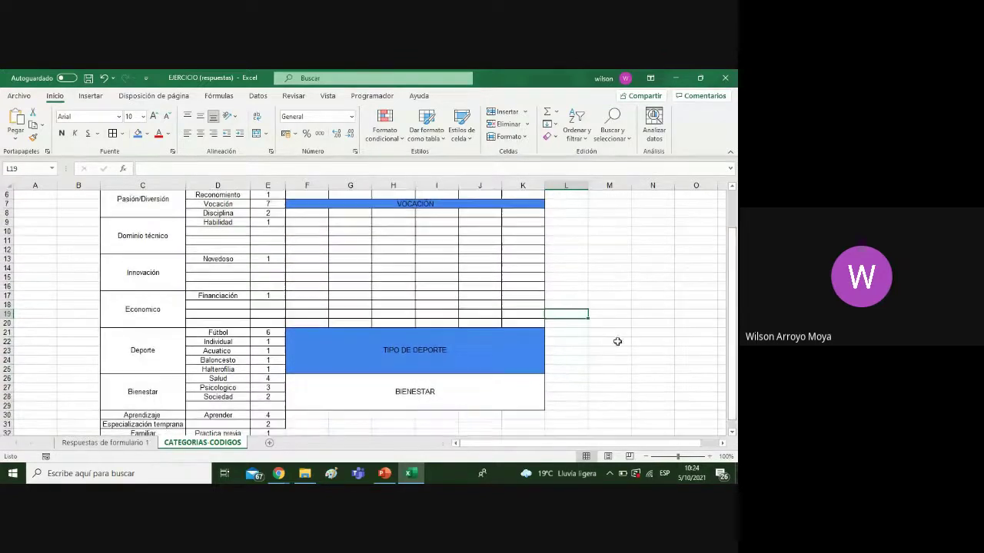
left_click(476, 356)
left_click(352, 312)
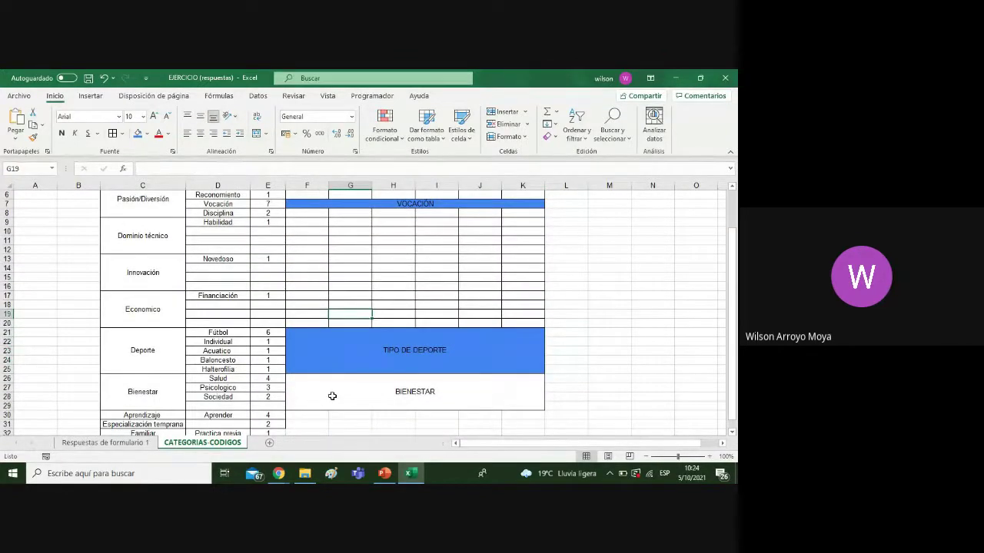
left_click(346, 361)
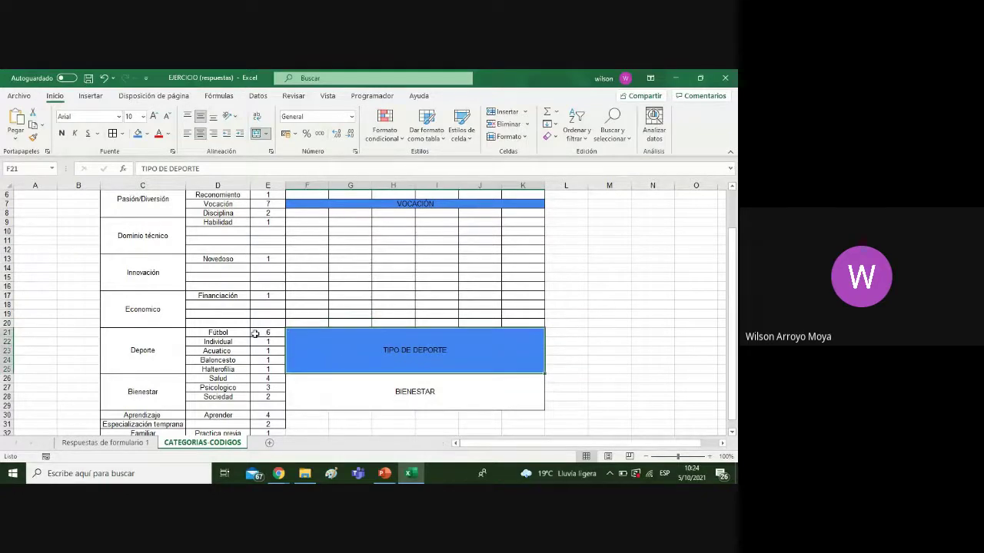
left_click_drag(240, 332, 263, 328)
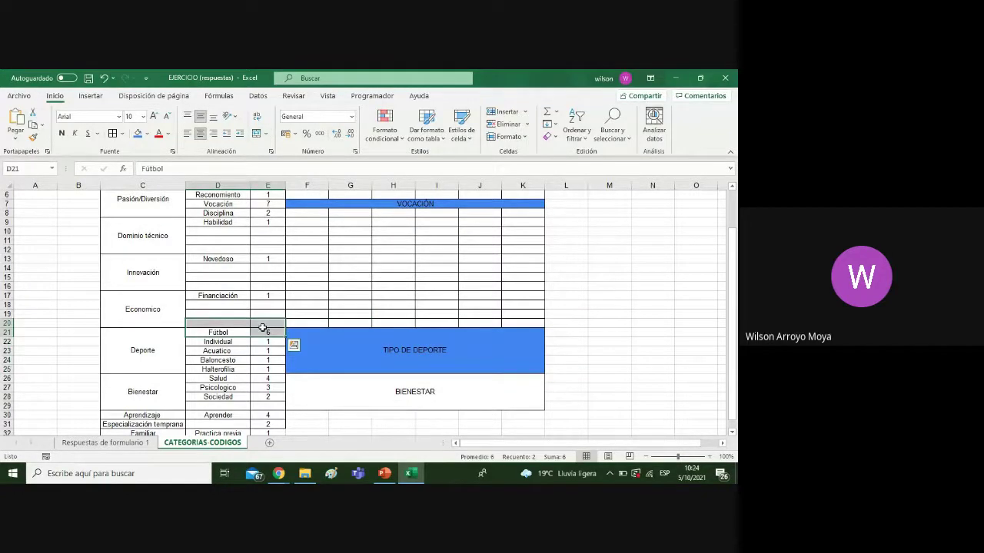
left_click(319, 351)
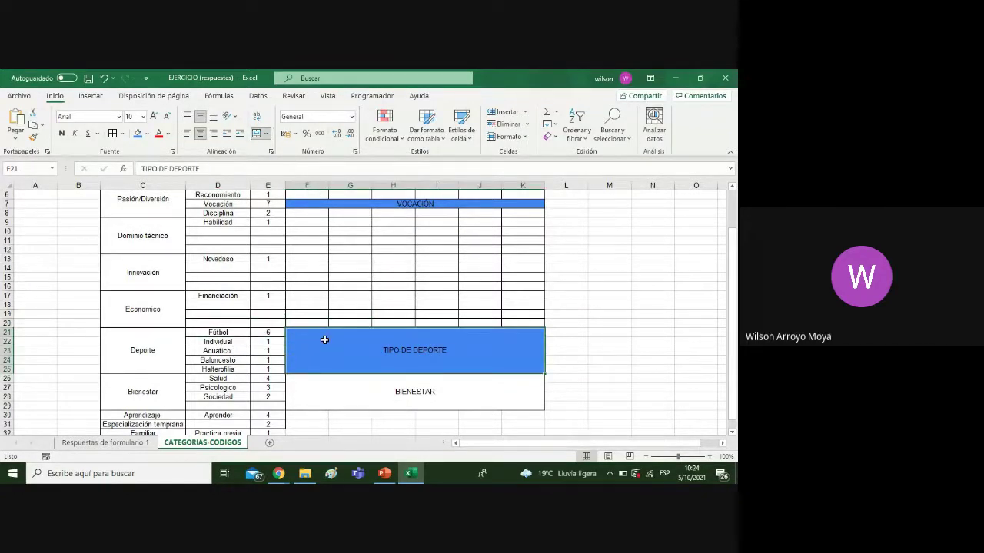
left_click(423, 259)
left_click(364, 353)
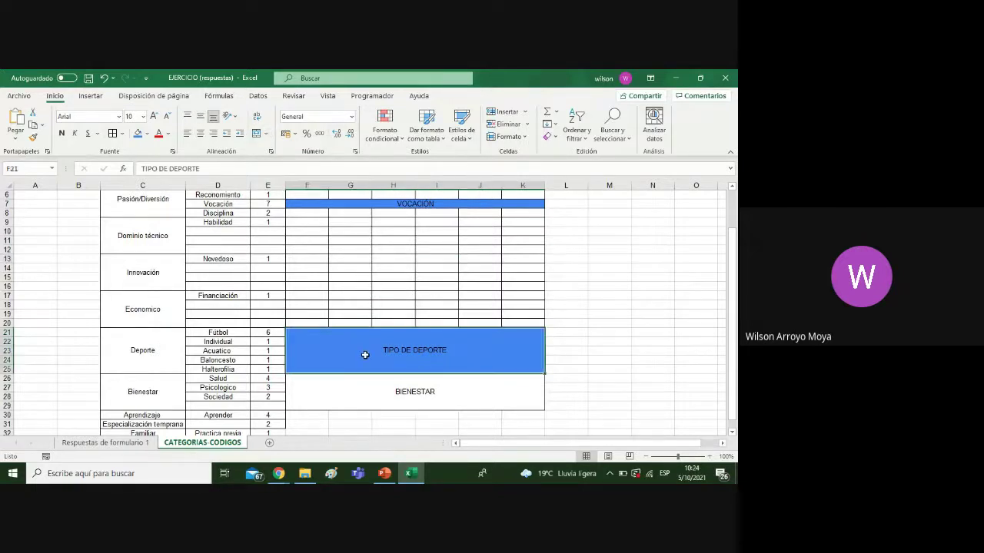
left_click(383, 204)
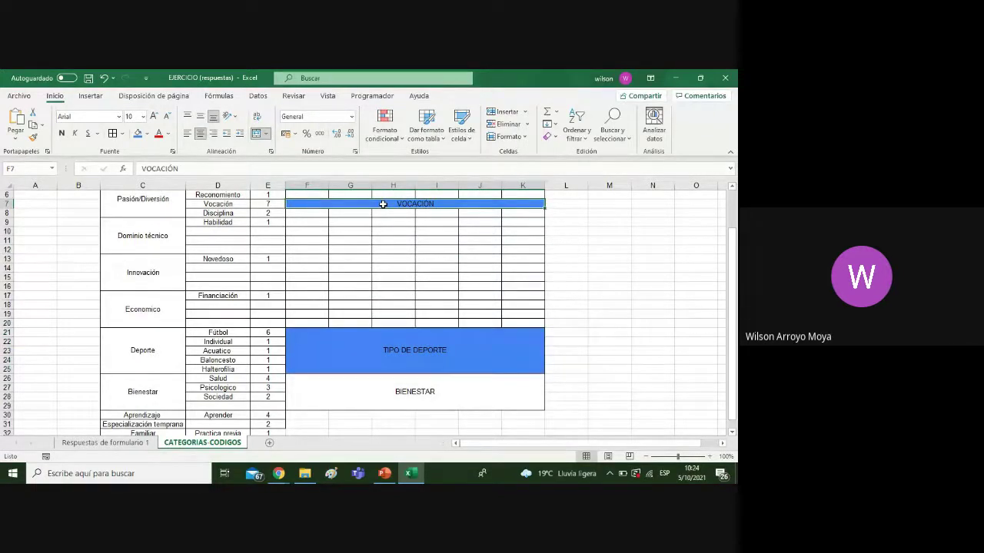
Fill the merged BIENESTAR cell with the same blue color as the other themes
left_click(345, 402)
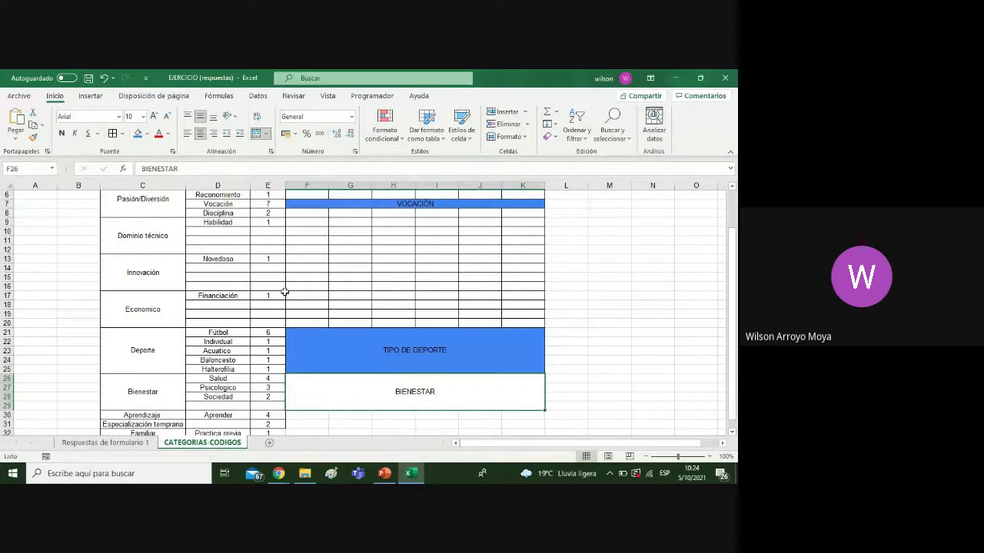
left_click(136, 134)
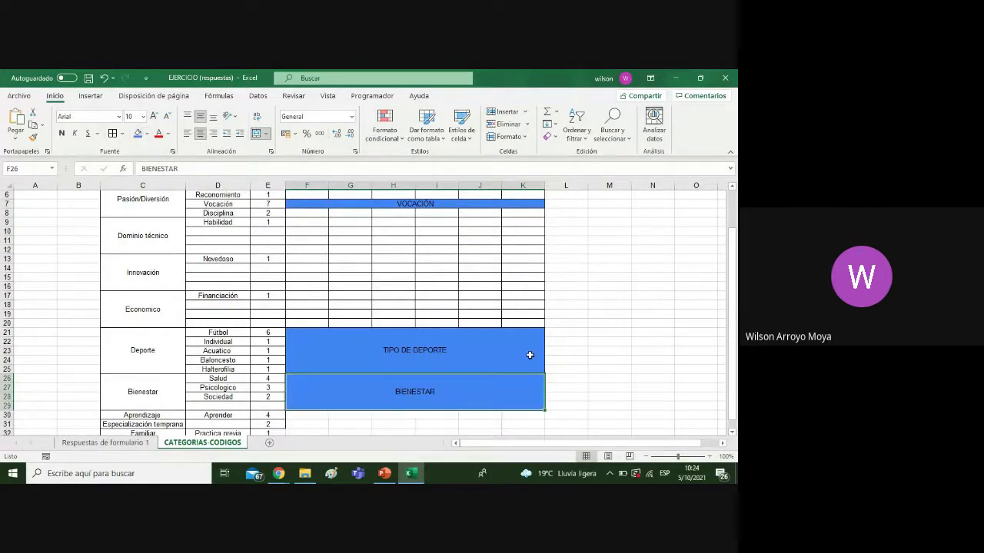
Apply a thick outside border around the whole theme area F4:K29
left_click_drag(527, 354, 521, 205)
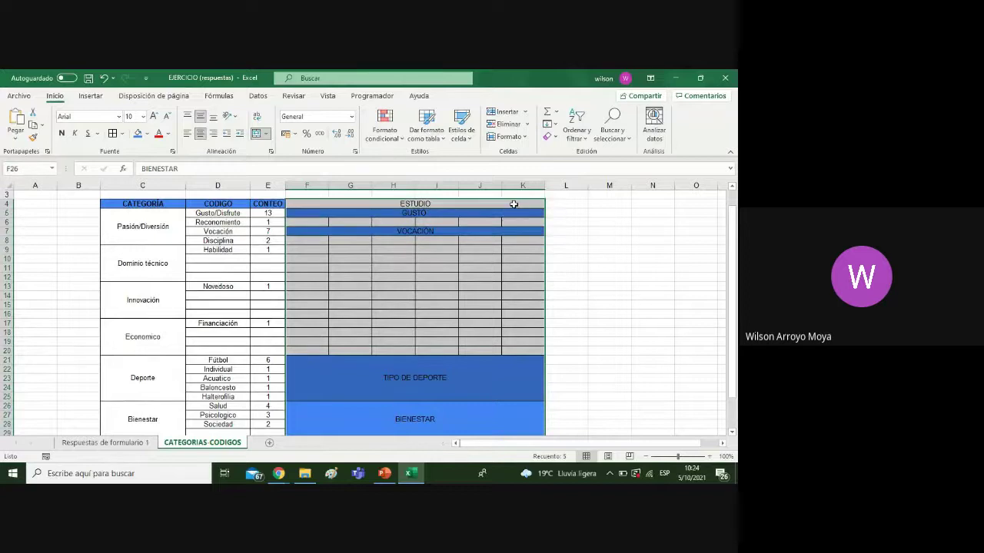
left_click(122, 136)
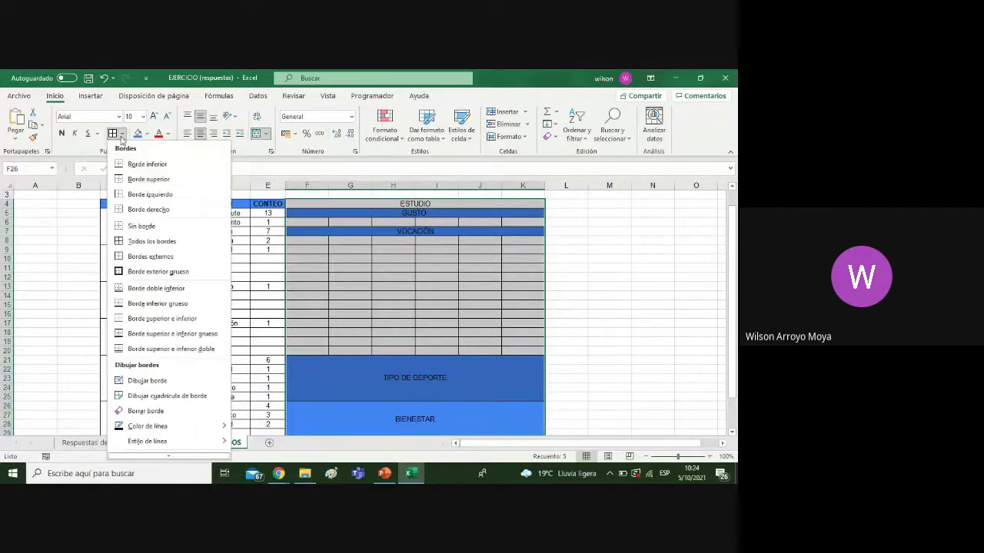
left_click(127, 272)
left_click(604, 341)
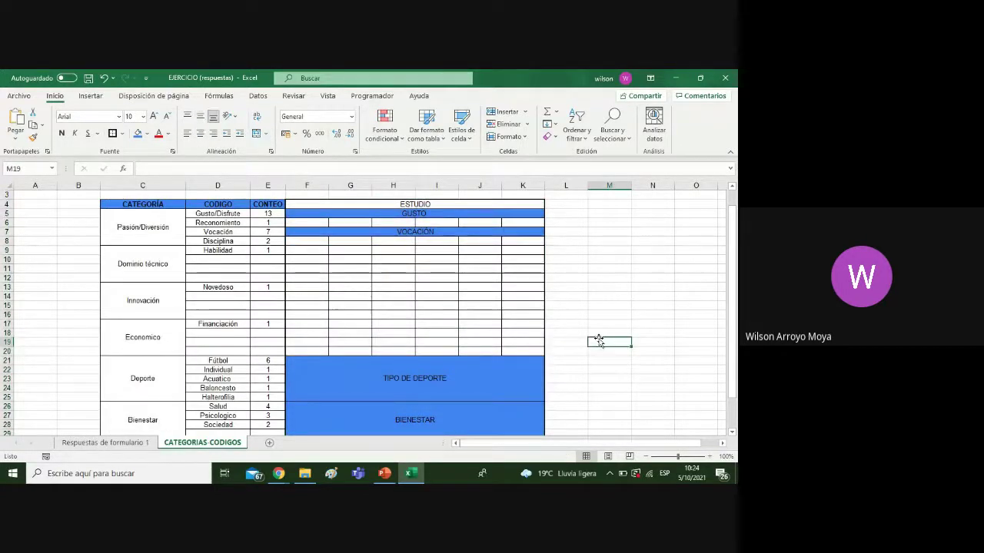
Merge and center cells F1:K3 above the ESTUDIO row
left_click_drag(735, 224, 732, 186)
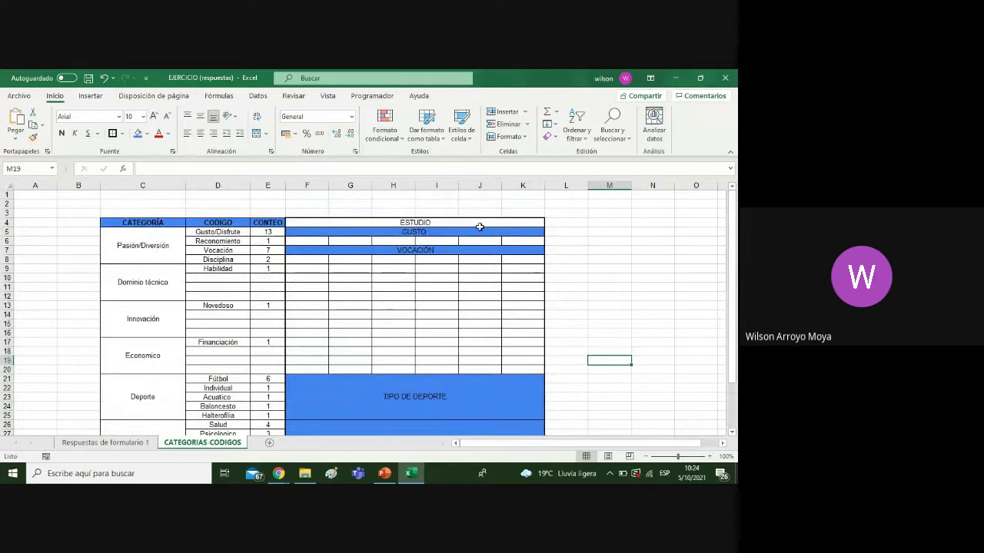
left_click(478, 277)
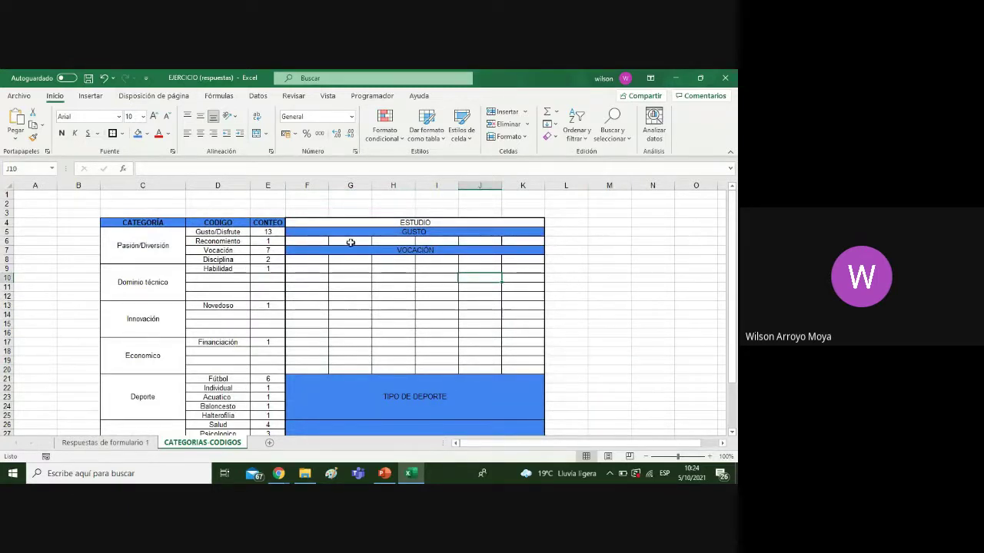
left_click_drag(301, 194, 507, 210)
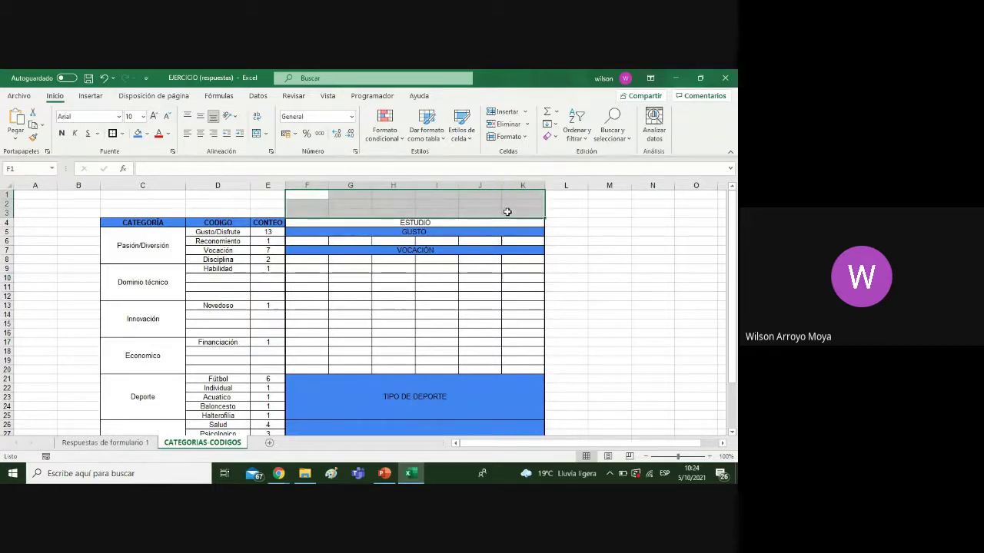
left_click(255, 134)
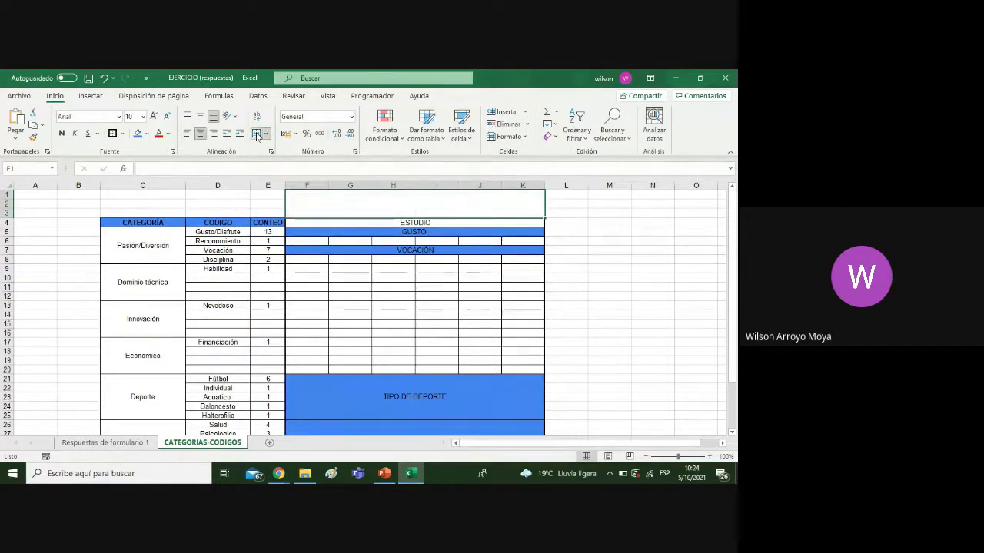
Enter the title PREGUNTA INVESTIGACIÓN, PLANTEAMIENTO DEL PROBLEMA in the merged cell F1:K3
type("PREGUNT")
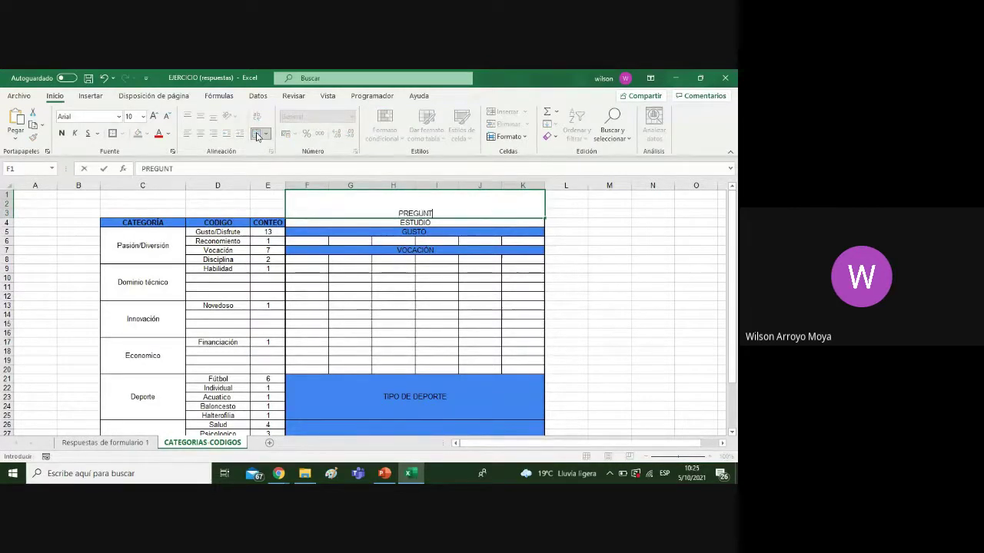
type("A INVEST")
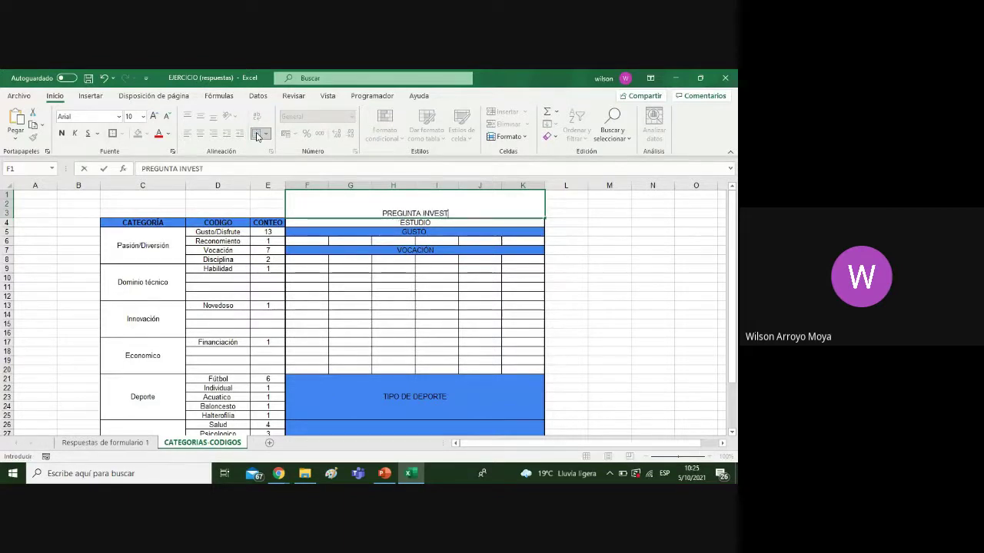
type("IGACIÓN,")
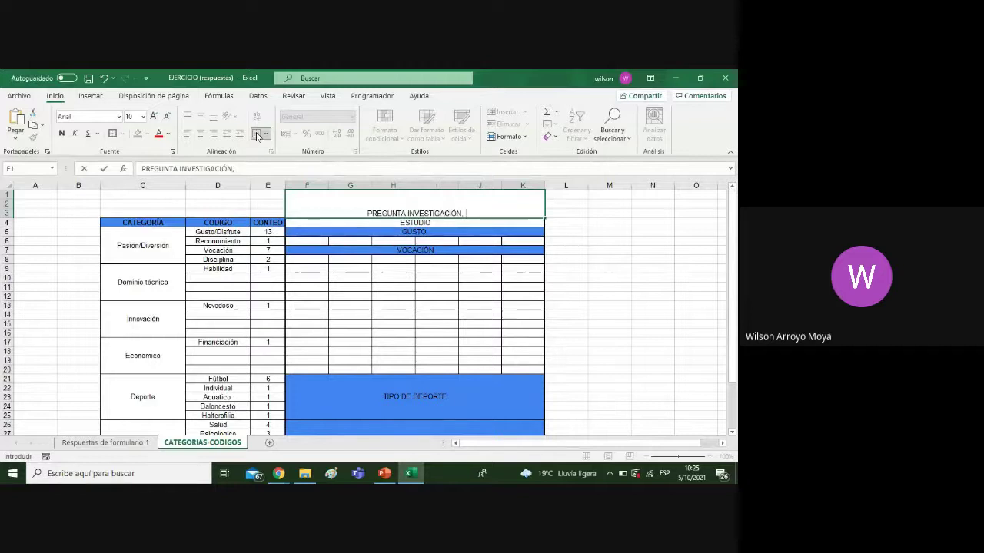
type(" PLAN")
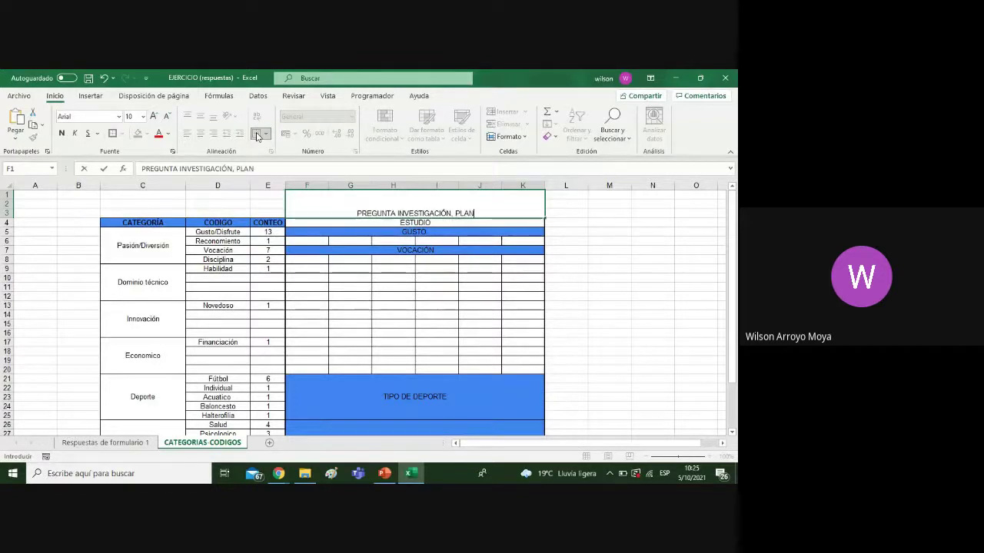
type("TEA")
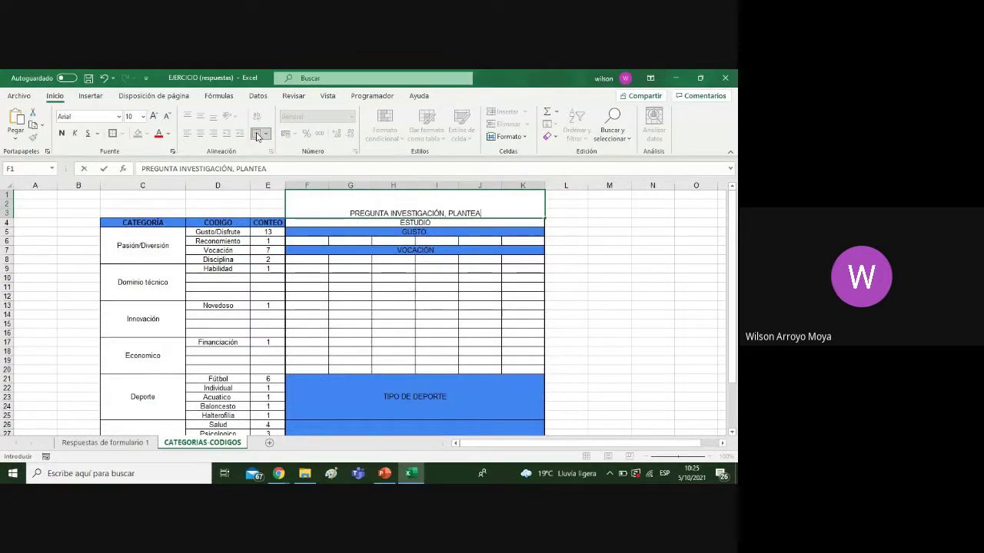
type("MINT")
key("BackSpace")
key("BackSpace")
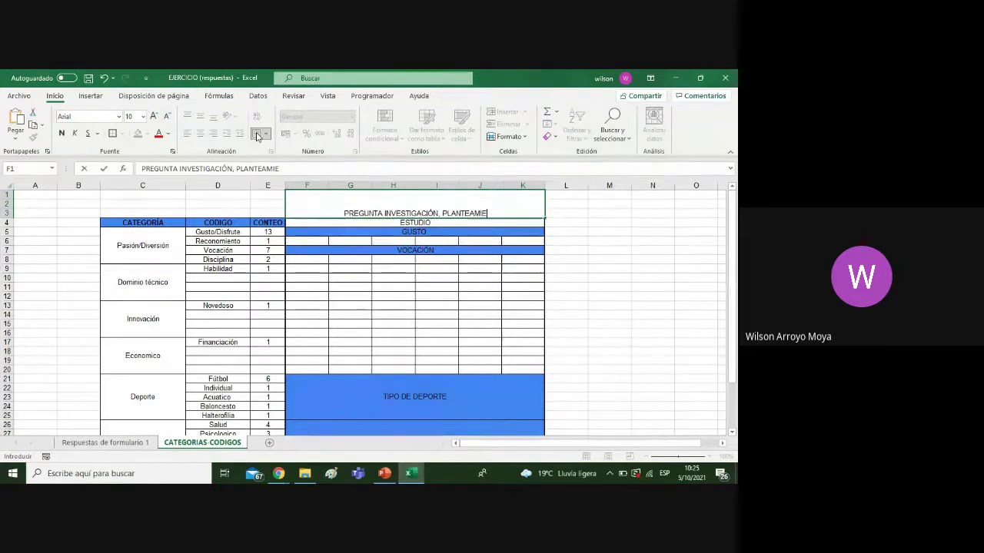
type("ENTO DEL")
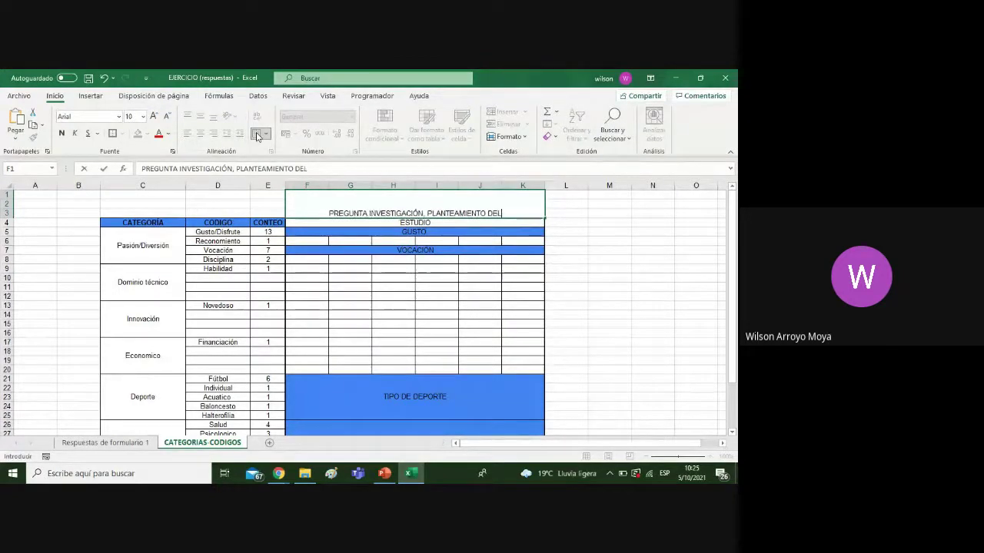
type(" PROBLEMA")
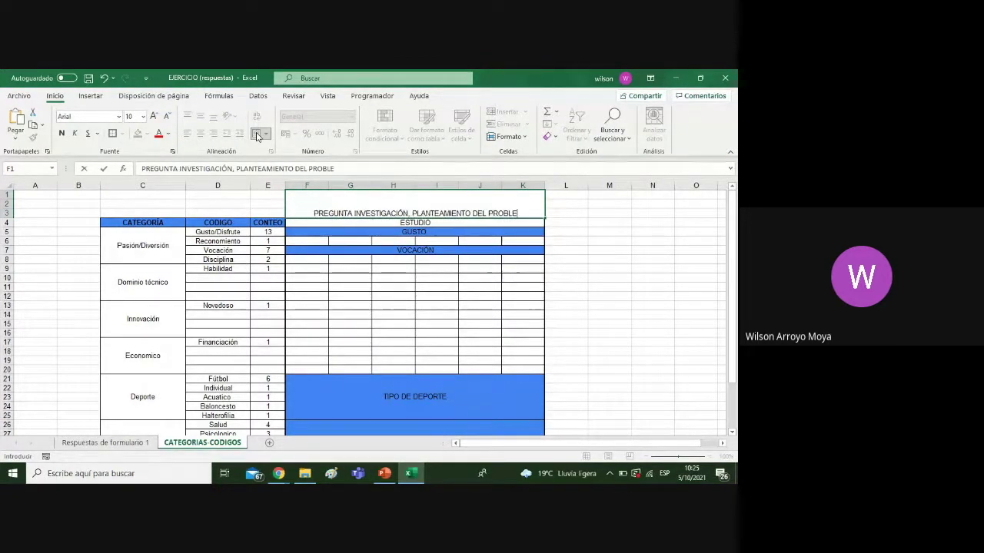
left_click(606, 240)
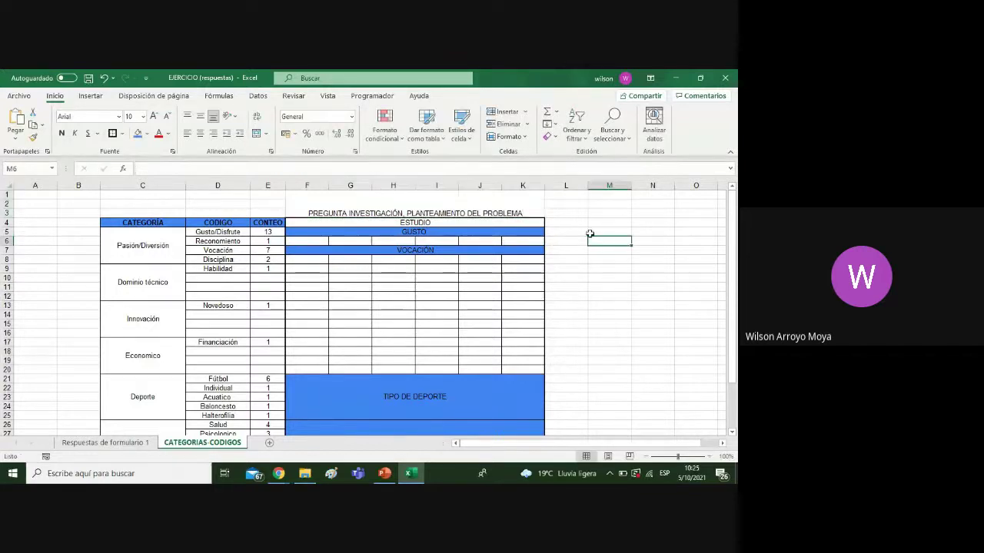
Center the research question title vertically in its merged cell and apply all borders to it
left_click(514, 196)
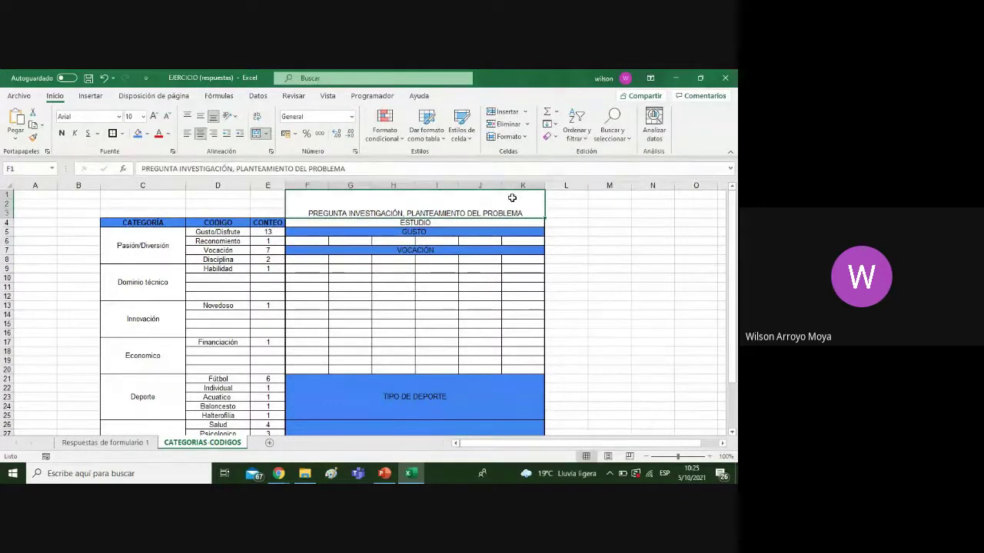
left_click(200, 116)
left_click(453, 262)
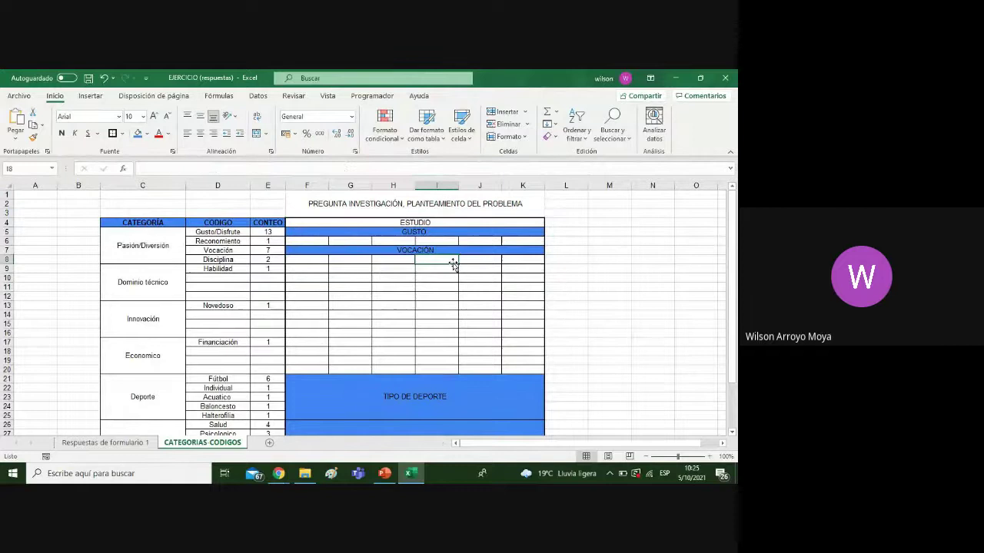
left_click(485, 210)
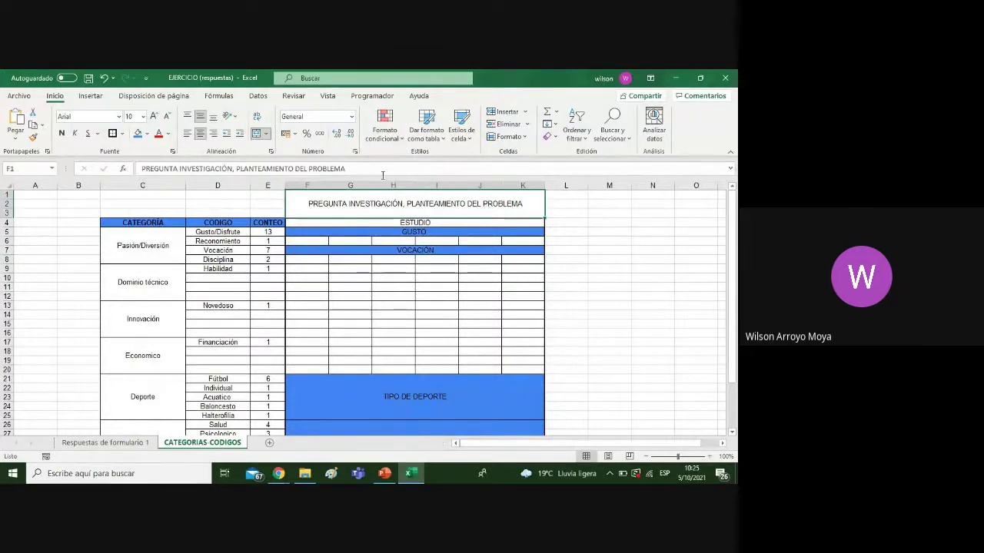
left_click(121, 133)
left_click(137, 241)
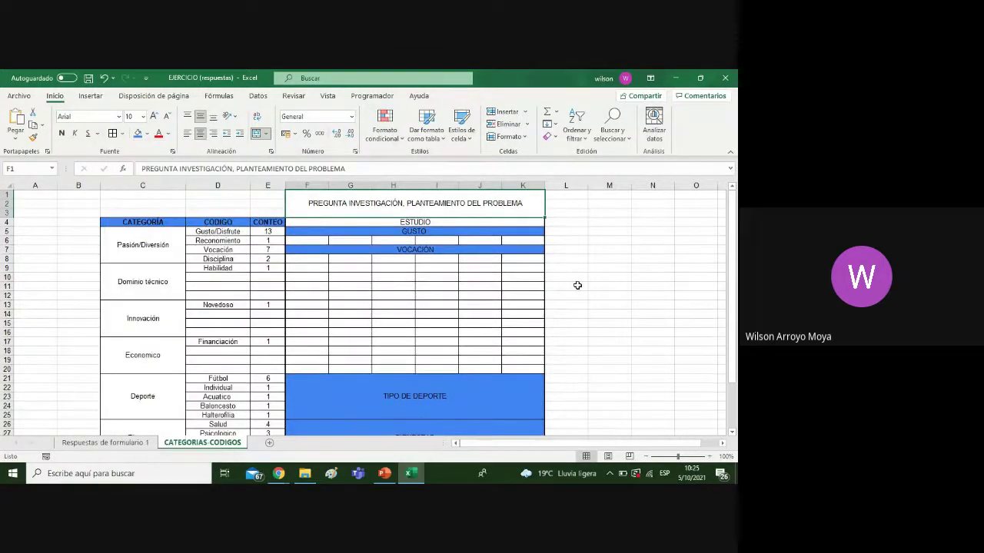
left_click(577, 285)
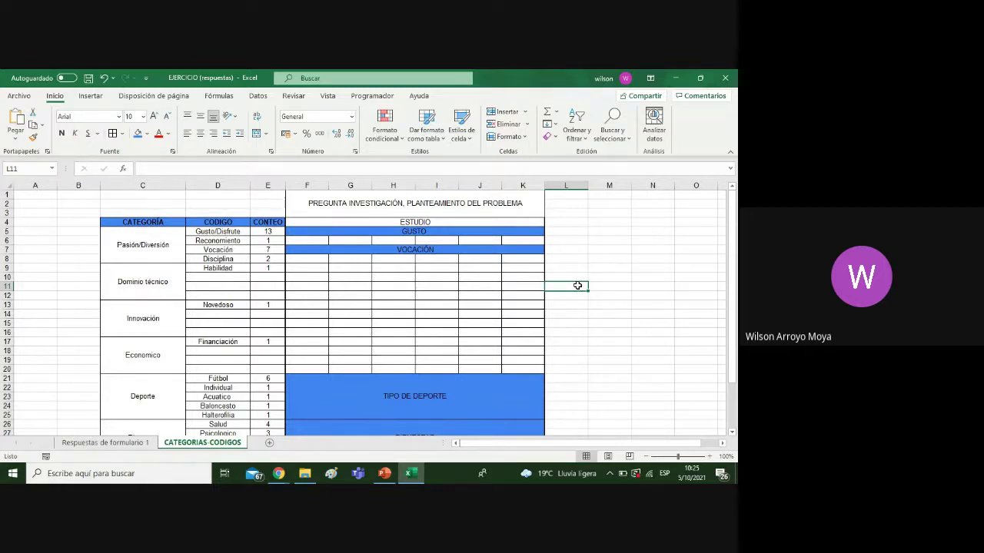
Apply a thick outside border to the merged ESTUDIO cell in row 4
left_click(481, 222)
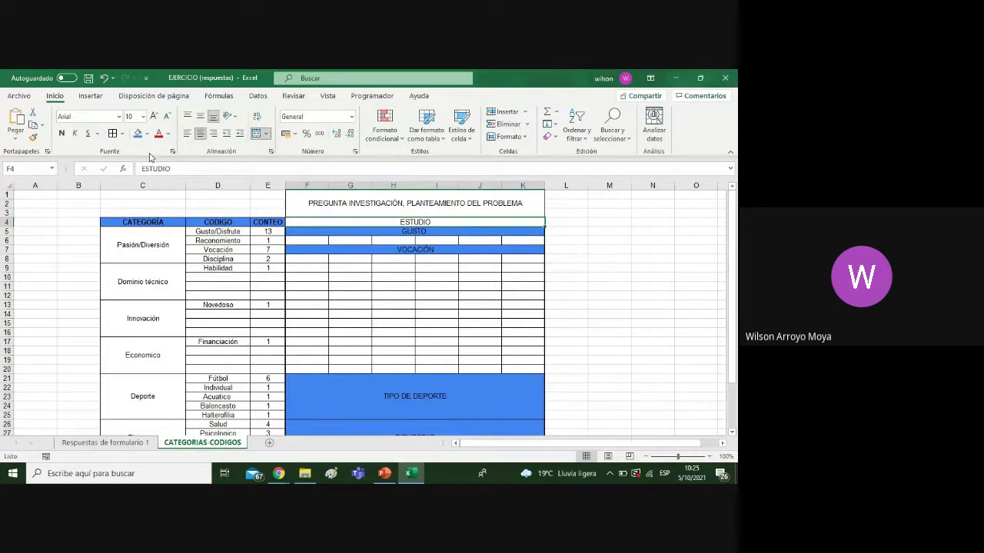
left_click(122, 134)
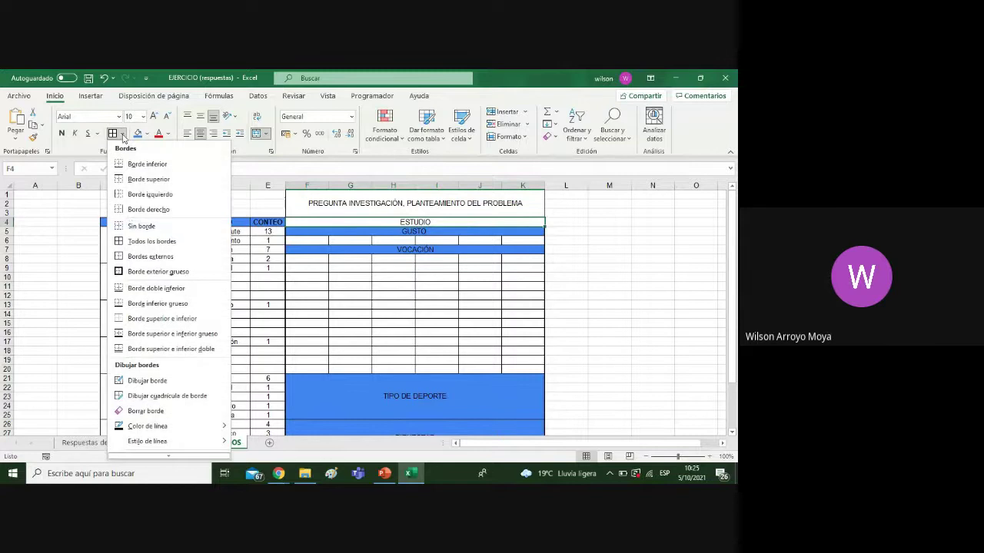
left_click(130, 273)
left_click(607, 269)
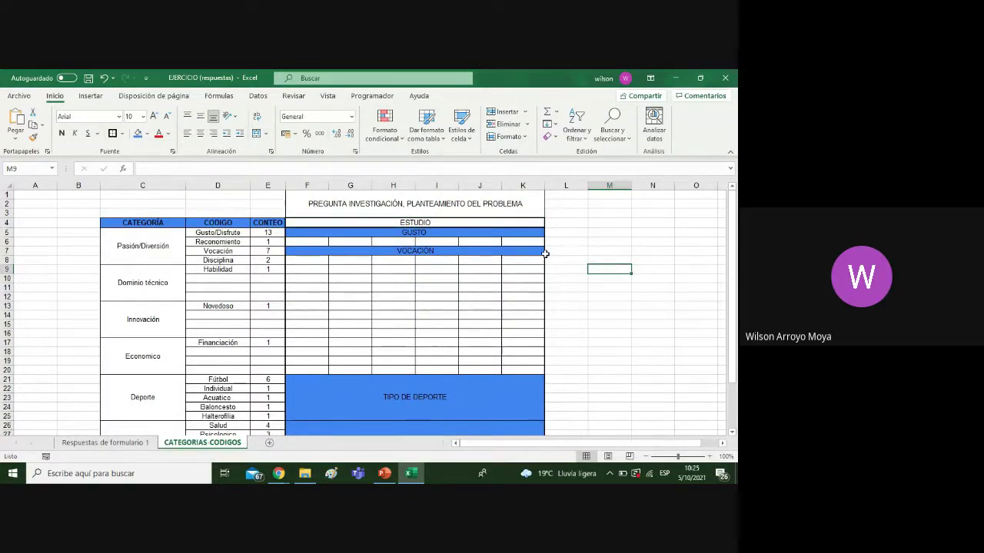
Apply a thick outside border to the merged TIPO DE DEPORTE and GUSTO theme cells
left_click(519, 231)
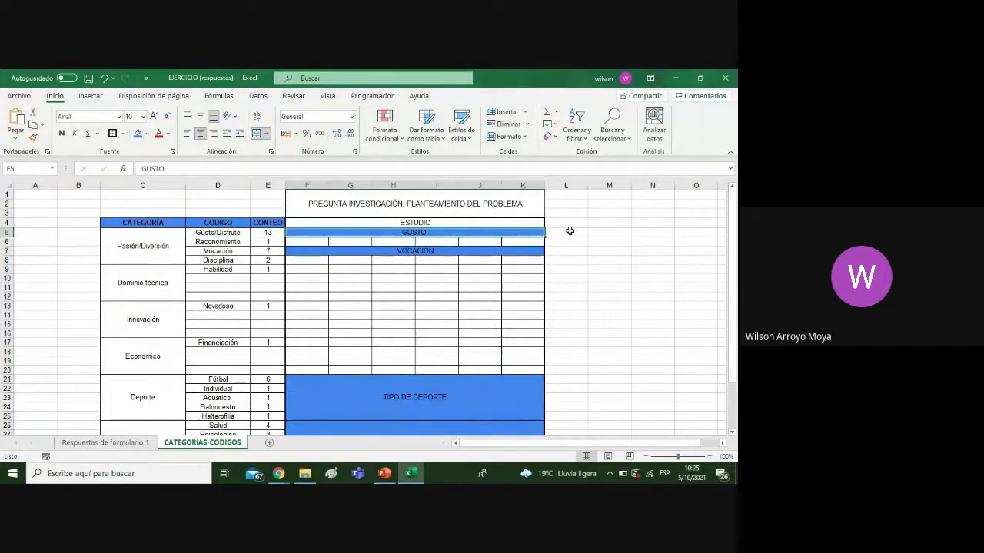
left_click(570, 231)
left_click(484, 232)
left_click(467, 250)
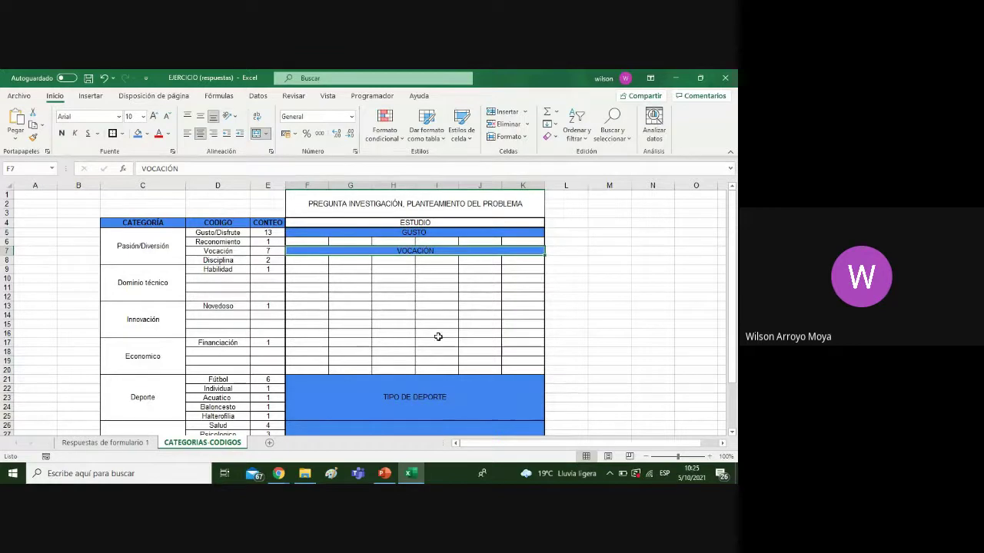
left_click(423, 373)
left_click(420, 380)
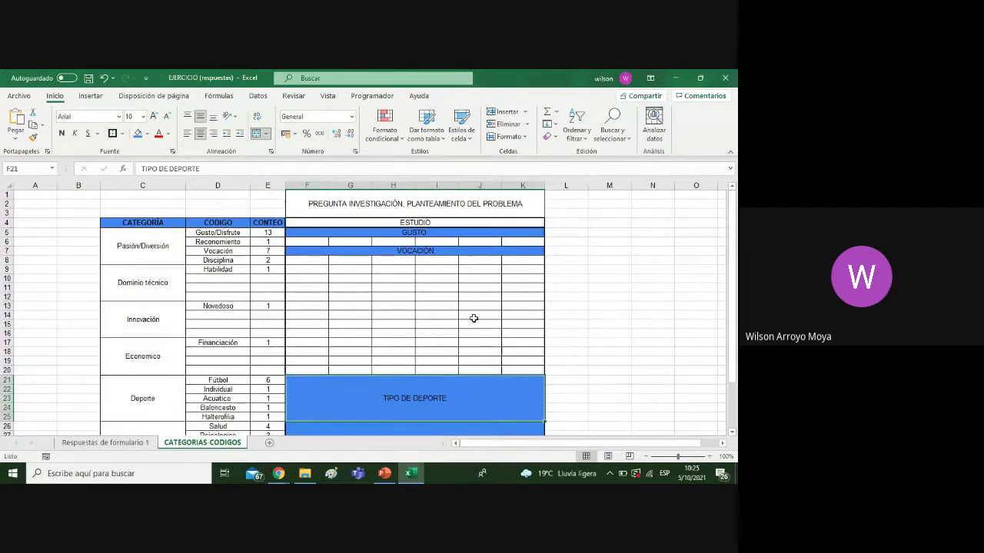
left_click(570, 268)
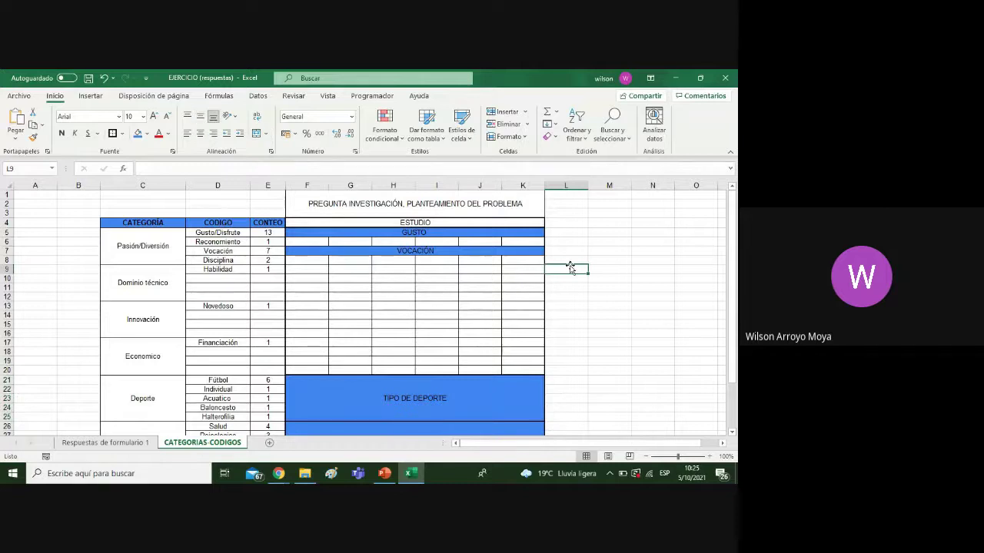
left_click(520, 231)
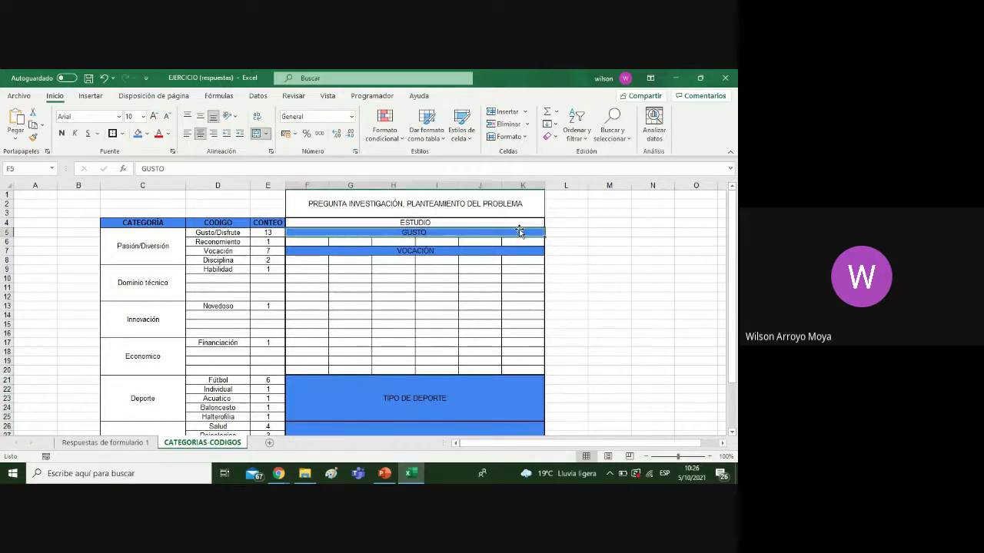
Narrow the CONTEO column slightly
left_click(259, 184)
left_click(255, 221)
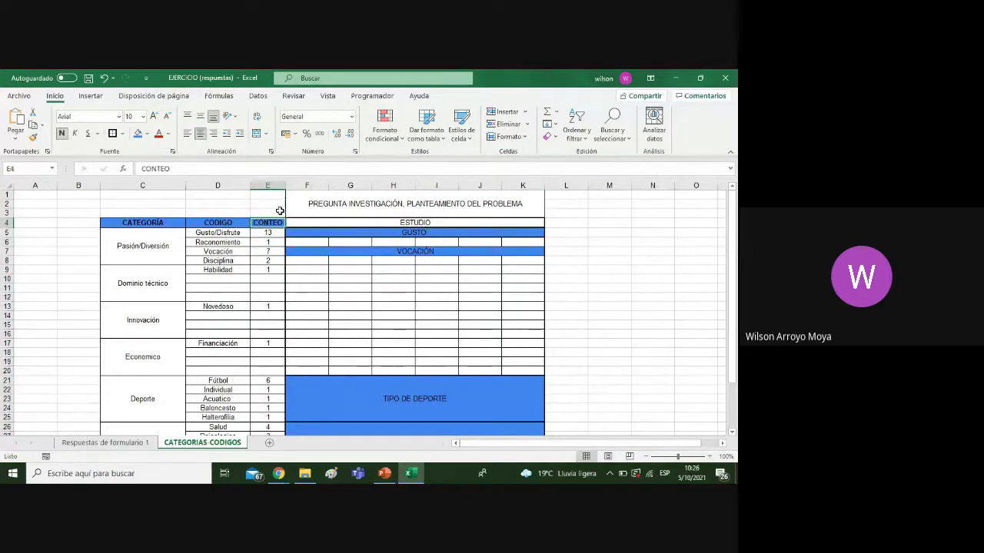
left_click_drag(286, 186, 283, 185)
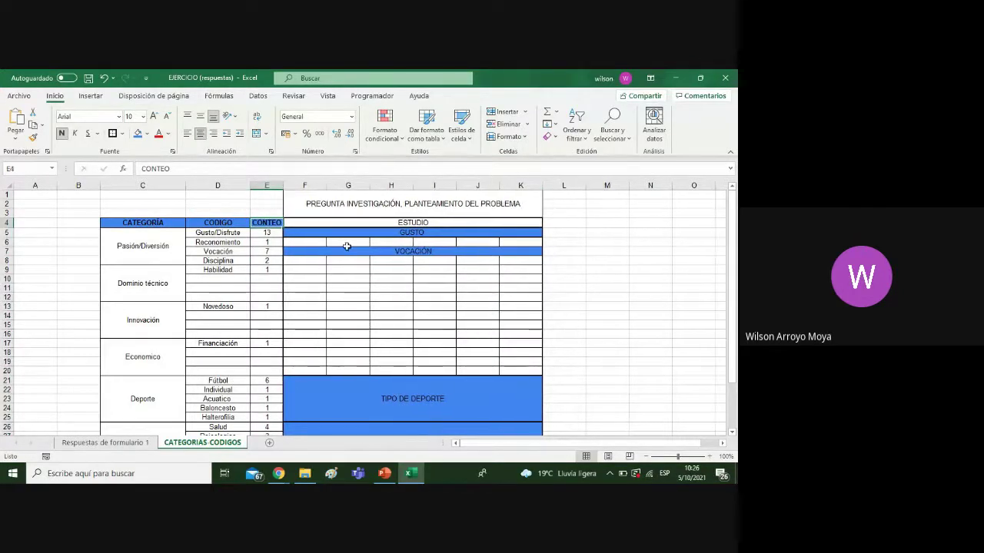
Apply a thick outside border to the merged VOCACIÓN cell in row 7
left_click(352, 233)
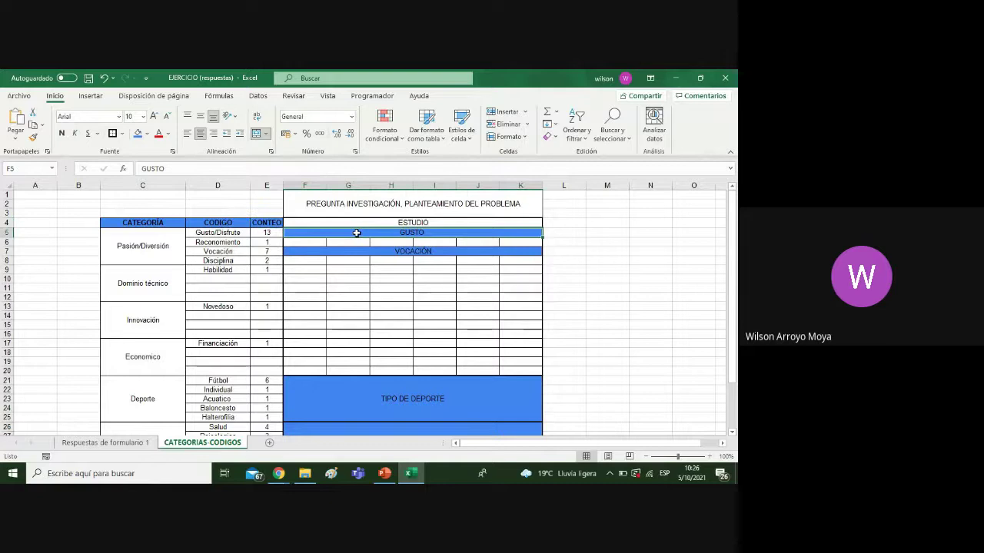
left_click(336, 253)
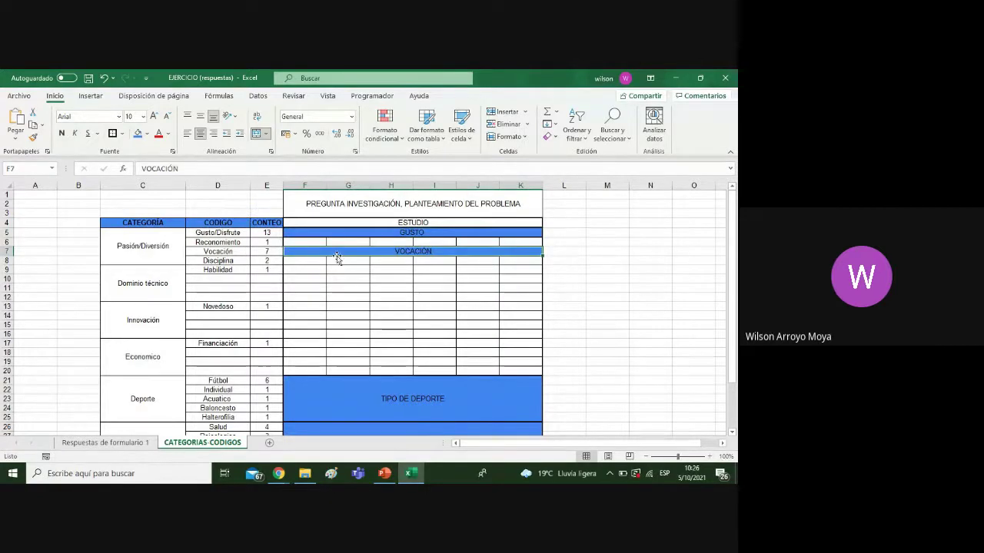
left_click(113, 134)
left_click(347, 287)
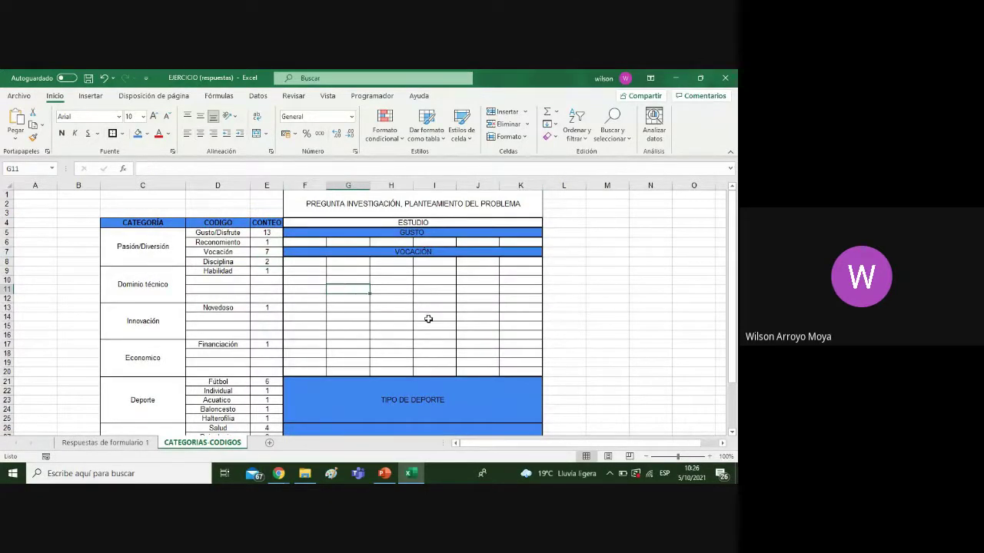
Look over the category table, its merged theme cells and the research question title cell to check the layout
scroll(697, 223, "down", 2)
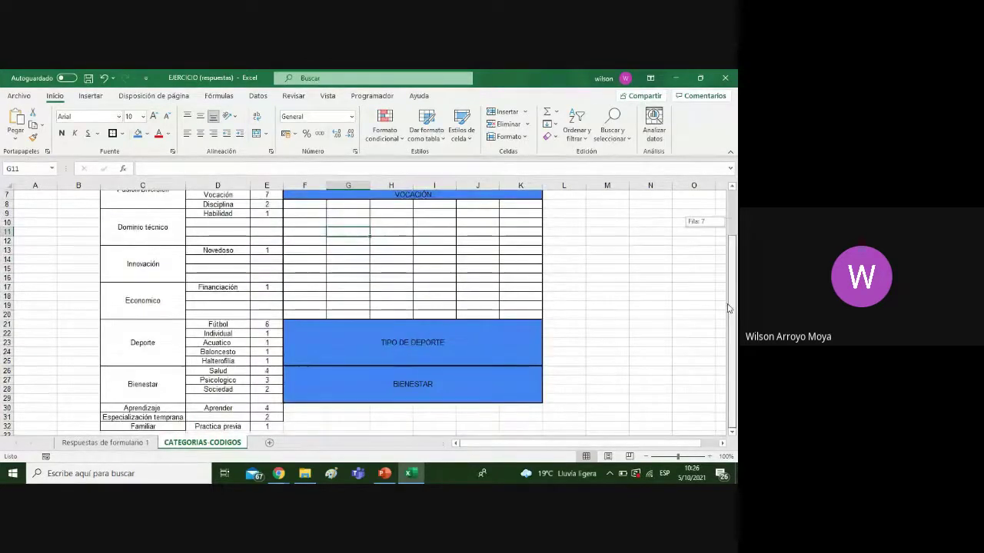
left_click(528, 391)
left_click_drag(736, 287, 734, 230)
left_click(506, 204)
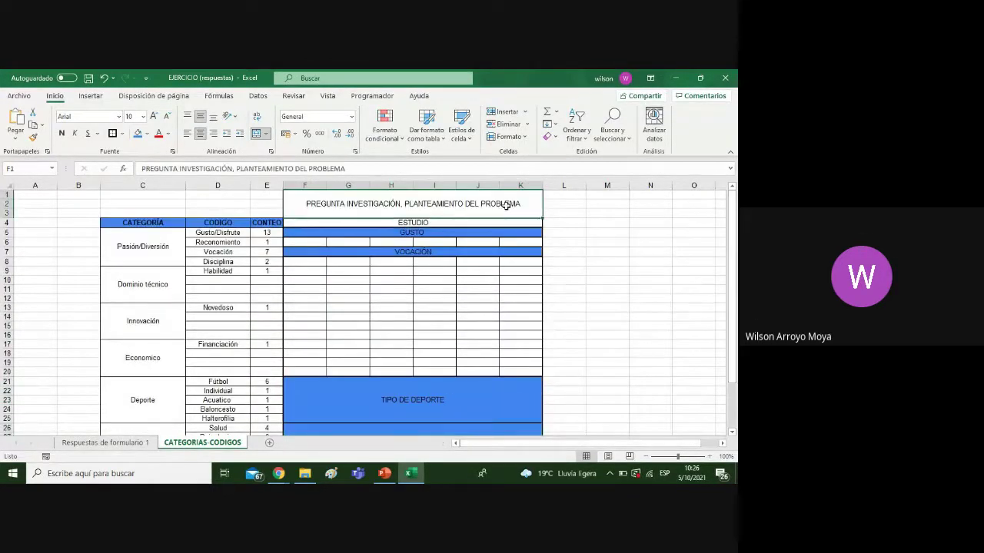
left_click(624, 221)
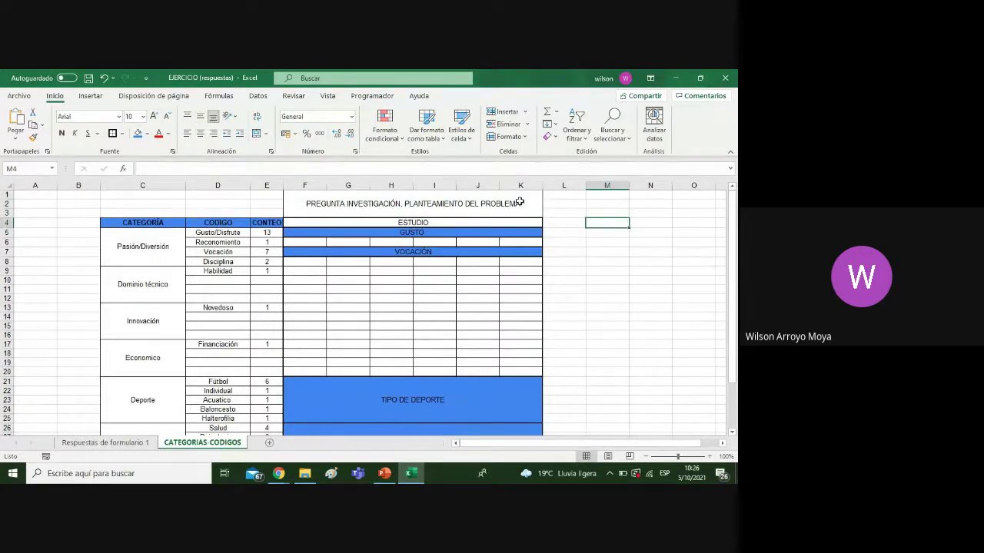
left_click(519, 202)
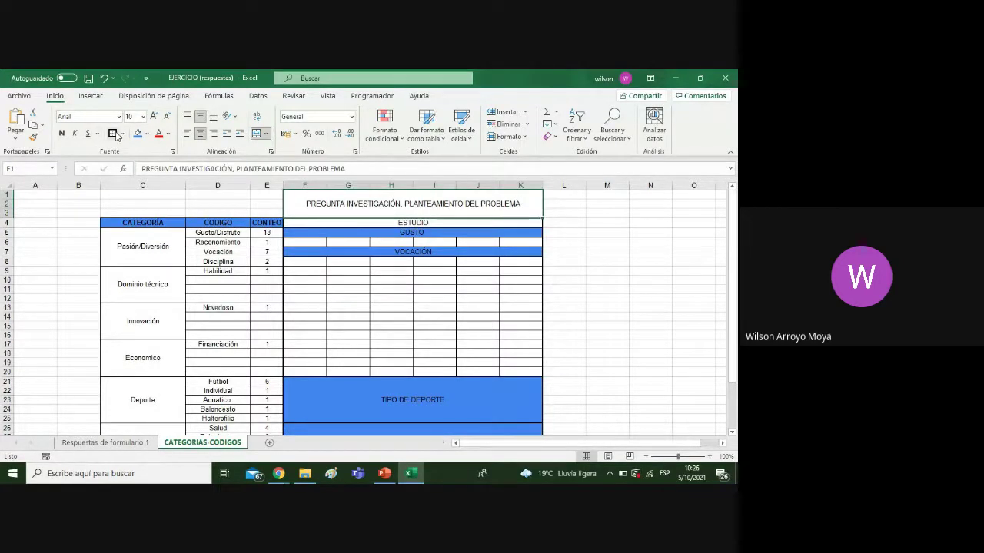
left_click(191, 222)
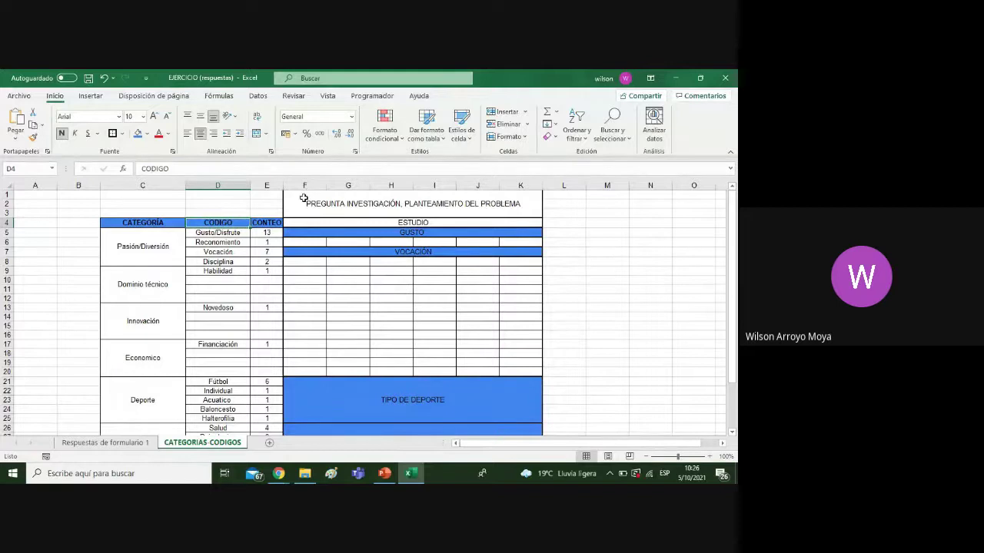
left_click(304, 198)
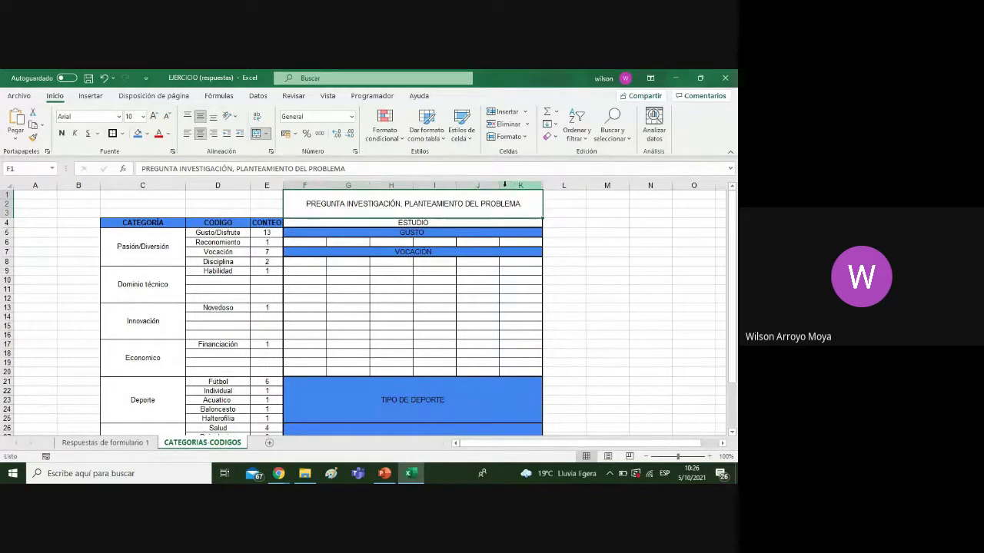
Narrow columns K, F and G of the theme area and widen the CONTEO column
left_click_drag(542, 186, 522, 185)
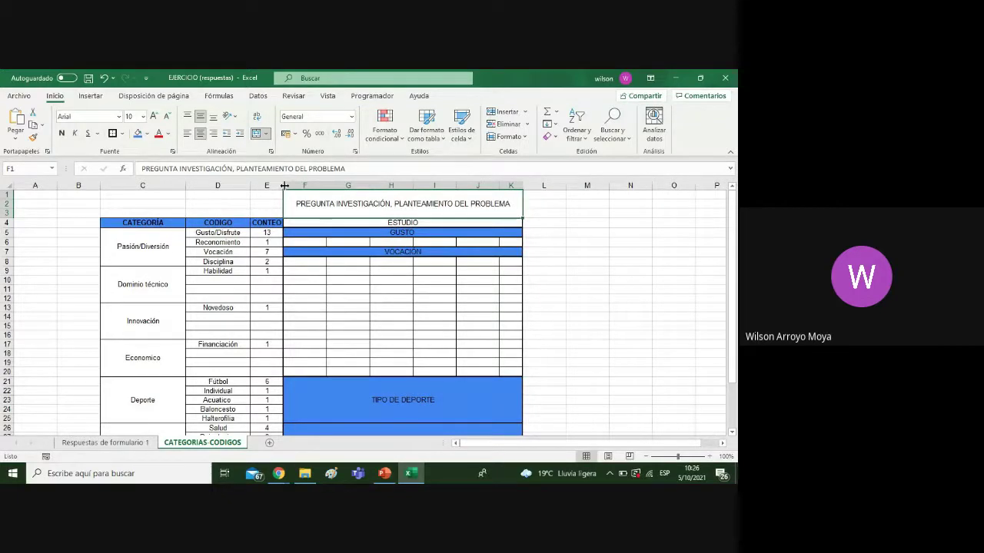
left_click_drag(284, 185, 361, 185)
left_click(554, 279)
Select the table from the CATEGORÍA heading to row 32 of CONTEO, admit the waiting participant in Google Meet and return to Excel
mouse_move(736, 250)
left_mouse_down()
mouse_move(724, 346)
mouse_move(736, 254)
left_mouse_up()
left_click_drag(135, 221, 266, 413)
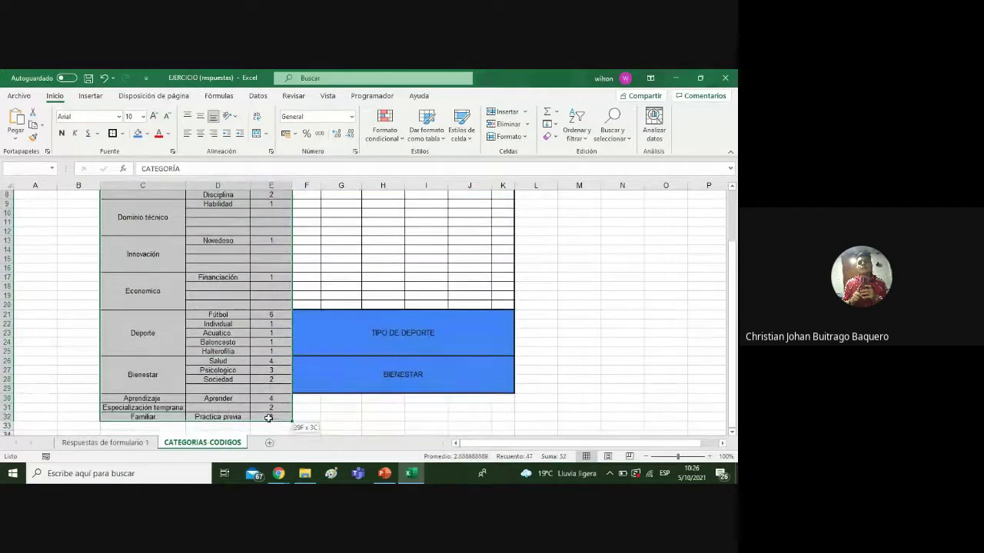
mouse_move(279, 472)
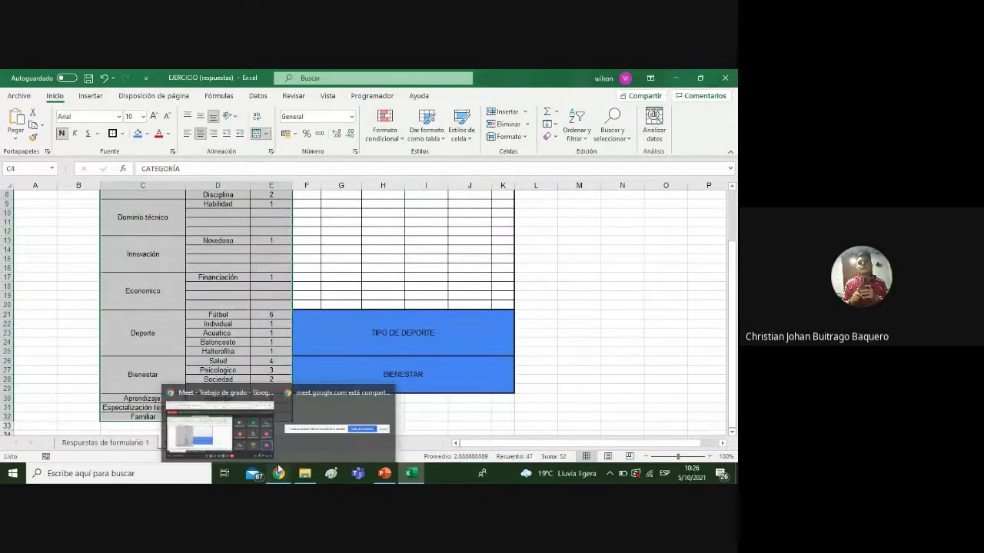
left_click(261, 388)
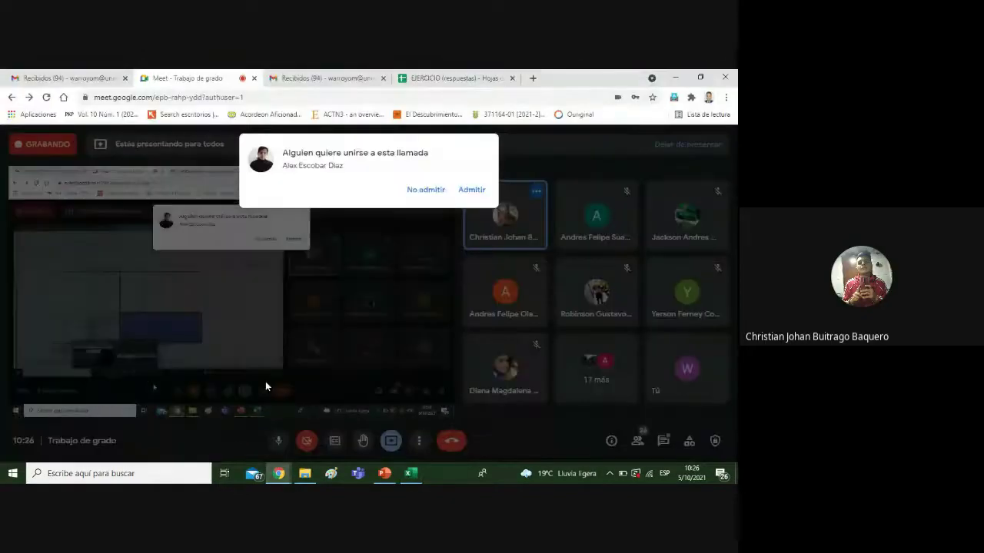
left_click(472, 190)
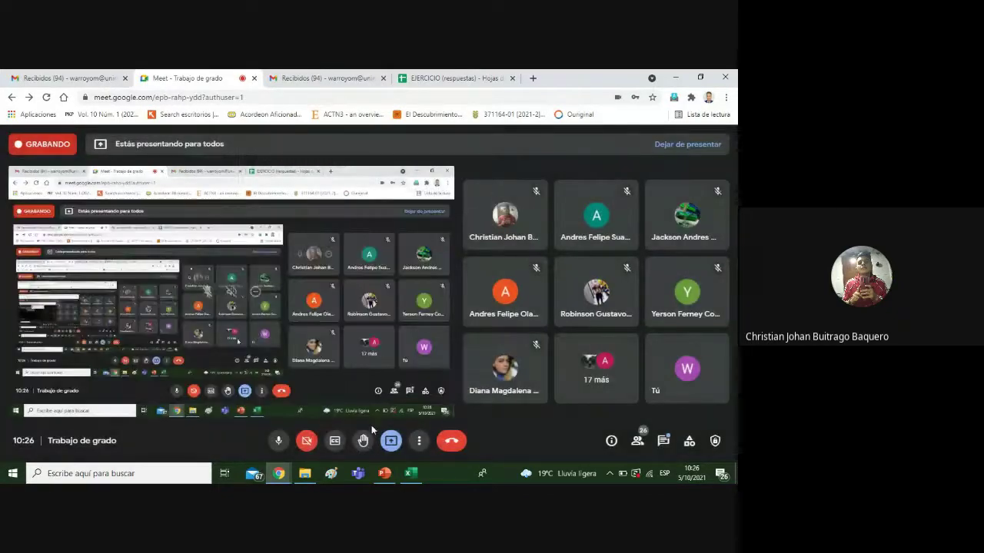
left_click(410, 472)
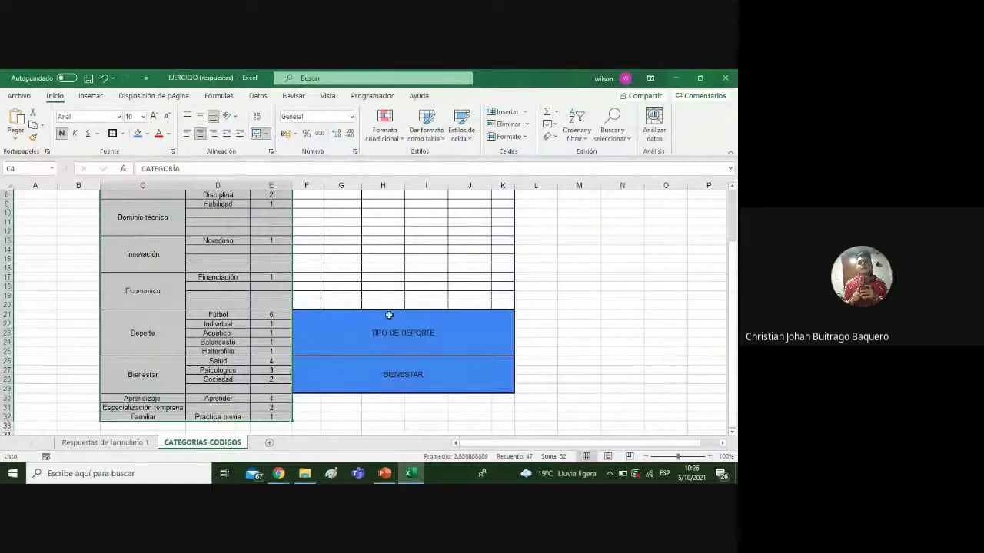
Apply all borders to the category, code and count cells C4:E32
left_click(123, 135)
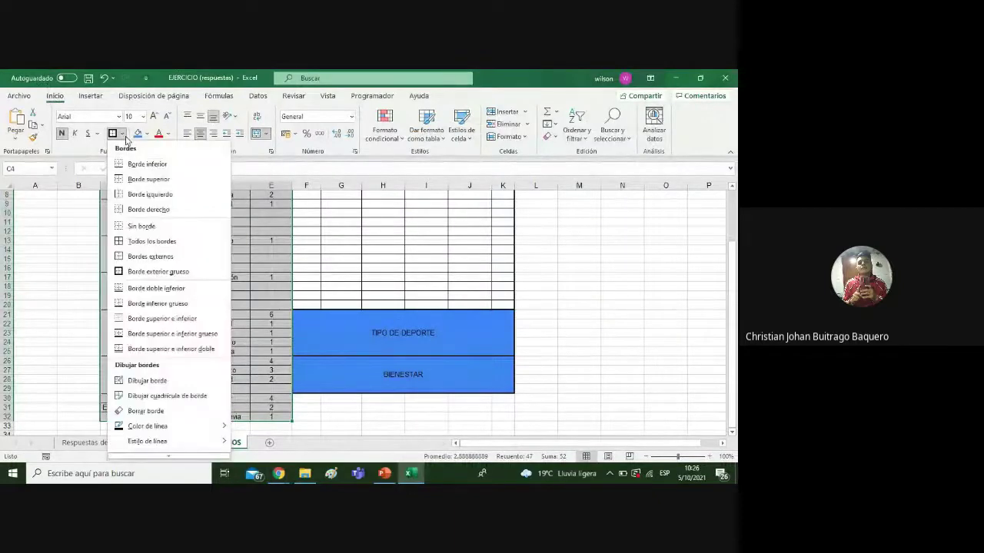
left_click(136, 241)
scroll(348, 332, "up", 3)
left_click(349, 332)
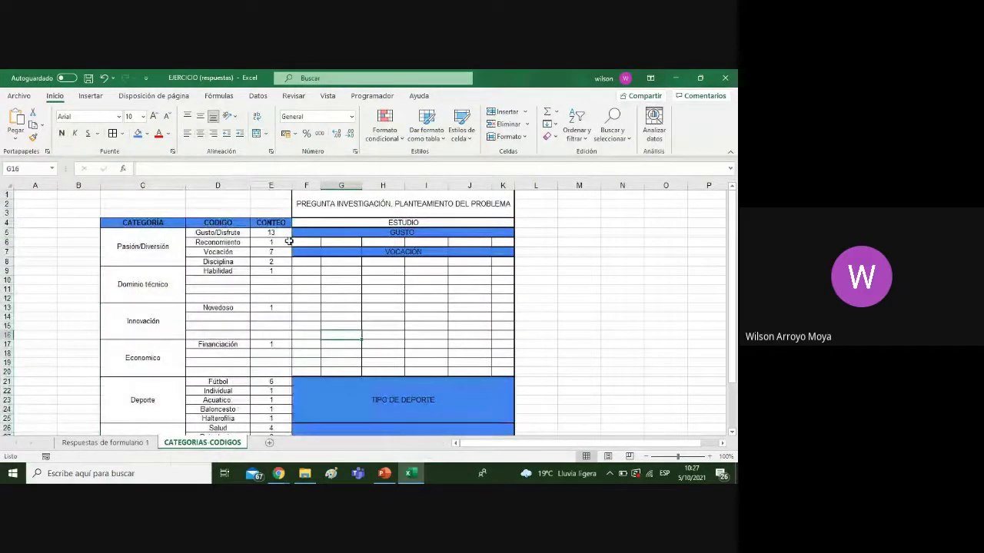
left_click_drag(158, 223, 277, 422)
left_click(333, 417)
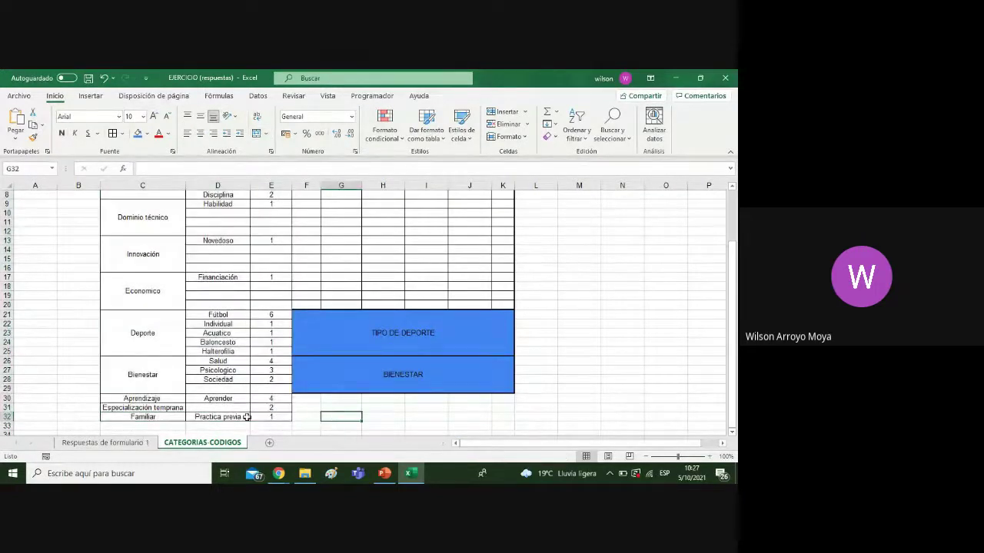
Examine the survey question and all open responses on the Respuestas de formulario 1 sheet, comparing it with the CATEGORIAS-CODIGOS sheet
left_click(131, 446)
left_click(197, 357)
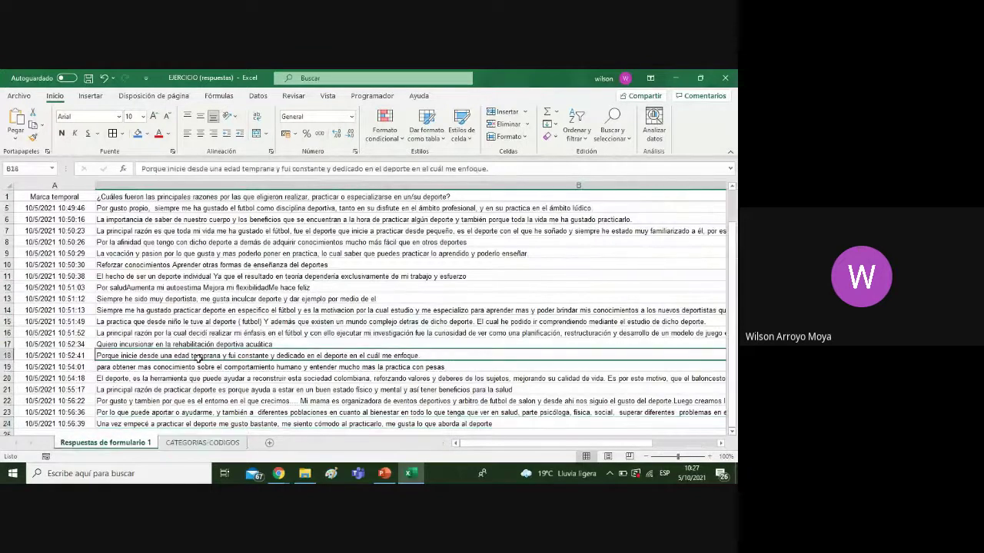
left_click(226, 277)
left_click(255, 195)
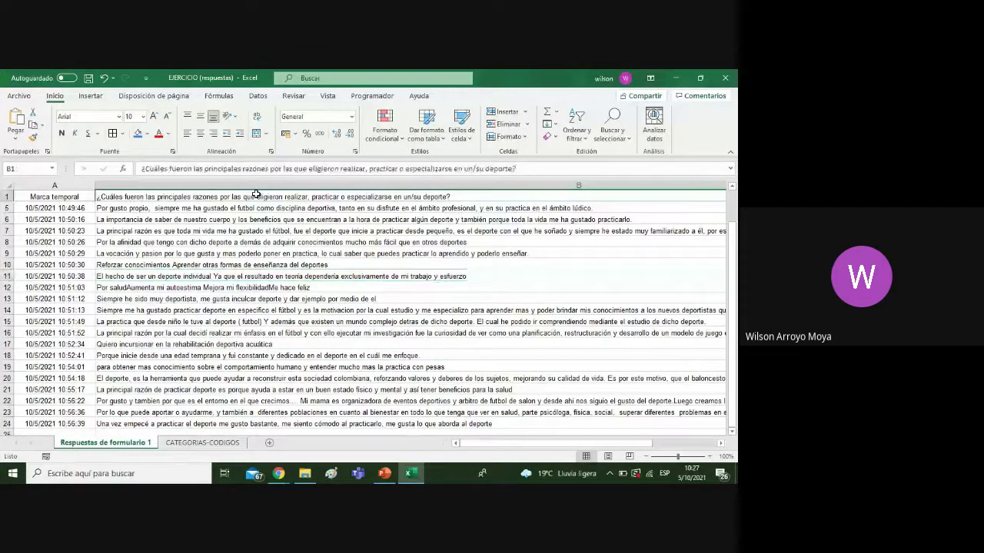
key("Down")
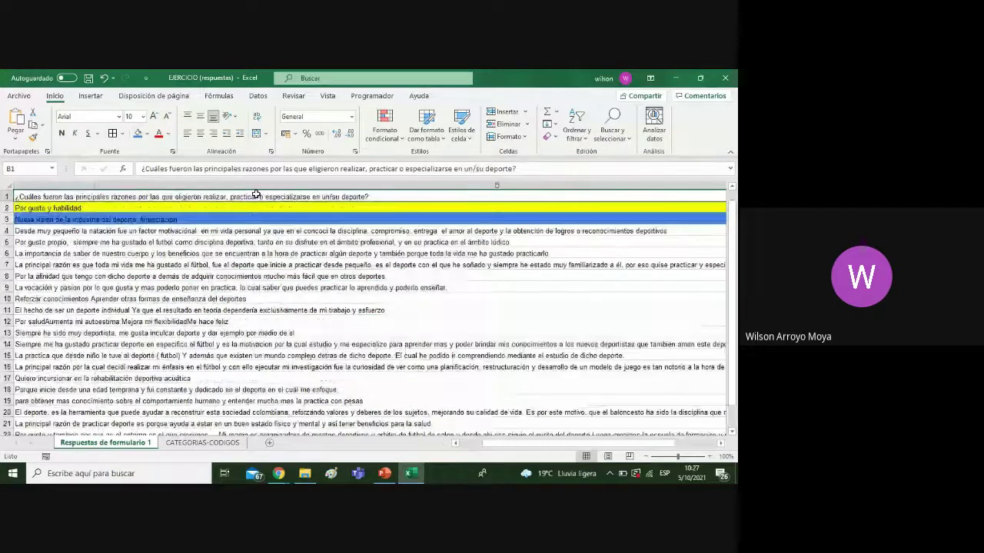
key("Down")
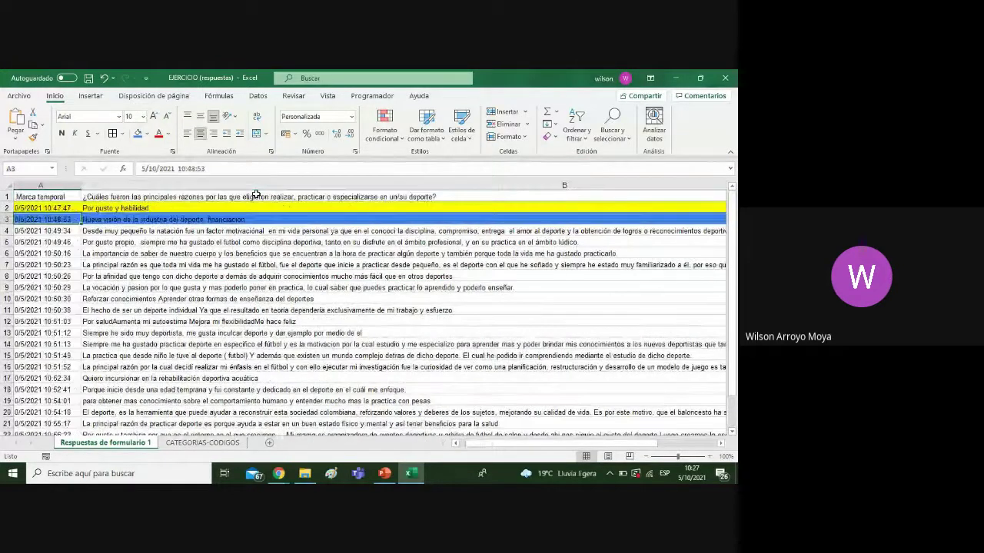
key("Left")
key("Down")
key("Down")
key("Down")
key("Down")
key("Down")
key("Down")
key("Down")
key("Down")
key("Down")
key("Down")
key("Down")
key("Down")
key("Down")
key("Down")
key("Down")
key("Down")
key("Down")
key("Down")
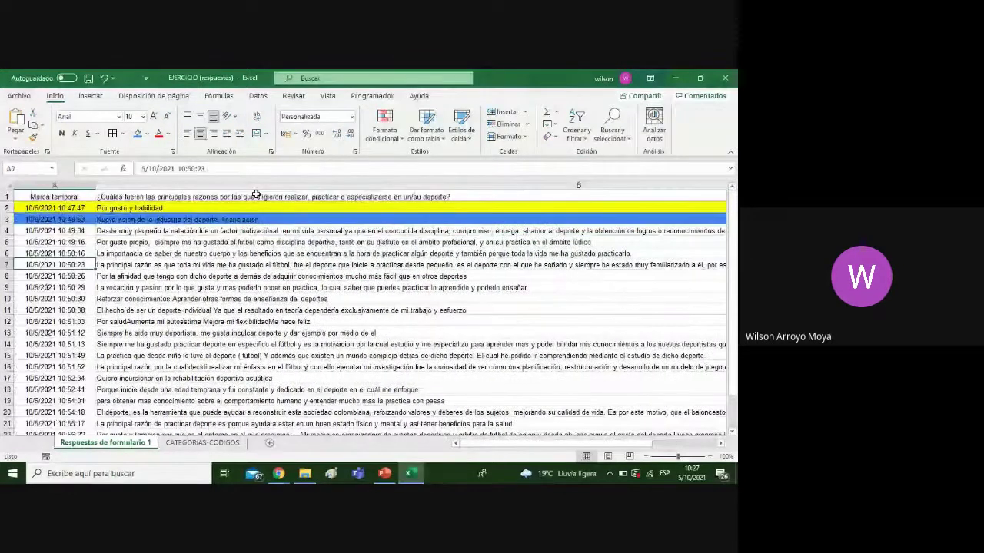
scroll(256, 194, "down", 2)
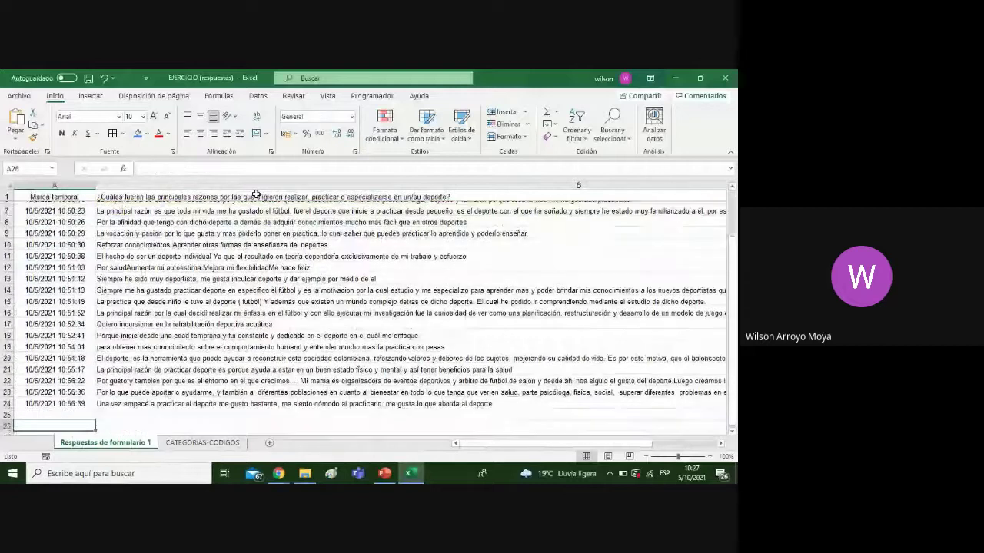
key("Up")
key("ctrl+Home")
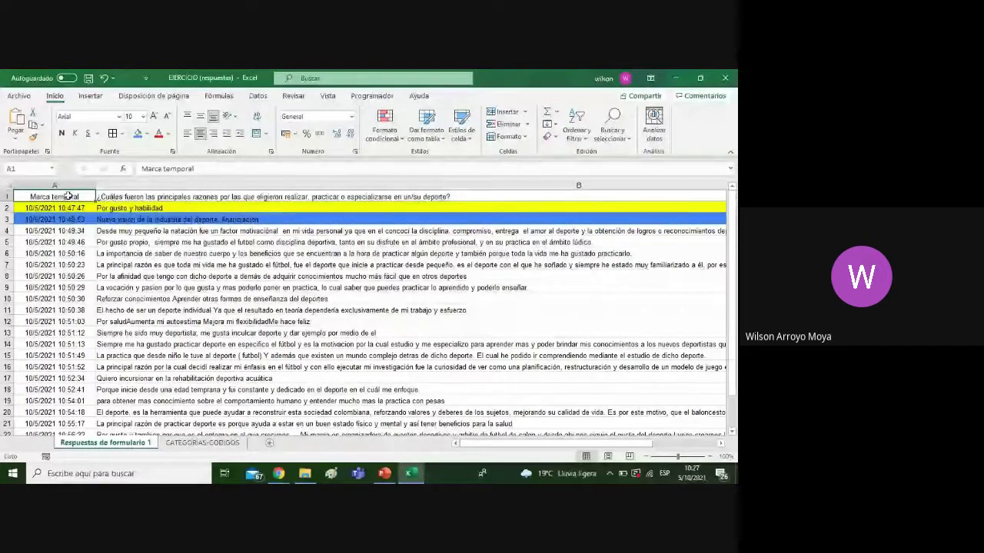
left_click(219, 443)
left_click(105, 443)
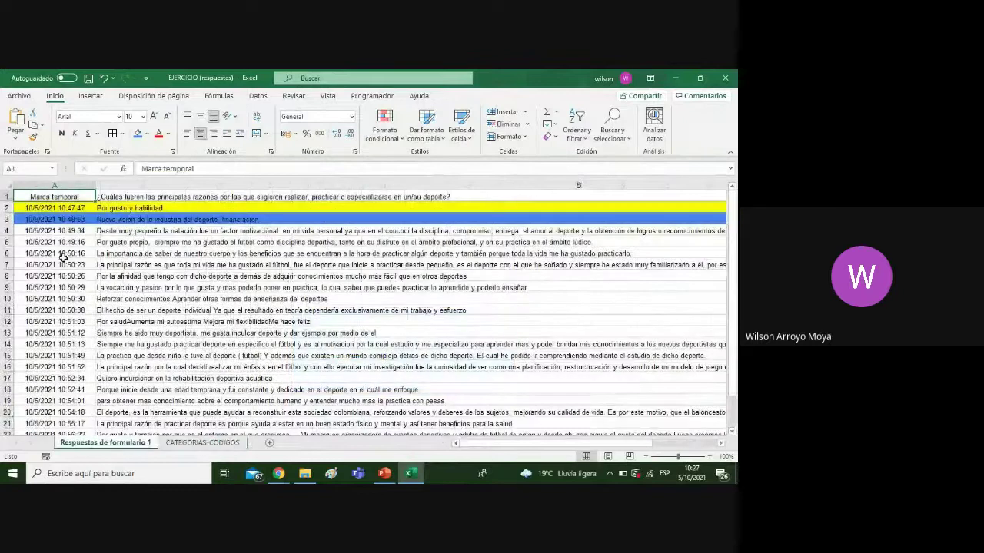
left_click_drag(64, 196, 154, 413)
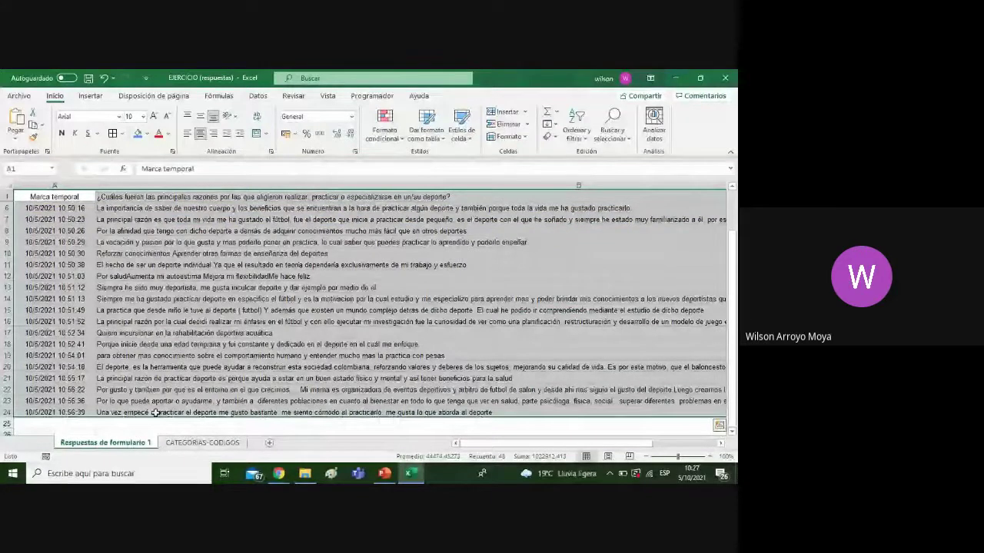
key("ctrl+q")
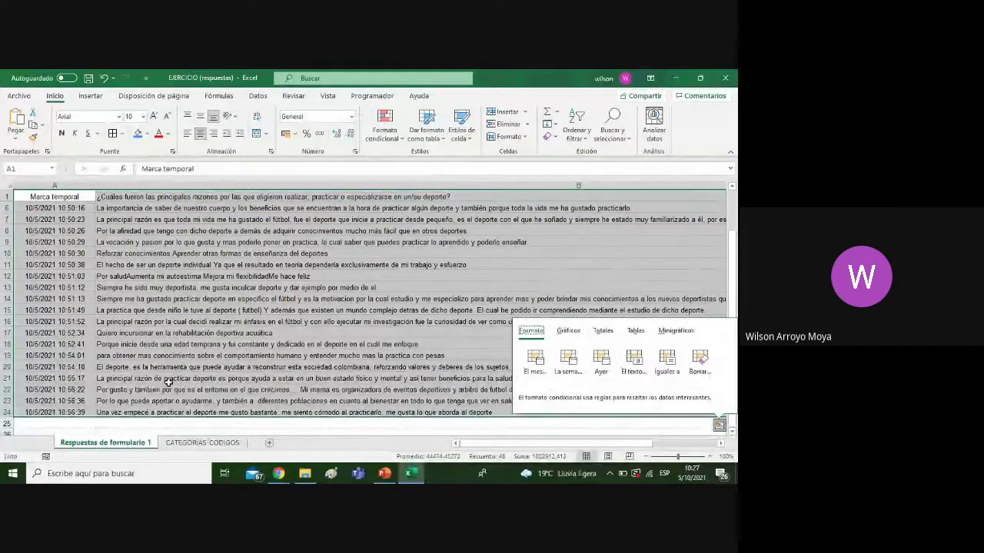
left_click(169, 378)
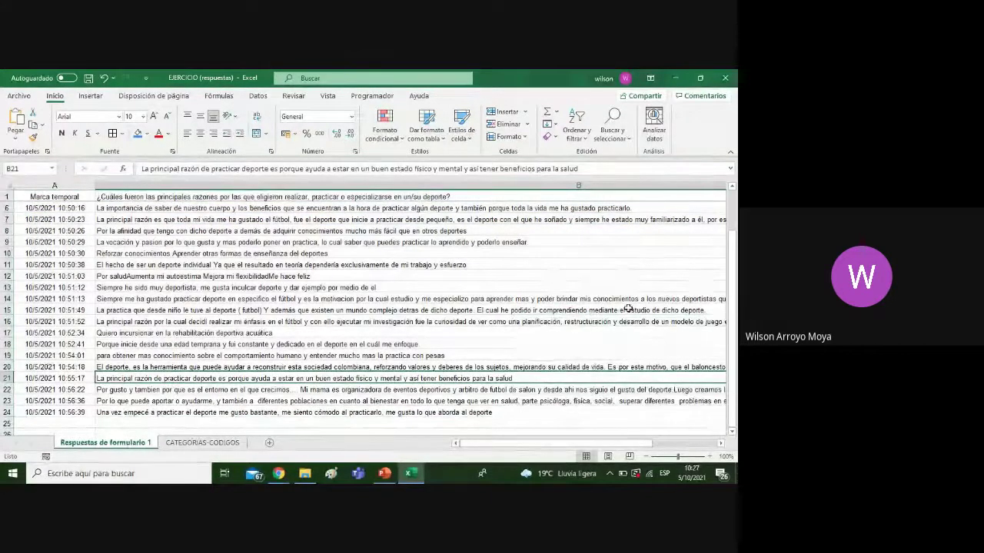
left_click_drag(732, 307, 732, 199)
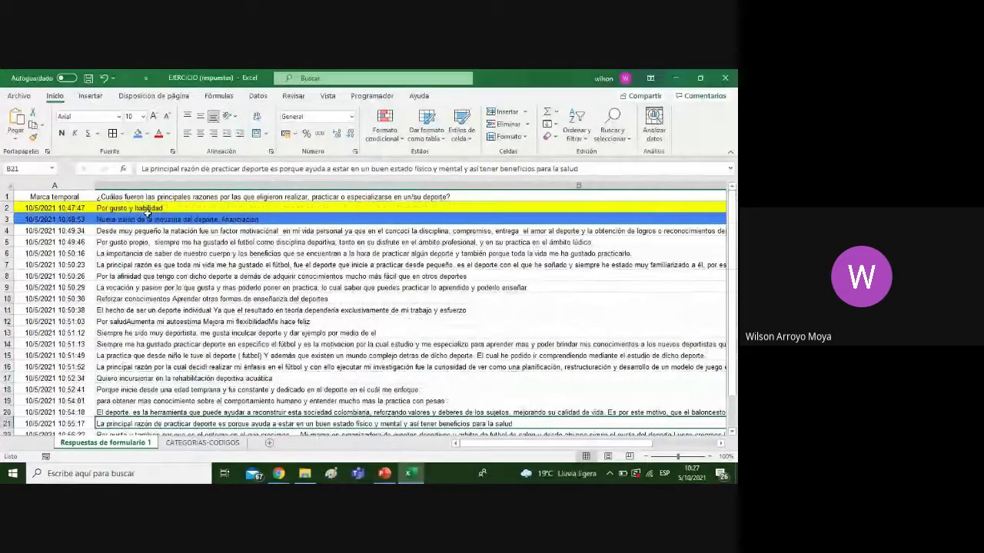
Copy the timestamps and open responses in A1:B24, including the header row, and open Word
left_click_drag(66, 198, 299, 413)
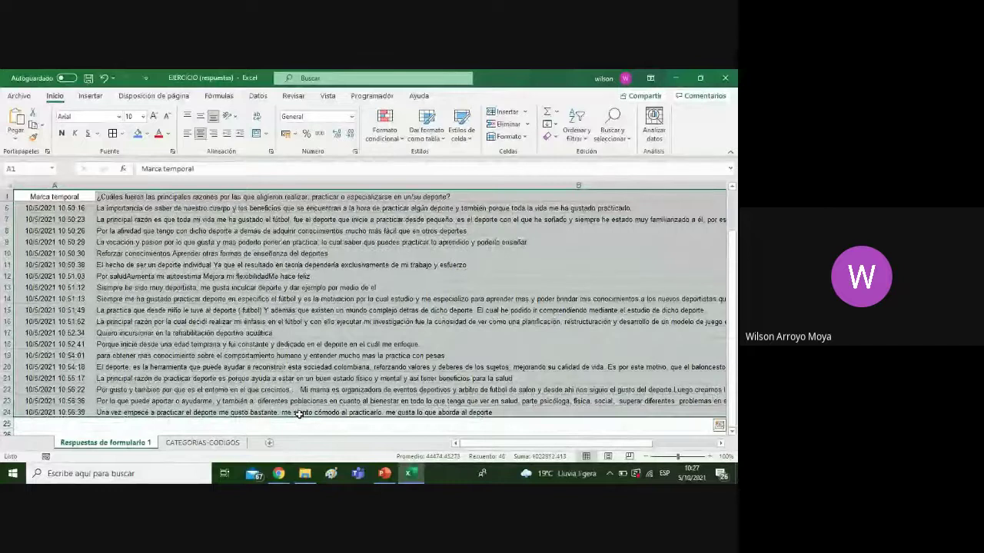
key("ctrl+c")
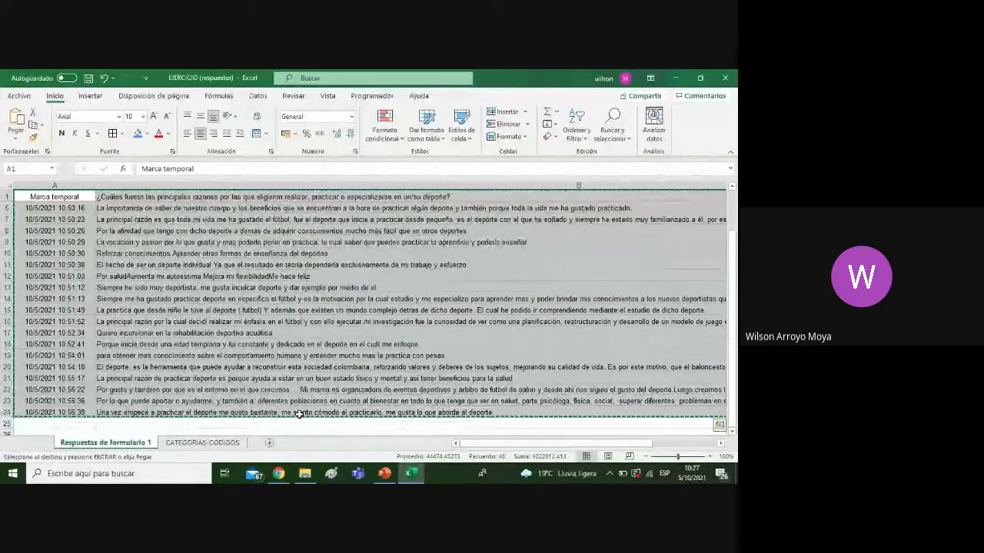
left_click(202, 474)
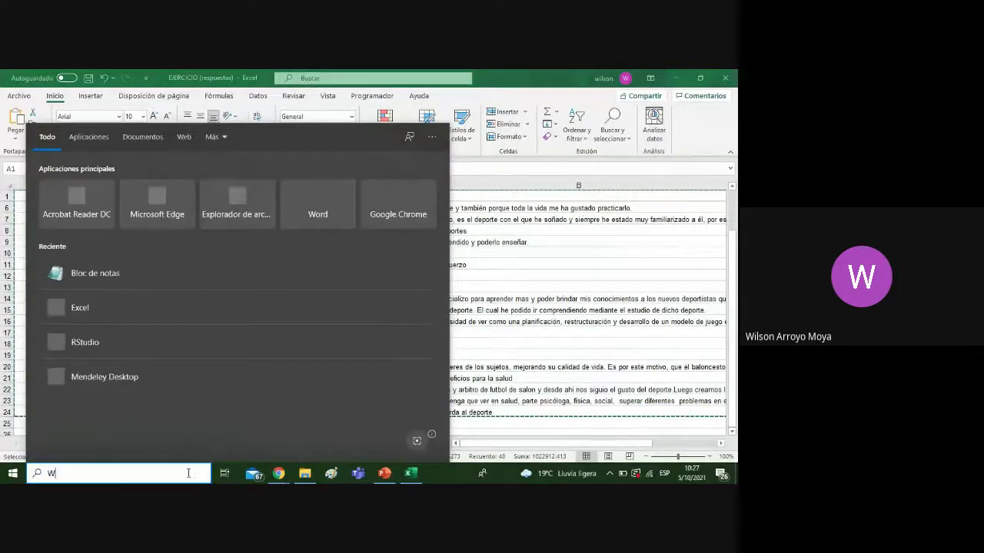
type("W")
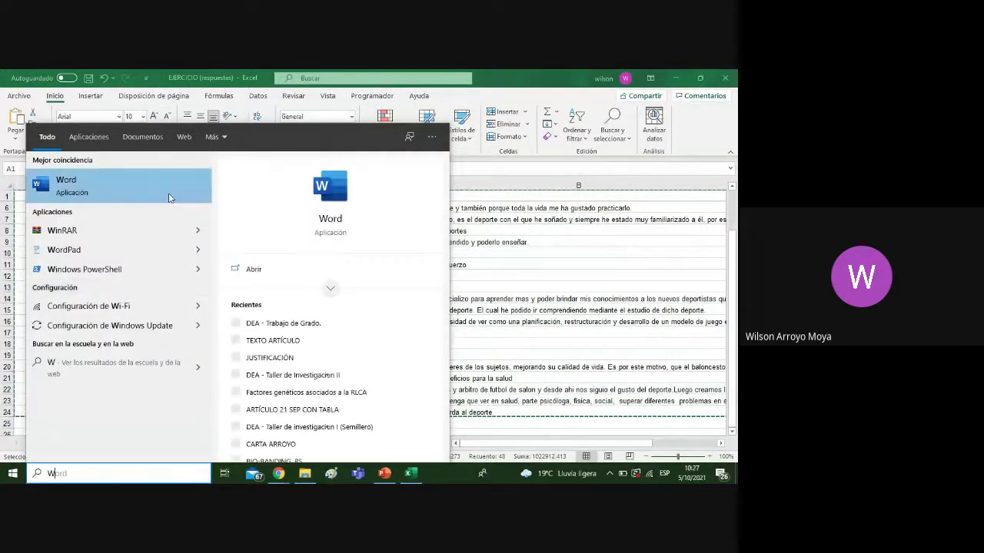
left_click(171, 198)
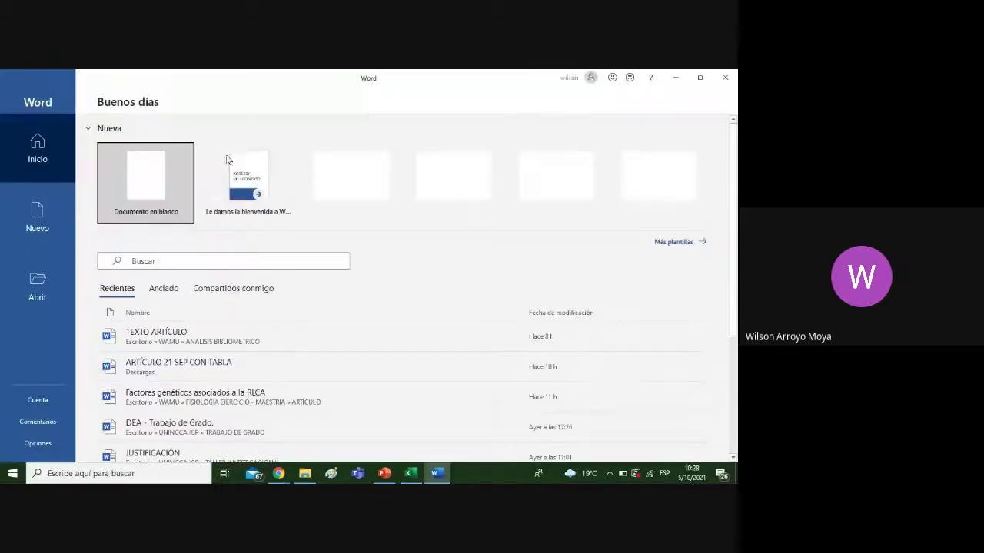
Create a blank document, enable its macro content and paste the copied survey responses
left_click(187, 177)
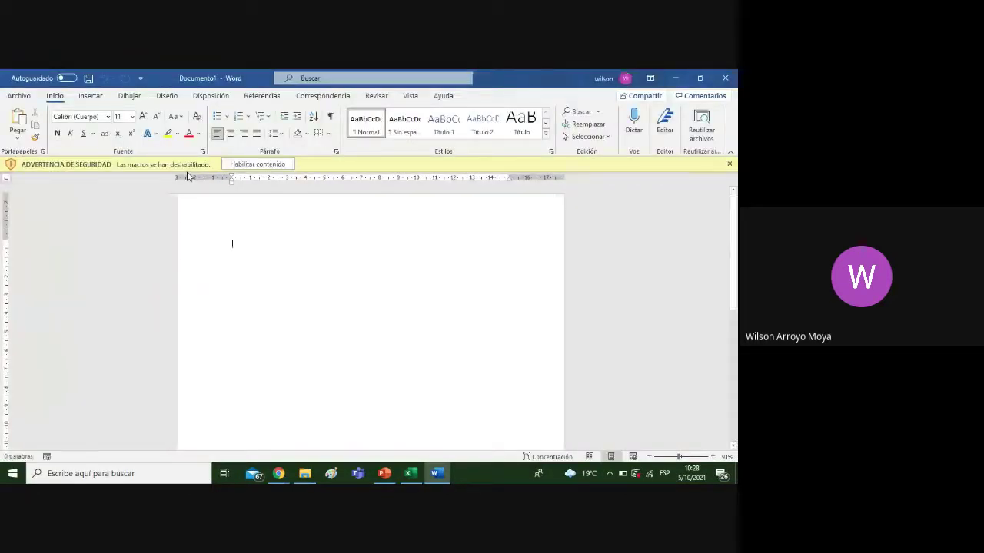
left_click(264, 164)
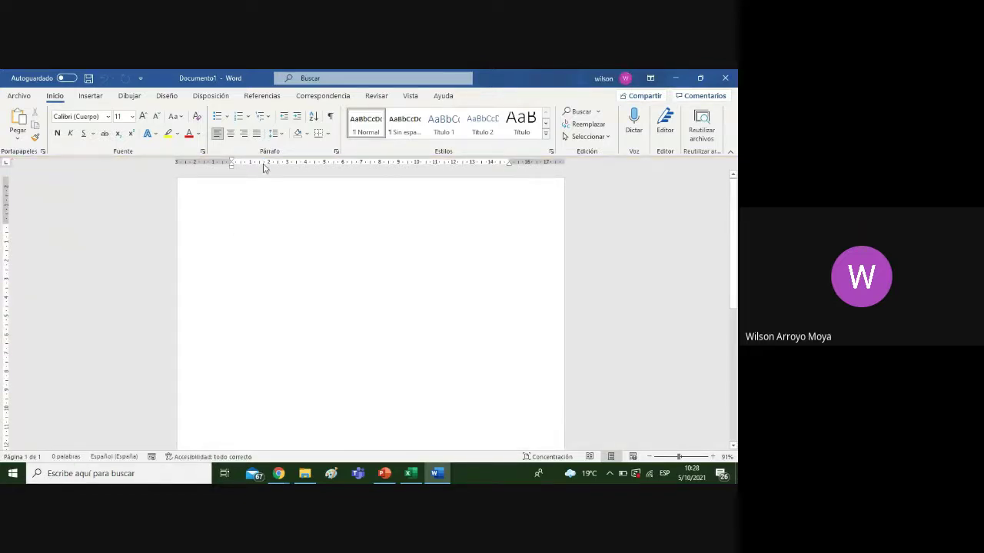
key("ctrl+v")
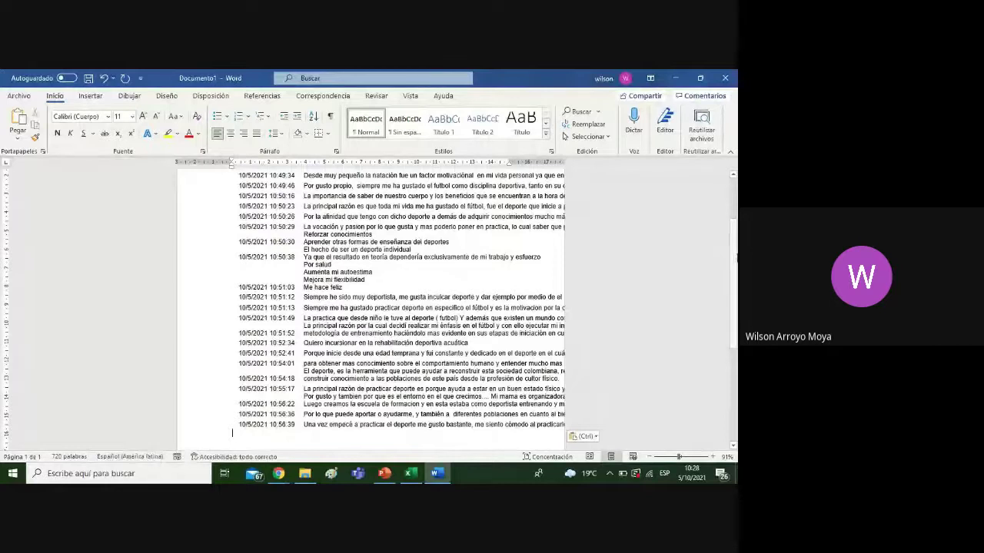
Change the page orientation of the responses document to landscape (Horizontal)
scroll(605, 198, "up", 3)
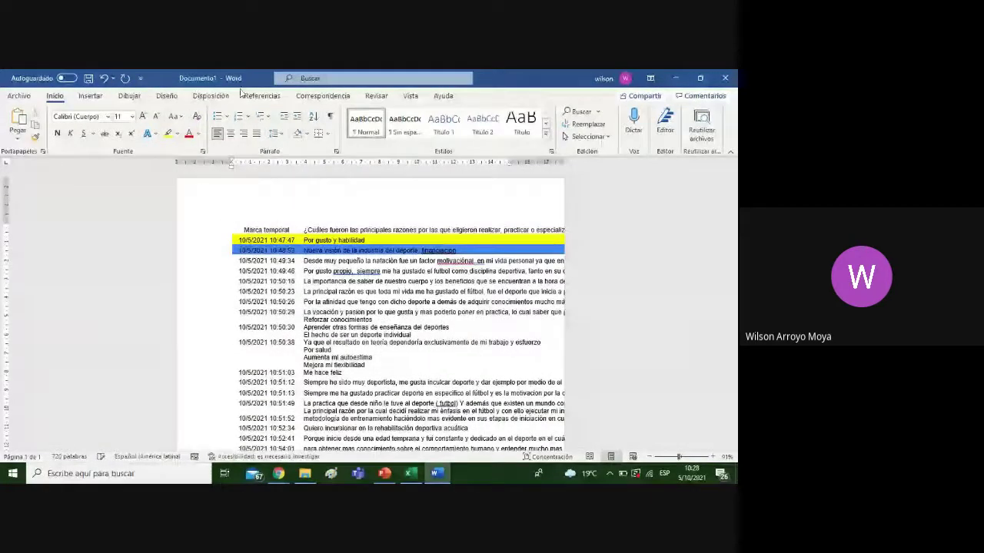
left_click(211, 96)
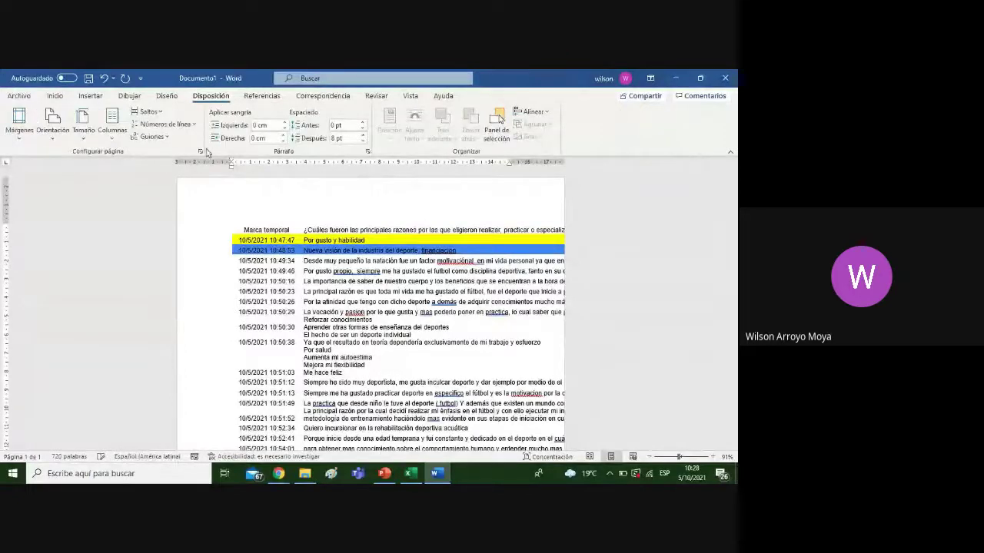
left_click(52, 122)
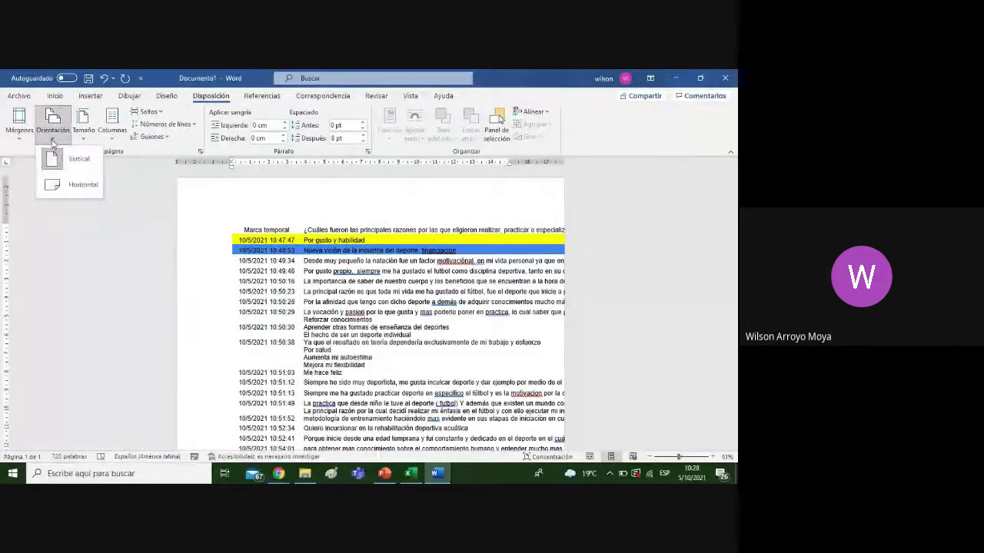
left_click(84, 192)
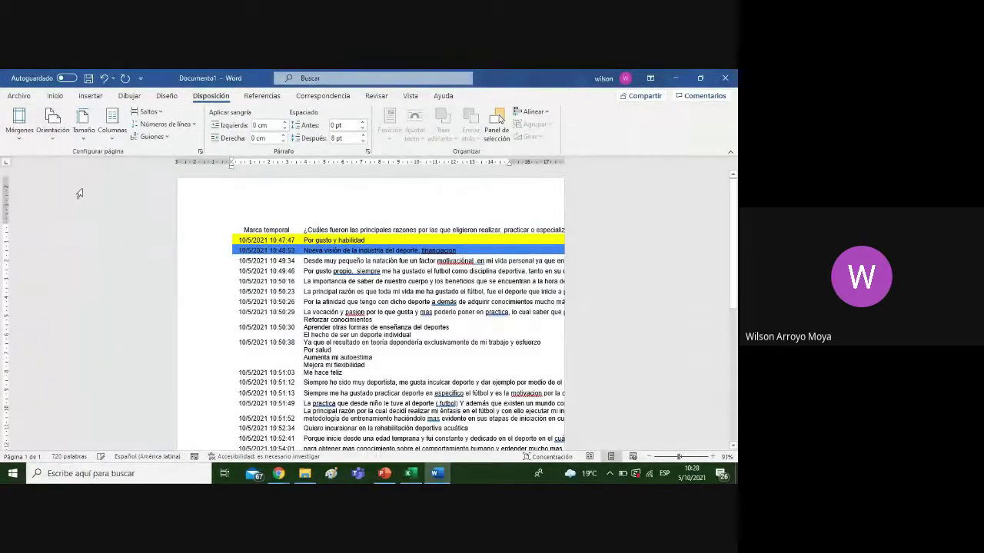
scroll(79, 194, "down", 5)
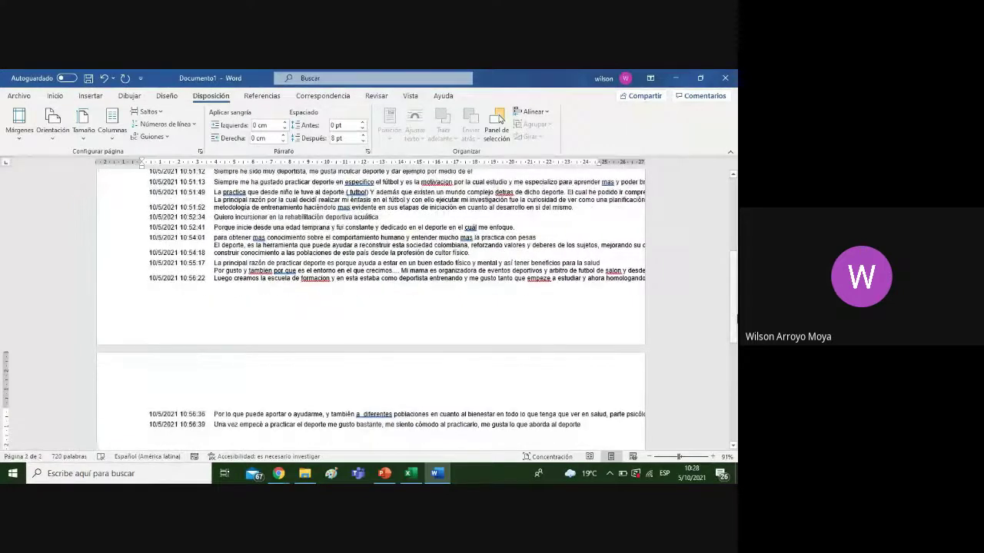
scroll(180, 213, "up", 5)
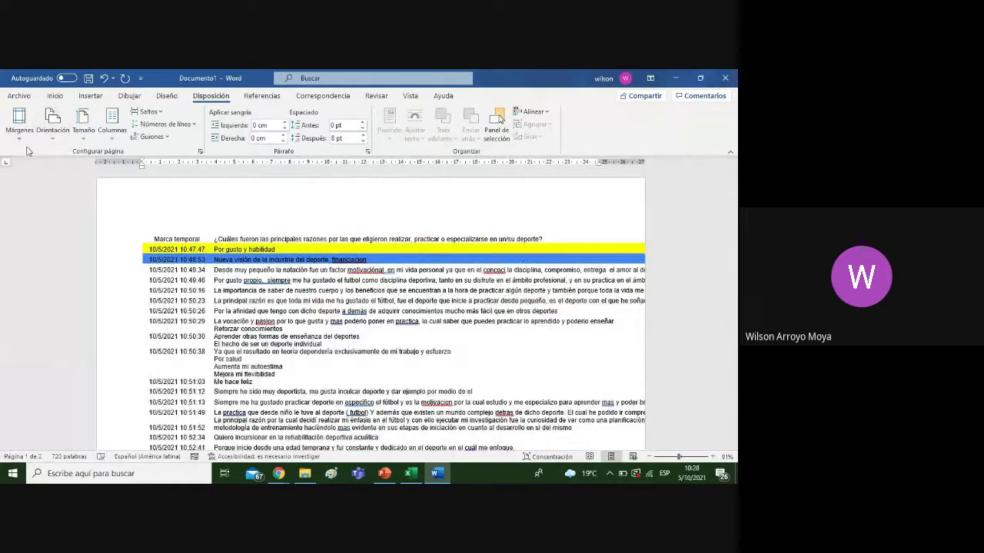
Apply the narrow (Estrecho) margin preset of 1.27 cm on all sides to the responses document
left_click(19, 121)
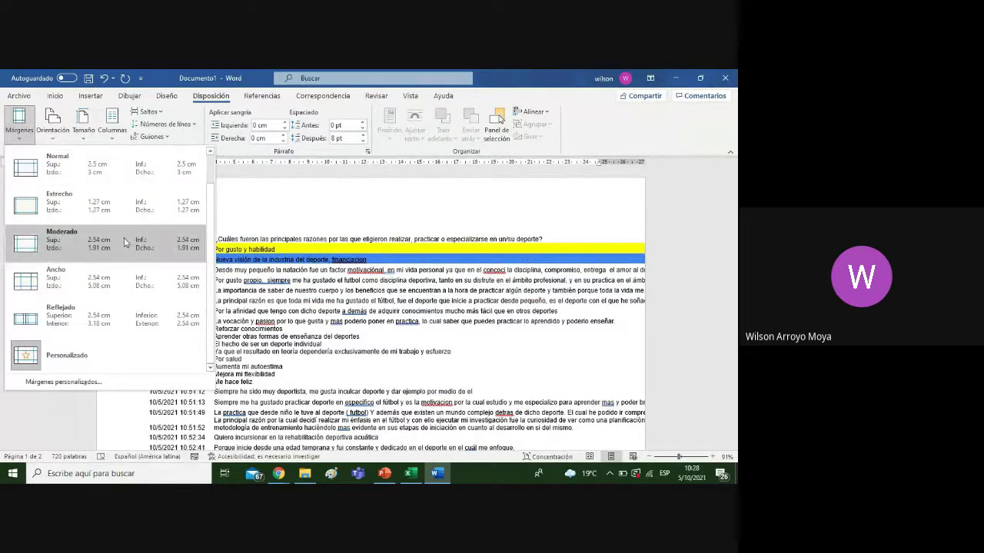
left_click(137, 214)
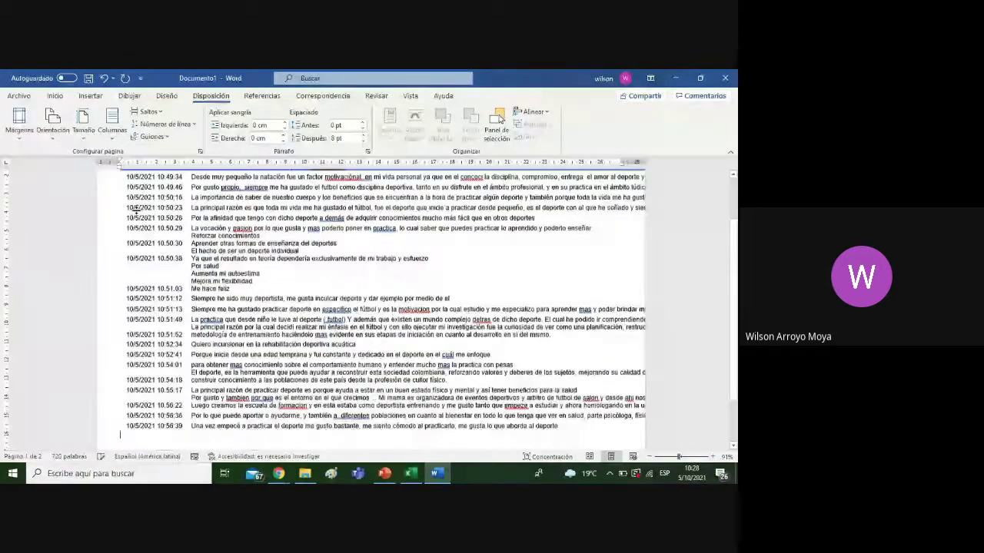
scroll(137, 209, "down", 2)
scroll(137, 209, "up", 5)
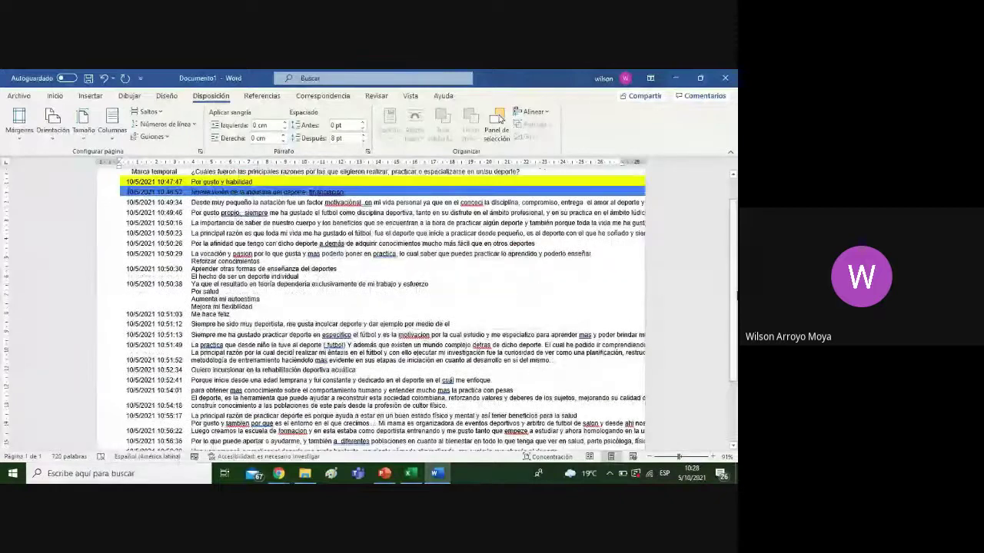
scroll(247, 198, "up", 1)
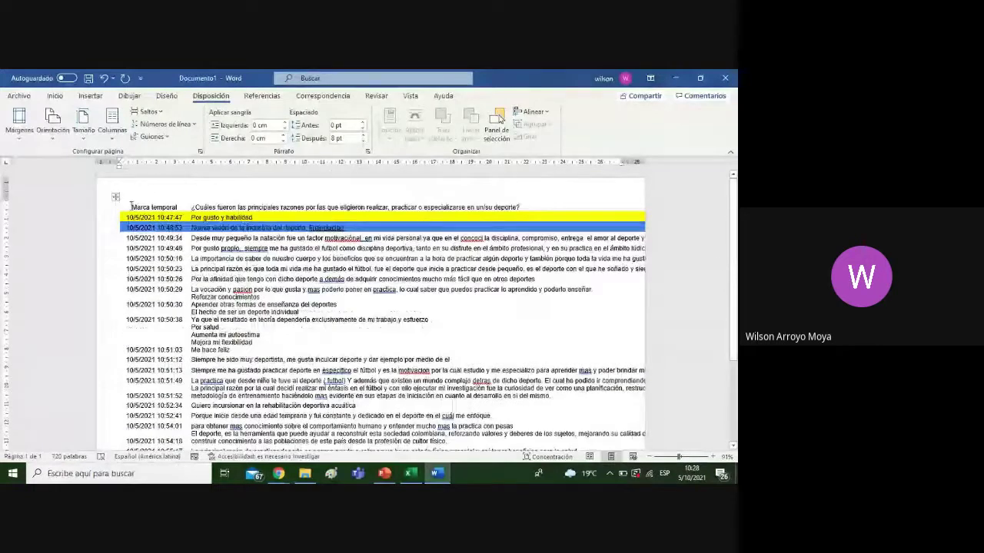
left_click(115, 198)
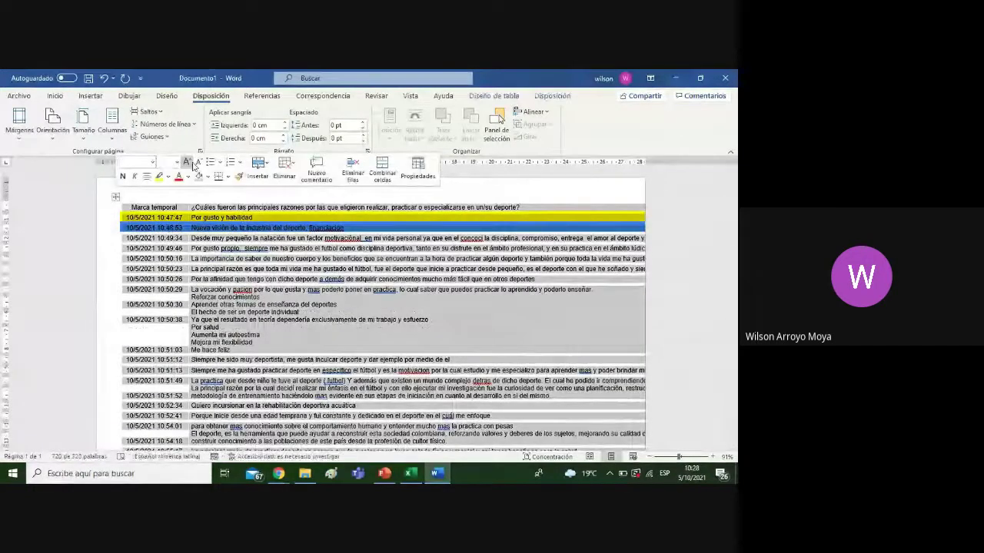
left_click(54, 95)
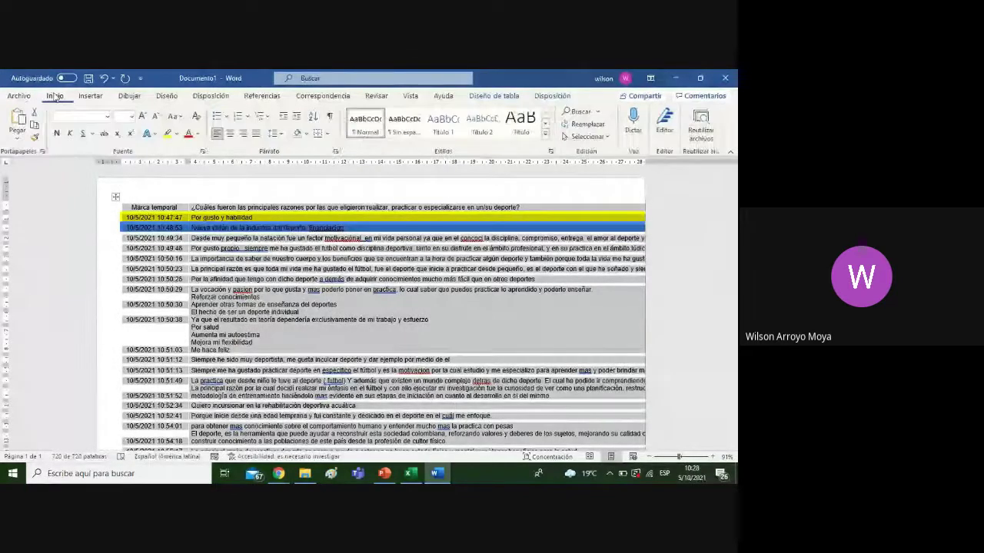
left_click(132, 282)
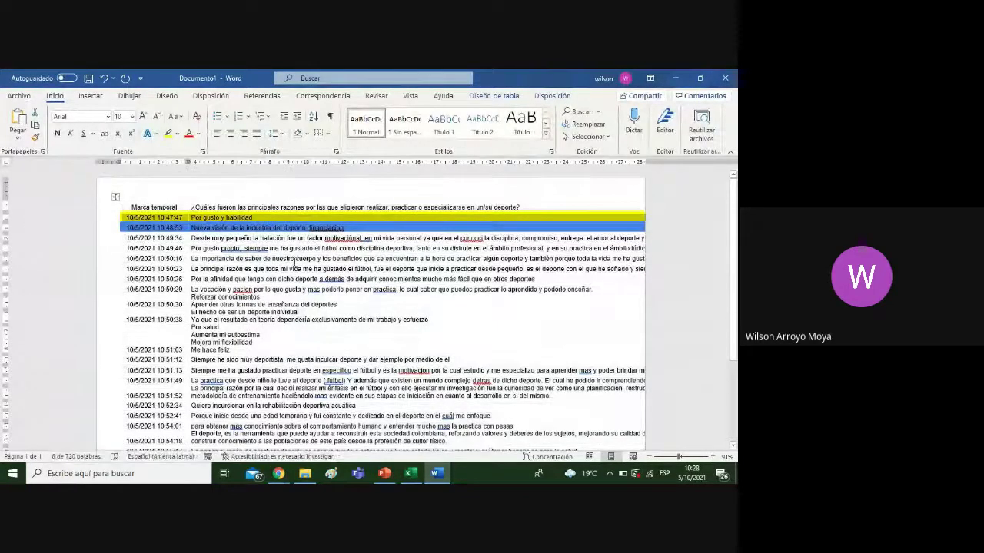
Save the document to the desktop (Escritorio) as a Word document named EJERCICIO
left_click(19, 95)
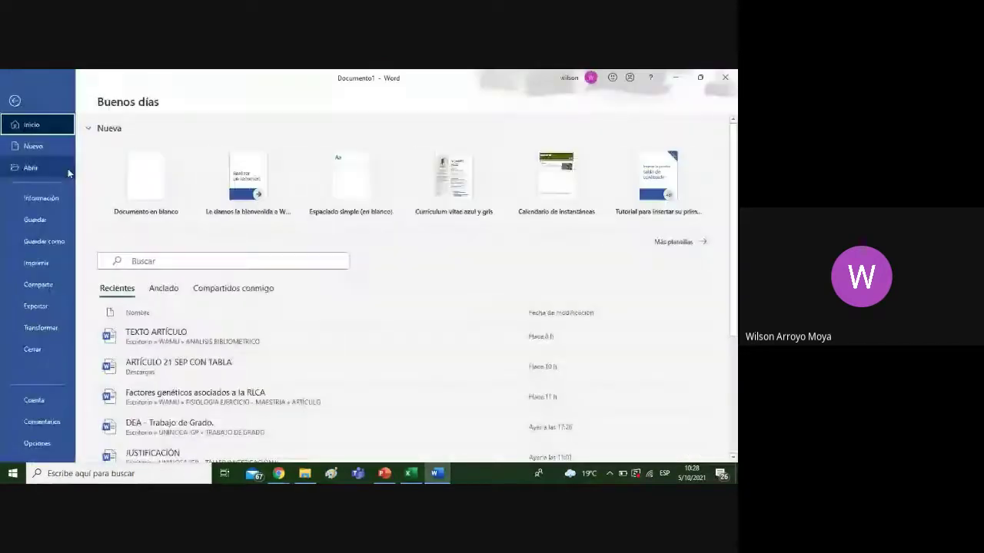
left_click(58, 241)
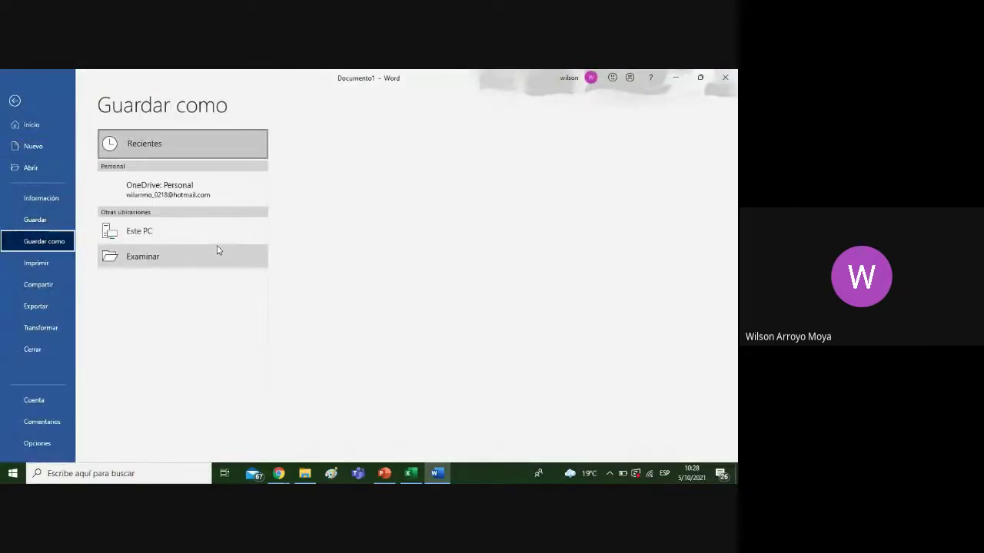
left_click(217, 250)
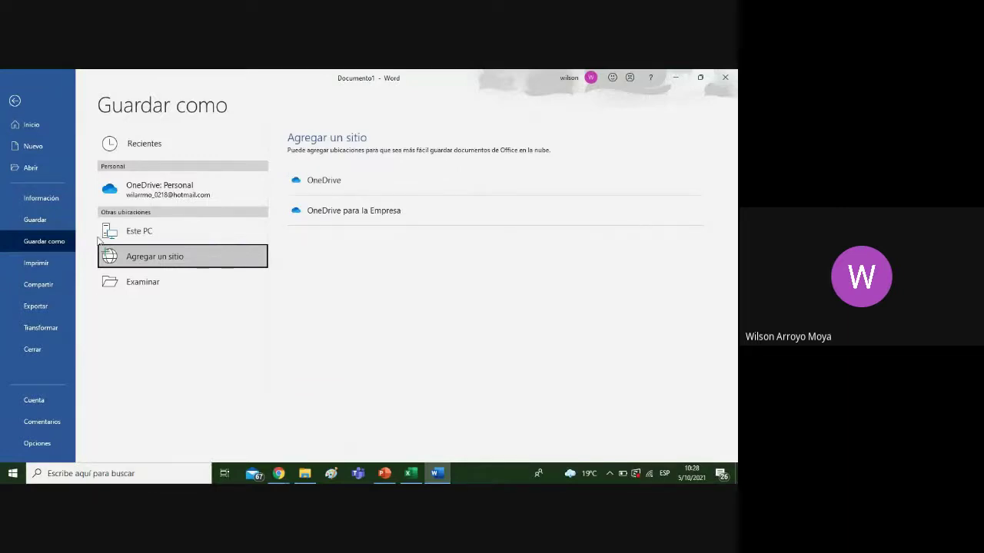
left_click(131, 283)
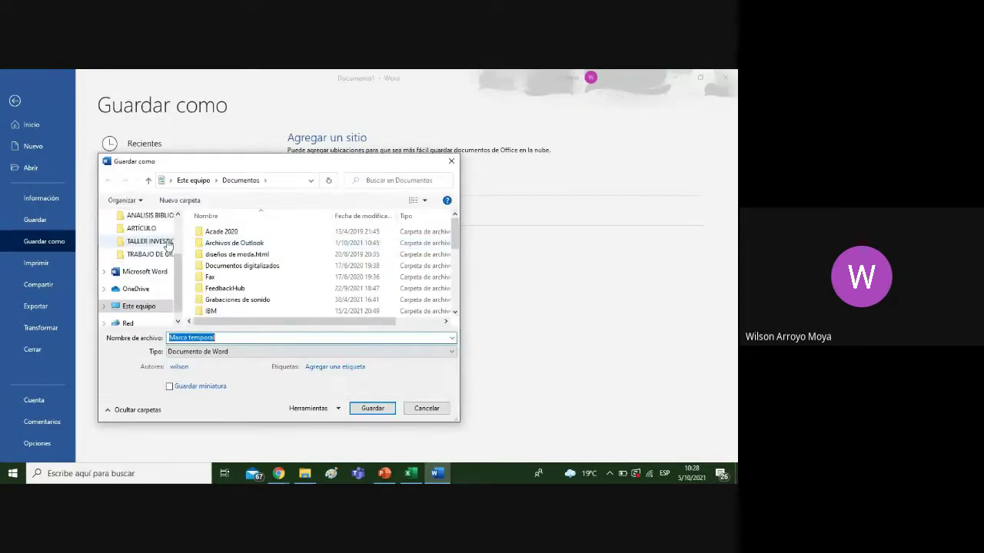
left_click(158, 260)
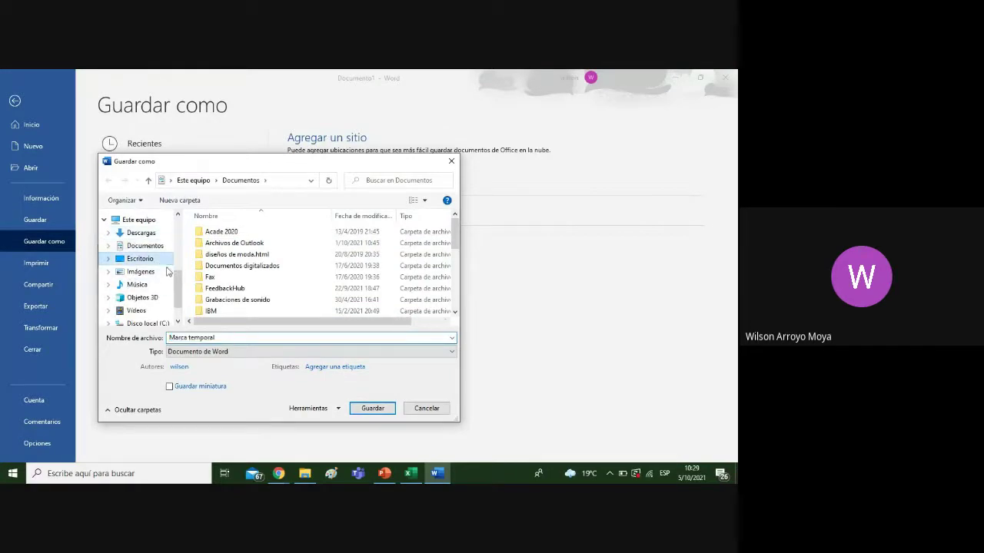
type("F")
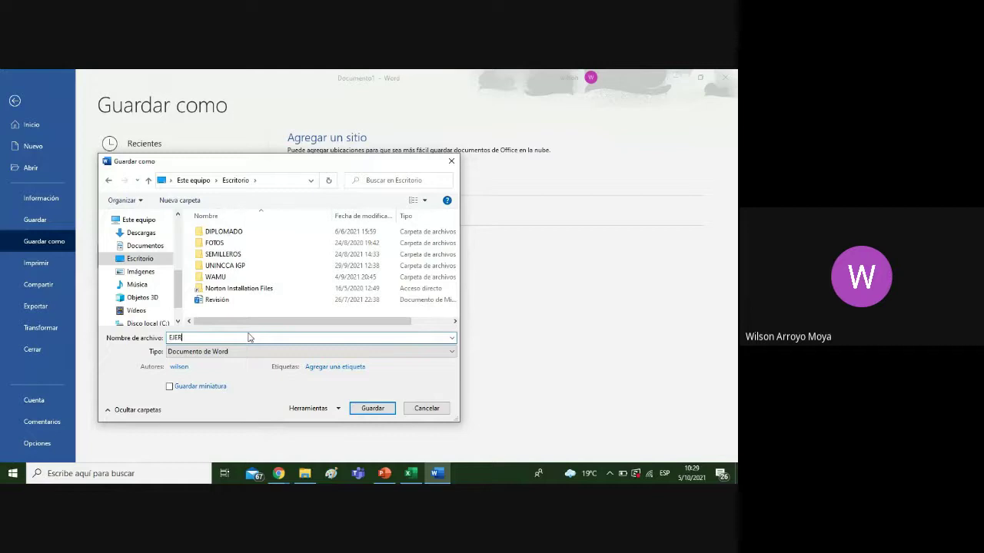
left_click(373, 408)
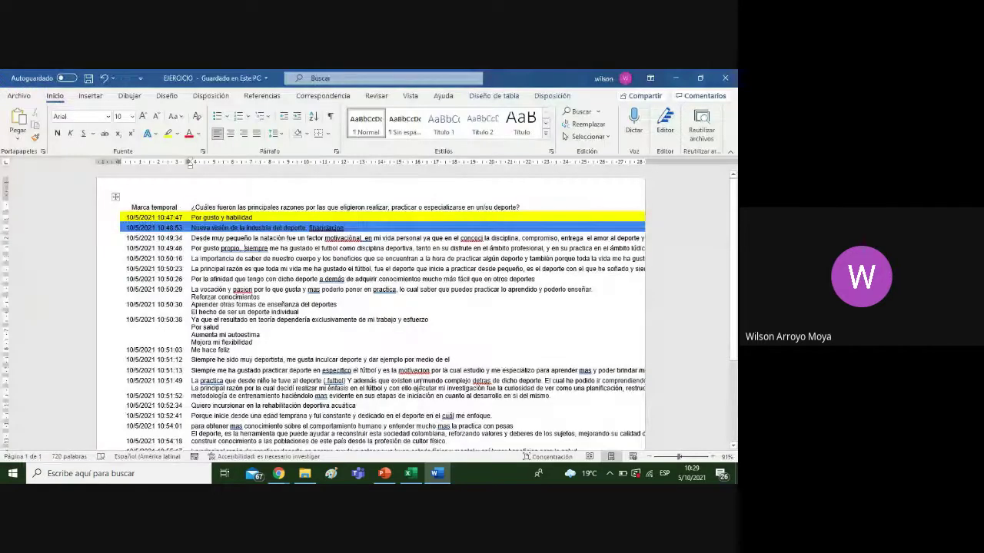
Minimise all open windows, including Word, Excel, the browser and File Explorer, to reach the desktop
mouse_move(282, 478)
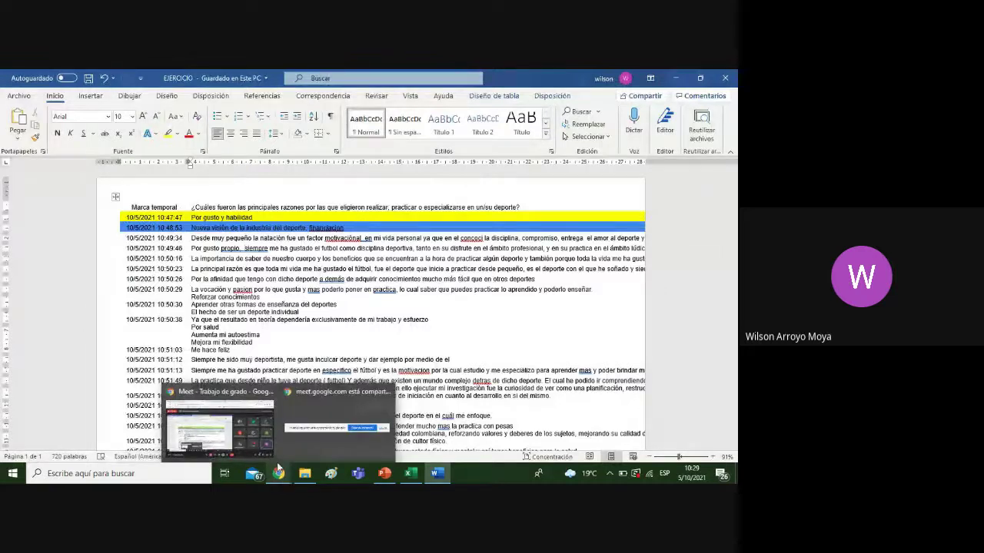
mouse_move(411, 474)
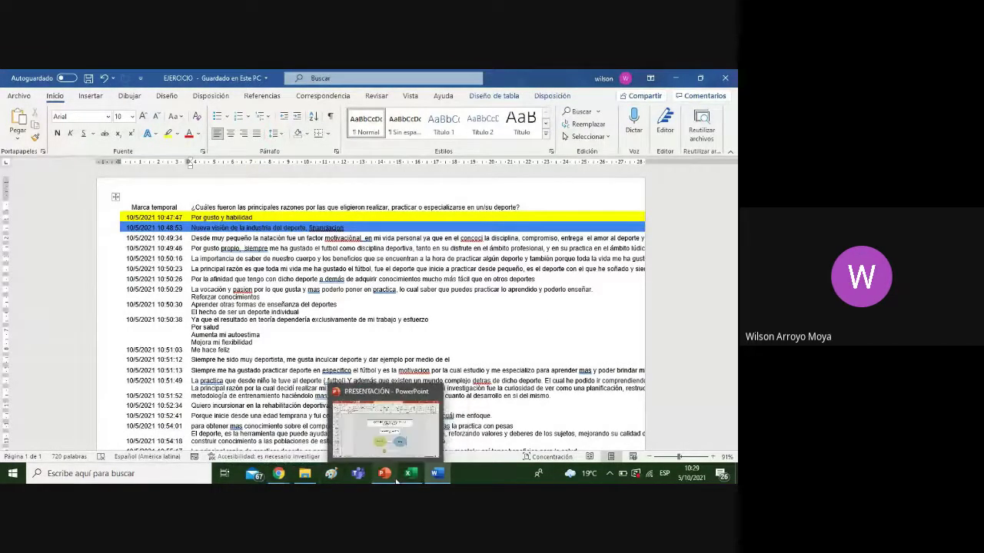
left_click(687, 74)
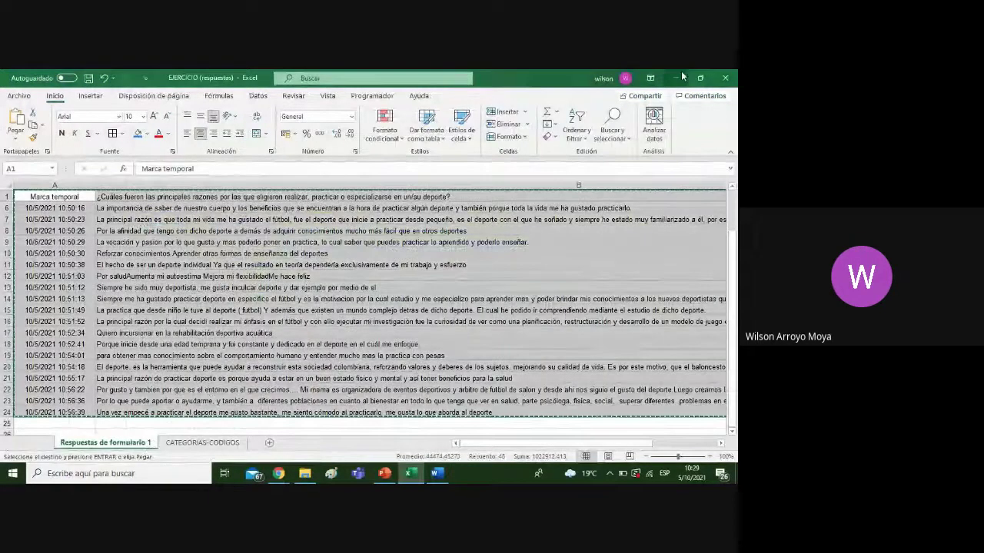
left_click(681, 77)
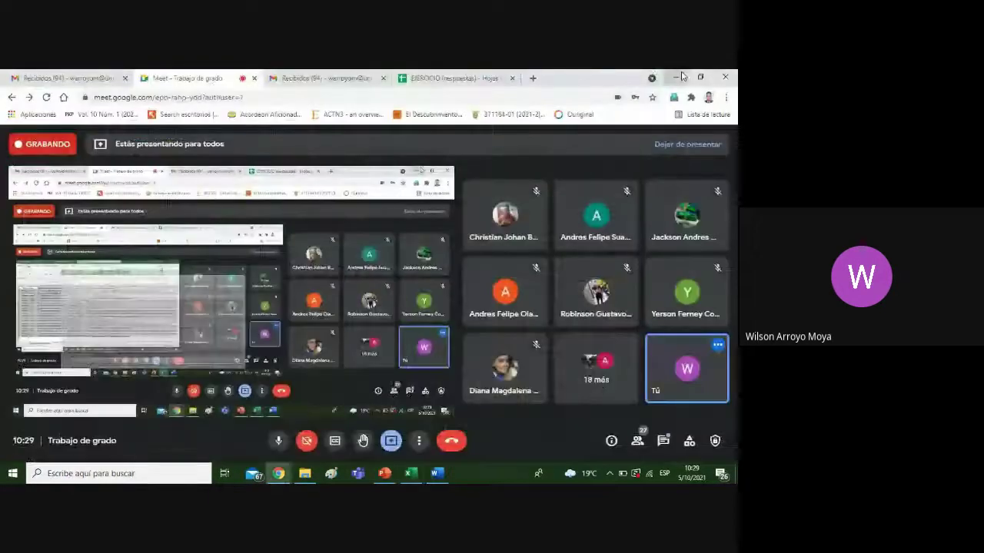
left_click(681, 76)
left_click(680, 72)
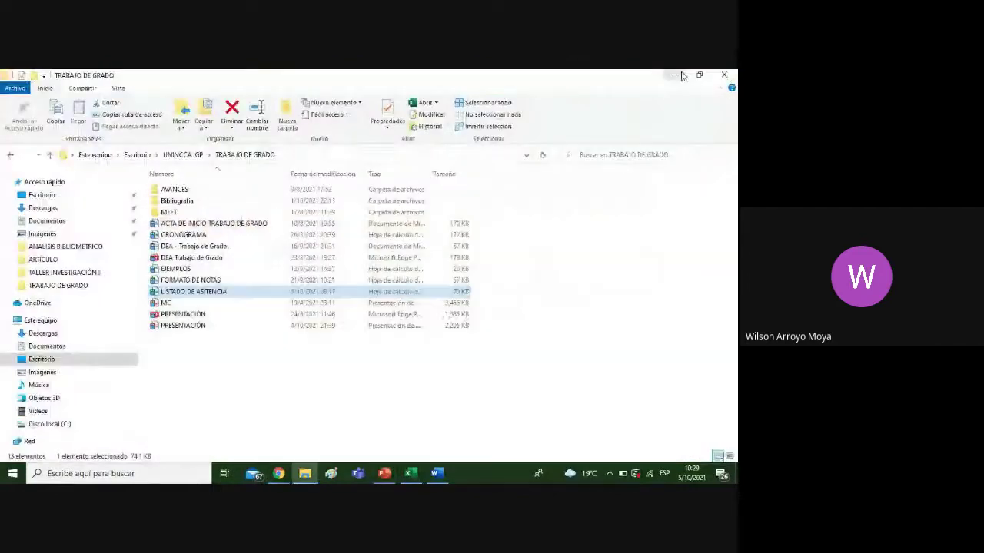
left_click(674, 75)
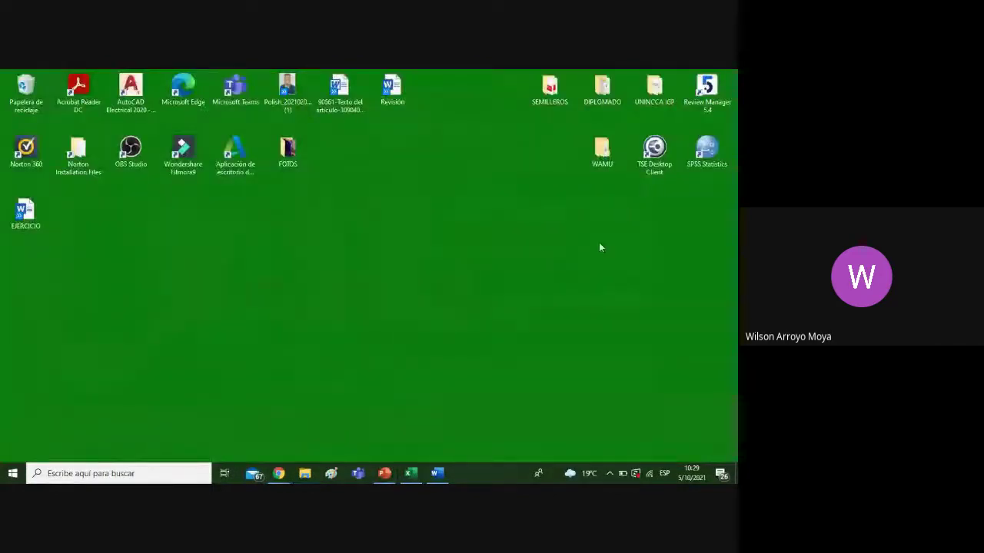
Search the computer for QDA, launch QDA Miner Lite and continue with its free version (Versión gratuita)
left_click(171, 473)
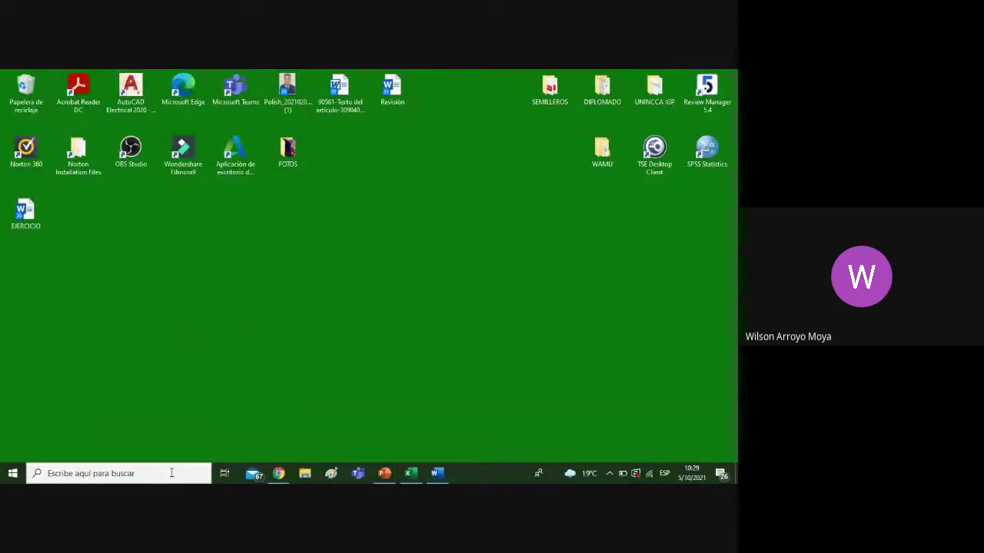
type("QDA")
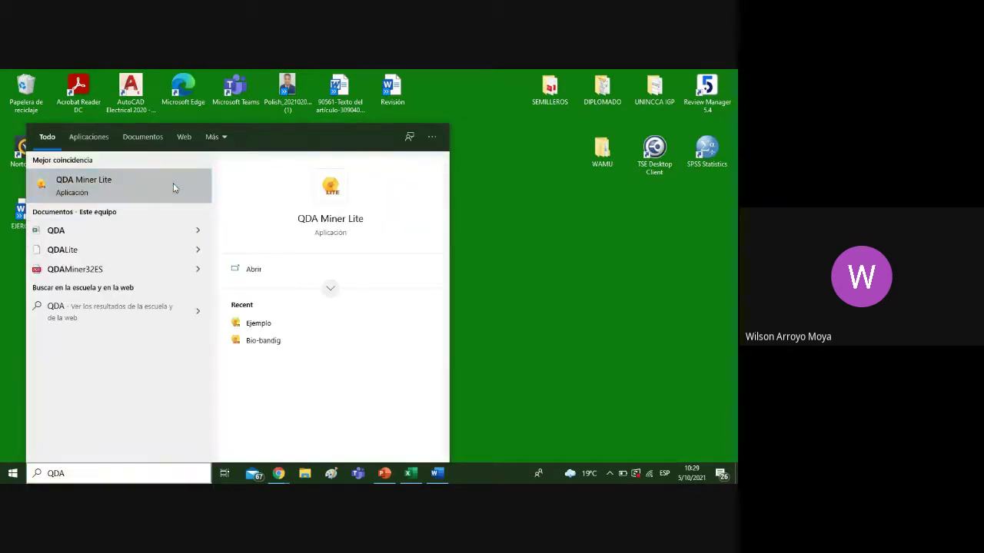
left_click(173, 183)
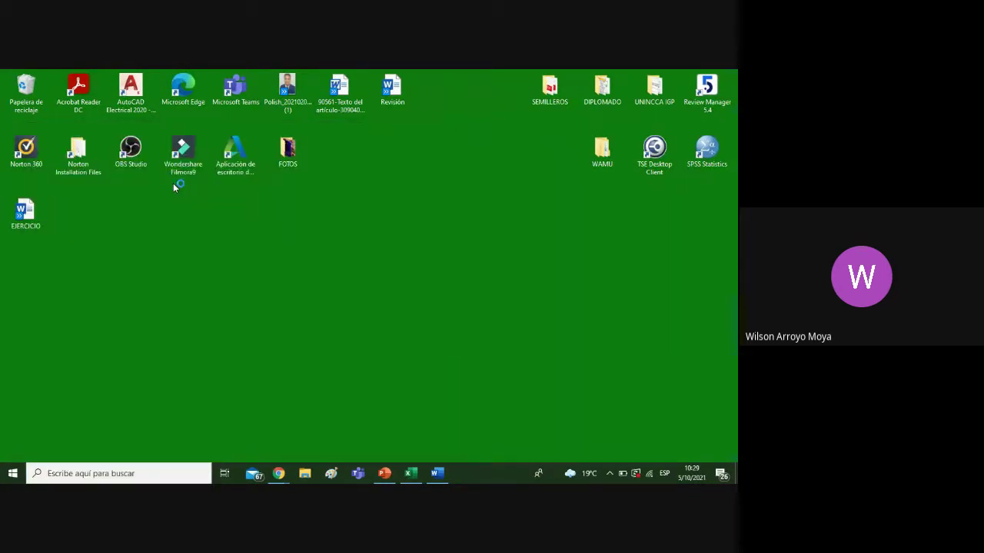
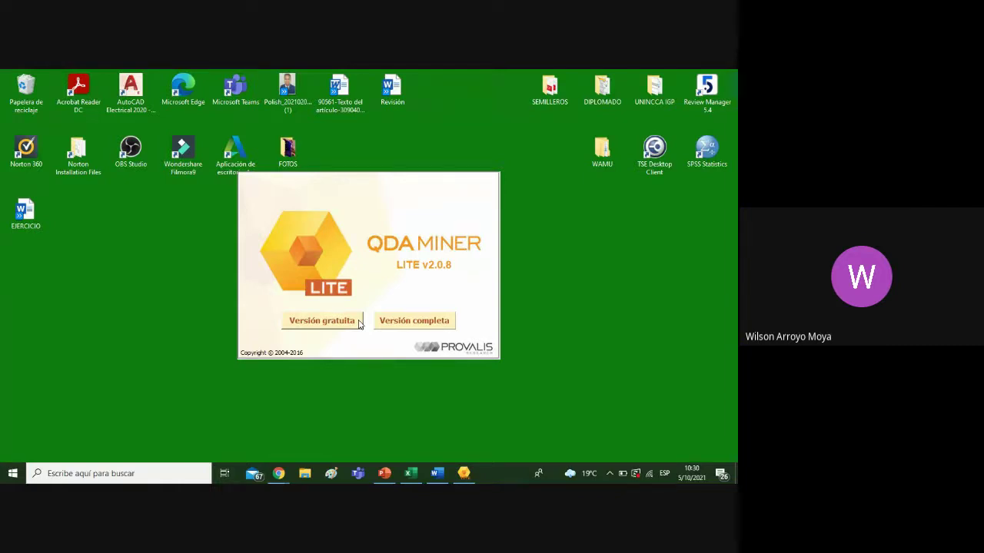
left_click(358, 323)
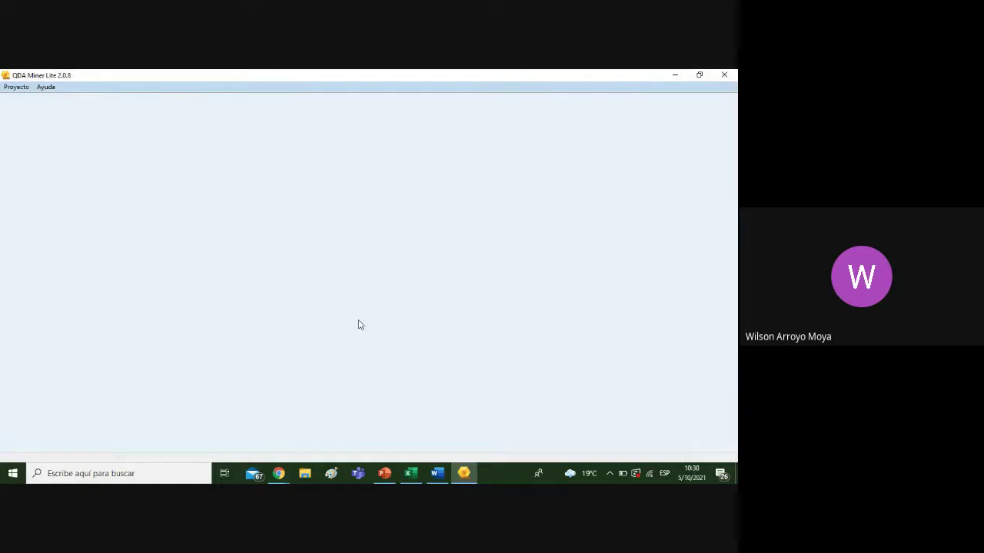
Switch to the Gmail inbox in Chrome and open Google Forms (Formularios) from the Google apps
left_click(278, 473)
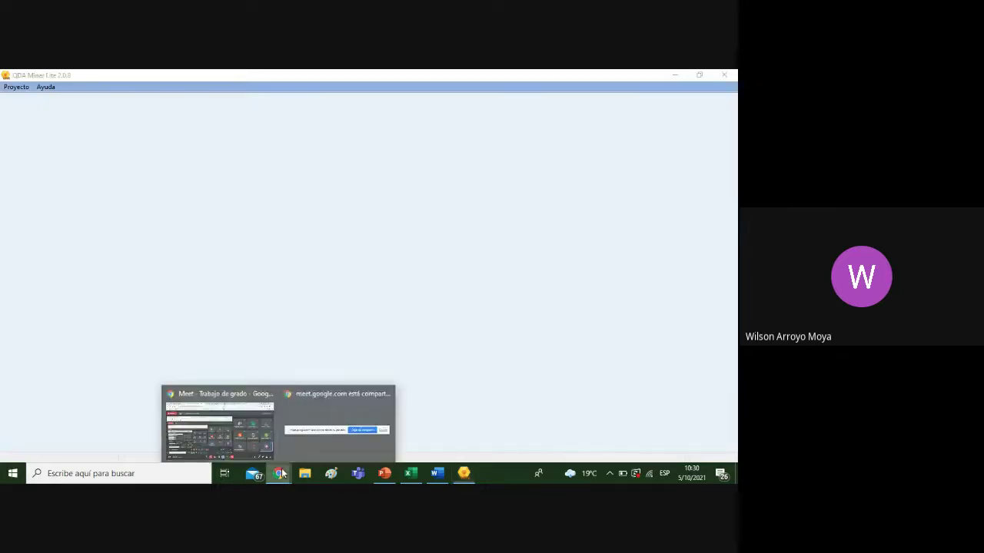
left_click(348, 74)
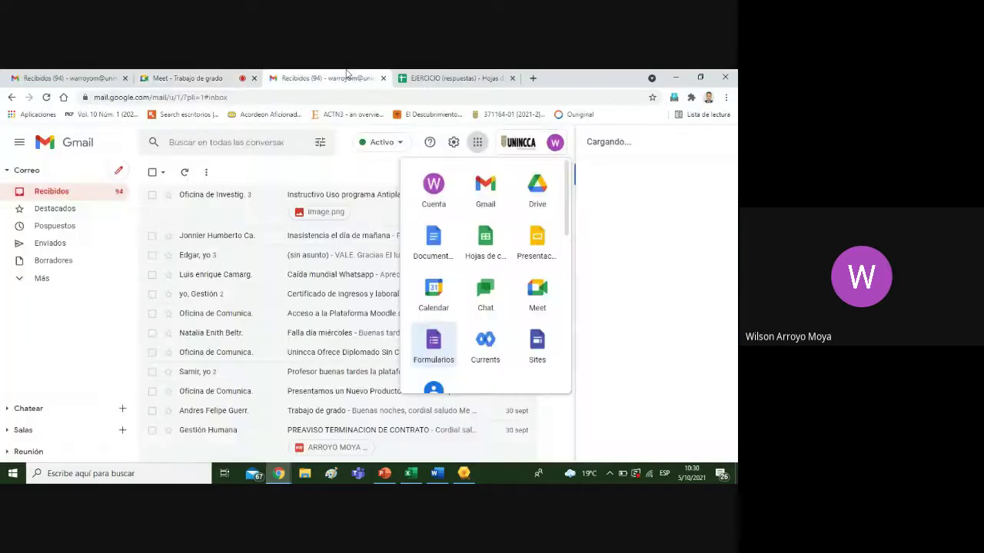
left_click(477, 143)
left_click(478, 142)
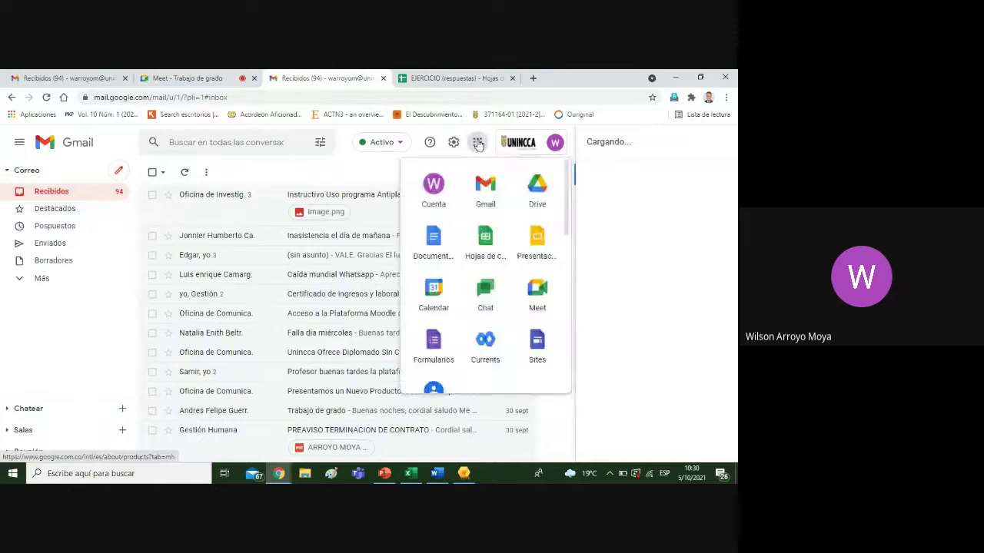
left_click(444, 339)
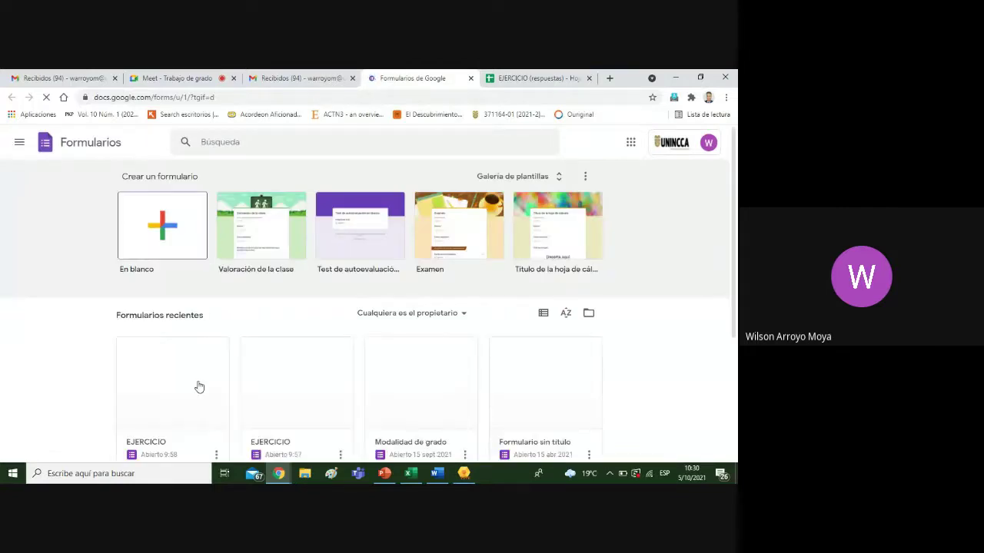
Open the multiple-choice EJERCICIO form from the recent forms and display its responses (Respuestas)
left_click(198, 385)
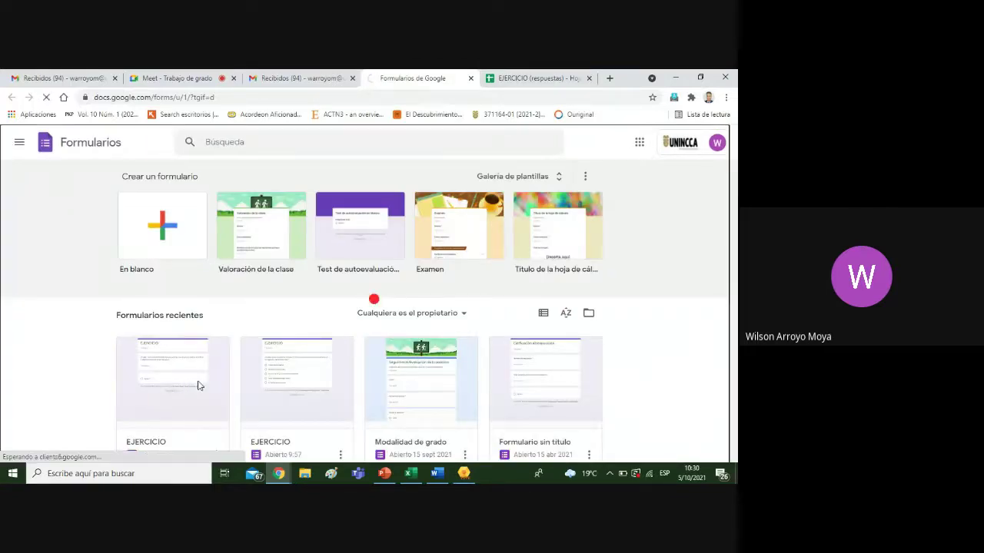
left_click(12, 97)
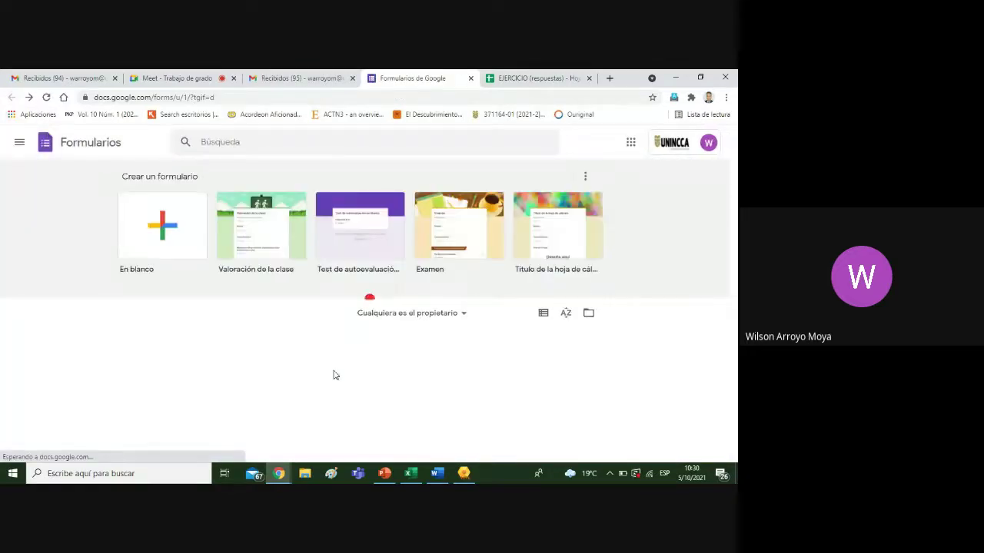
left_click(334, 375)
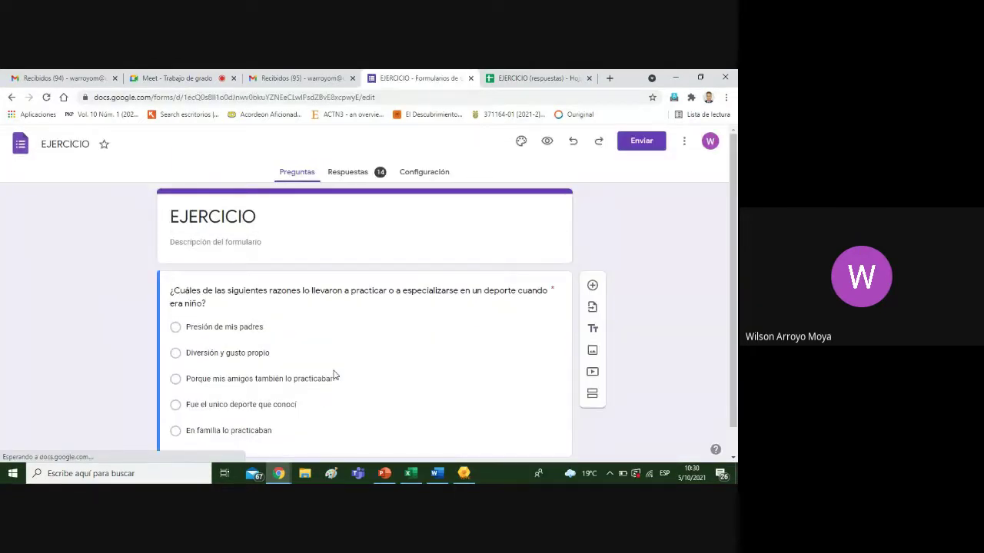
left_click(253, 336)
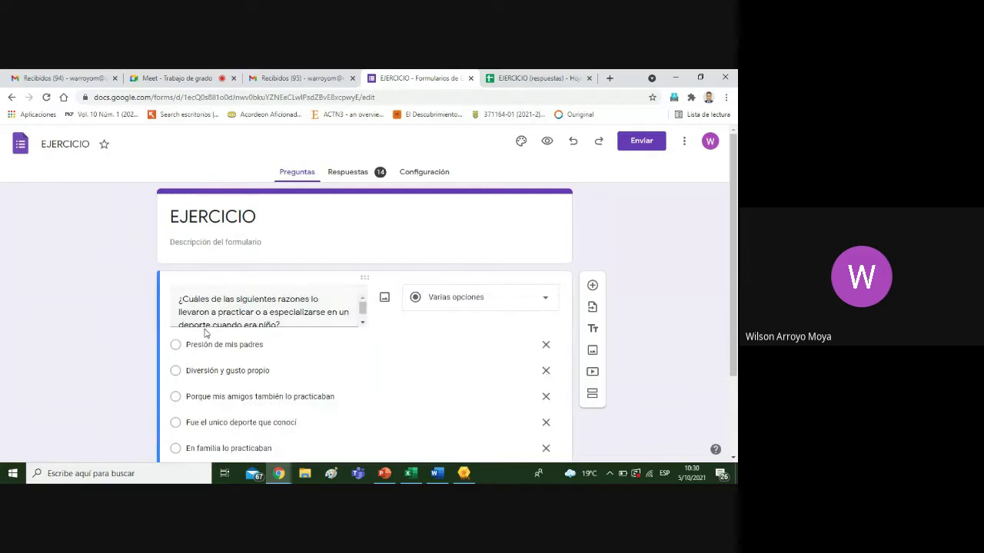
left_click(364, 174)
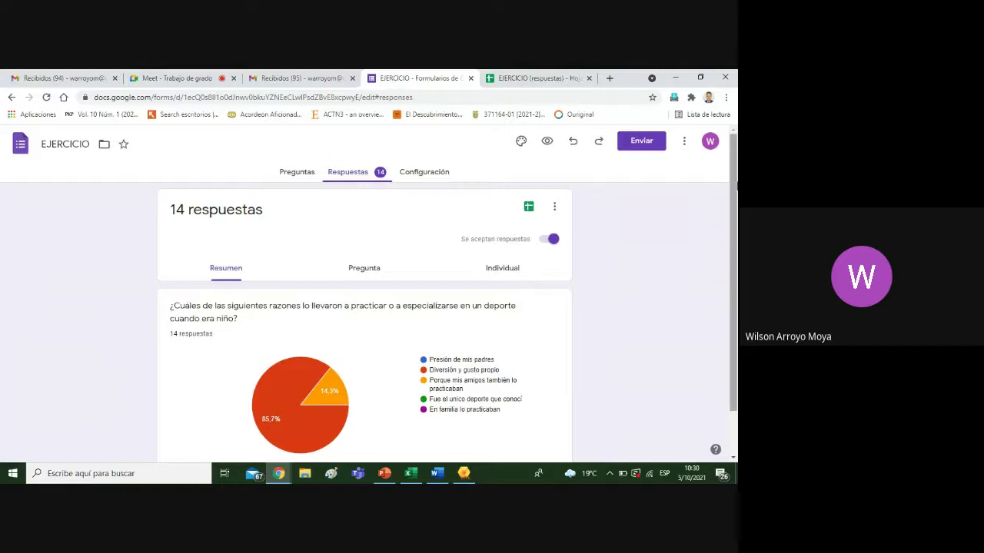
Examine the response summary's pie chart, comparing the shares of Diversión y gusto propio and Porque mis amigos también lo practicaban
scroll(730, 322, "down", 1)
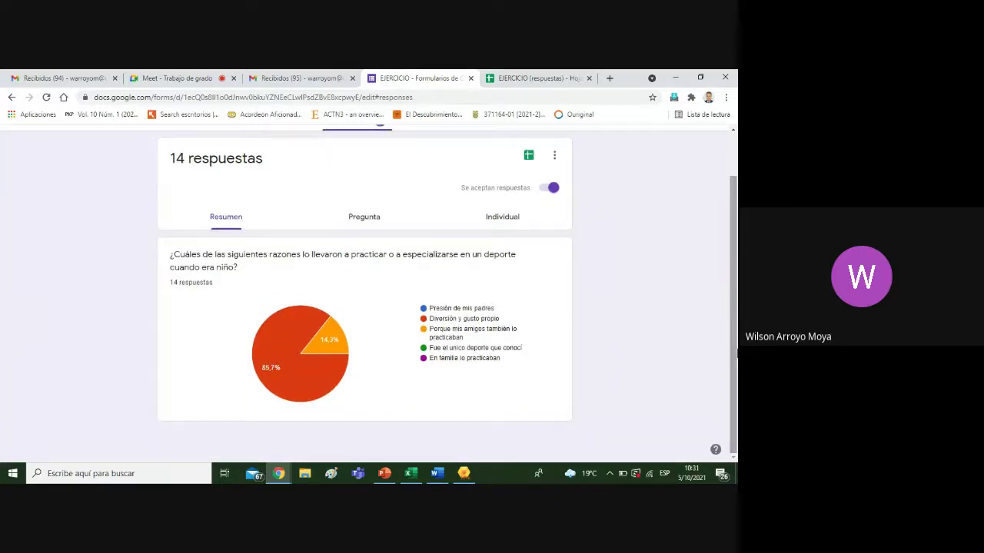
scroll(734, 358, "up", 1)
scroll(734, 358, "down", 1)
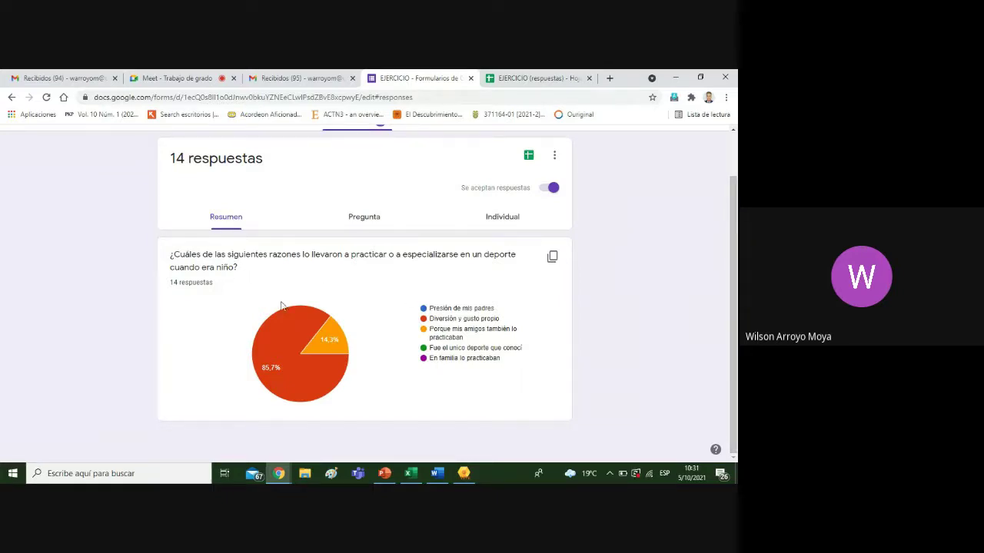
mouse_move(334, 344)
mouse_move(329, 384)
mouse_move(298, 371)
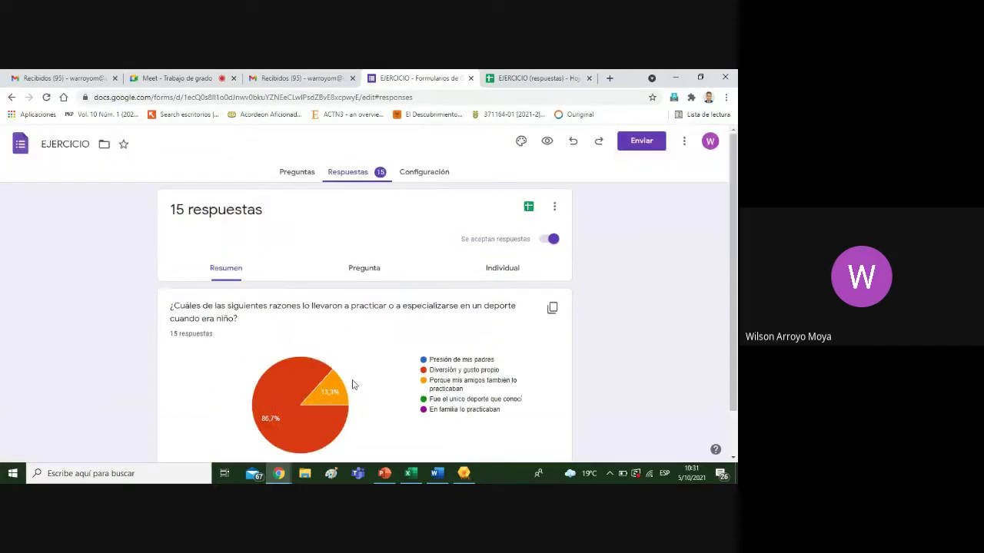
scroll(733, 301, "down", 1)
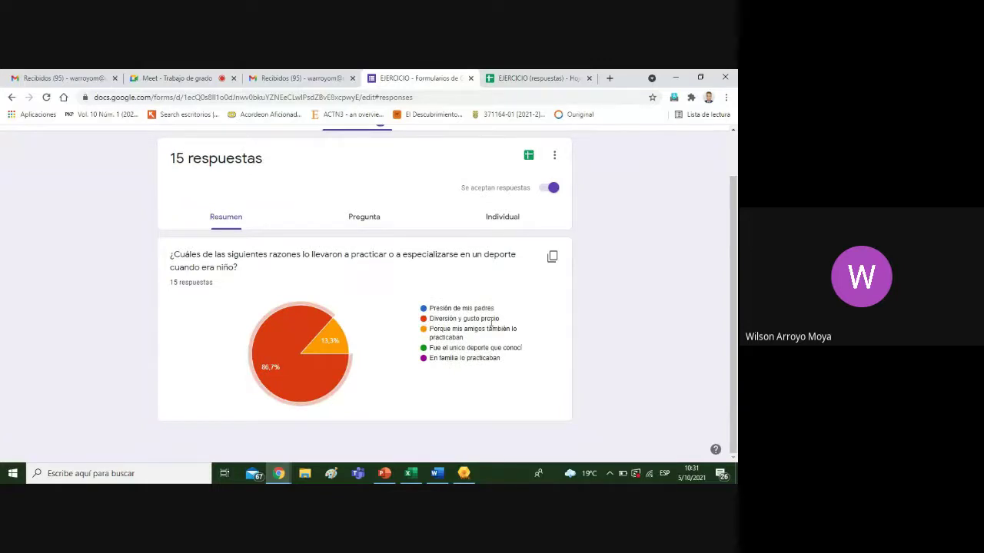
left_click_drag(498, 321, 407, 325)
left_click(491, 326)
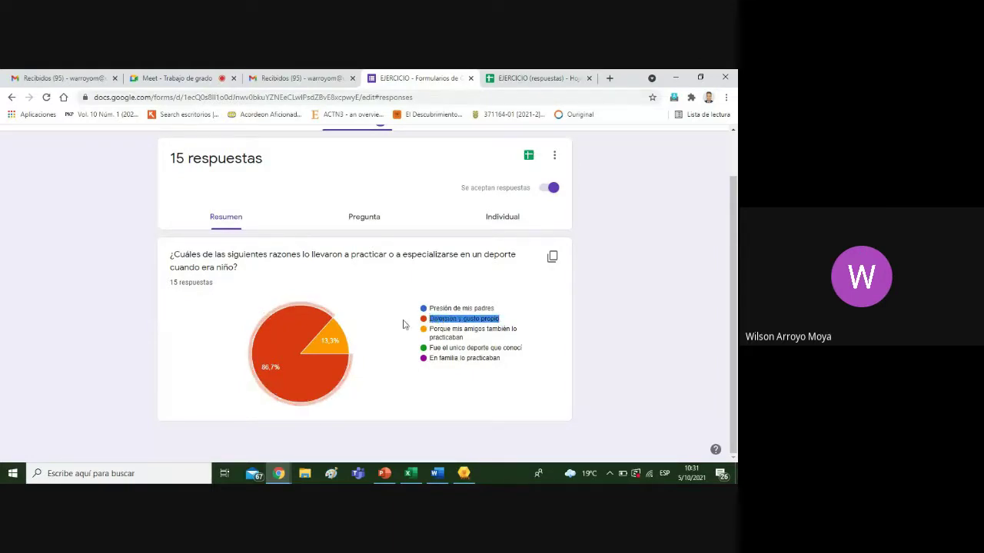
left_click(368, 331)
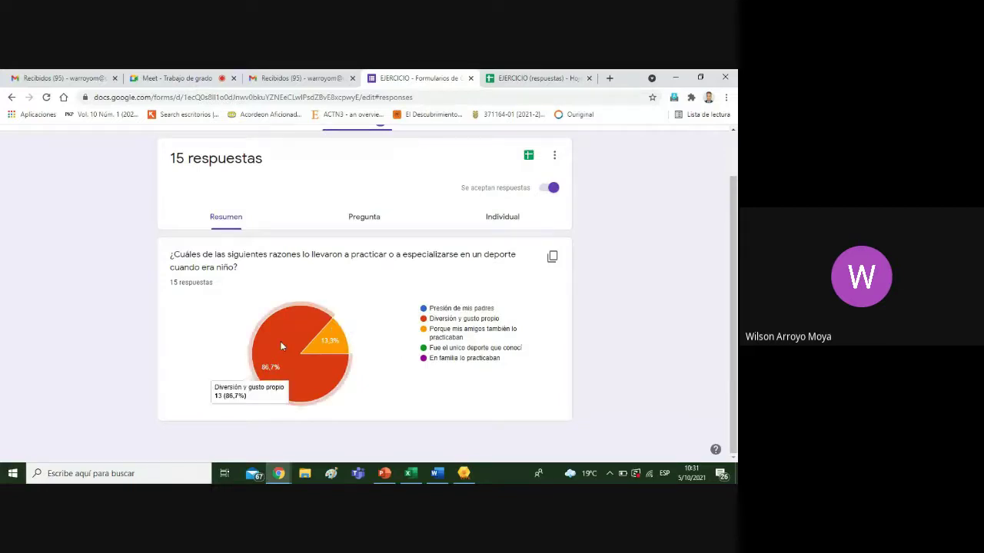
mouse_move(273, 344)
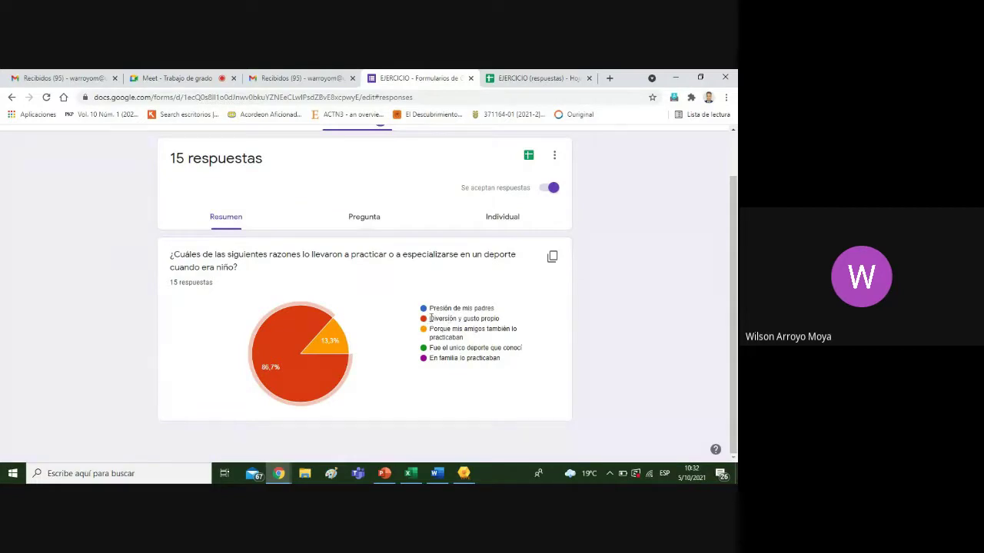
Review the answer options in the chart legend, from Presión de mis padres to En familia lo practicaban
left_click_drag(431, 318, 501, 319)
left_click(478, 331)
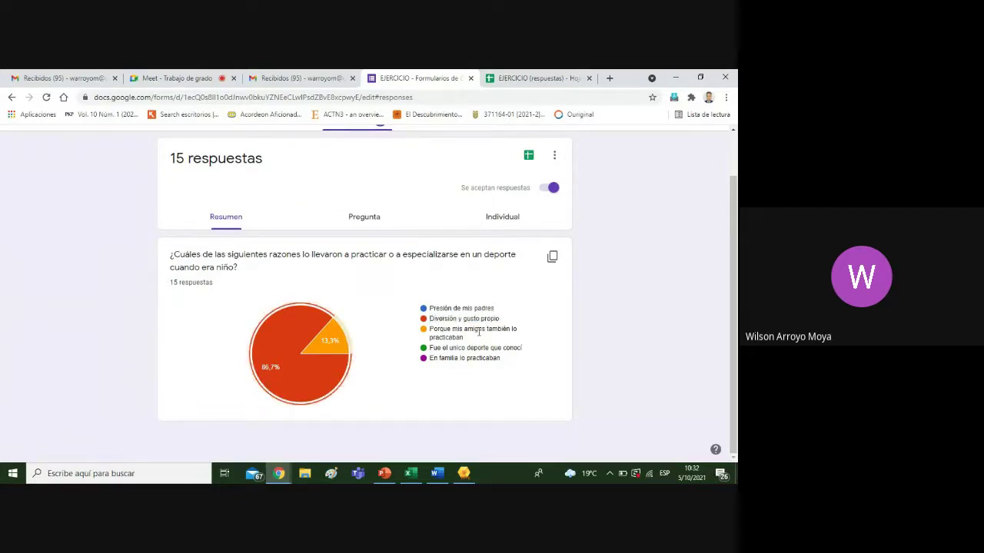
left_click_drag(428, 348, 431, 328)
left_click(490, 348)
left_click(423, 334)
left_click(467, 341)
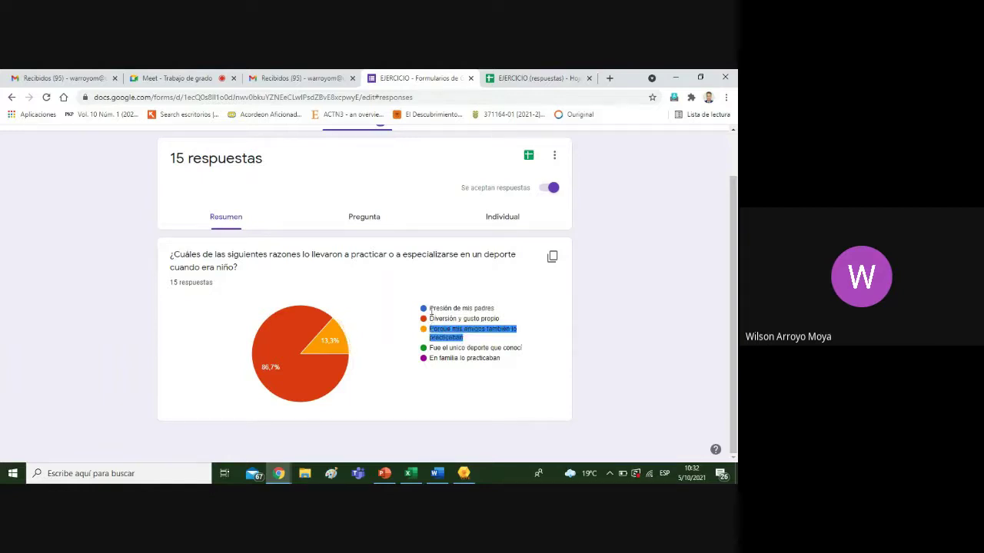
left_click(431, 308)
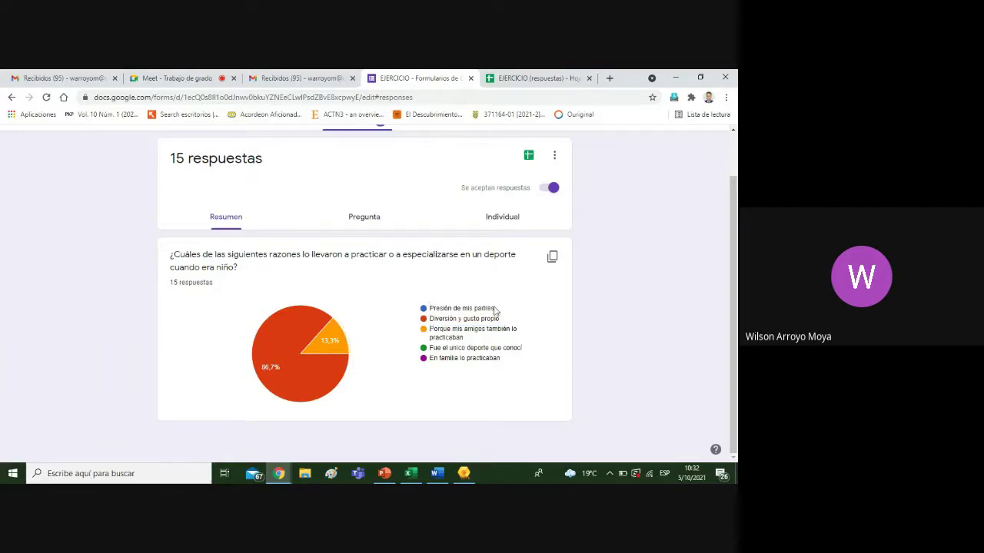
left_click_drag(429, 308, 470, 308)
left_click(495, 378)
left_click_drag(500, 358, 428, 364)
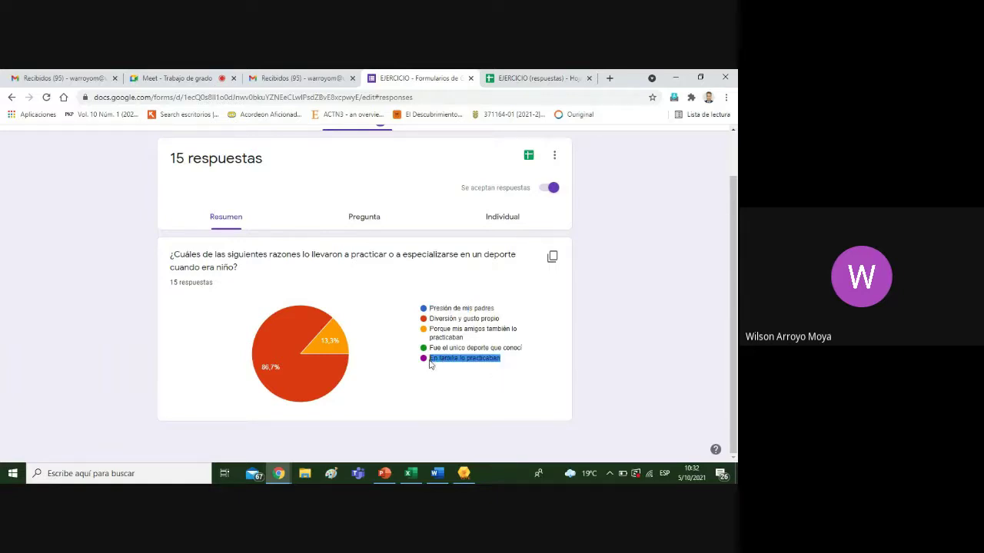
left_click(421, 383)
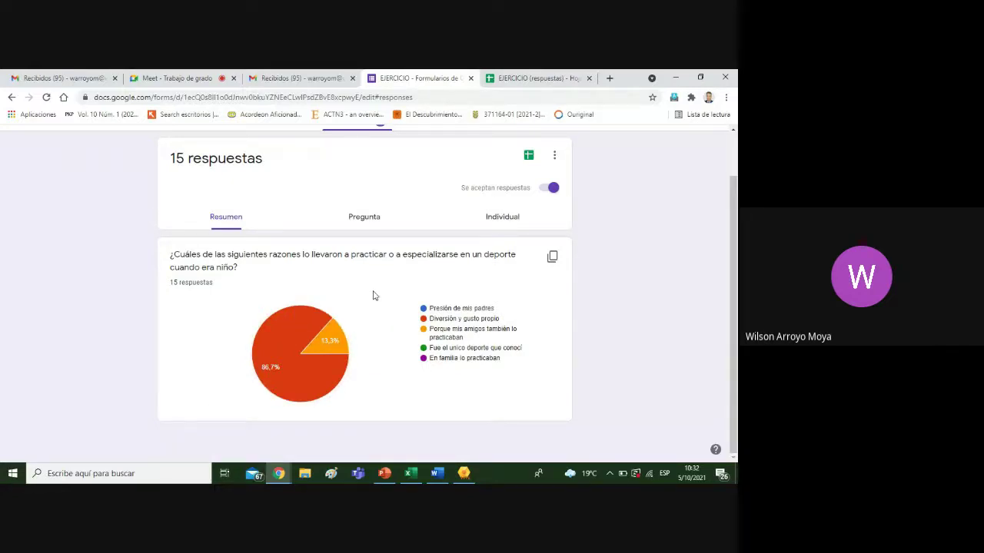
Close the EJERCICIO form and the EJERCICIO (respuestas) spreadsheet in Chrome
left_click(471, 79)
left_click(467, 78)
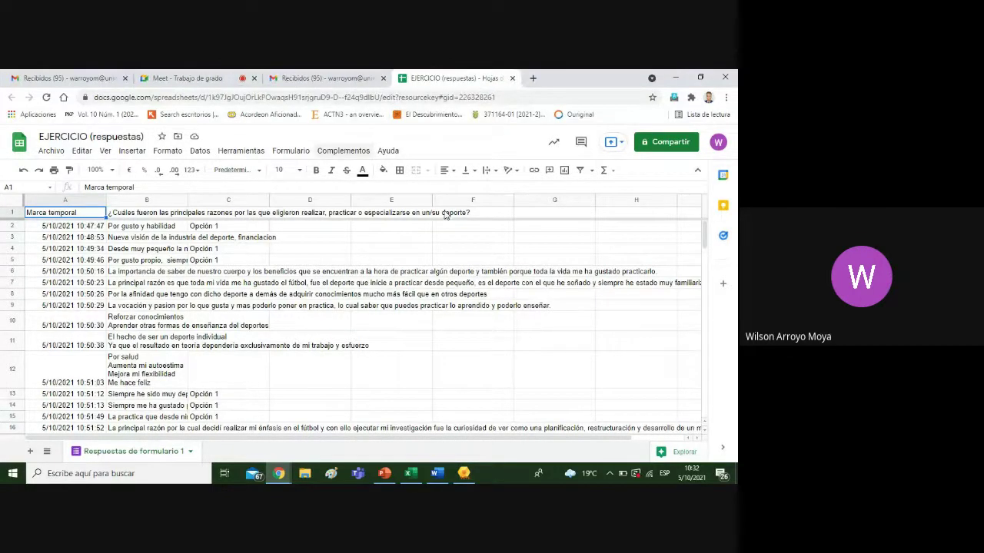
left_click(512, 79)
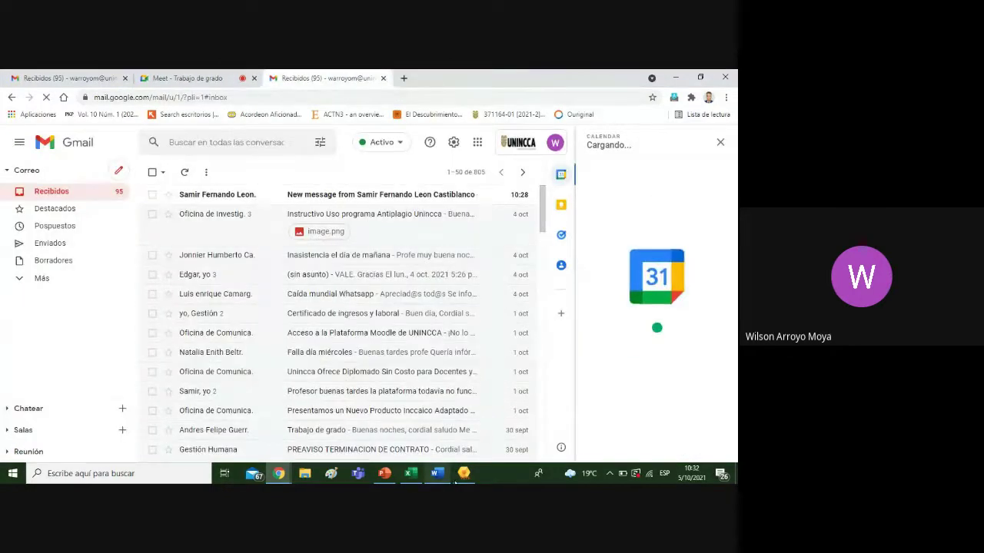
Switch to QDA Miner Lite and start a new project from a list of documents and images
left_click(463, 472)
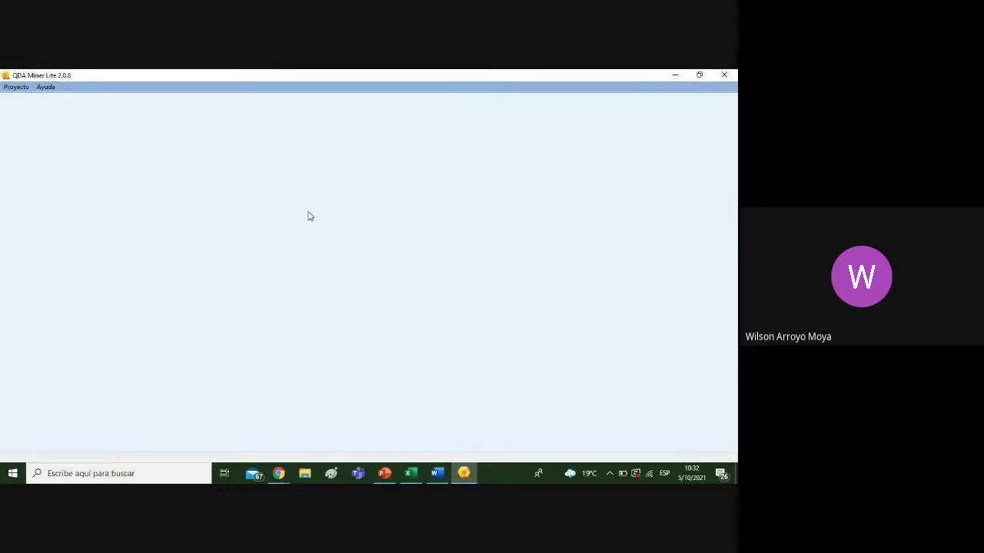
left_click(22, 87)
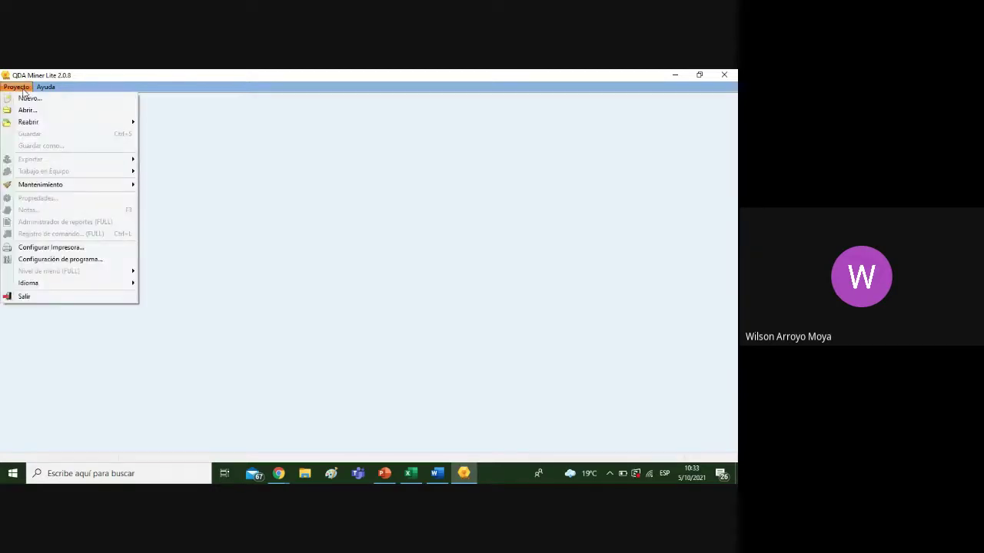
left_click(274, 146)
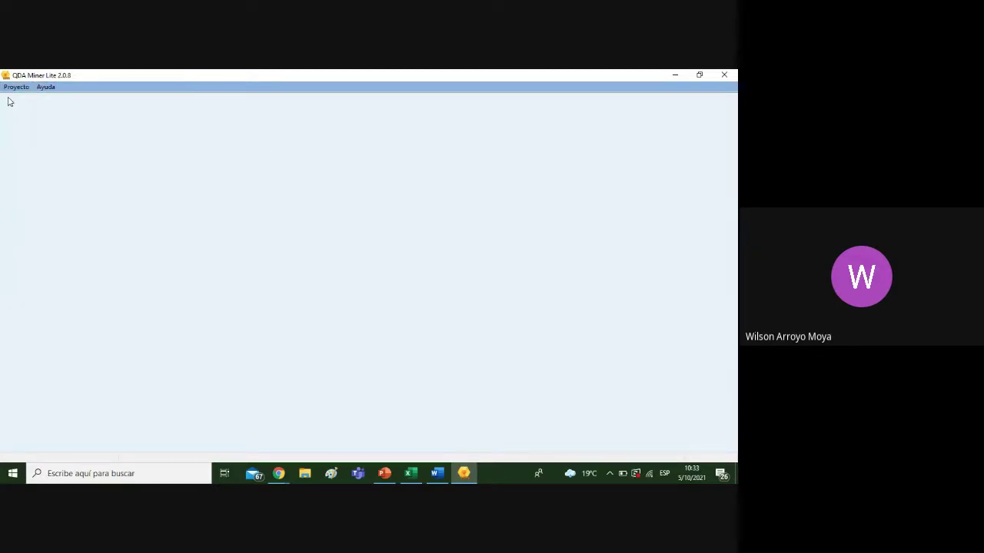
left_click(14, 87)
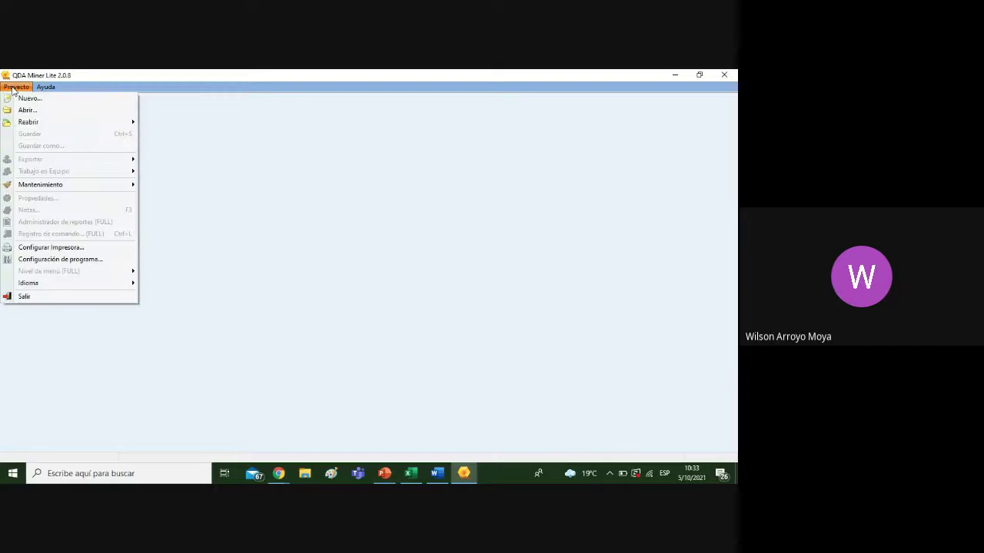
mouse_move(46, 89)
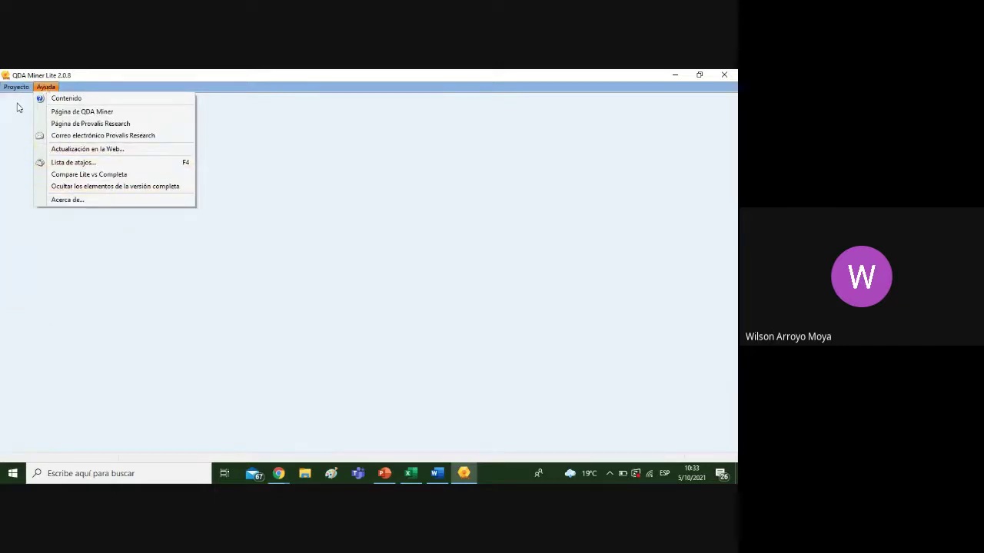
left_click(20, 87)
left_click(20, 88)
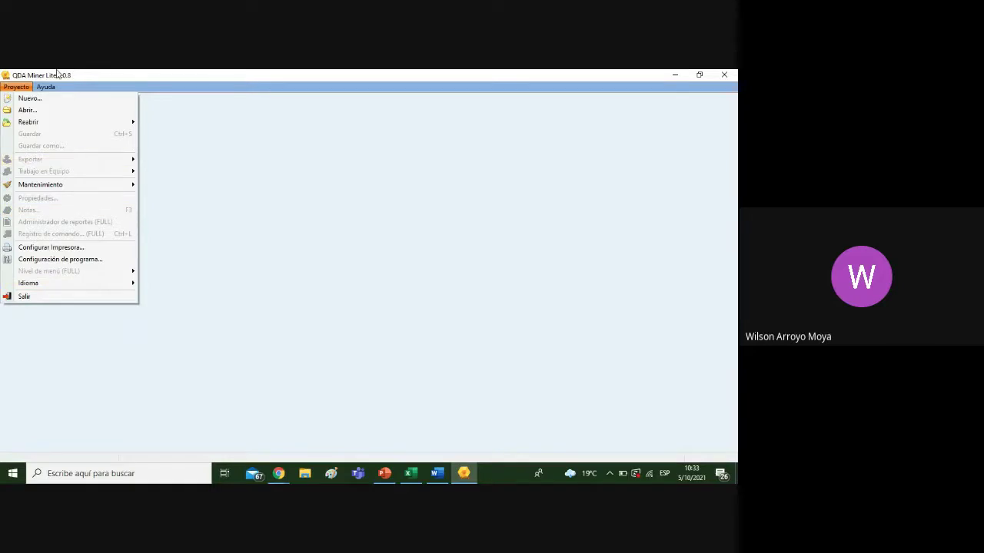
left_click(29, 100)
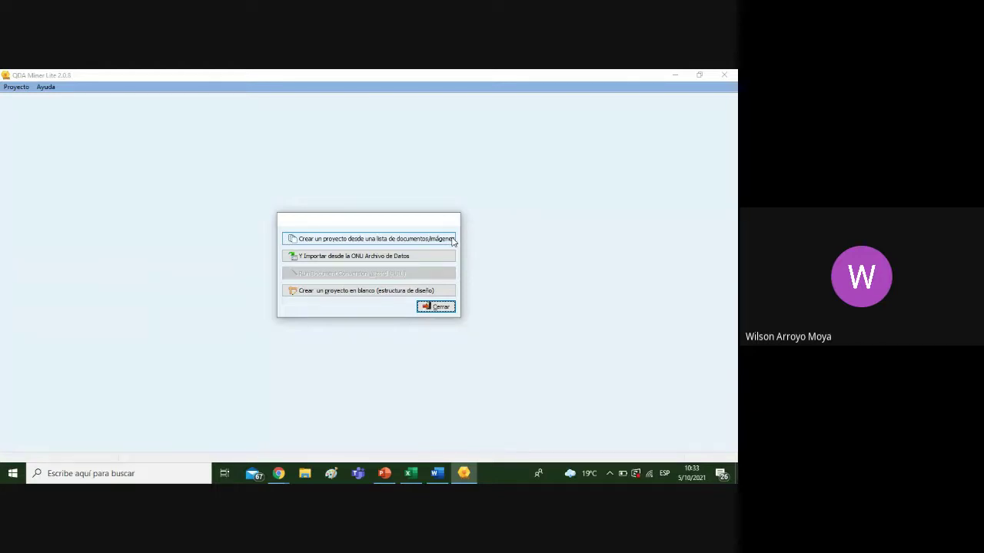
left_click(357, 246)
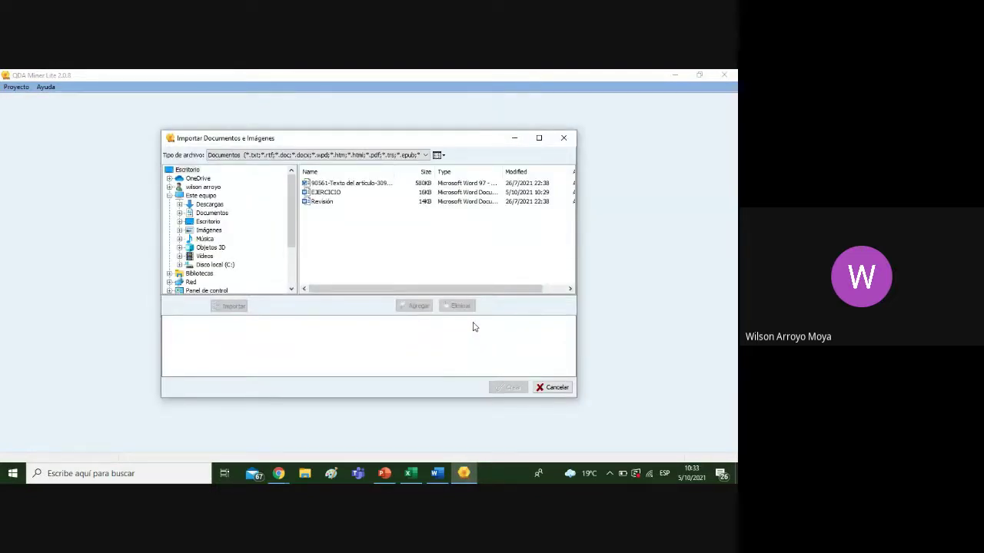
Add the EJERCICIO Word document from the desktop (Escritorio) to the import list, closing its open Word window
left_click(209, 221)
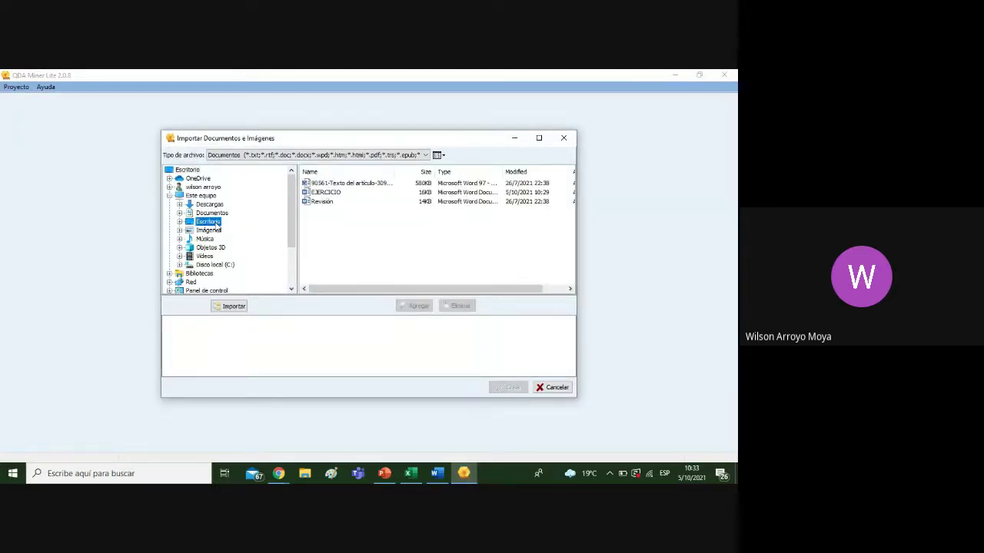
left_click(328, 193)
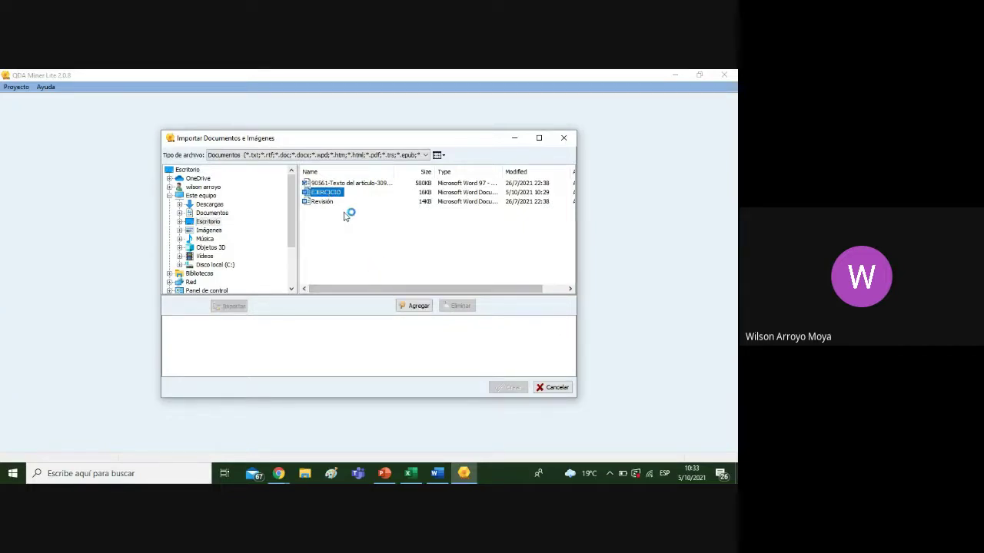
left_click(418, 307)
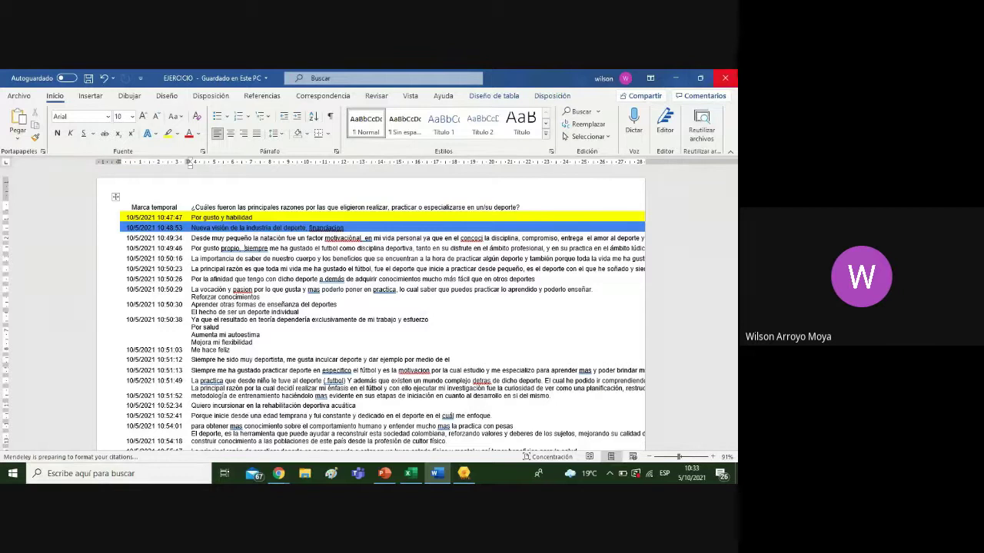
left_click(725, 77)
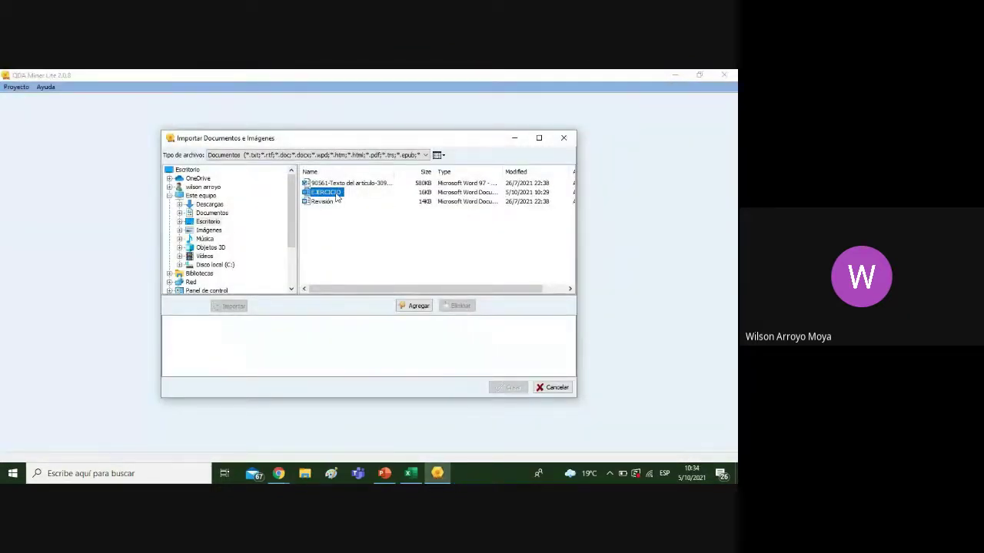
left_click(420, 307)
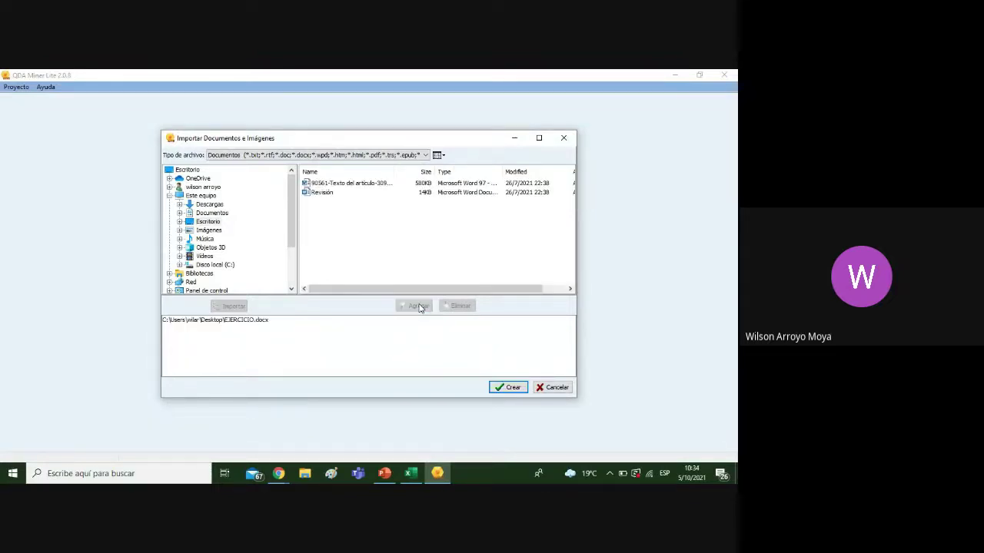
Create the project from the listed EJERCICIO document, accepting the import options with Suprimir imágenes enabled
left_click(504, 390)
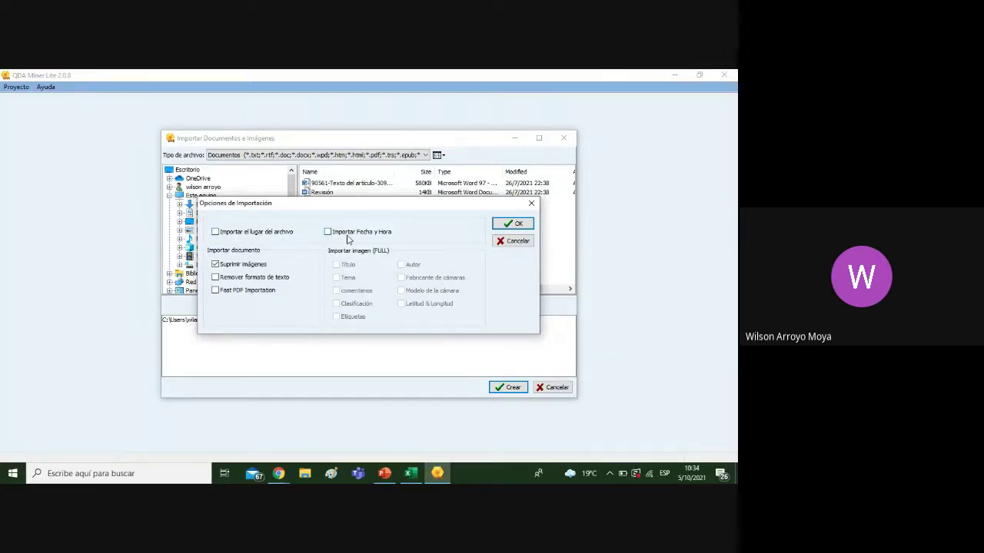
left_click(216, 264)
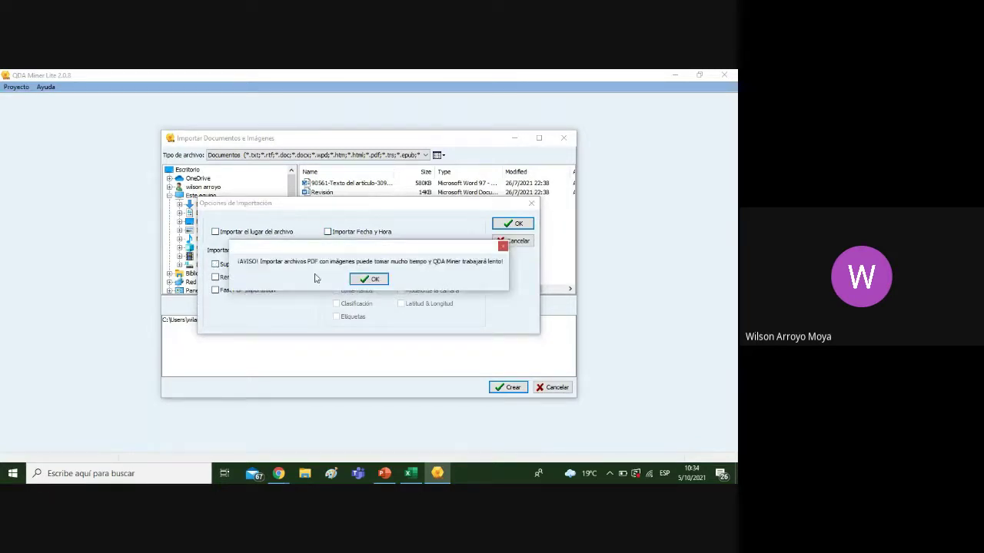
left_click(386, 282)
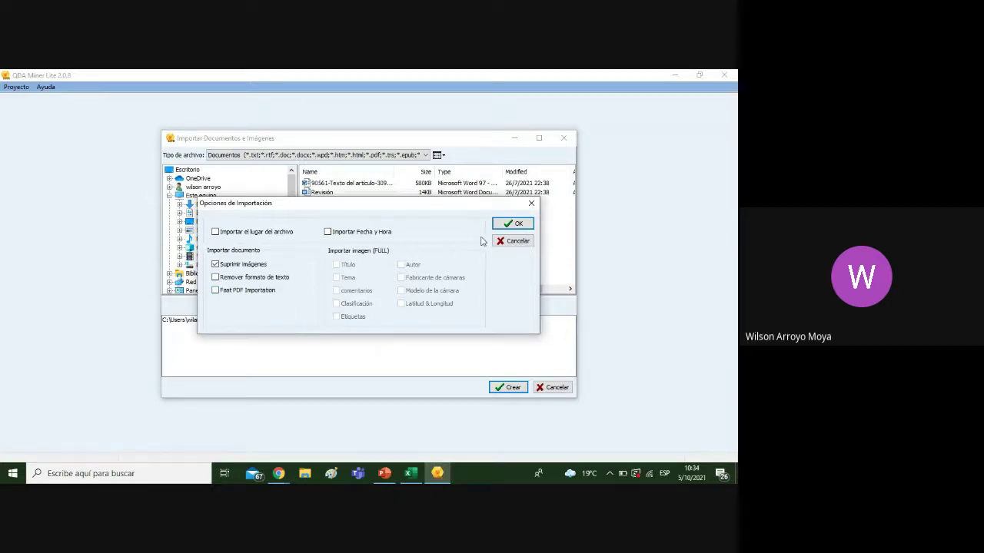
left_click(506, 225)
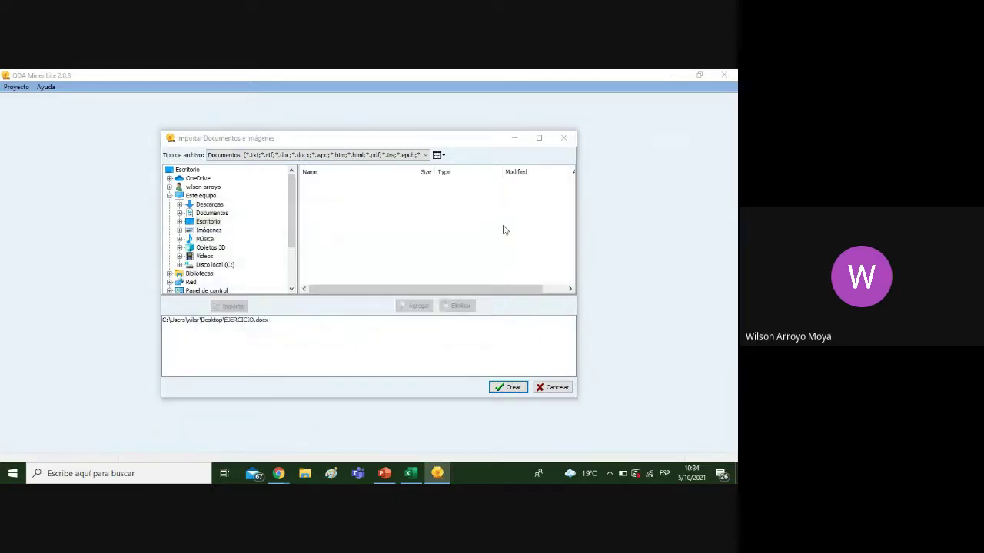
Save the project as Ejemplo.qdp in the BIO-BANDING IN SPORTS folder, replacing the existing project file
key("Return")
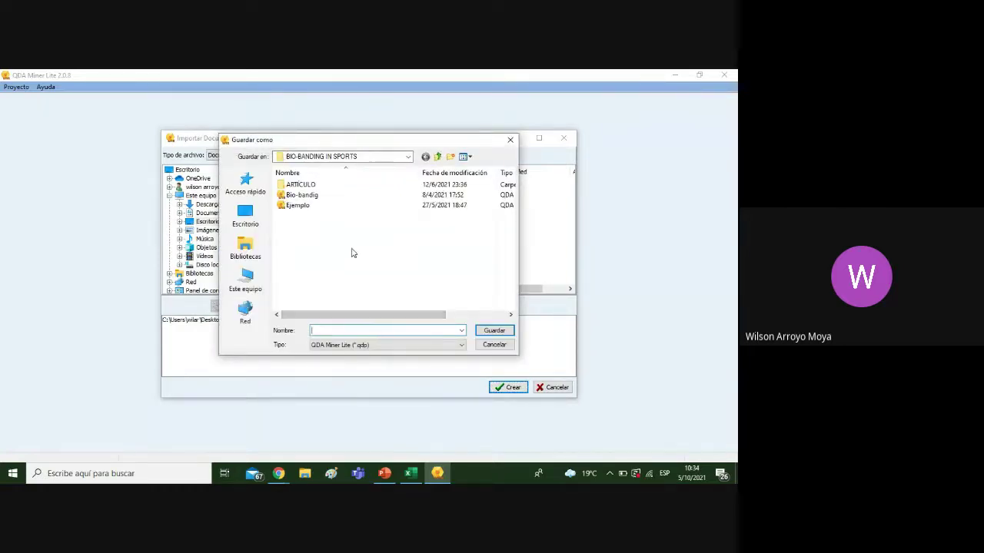
type("e")
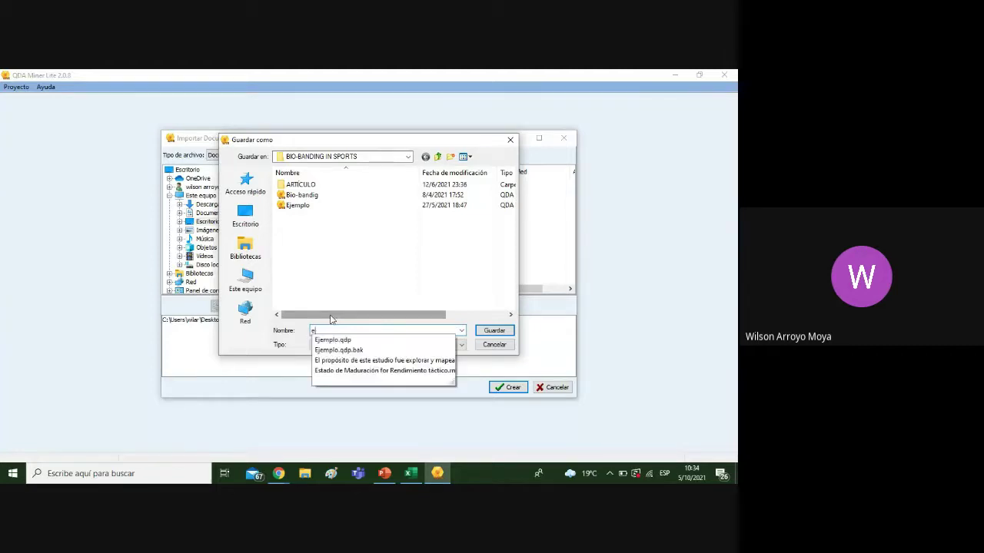
key("BackSpace")
type("e")
left_click(334, 339)
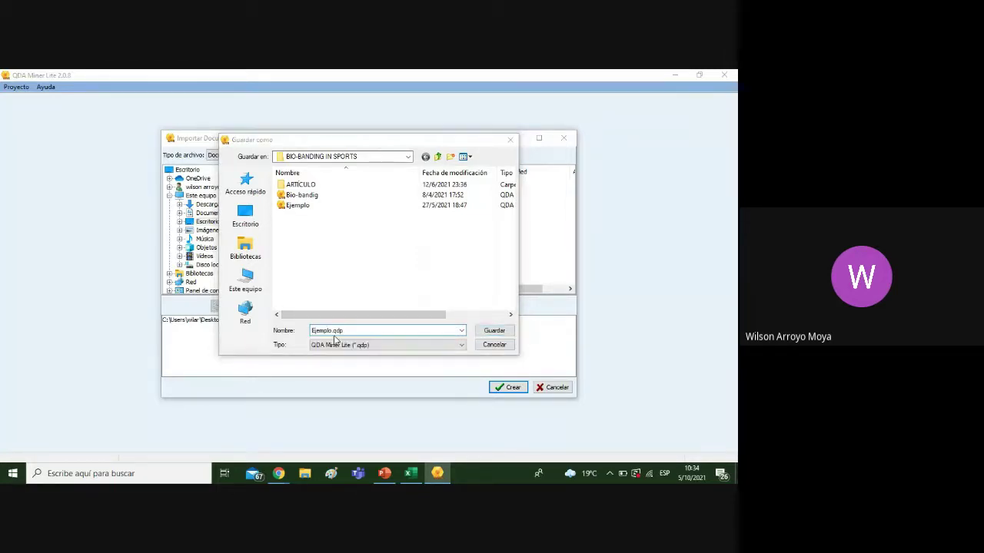
left_click(487, 335)
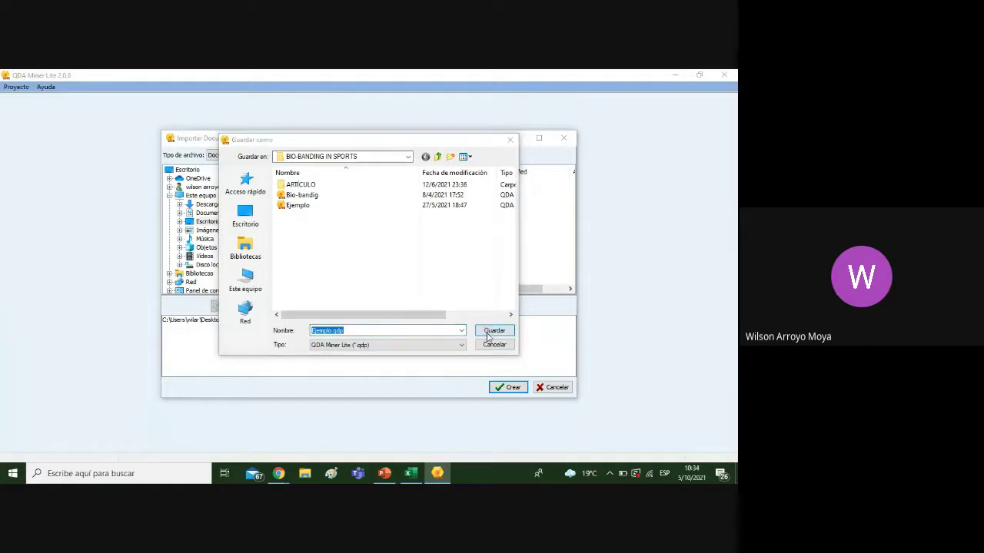
left_click(408, 275)
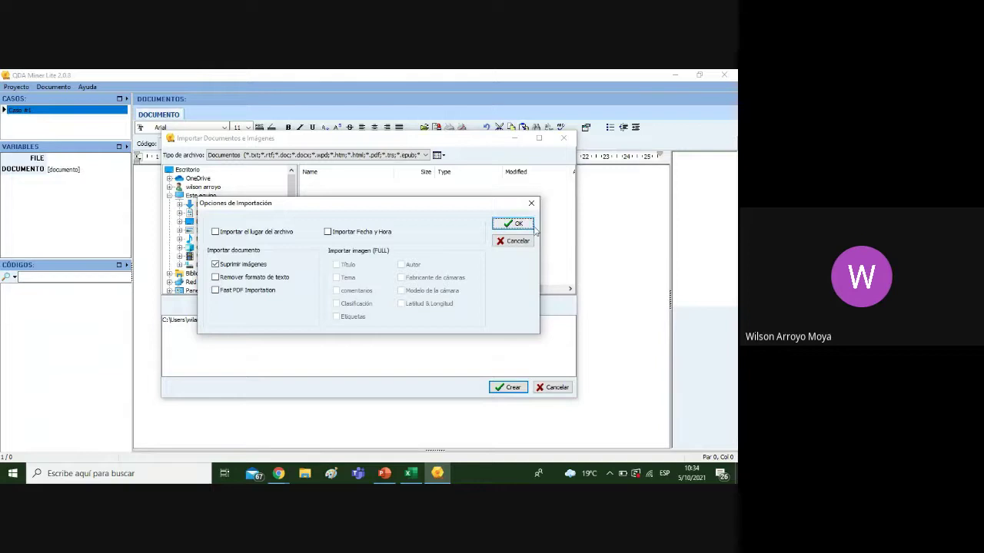
Finish importing the EJERCICIO document and close the import and project creation dialogs
left_click(529, 241)
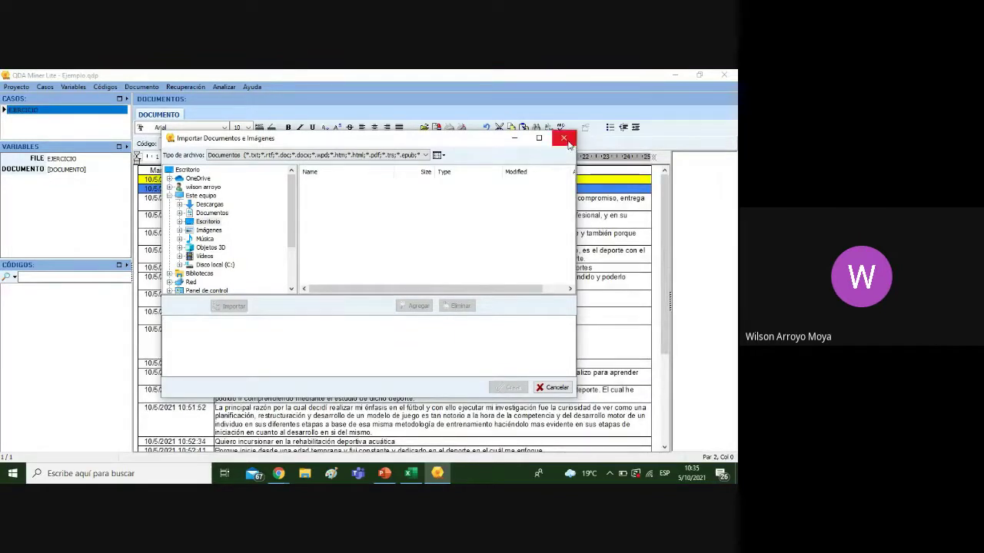
left_click(567, 143)
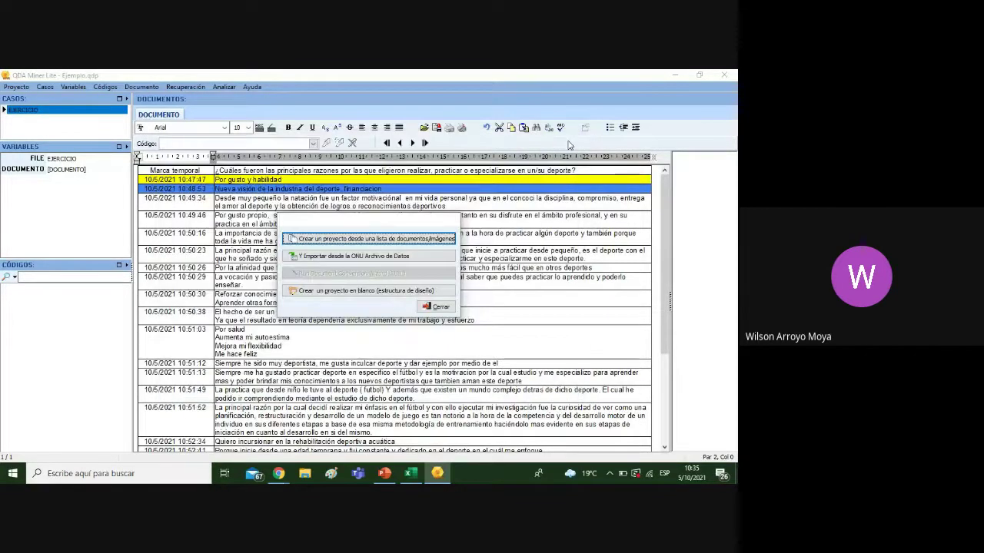
left_click(435, 307)
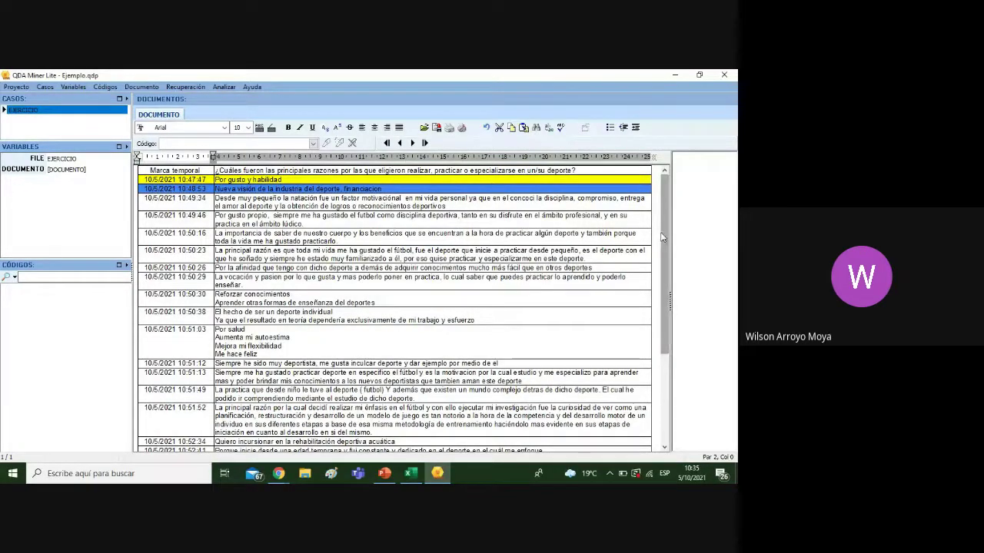
Widen the document area slightly and look through the imported survey responses
left_click_drag(661, 237, 664, 188)
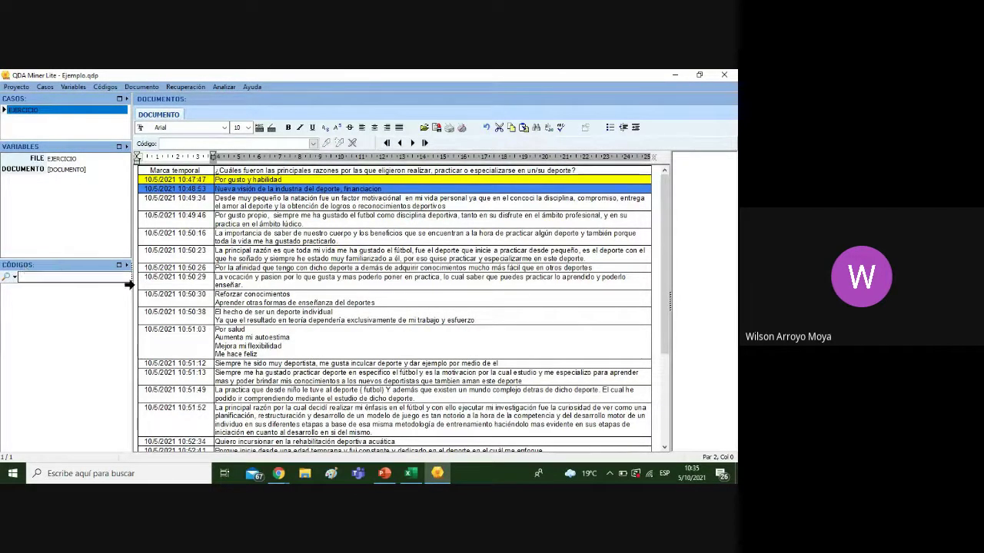
left_click_drag(131, 270, 127, 272)
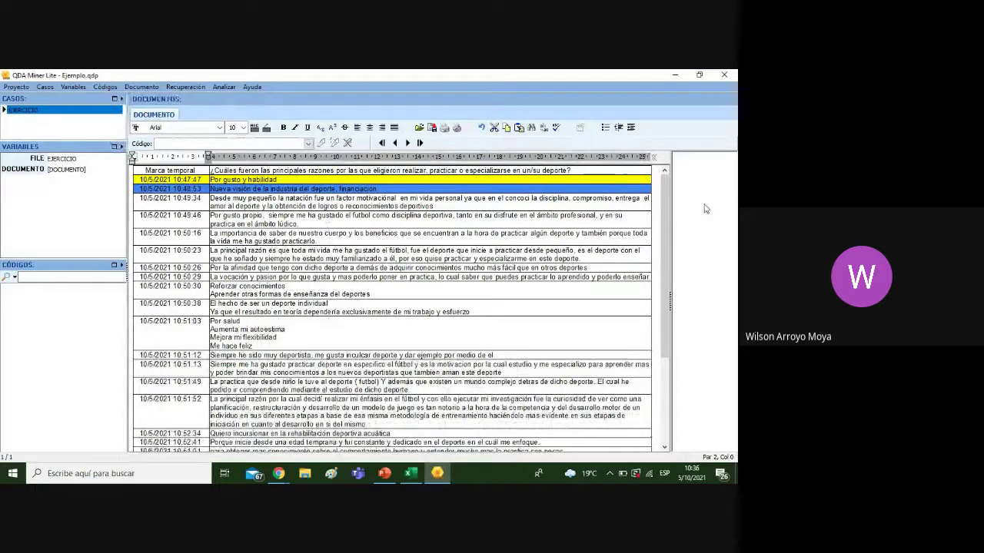
left_click_drag(667, 234, 669, 178)
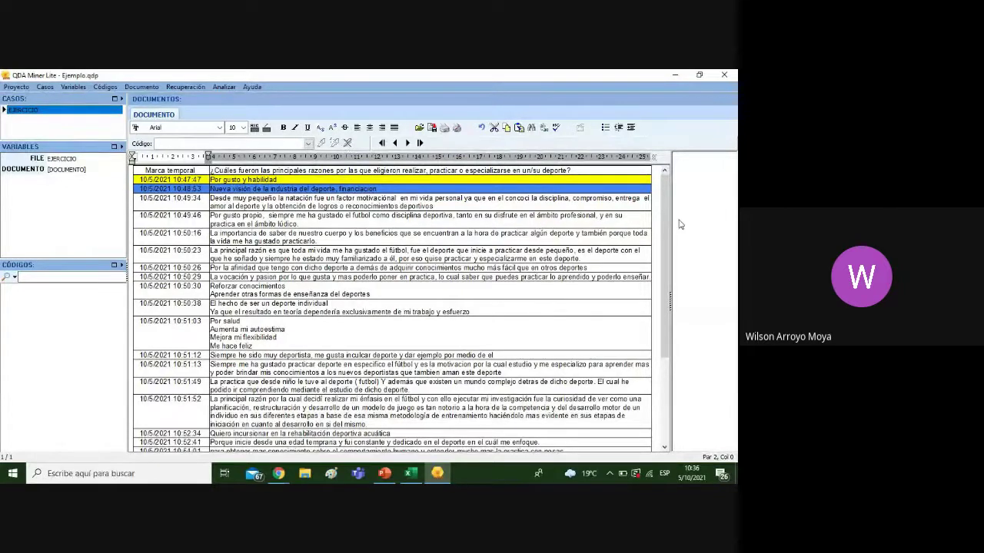
left_click_drag(667, 223, 665, 171)
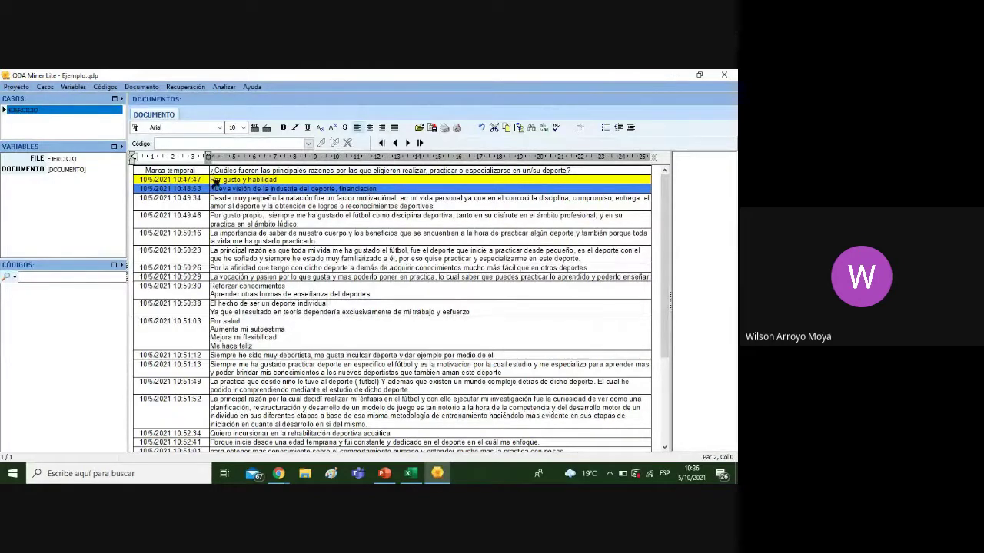
Select the response "Por gusto y habilidad" and open a new code definition for it
left_click_drag(211, 179, 235, 180)
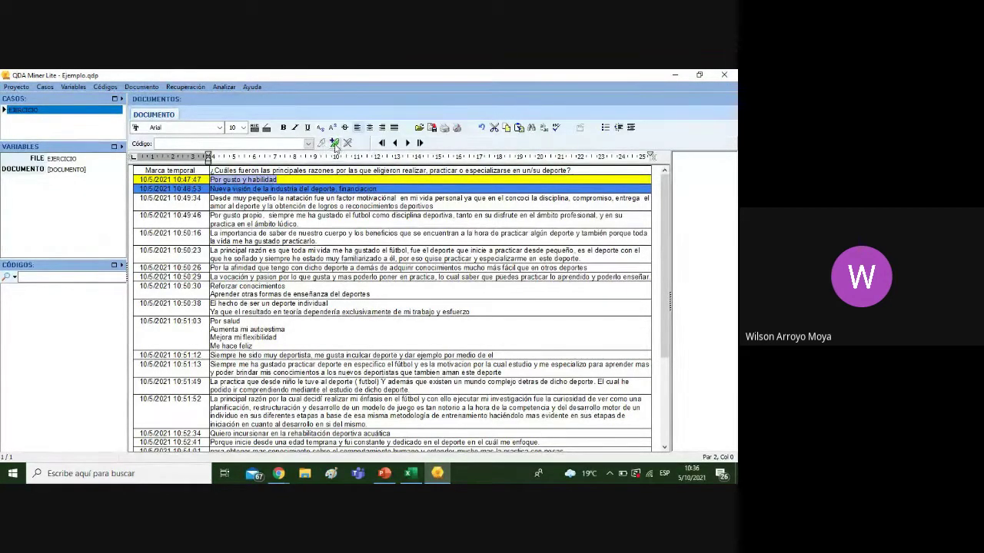
left_click(335, 145)
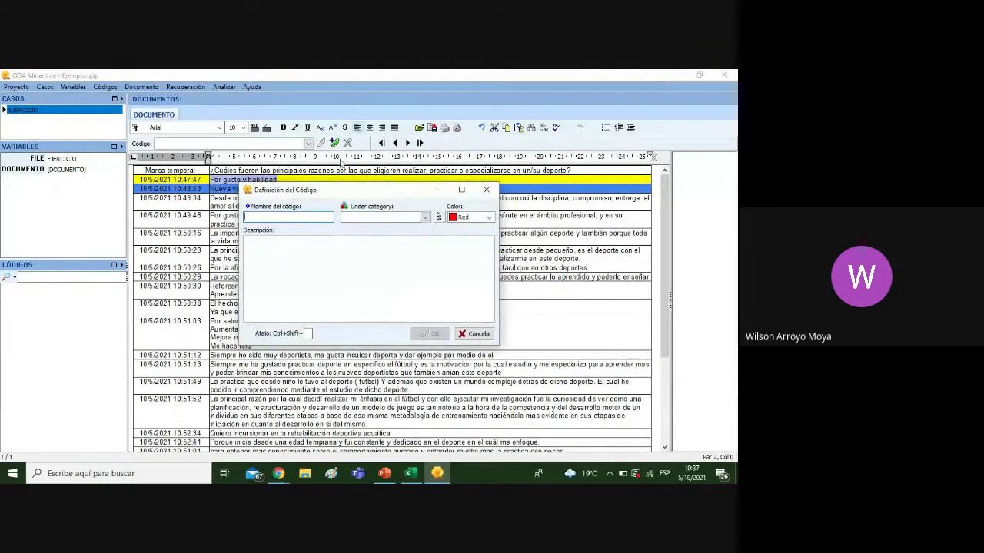
left_click_drag(341, 192, 334, 218)
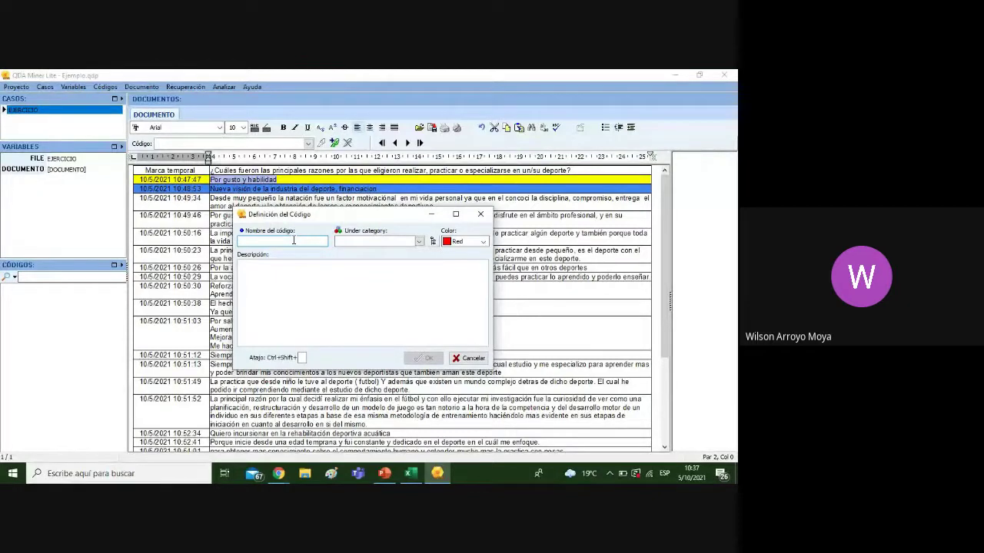
Check the categories and codes in the CATEGORIAS-CODIGOS sheet of the EJERCICIO (respuestas) Excel workbook, and return to QDA Miner Lite
mouse_move(411, 473)
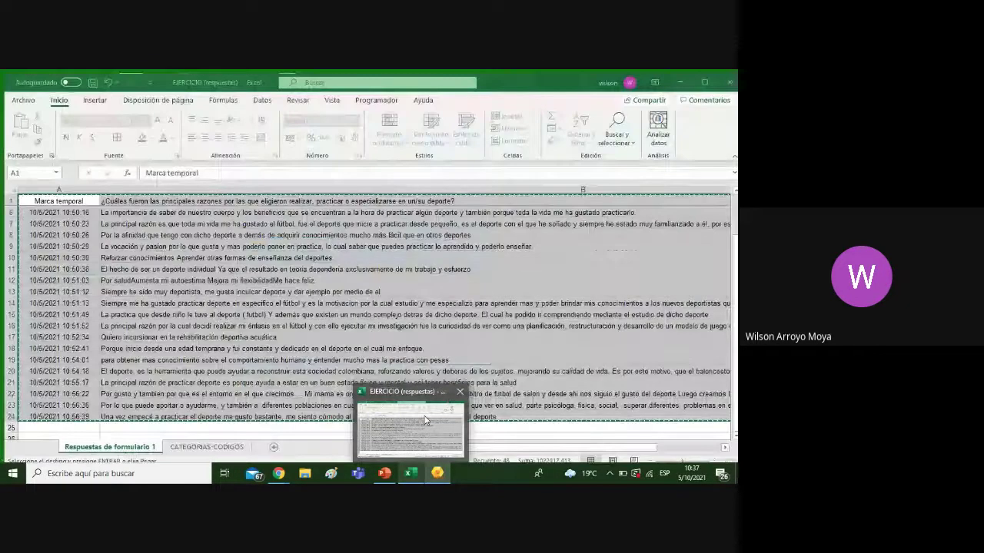
left_click(425, 421)
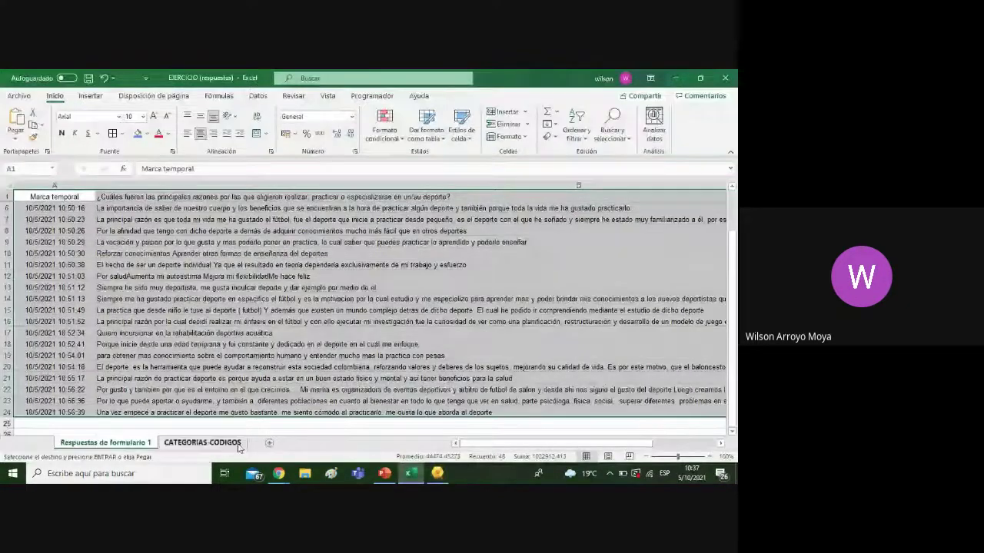
left_click(202, 443)
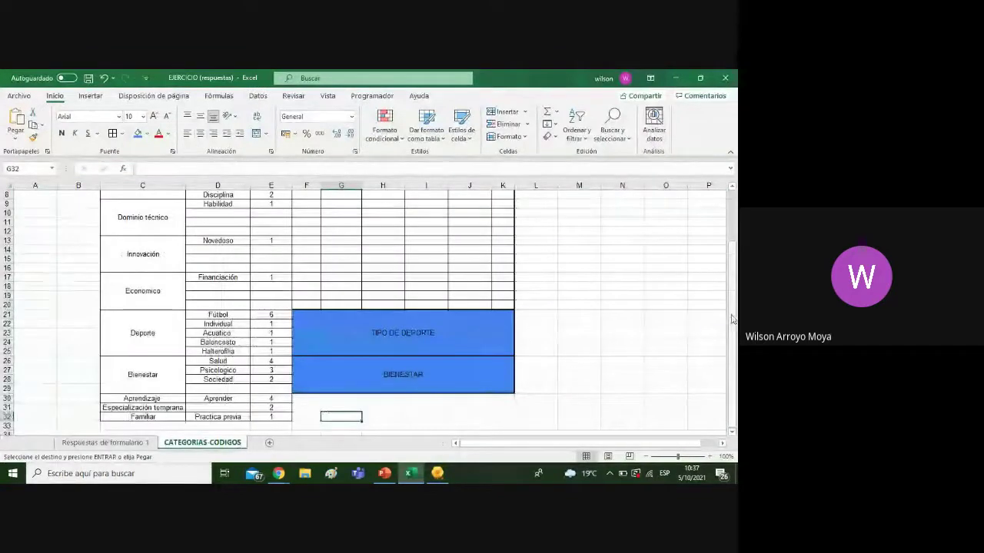
left_click_drag(732, 315, 732, 261)
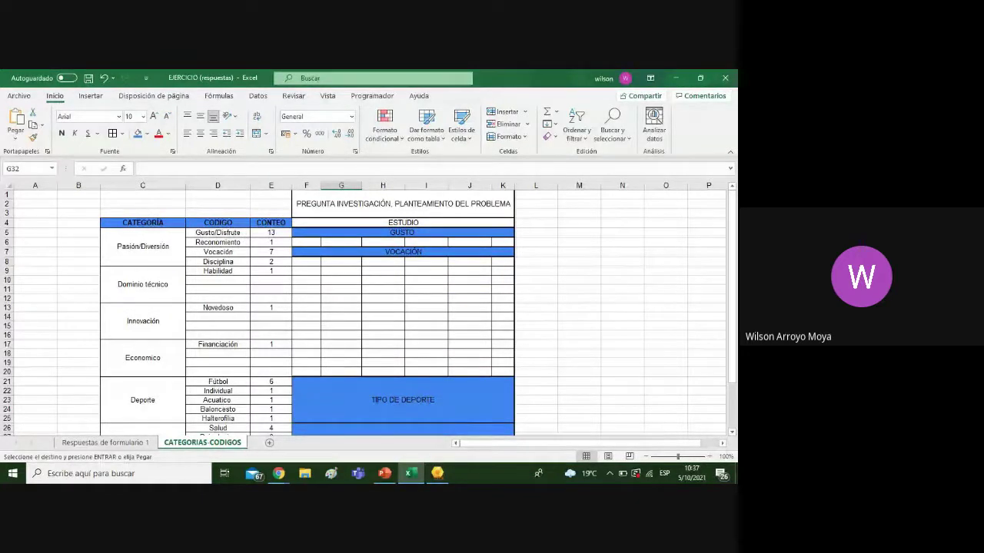
left_click(440, 475)
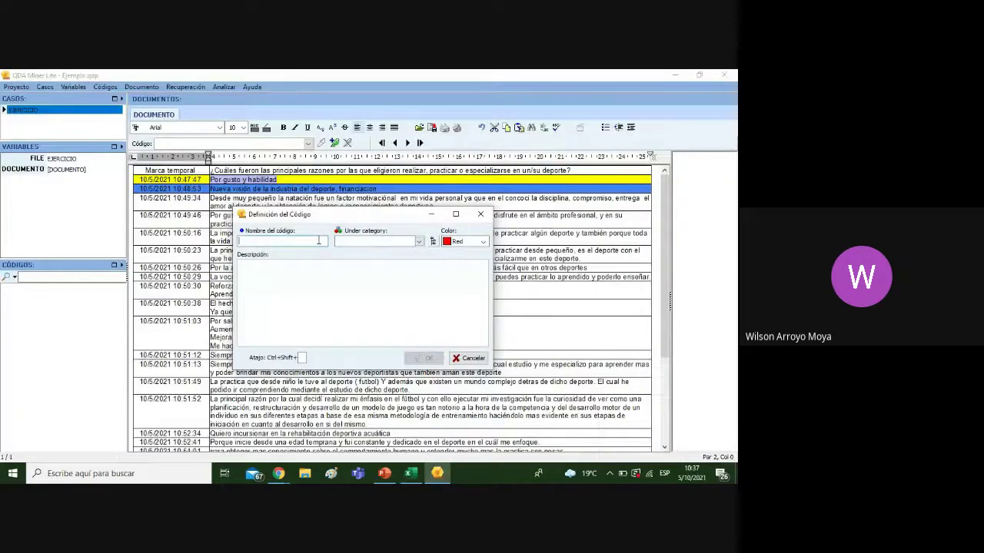
Name the new code Gusto/Disfrute and place it under the category Pasión/Diversión
type("Gusto")
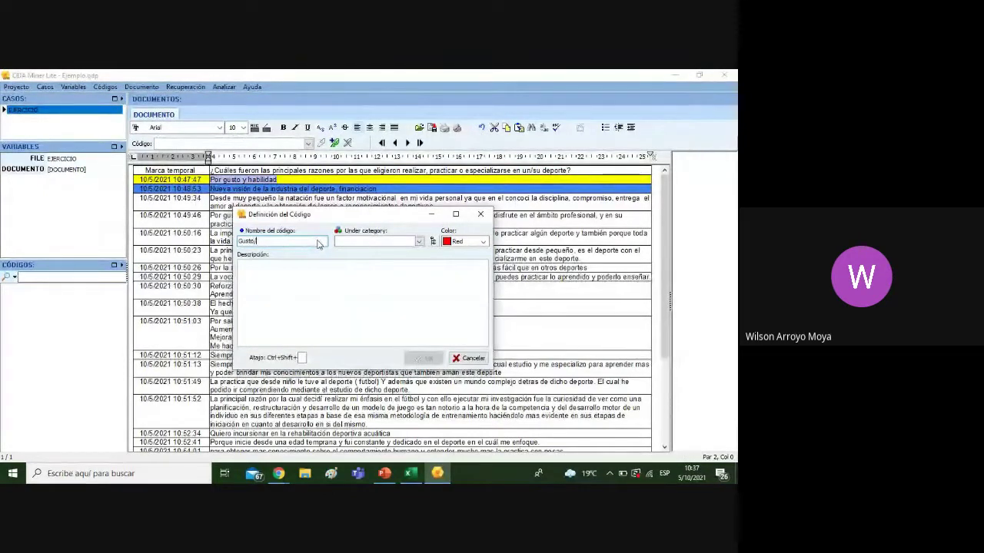
type("/Dis")
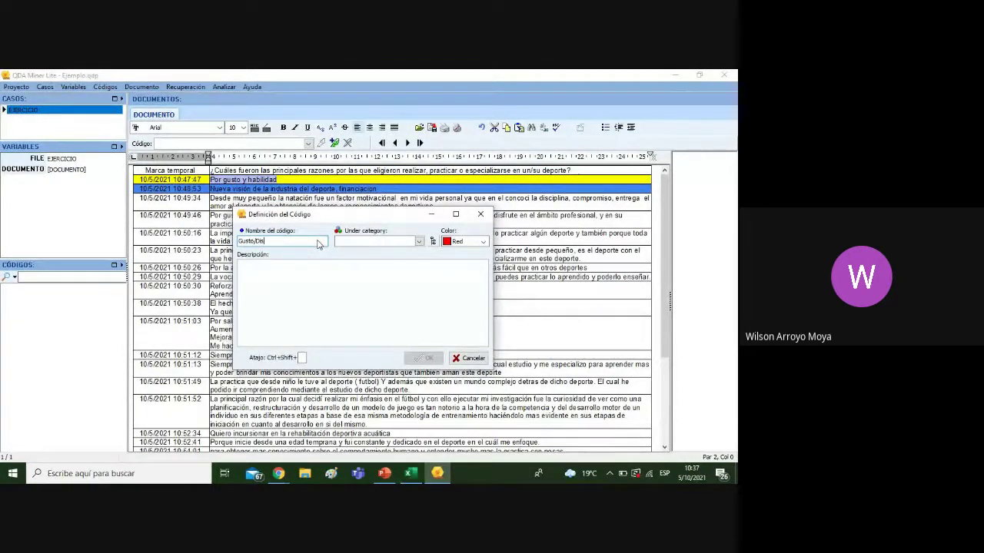
type("frute")
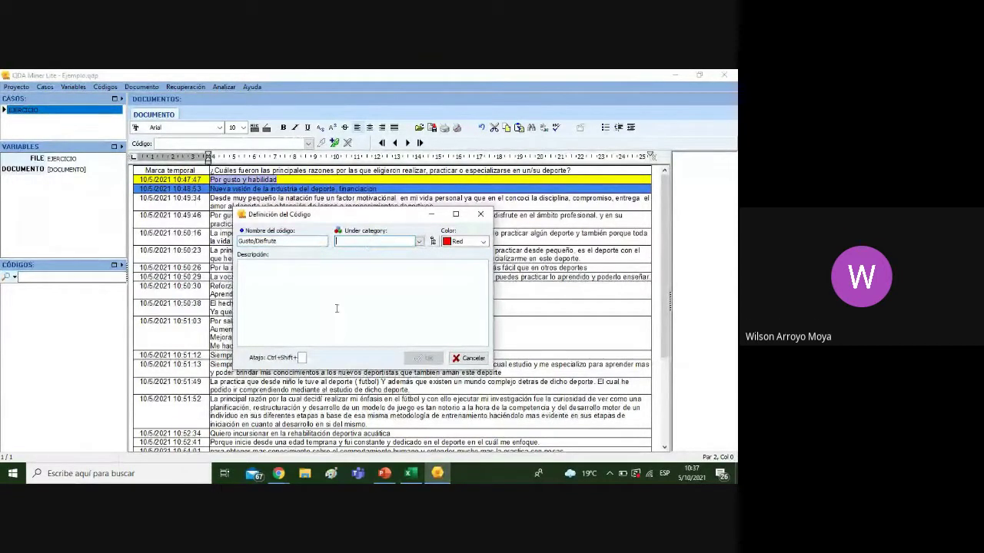
mouse_move(412, 473)
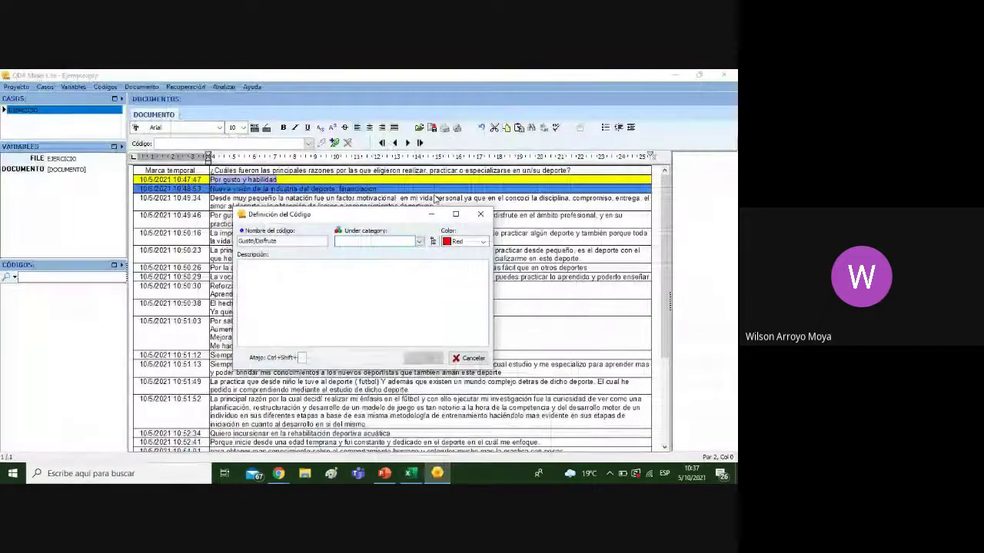
type("Pasi")
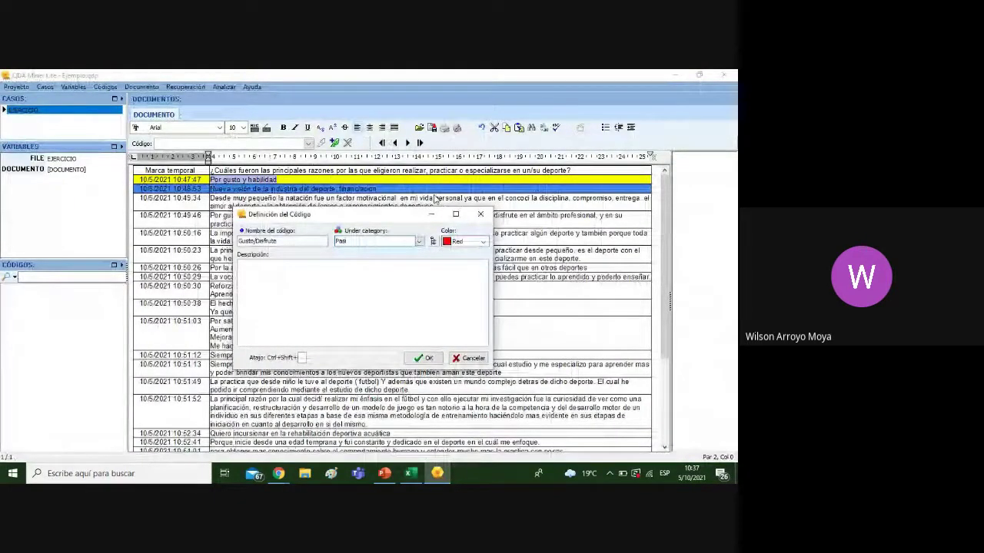
type("ón/V")
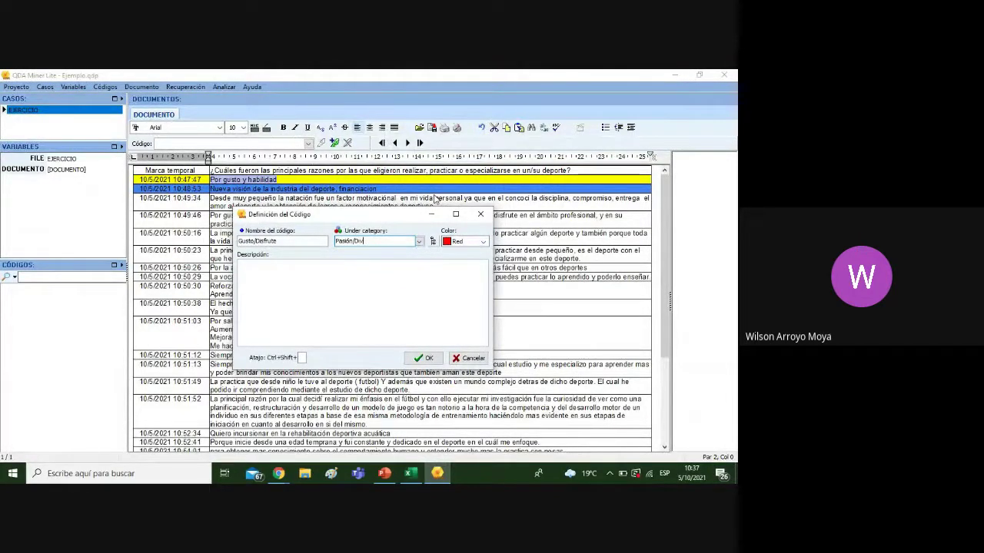
type("iversión")
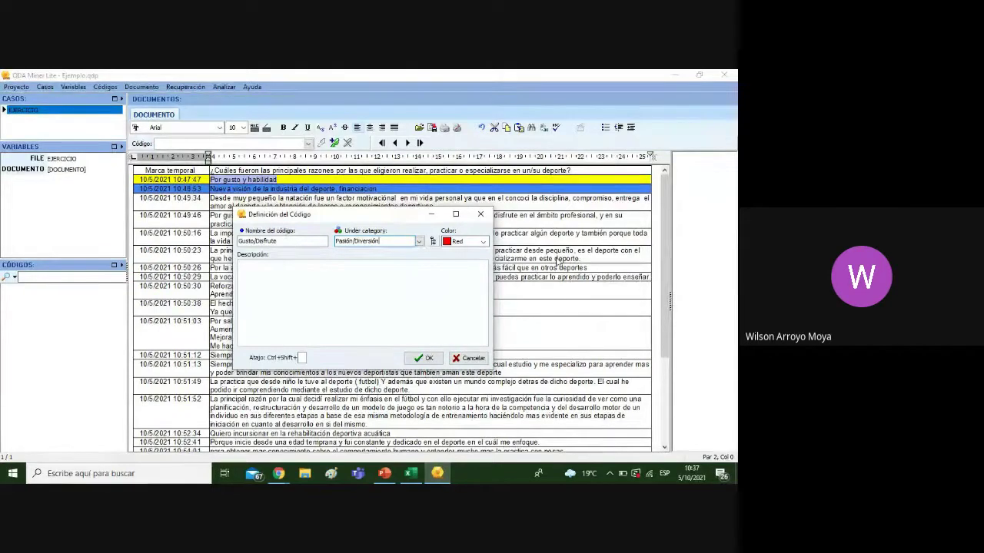
Set the code's color to Lime and confirm the definition to code the selected response
left_click(483, 241)
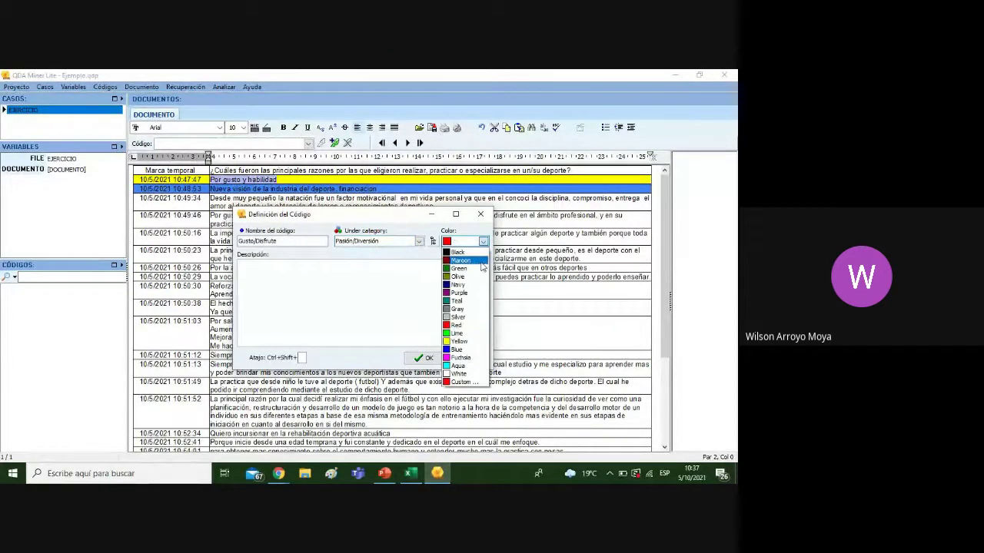
left_click(468, 333)
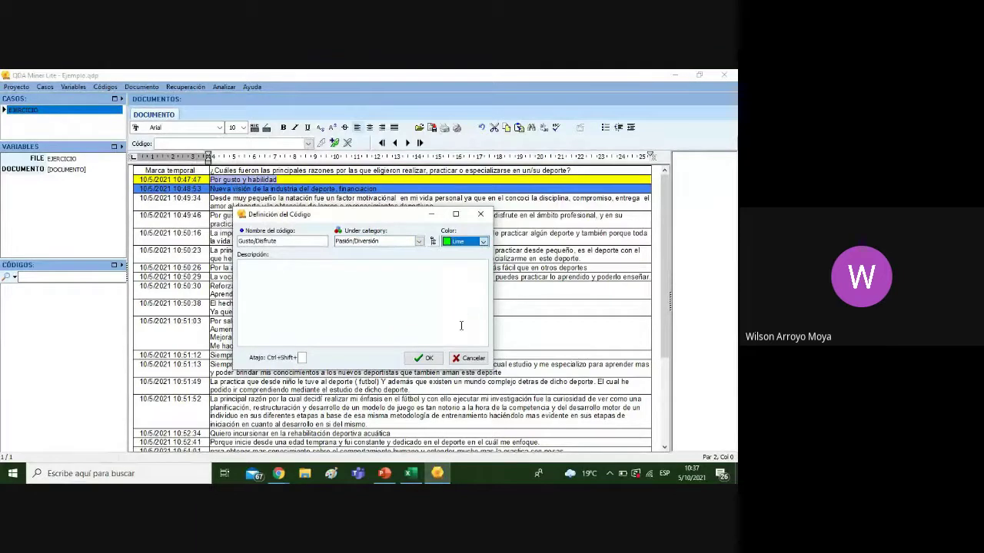
left_click(461, 326)
left_click(424, 358)
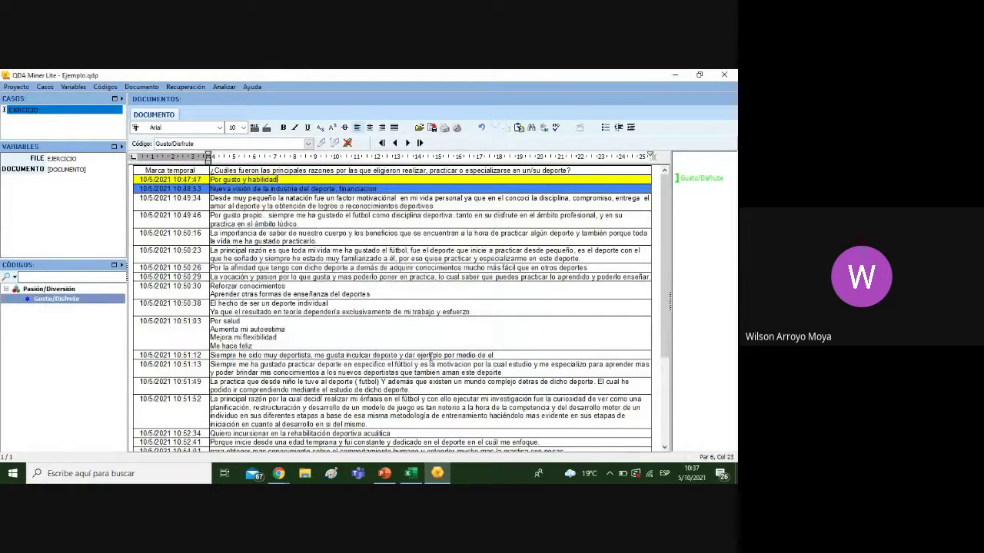
left_click(104, 382)
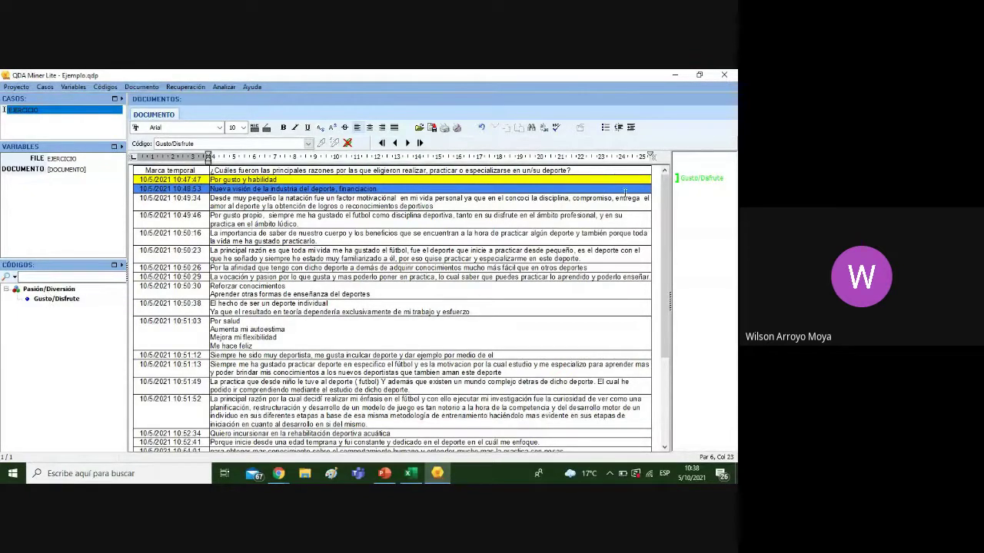
Attach the comment "El sujeto manifiesta que selecciono su deporte porque le gustaba y porque presenta una buena habilidad" to the Gusto/Disfrute coding
left_click(686, 180)
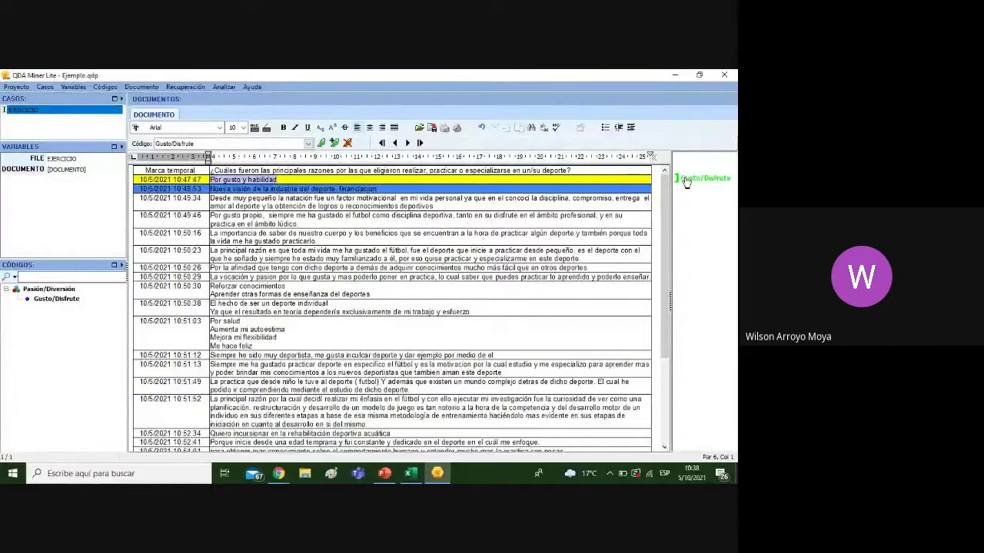
right_click(686, 181)
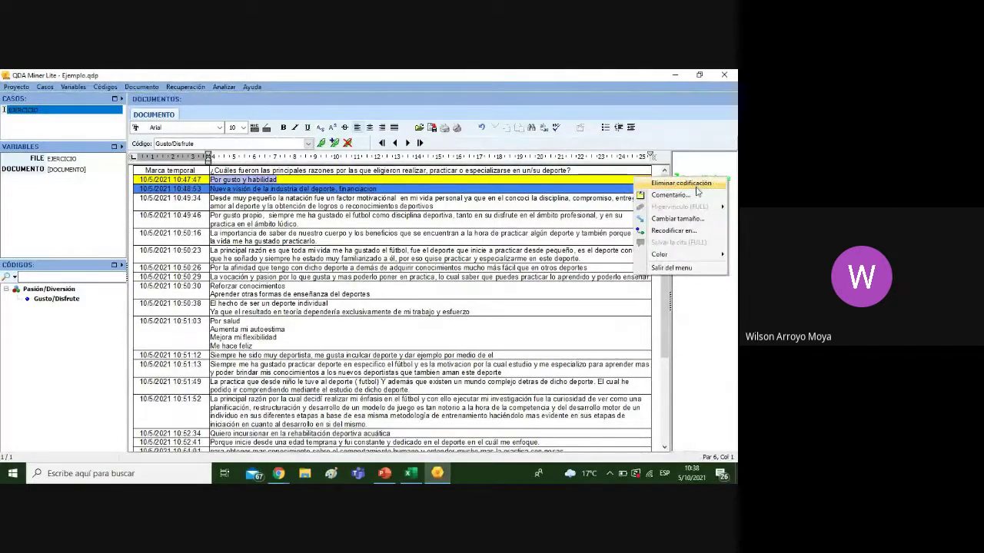
left_click(697, 195)
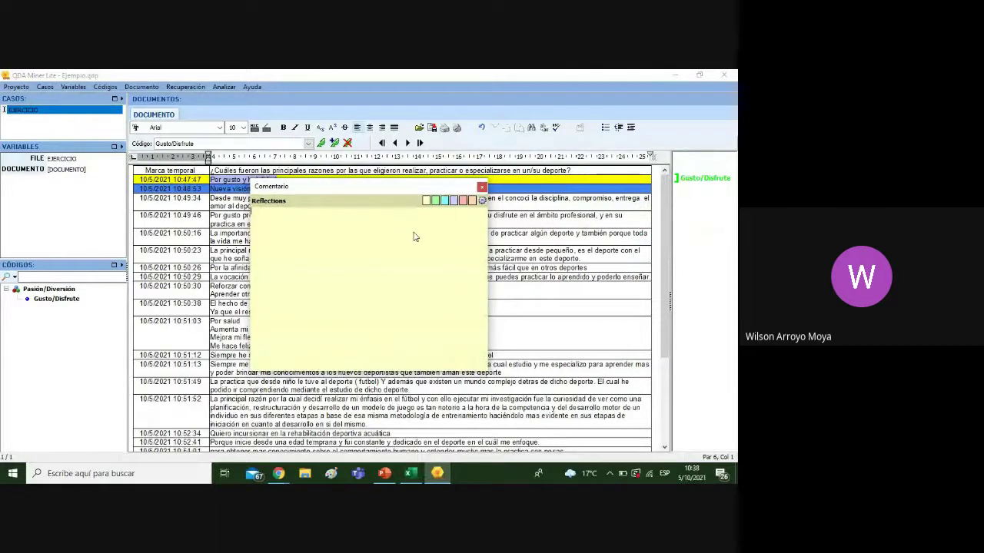
type("El sujeto manifiesta que selecciono su de")
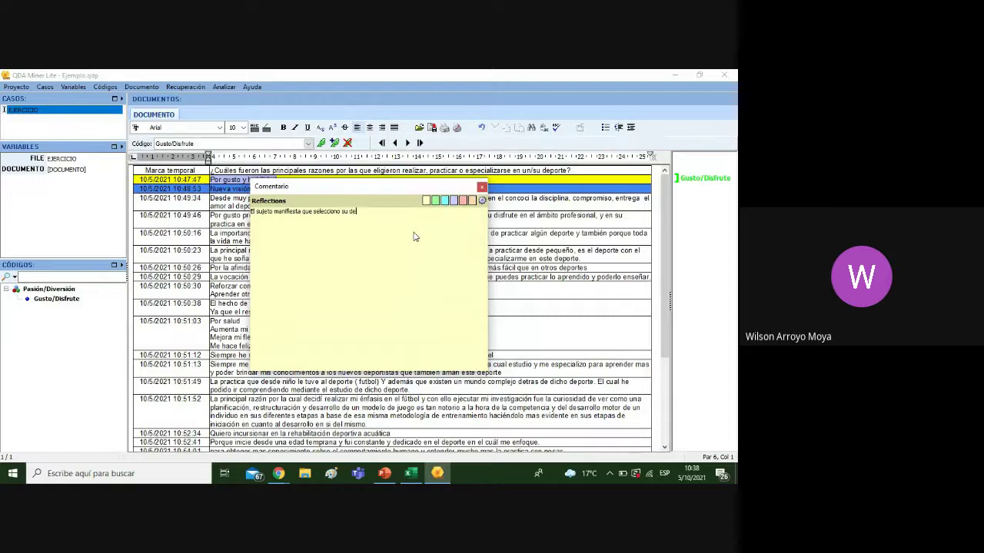
type("porte porque le gustaba")
mouse_move(418, 188)
left_mouse_down()
mouse_move(417, 198)
mouse_move(419, 181)
left_mouse_up()
type("y p")
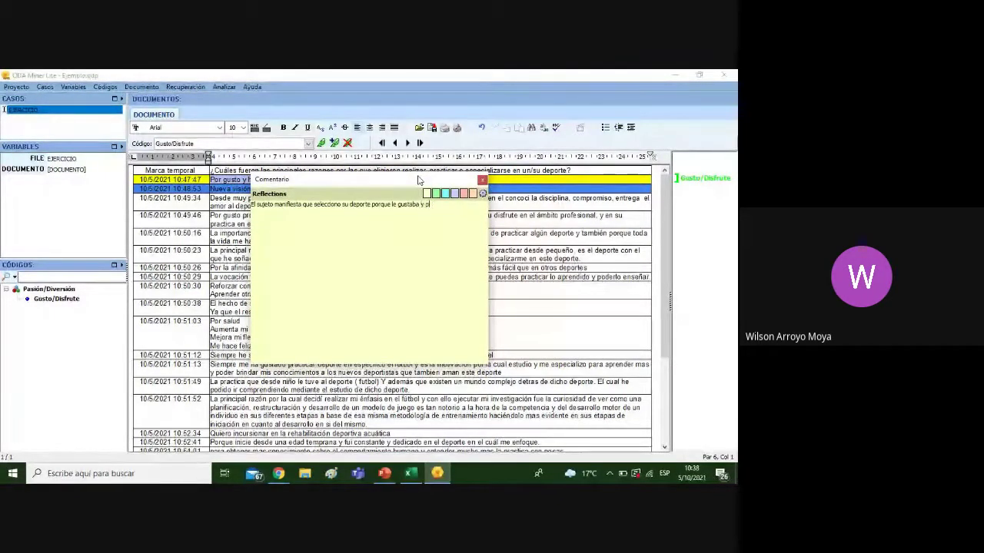
type("orque presen")
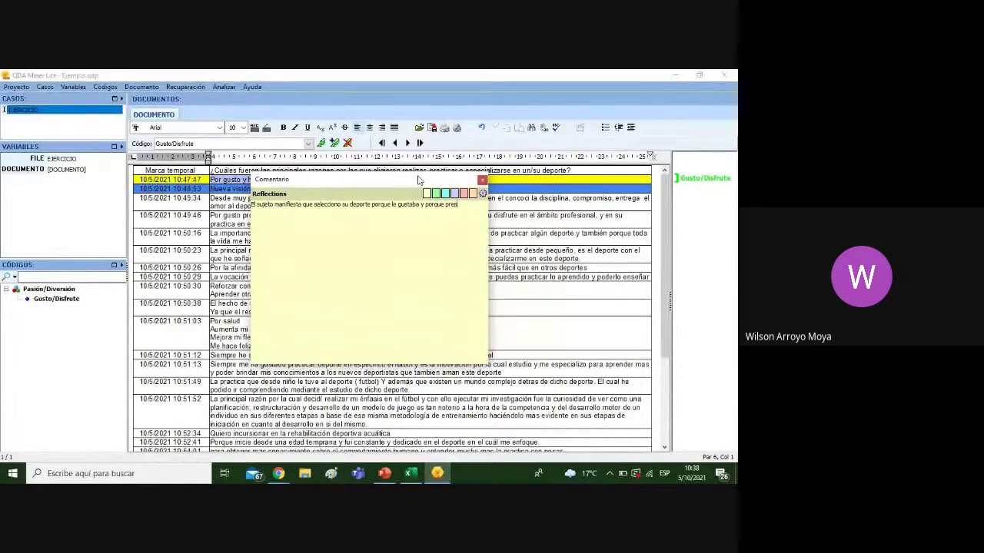
type("ta una b")
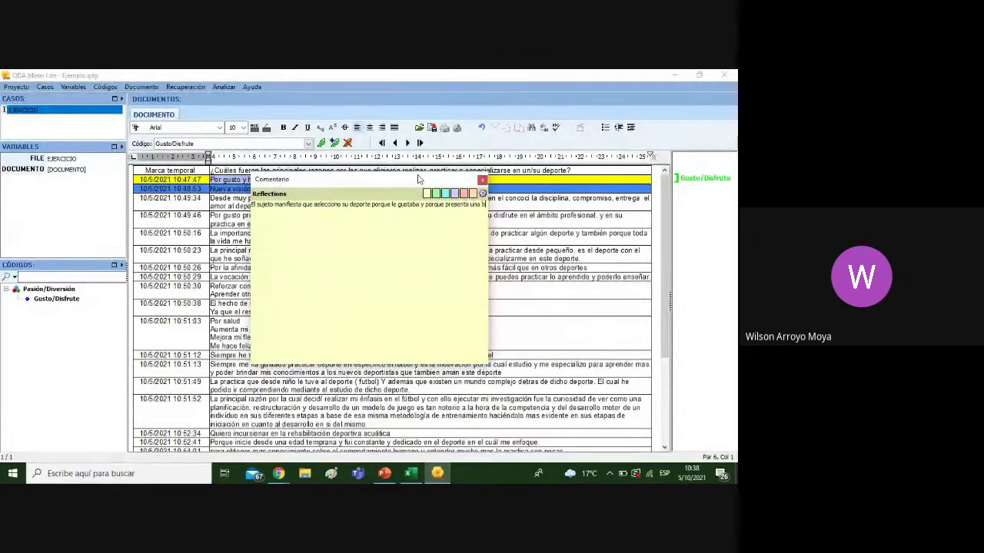
type("uena habilidad")
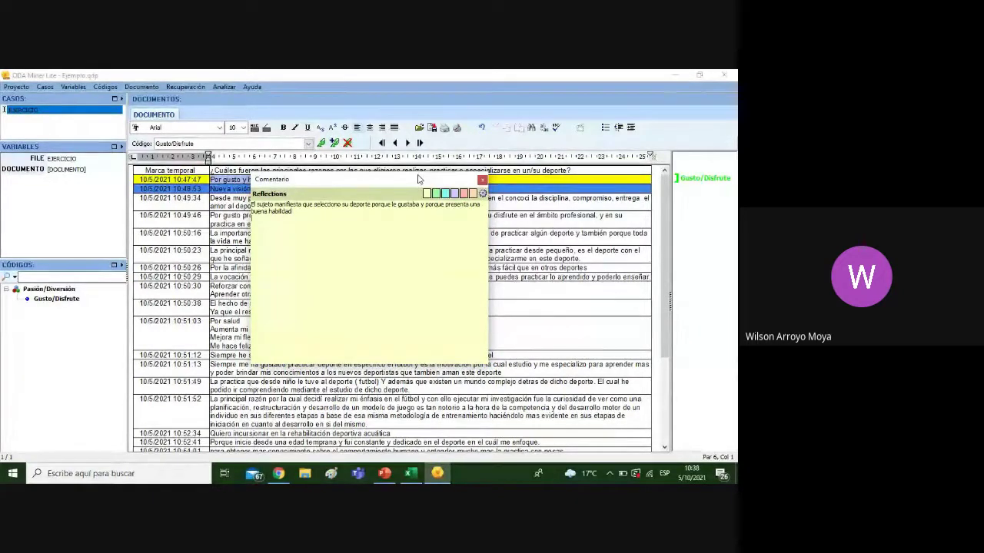
left_click(482, 180)
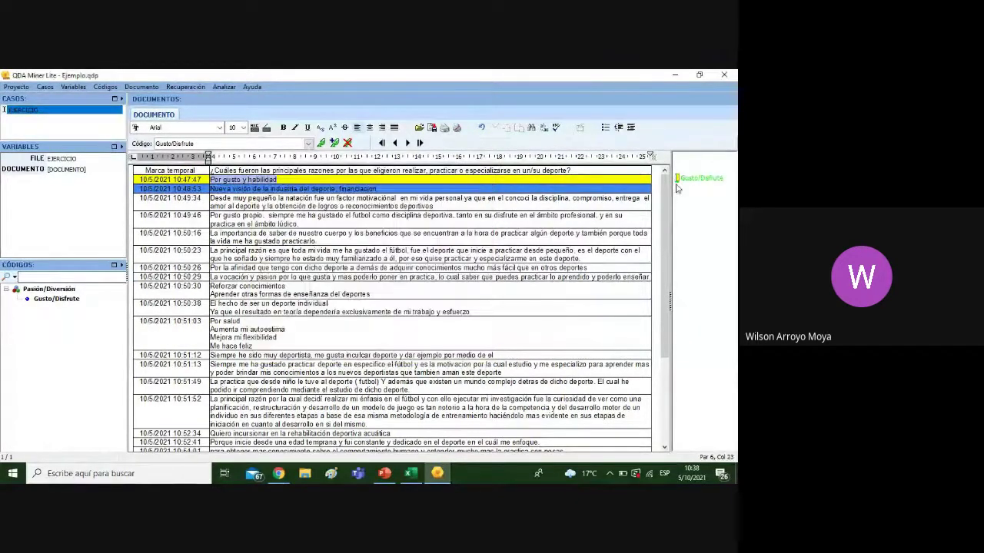
mouse_move(680, 181)
Select the response "Nueva visión de la industria del deporte, financiacion" and open a new code definition for it
left_click(378, 182)
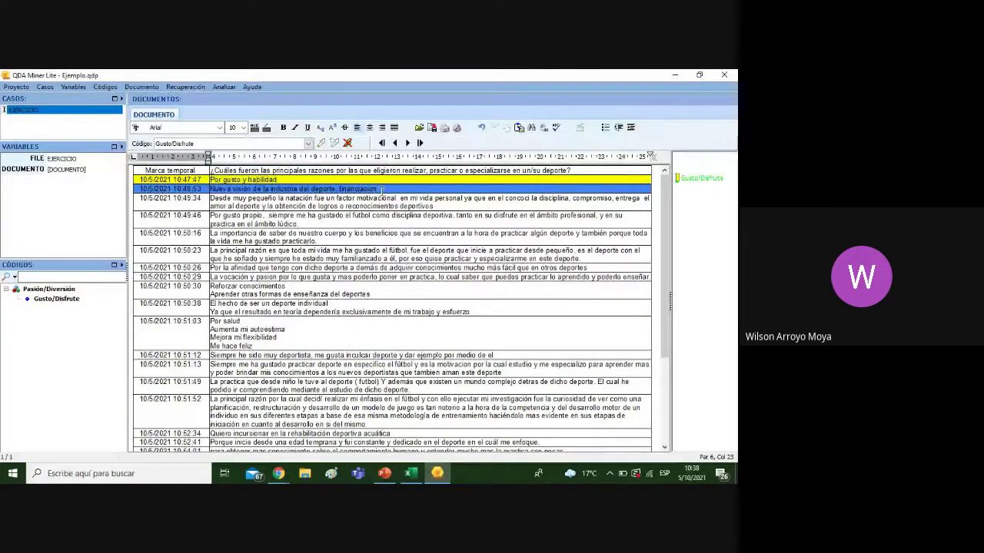
left_click_drag(381, 190, 220, 188)
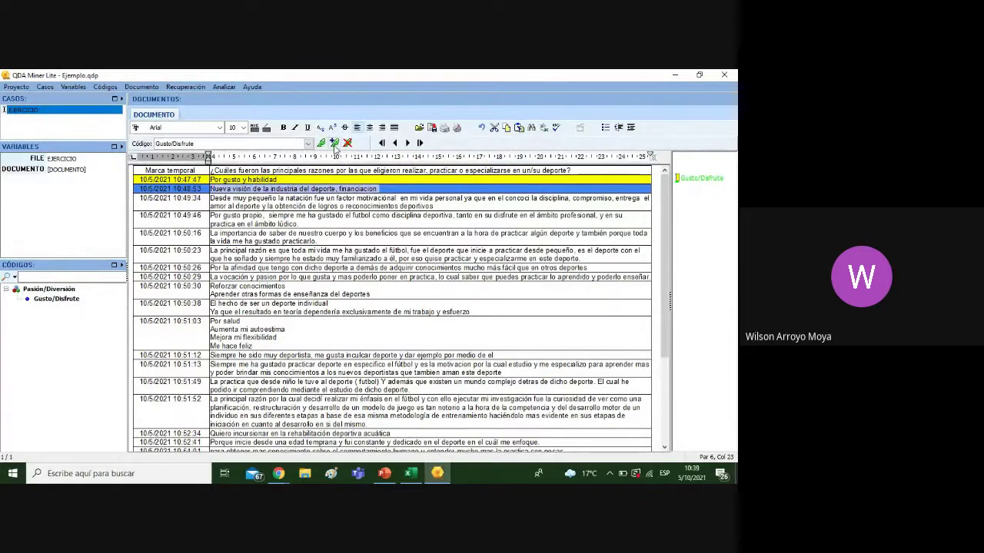
left_click(335, 142)
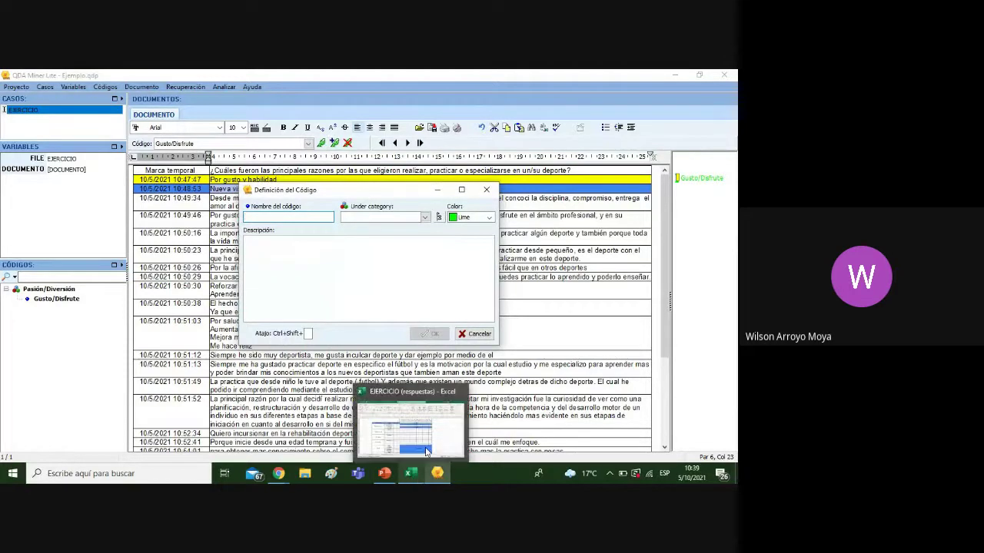
Look up the matching category and code in the CATEGORIAS-CODIGOS sheet in Excel, and return to the code definition in QDA Miner Lite
left_click(431, 438)
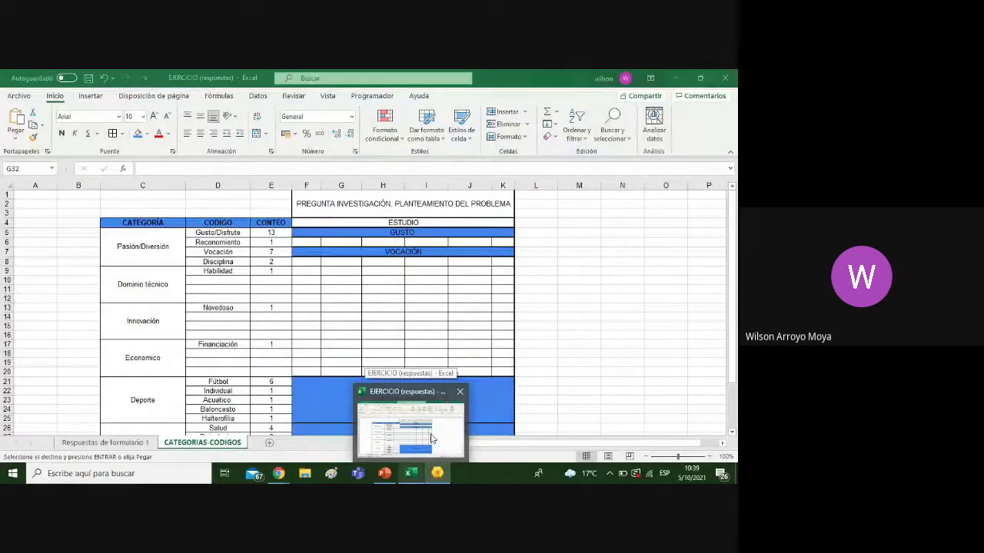
left_click(431, 438)
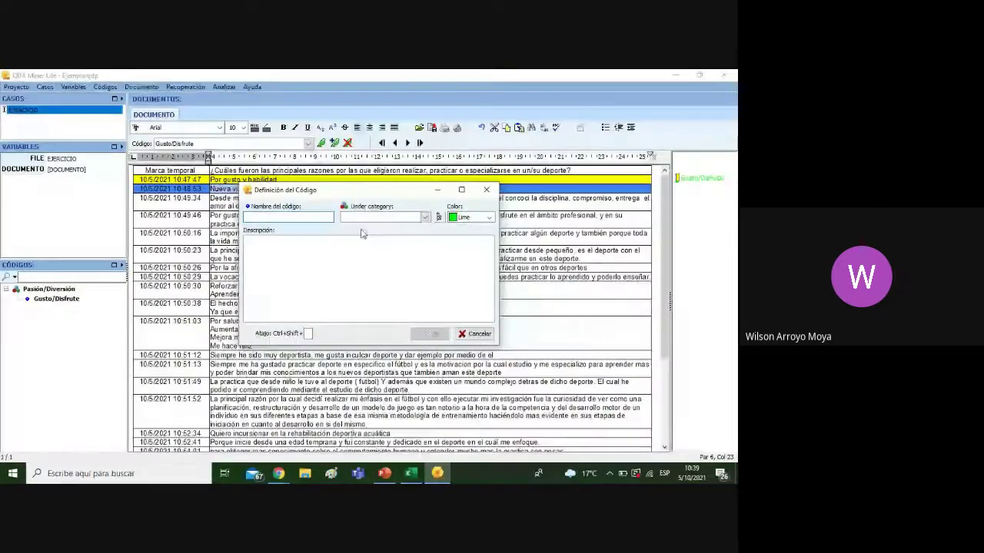
mouse_move(420, 480)
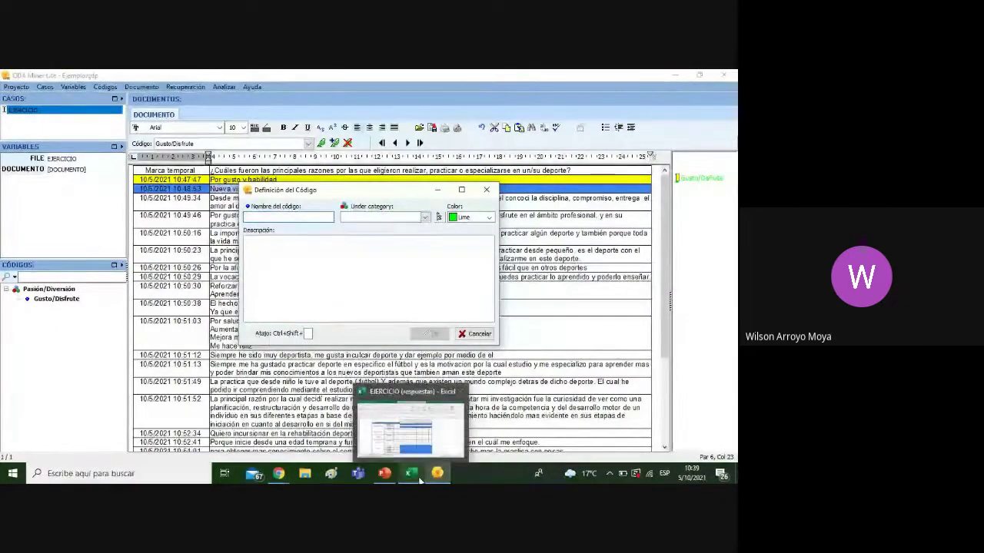
left_click(436, 431)
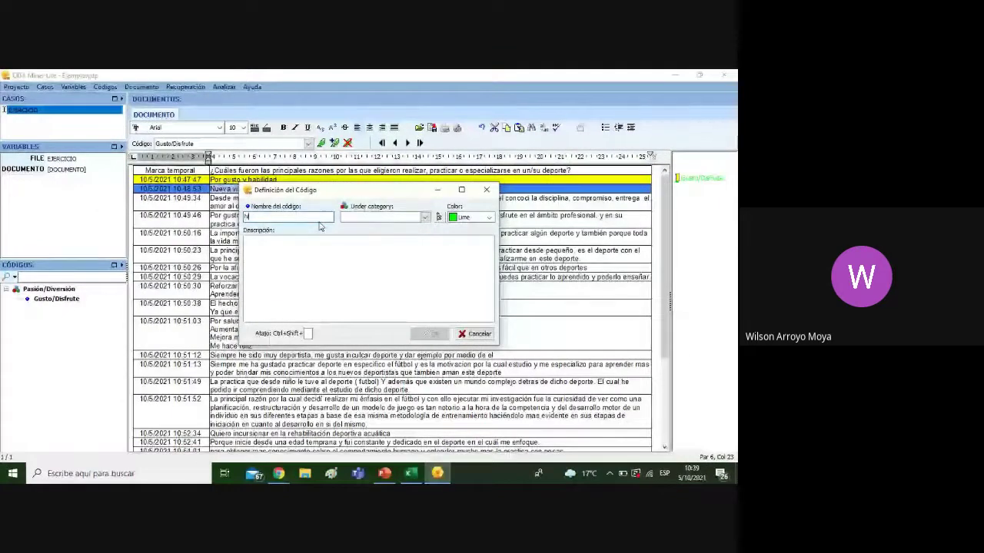
Define the code Novedad under the category Innovación with the color Red and apply it to the selected response
type("ovedad")
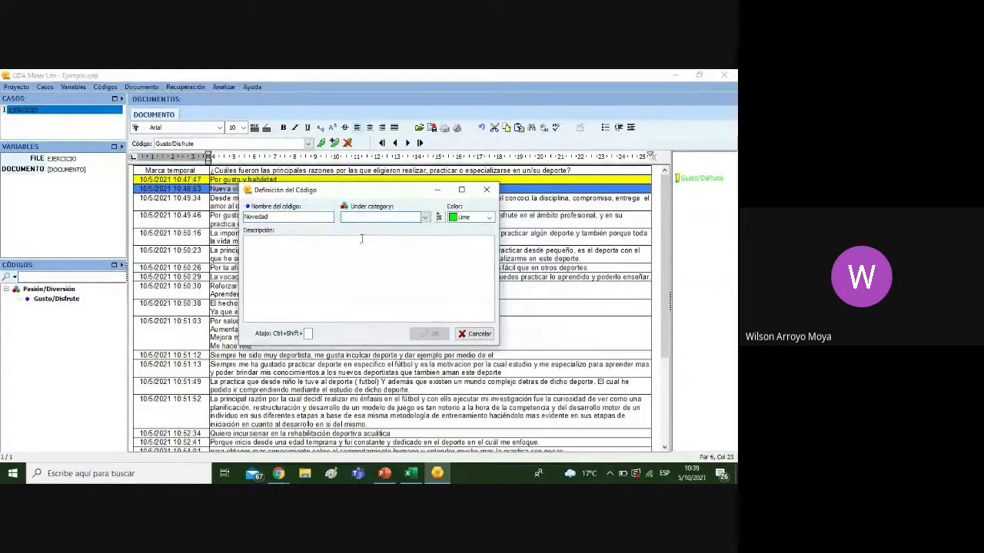
type("Innova")
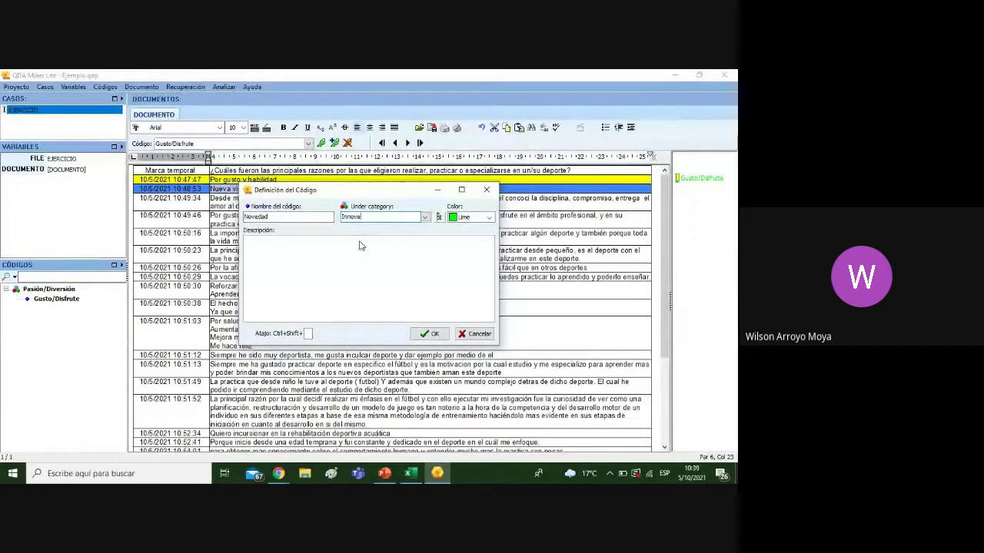
type("d")
type("ión")
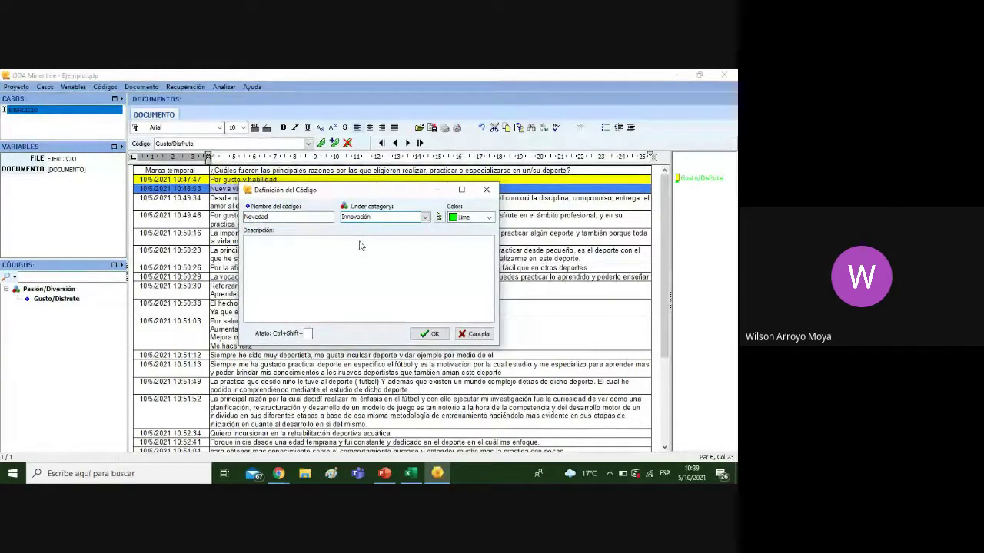
left_click(467, 219)
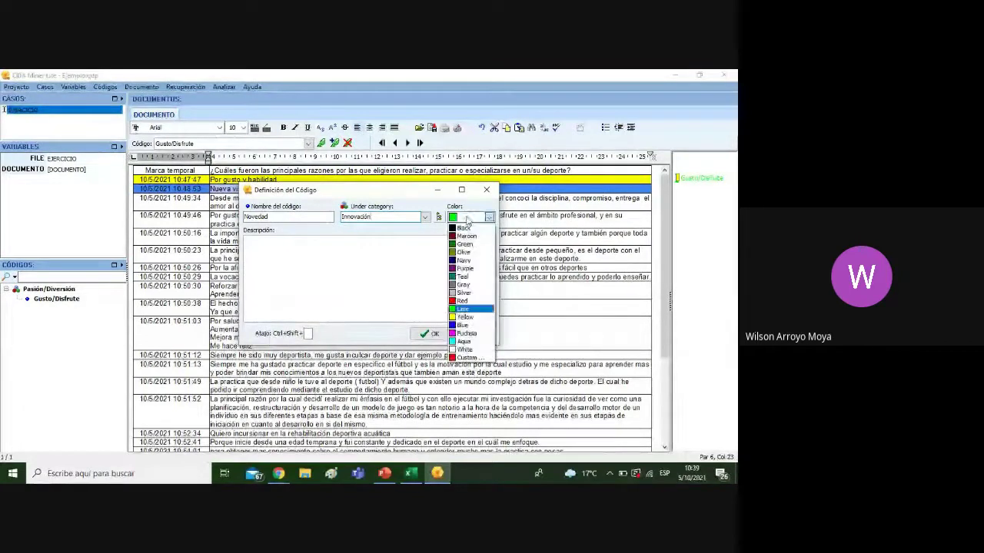
left_click(462, 300)
left_click(433, 333)
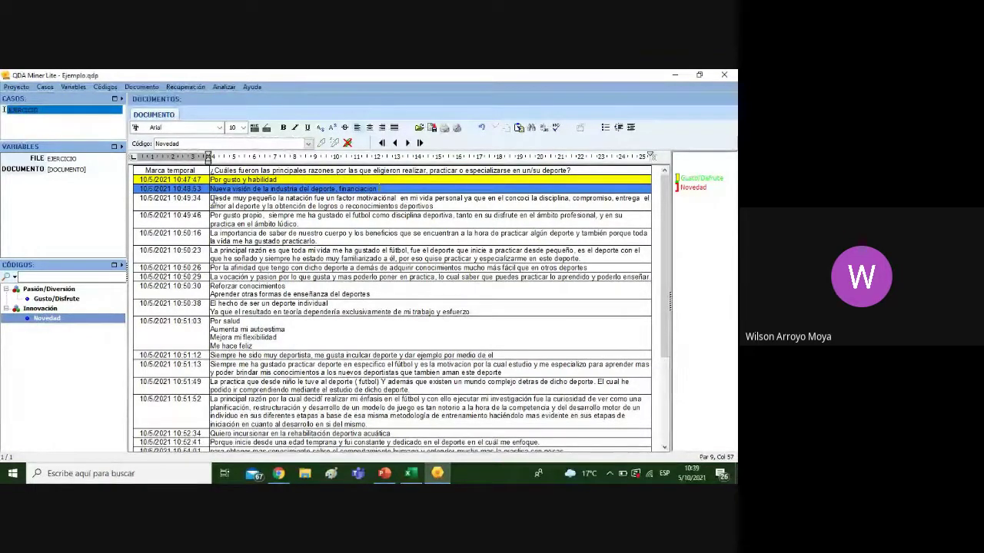
Select the full response beginning "Desde muy pequeño la natación" and start a new code for it named Natación
left_click_drag(212, 198, 433, 206)
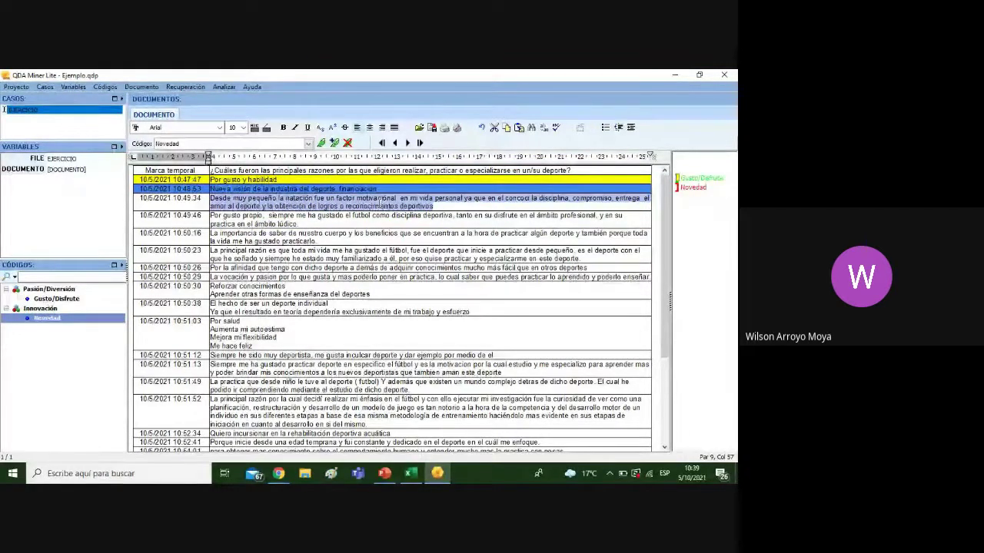
left_click(334, 143)
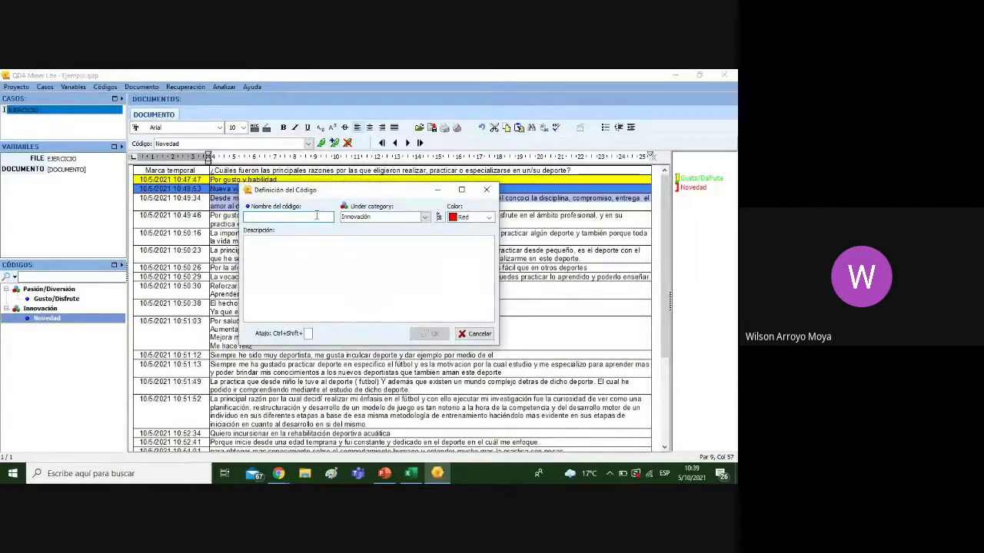
type("T")
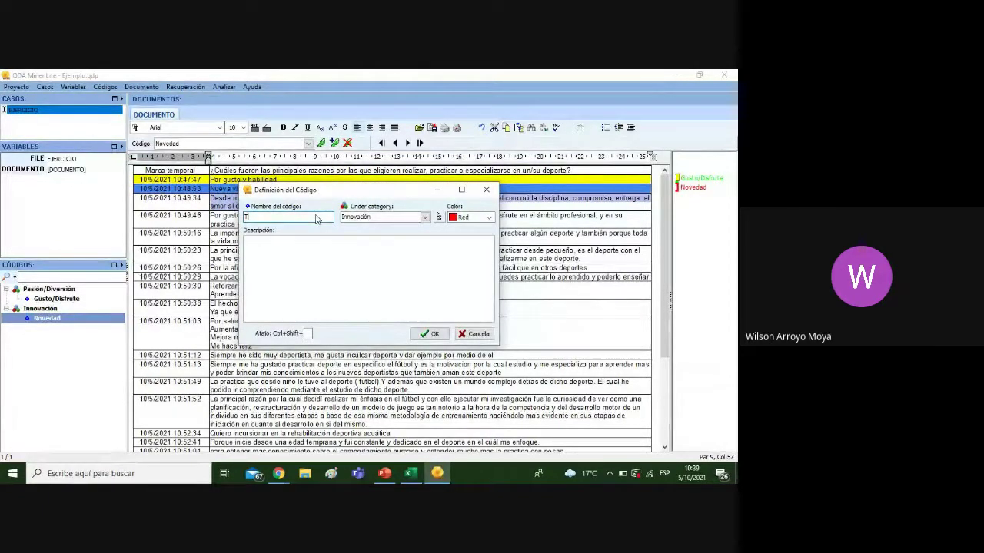
key("BackSpace")
type("Nal")
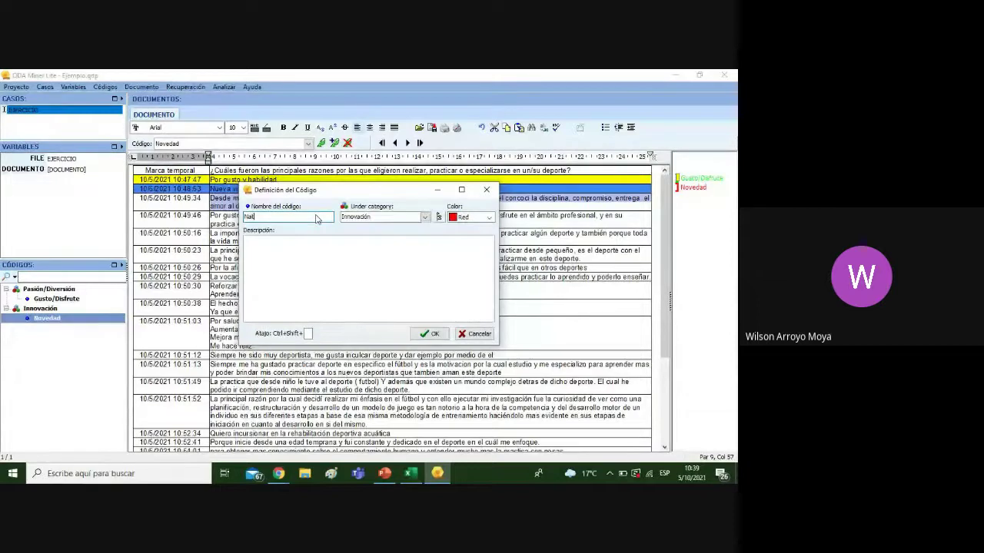
type("ación")
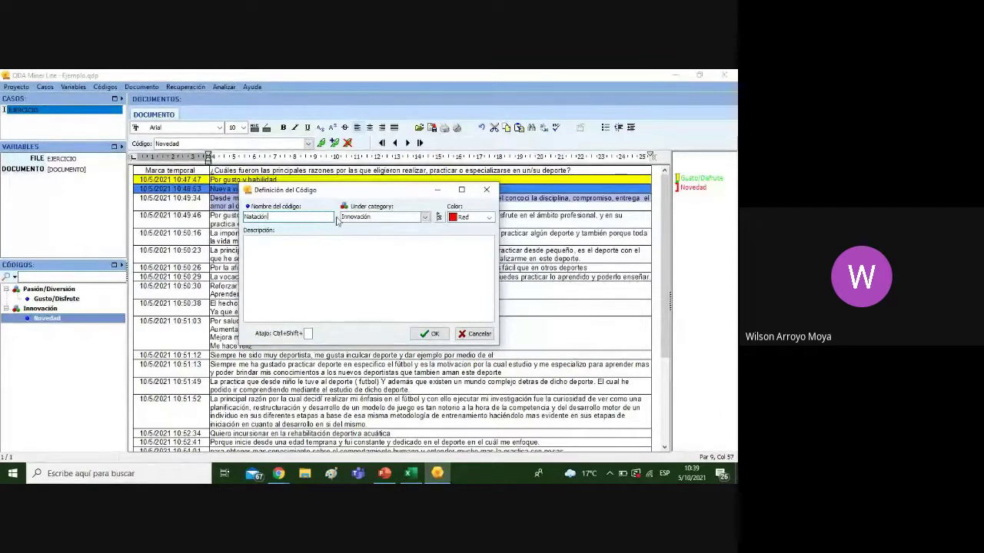
Replace the category of the new Natación code with Tipo deporte
left_click(398, 218)
left_click(400, 218)
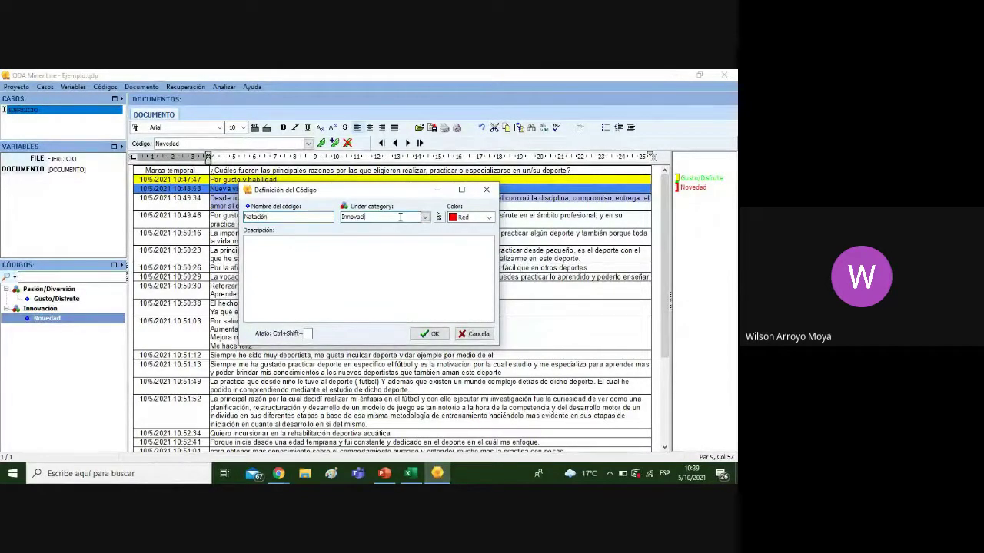
key("BackSpace")
key("BackSpace")
key("BackSpace")
key("BackSpace")
key("BackSpace")
key("BackSpace")
type("Tipo deporte")
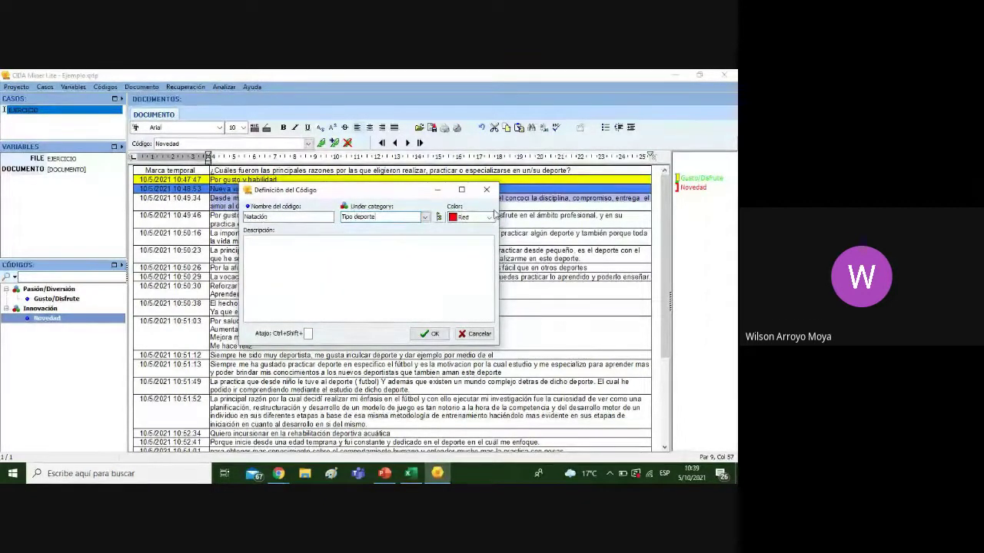
Set the Natación code's color to Green and confirm the definition to code the selected response
left_click(489, 217)
left_click(467, 250)
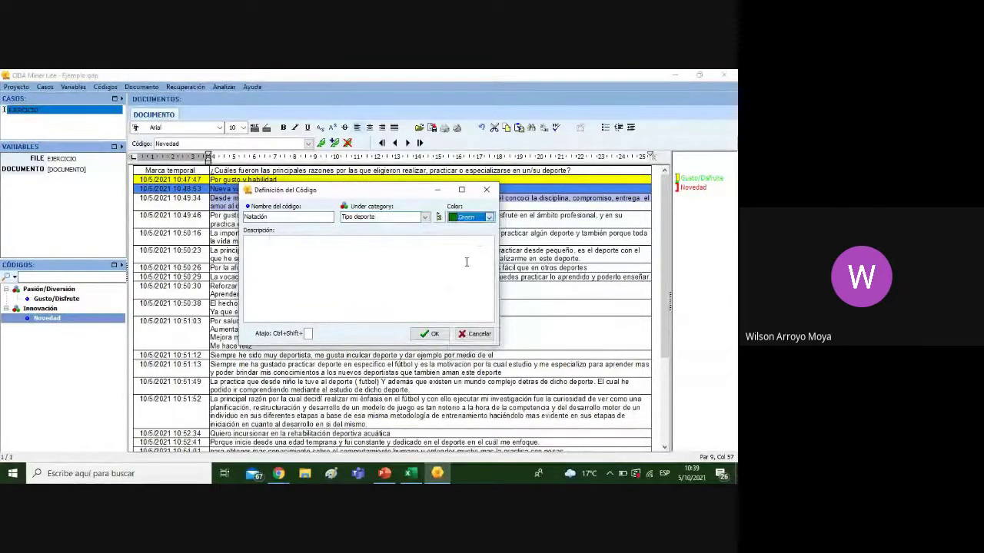
left_click(434, 334)
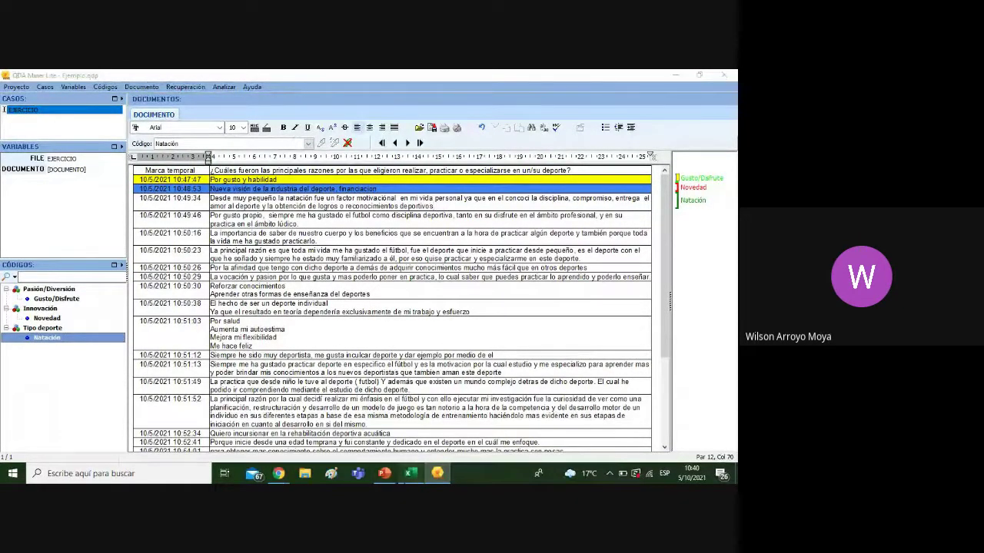
Review the categories and codes in the Excel workbook, and return to QDA Miner Lite to look through the remaining responses
left_click(410, 473)
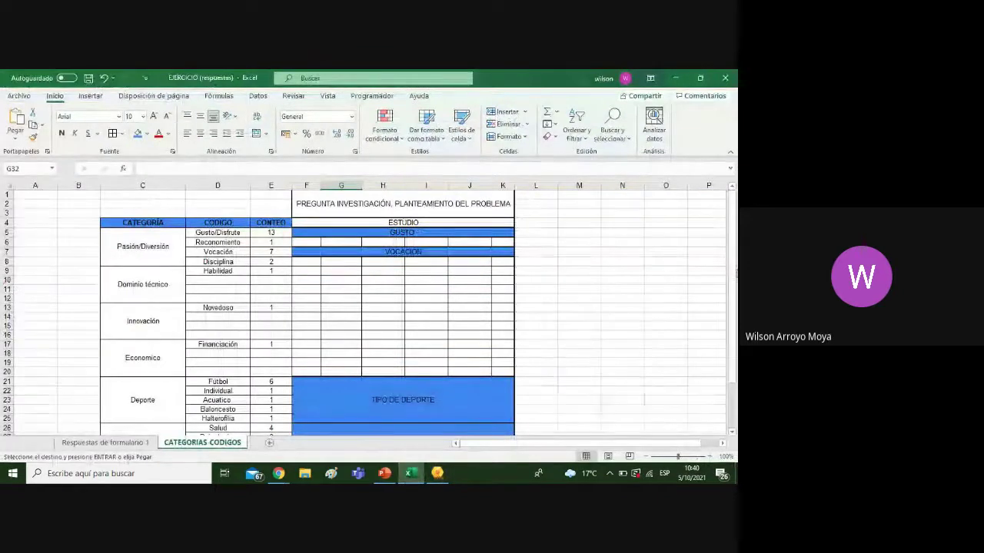
mouse_move(733, 269)
left_mouse_down()
mouse_move(736, 331)
mouse_move(736, 270)
left_mouse_up()
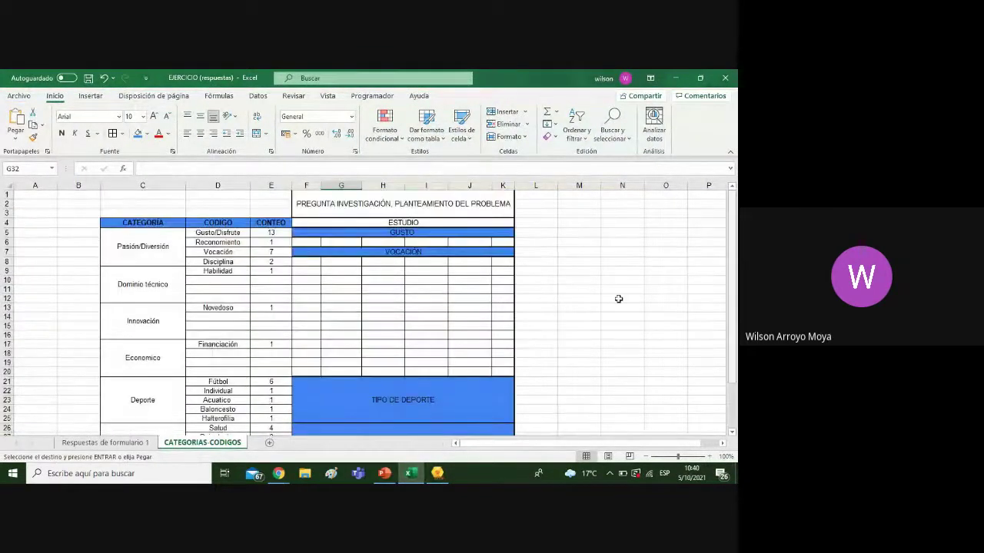
left_click(423, 478)
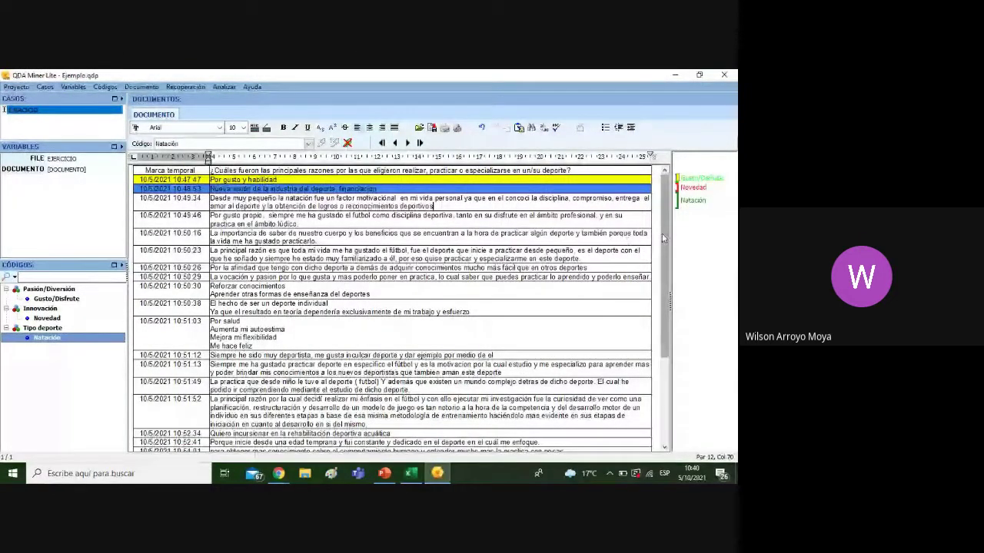
scroll(662, 238, "down", 1)
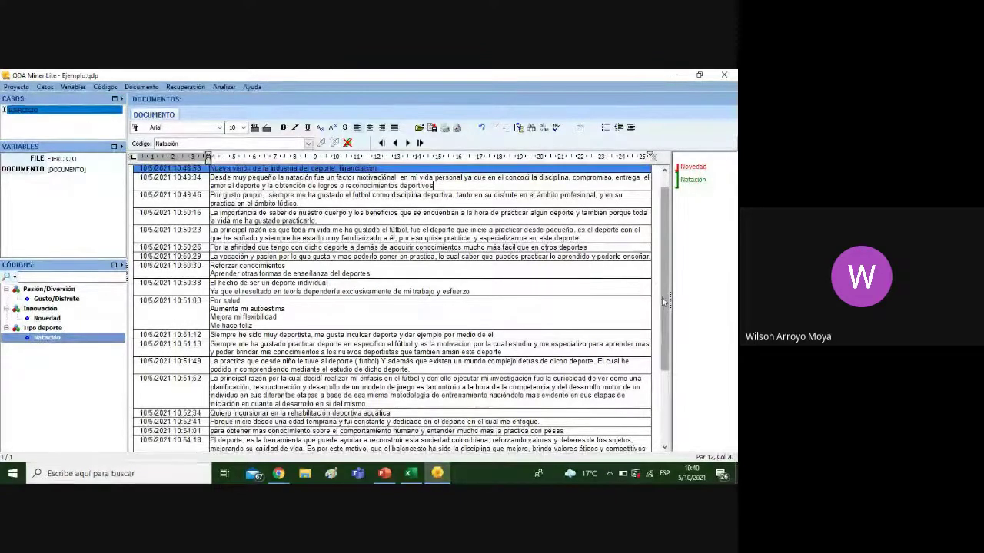
scroll(663, 292, "up", 2)
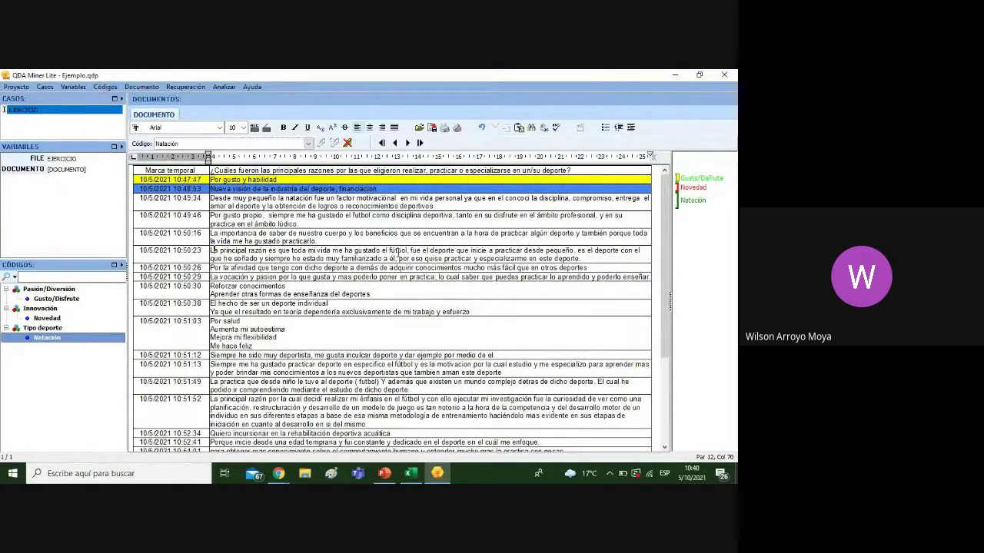
Code "La principal razón es que toda mi vida me ha gustado el fútbol" and "pasion por lo que gusta" as Gusto/Disfrute
left_click_drag(408, 250, 220, 252)
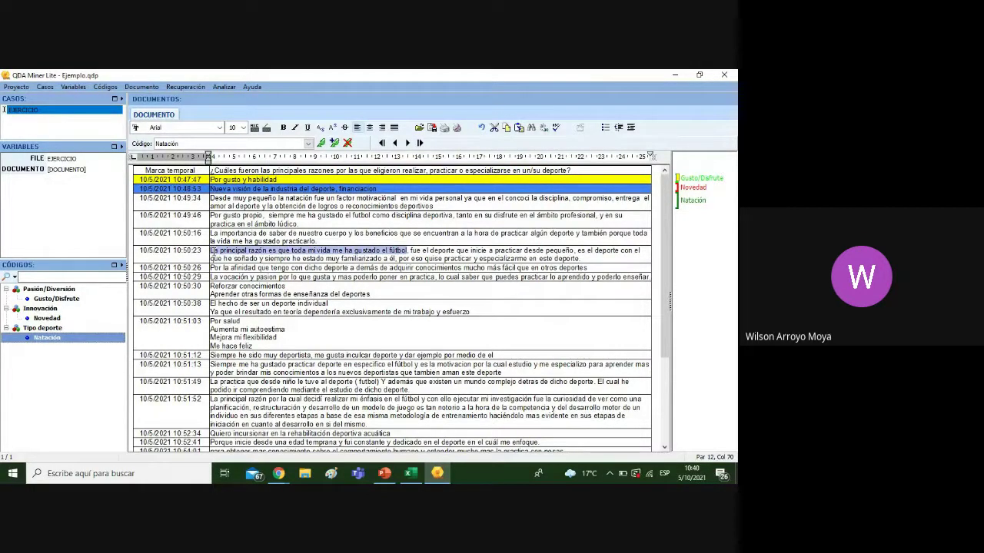
double_click(66, 302)
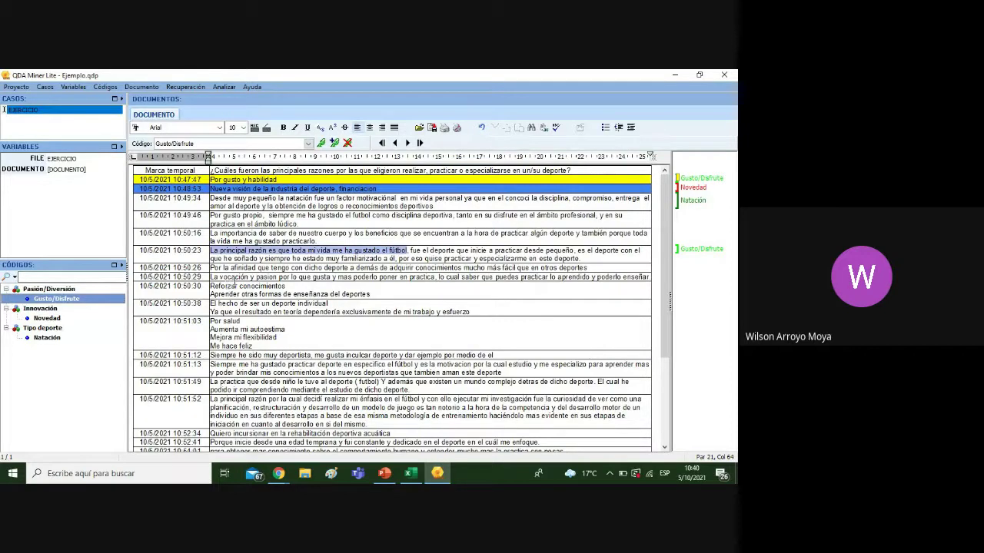
left_click(234, 286)
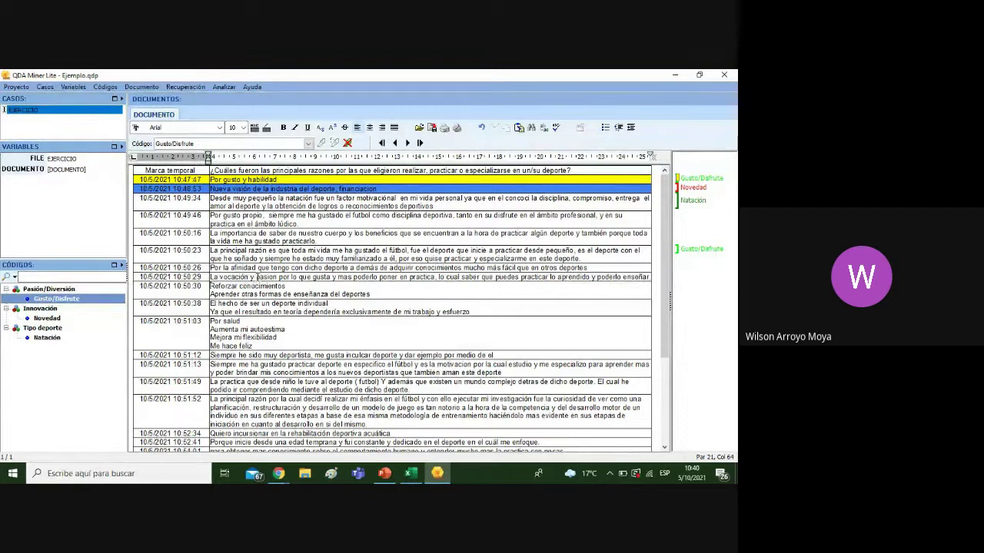
left_click_drag(256, 277, 332, 278)
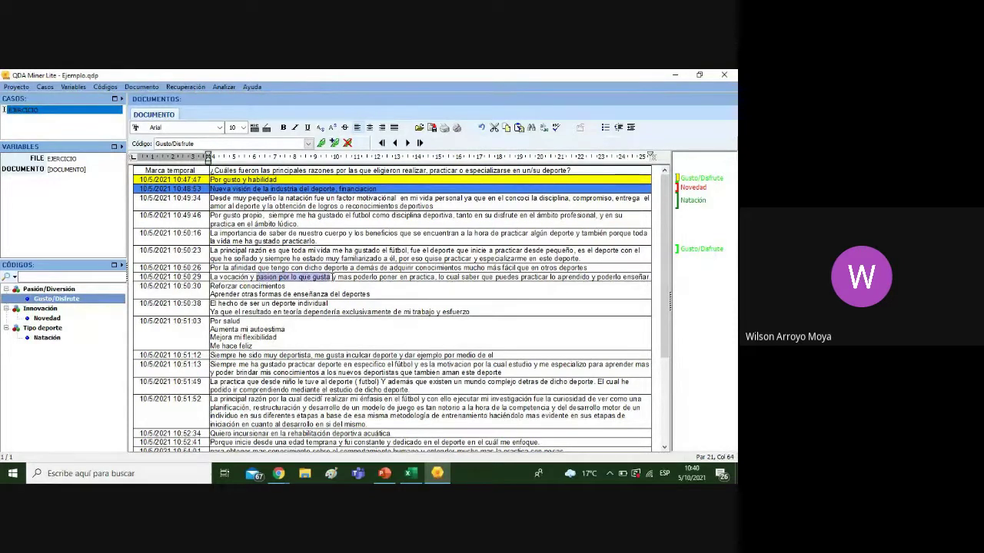
double_click(86, 301)
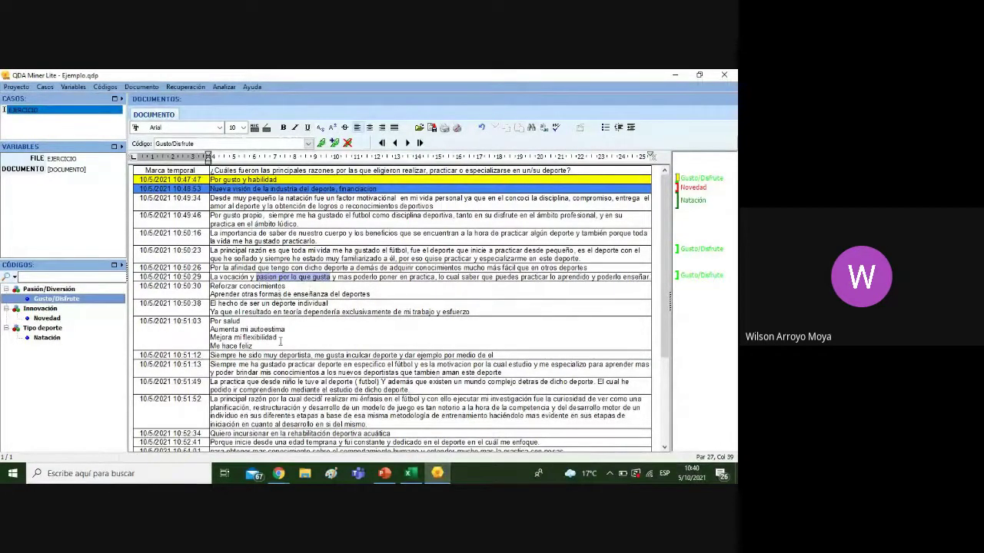
left_click(350, 251)
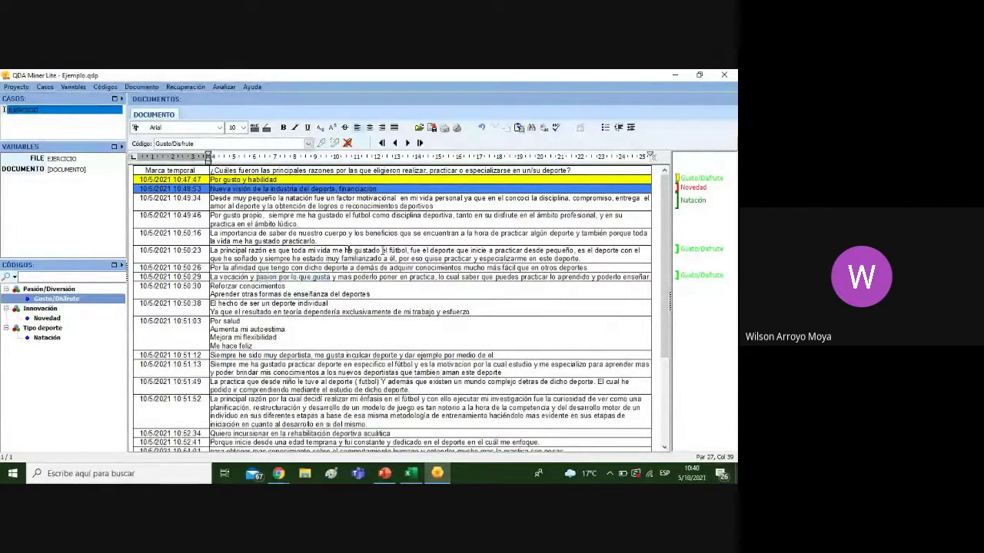
Create a new code Fútbol under the category Tipo deporte and apply it to the word "fútbol" in the 10:50:23 response
left_click_drag(389, 251, 407, 250)
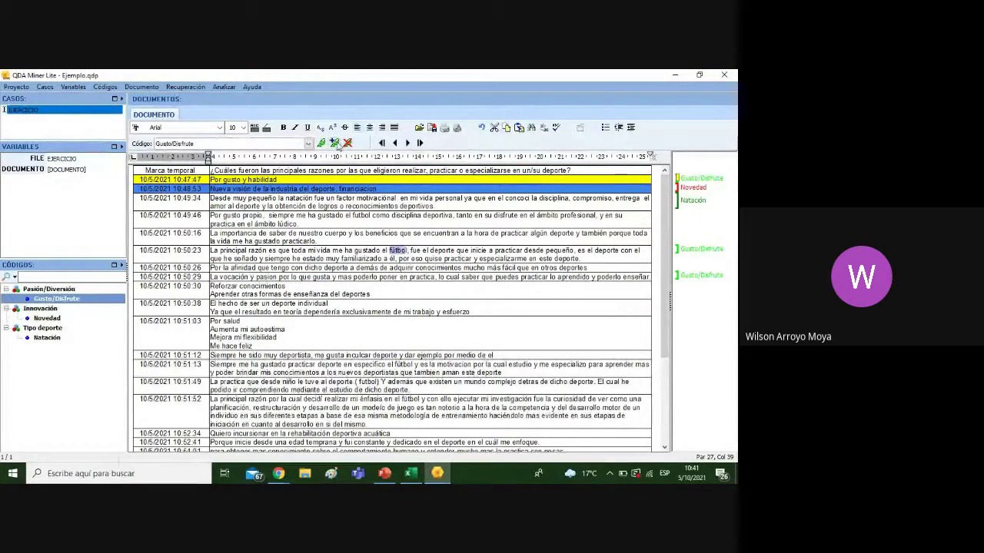
left_click(335, 143)
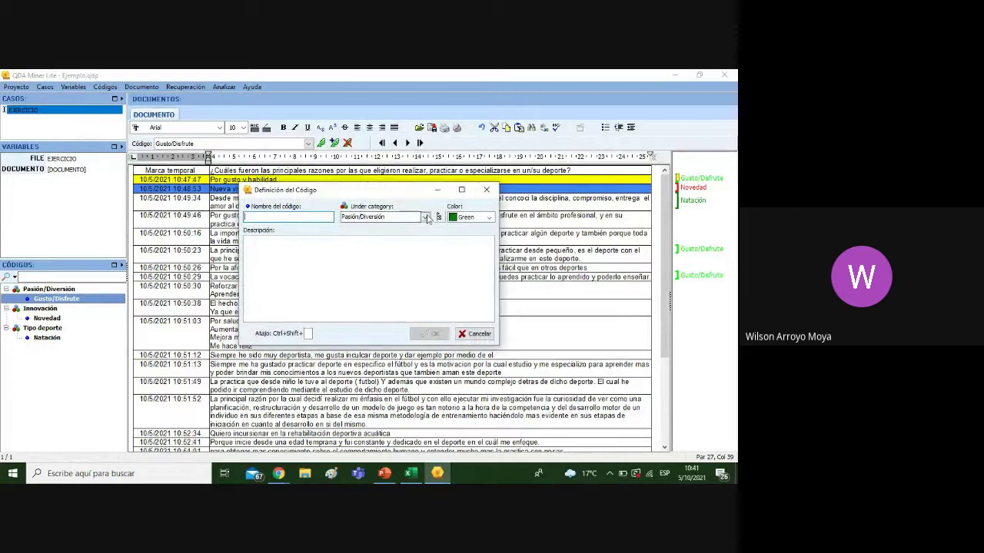
left_click(425, 218)
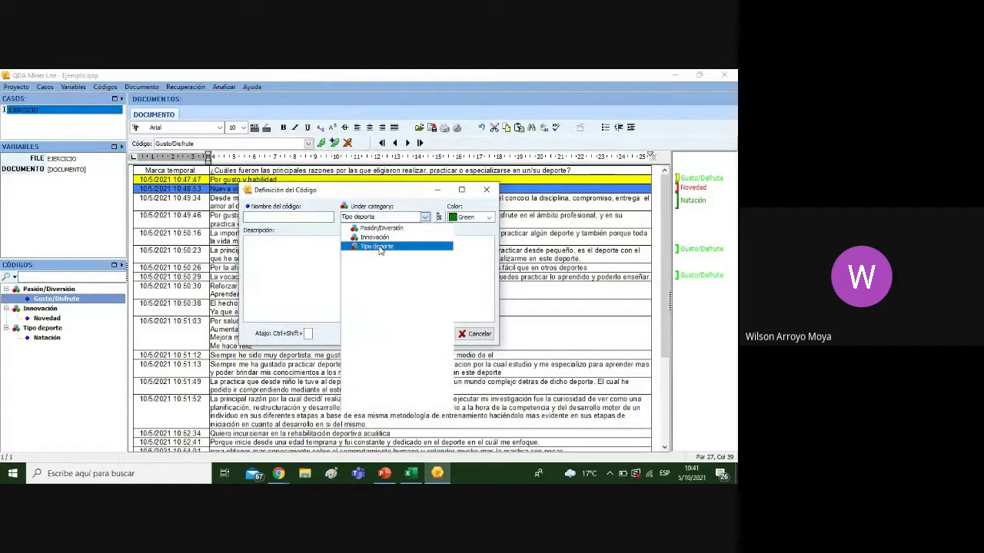
left_click(302, 216)
type("Fútb")
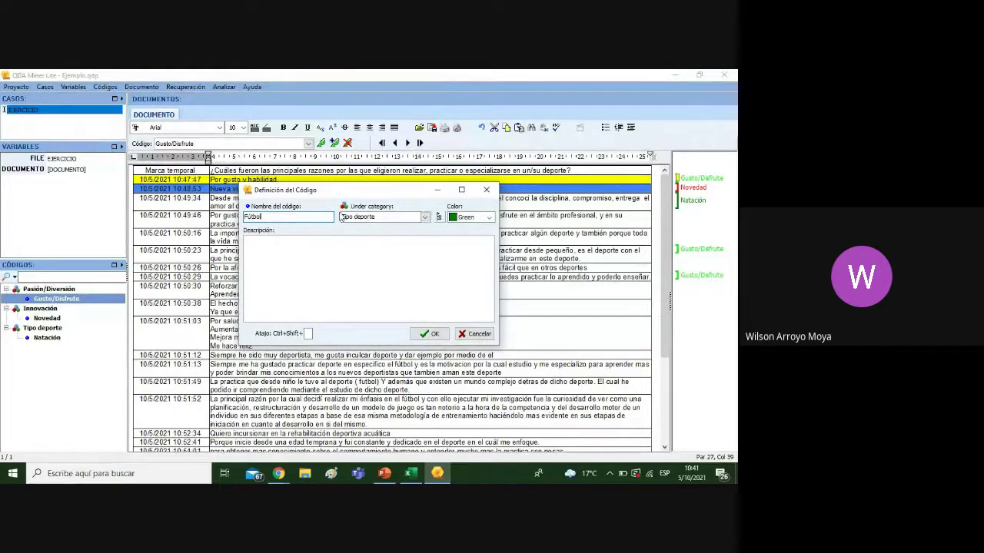
type("ol")
left_click(429, 333)
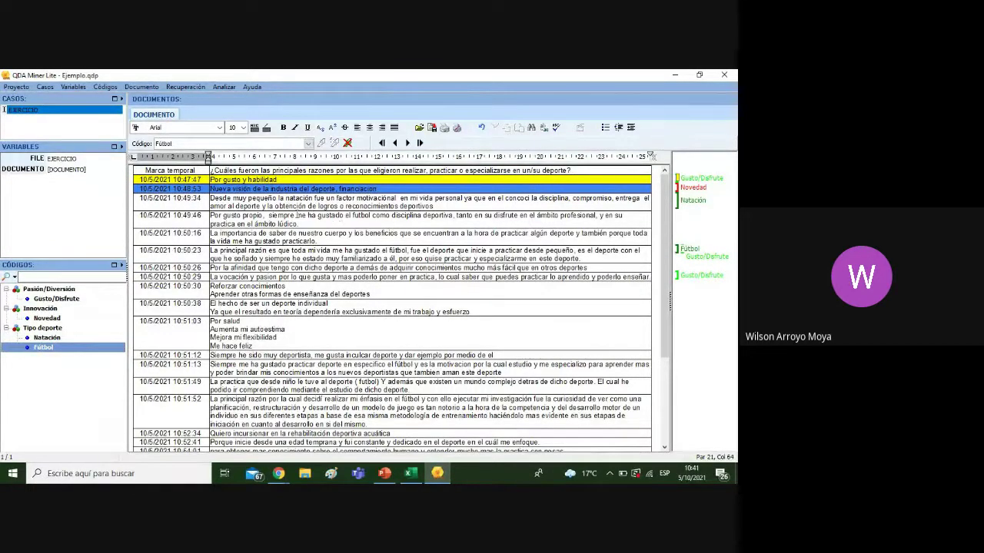
Code "siempre me ha gustado el futbol como disciplina deportiva" in the 10:49:46 response with both Fútbol and Gusto/Disfrute
left_click_drag(267, 215, 454, 216)
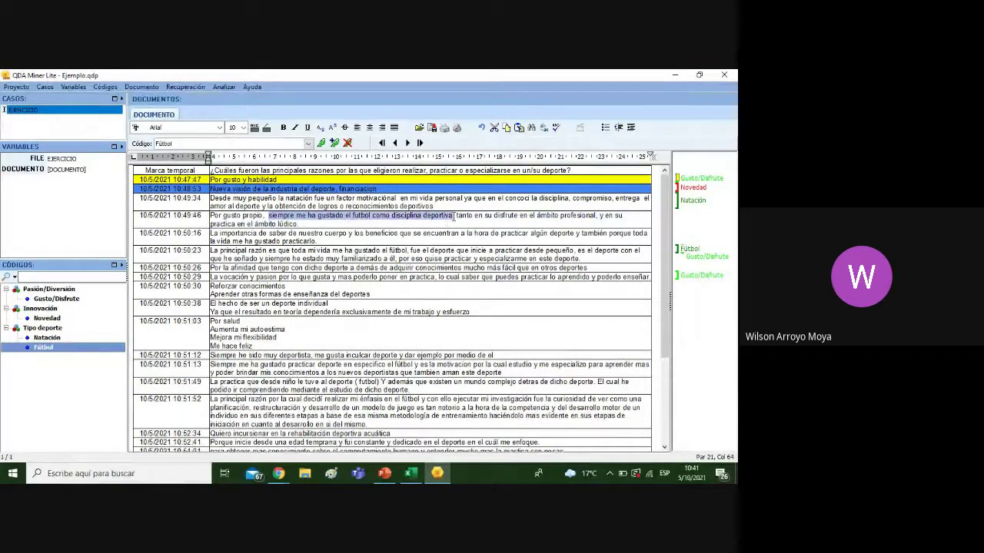
double_click(40, 350)
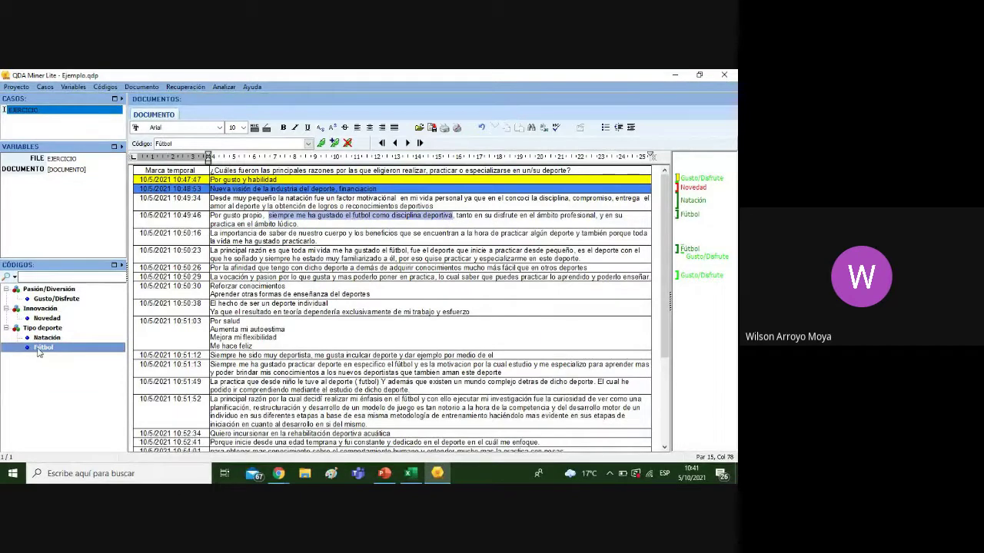
double_click(55, 299)
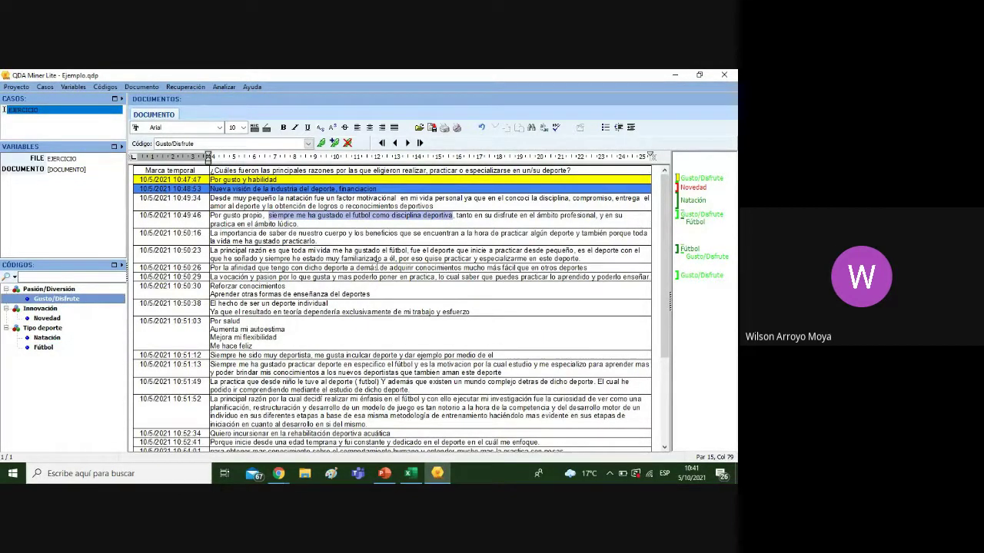
left_click(355, 250)
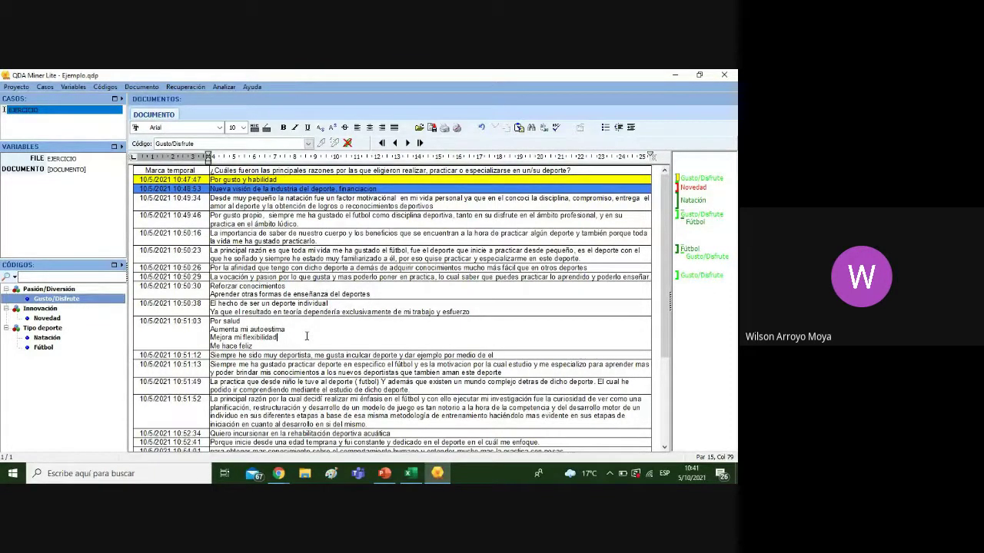
Code the passages "La practica que desde niño le tuve al deporte (futbol)" and "énfasis en el fútbol" as Fútbol
left_click_drag(663, 284, 663, 345)
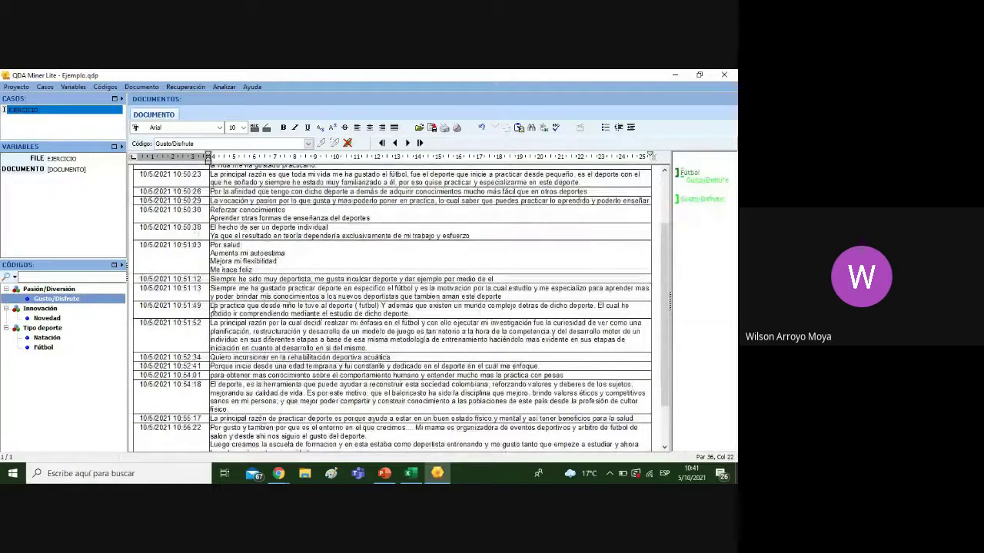
left_click_drag(210, 306, 382, 305)
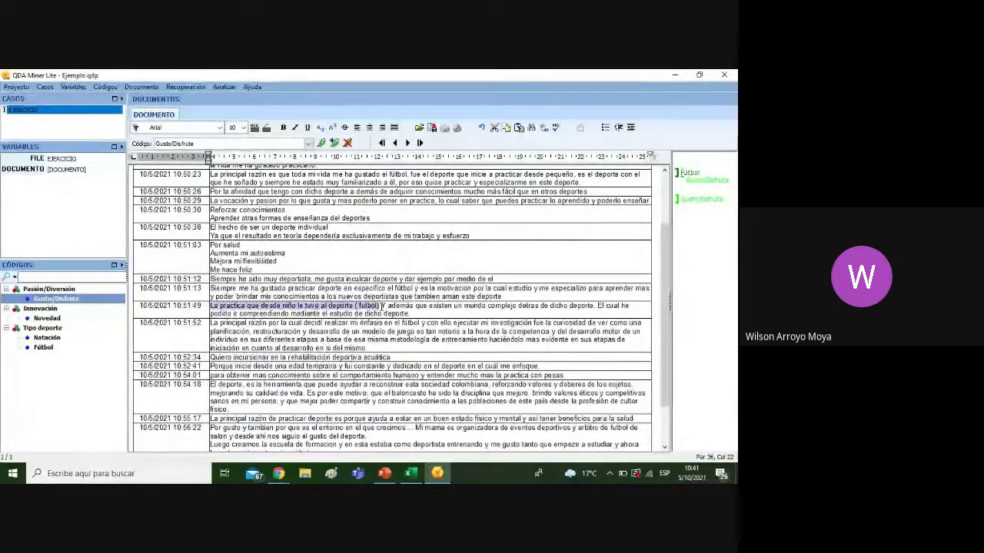
double_click(43, 347)
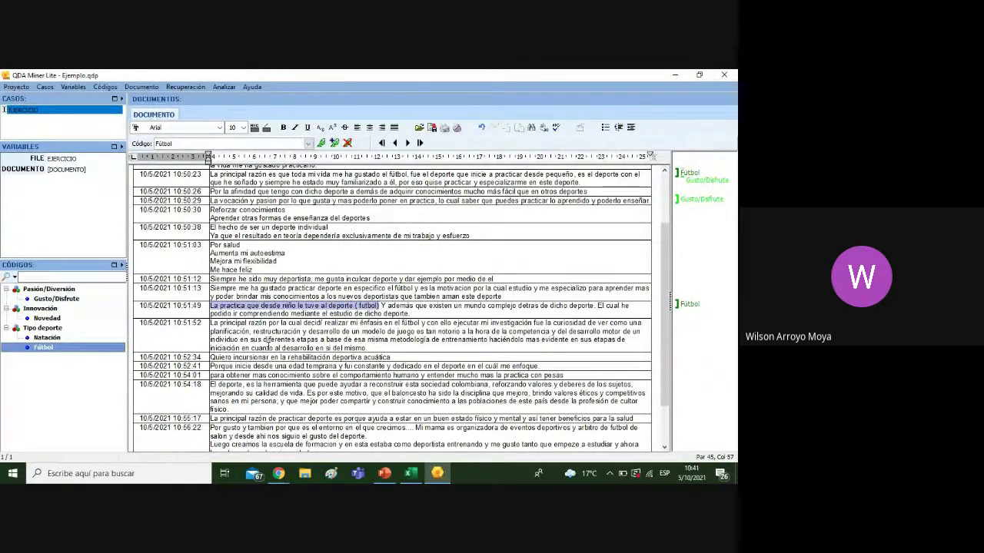
left_click(267, 348)
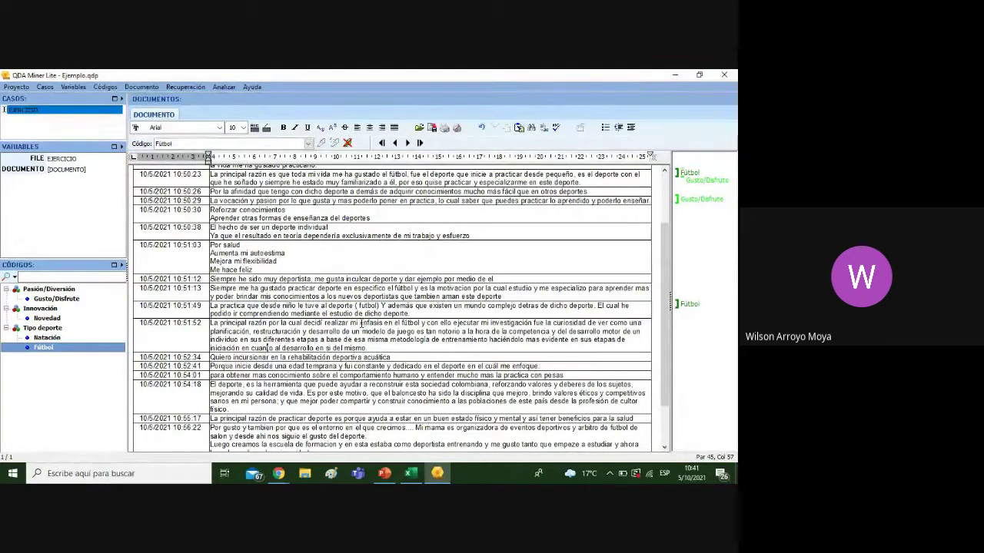
left_click_drag(360, 324, 422, 324)
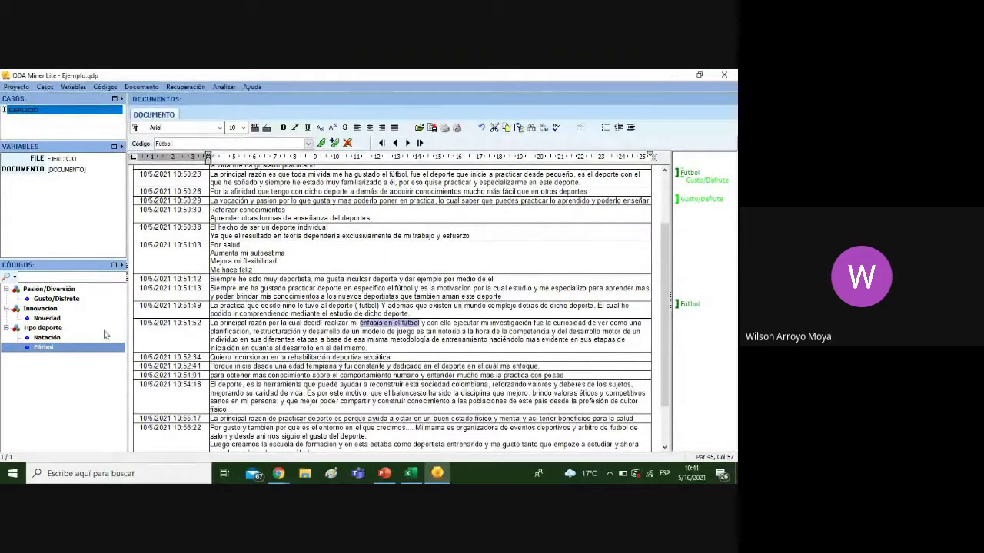
double_click(87, 350)
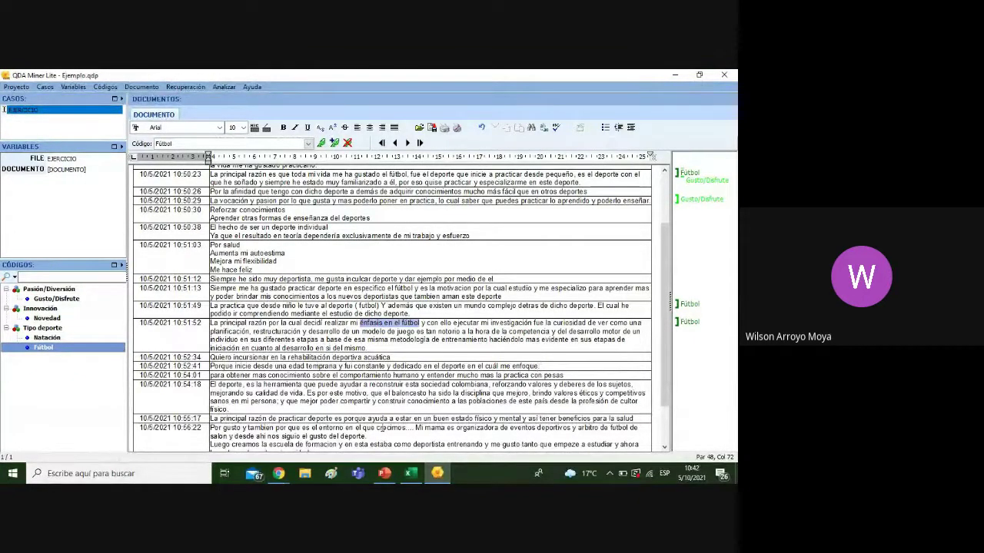
left_click(380, 408)
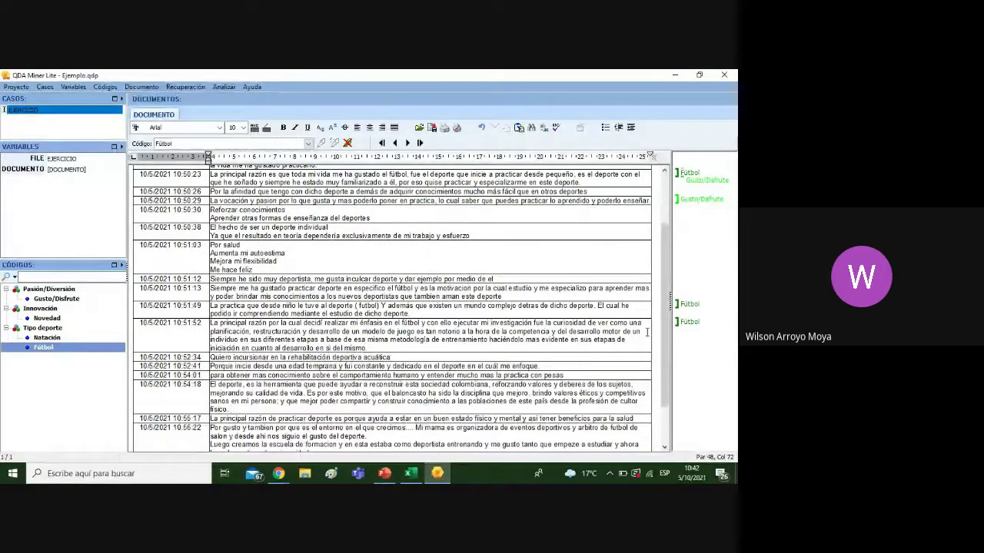
Apply Gusto/Disfrute to "Por gusto y tambien por que es el entorno en el que crecimos" and "deporte me gusto bastante"
scroll(661, 339, "down", 3)
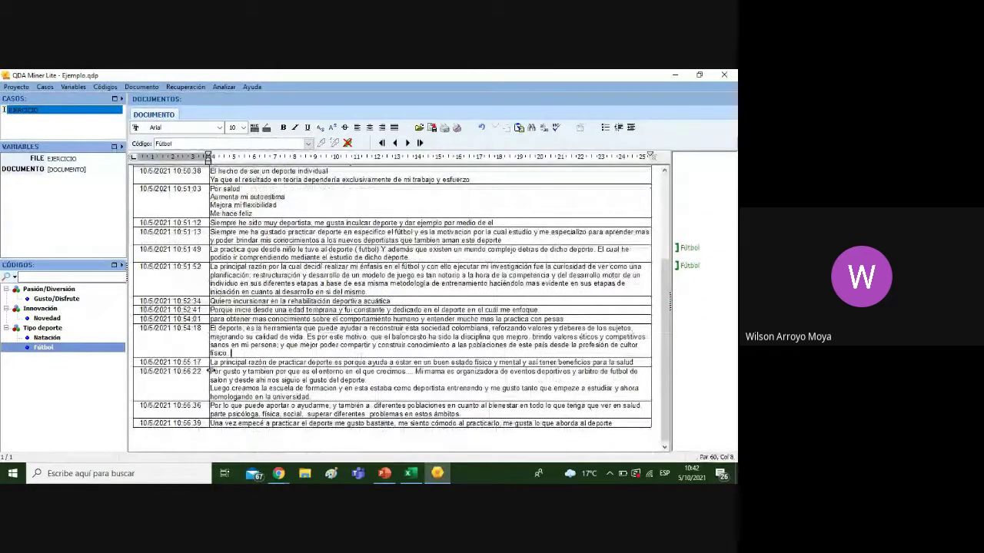
left_click_drag(212, 372, 405, 373)
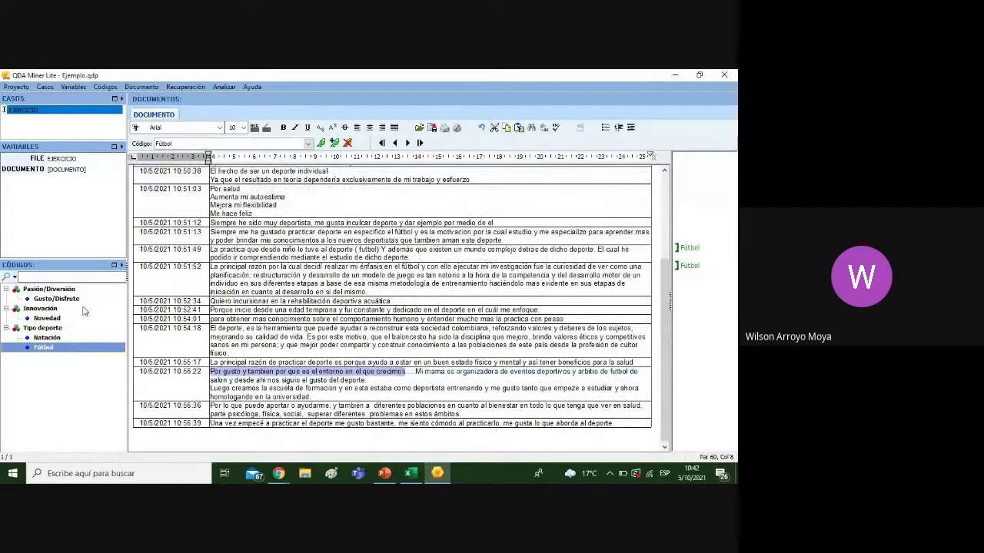
double_click(57, 299)
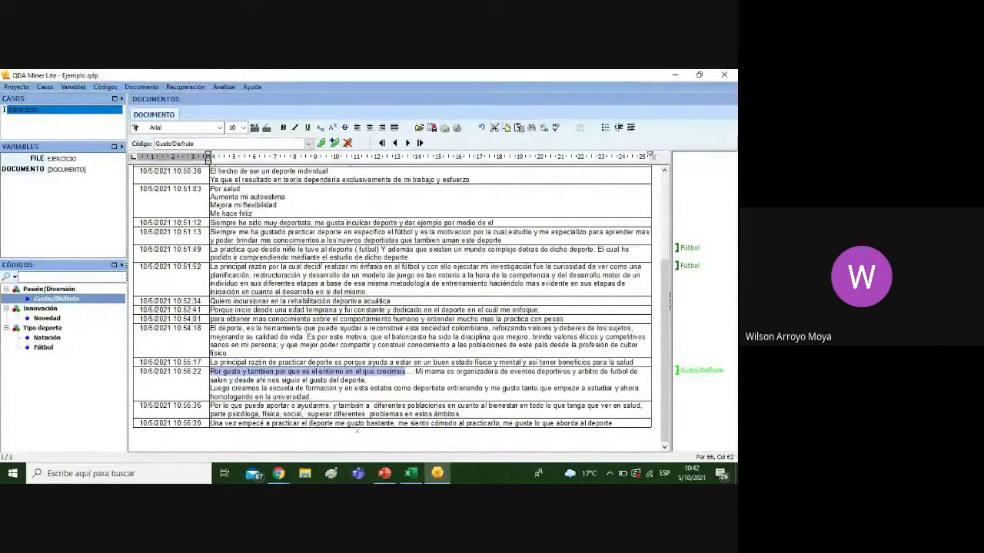
left_click_drag(309, 423, 395, 424)
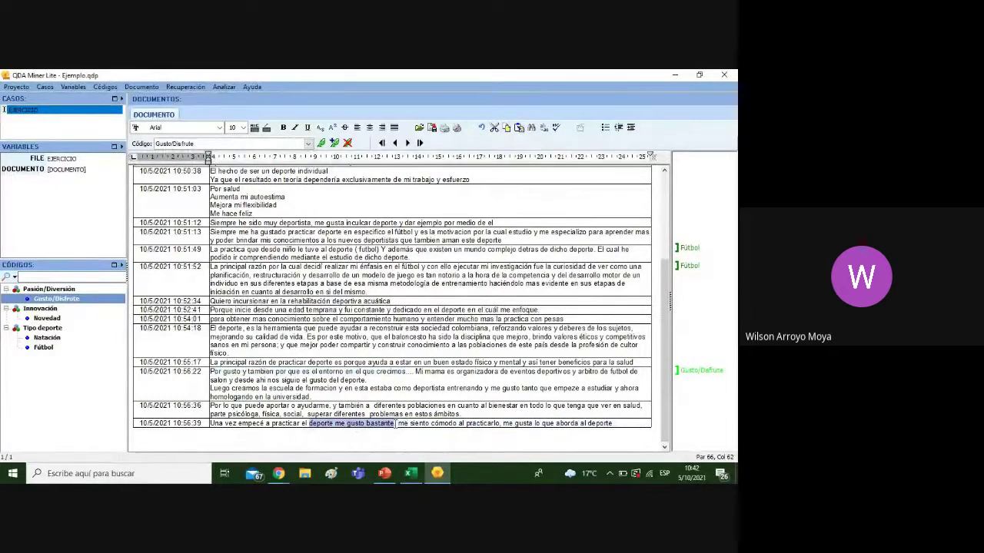
double_click(57, 298)
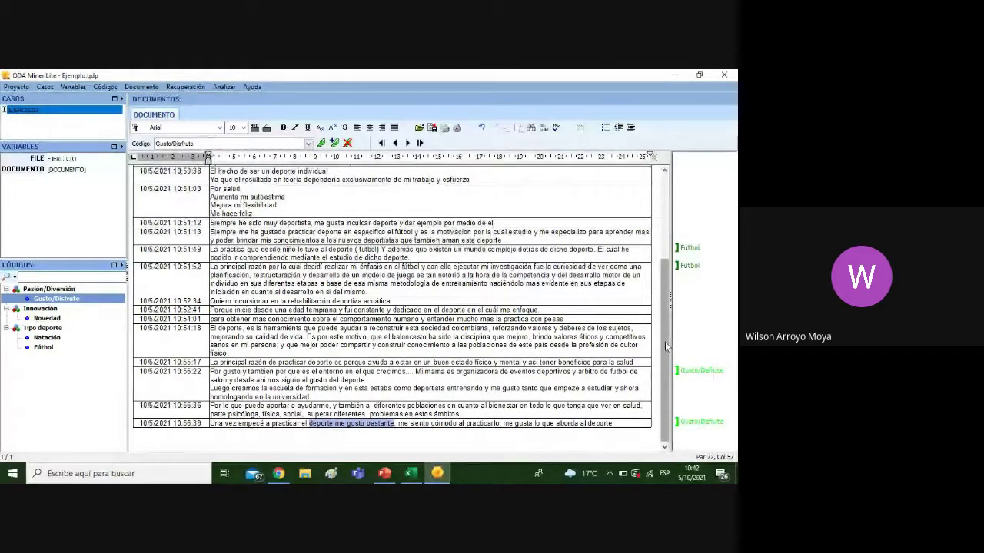
Run a coding frequency analysis of the selected codes Gusto/Disfrute, Novedad, Natación and Fútbol, and show the results as a table
scroll(666, 340, "up", 1)
scroll(666, 331, "up", 3)
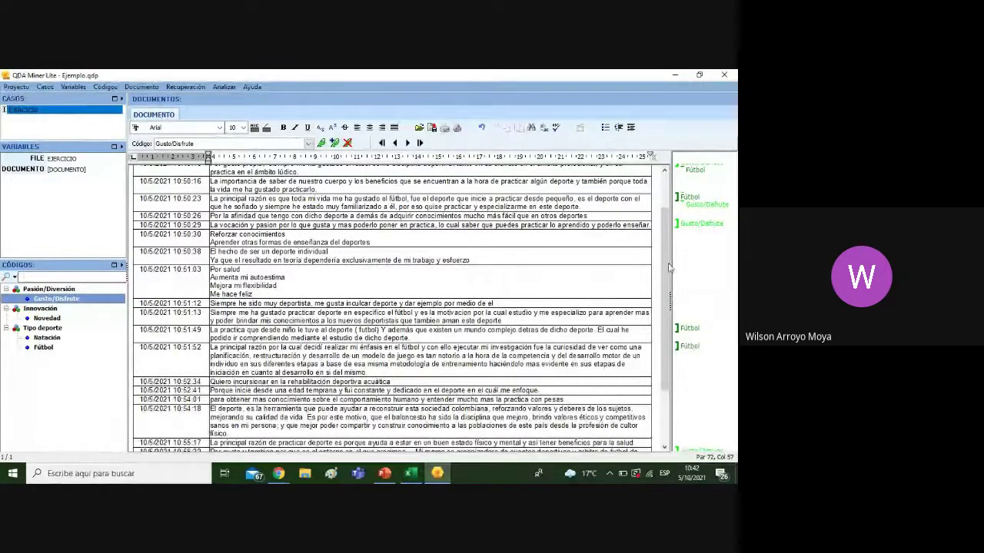
scroll(675, 202, "up", 3)
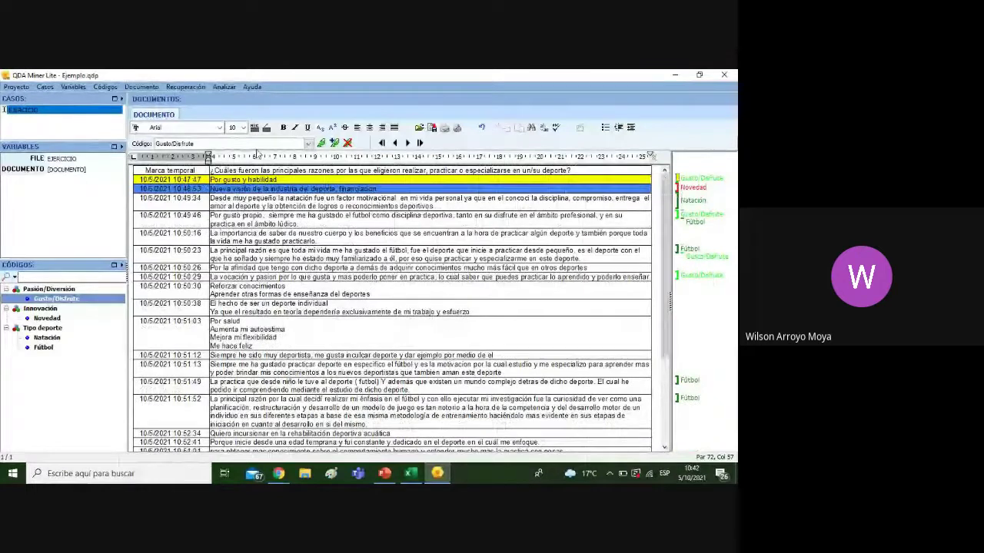
left_click(225, 88)
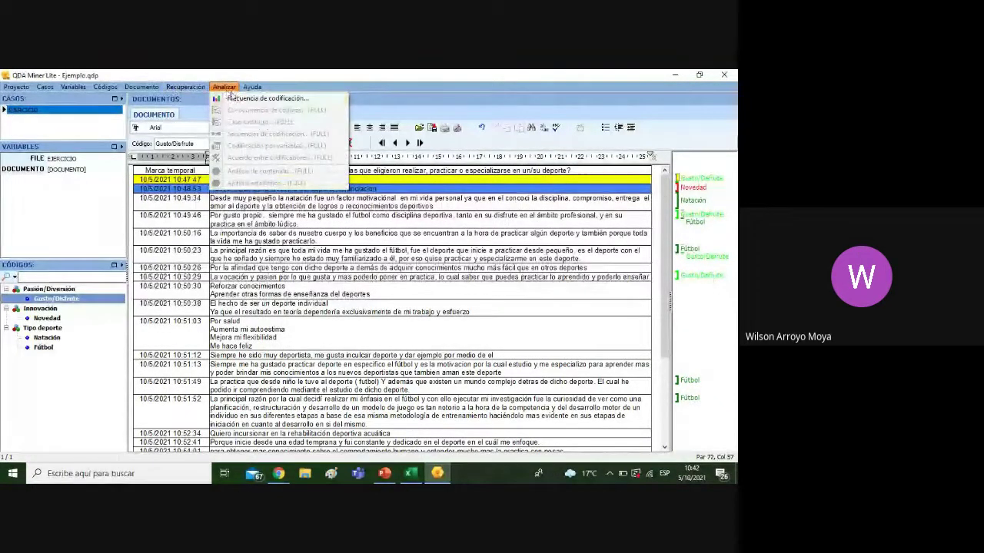
left_click(244, 102)
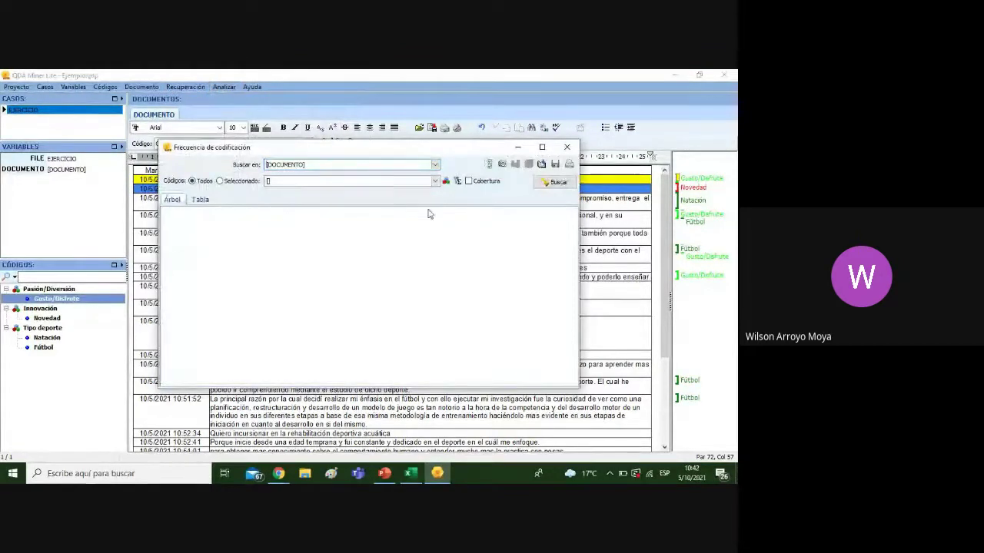
left_click(435, 183)
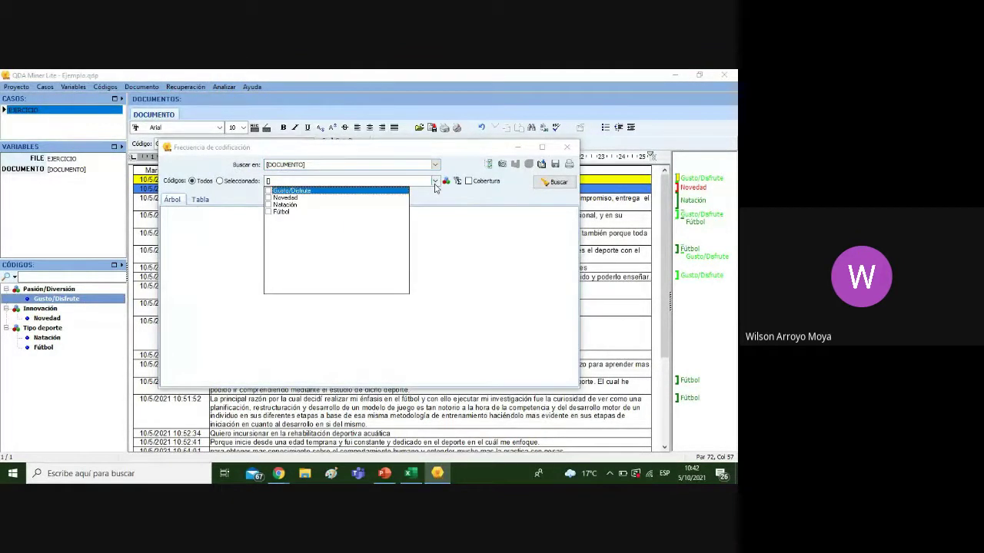
left_click(267, 191)
left_click(268, 197)
left_click(269, 205)
left_click(268, 211)
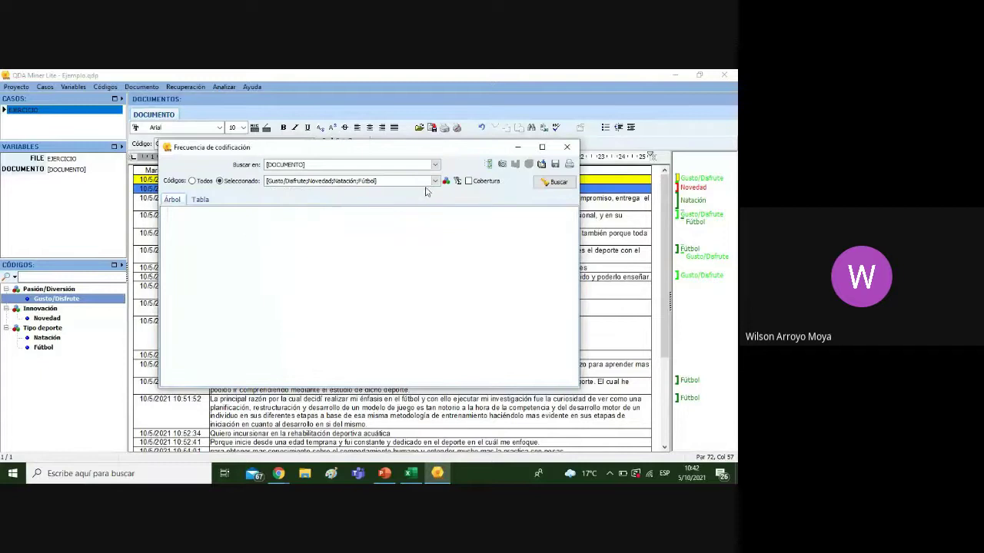
left_click(557, 182)
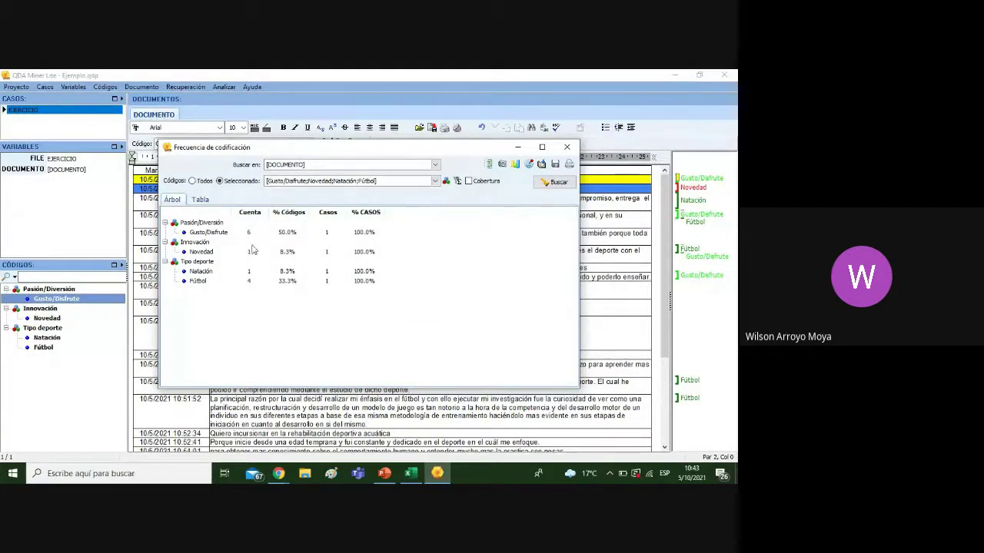
left_click(200, 199)
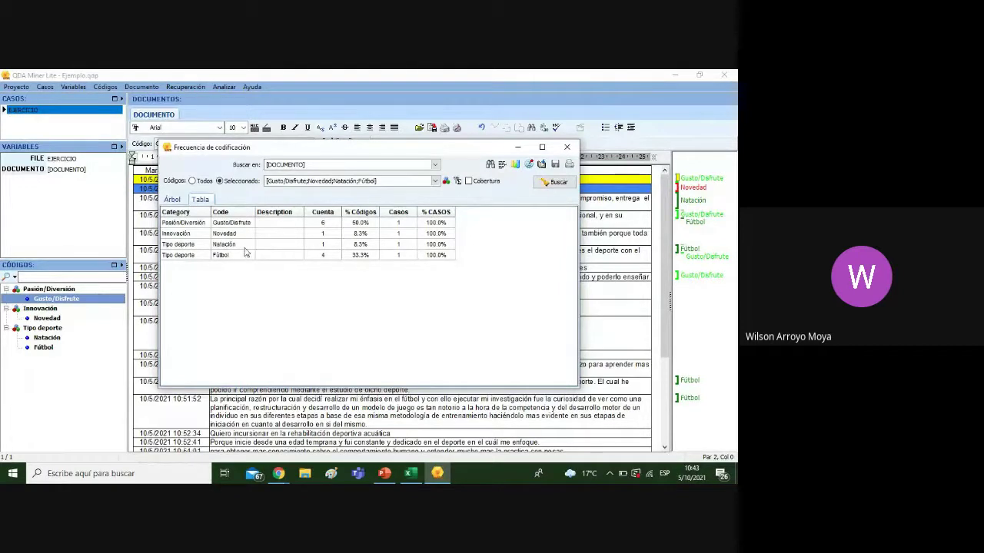
Select the Gusto/Disfrute, Novedad, Natación and Fútbol rows in the coding frequency table and plot their frequencies as a vertical bar chart
left_click(178, 201)
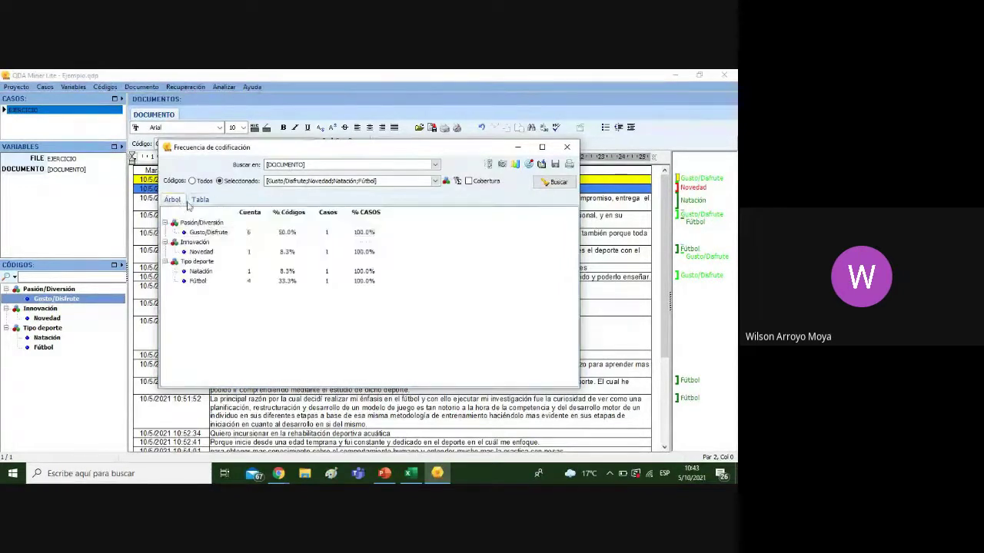
left_click(199, 199)
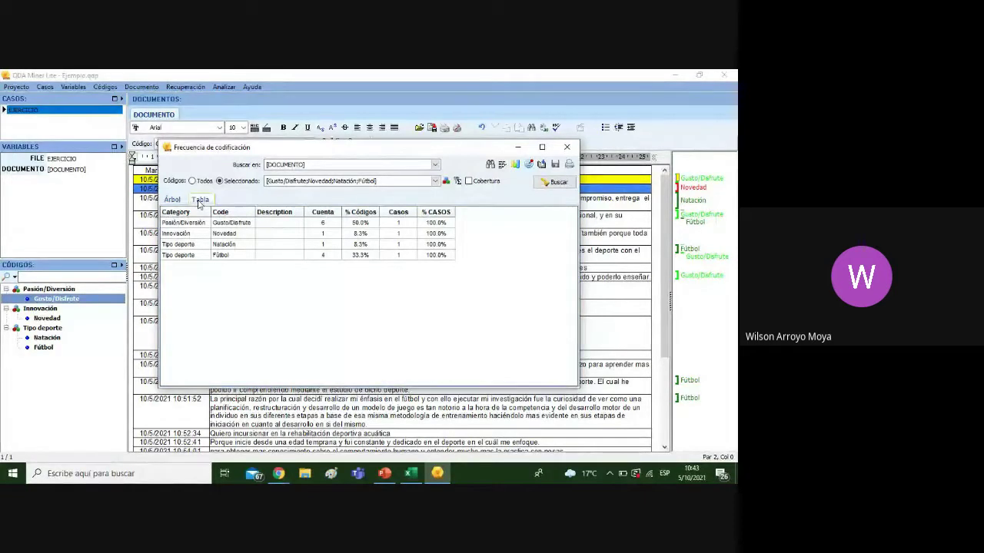
left_click(514, 164)
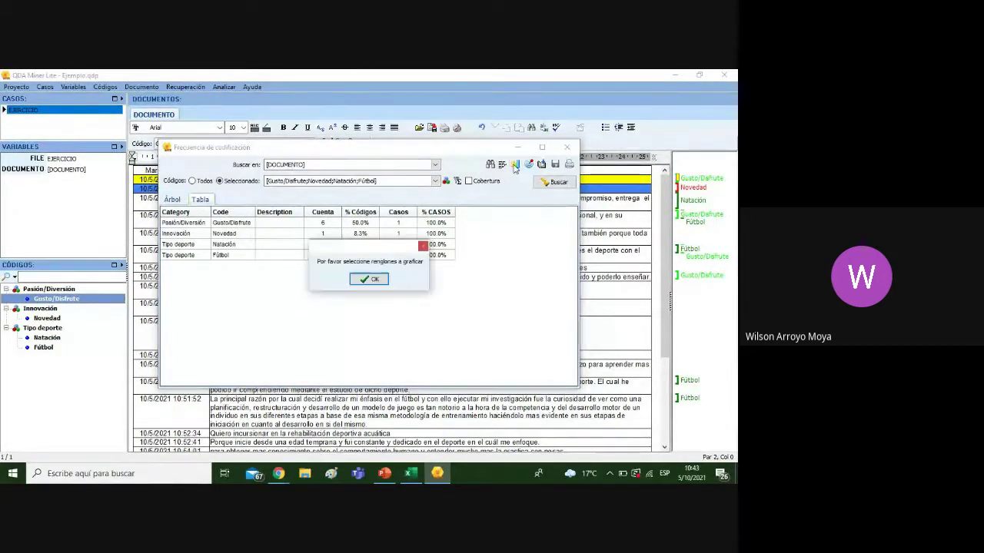
left_click(369, 279)
left_click(184, 224)
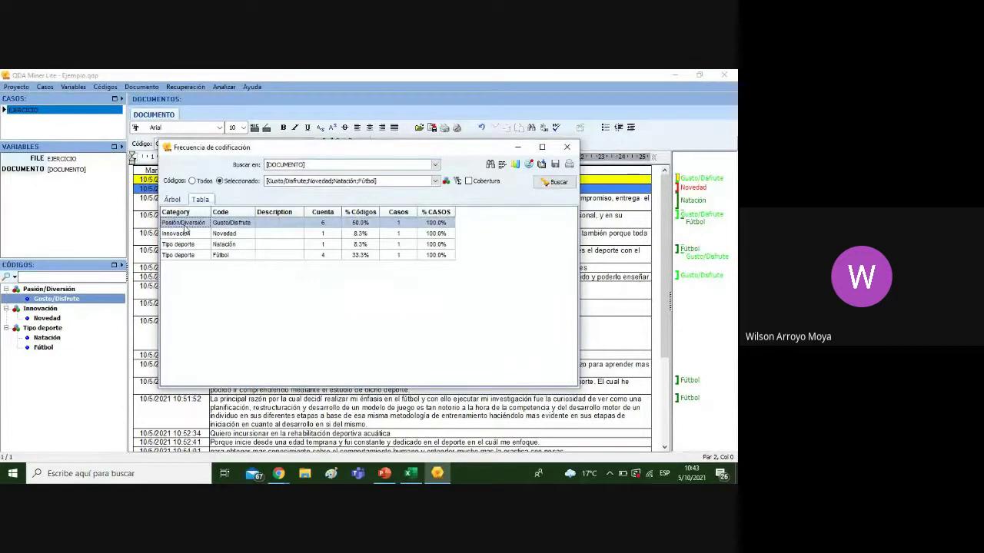
left_click(188, 235)
left_click(193, 224)
left_click(194, 234)
left_click(203, 223)
left_click(206, 223)
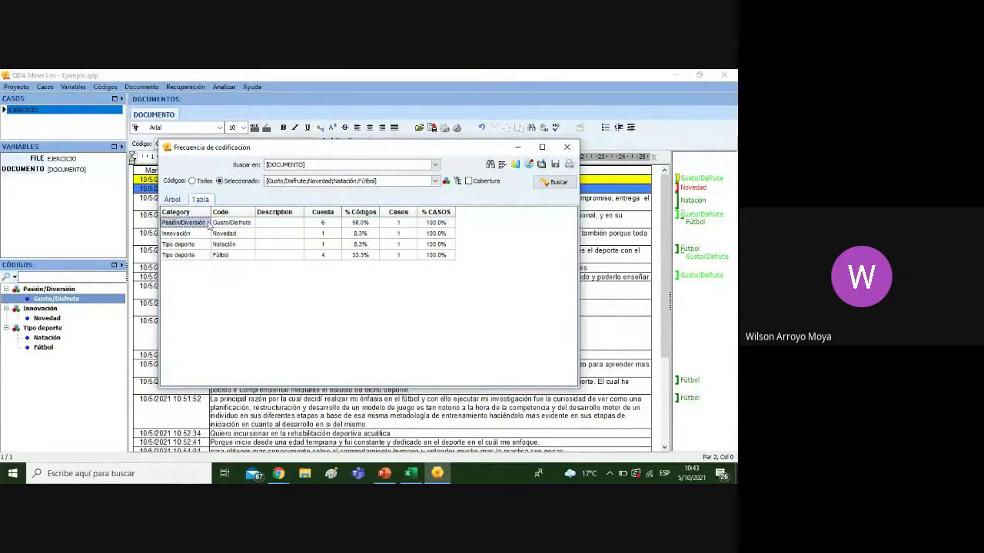
left_click_drag(251, 229, 261, 259)
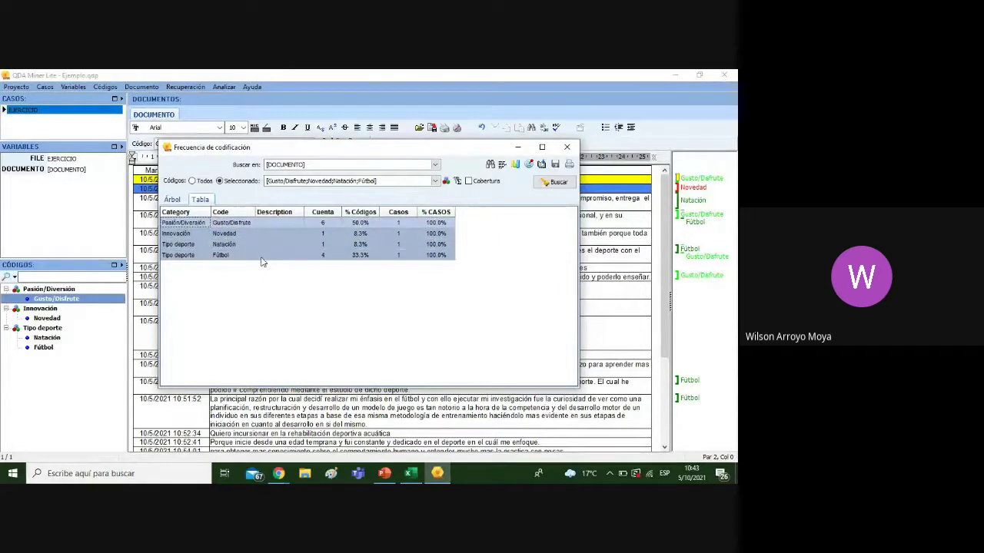
left_click(516, 166)
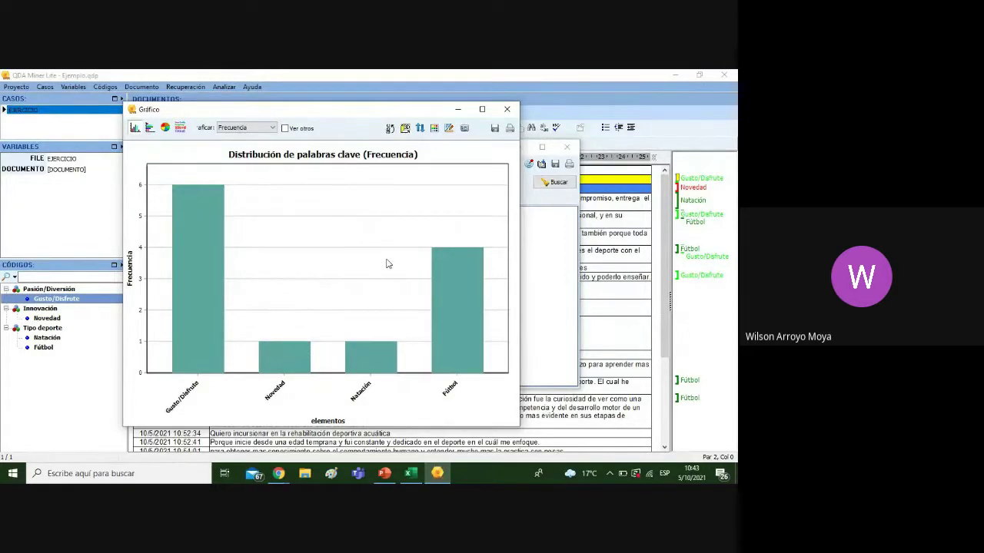
View the code frequency distribution as horizontal bars, a pie chart and a word cloud, and slightly reduce the word cloud's size
left_click(153, 129)
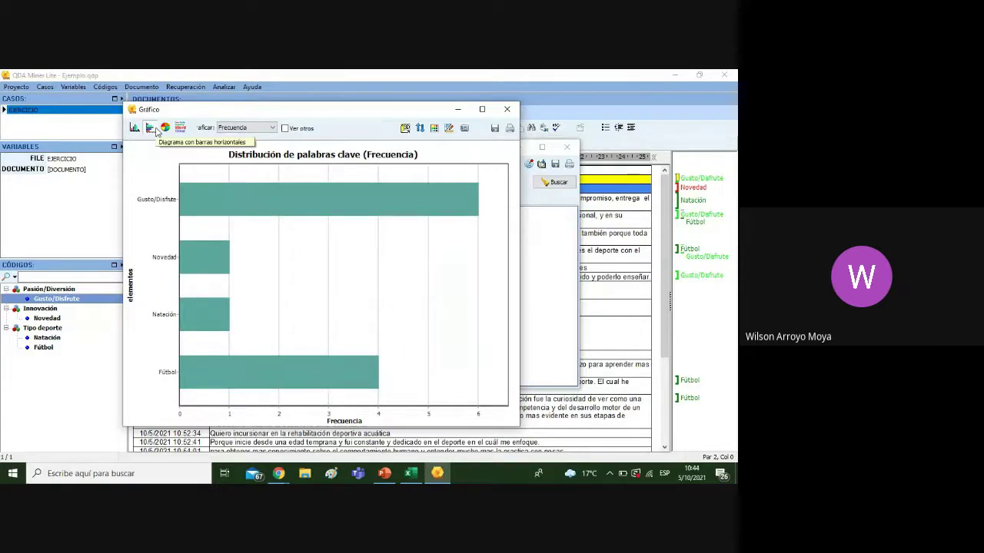
left_click(165, 128)
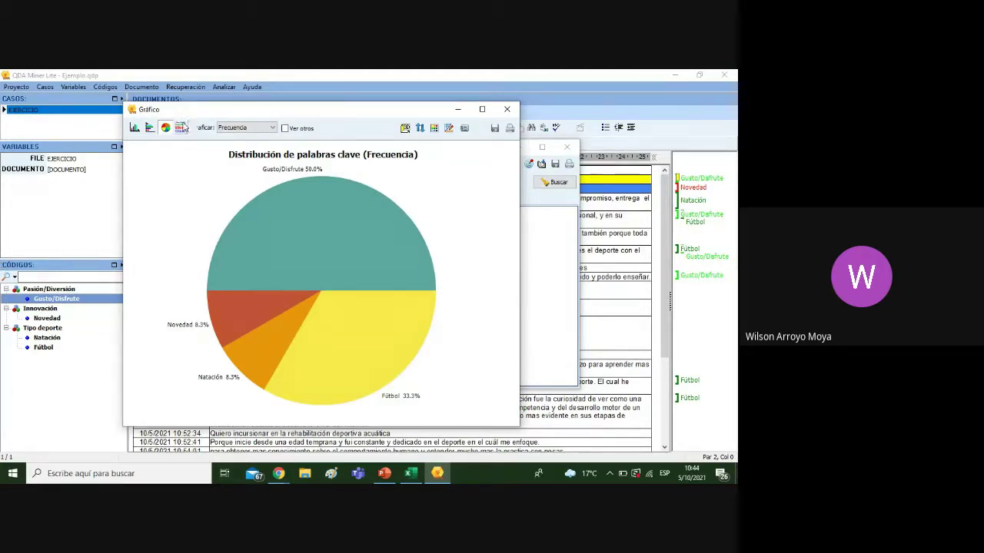
left_click(180, 128)
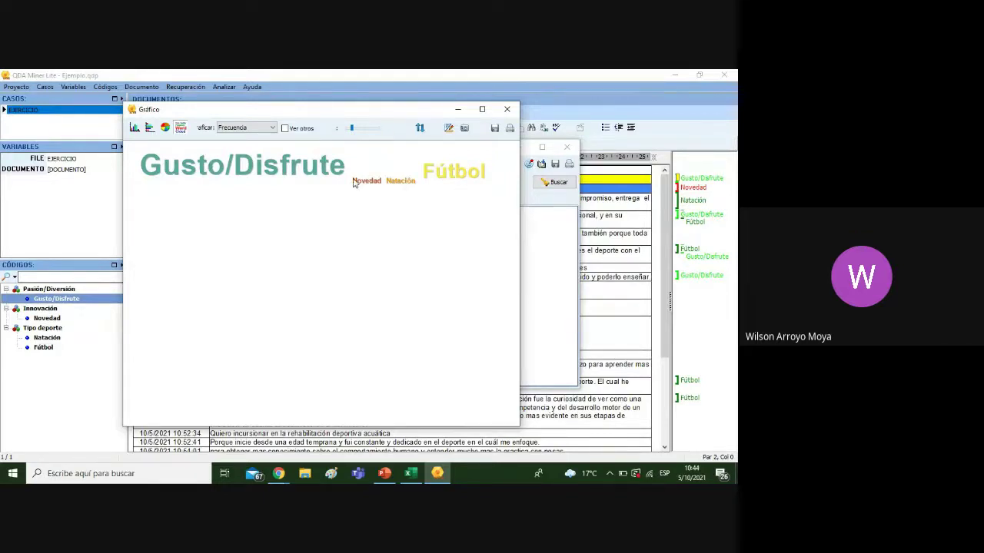
mouse_move(352, 129)
left_mouse_down()
mouse_move(364, 129)
mouse_move(352, 129)
left_mouse_up()
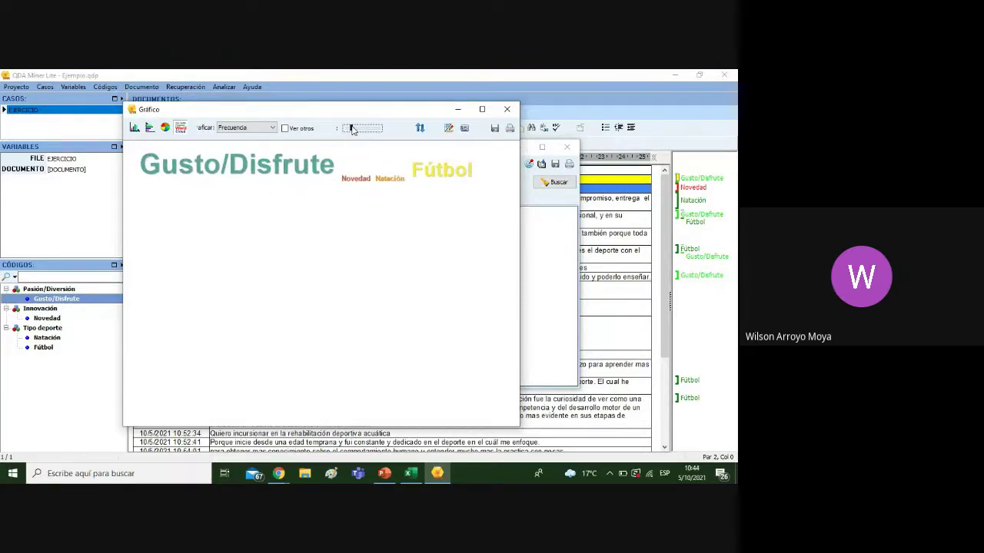
left_click(273, 129)
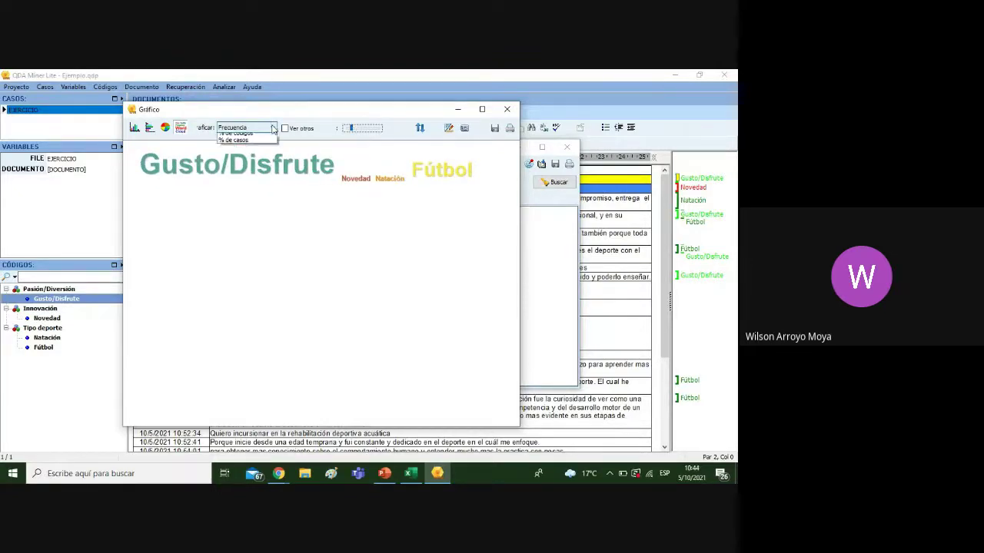
left_click(305, 219)
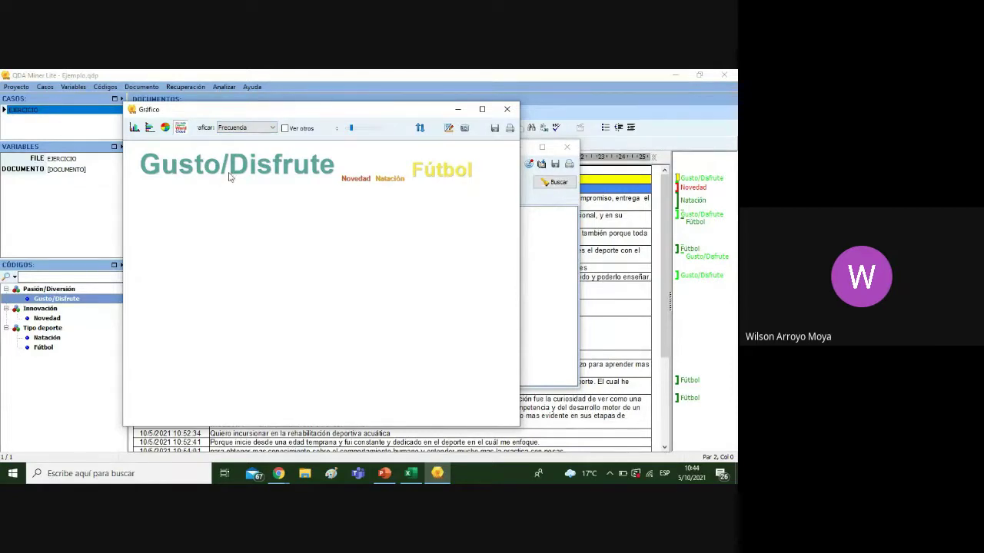
Compare the pie chart by No de Casos and by Frecuencia, and close the chart after returning to vertical bars
left_click(165, 127)
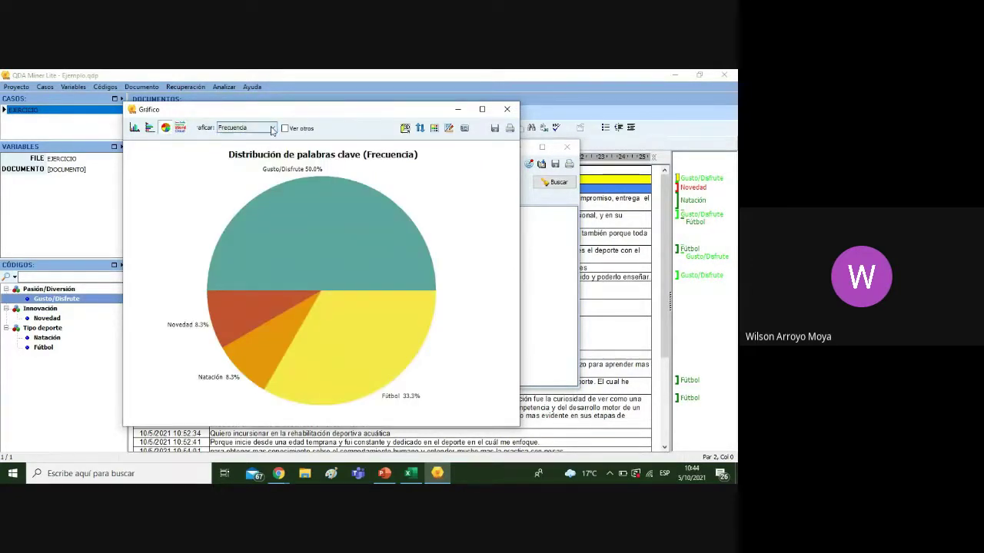
left_click(272, 128)
left_click(265, 147)
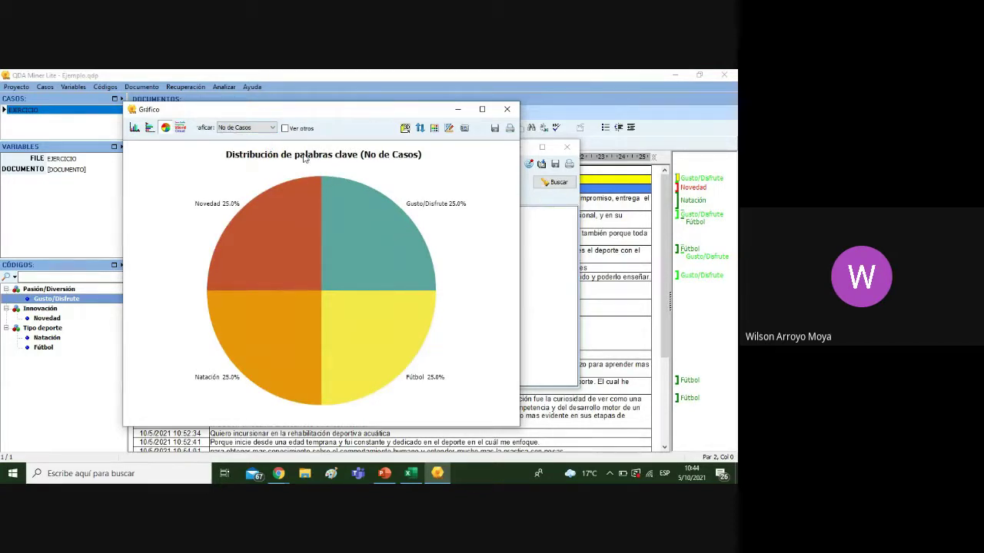
left_click(270, 128)
left_click(246, 138)
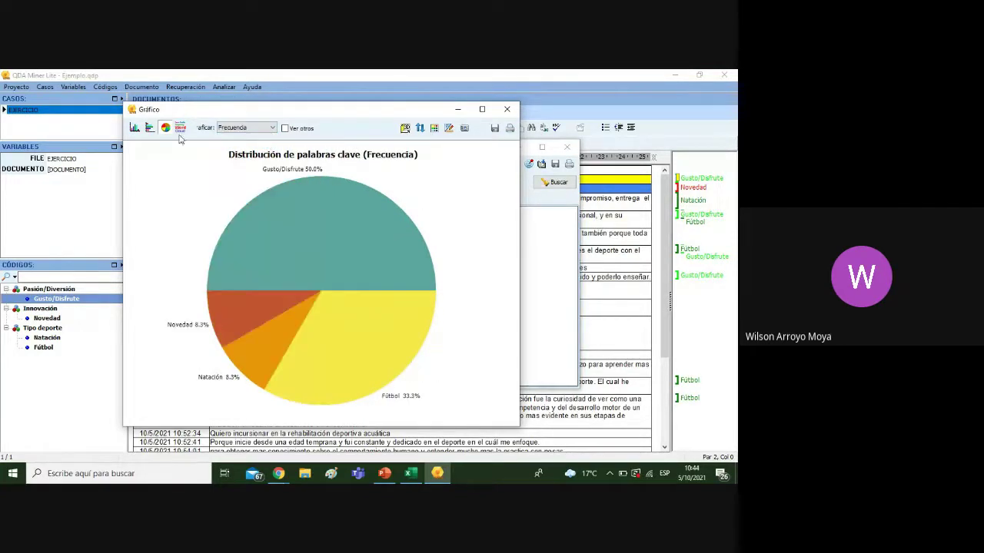
left_click(149, 127)
left_click(134, 127)
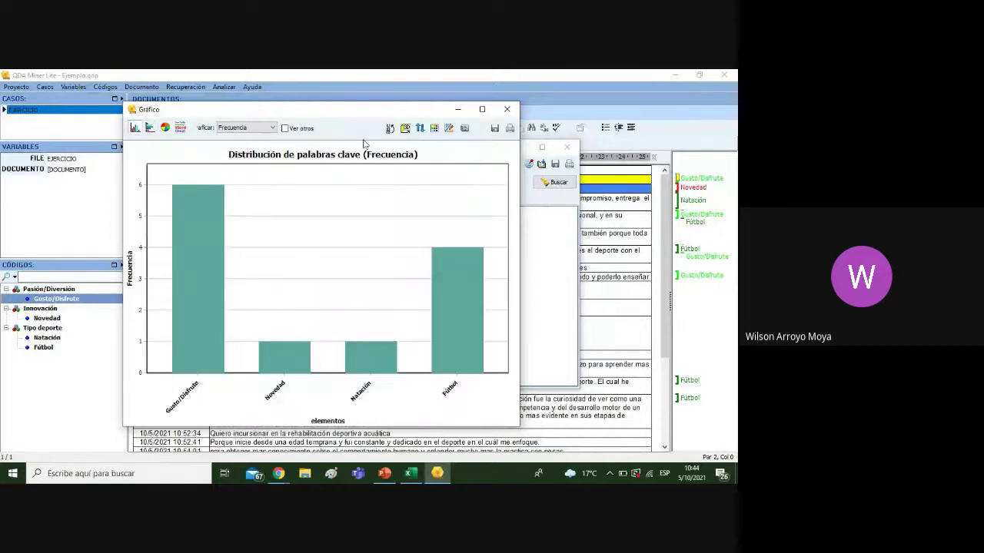
left_click(507, 109)
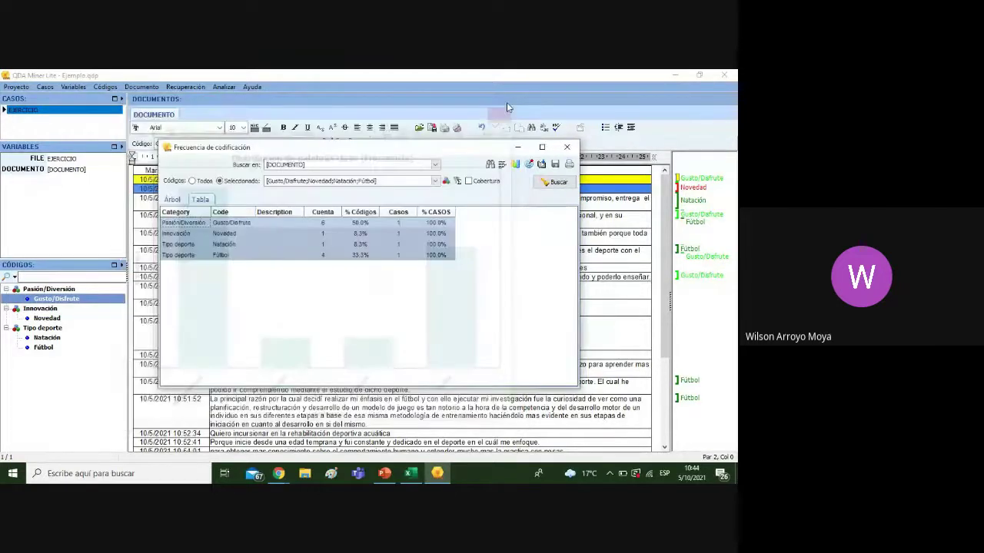
Try to map the selected codes and close the coding frequency analysis
left_click(531, 166)
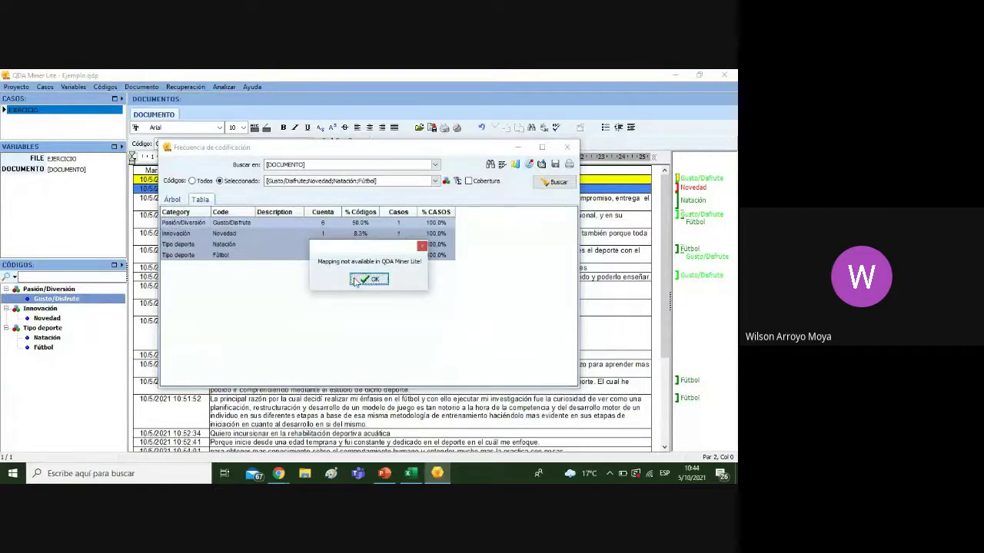
left_click(367, 280)
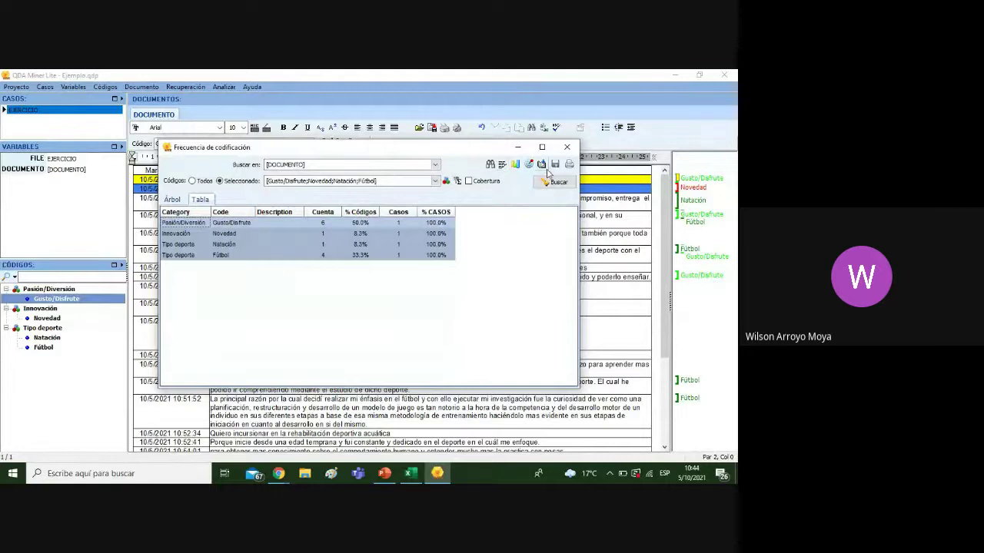
left_click(566, 147)
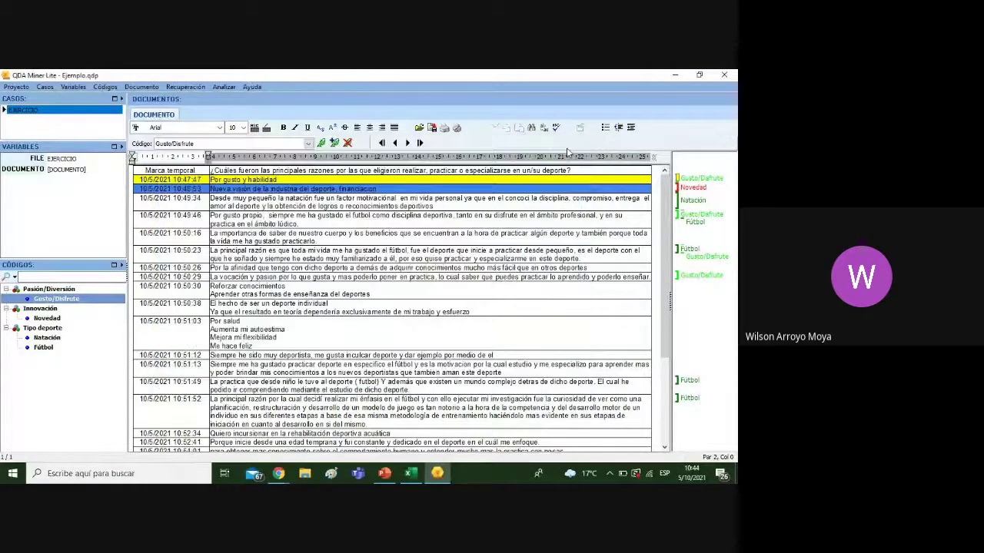
Retrieve the coded segments in DOCUMENTO for the codes Gusto/Disfrute, Novedad, Natación and Fútbol
left_click(189, 87)
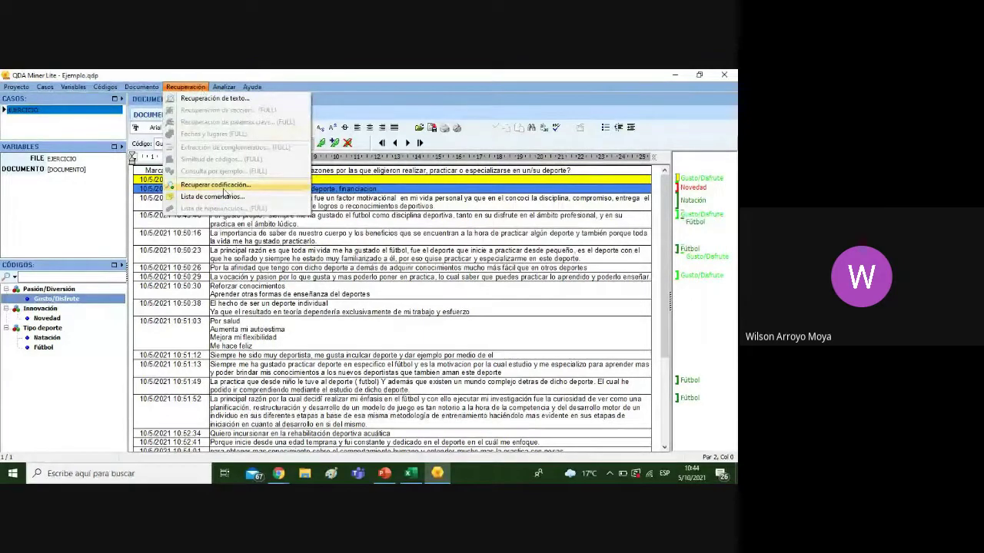
left_click(215, 185)
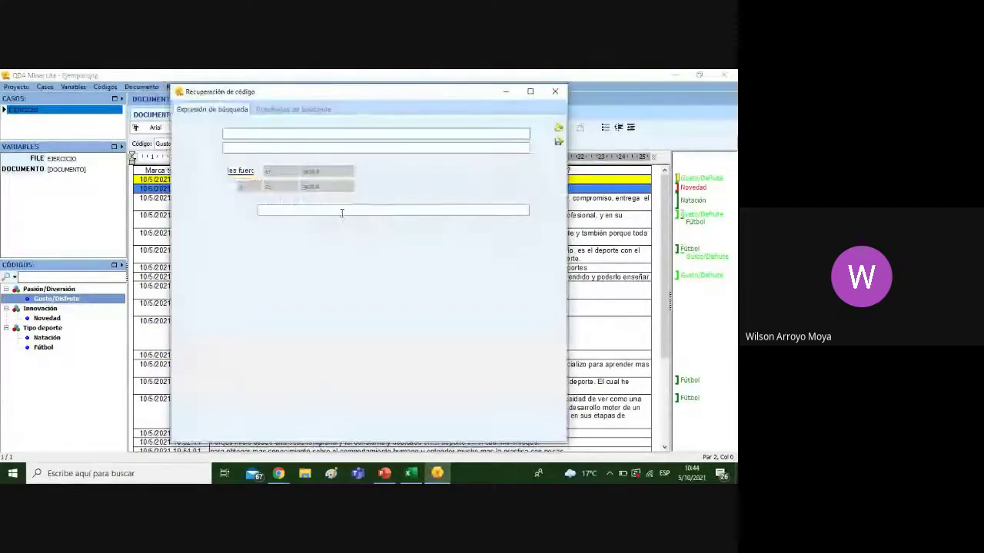
left_click(349, 147)
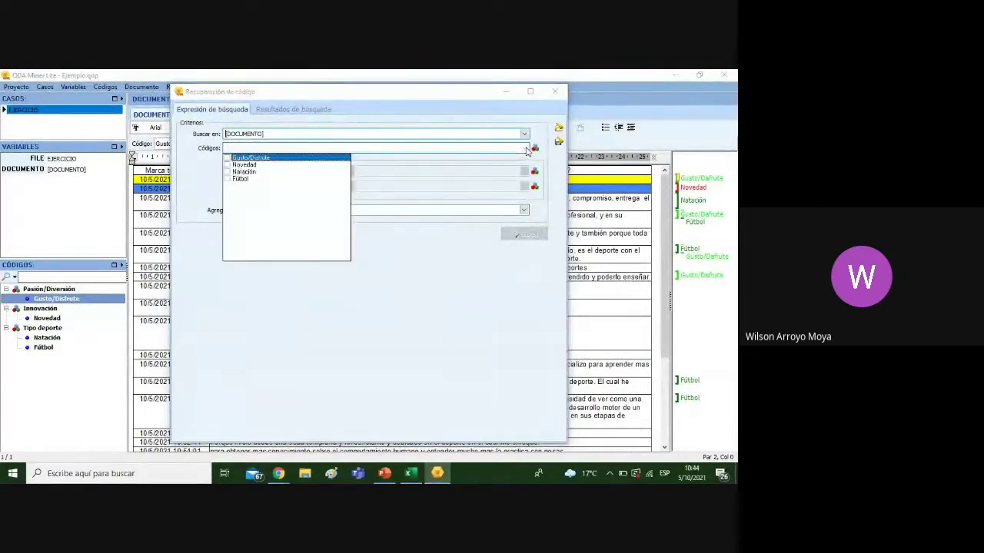
left_click(227, 158)
left_click(227, 164)
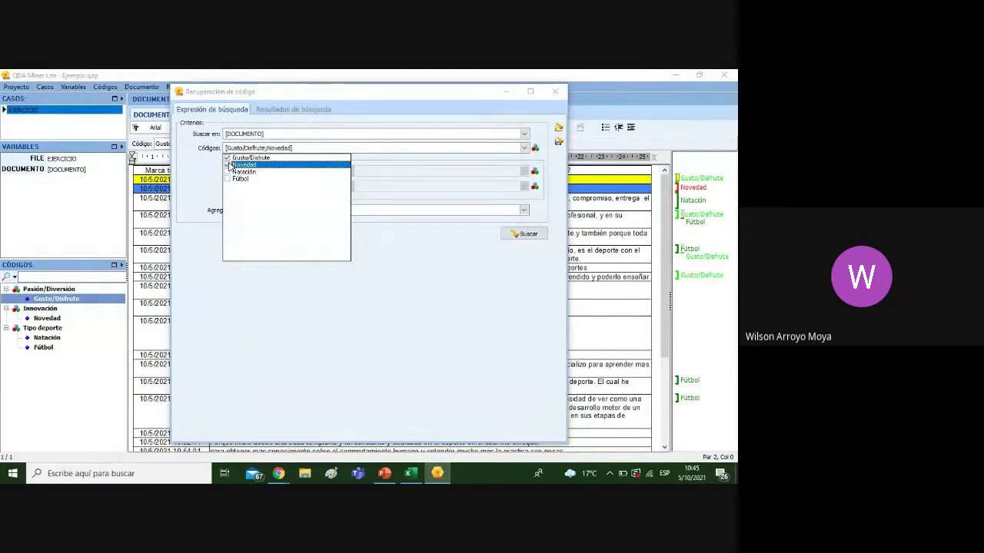
left_click(227, 172)
left_click(404, 285)
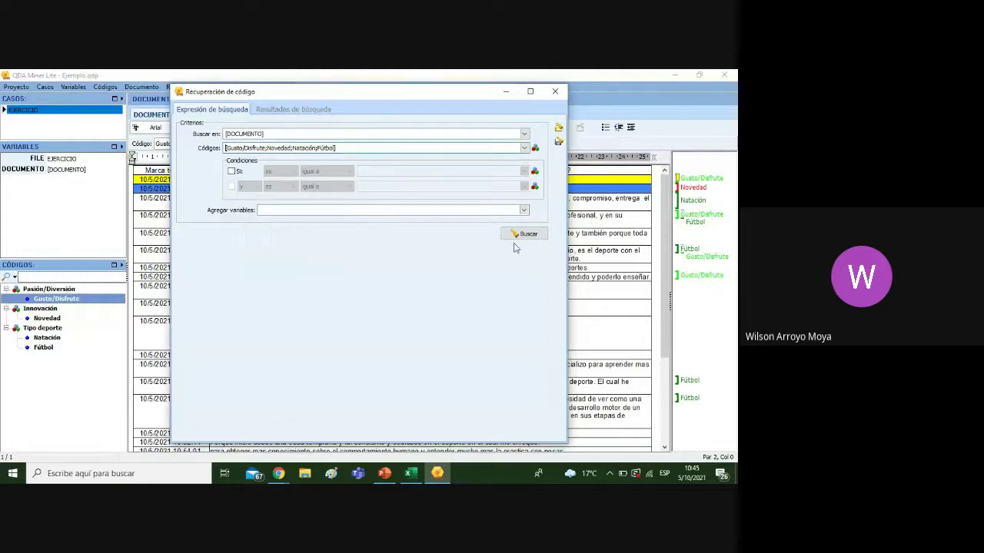
left_click(528, 240)
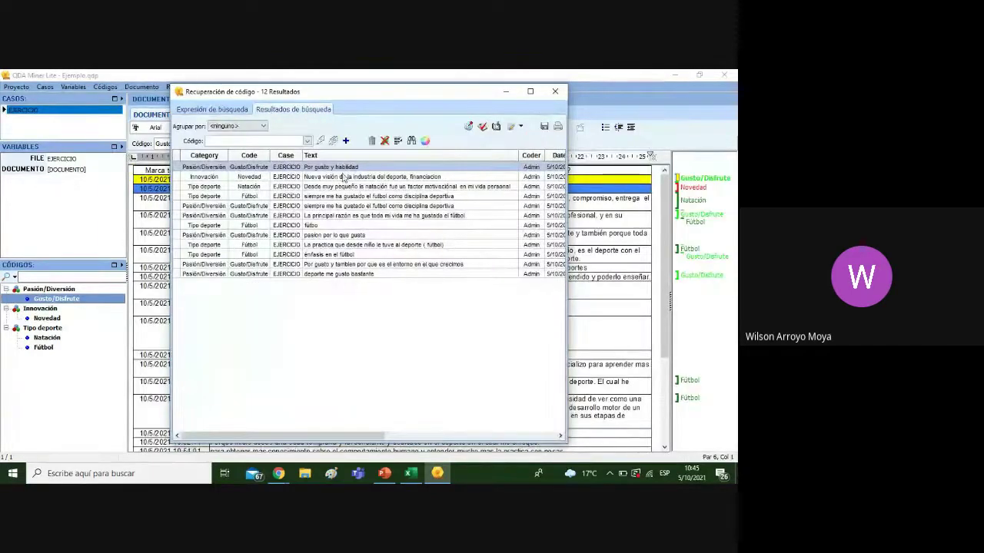
Review all columns of the retrieved segments and group the results by Categoría
left_click_drag(302, 438, 461, 418)
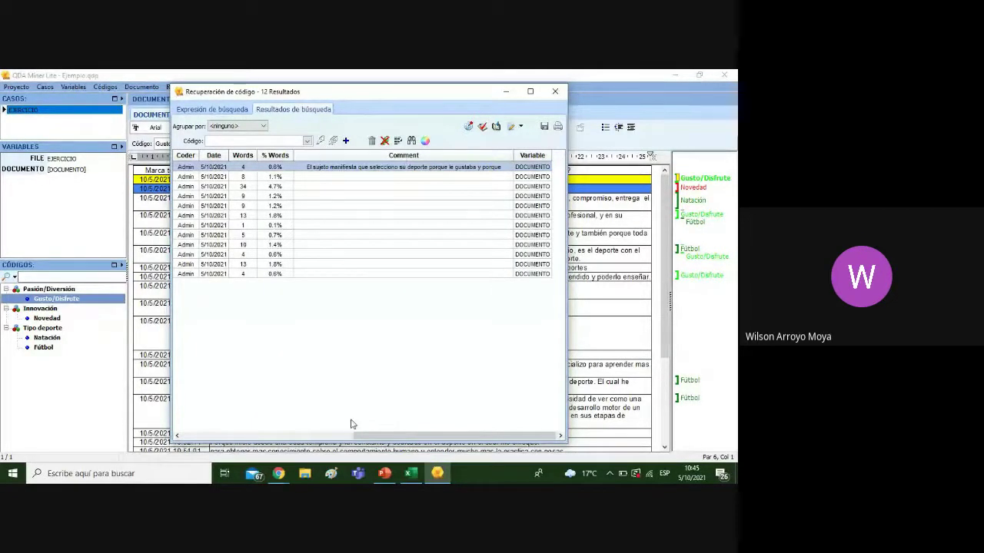
left_click_drag(352, 432, 165, 427)
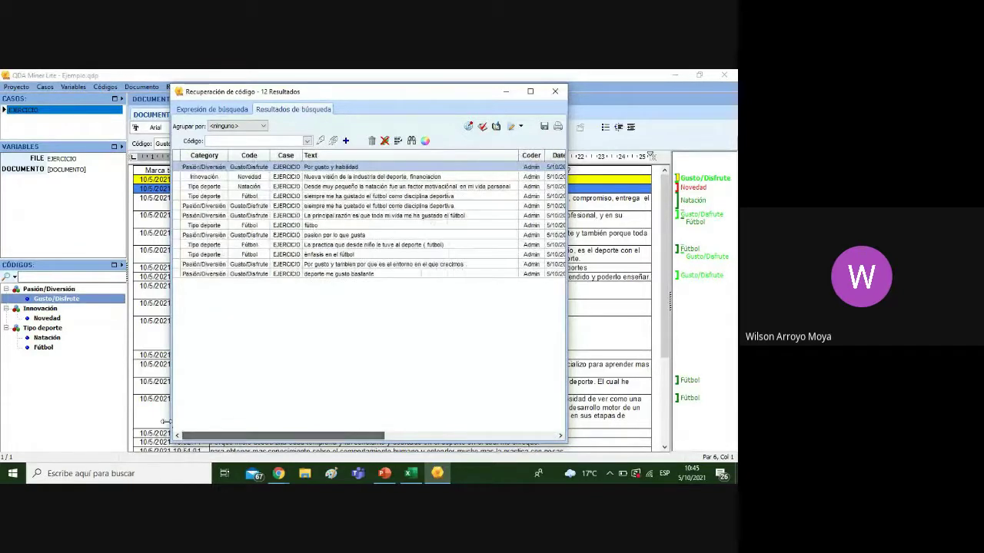
left_click(264, 126)
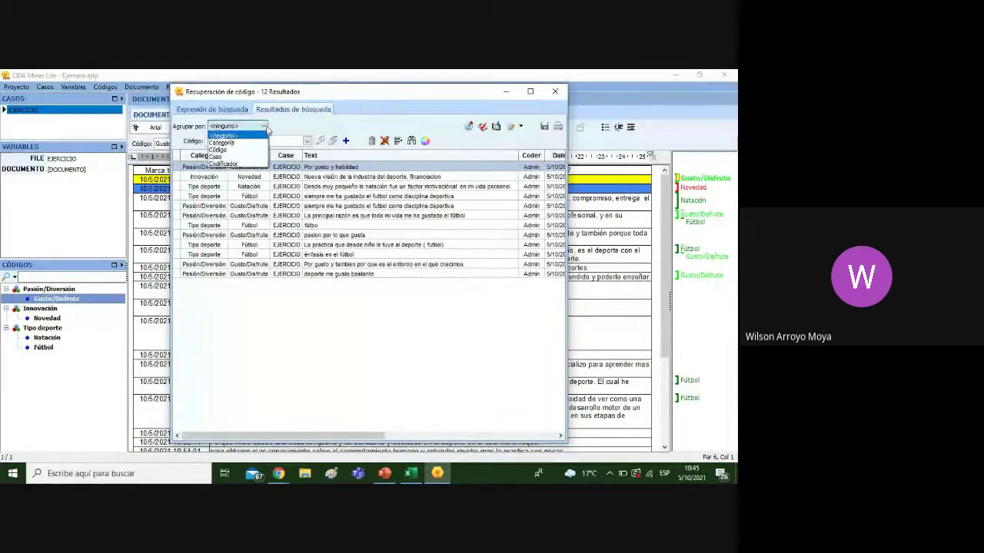
left_click(260, 145)
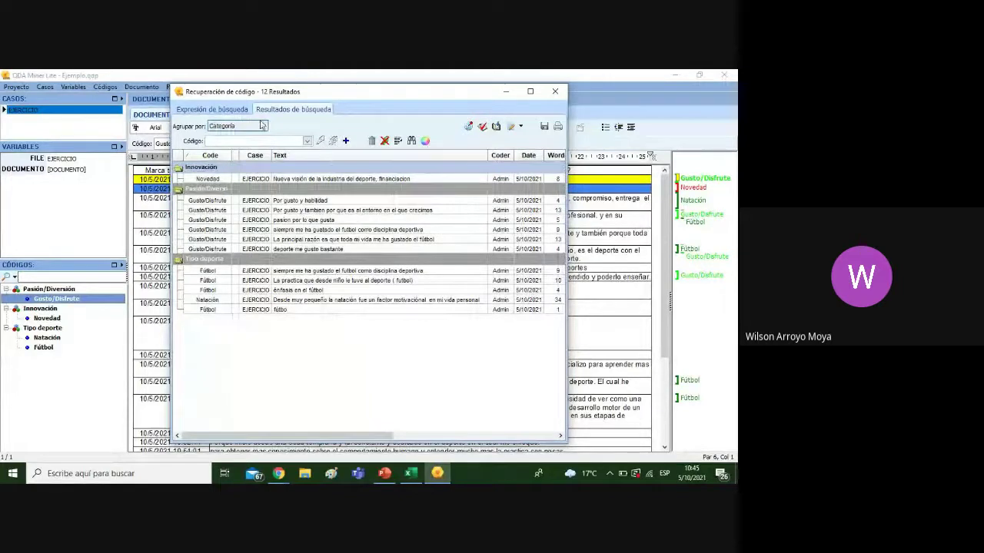
Regroup the retrieved segments by Caso for comparison and restore the grouping by Categoría
left_click(261, 127)
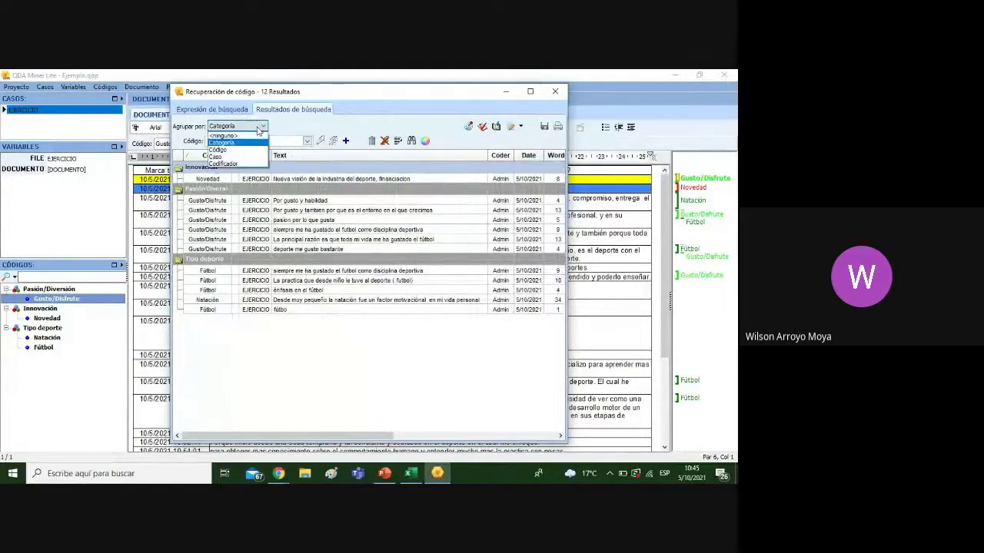
left_click(231, 163)
left_click(252, 126)
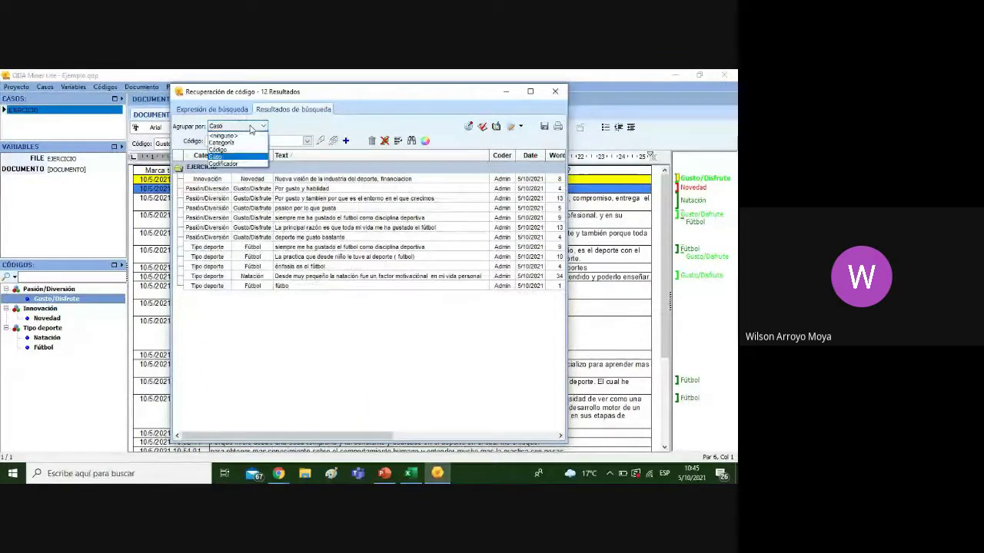
left_click(248, 146)
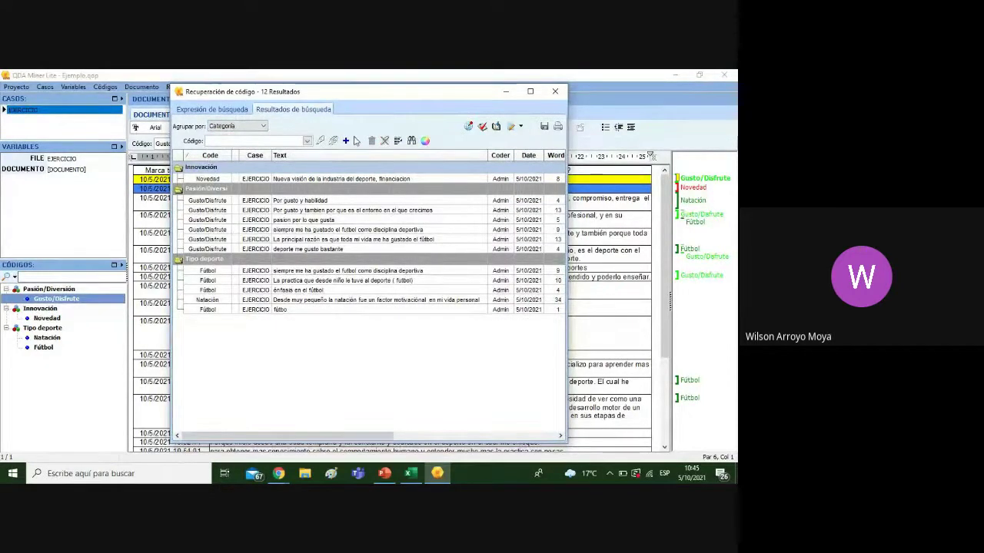
Generate a text report of the retrieved coded segments, review it, and close the report and the code retrieval results
left_click(516, 128)
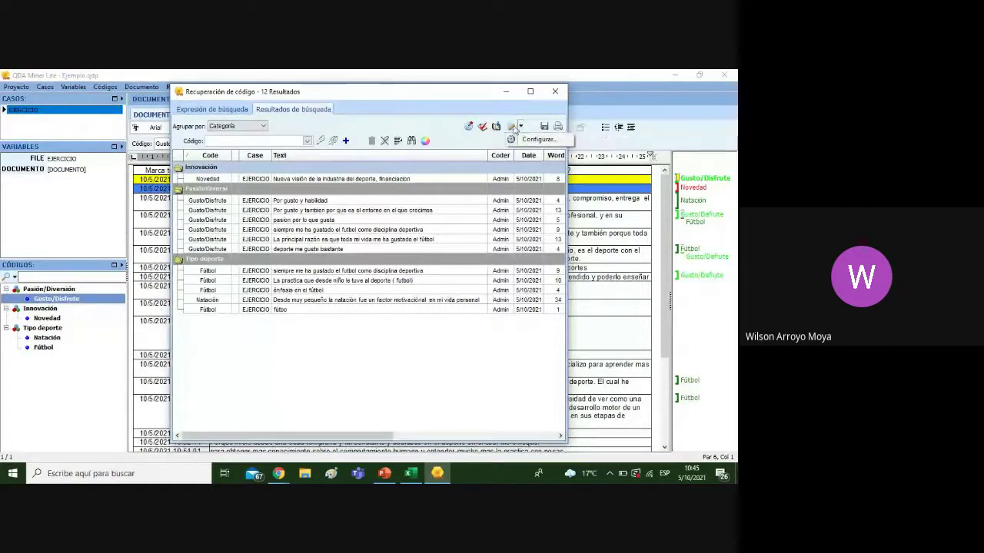
left_click(516, 129)
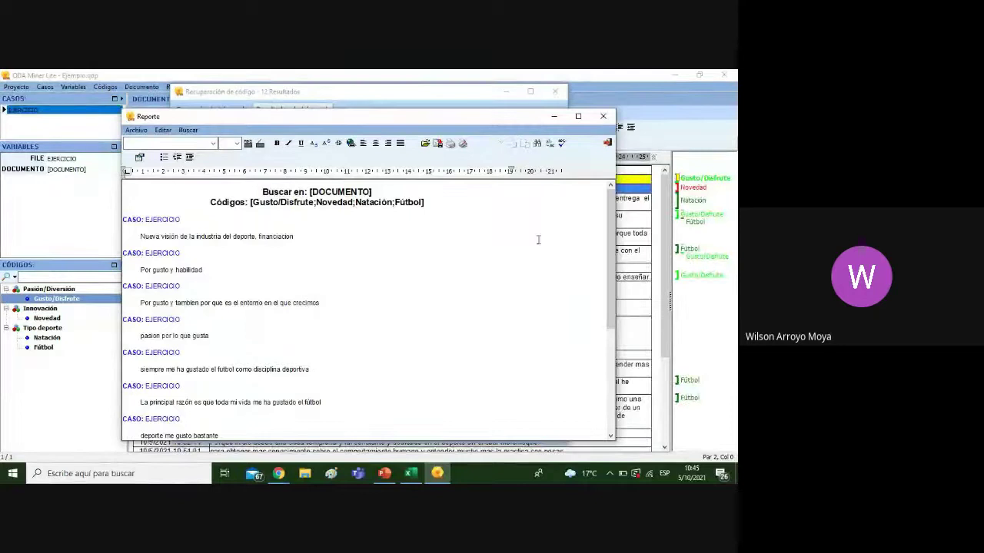
left_click_drag(615, 221, 620, 167)
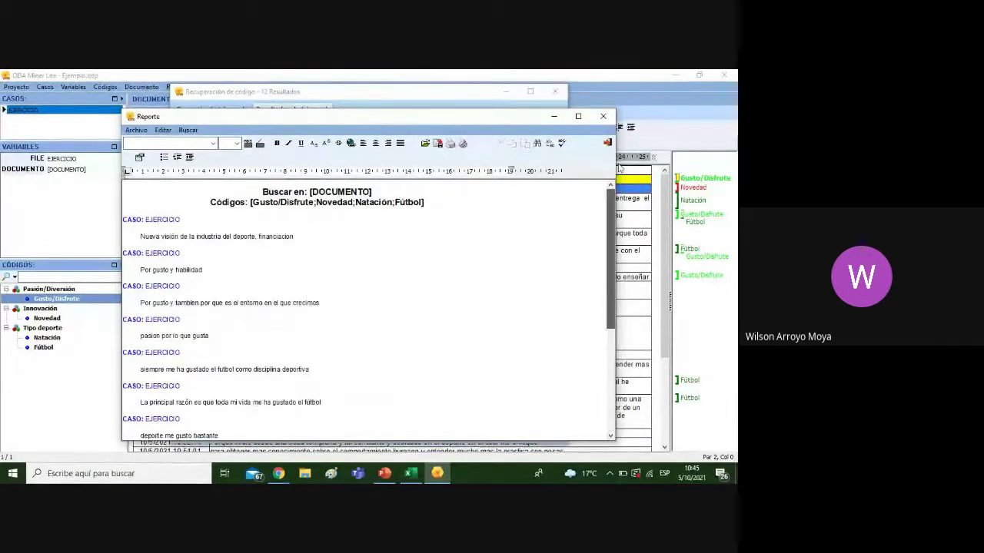
left_click(603, 116)
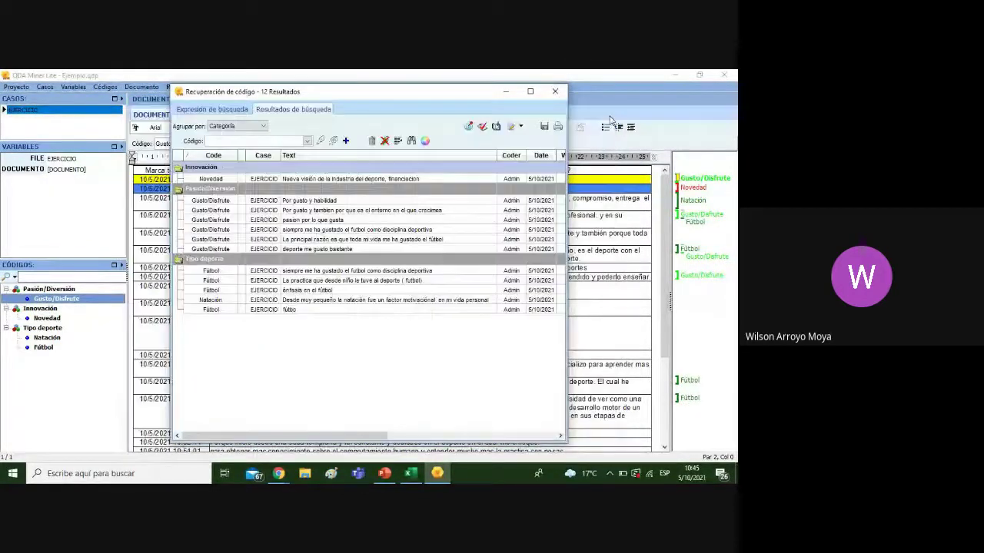
left_click(555, 91)
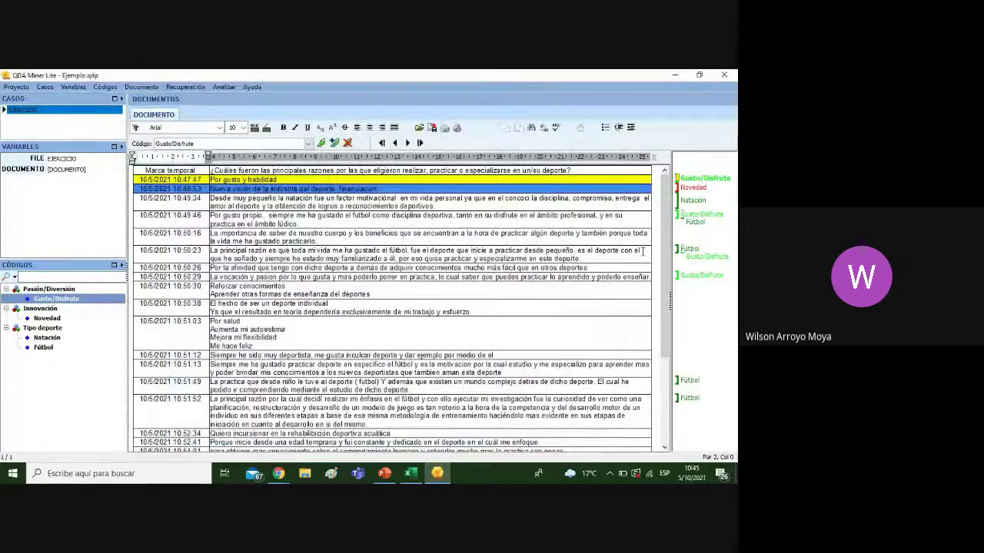
left_click_drag(667, 231, 669, 194)
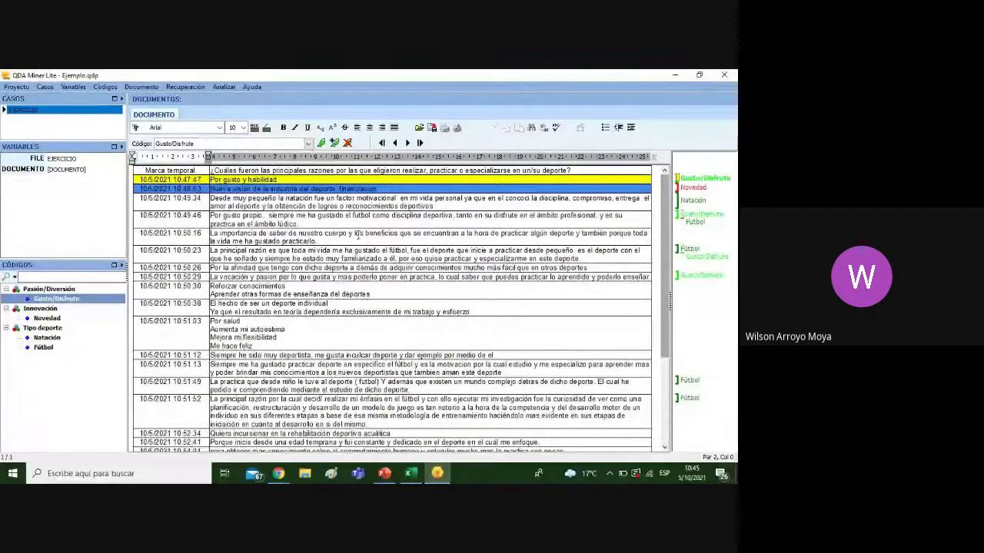
Save the changes to Ejemplo.qdp and reopen the Ejemplo project from the BIO-BANDING IN SPORTS folder
left_click(16, 86)
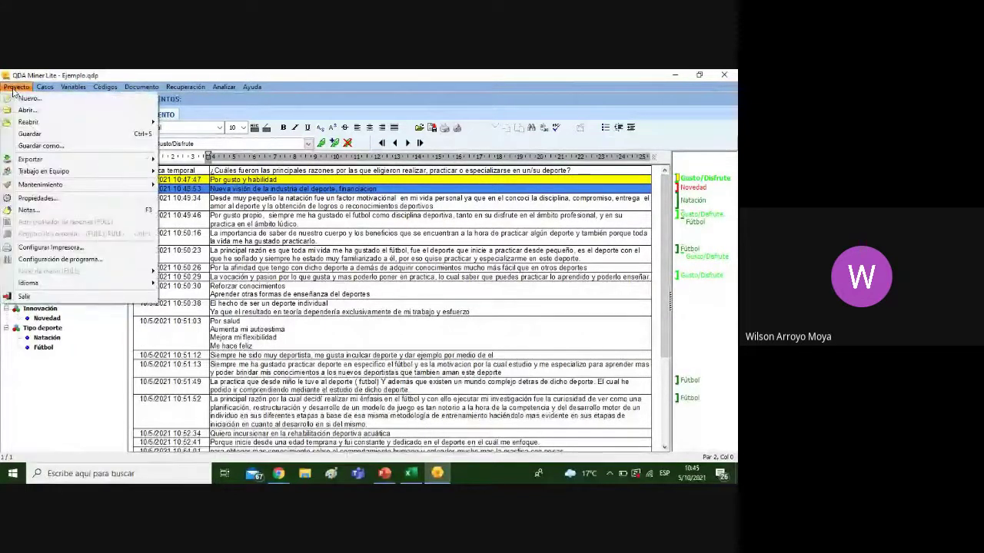
left_click(26, 111)
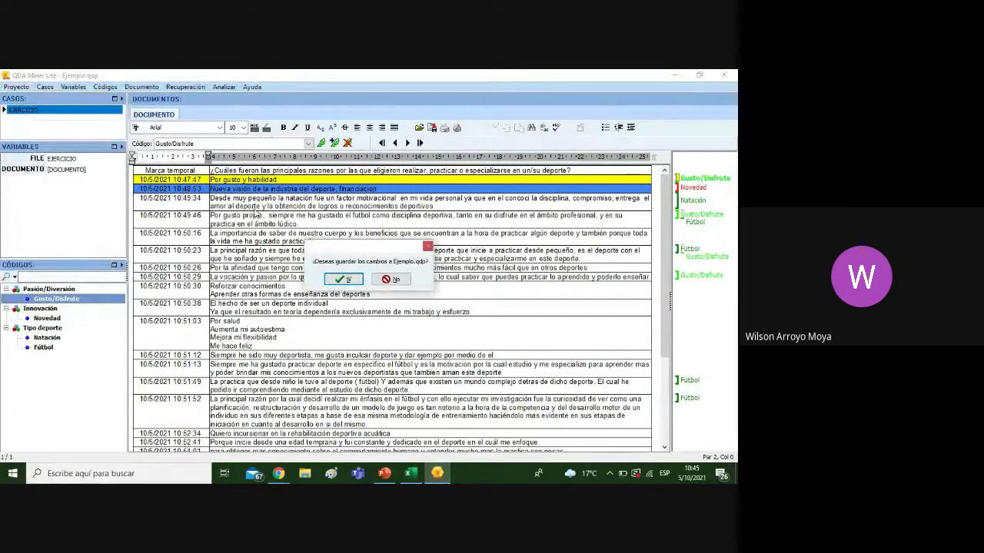
left_click(346, 279)
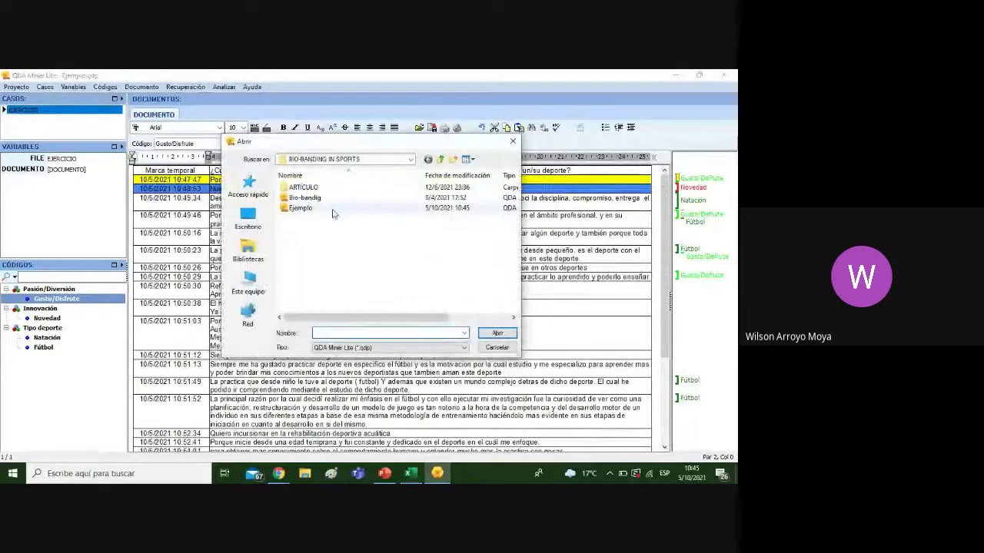
double_click(333, 206)
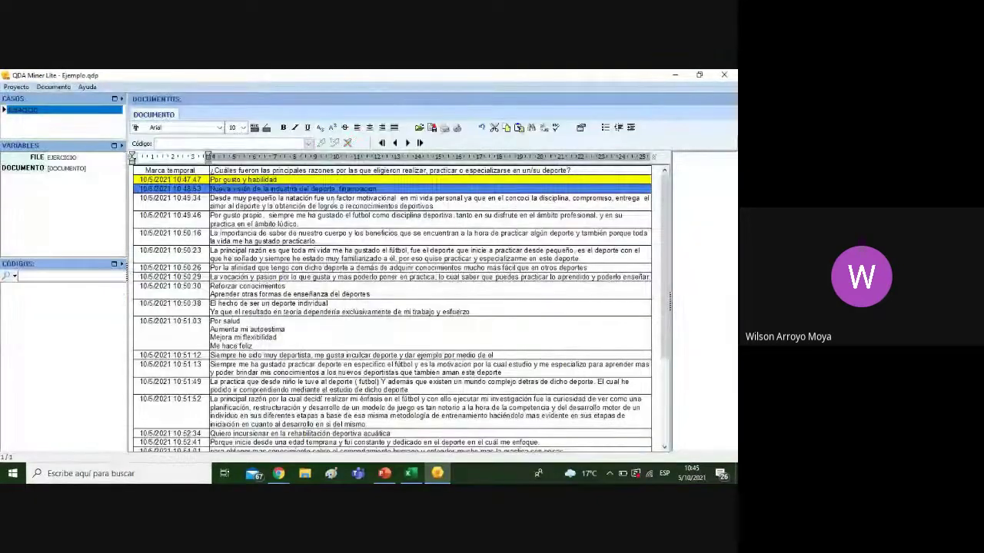
Open the Bio-banding project in place of the Ejemplo project
left_click(27, 89)
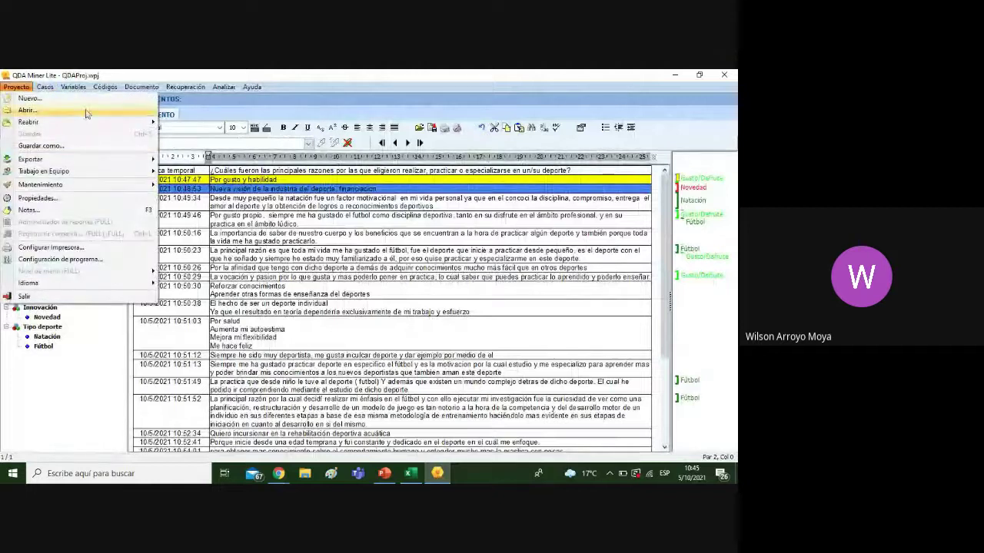
left_click(29, 110)
double_click(298, 205)
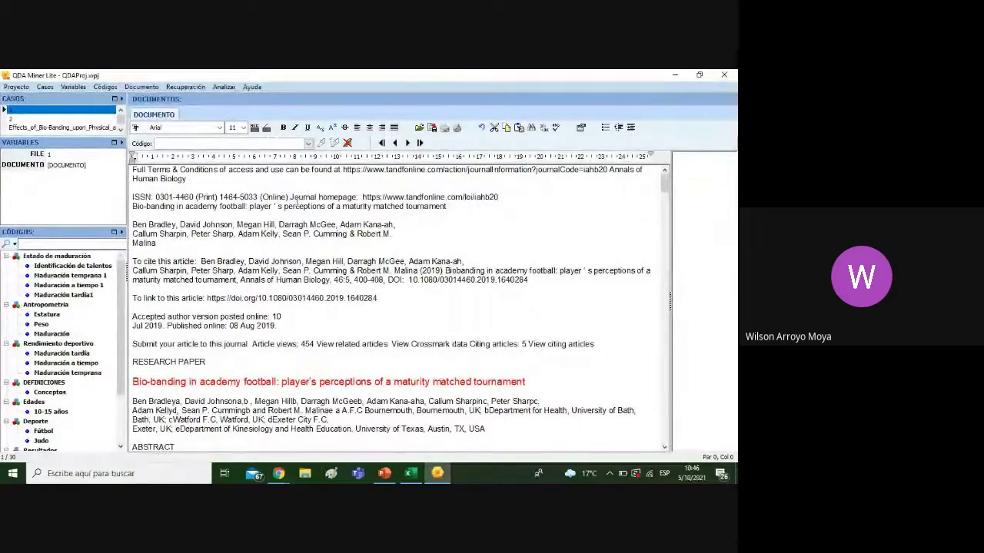
Browse the article documents of the Bio-banding project case by case, through to the last case
left_click(93, 119)
left_click(93, 128)
left_click(121, 130)
left_click(121, 131)
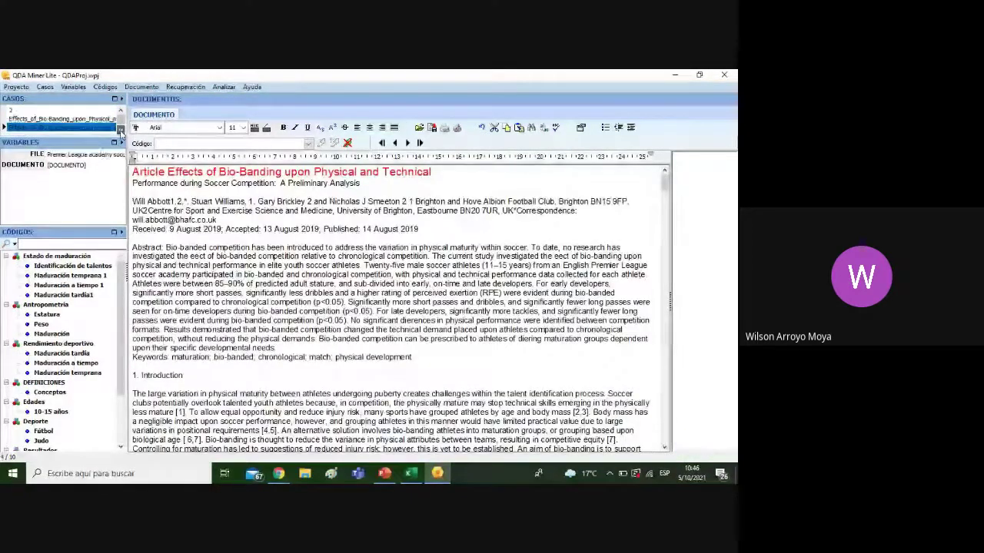
left_click(121, 131)
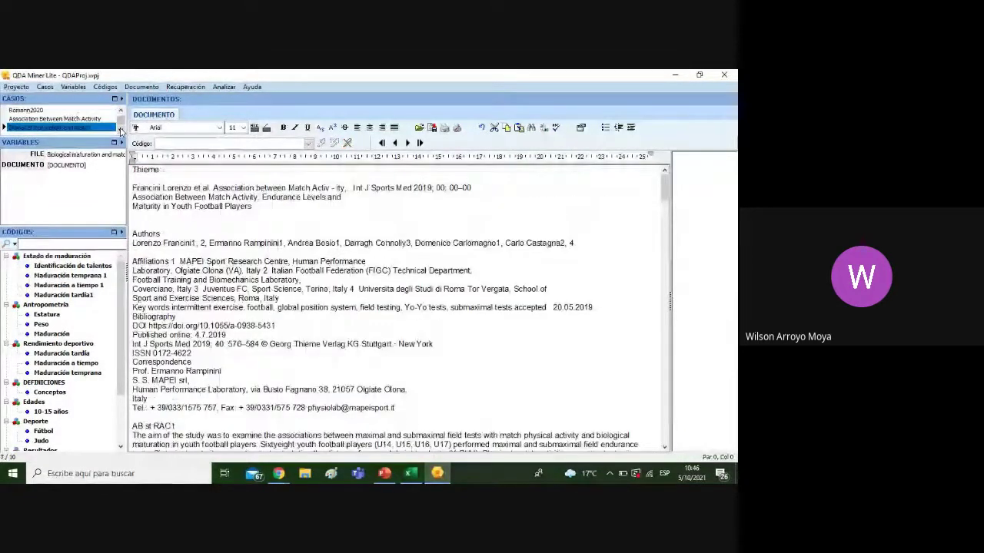
left_click(120, 130)
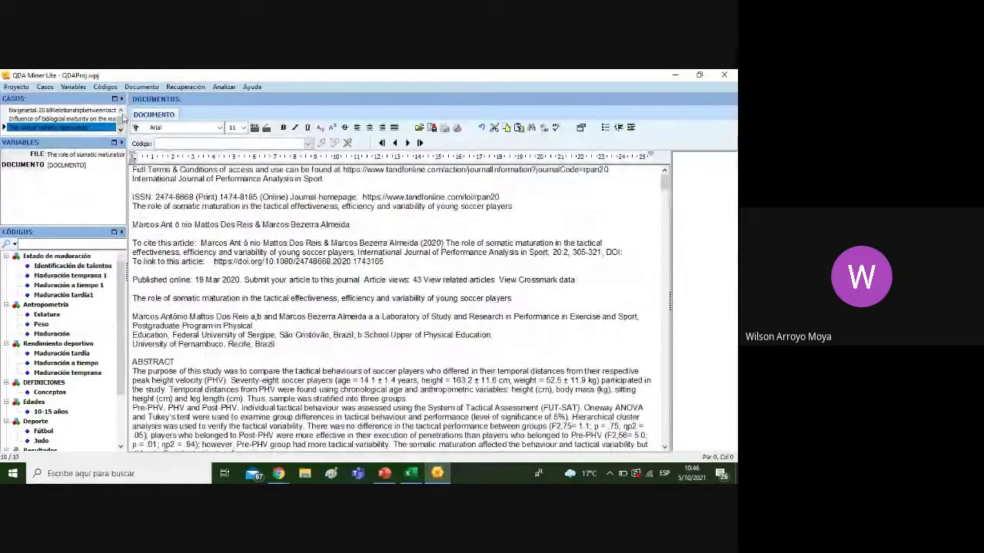
Go to case 1 and collapse every category in the code tree, from Estado de maduración to Futuras investigaciones
left_click(120, 110)
left_click(121, 111)
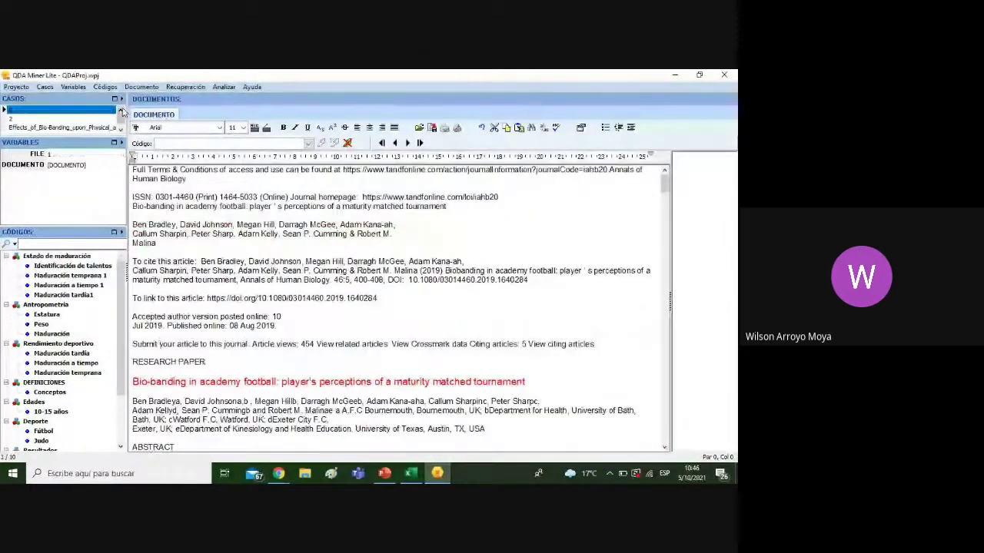
left_click(7, 257)
left_click(6, 266)
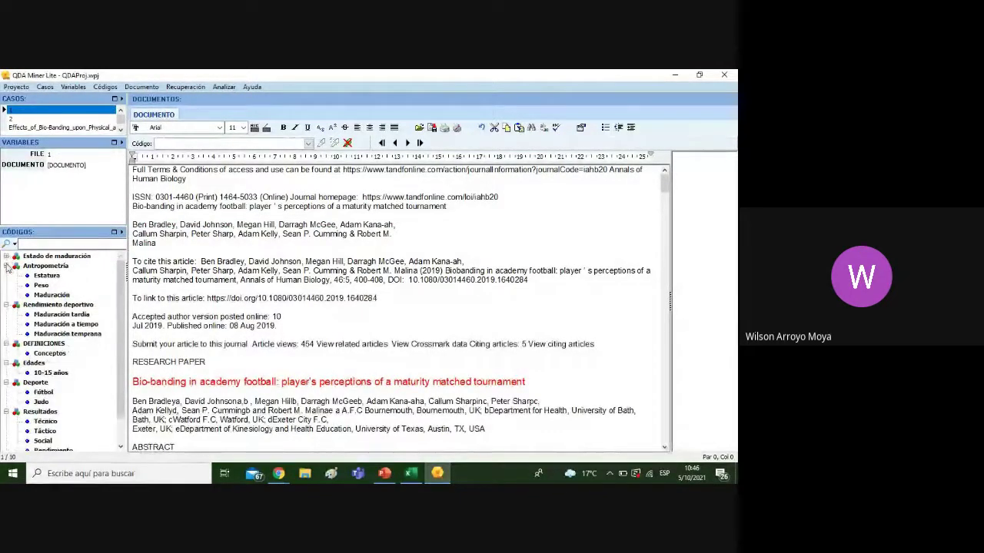
left_click(7, 276)
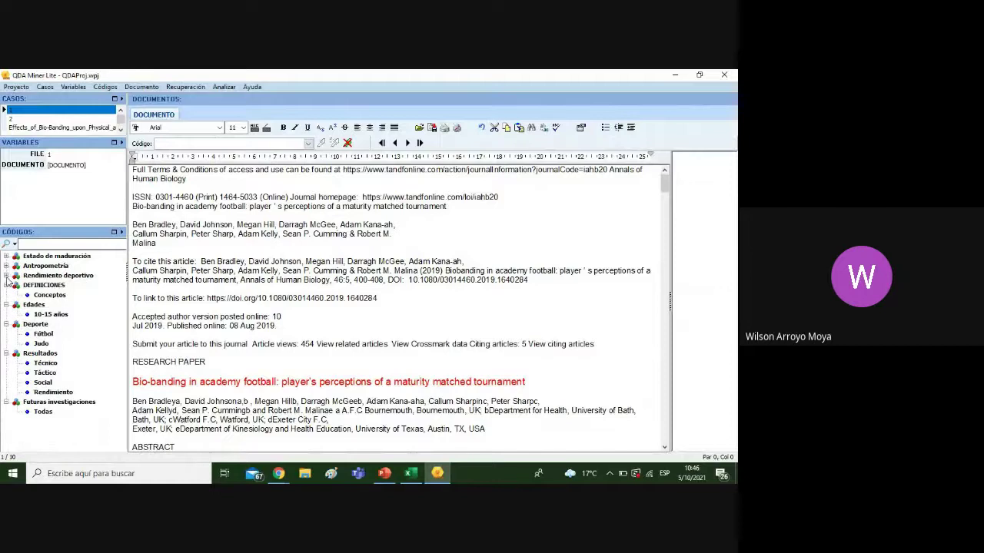
left_click(7, 285)
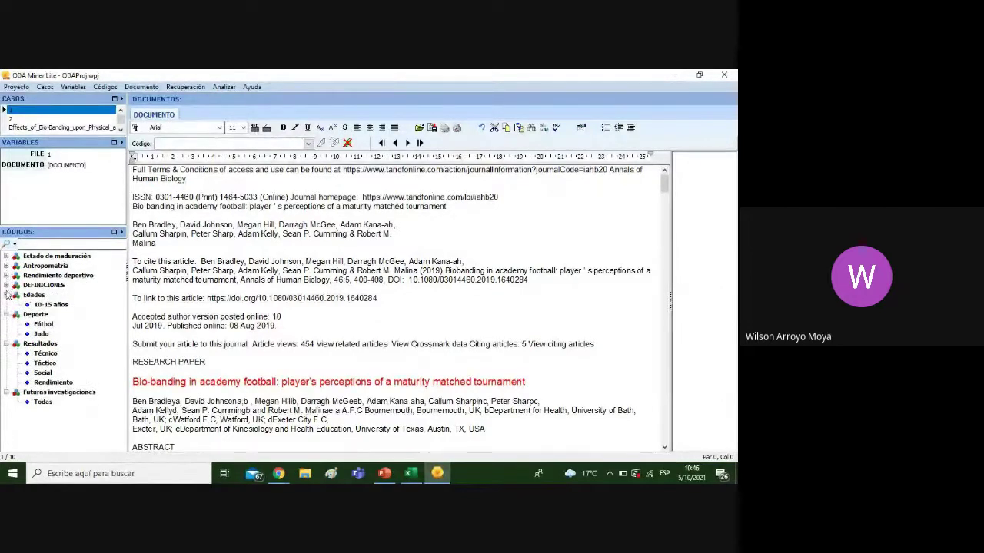
left_click(7, 295)
left_click(7, 305)
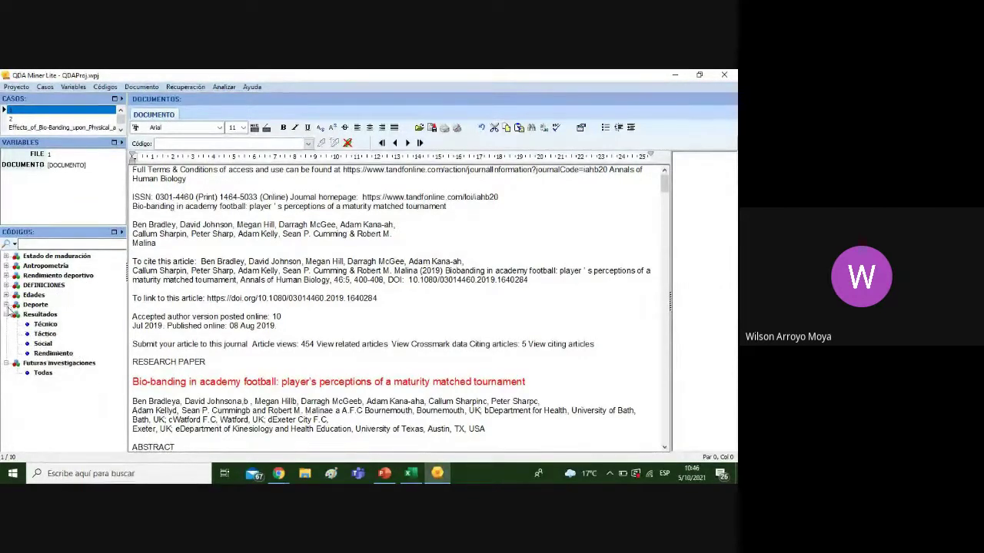
left_click(7, 314)
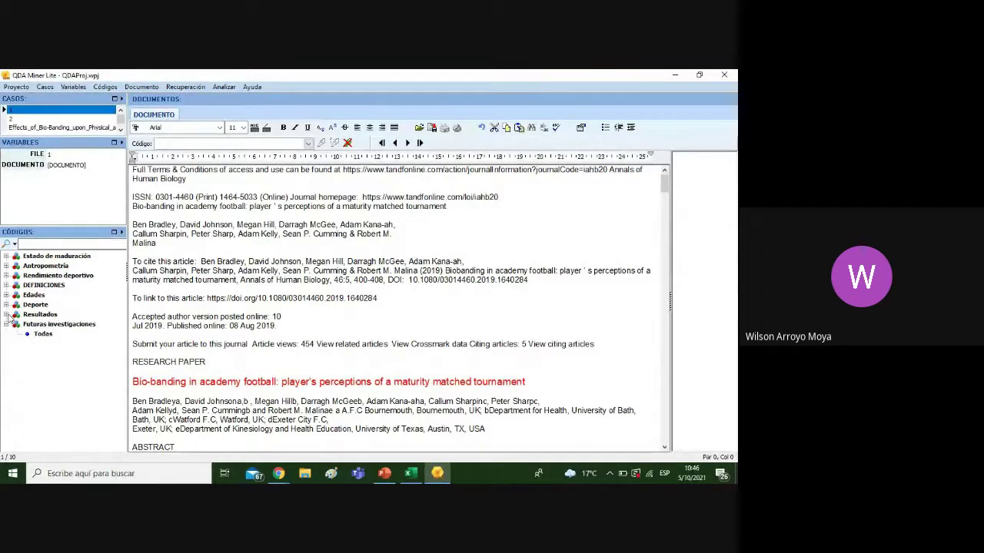
left_click(7, 325)
Look over the coded passages around the introduction of case 1's document
left_click_drag(665, 187, 668, 218)
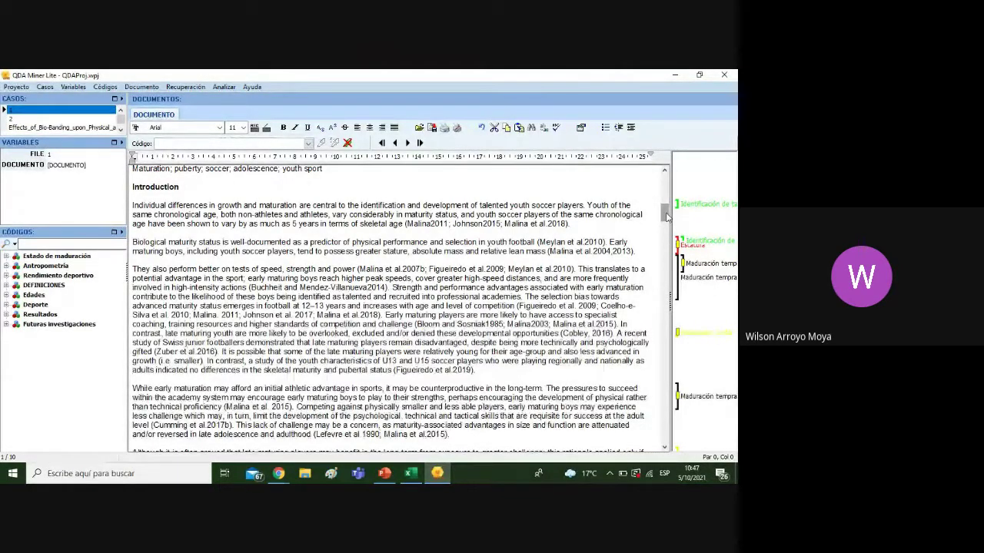
scroll(667, 215, "down", 5)
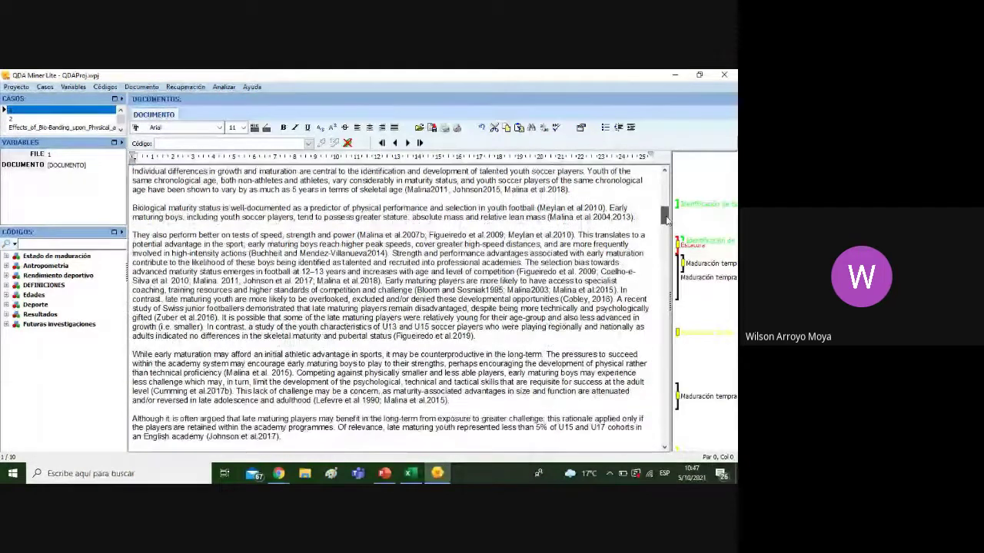
scroll(668, 214, "up", 6)
scroll(669, 214, "up", 3)
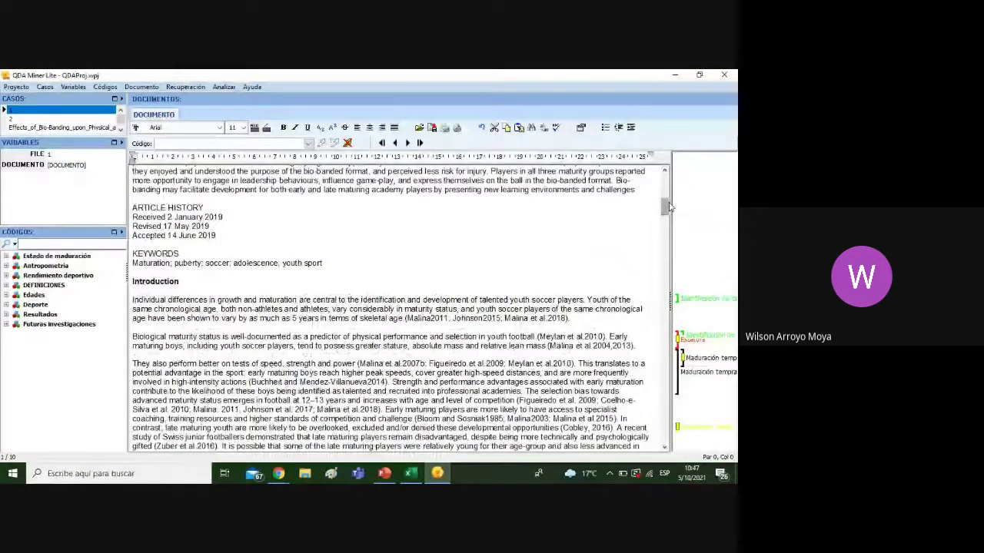
scroll(668, 206, "up", 4)
left_click_drag(666, 200, 666, 220)
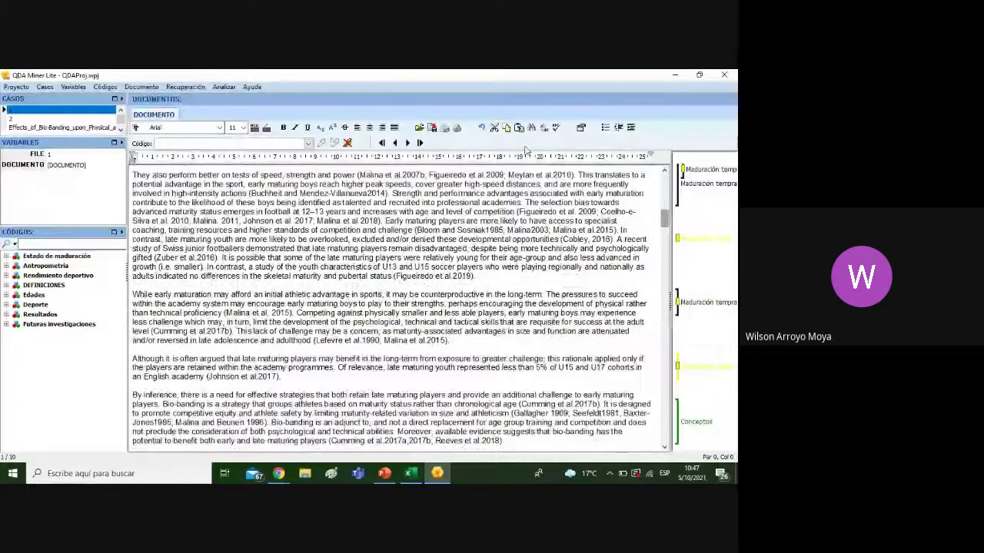
Open the coding frequency analysis for the project's documents
left_click(224, 87)
left_click(231, 99)
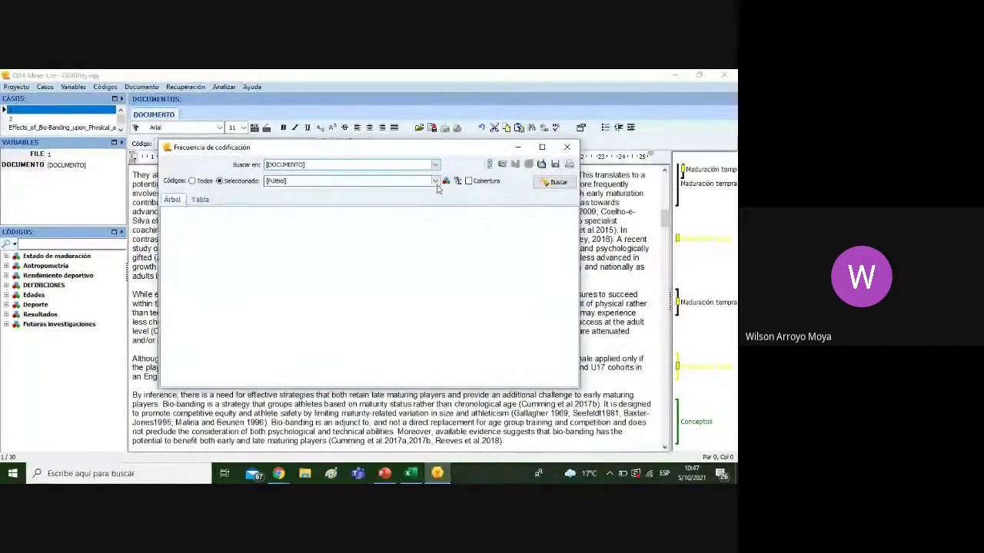
Add Identificación de talentos, Maduración temprana 1, Maduración a tiempo 1, Maduración tardía1 and Estatura to the codes selected for the frequency search
left_click(286, 181)
left_click(268, 191)
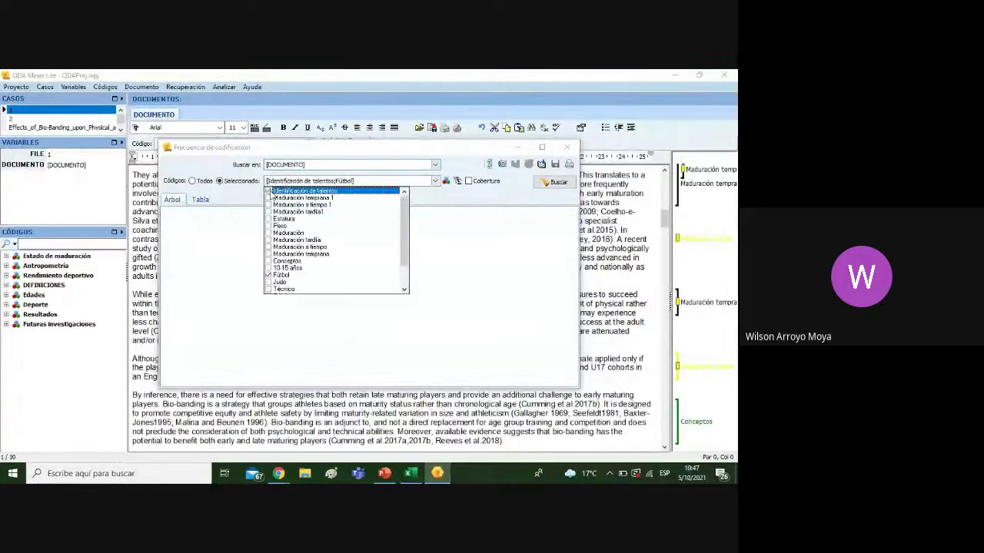
left_click(268, 197)
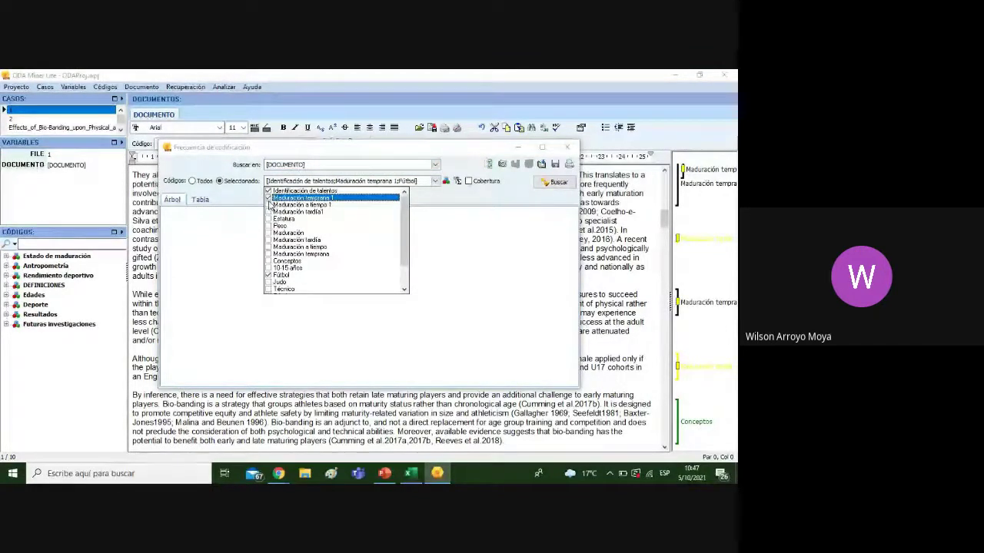
left_click(269, 205)
left_click(269, 213)
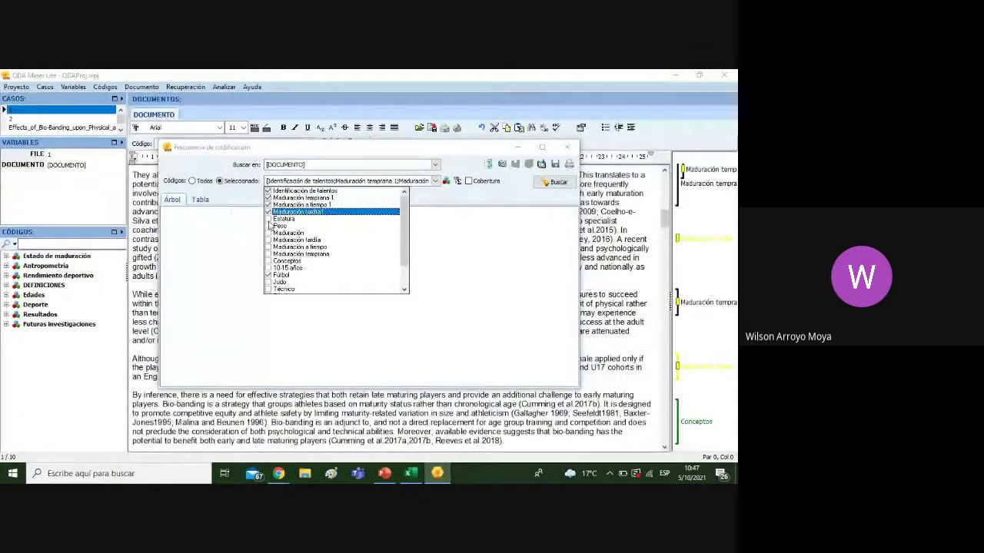
left_click(269, 219)
Run the frequency search on all codes and show the results as a table in a maximized window
left_click(192, 184)
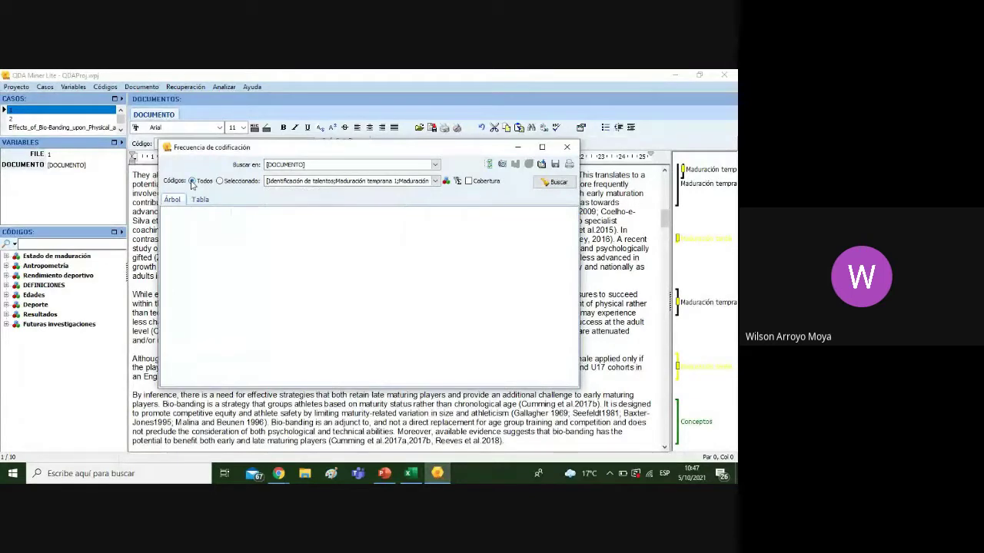
left_click(556, 187)
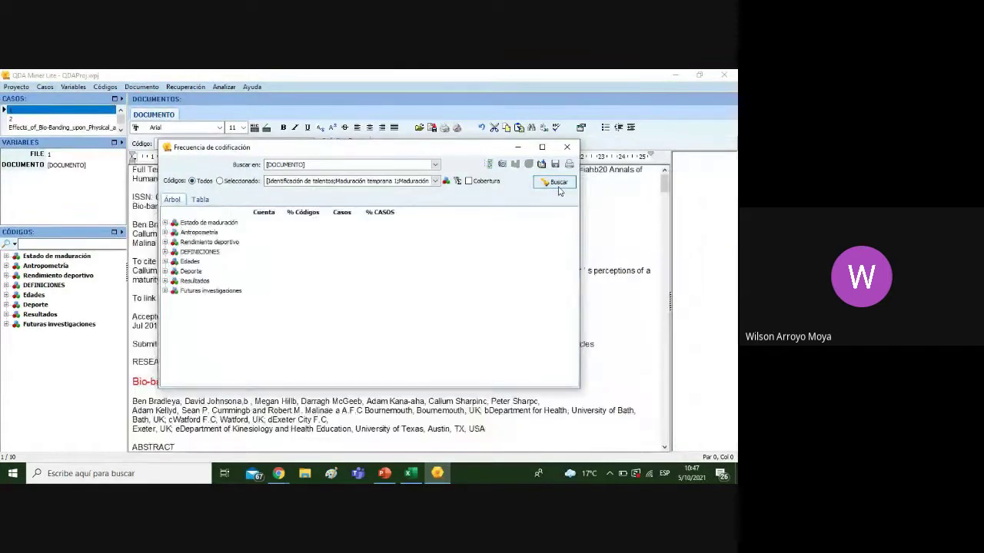
left_click(210, 199)
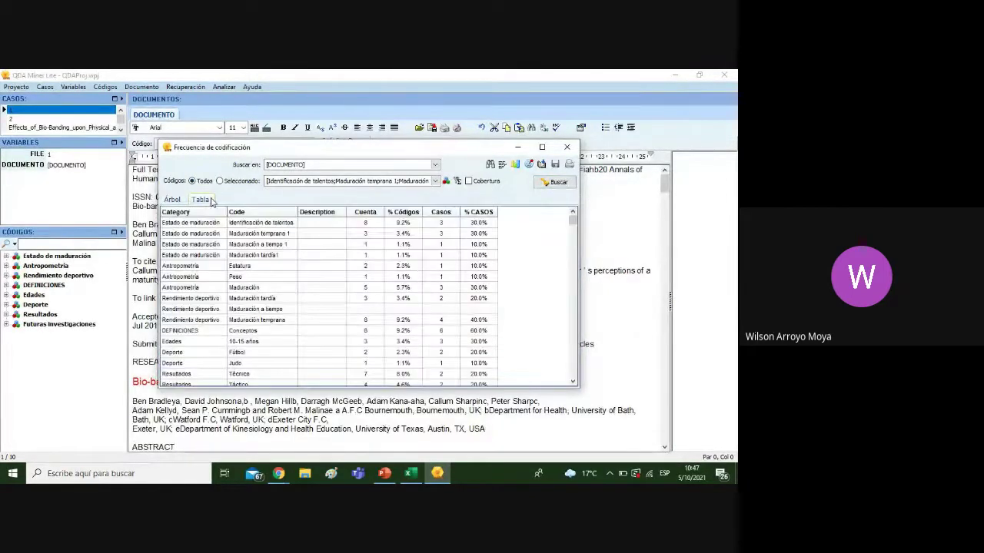
left_click(542, 147)
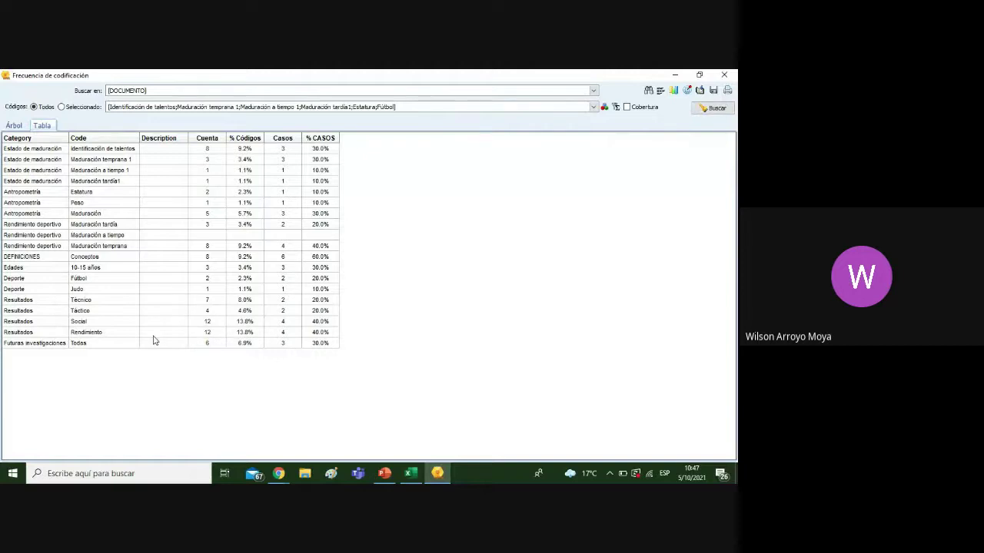
Compare the frequency figures of the Rendimiento and Social codes, and examine the Identificación de talentos row
left_click(238, 333)
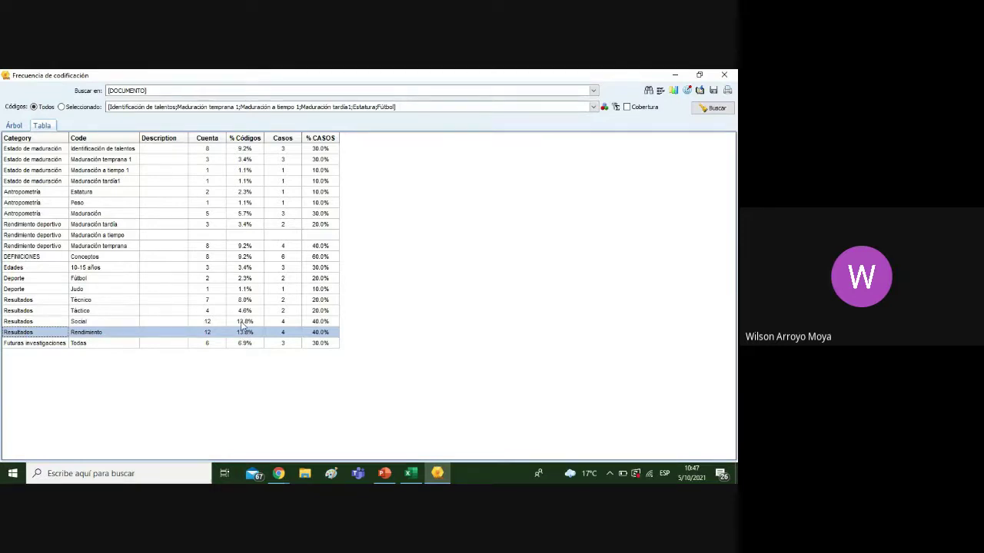
left_click(241, 322)
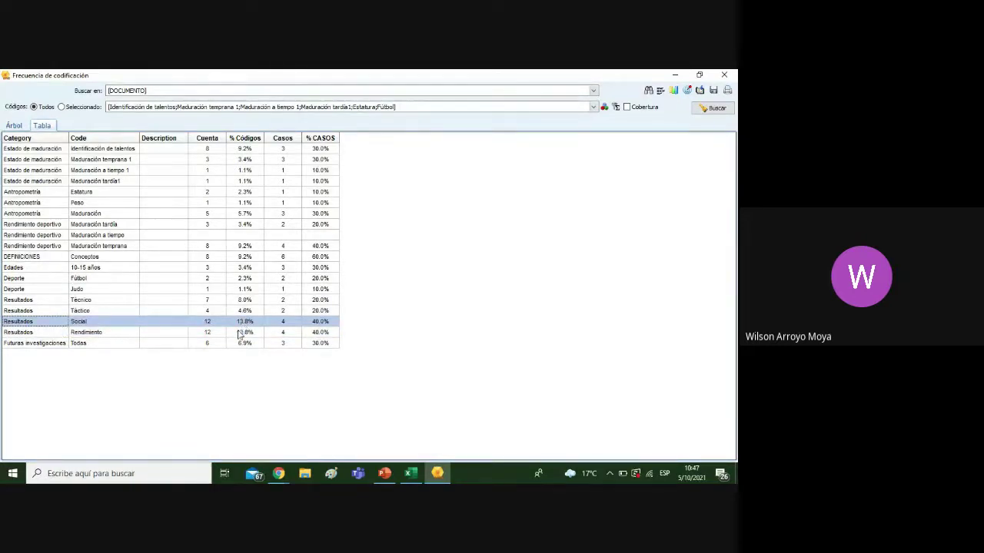
left_click(240, 333)
left_click(241, 323)
left_click(242, 334)
left_click(243, 323)
left_click(244, 334)
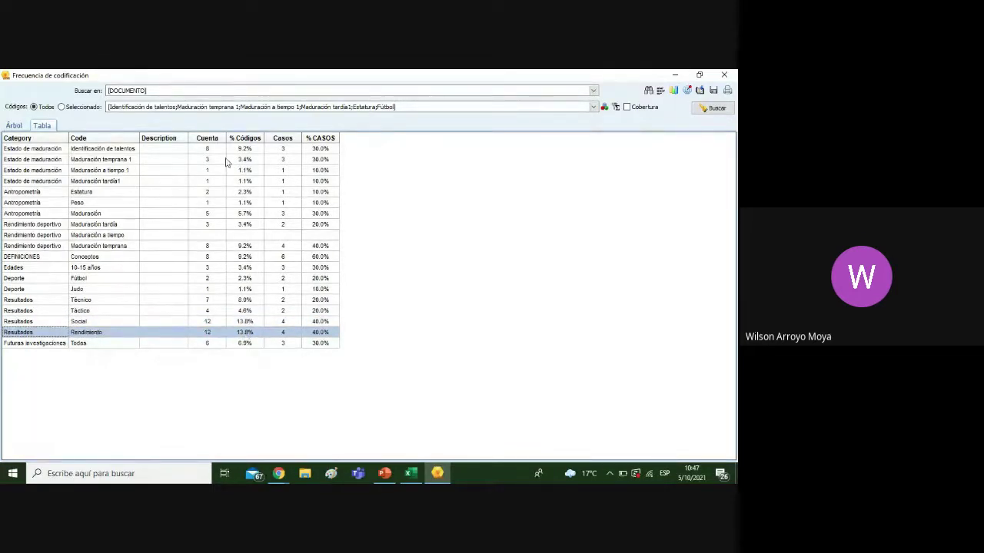
left_click(129, 150)
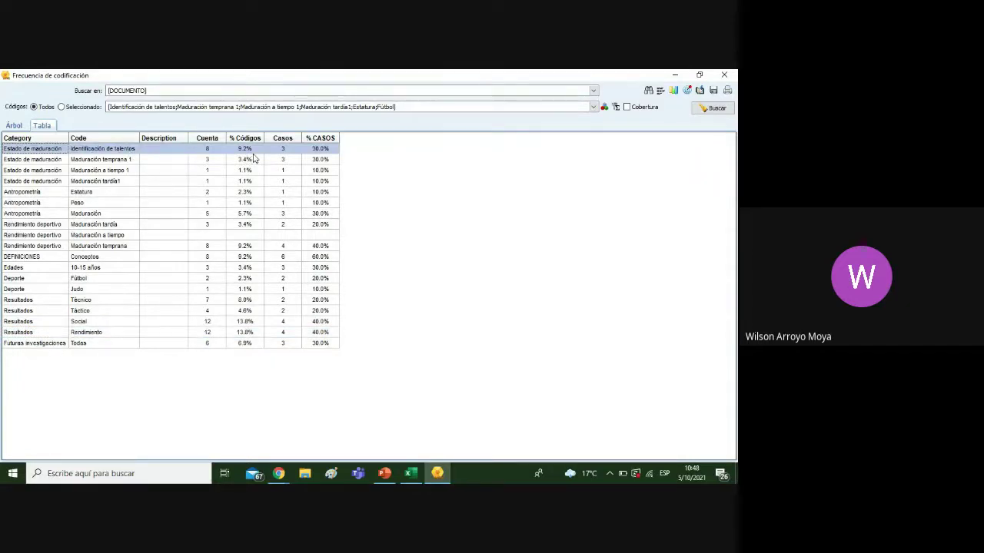
Open the BIO-BANDING. RS document from the desktop folder WAMU, subfolder MIS PUBLICACIONES, and enable its blocked content
left_click(302, 474)
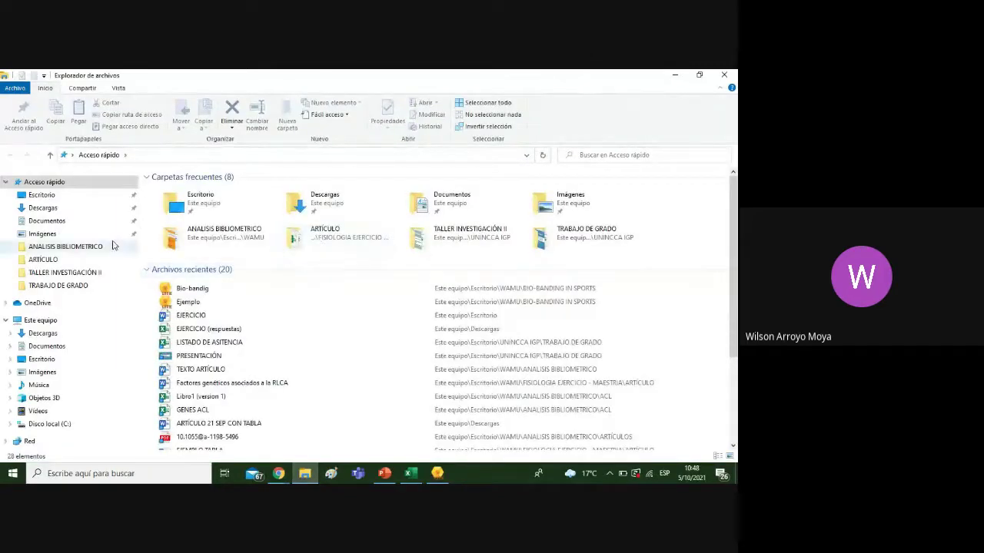
left_click(100, 196)
left_click(186, 234)
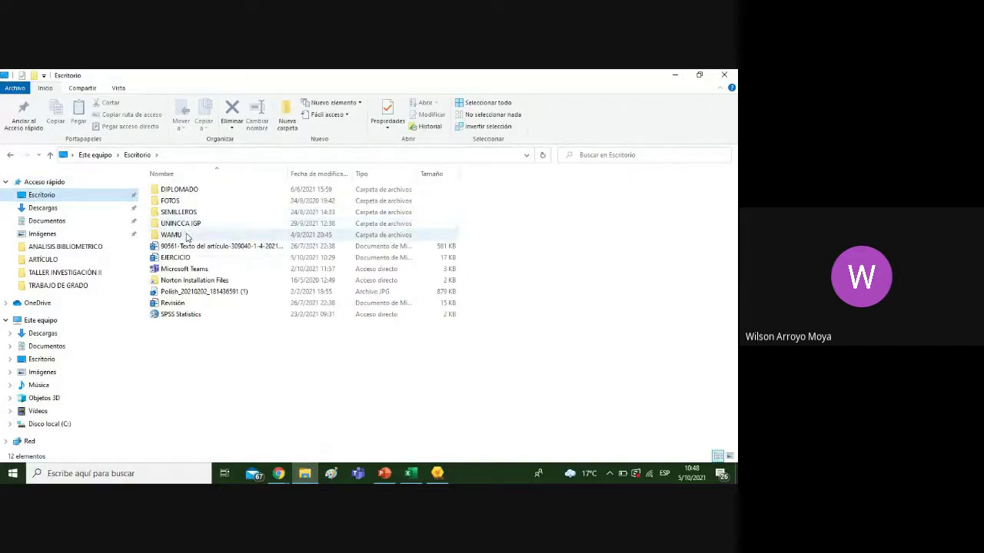
double_click(186, 235)
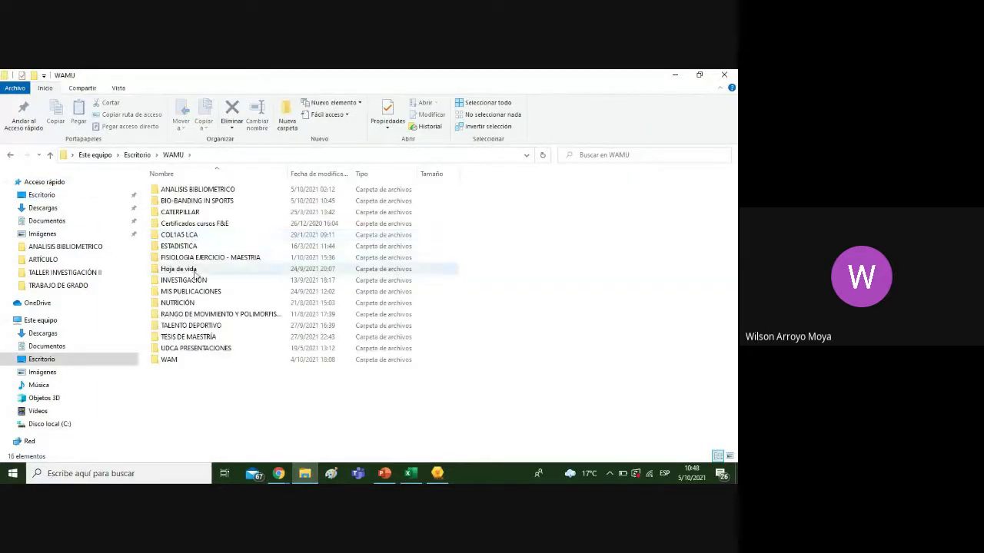
double_click(190, 291)
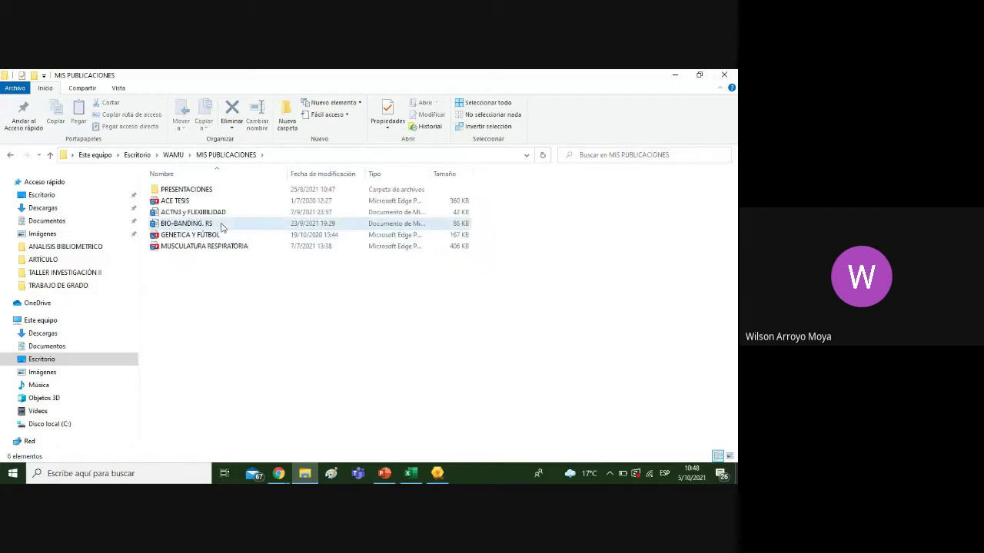
double_click(223, 223)
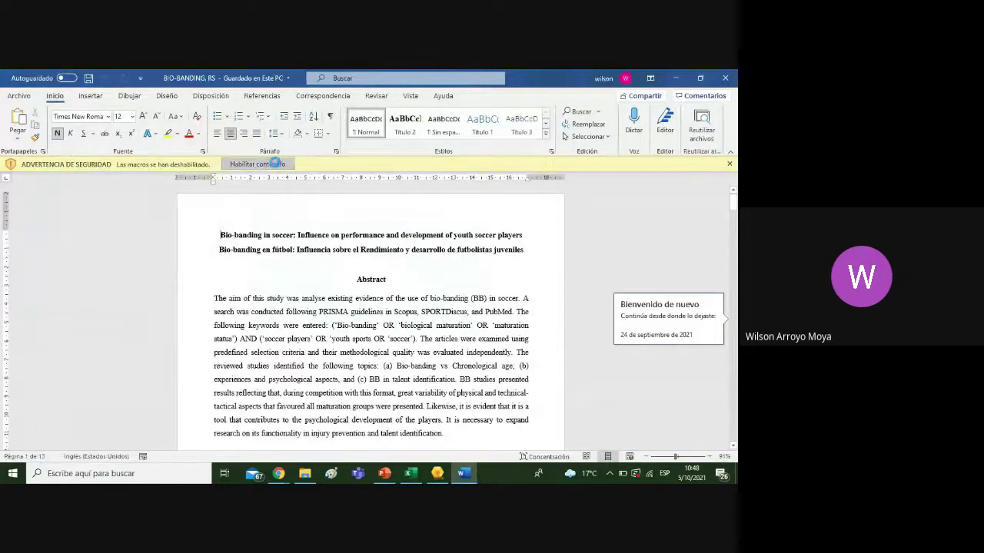
left_click(275, 163)
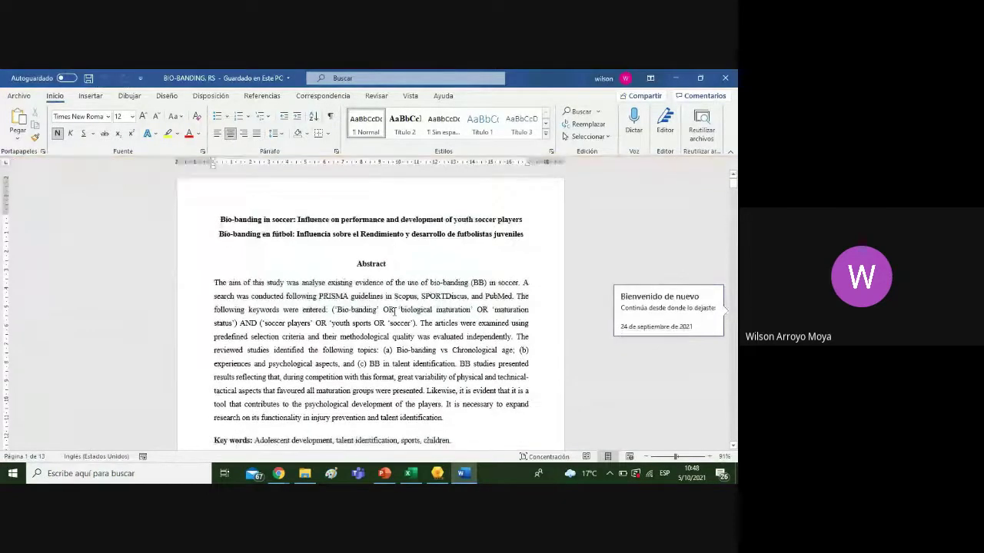
left_click(681, 458)
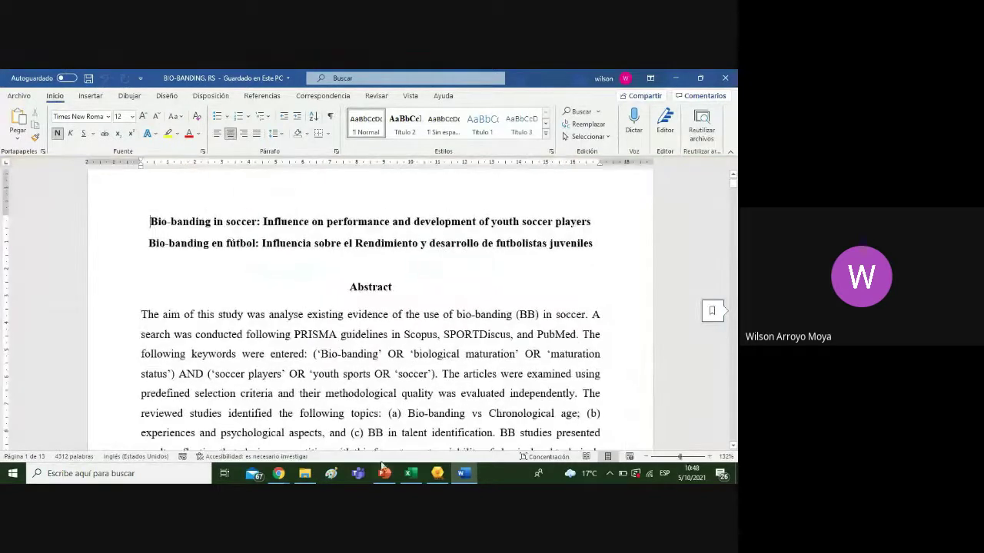
Return to the coding frequency table in QDA Miner Lite and examine the Maduración temprana and Conceptos rows
left_click(392, 474)
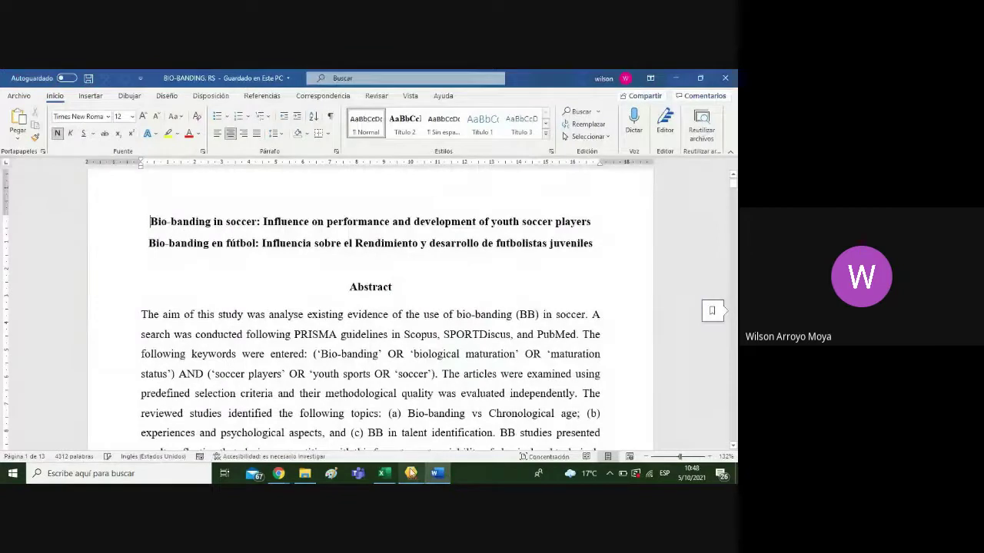
left_click(411, 472)
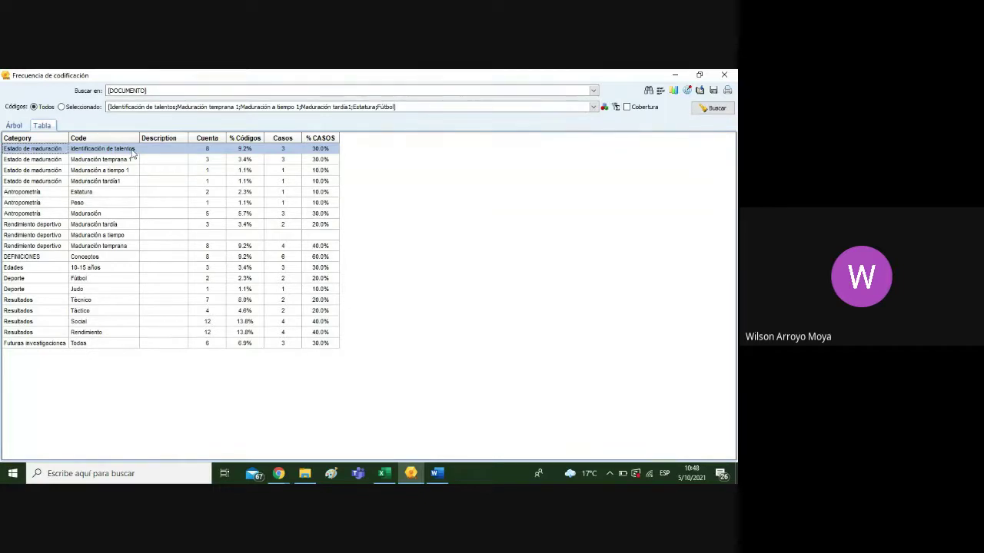
left_click(122, 246)
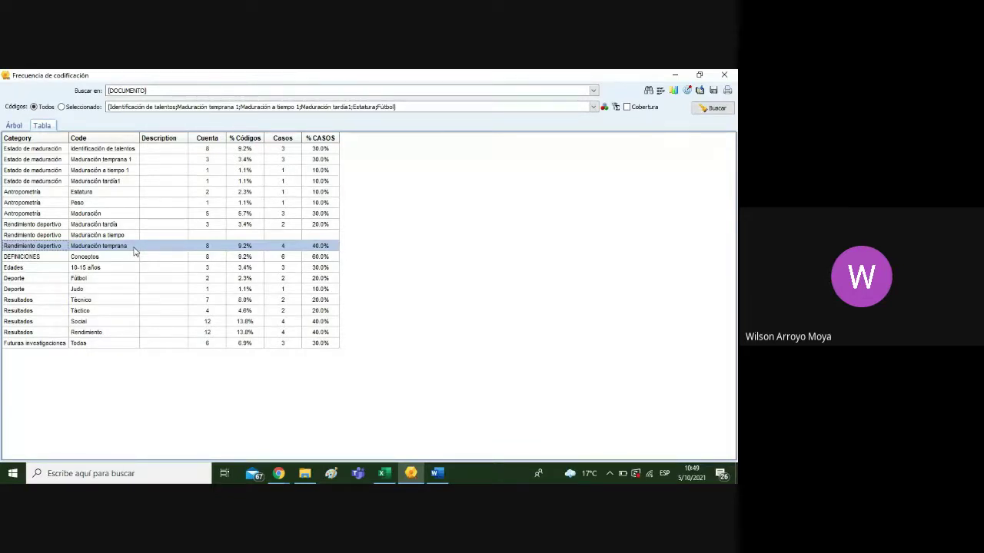
left_click(130, 259)
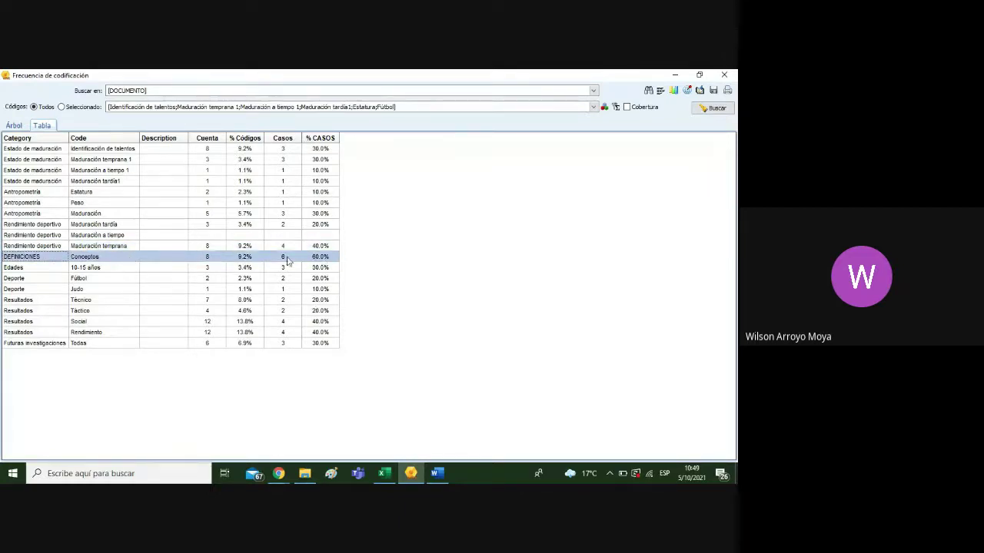
Switch to the BIO-BANDING. RS document in Word and display it in Focus mode
left_click(437, 474)
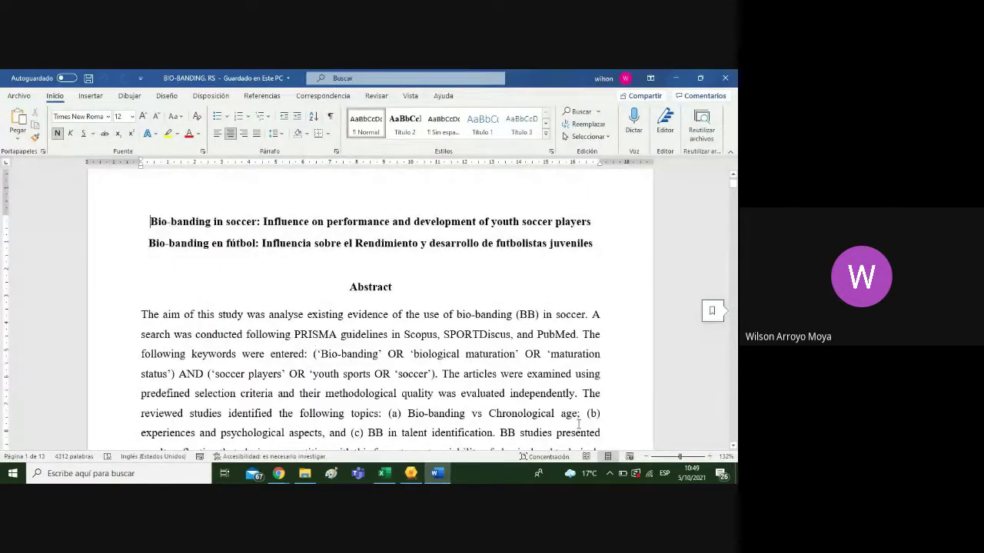
left_click(551, 456)
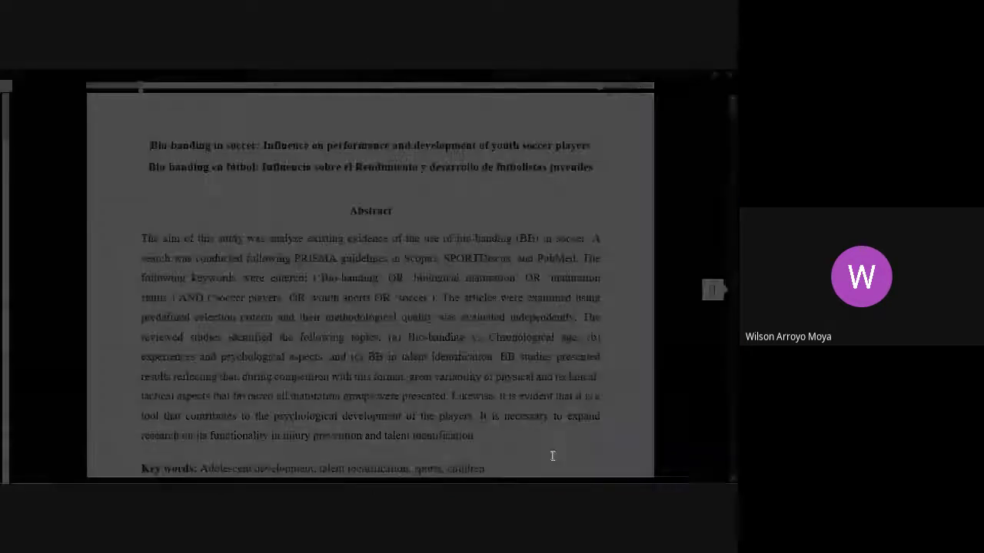
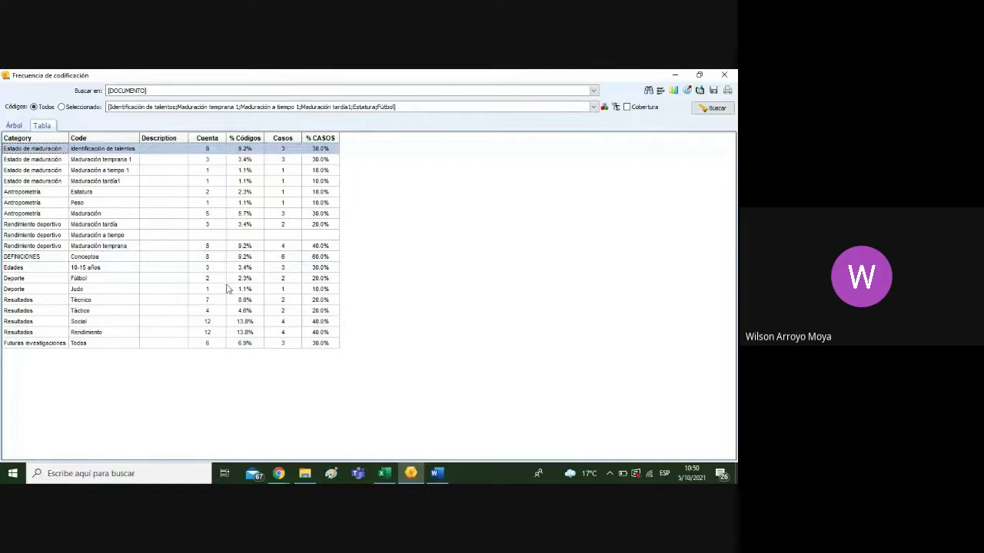
Compare the Social and Rendimiento rows of the Resultados category in the coding frequency table
left_click(190, 326)
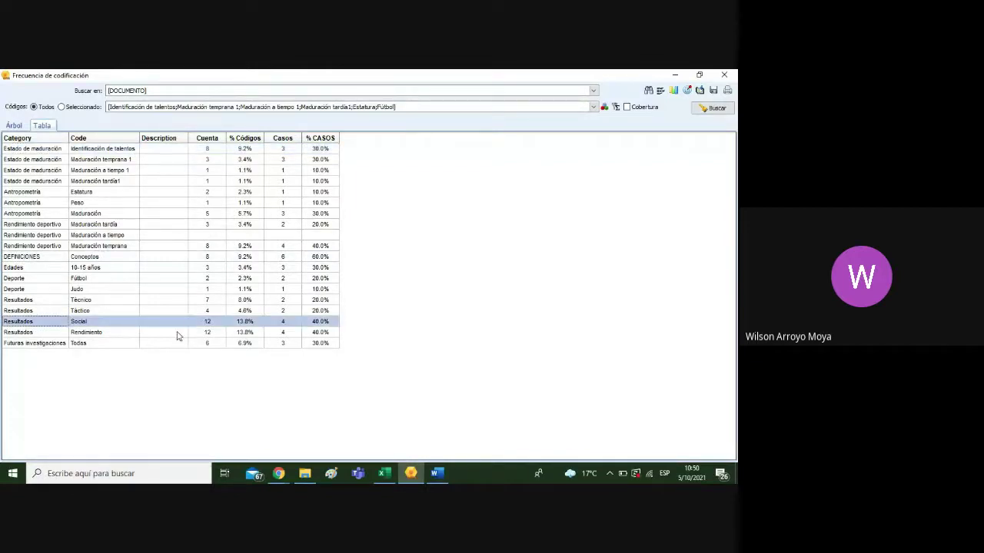
left_click(175, 335)
left_click(191, 323)
Switch to the BIO-BANDING. RS document in Word and select the themes "competition with BB vs CA" and "experiences and physiological aspects"
left_click(437, 473)
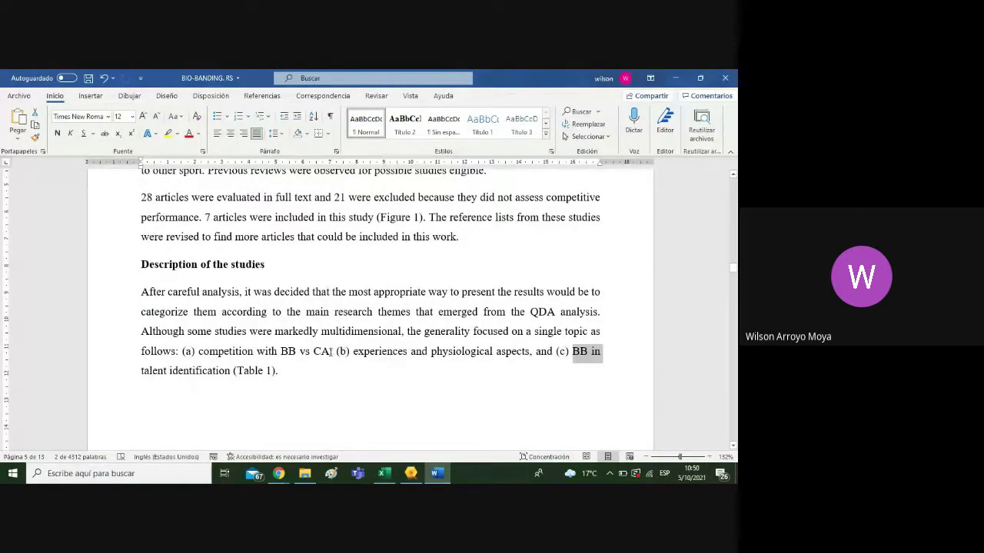
left_click_drag(331, 351, 226, 358)
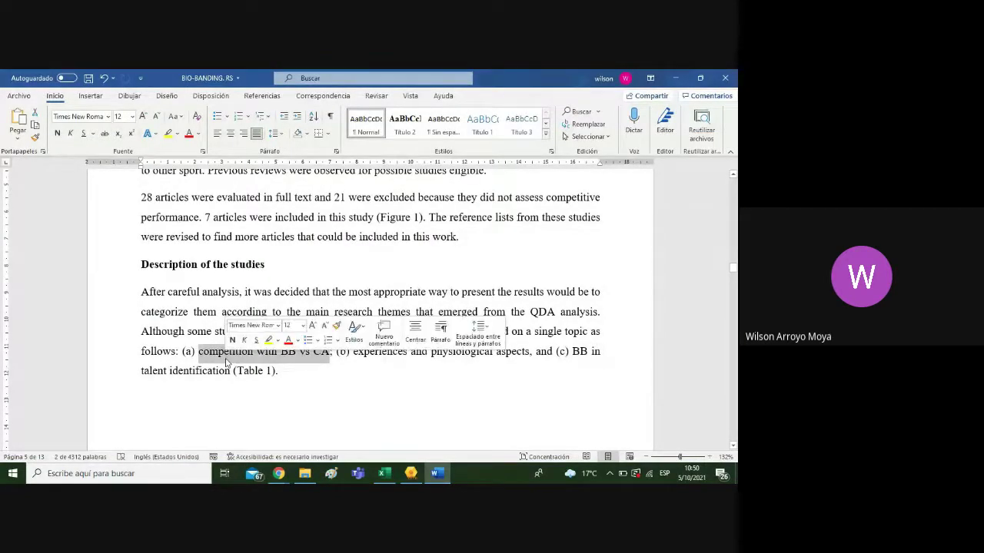
left_click(280, 353)
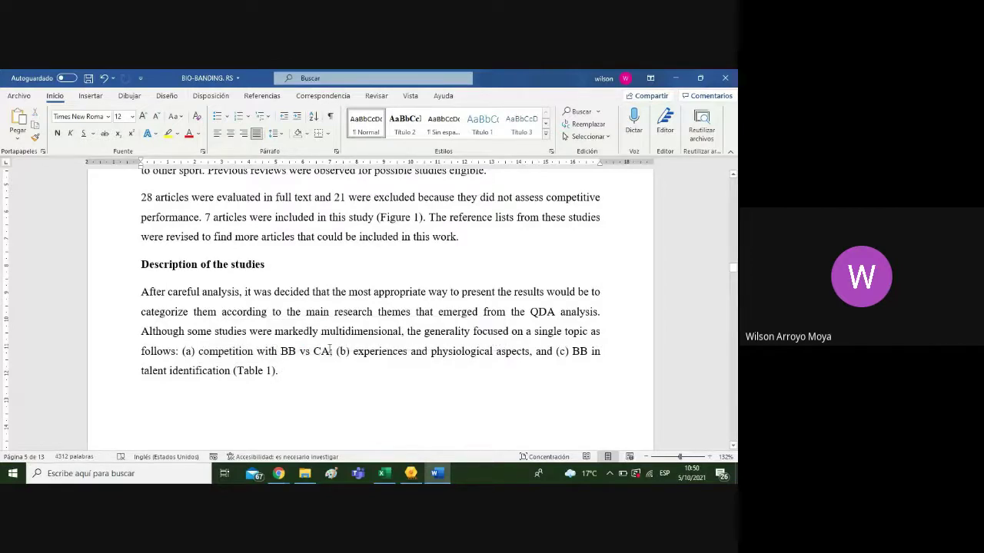
left_click_drag(331, 351, 198, 353)
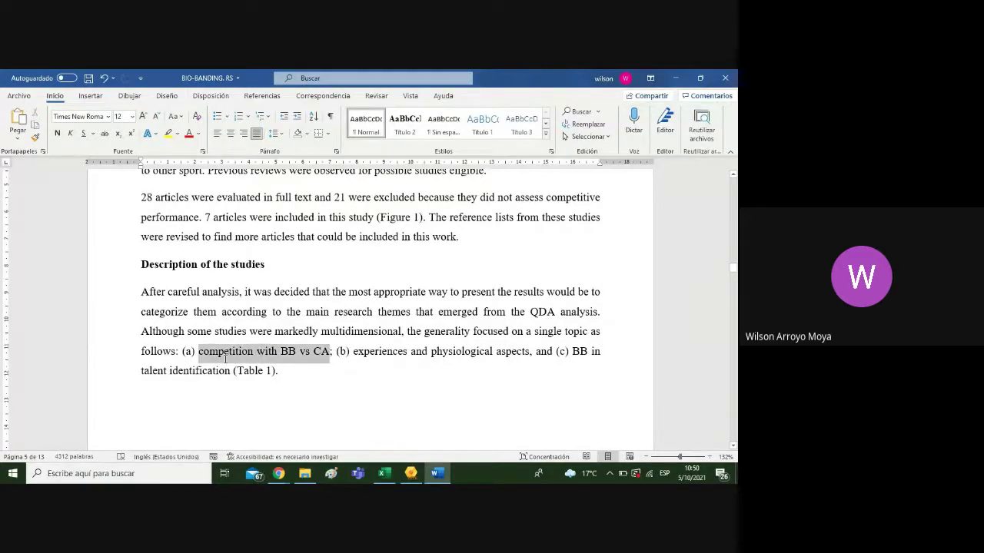
left_click(310, 379)
left_click_drag(405, 351, 530, 354)
Return to the coding frequency table in QDA Miner Lite and examine the Identificación de talentos, Maduración temprana and Conceptos rows
left_click(411, 473)
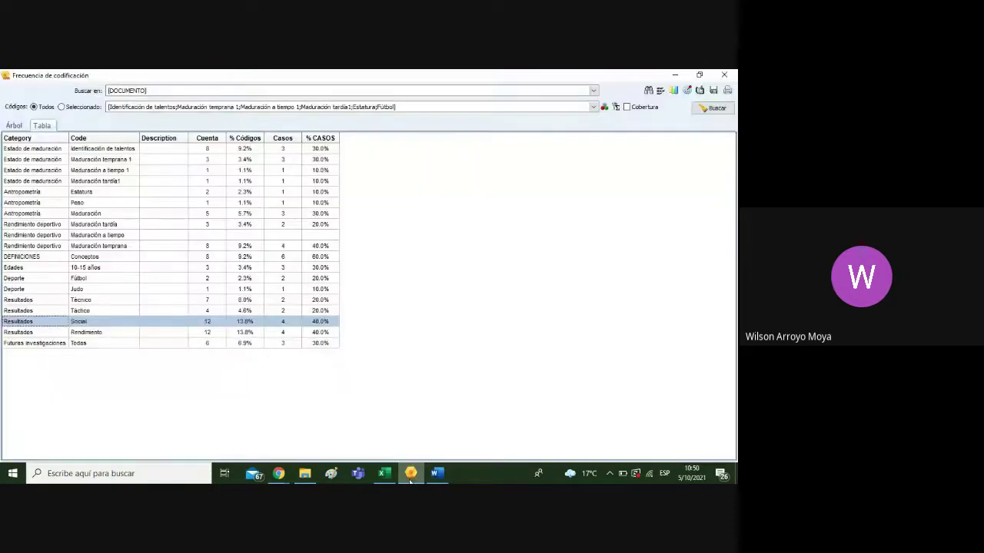
left_click(171, 148)
left_click(221, 248)
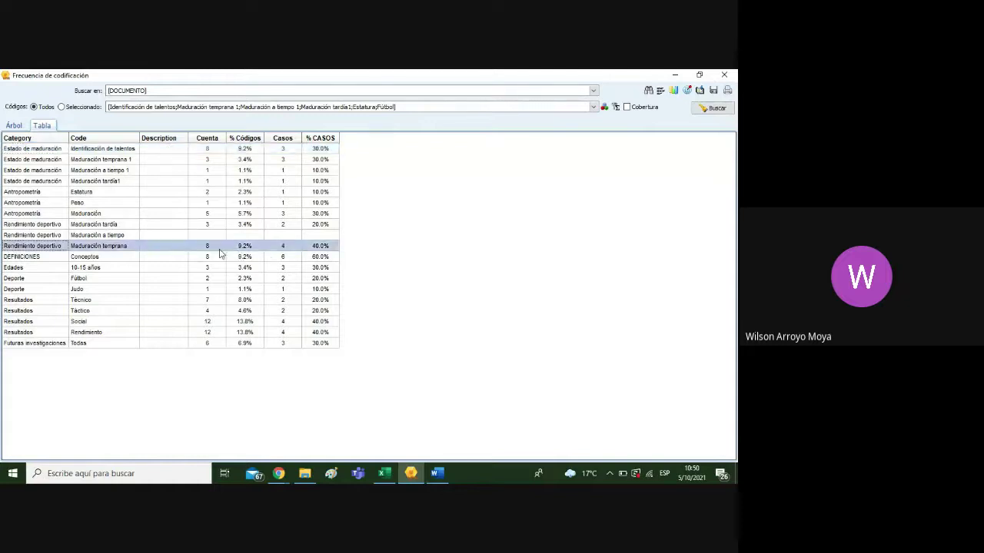
left_click(325, 257)
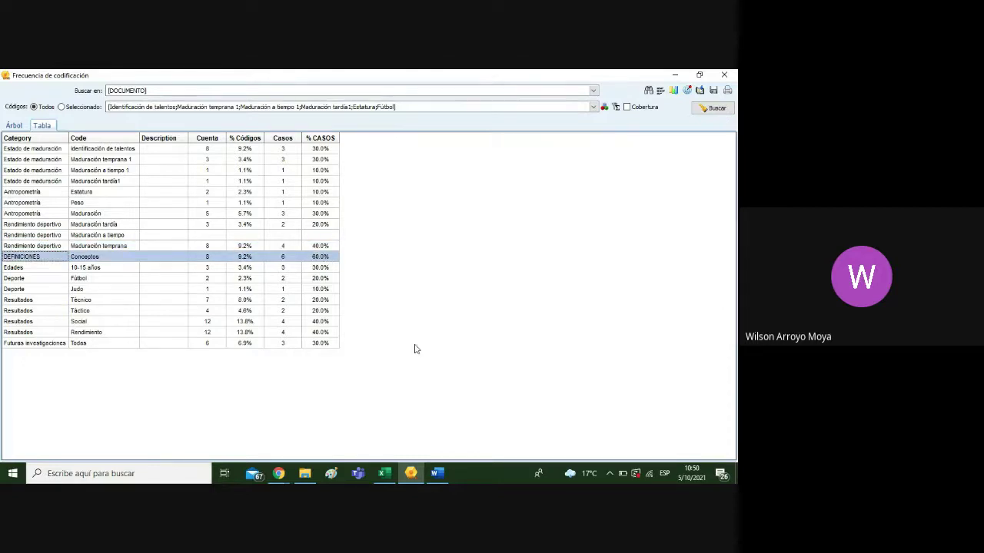
Examine the first study under Competition with BB vs CA in Word's results table, then return to the QDA Miner Lite frequency table
left_click(445, 473)
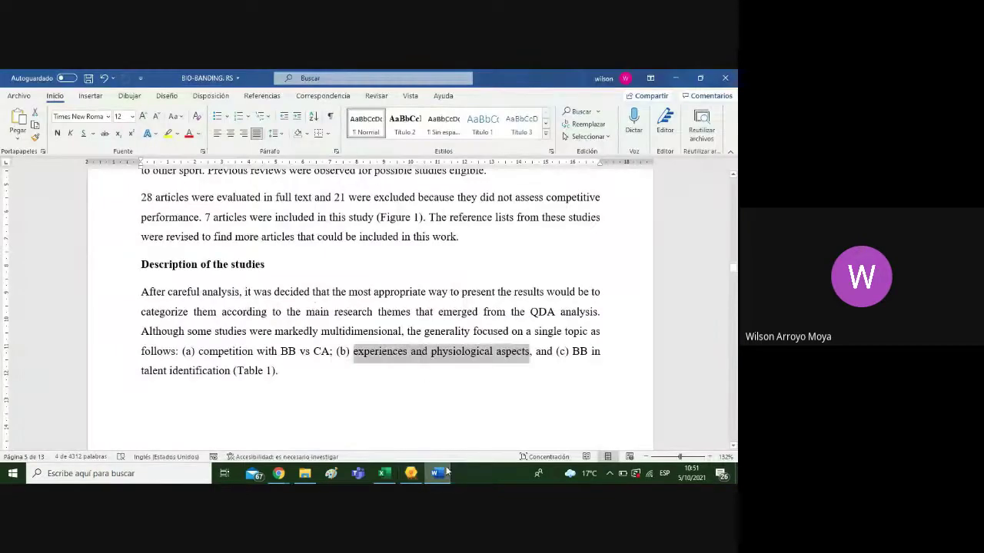
left_click_drag(734, 271, 733, 309)
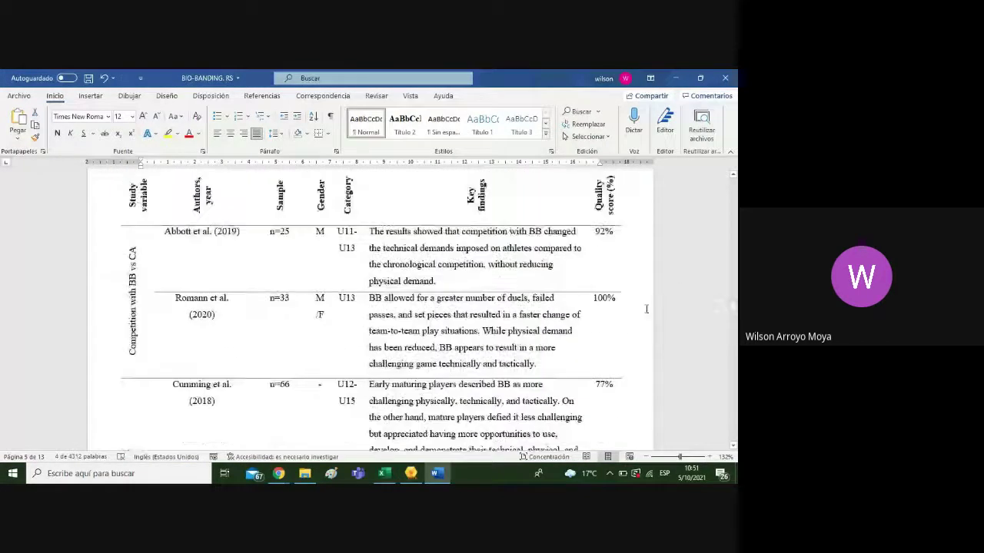
left_click(197, 241)
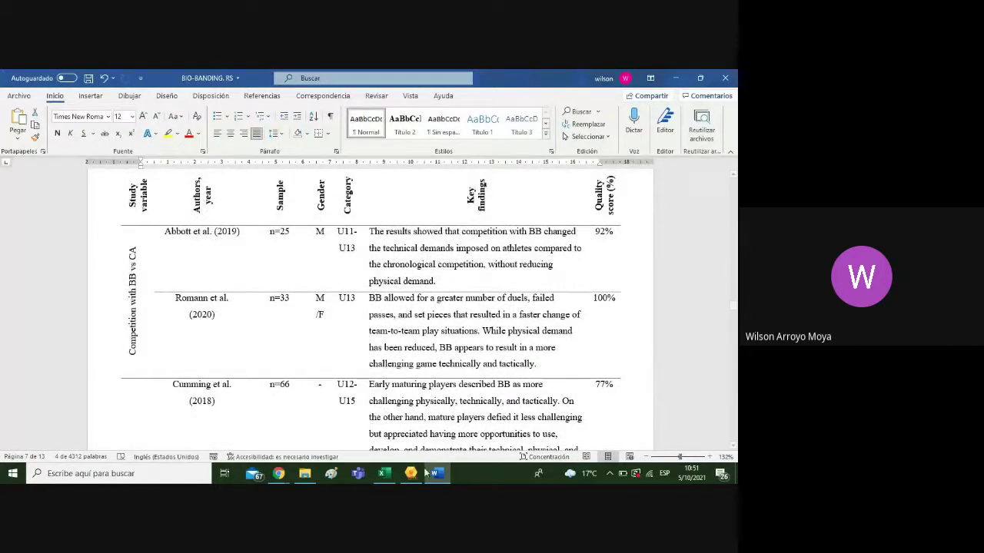
key("alt+Tab")
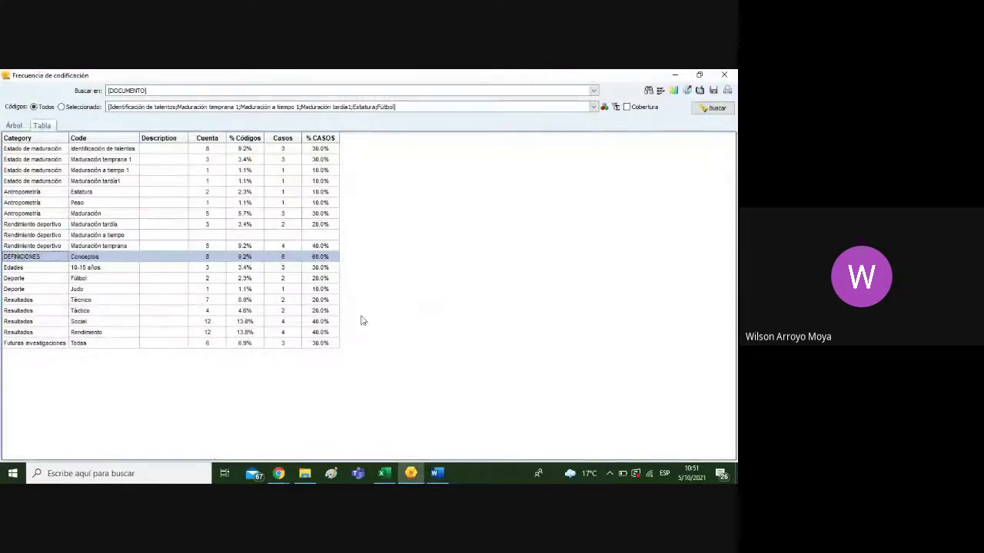
Switch back to Word and select the Key findings text of the first study in the results table to read it
left_click(436, 472)
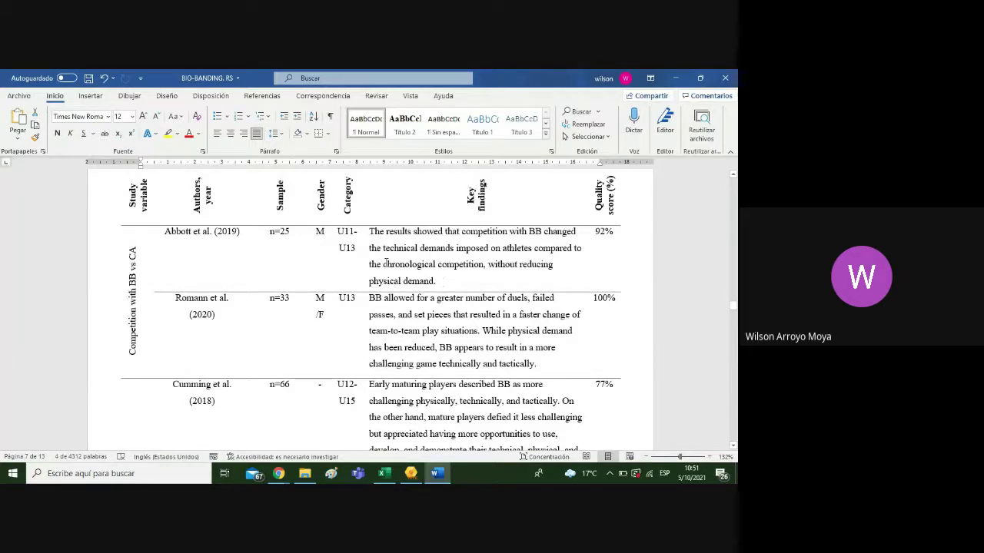
left_click_drag(385, 263, 374, 238)
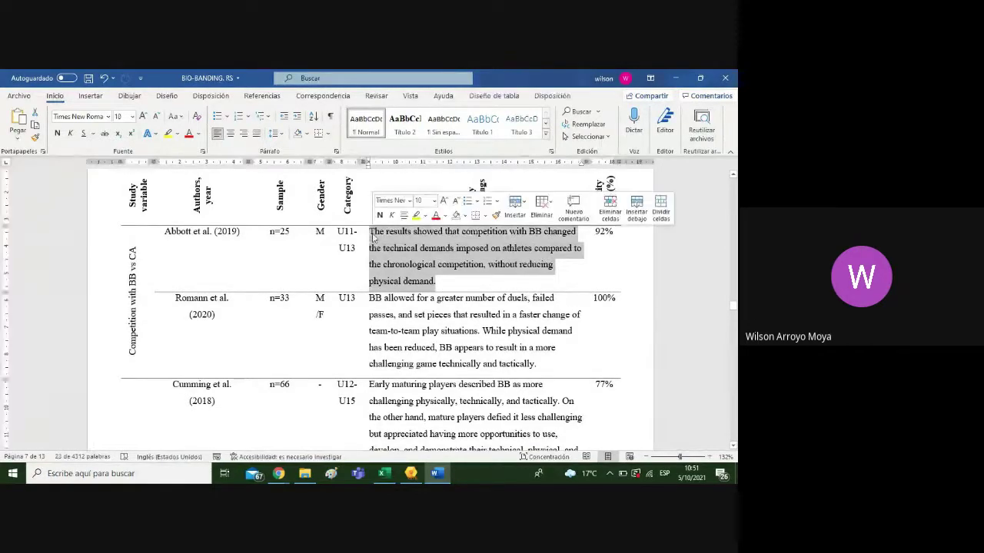
left_click(465, 285)
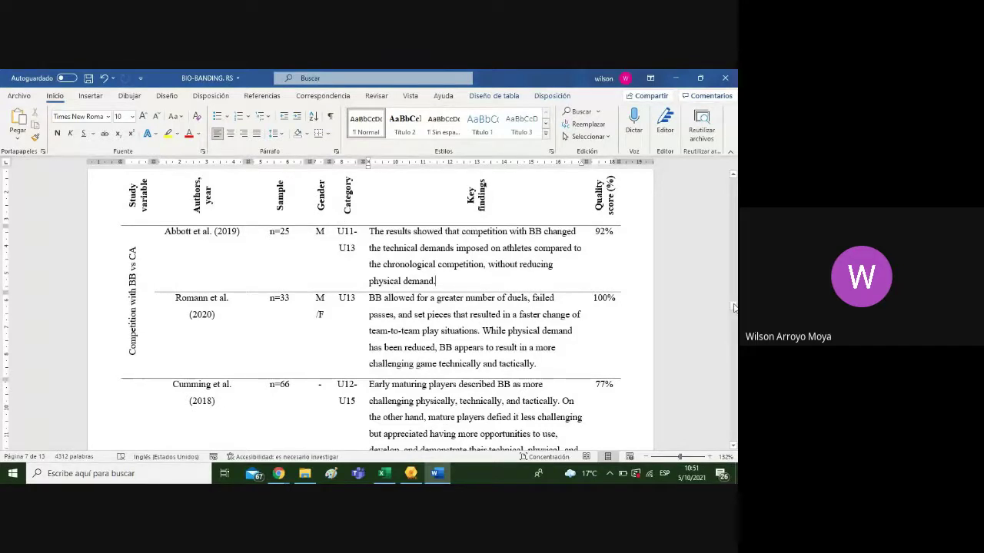
Examine the Discussion heading and its Competition with BB vs CA section in the review document
left_click_drag(734, 307, 734, 327)
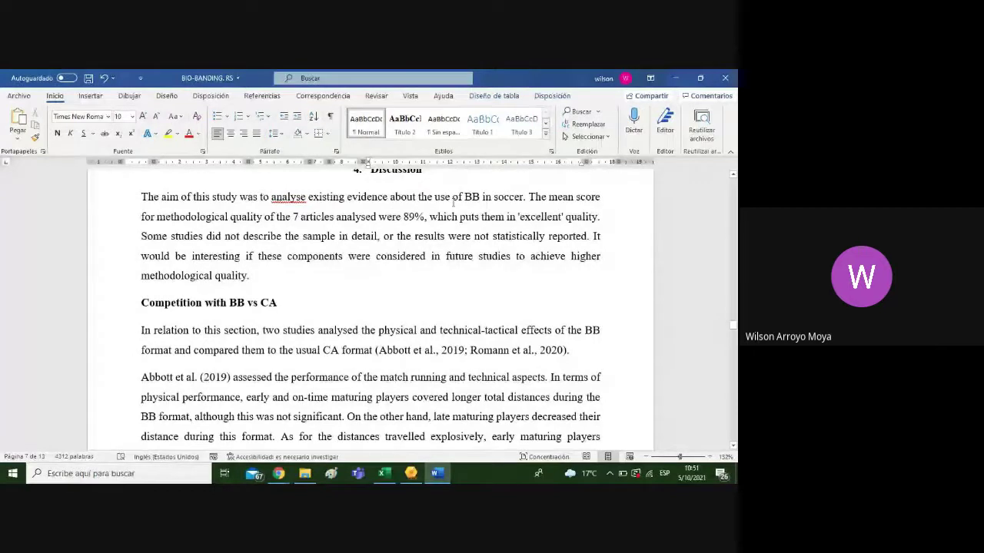
left_click(364, 292)
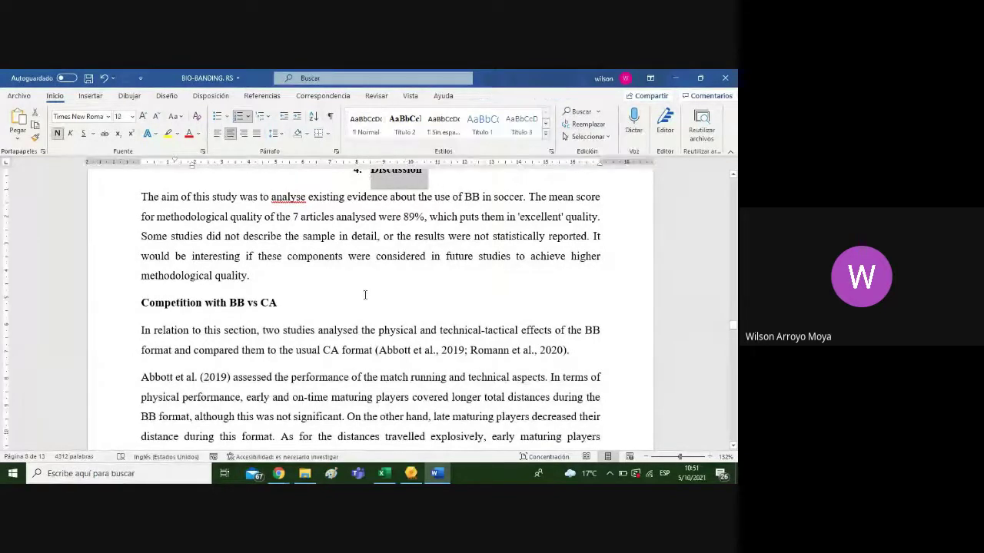
left_click_drag(735, 330, 734, 333)
Minimise Word, close QDA Miner Lite's coding frequency window, and read the comment on the Social code in the first article's Results section
left_click(675, 77)
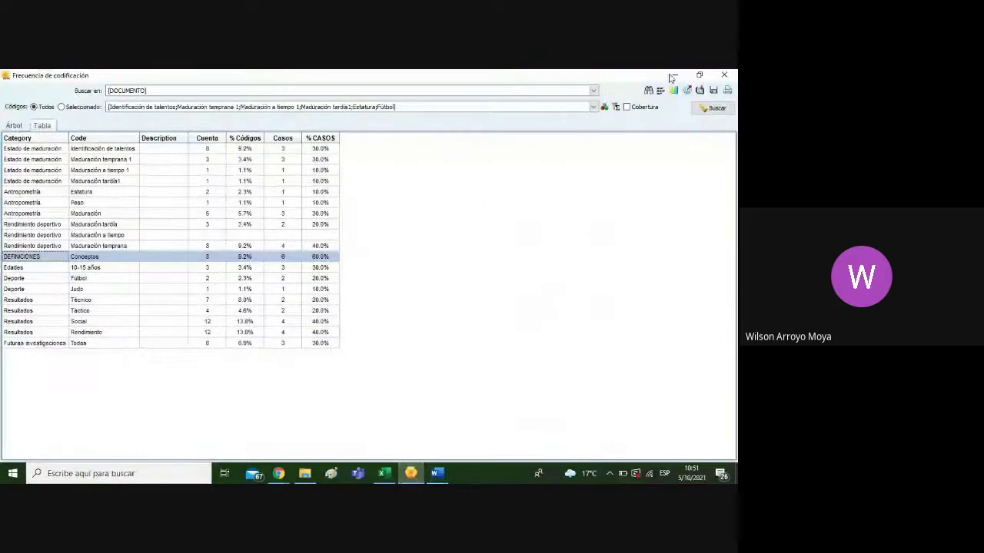
left_click(724, 75)
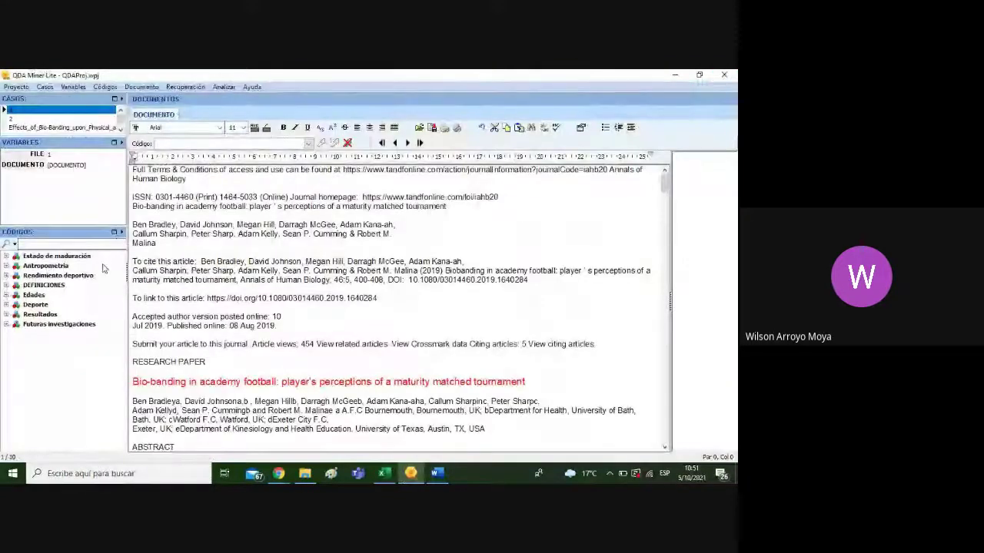
left_click_drag(666, 181, 668, 297)
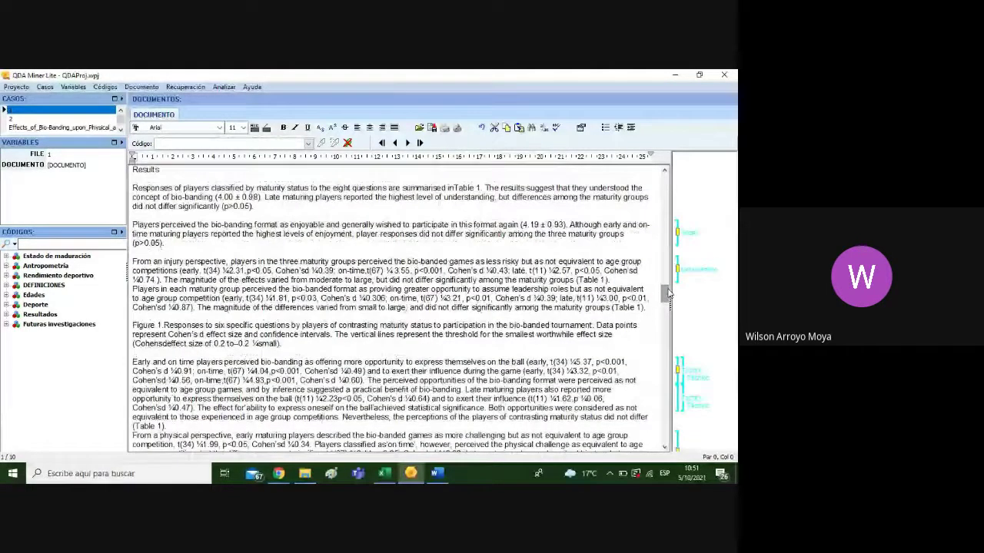
left_click(678, 232)
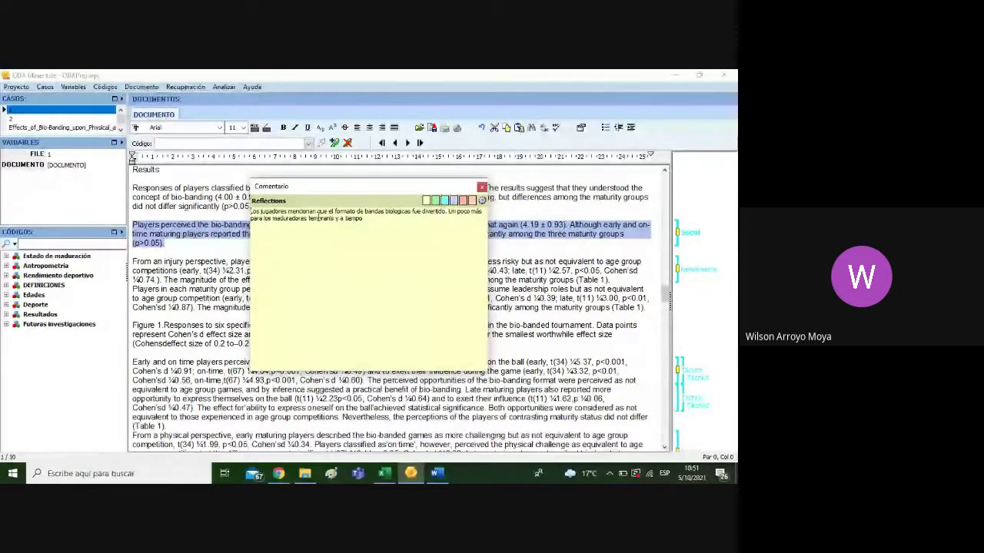
left_click(481, 186)
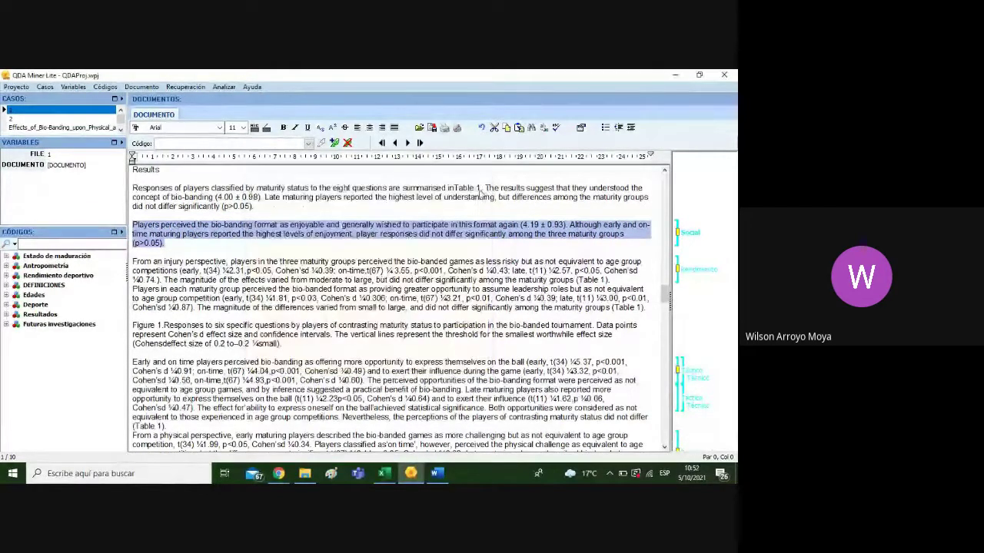
Read the comments attached to the Rendimiento code on injury risk and to the Táctico code in the Results section
left_click(679, 271)
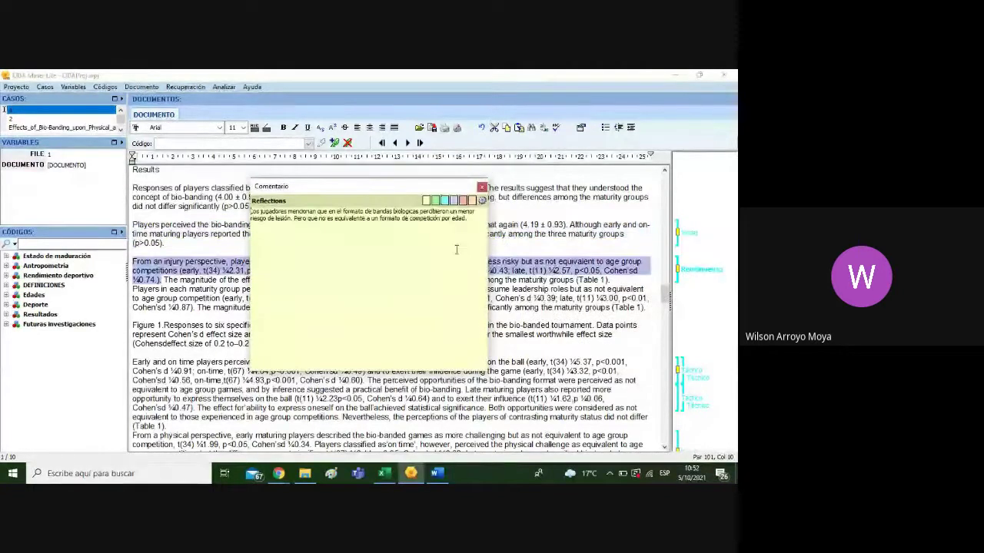
left_click(481, 186)
right_click(681, 274)
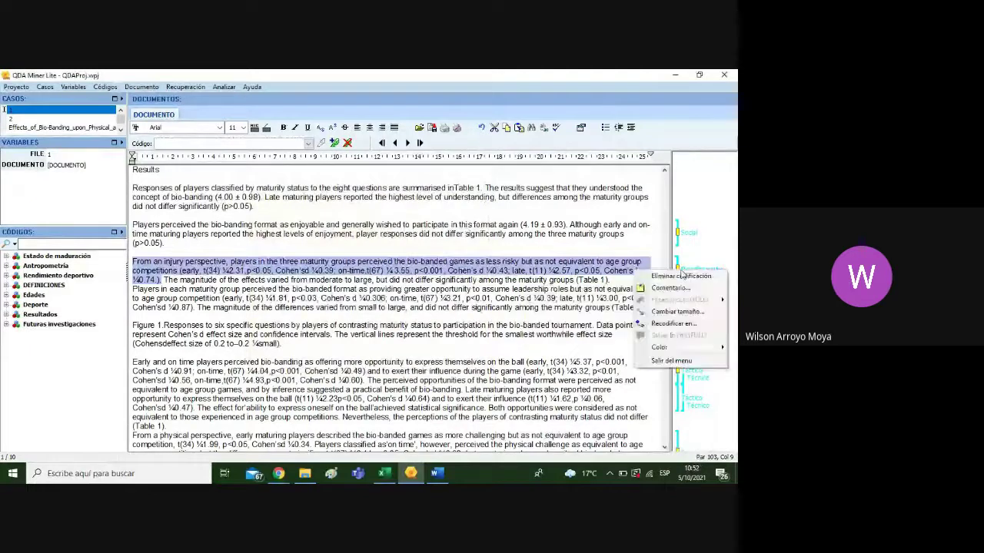
left_click(680, 273)
left_click(680, 271)
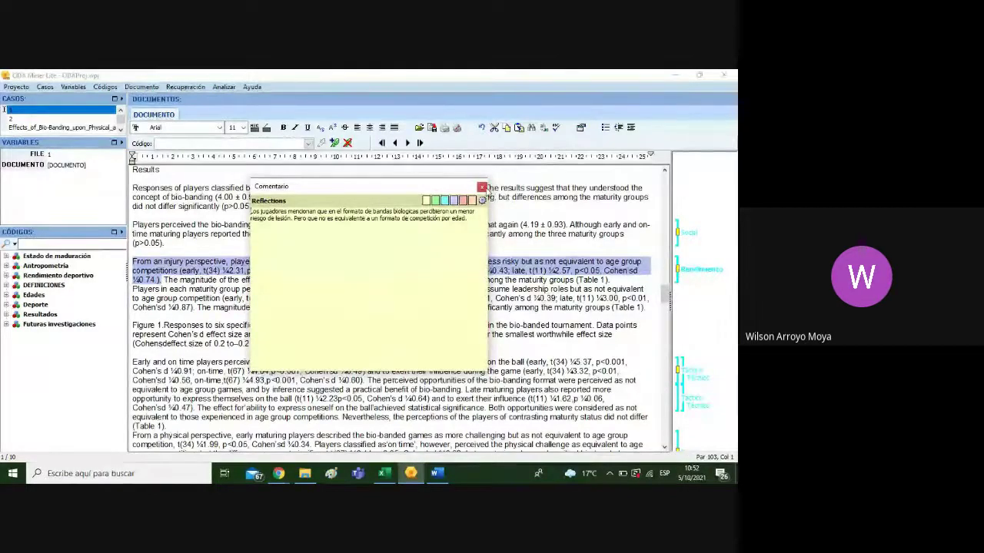
left_click(482, 187)
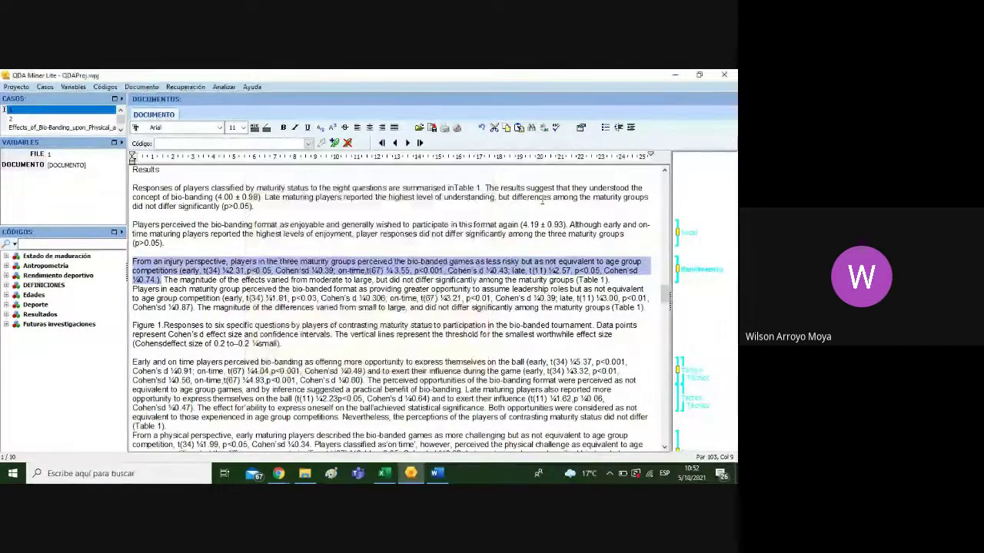
double_click(680, 271)
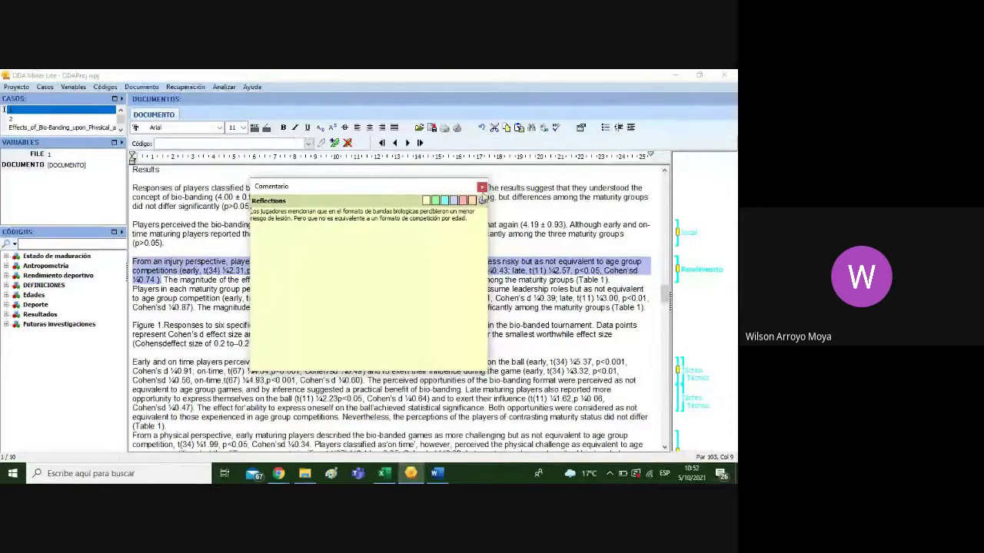
left_click(481, 186)
double_click(678, 369)
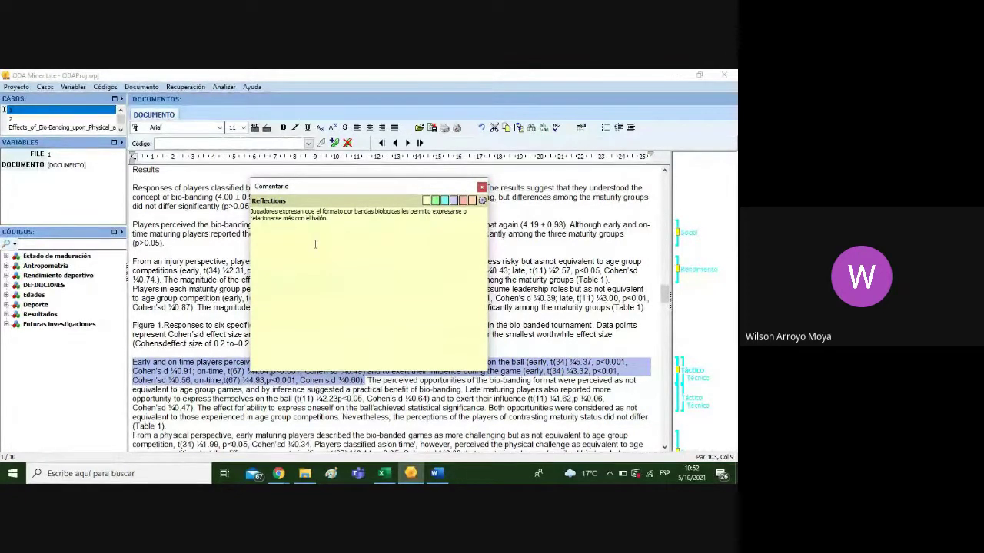
left_click(481, 187)
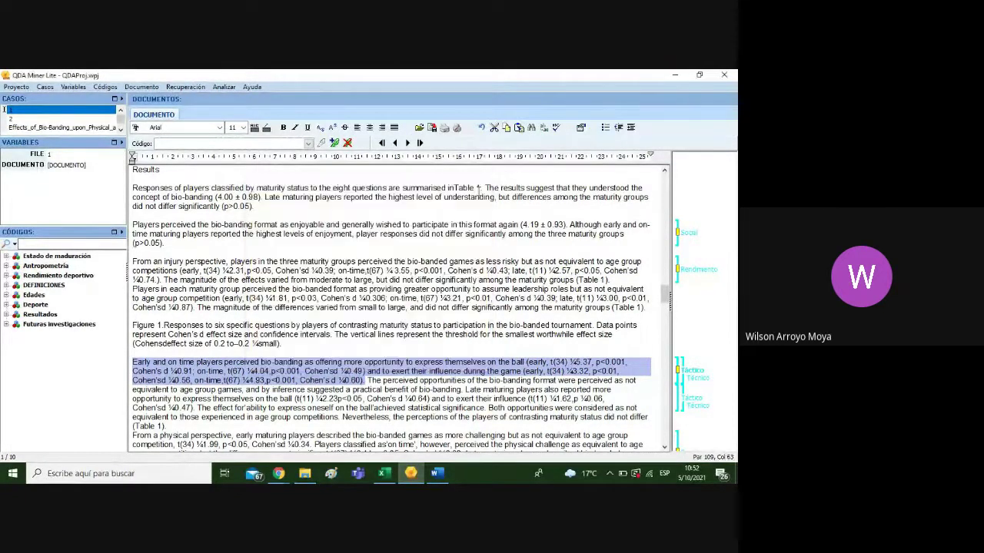
Read the comment on the Rendimiento code for the later paragraph about perceived injury risk, selecting its full text
left_click_drag(665, 292, 673, 321)
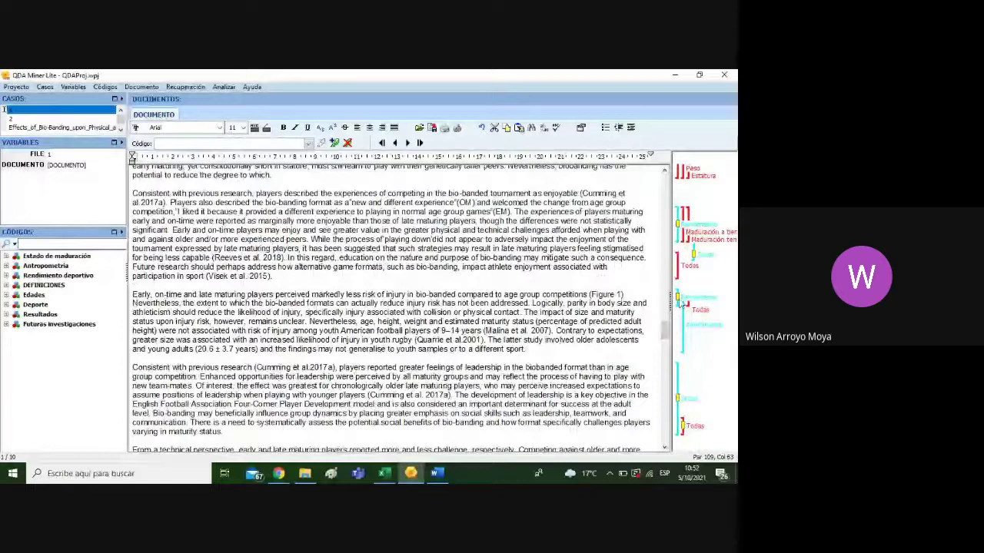
left_click(677, 298)
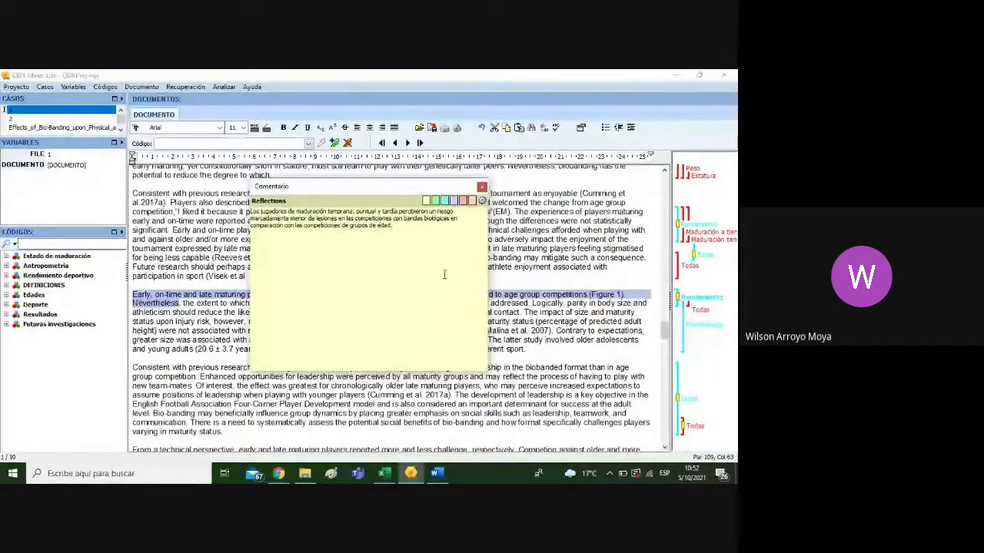
left_click_drag(393, 226, 251, 209)
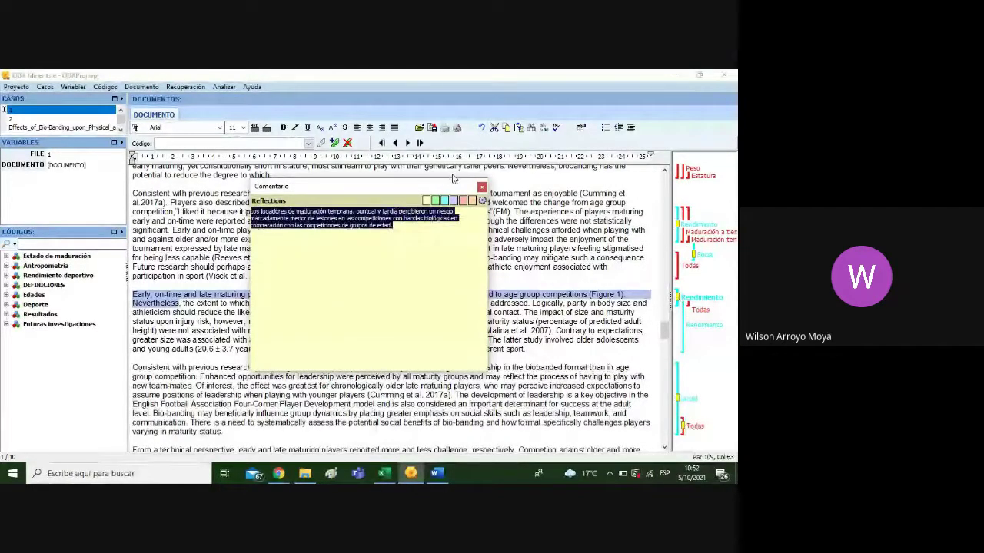
left_click(481, 187)
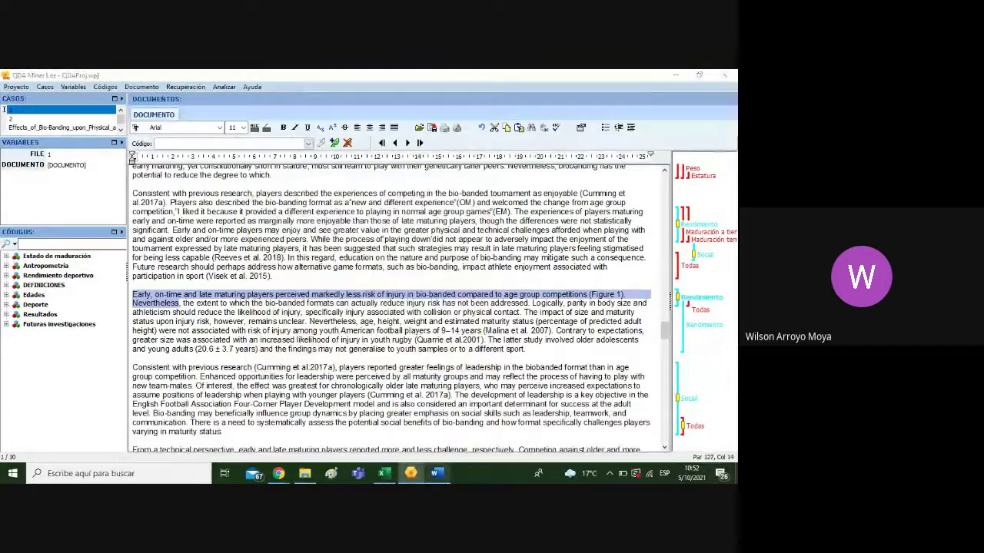
Switch to the review in Word and examine the match running, technical aspects and technical performance mentions in the Competition with BB vs CA section
left_click(437, 473)
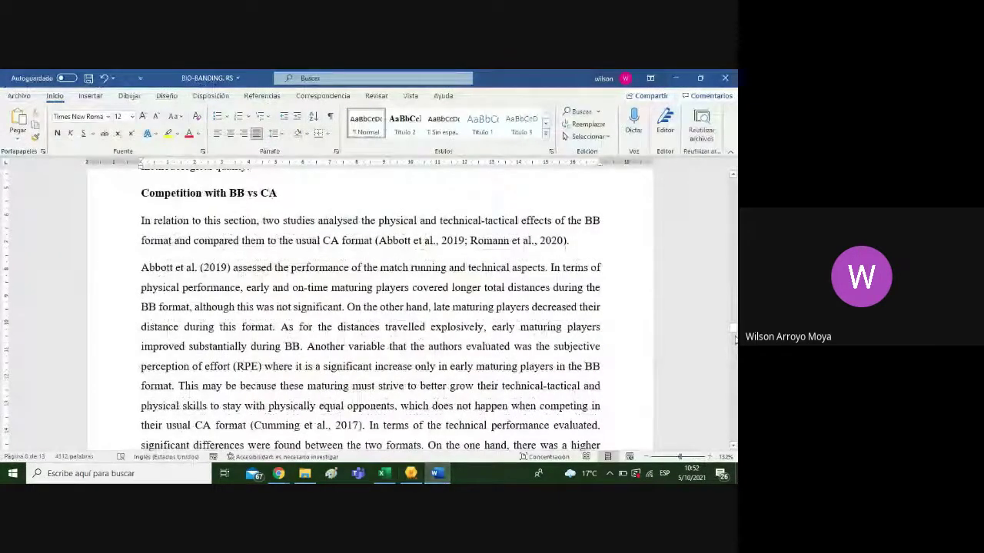
left_click_drag(732, 328, 732, 330)
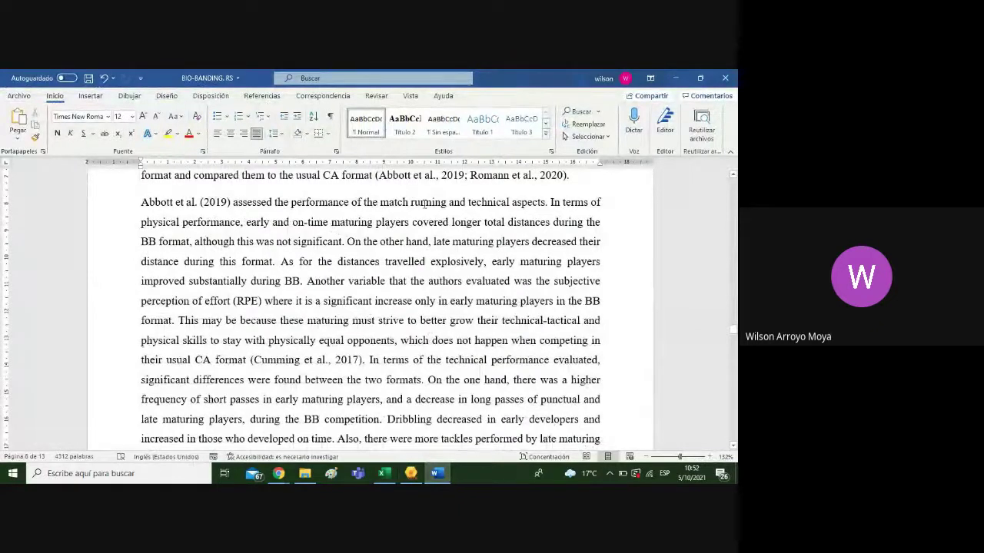
left_click_drag(380, 202, 446, 203)
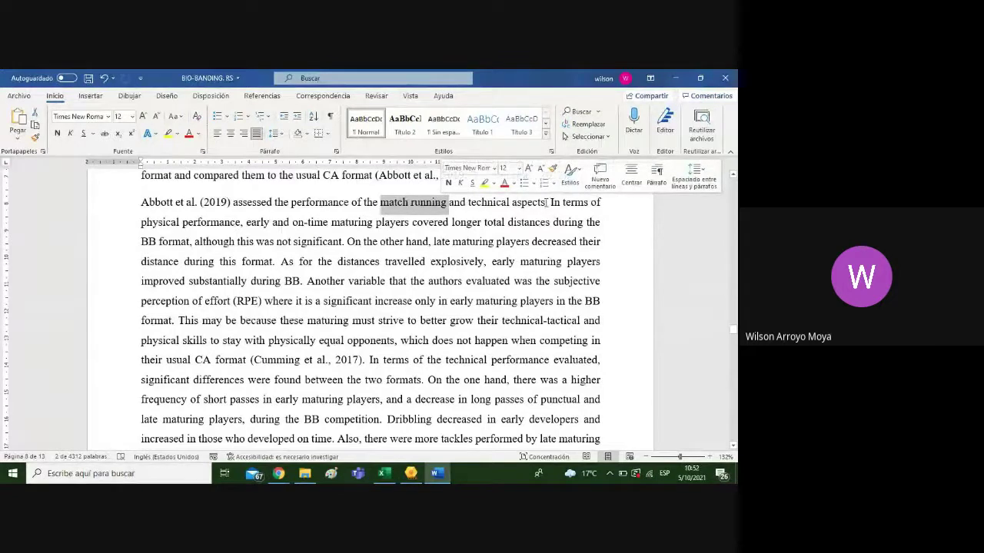
left_click_drag(547, 203, 390, 212)
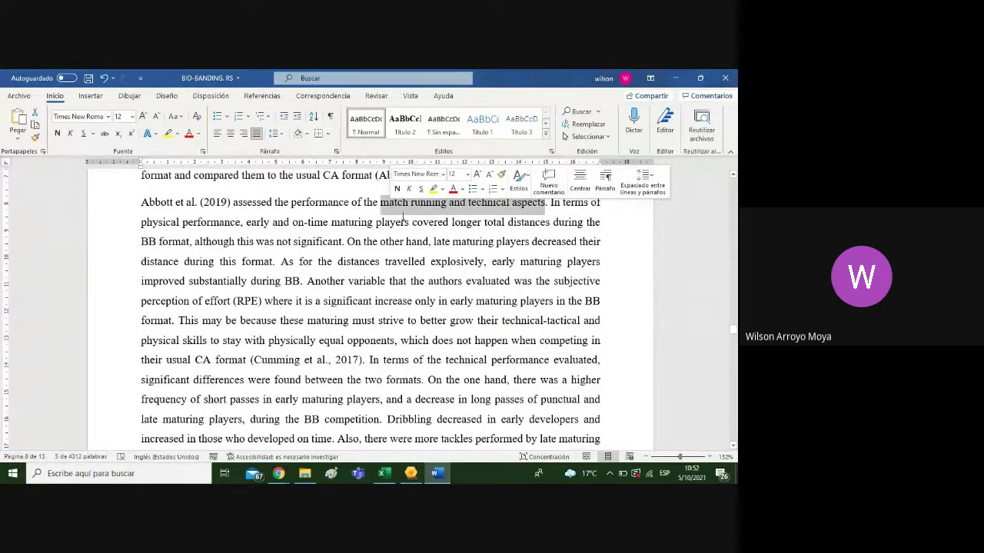
left_click(471, 284)
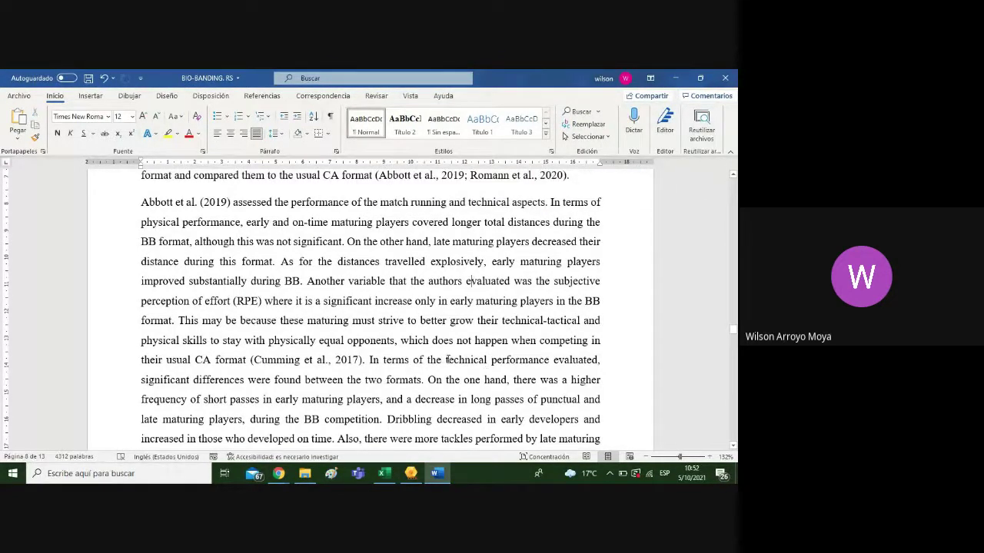
left_click_drag(447, 358, 549, 360)
left_click(603, 379)
Examine the paragraph on variability in technical-tactical actions, marking its mentions of specific skills and technical-tactical challenges
scroll(736, 332, "down", 5)
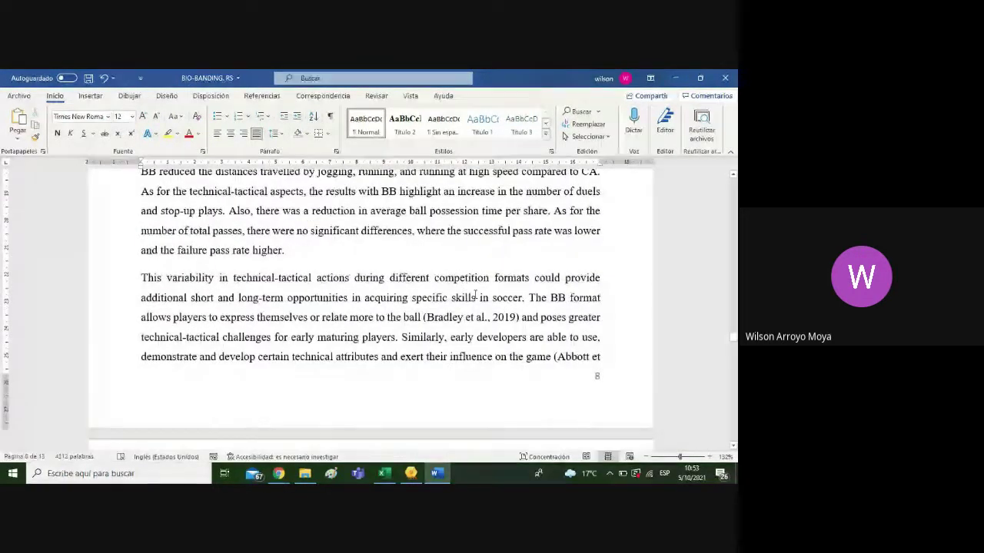
left_click_drag(478, 299, 414, 302)
left_click(365, 355)
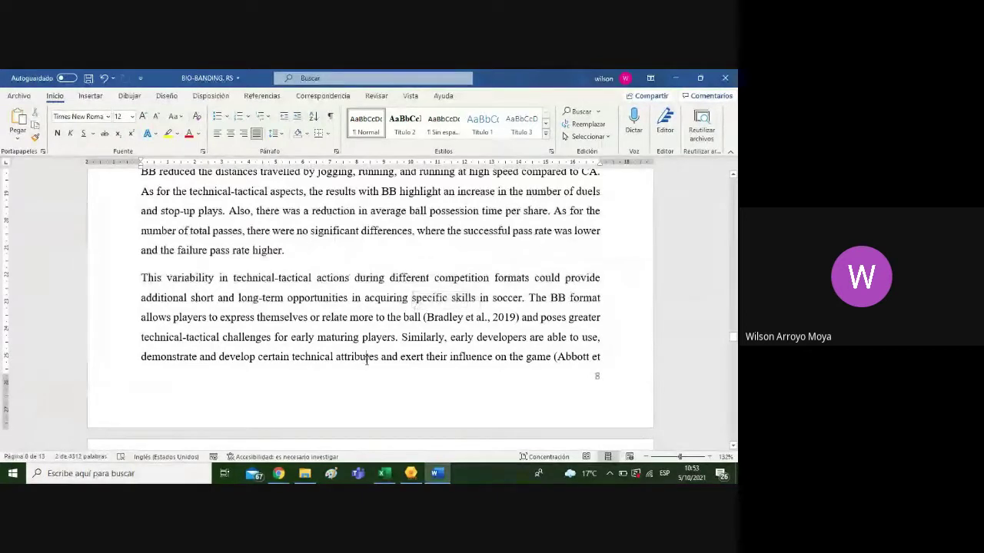
left_click_drag(293, 339, 397, 338)
left_click_drag(226, 338, 137, 336)
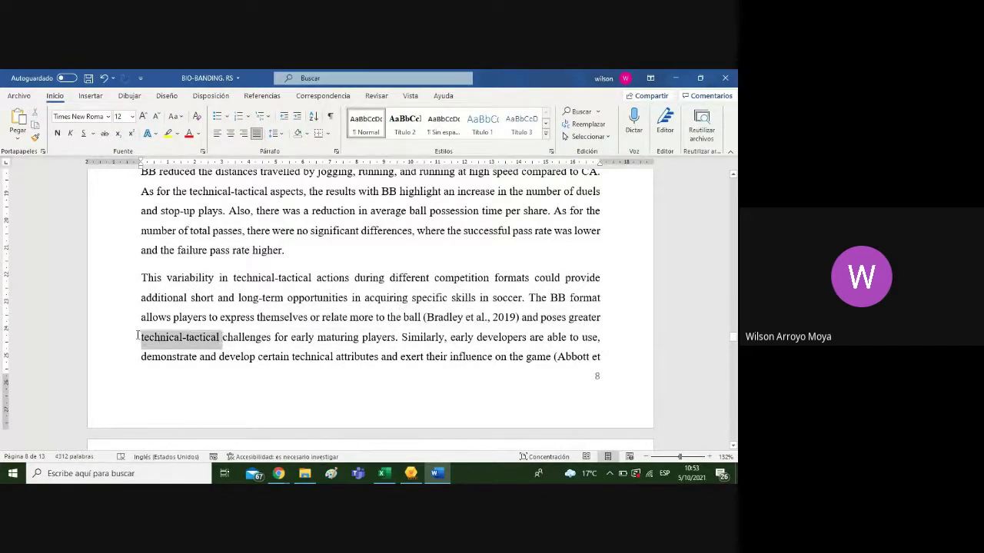
left_click(332, 357)
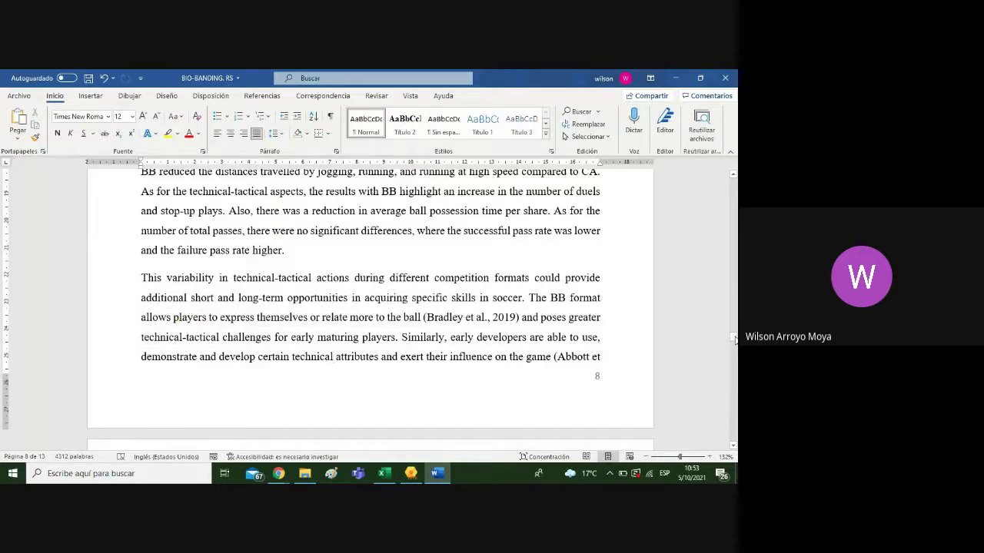
Look through the Experiences with BB and psychological aspects section of the review document
left_click_drag(734, 338, 733, 347)
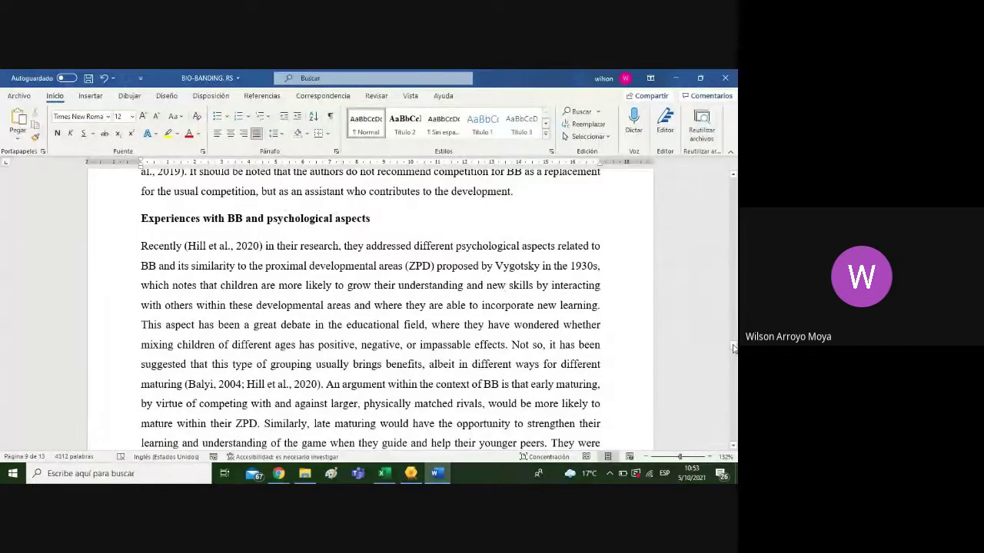
left_click_drag(732, 346, 733, 355)
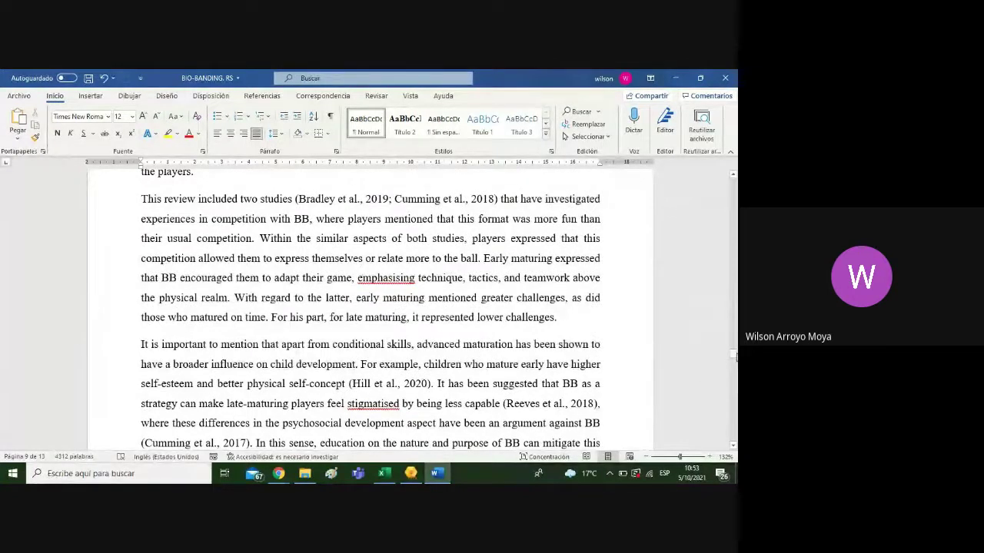
left_click_drag(735, 356, 734, 370)
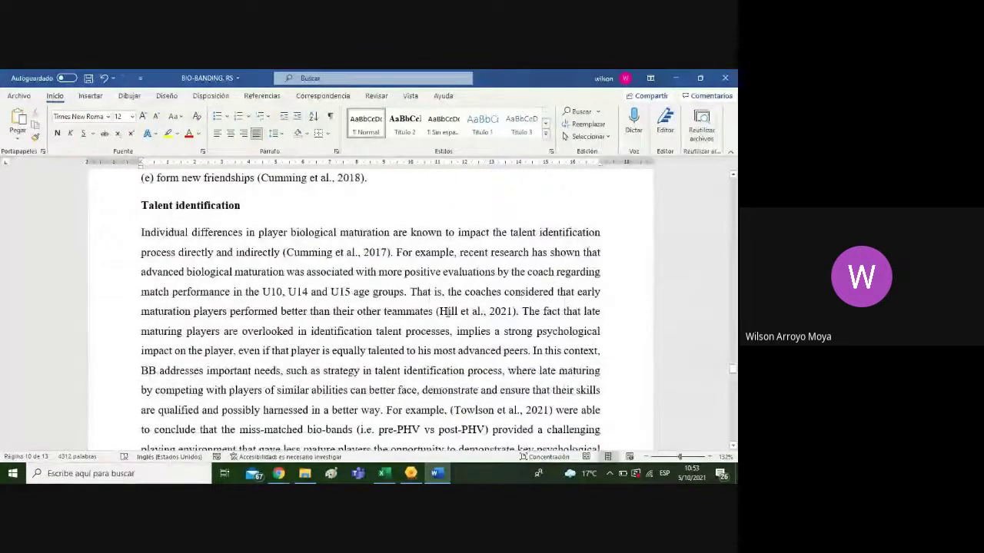
Examine the Talent identification and Conclusions sections of the review, and close the Word document
left_click_drag(241, 206, 140, 206)
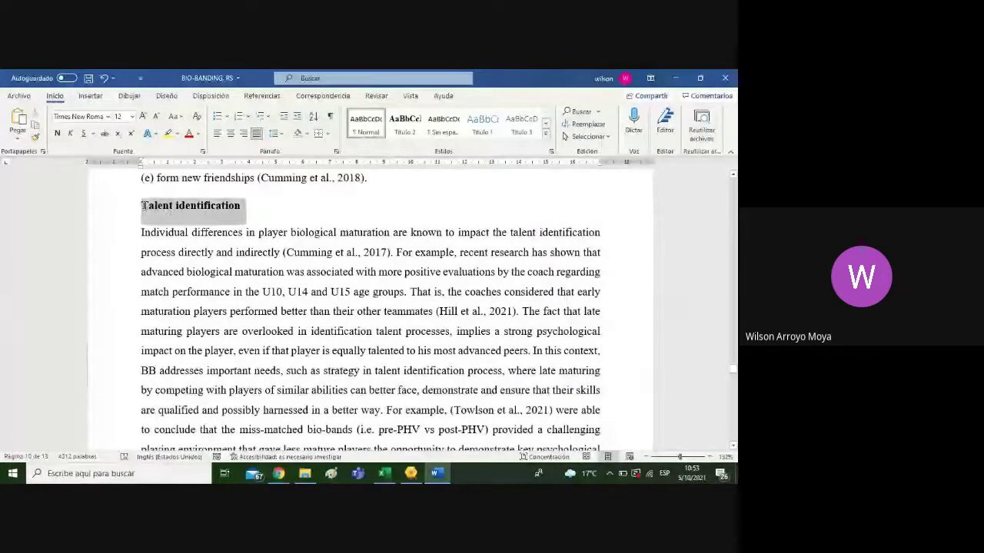
left_click(148, 275)
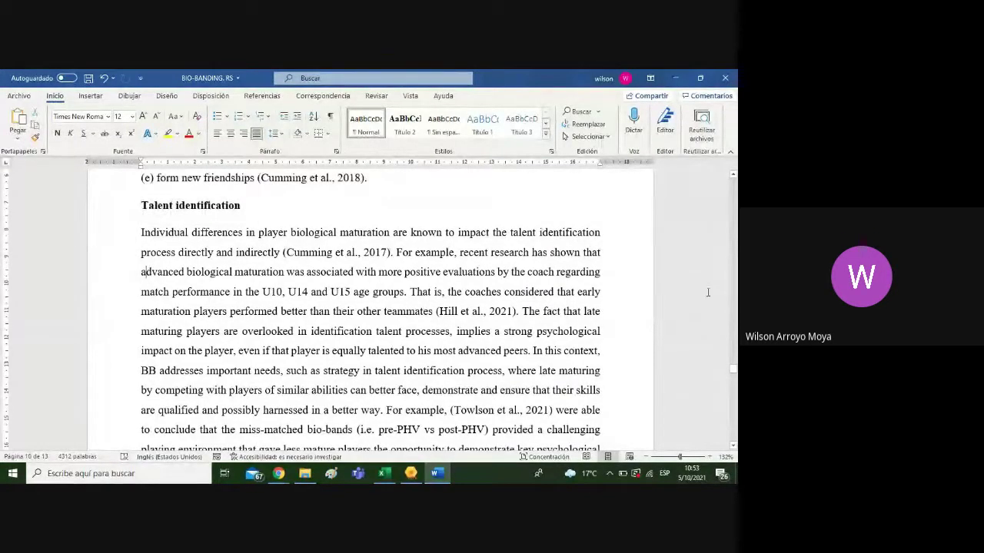
scroll(735, 372, "down", 4)
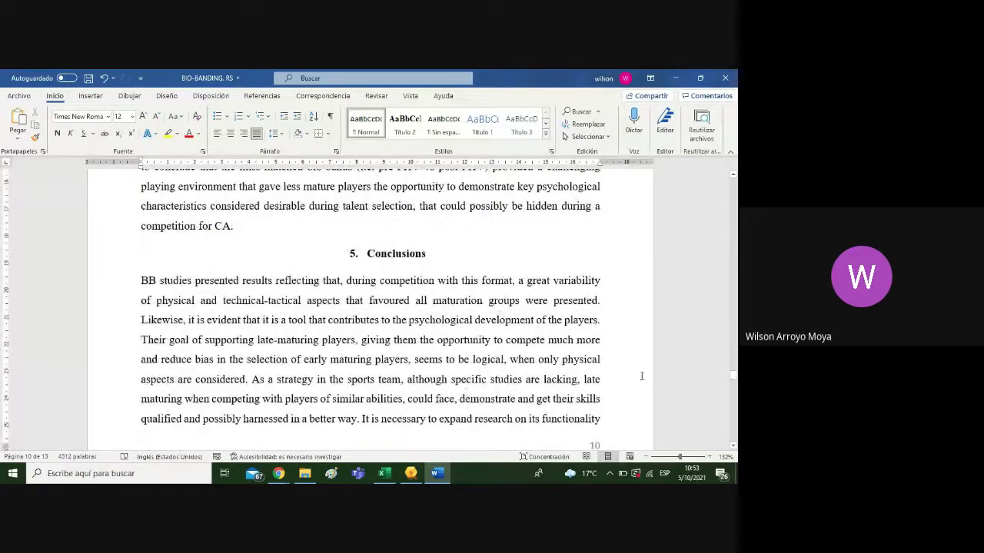
mouse_move(733, 375)
left_mouse_down()
mouse_move(734, 396)
mouse_move(734, 366)
left_mouse_up()
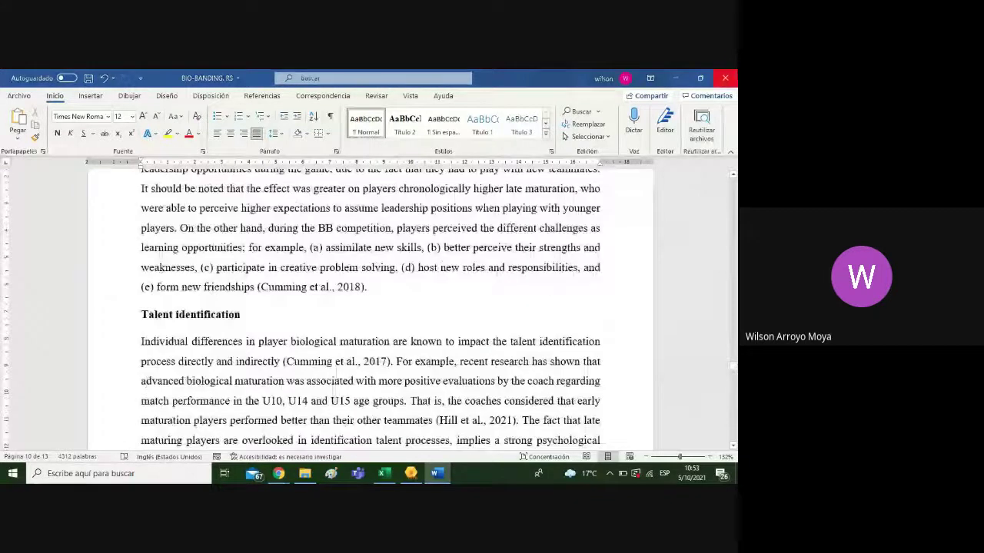
left_click(724, 78)
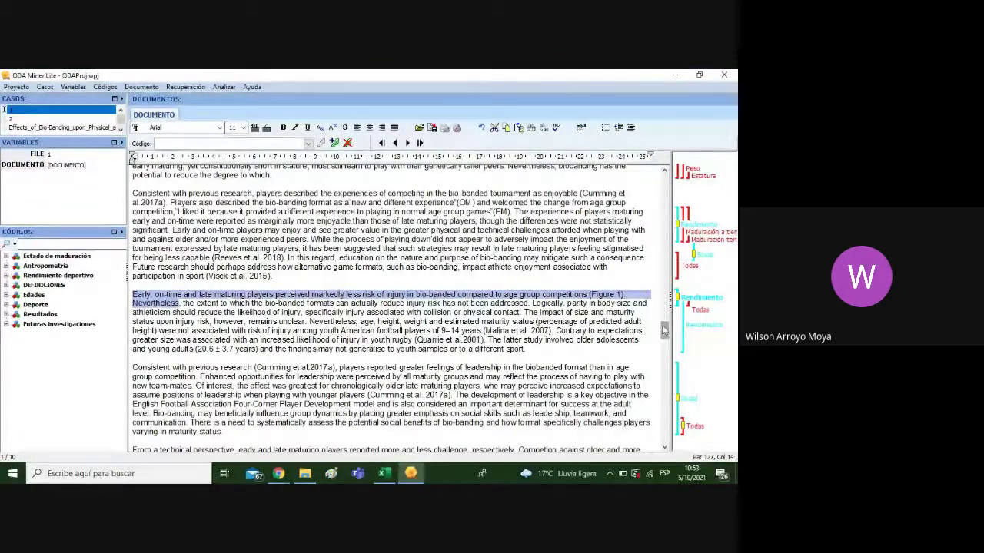
Start a new code under the DEFINICIONES category for the passage in QDA Miner Lite beginning "Greater physical equity may allow academies"
left_click_drag(664, 330, 665, 363)
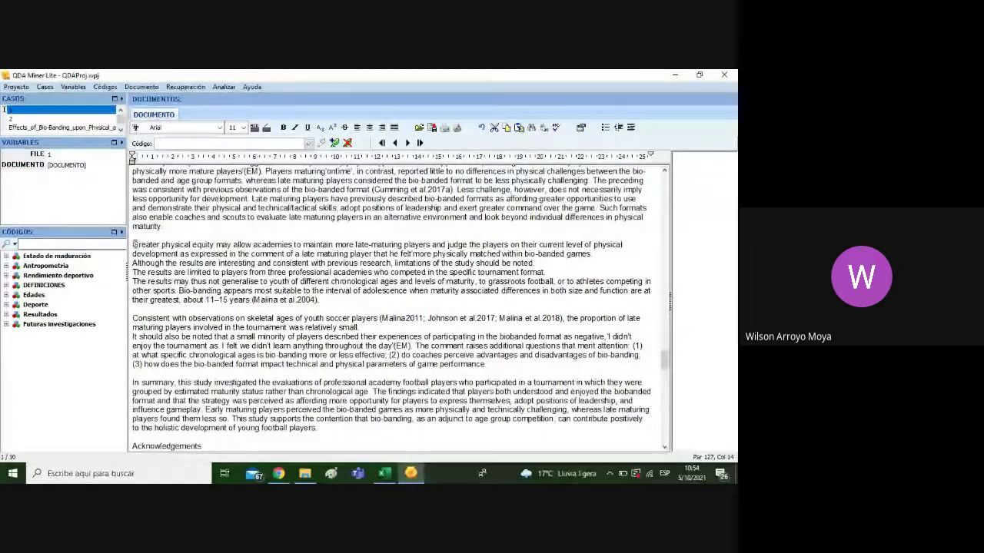
left_click_drag(135, 244, 432, 254)
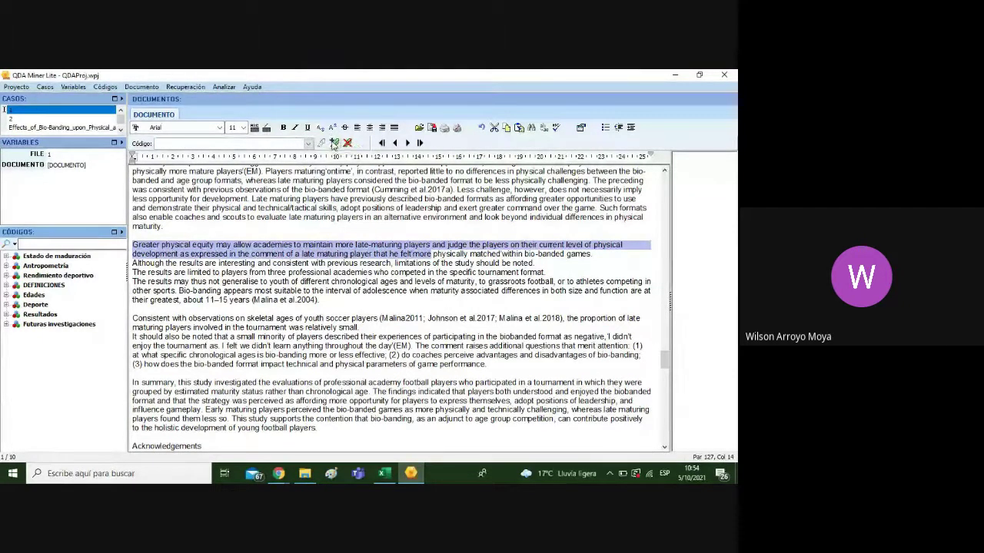
left_click(335, 144)
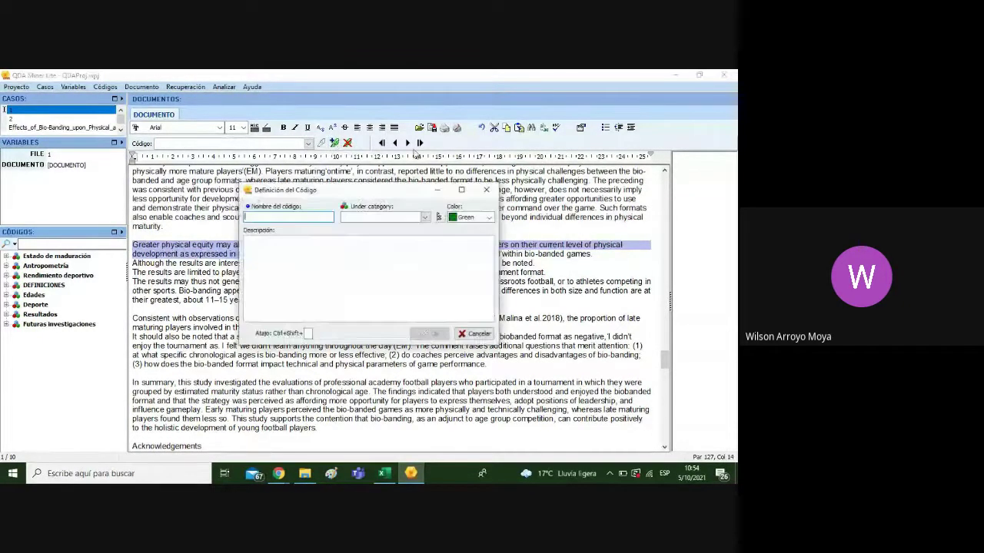
left_click(427, 218)
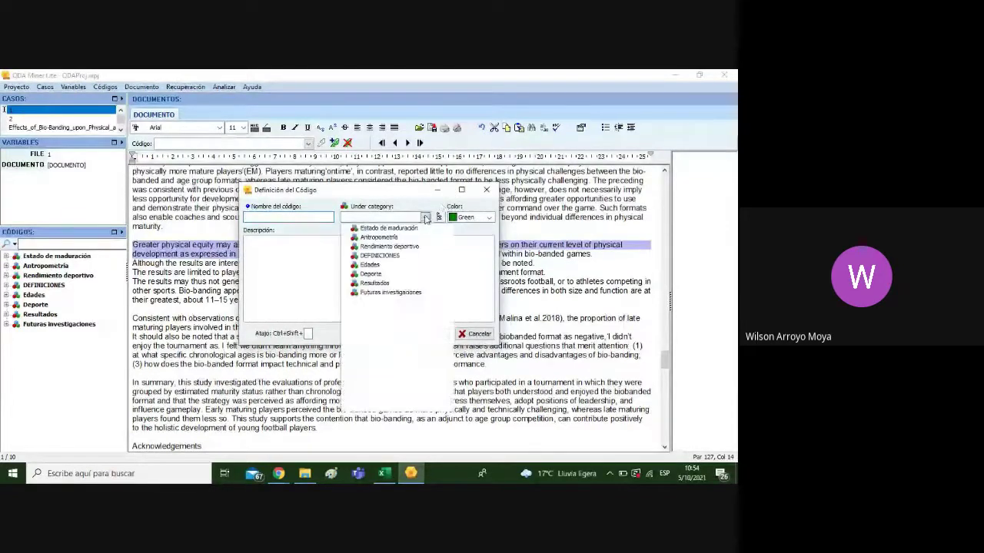
left_click(389, 258)
left_click(313, 217)
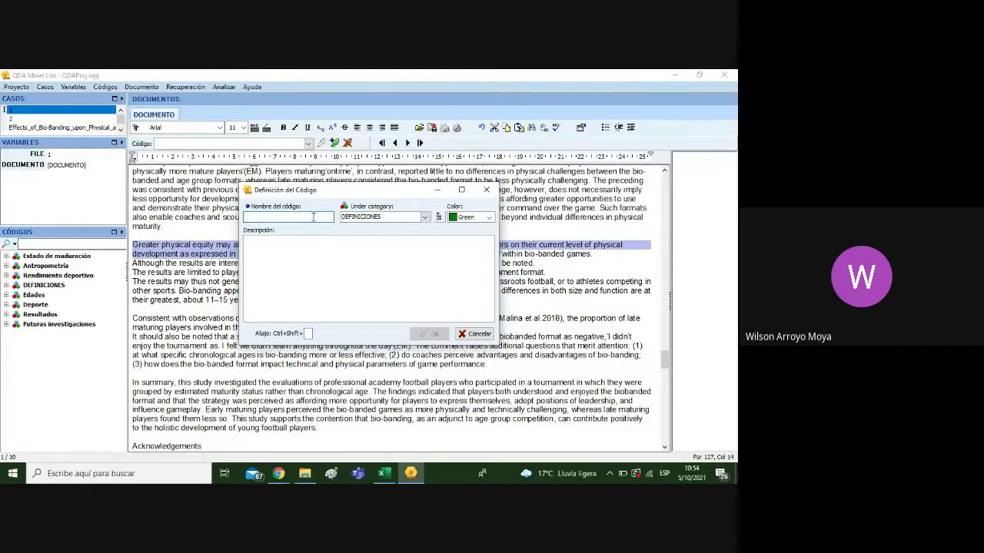
Try to create the new code under the name Conceptos
type("Con")
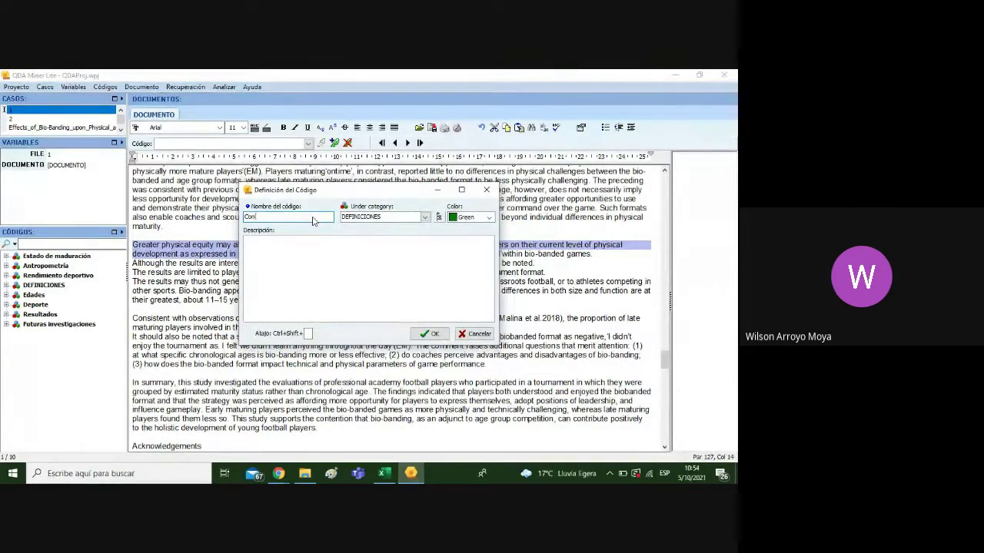
type("ceptos")
left_click(424, 334)
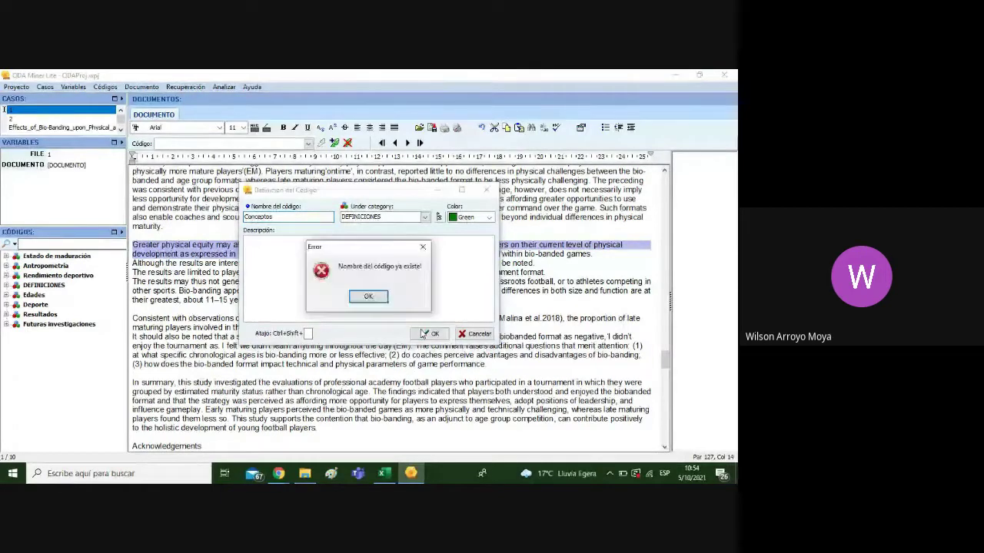
left_click(366, 302)
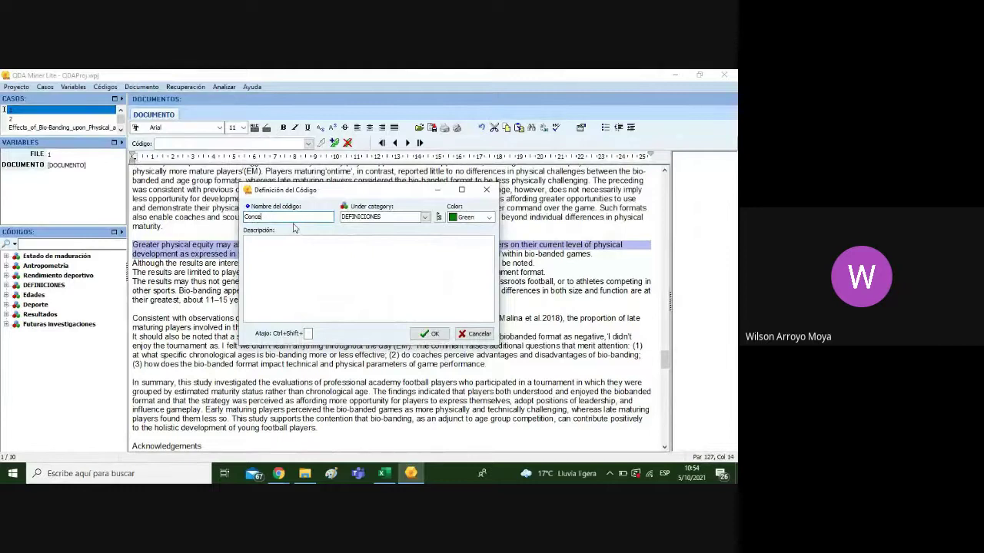
Name the new code Ejemplo, create it on the selected passage, and collapse the DEFINICIONES category
key("BackSpace")
key("BackSpace")
key("BackSpace")
key("BackSpace")
key("BackSpace")
type("Ejemplo")
left_click(413, 333)
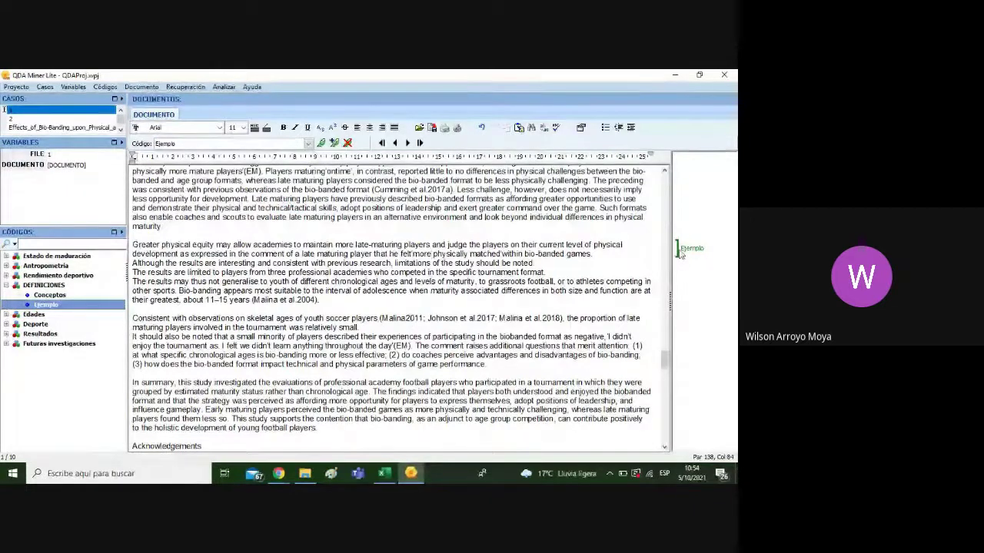
mouse_move(677, 256)
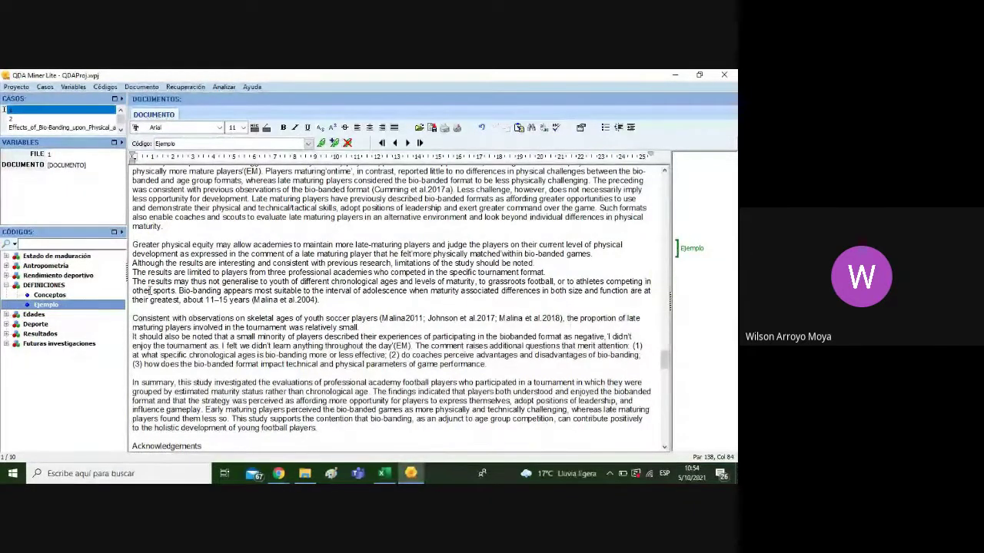
left_click(7, 285)
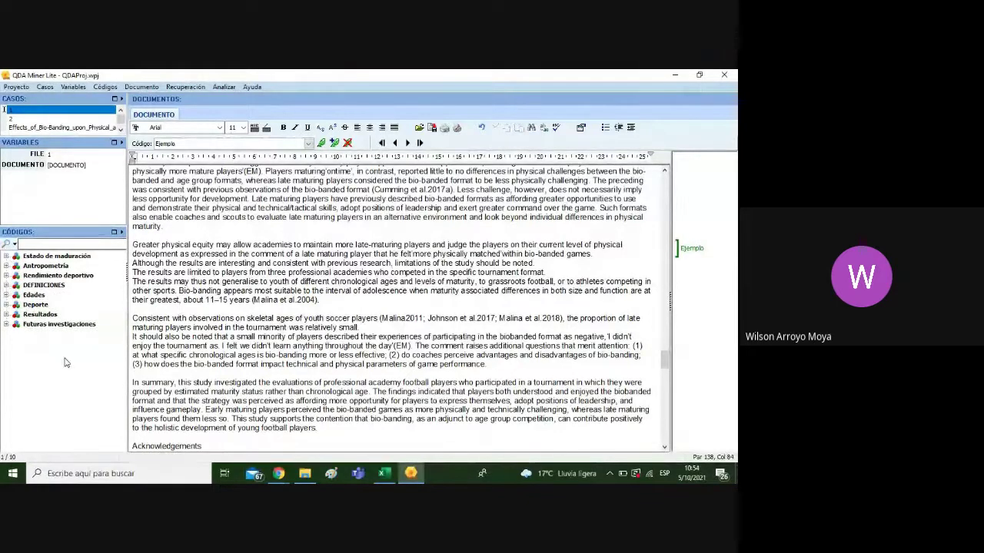
left_click(411, 471)
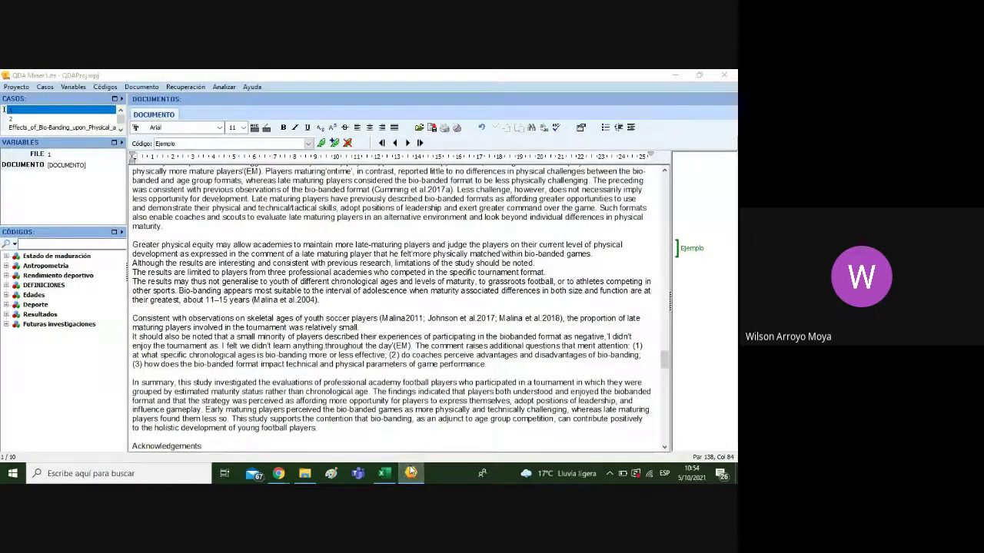
left_click(413, 474)
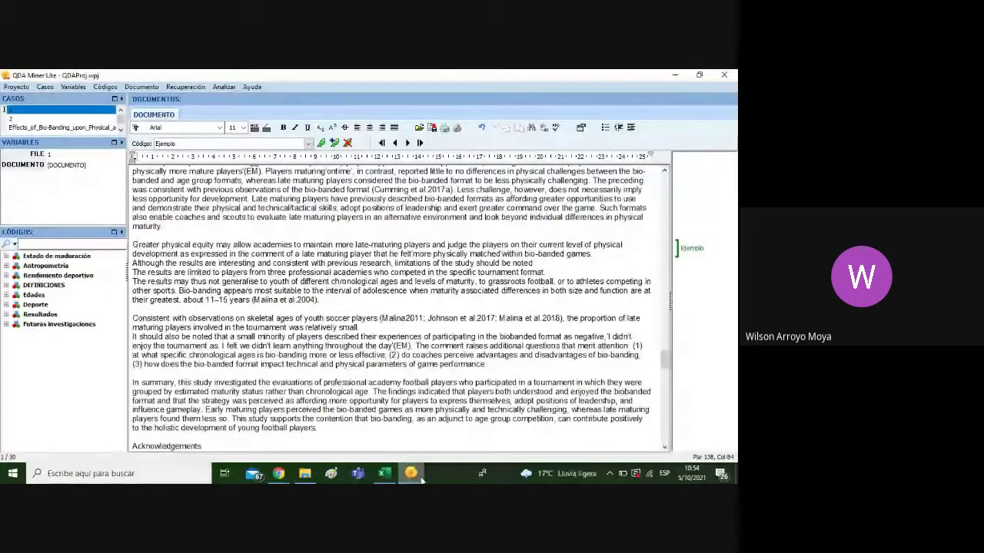
type(".")
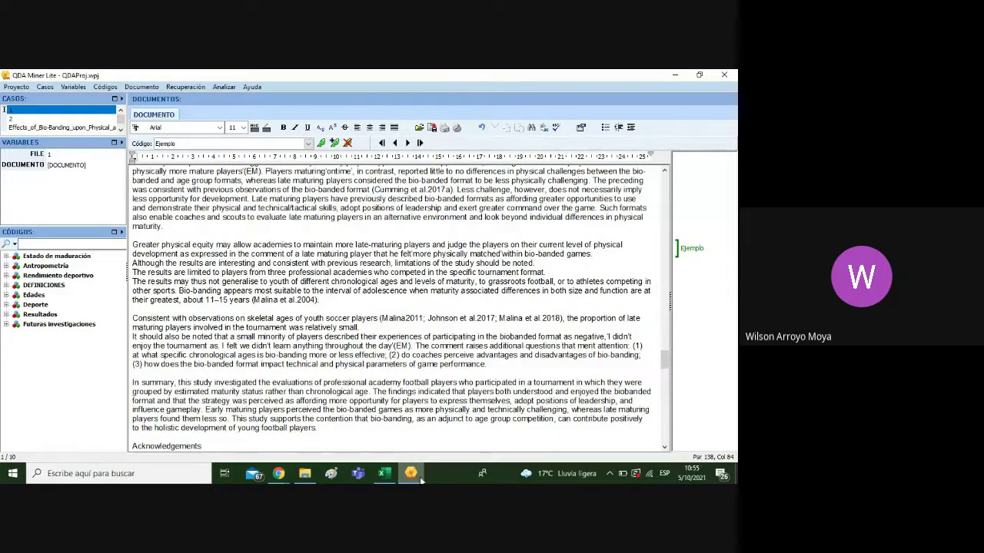
mouse_move(278, 473)
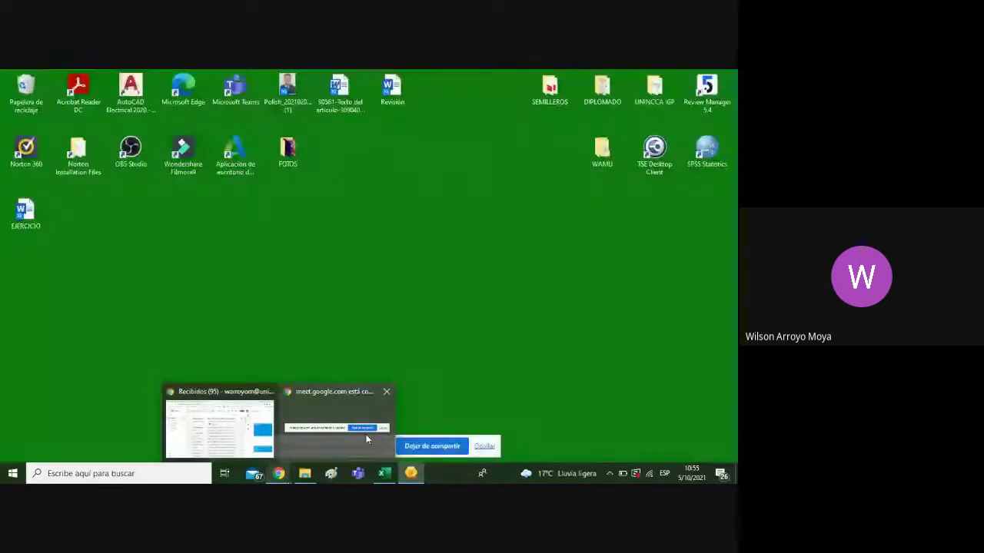
left_click(366, 434)
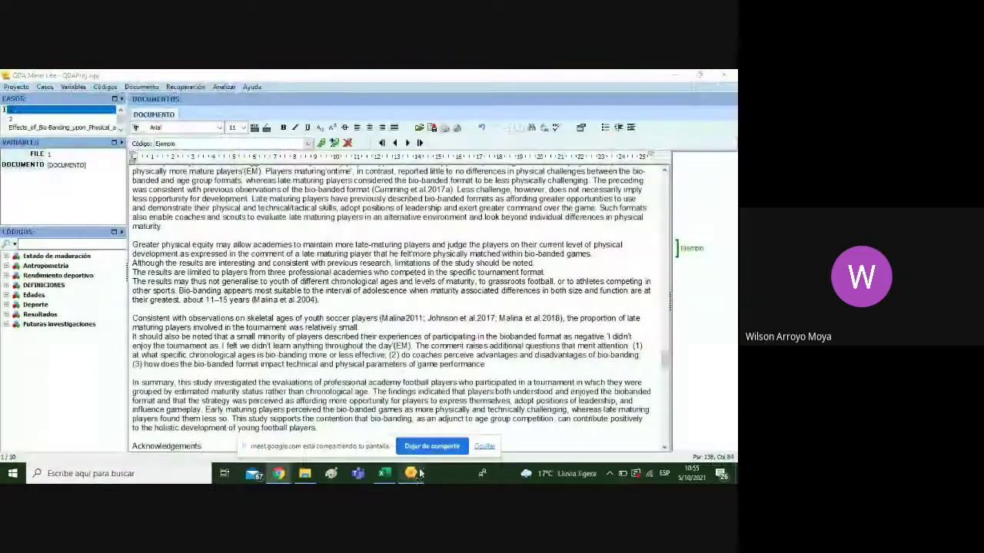
left_click(418, 478)
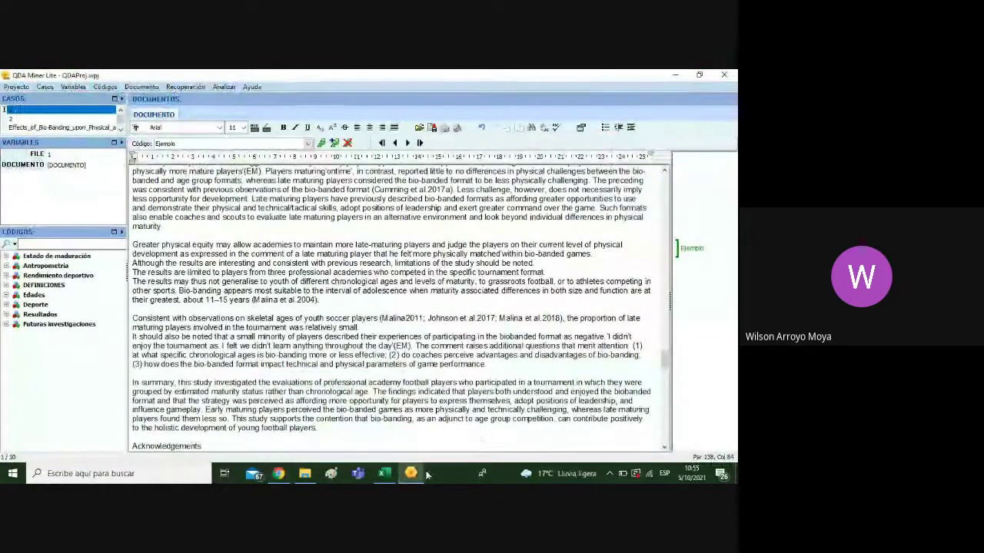
left_click_drag(665, 361, 666, 179)
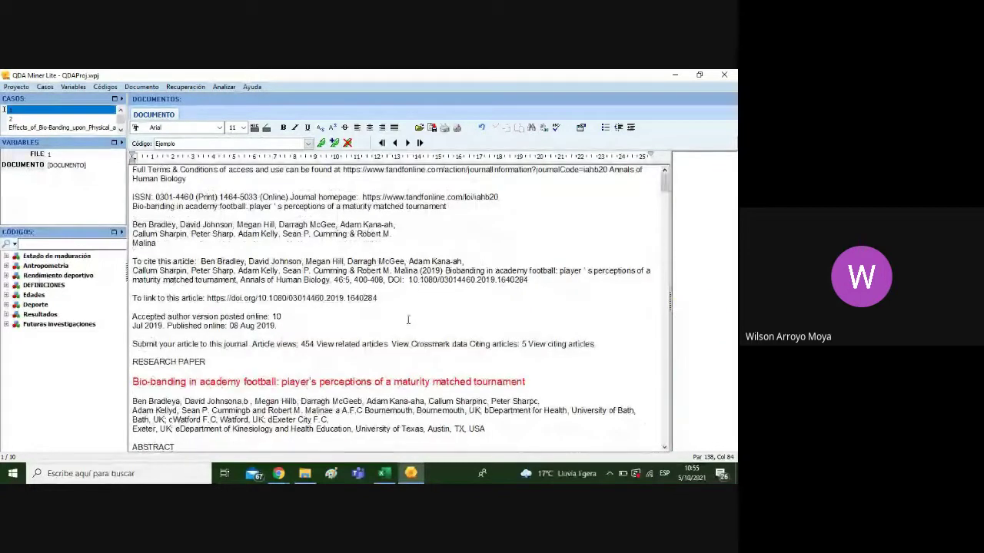
mouse_move(315, 478)
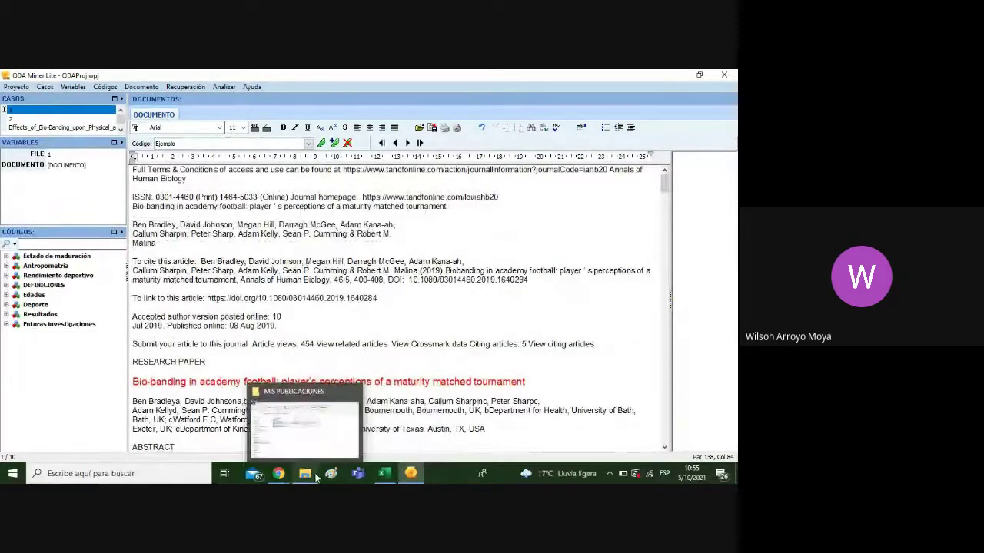
left_click(16, 85)
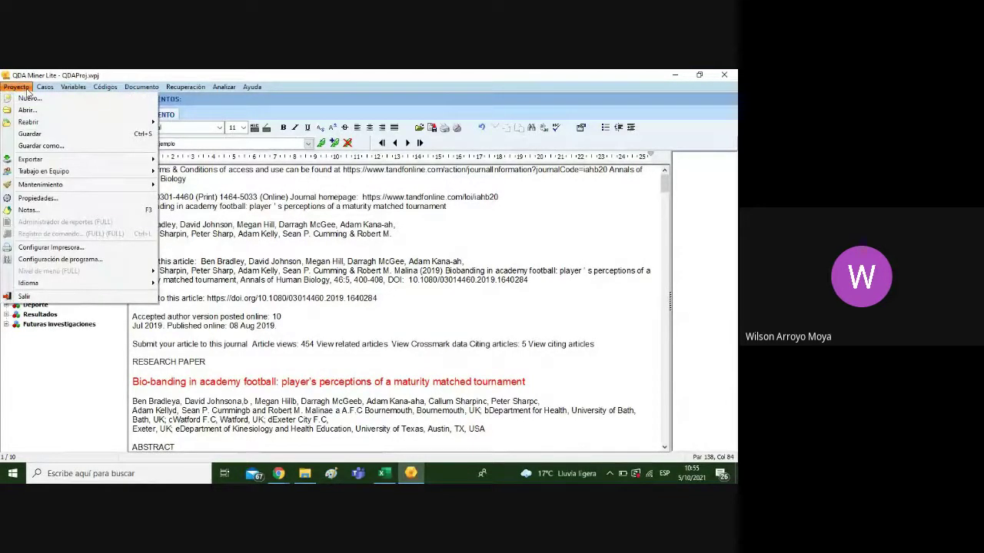
left_click(28, 91)
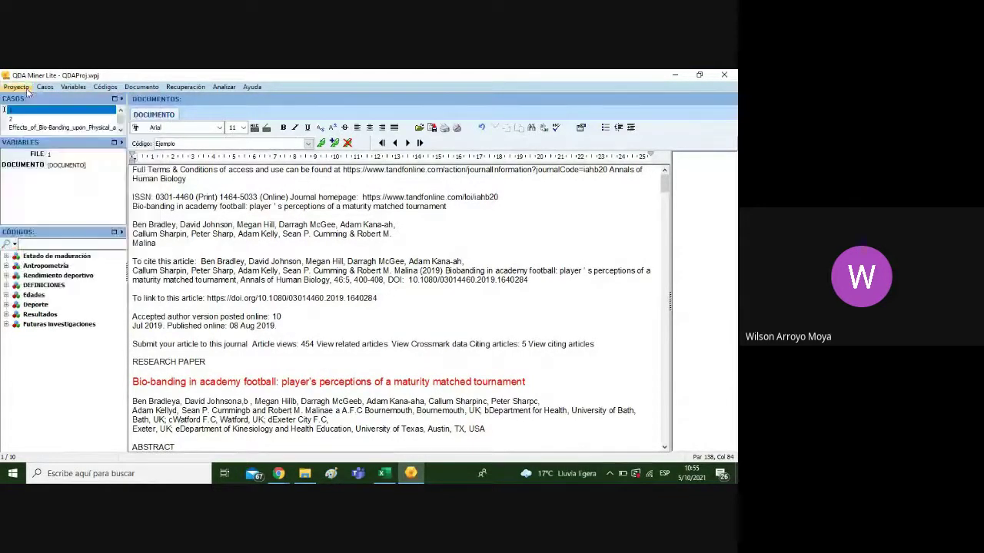
Switch to the EJERCICIO (respuestas) workbook in Excel and merge and centre cells C4:I11 on the Hoja2 sheet
left_click(382, 474)
left_click(269, 442)
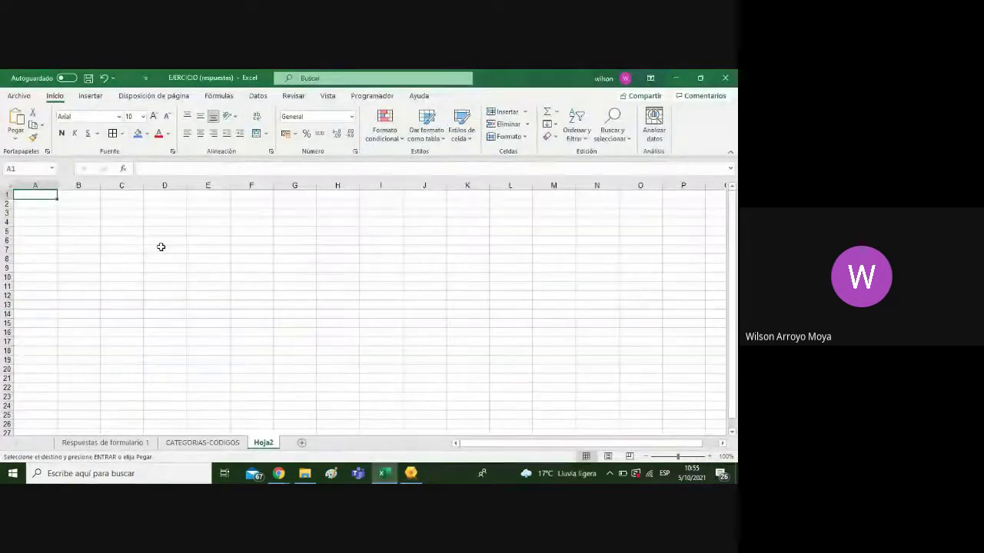
left_click_drag(112, 219, 375, 287)
left_click(256, 133)
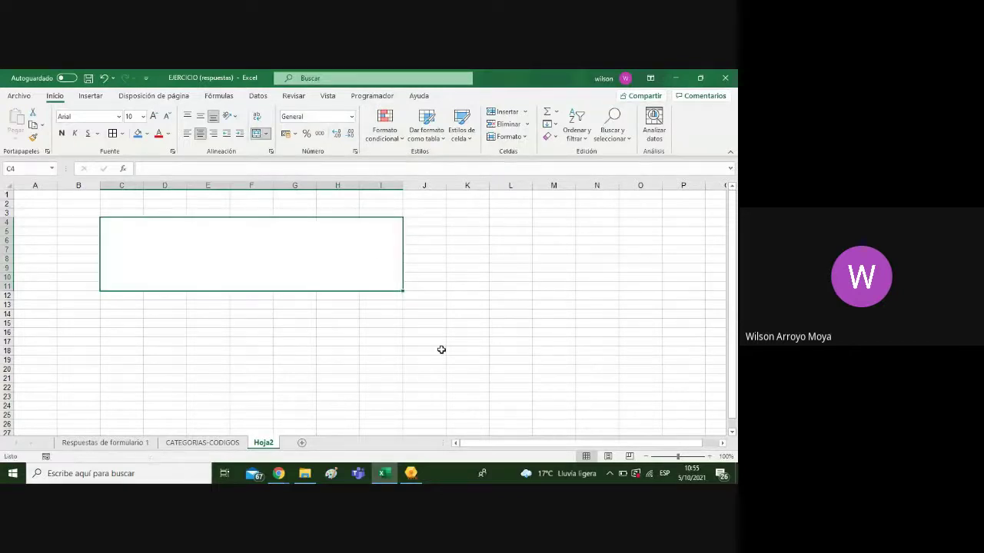
Enter "ANALISIS DE AL MENOS 3 ARTÍCULOS" in the merged cell C4:I11 and align it vertically to the middle
left_click_drag(677, 456, 690, 460)
double_click(494, 305)
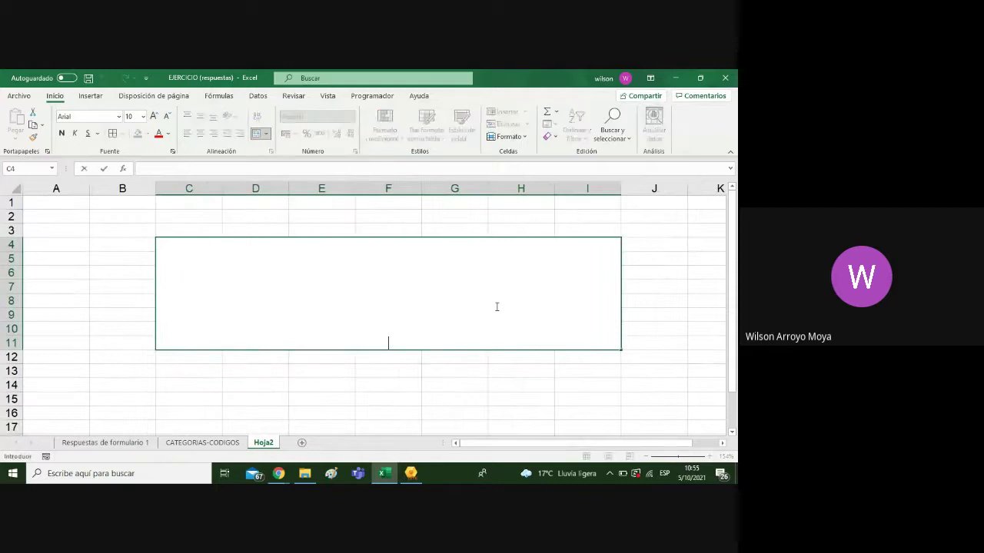
type("ANALISIS DE ")
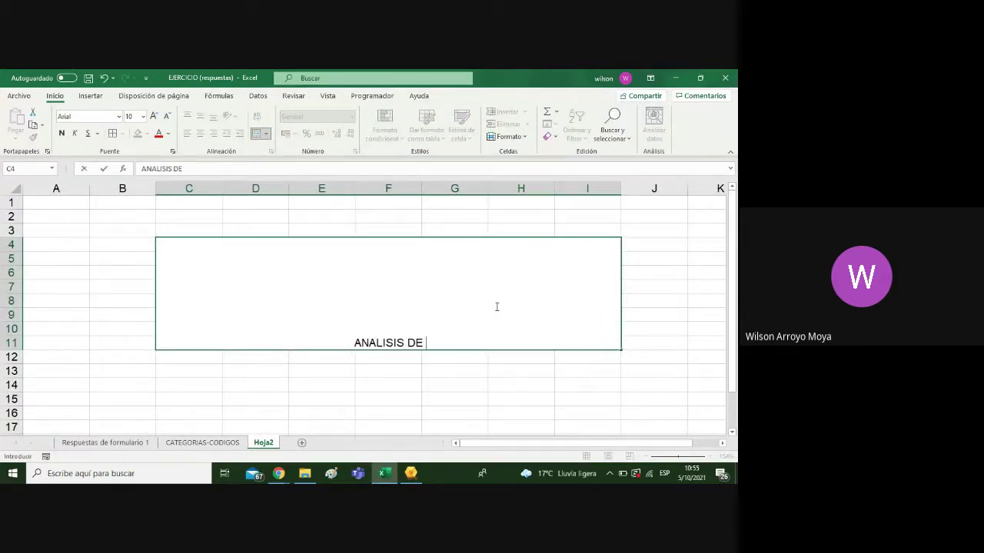
type("AL MENOS ")
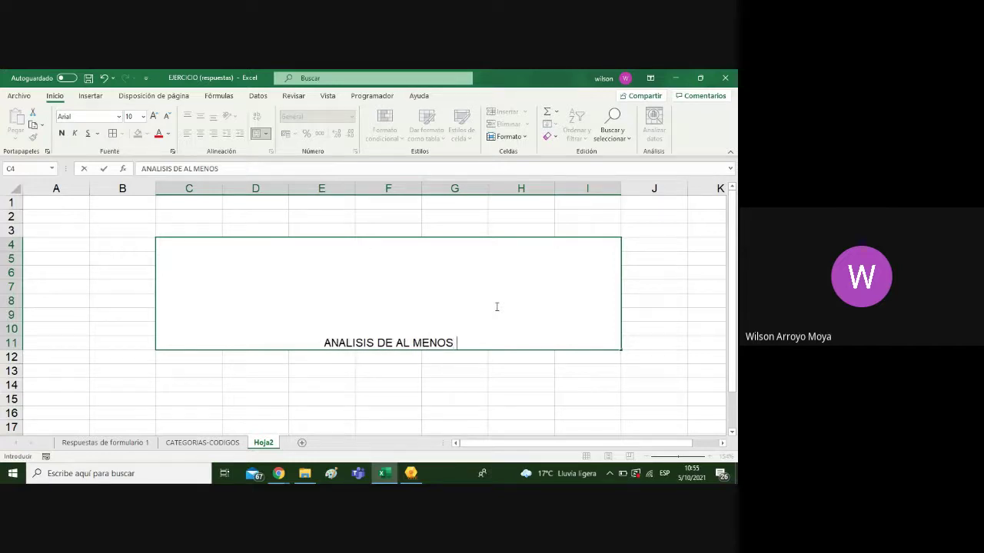
type("3 ART")
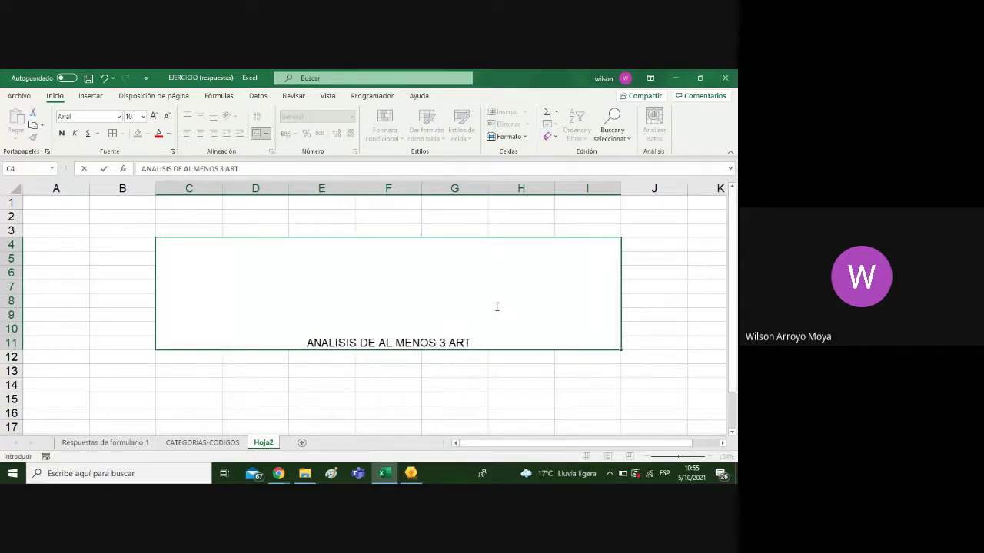
type("ÍCULOS")
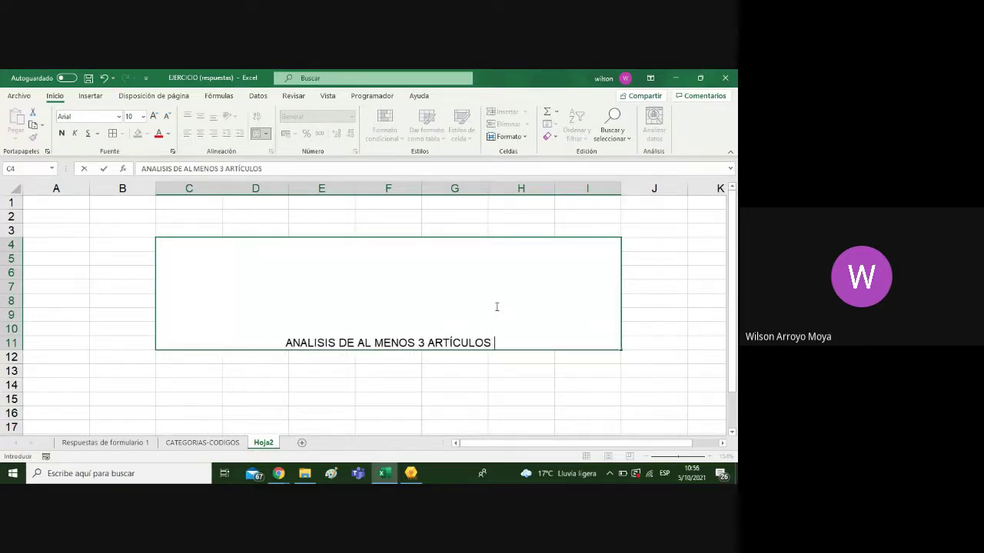
left_click(659, 272)
left_click(529, 290)
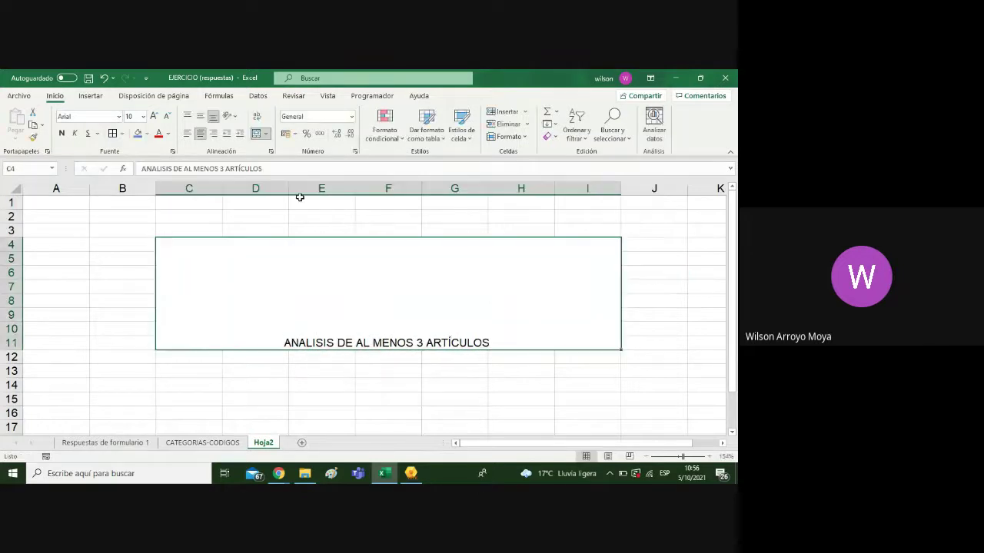
left_click(200, 116)
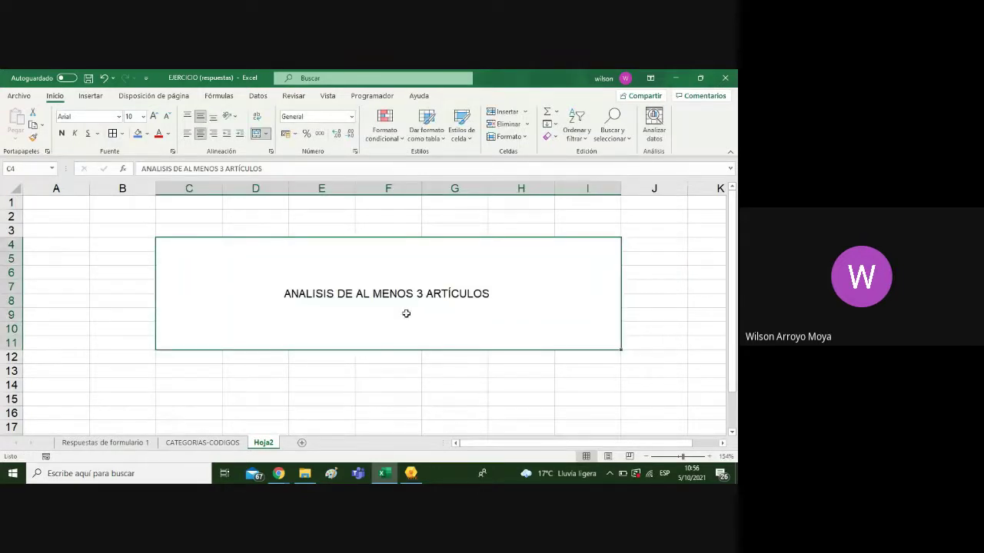
Extend the merged cell's text after ARTÍCULOS with "EN QDA MINER LITE."
double_click(519, 302)
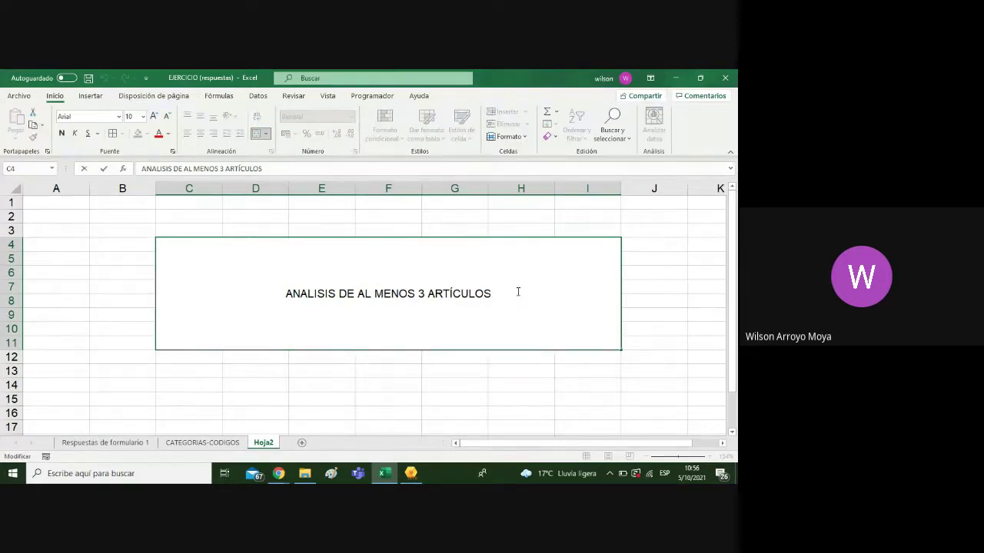
type("....")
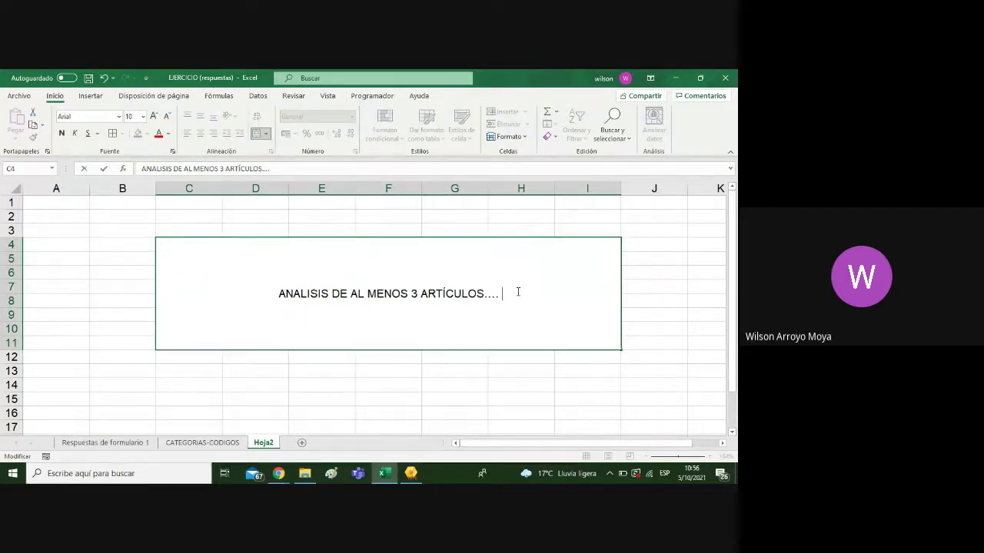
key("BackSpace")
key("BackSpace")
key("BackSpace")
key("BackSpace")
key("BackSpace")
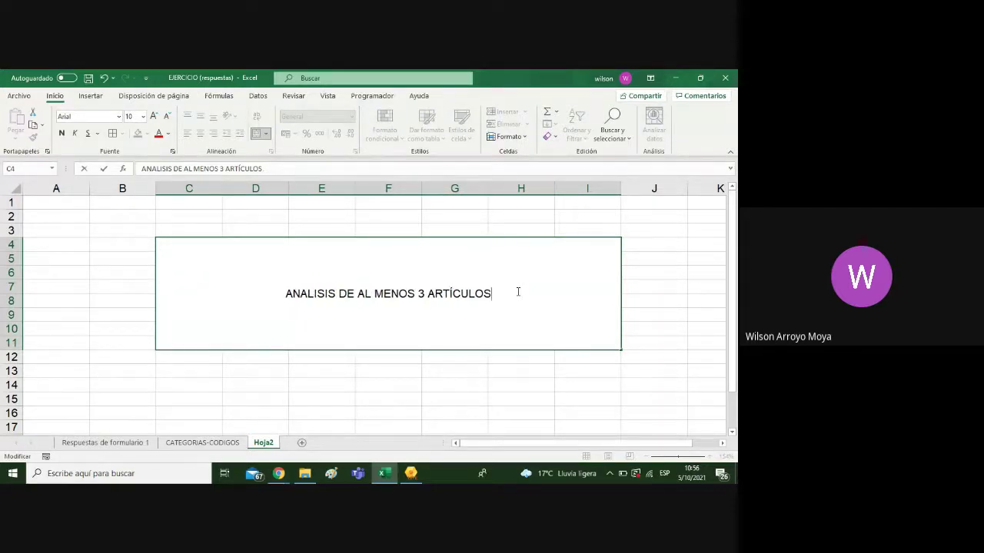
type("S EN Q")
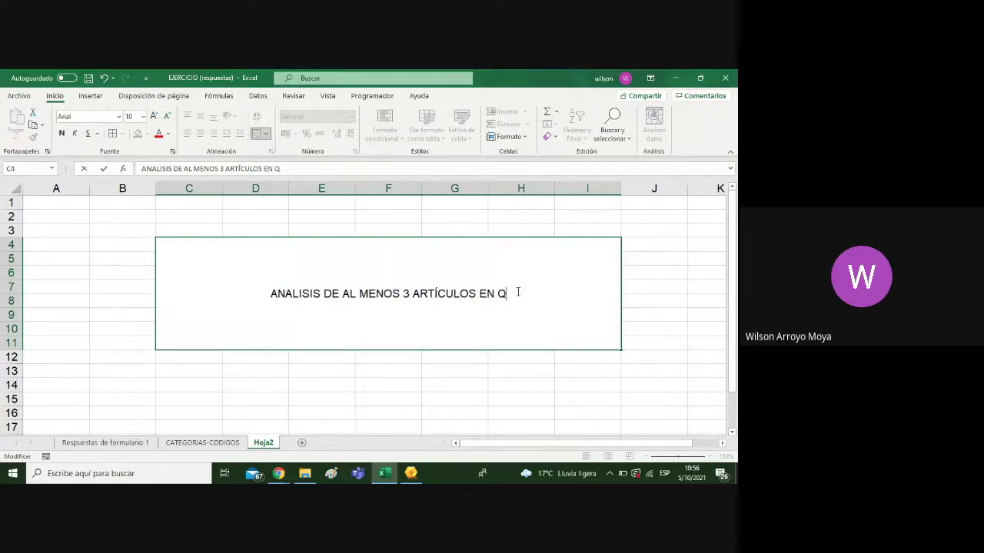
type("DA MINER LITE.")
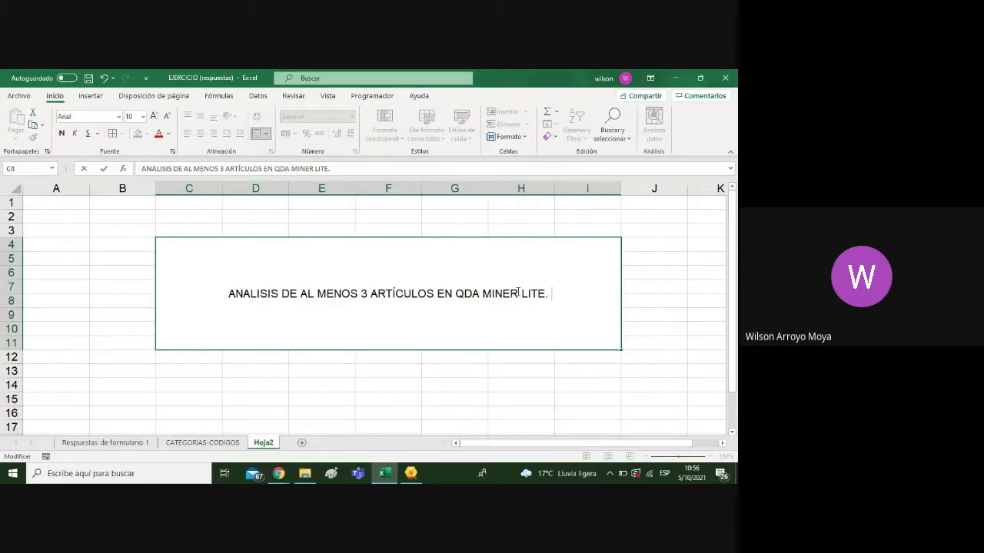
Add "WORD, CODIFICACIÓN, N° CASOS" after QDA MINER LITE in the merged cell's text
type(" WORD")
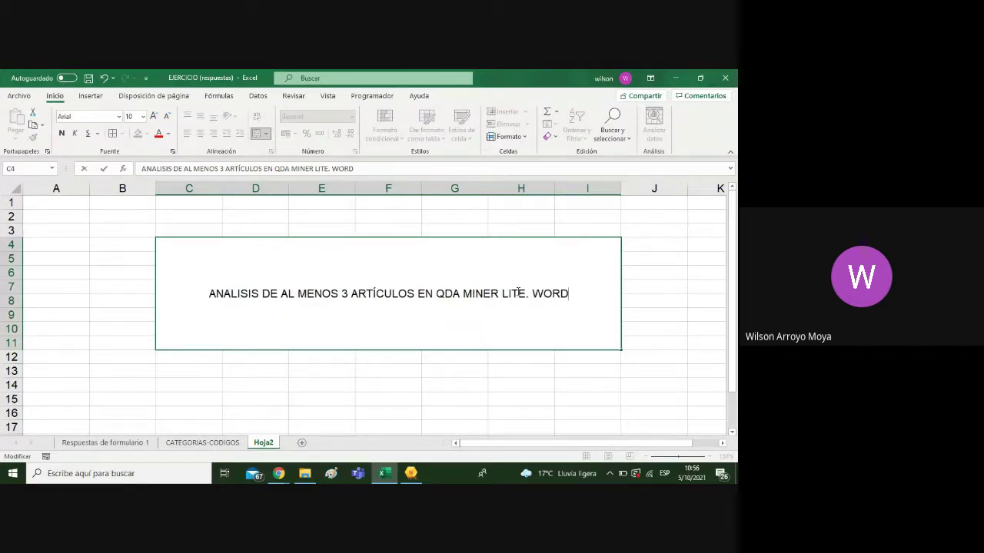
type(", C")
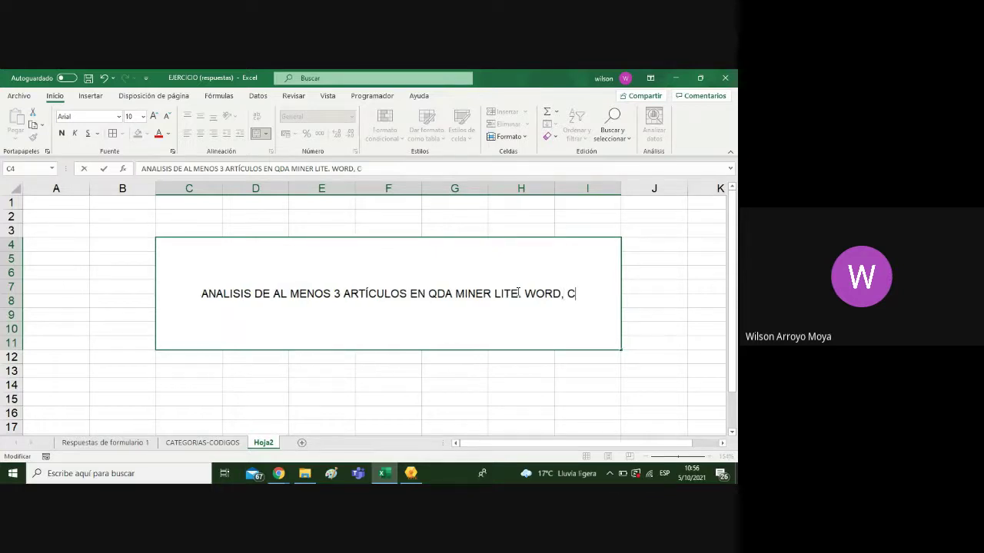
type("ODIFICACI")
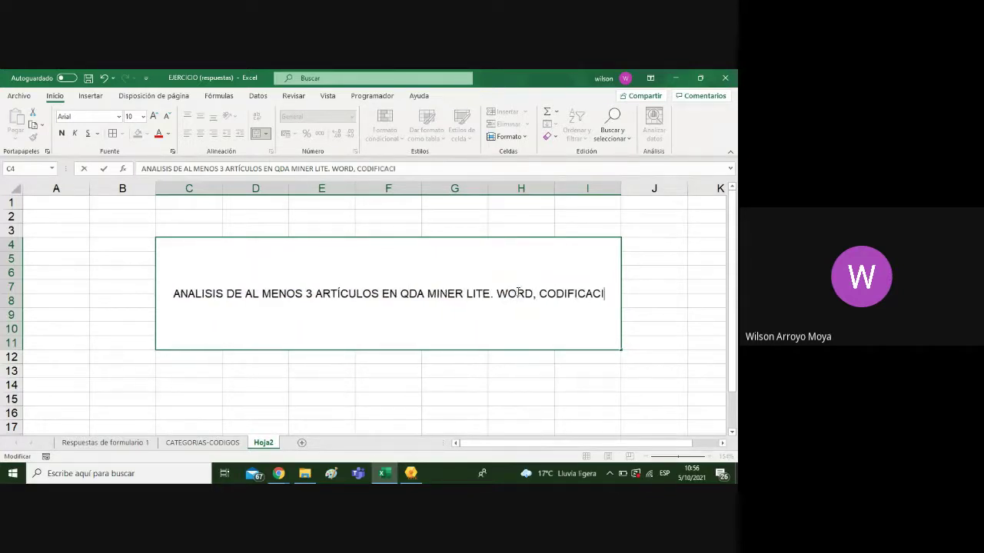
type("ÓN")
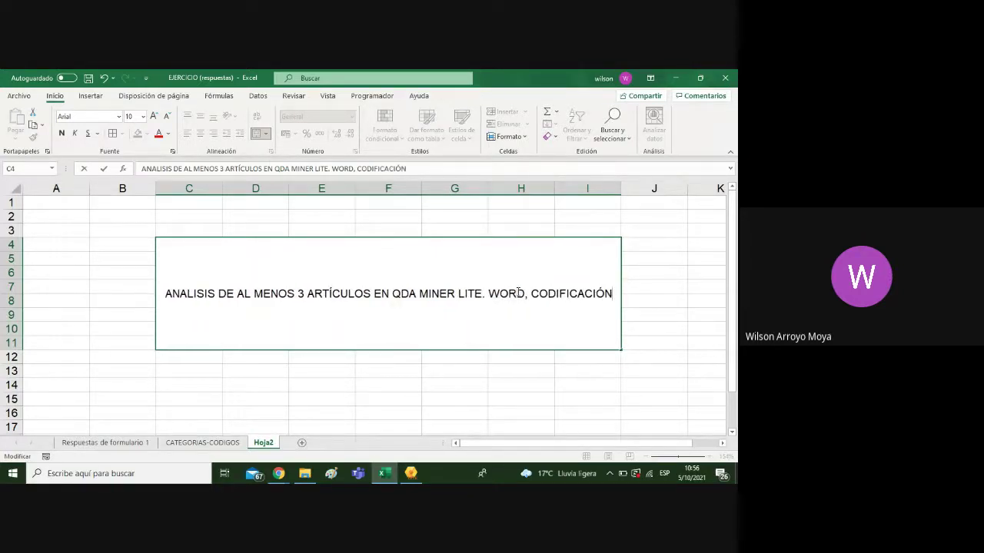
type(", ")
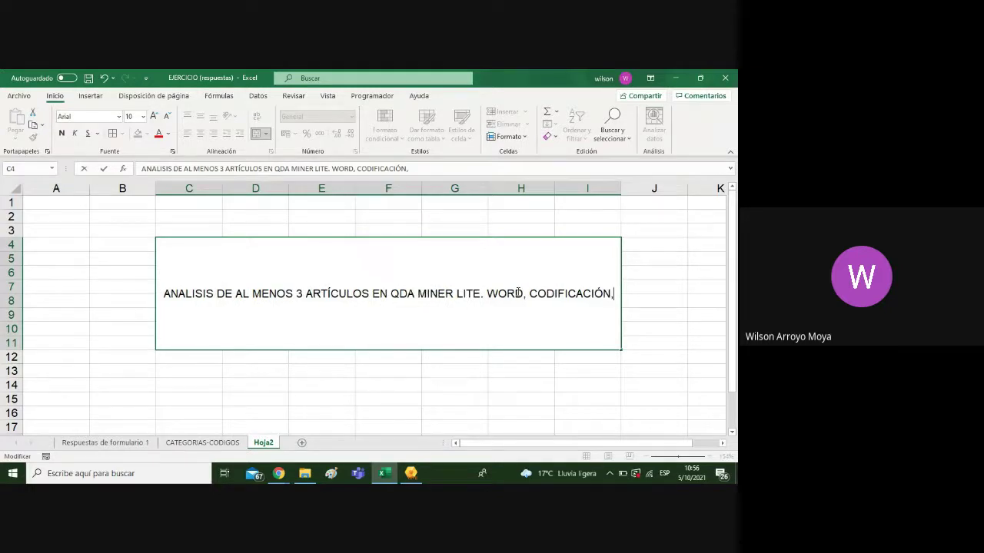
type("N!")
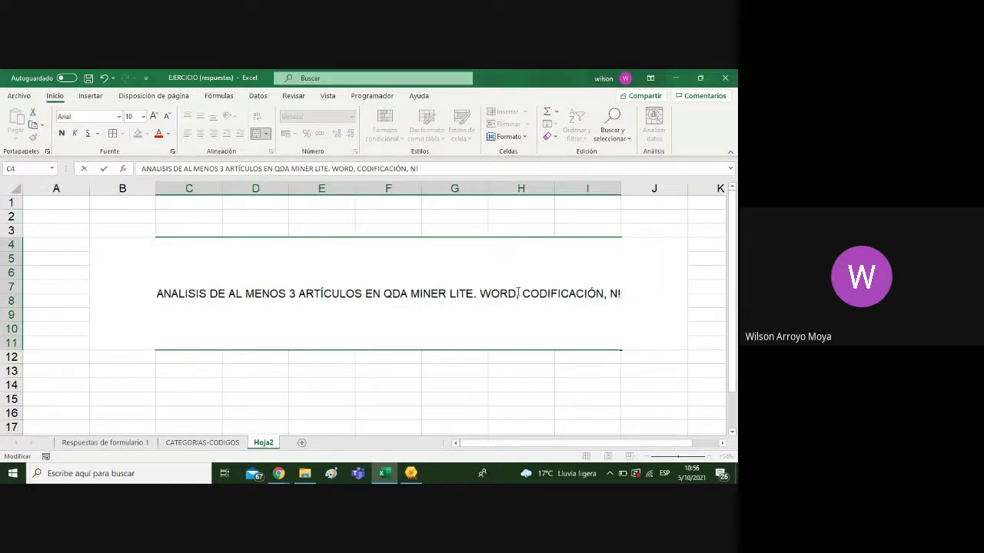
key("BackSpace")
type("° CAS")
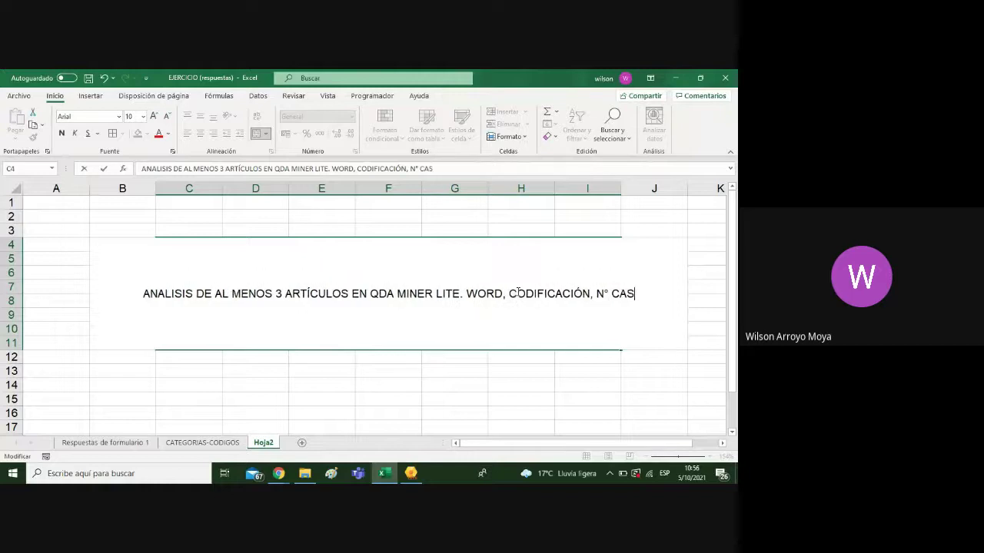
type("A")
key("BackSpace")
type("OS")
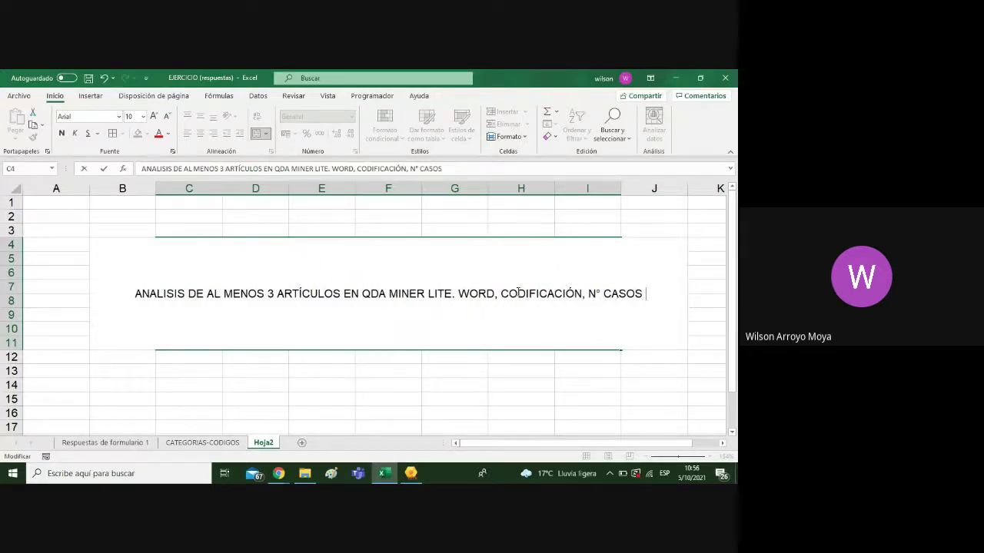
Complete the merged cell's text with ", SERÍAN LOS TEMAS DE ANALISIS PRINCIPAL"
key("BackSpace")
type(". SER")
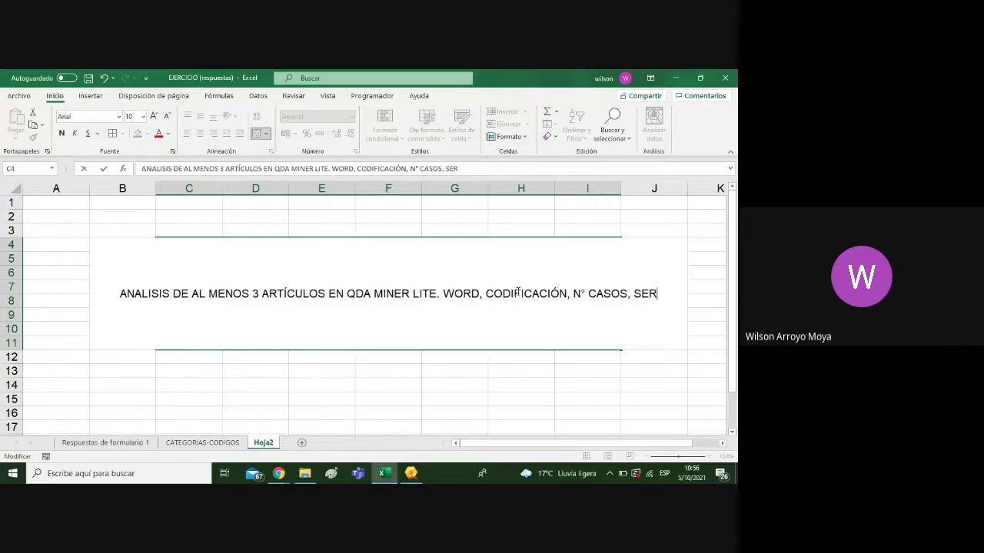
key("BackSpace")
key("BackSpace")
type("ERÍA")
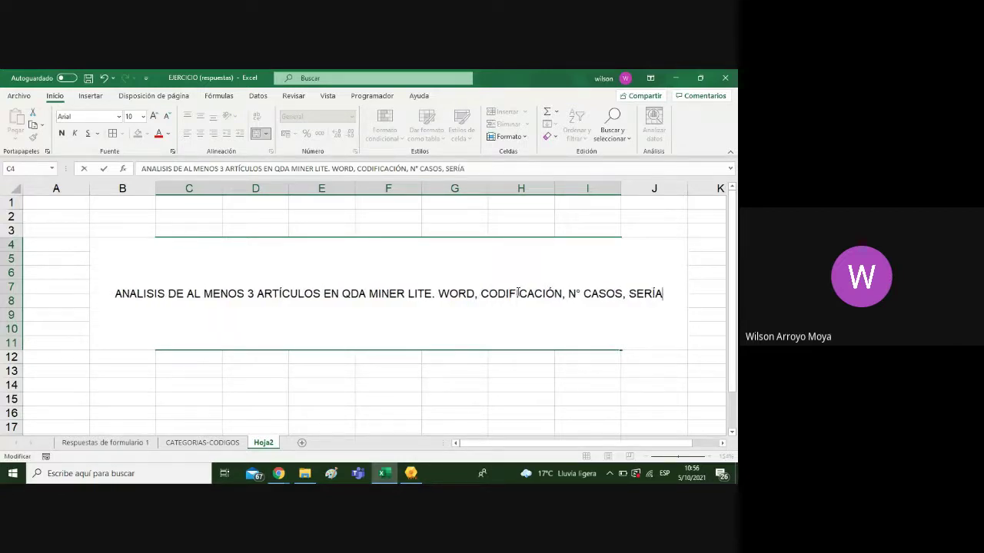
type("N LOS TEMA")
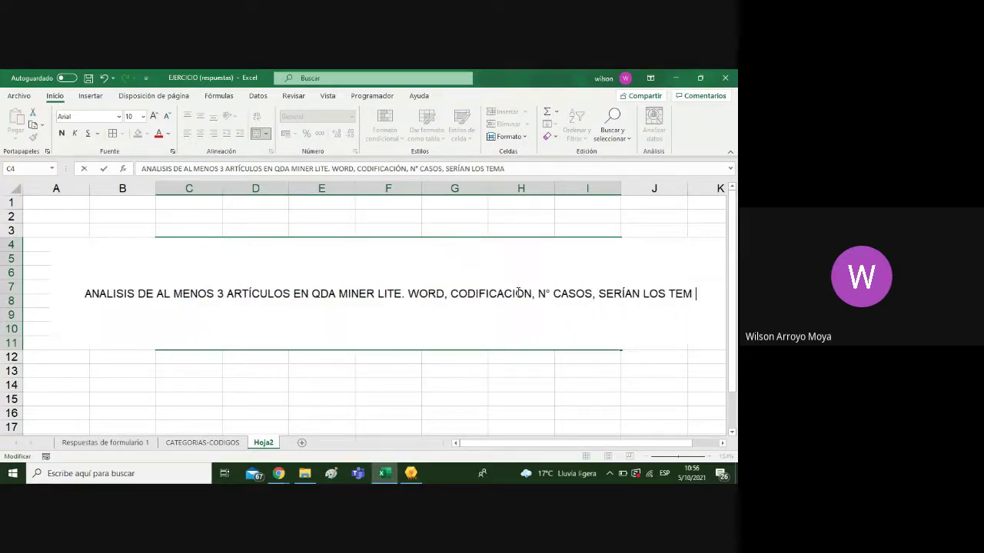
type("S DE ANAL")
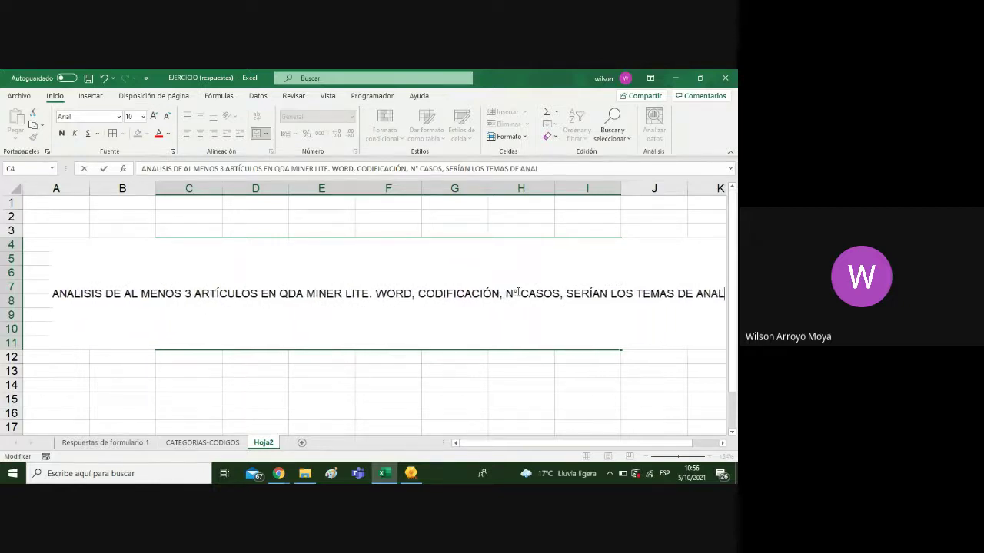
type("ISIS PRINCIPAL")
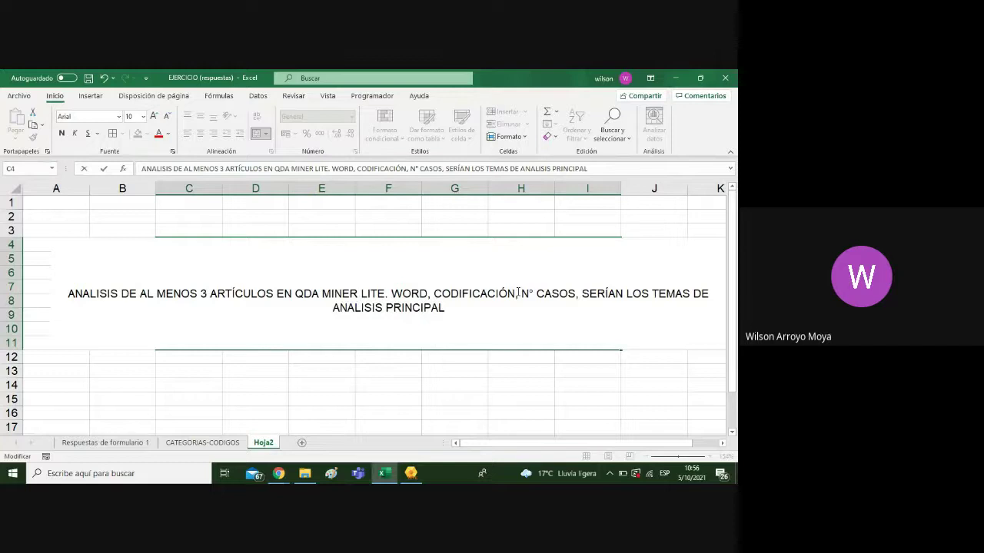
key("Return")
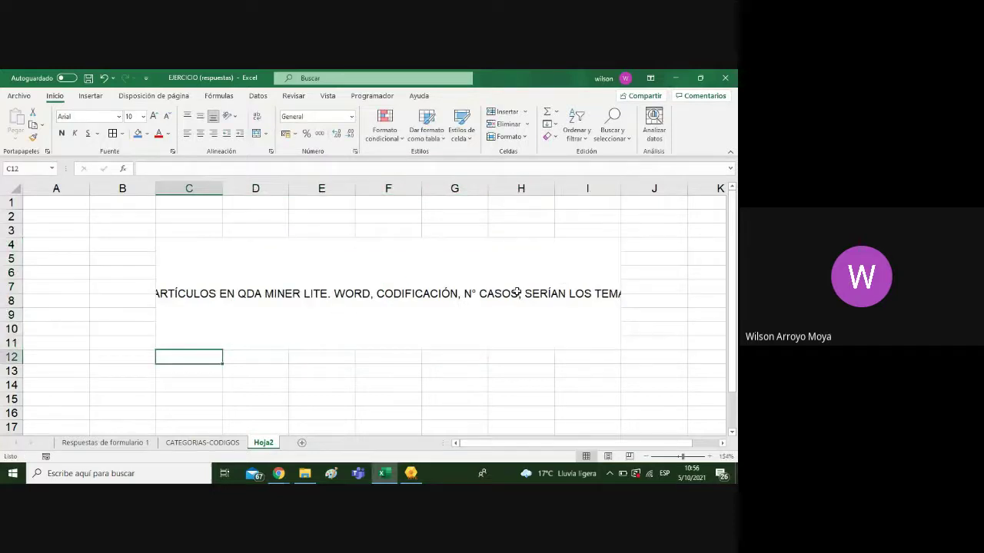
Wrap the text inside the merged cell C4:I11
left_click(439, 307)
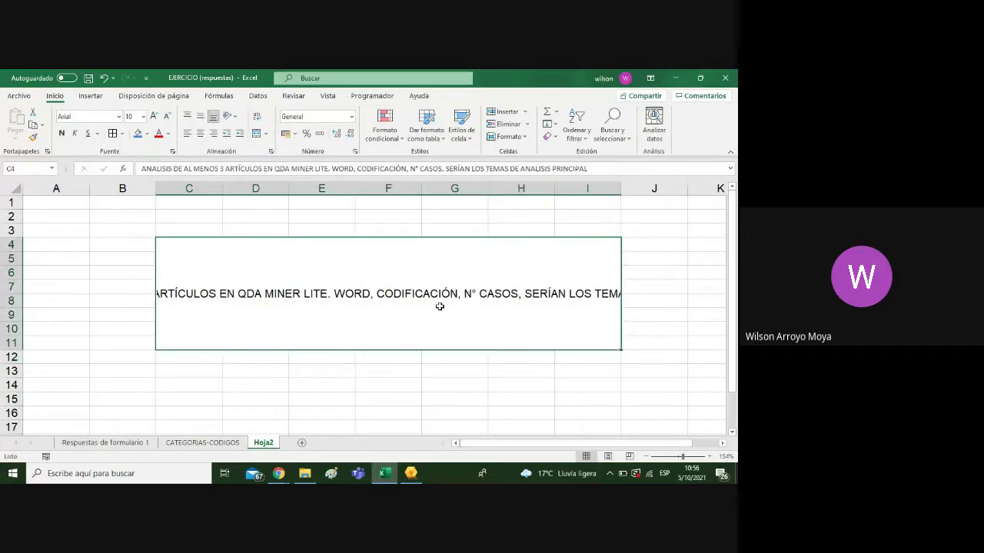
left_click(257, 116)
double_click(307, 286)
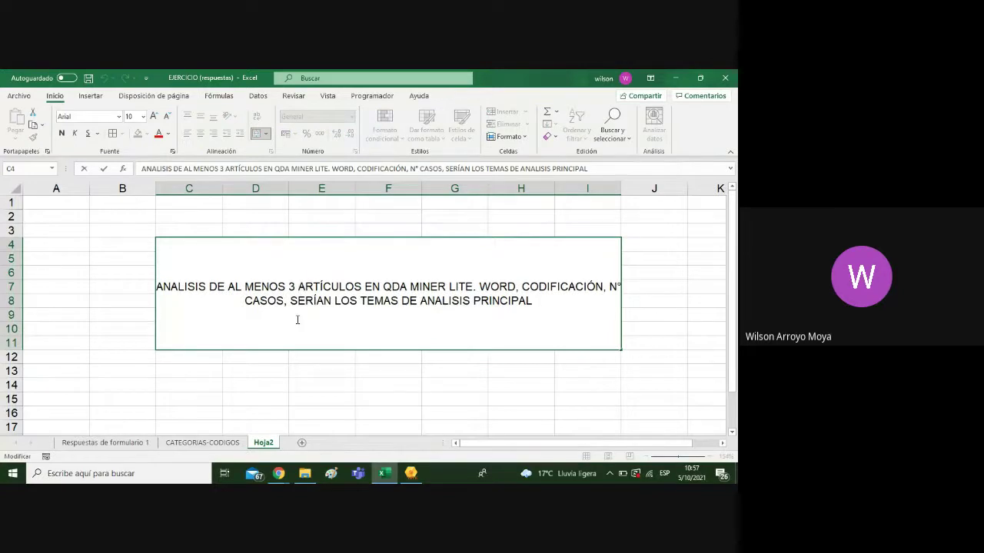
left_click(666, 274)
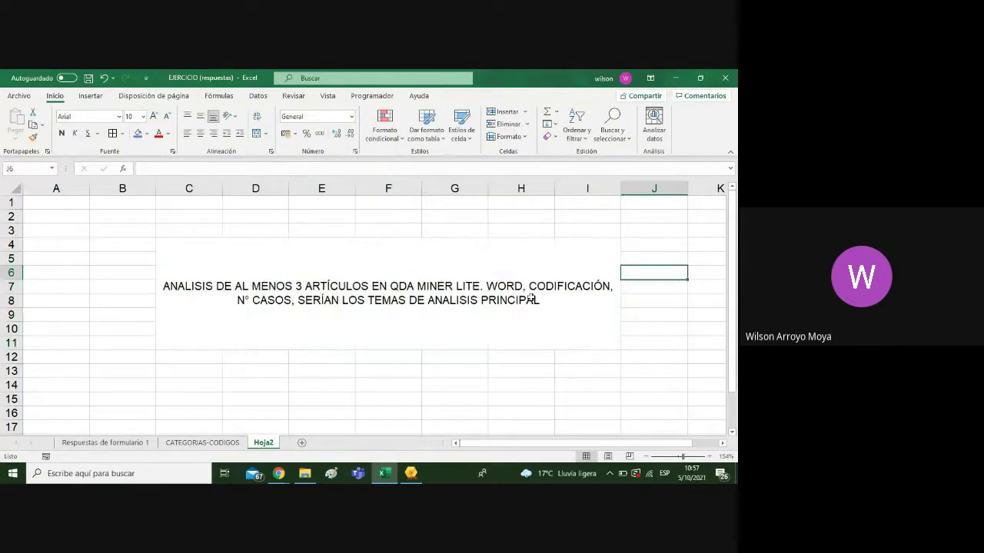
Switch to QDA Miner Lite and start a new project from a list of documents, discarding the changes to Bio-bandig.qdp
left_click(525, 265)
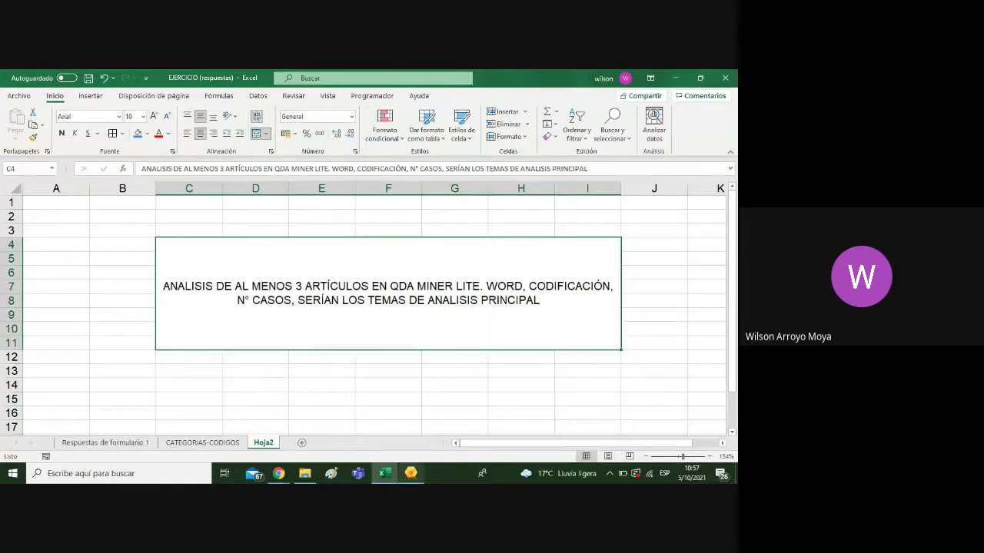
left_click(410, 473)
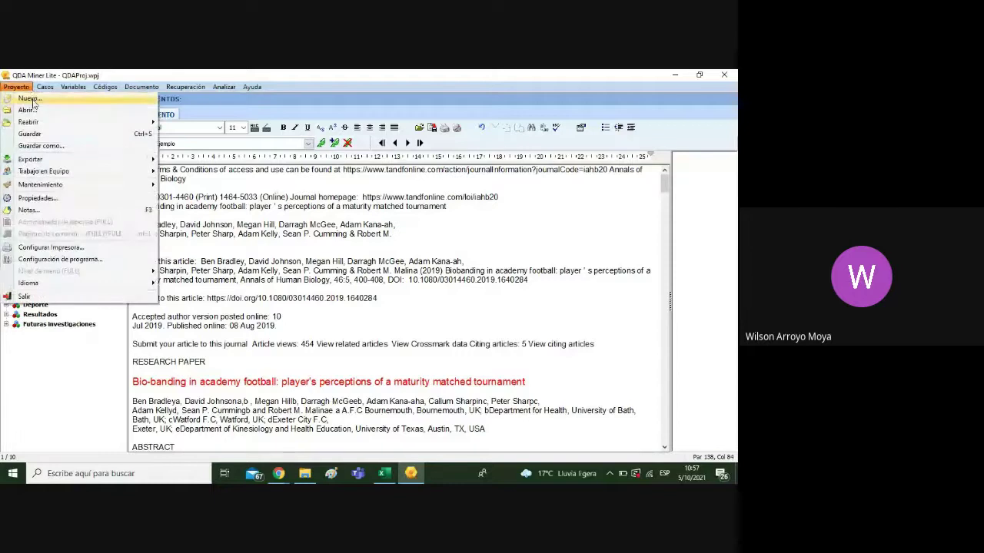
left_click(33, 99)
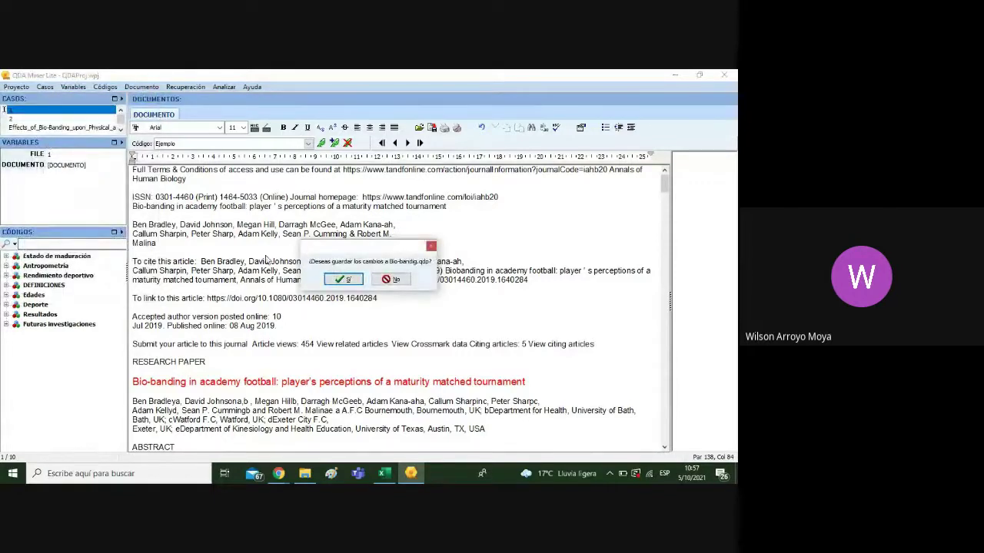
left_click(391, 279)
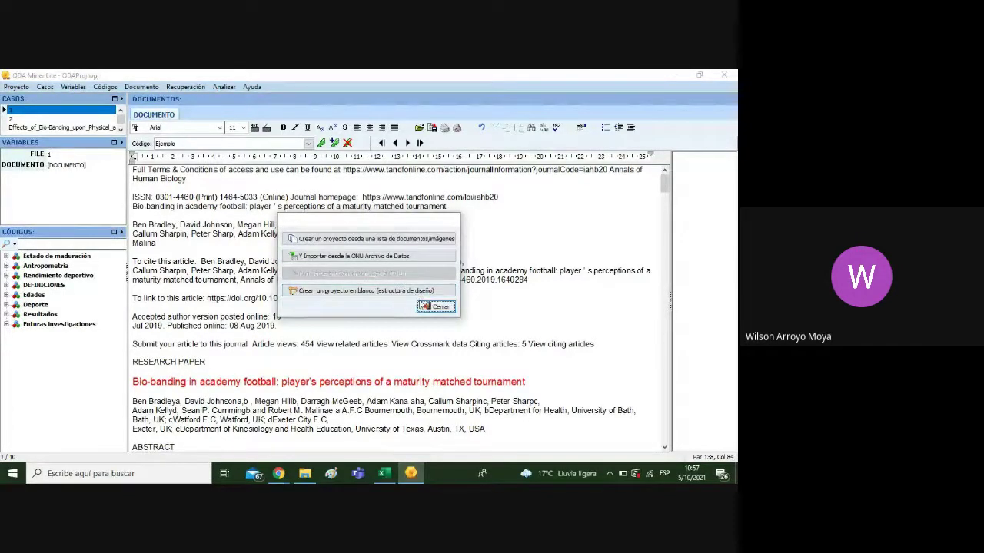
left_click(398, 239)
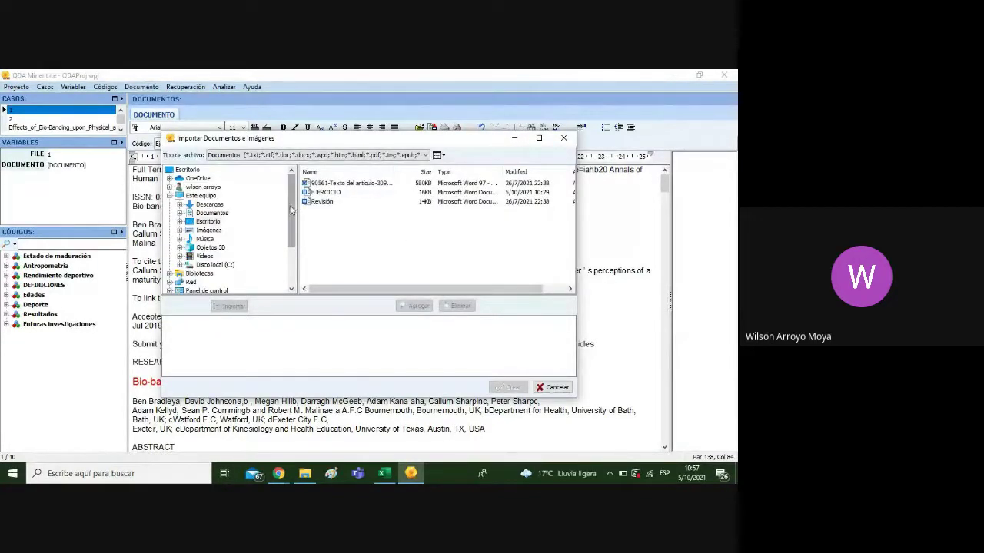
Browse the import folders to WAMU and open its COL1A5 LCA folder
left_click_drag(292, 211, 291, 268)
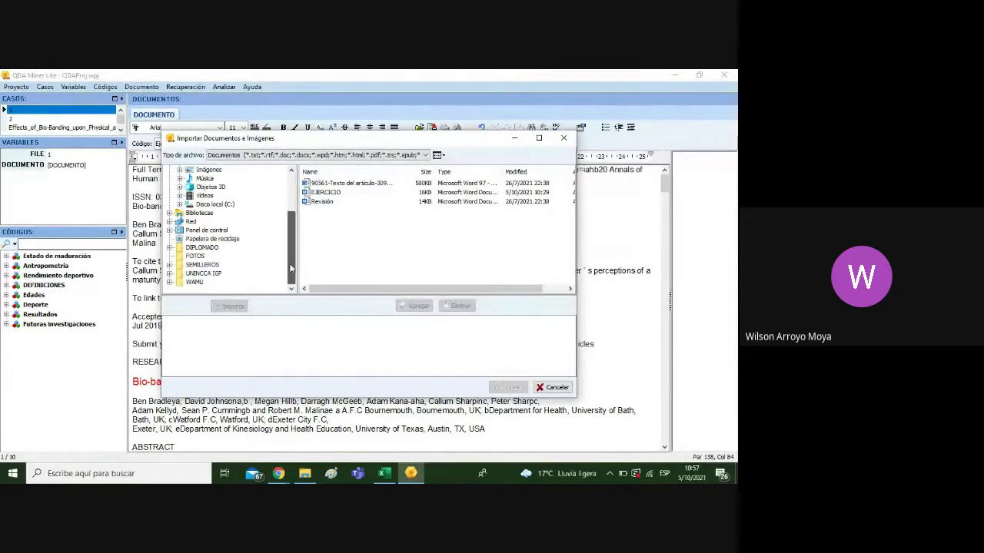
double_click(198, 283)
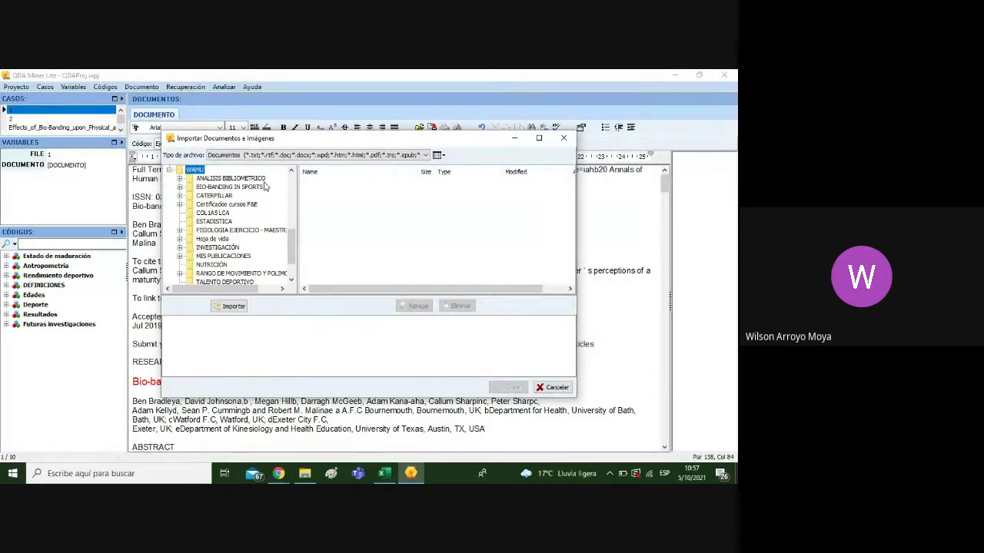
left_click(292, 271)
scroll(295, 267, "up", 2)
left_click_drag(296, 249, 294, 262)
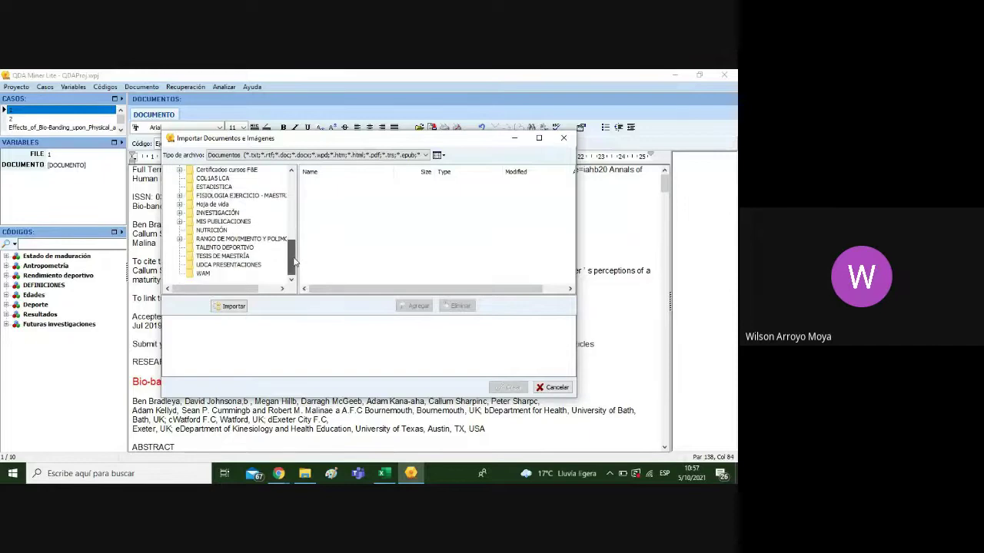
scroll(295, 262, "up", 2)
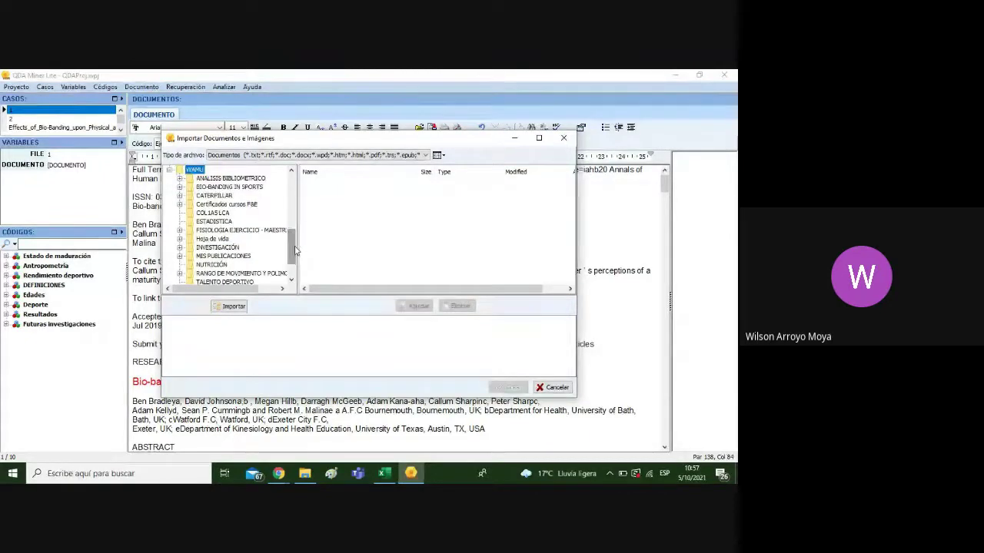
left_click(219, 213)
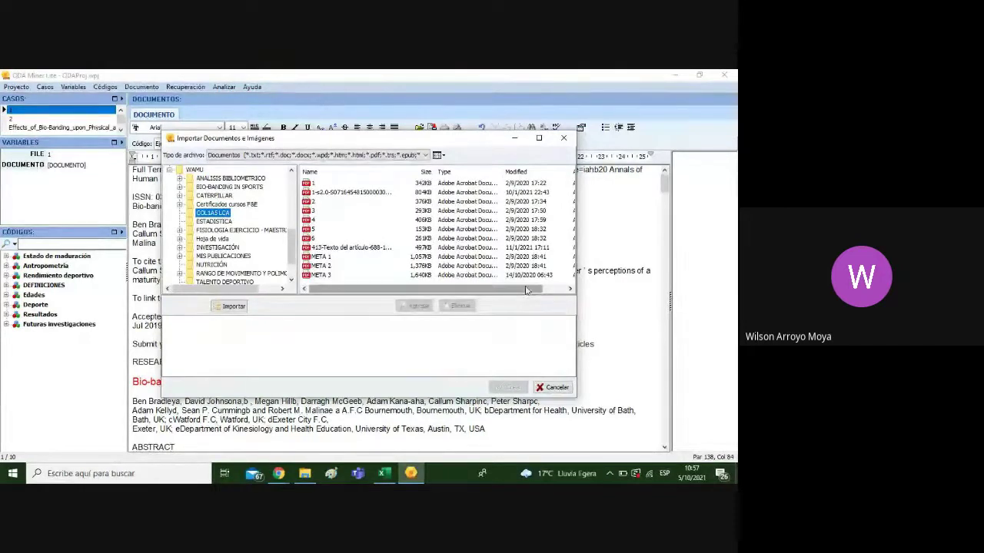
left_click_drag(528, 289, 455, 289)
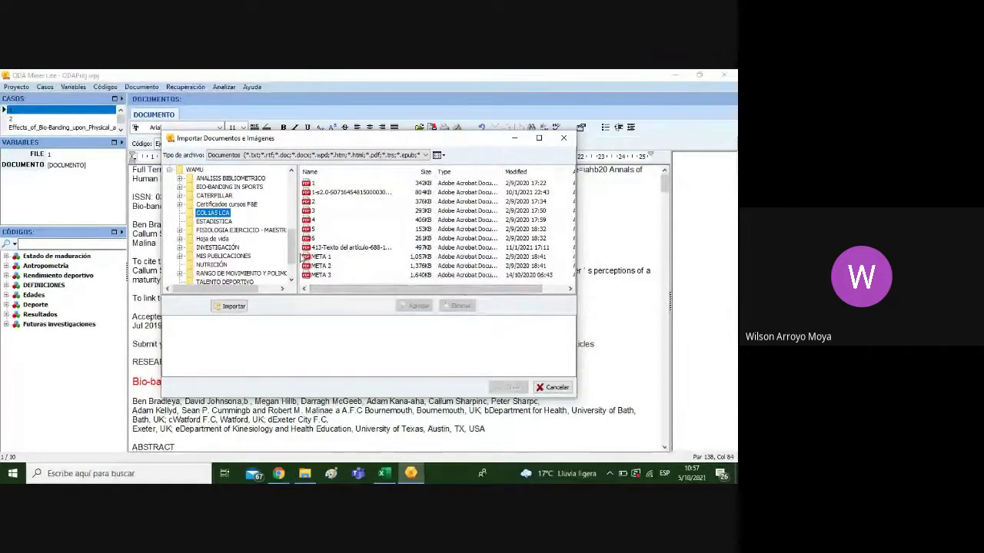
Add META 1, META 2 and META 3 to the list of documents to import
left_click(318, 257)
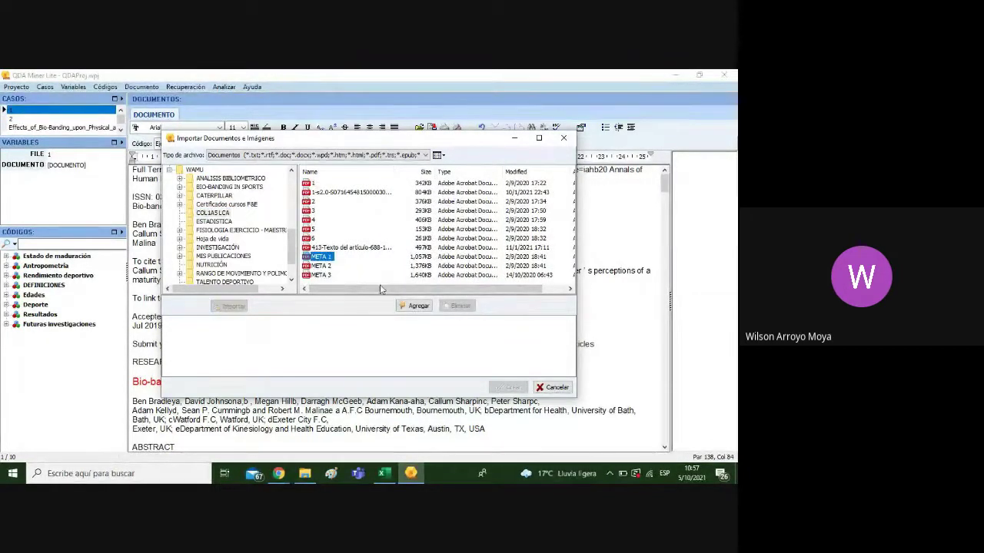
left_click(407, 306)
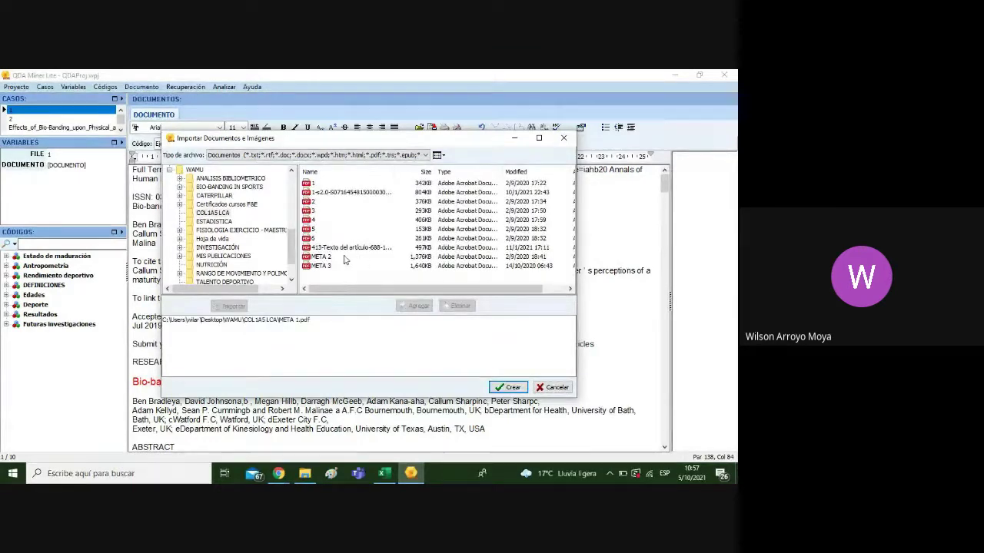
left_click(338, 257)
left_click(417, 305)
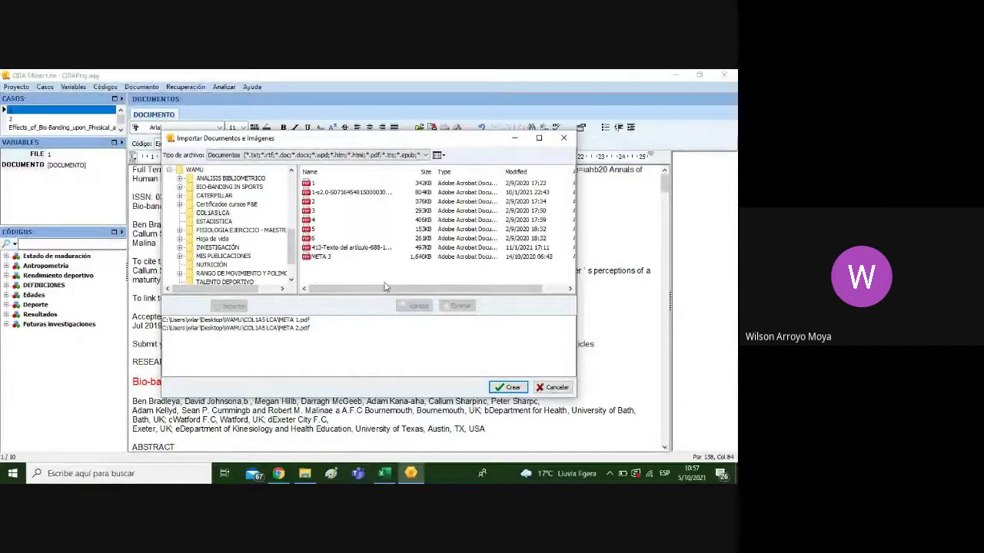
left_click(331, 260)
left_click(407, 306)
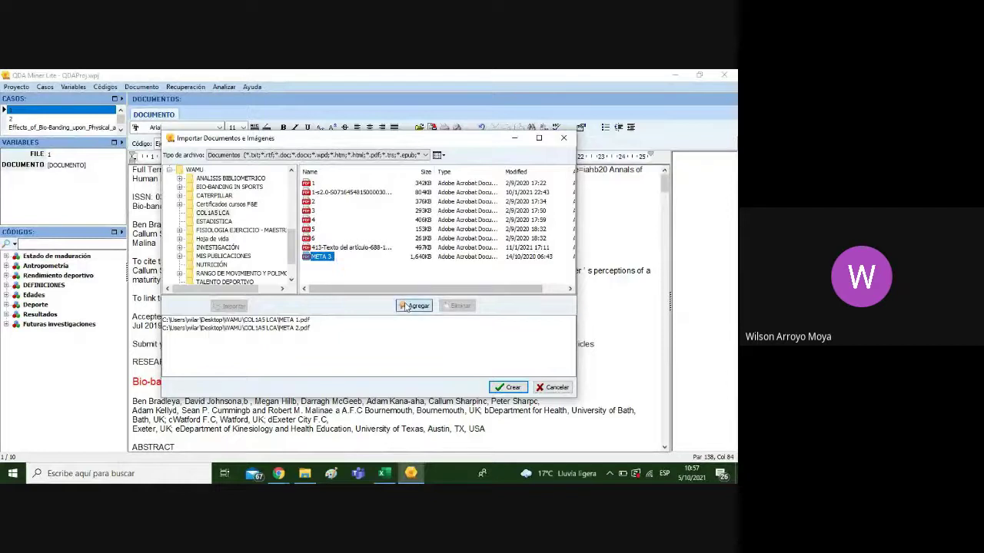
Create the project with the default import options, saving it over Ejemplo.qdp in BIO-BANDING IN SPORTS, and close the project creation dialog
left_click(519, 392)
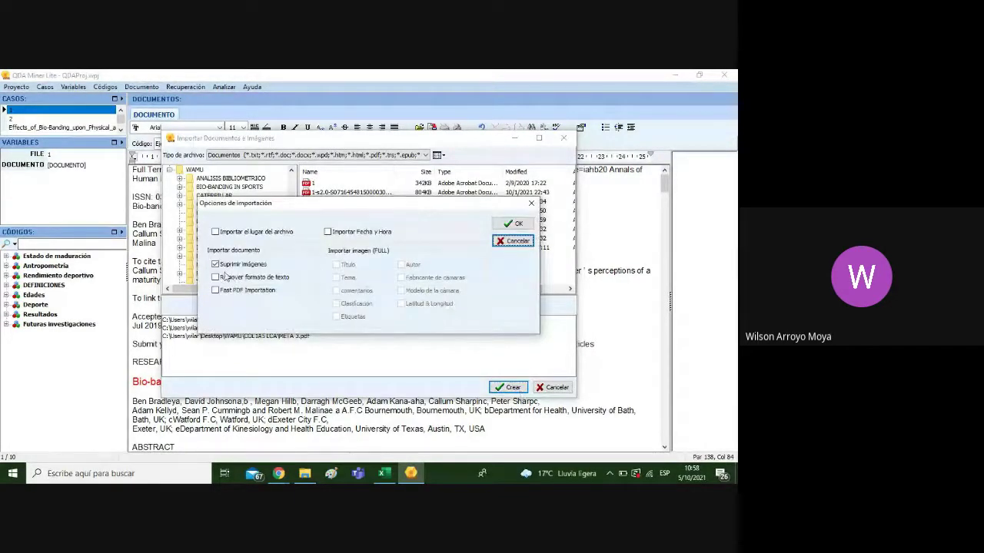
left_click(513, 223)
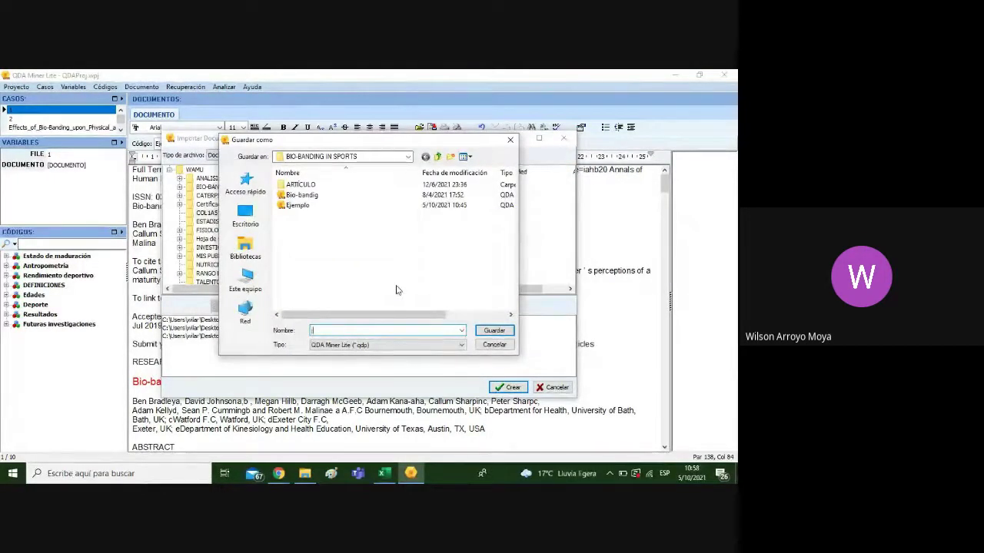
type("EJEMPLO")
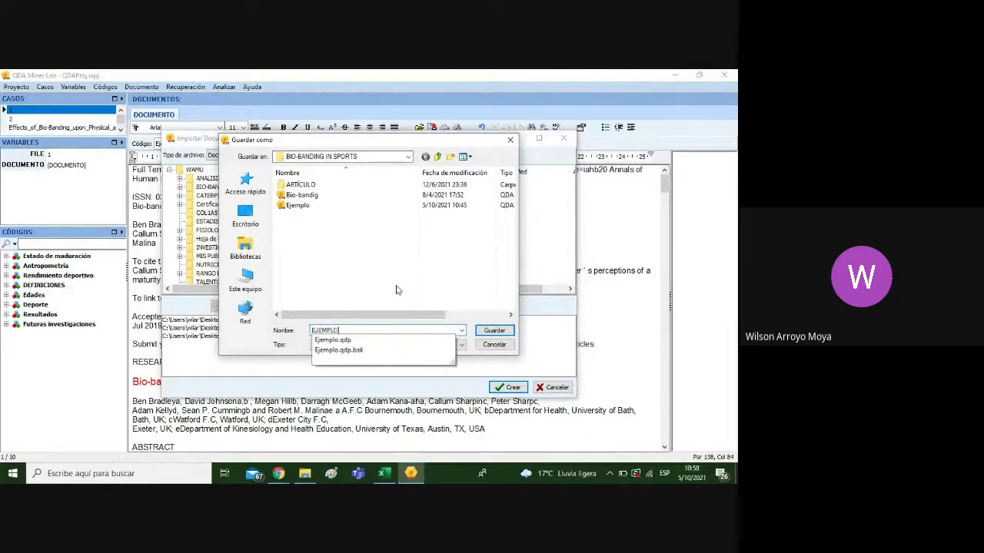
left_click(428, 340)
left_click(494, 330)
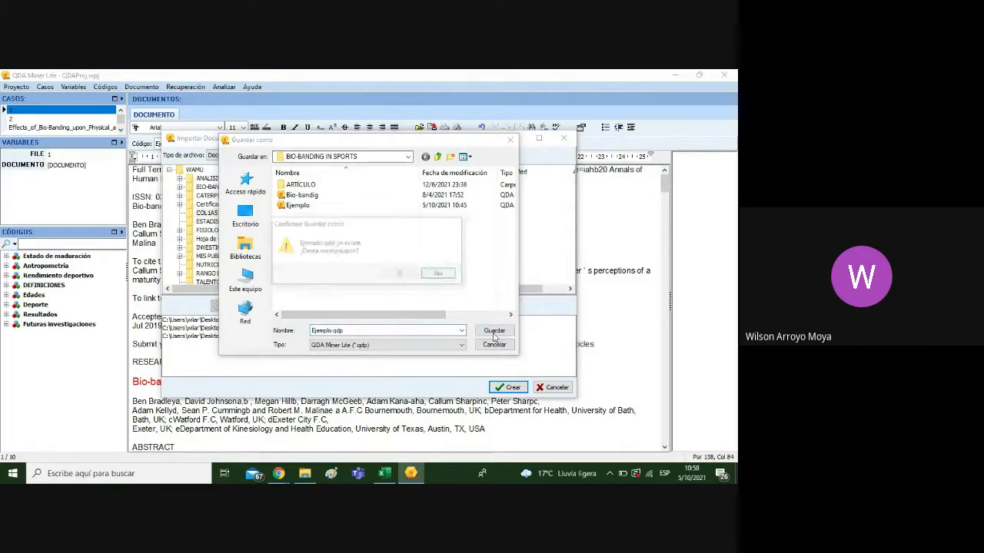
left_click(407, 274)
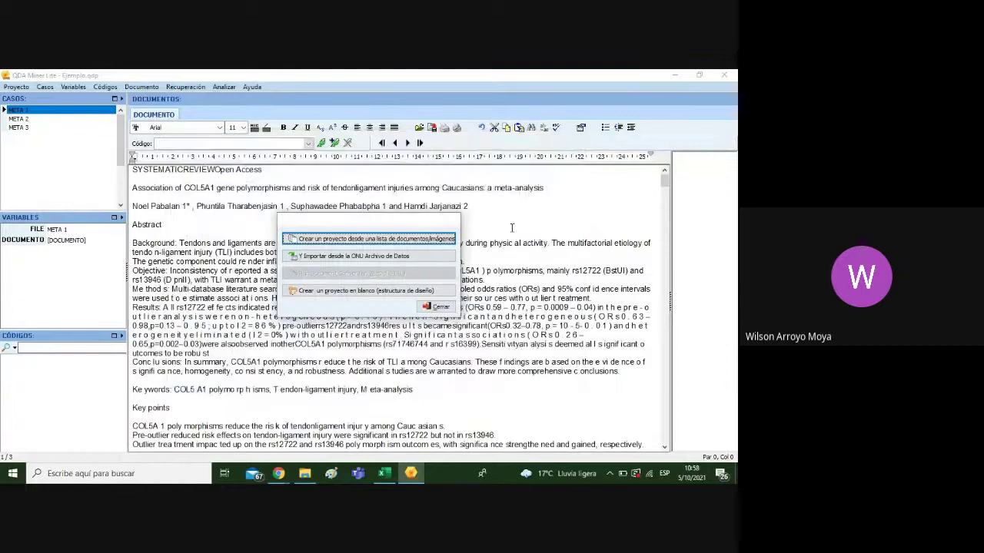
left_click(445, 306)
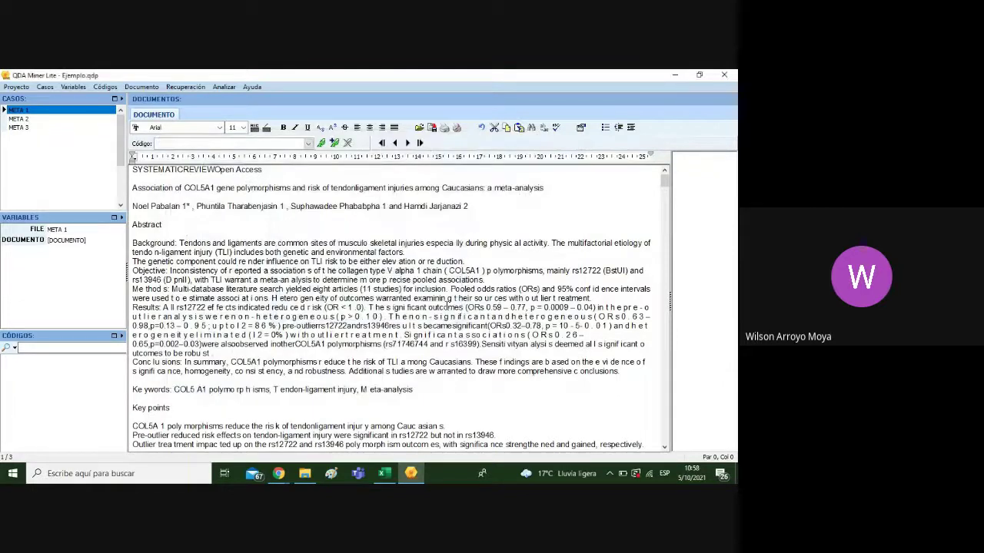
Check the META 3 case, return to META 1 and space out its first line to read "SYSTEMATIC REVIEW Open Access"
left_click(53, 126)
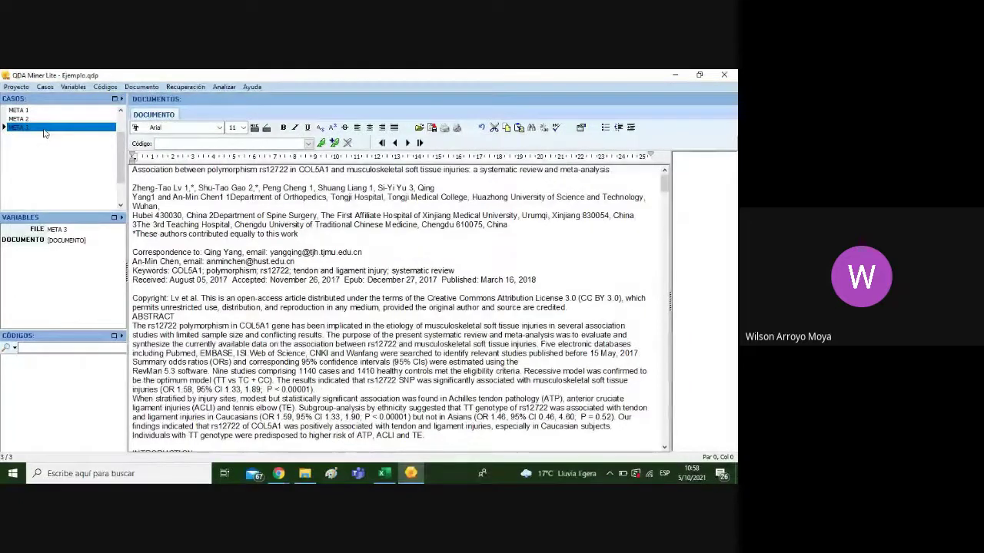
left_click(98, 110)
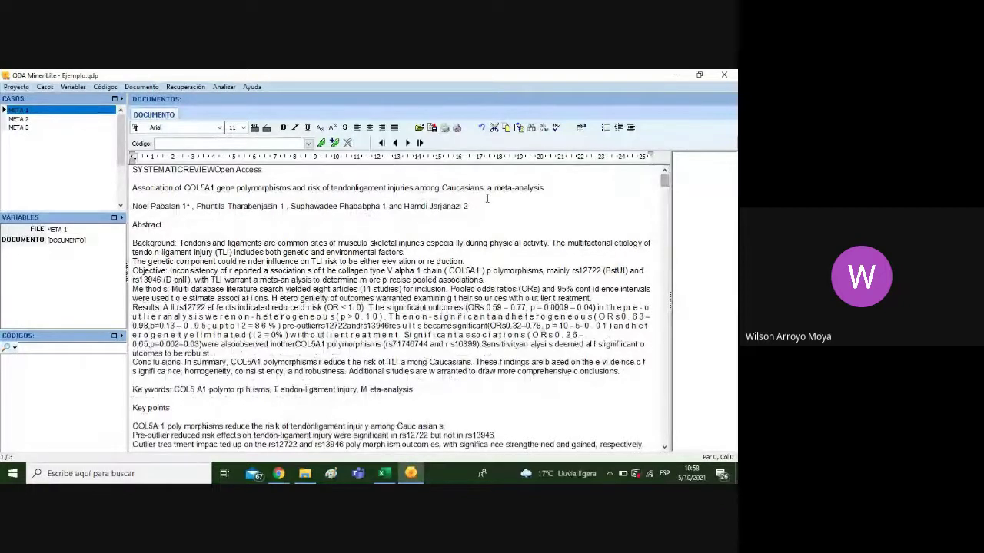
left_click(183, 169)
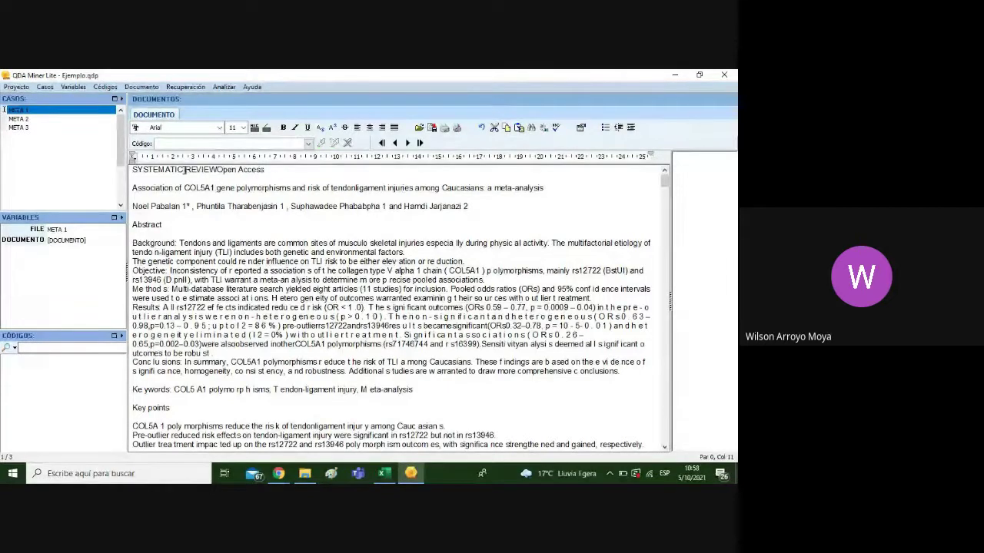
left_click(218, 169)
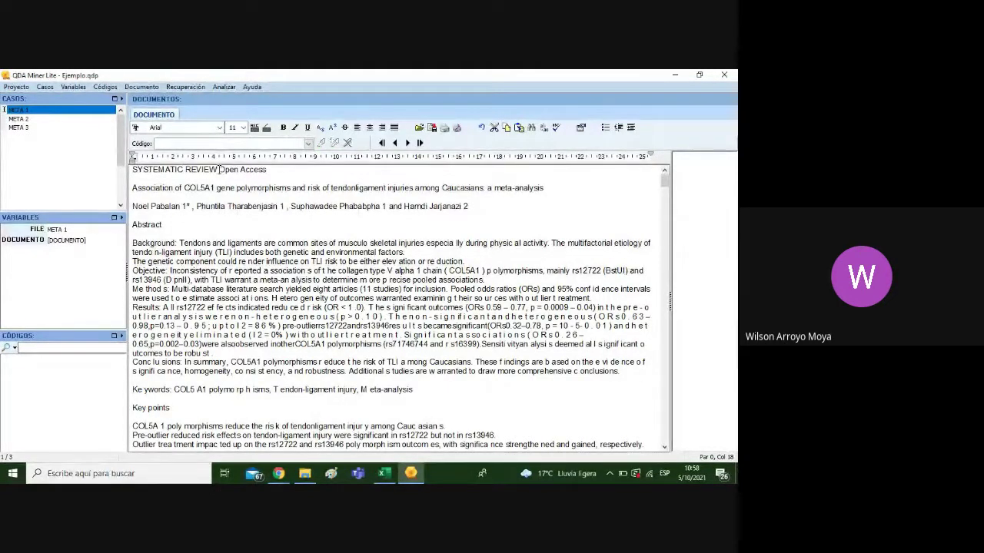
Set the article title in META 1 to font size 20
left_click(134, 188)
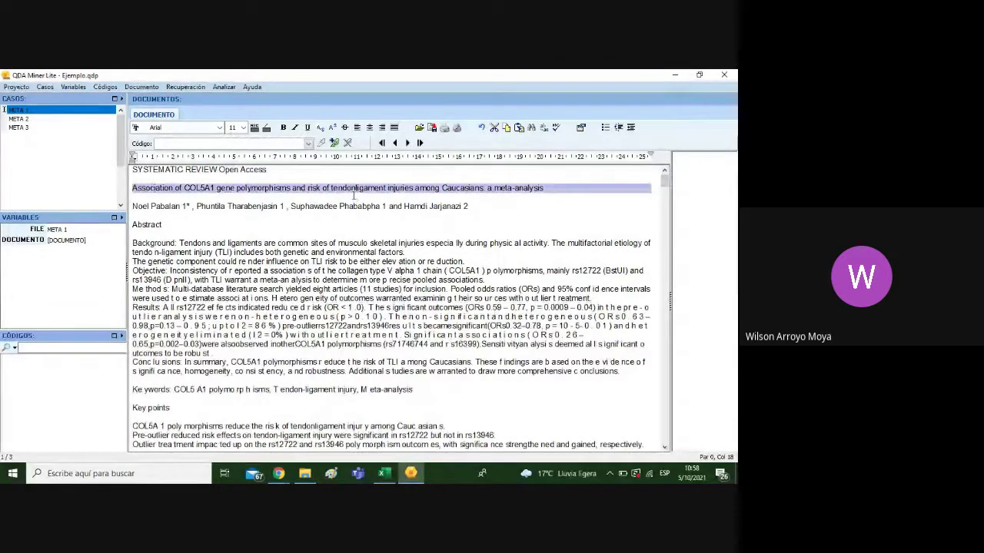
left_click(462, 182)
left_click_drag(545, 188, 136, 190)
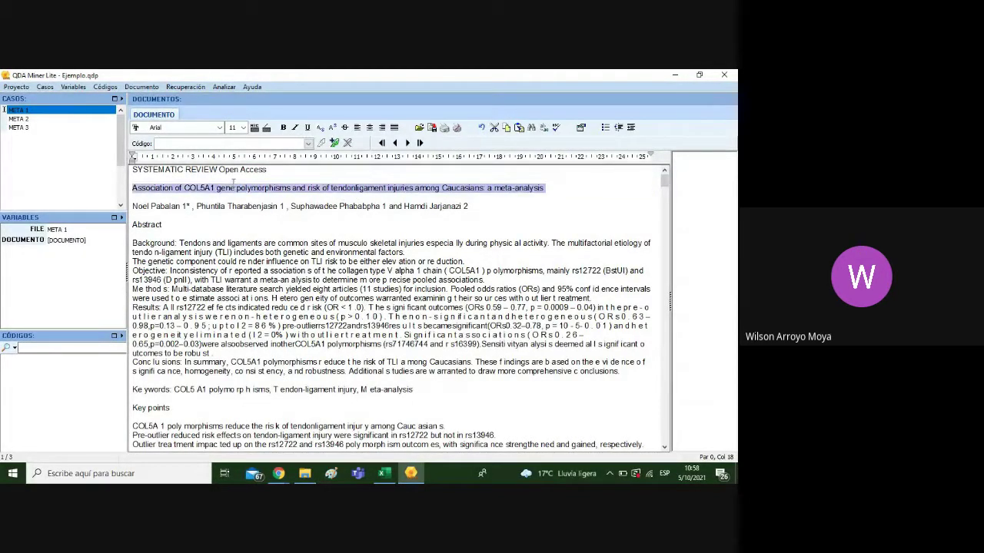
triple_click(136, 190)
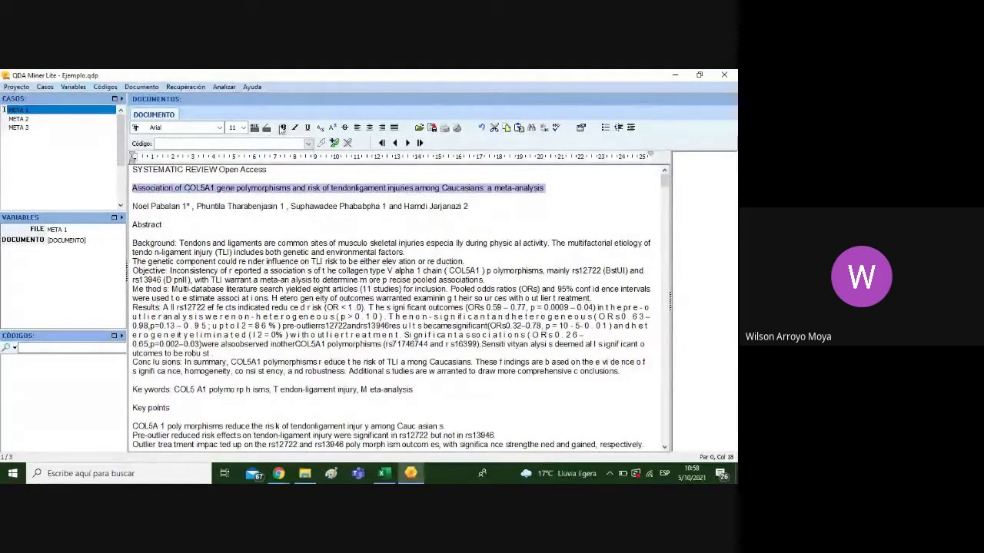
left_click(254, 128)
left_click(249, 129)
left_click(246, 128)
left_click(233, 223)
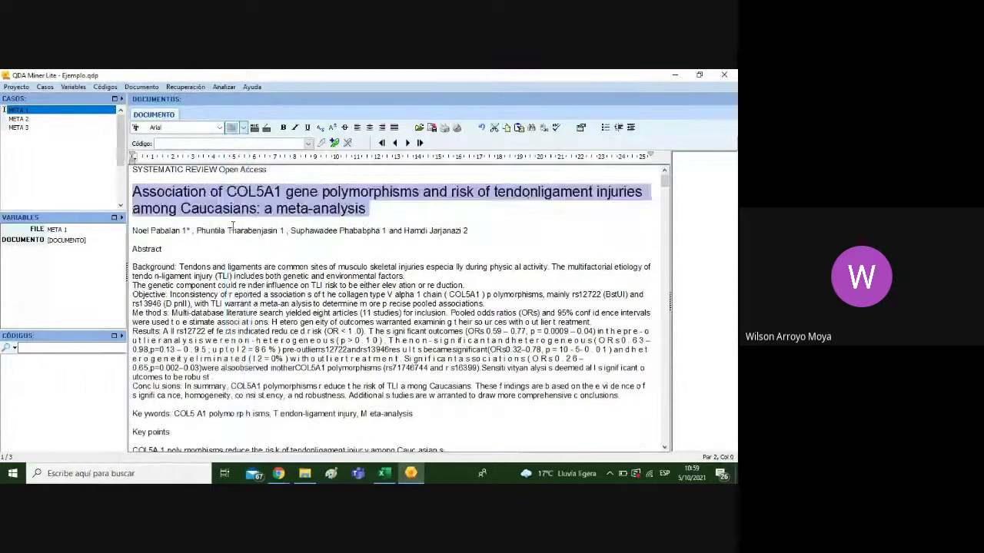
Make the META 1 article title bold and green
left_click(283, 128)
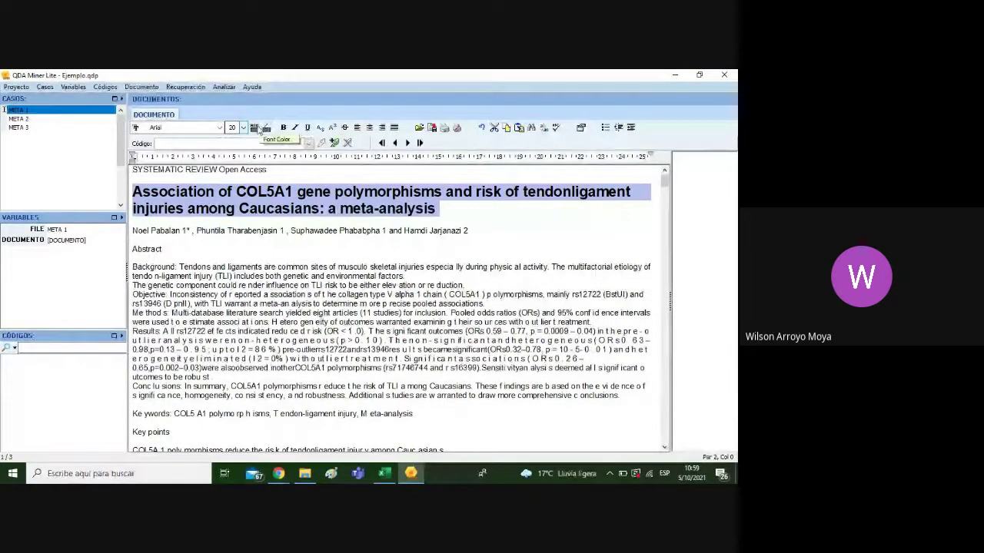
left_click(256, 129)
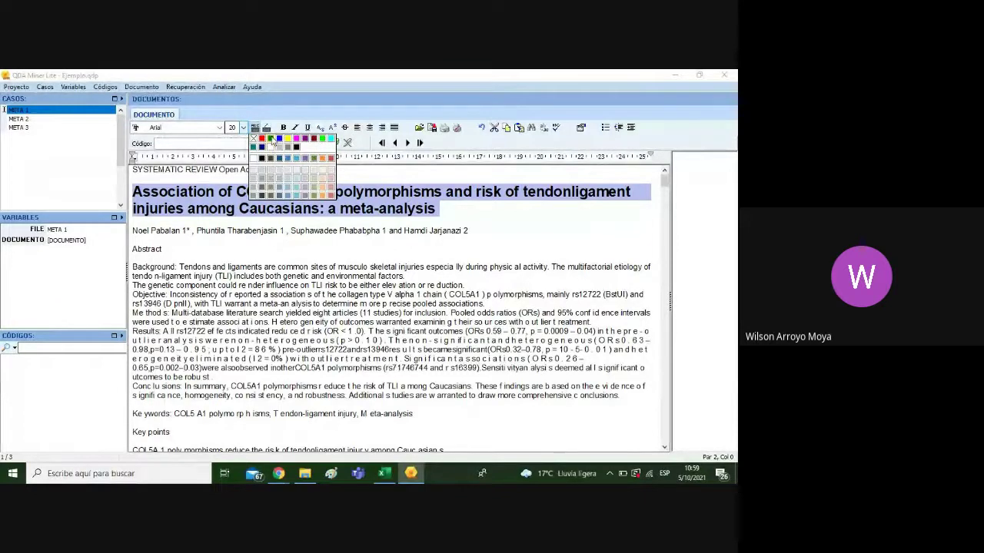
left_click(270, 138)
left_click(388, 256)
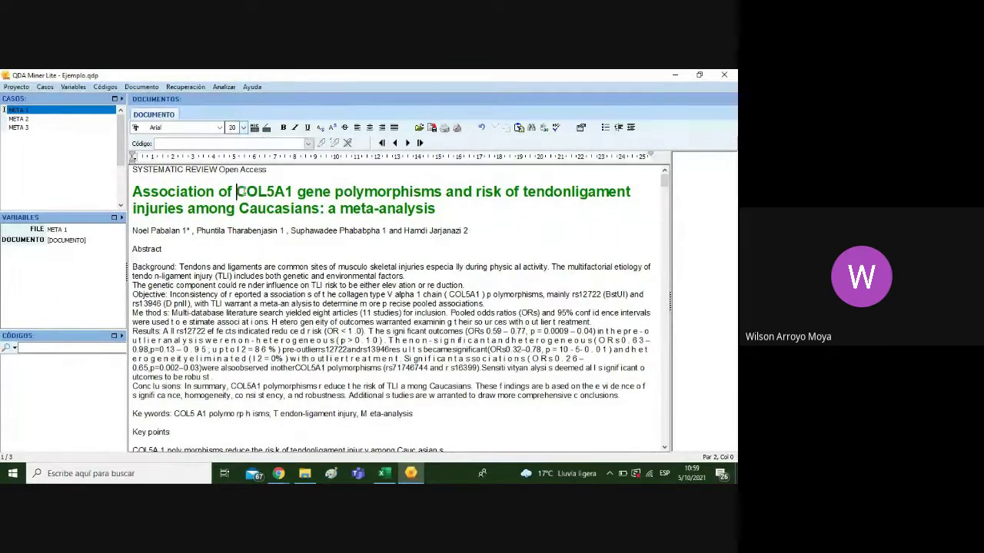
Format the article title in META 2 as size 20, bold and green
left_click_drag(236, 192, 292, 192)
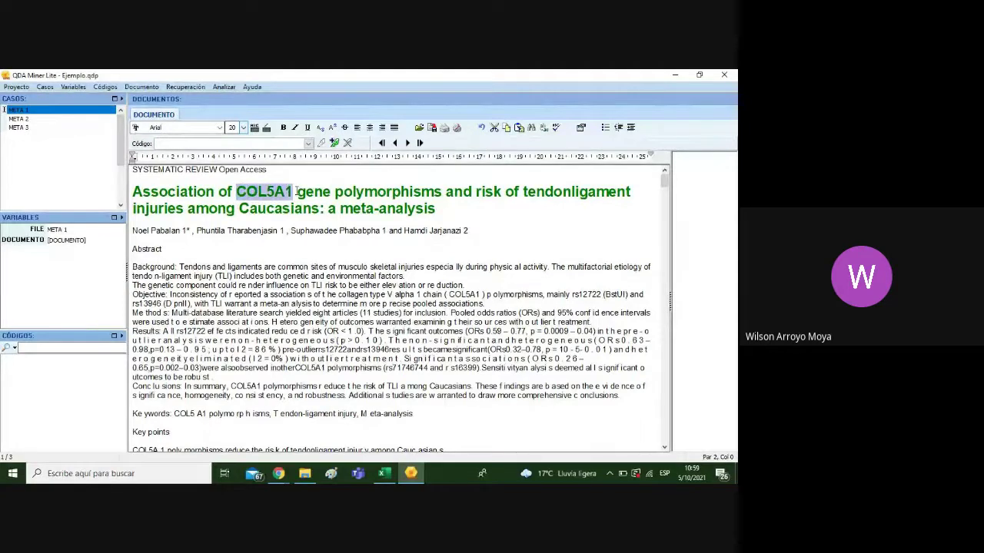
left_click(25, 120)
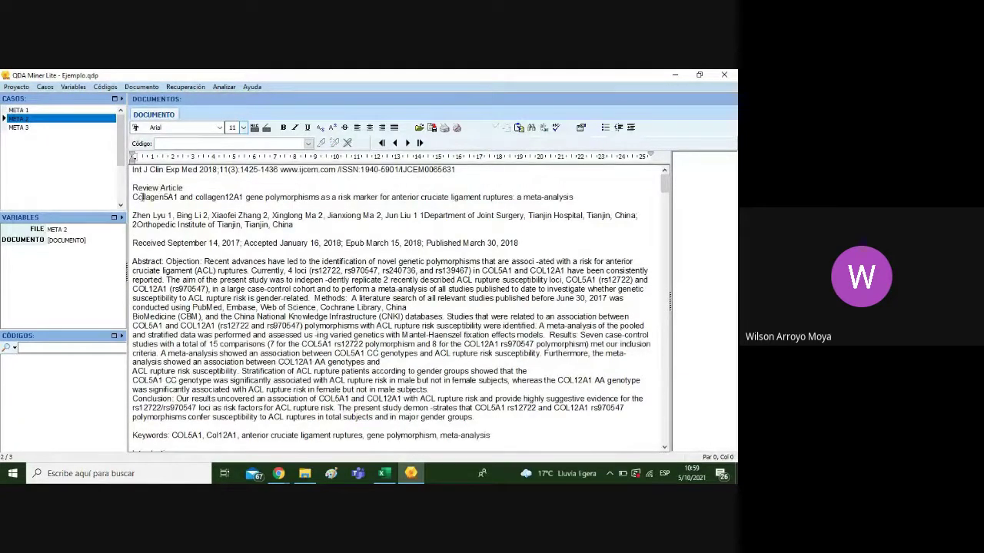
left_click_drag(133, 196, 228, 204)
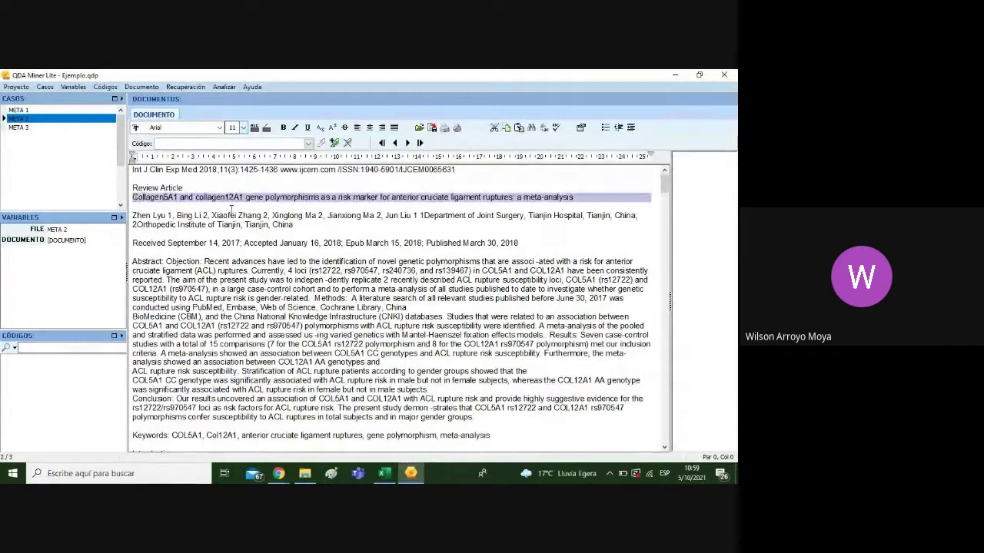
left_click(243, 128)
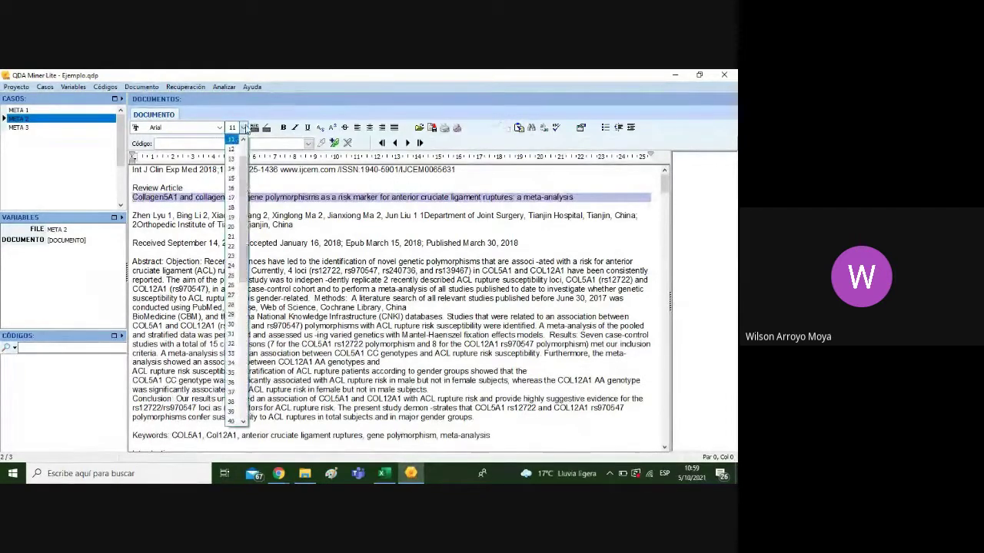
left_click(232, 227)
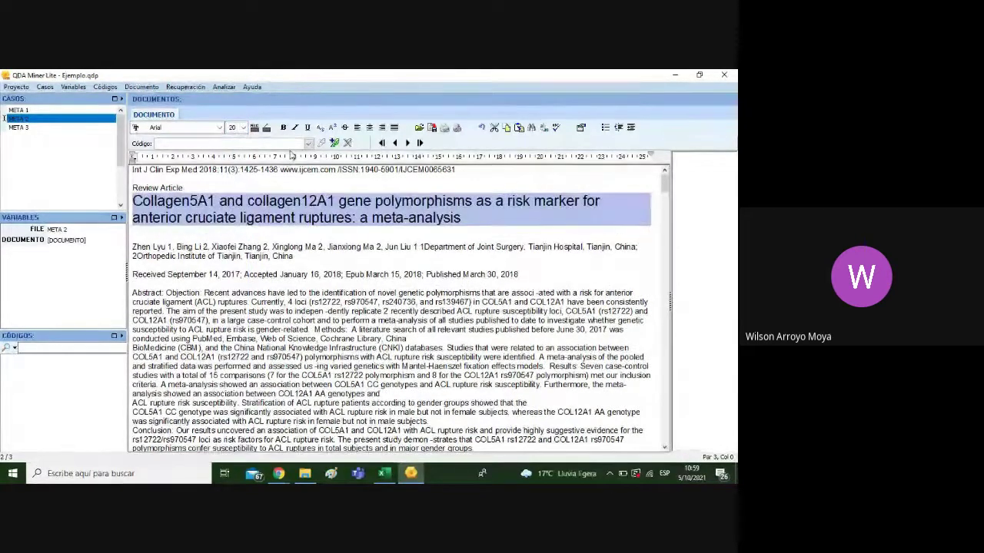
left_click(283, 127)
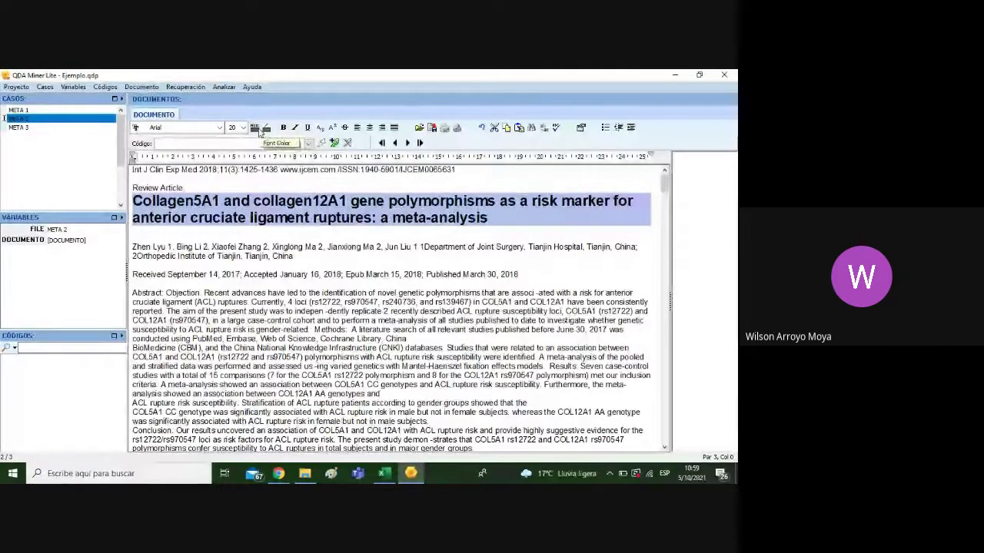
left_click(254, 128)
left_click(271, 138)
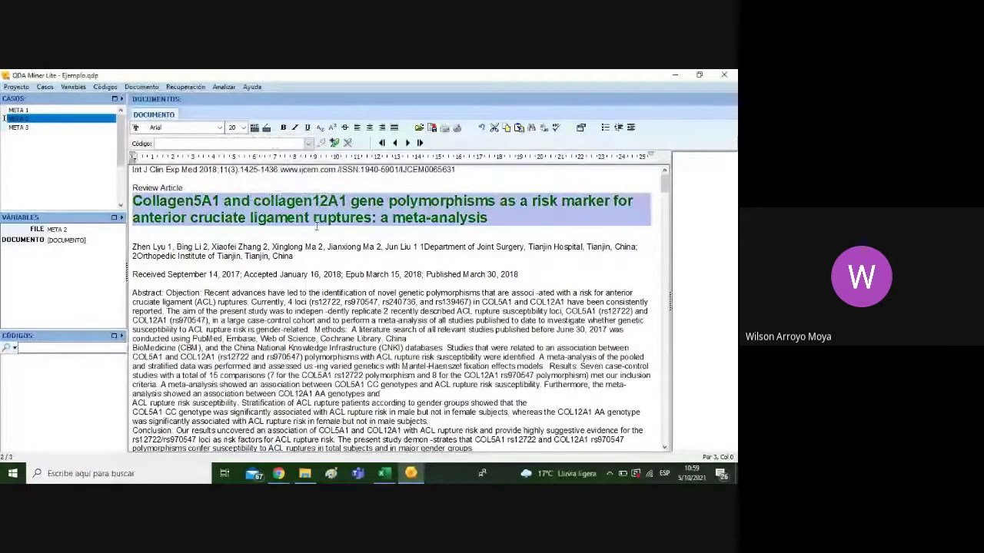
left_click(322, 246)
Format the article title in META 3 as size 20, bold and green
left_click(39, 128)
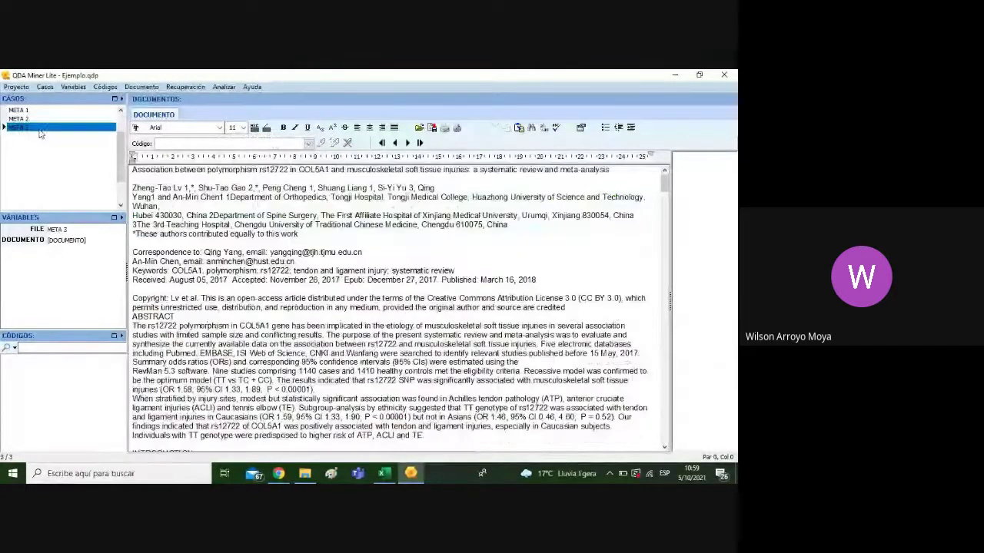
left_click_drag(133, 169, 598, 173)
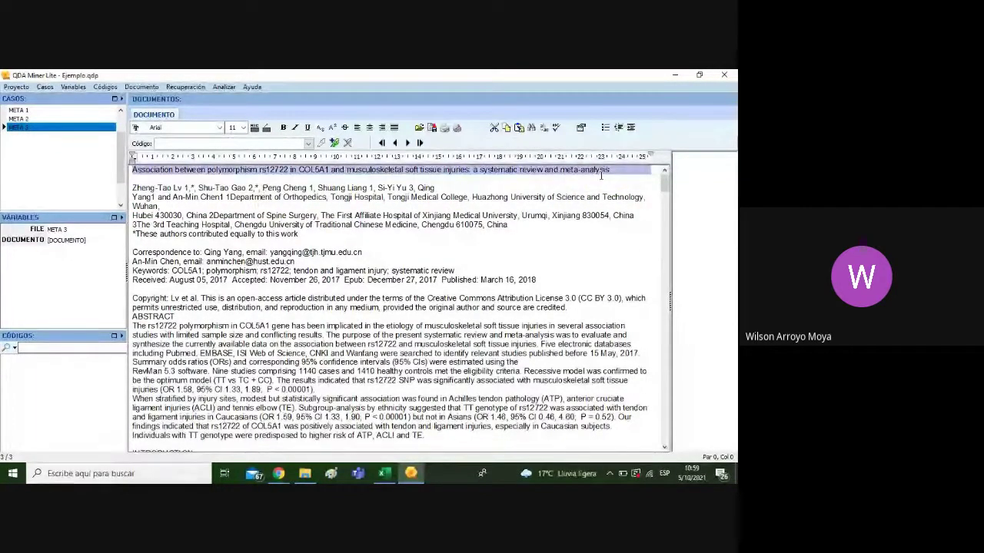
left_click(243, 127)
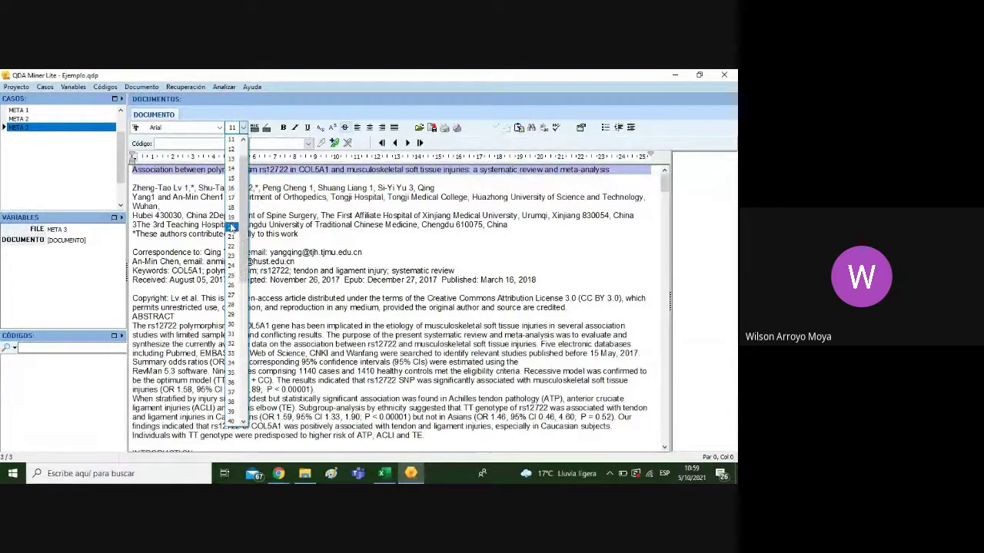
left_click(231, 231)
left_click(283, 128)
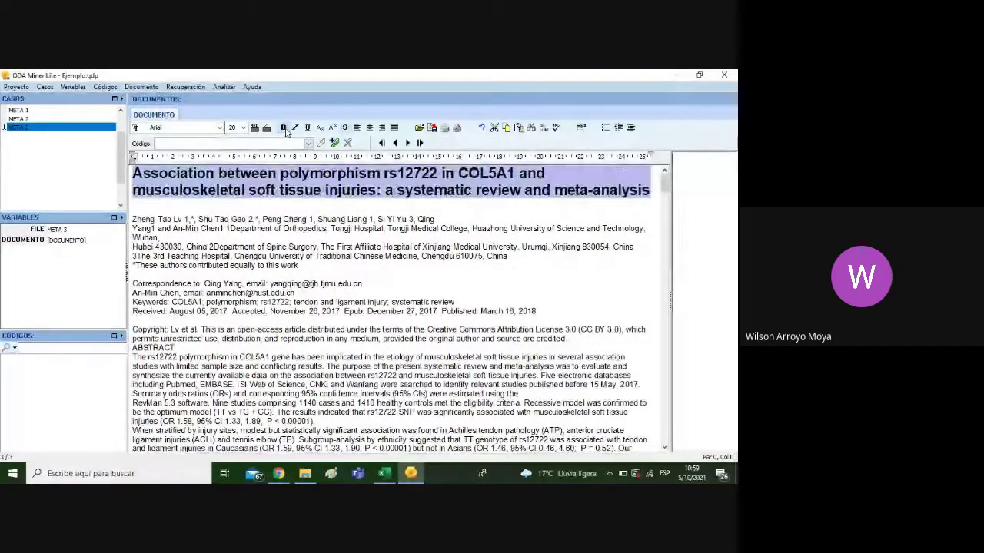
left_click(265, 131)
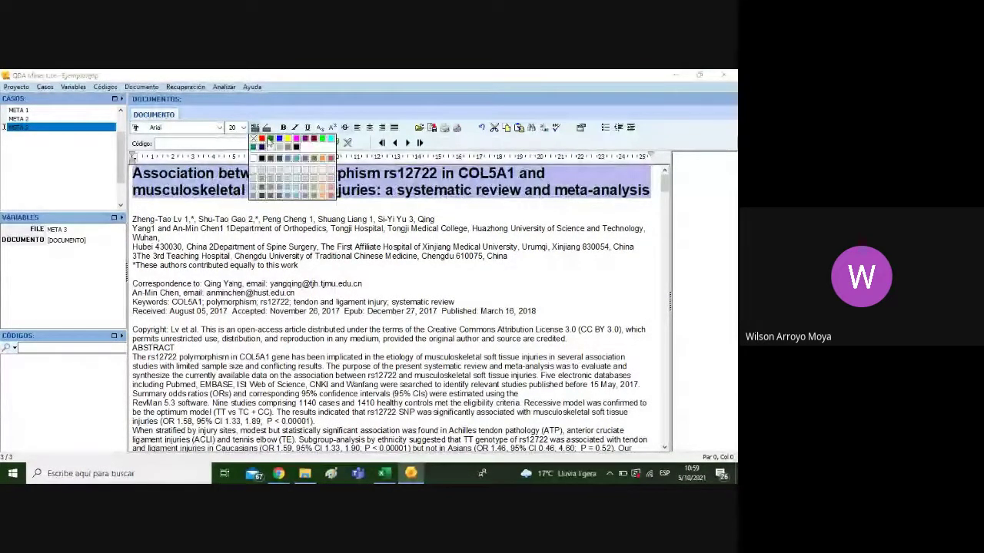
left_click(275, 142)
left_click(309, 240)
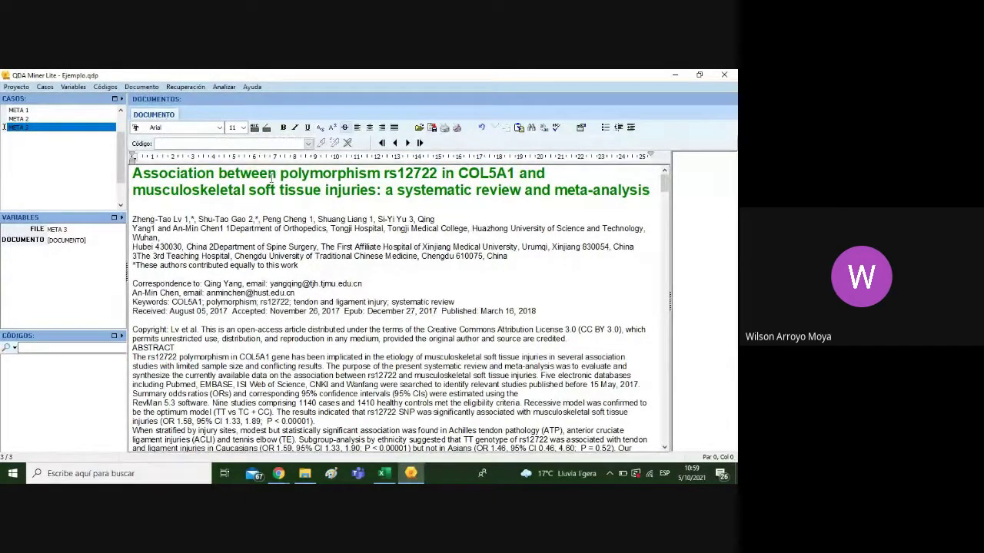
Code "COL5A1 gene" in the META 1 title with a new code COL5A1 under a new category GEN
left_click(85, 113)
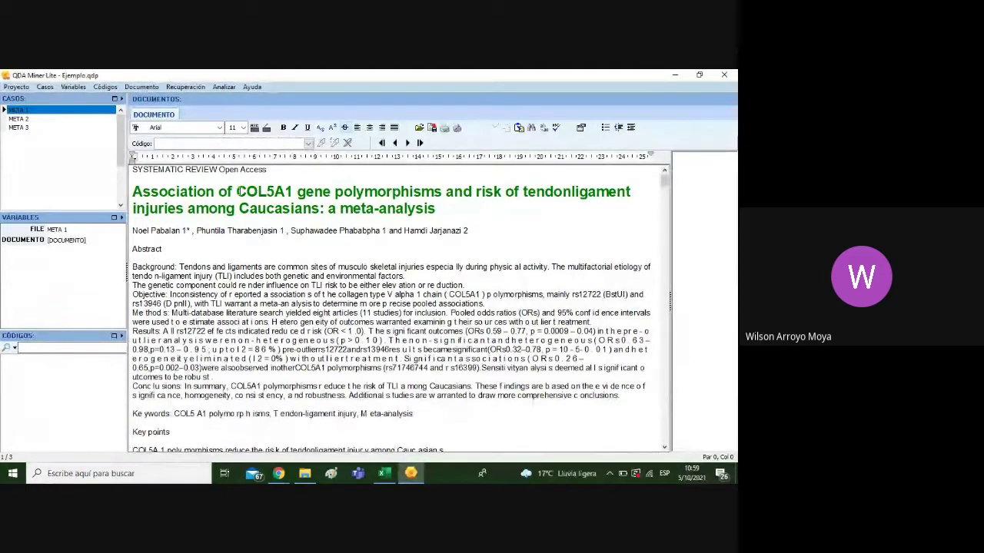
left_click_drag(237, 189, 328, 191)
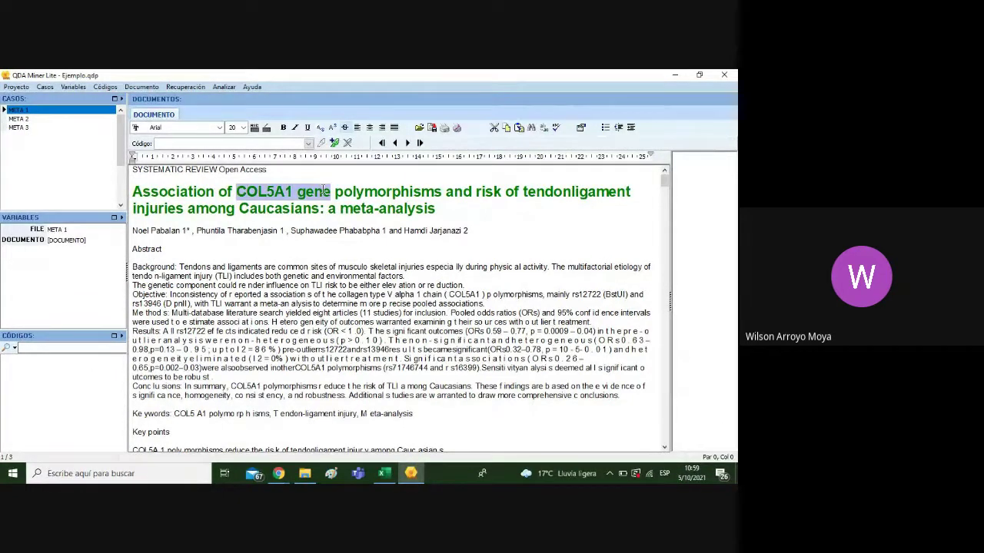
left_click(334, 142)
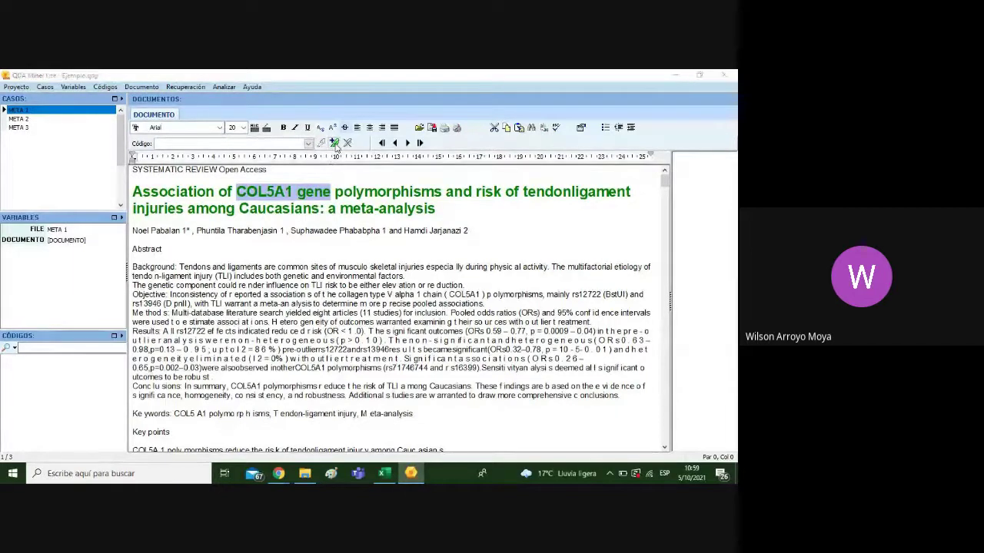
left_click(374, 218)
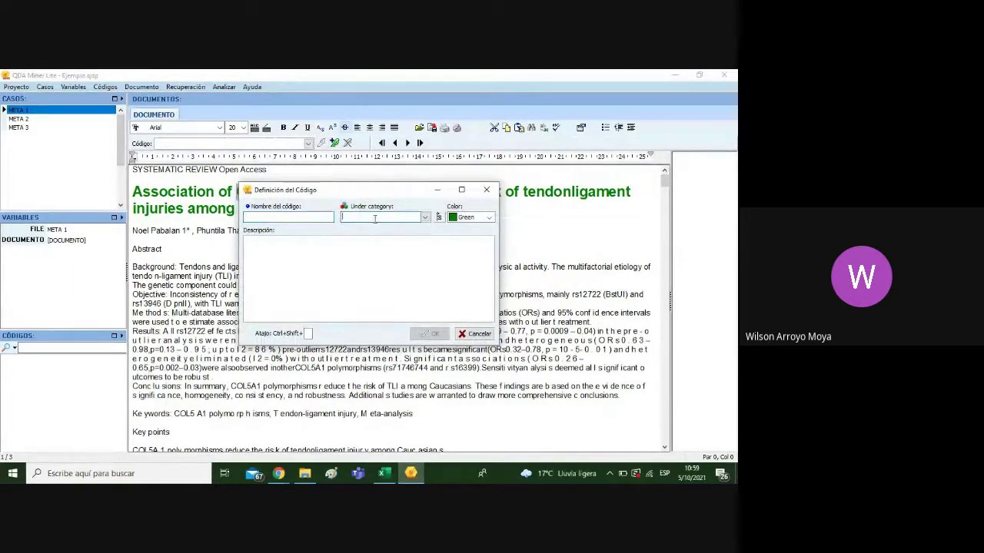
type("g")
type("GEN")
left_click(298, 217)
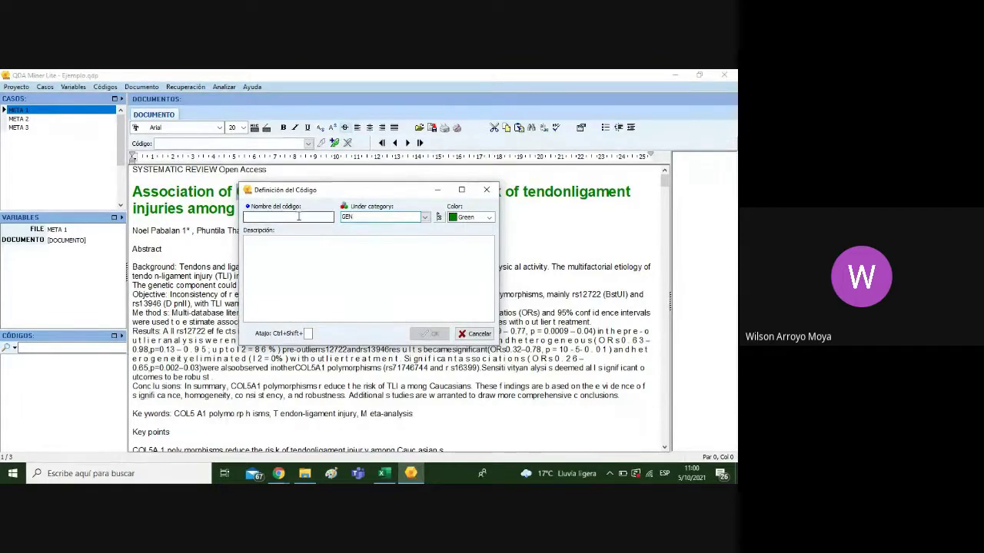
type("COL5A1")
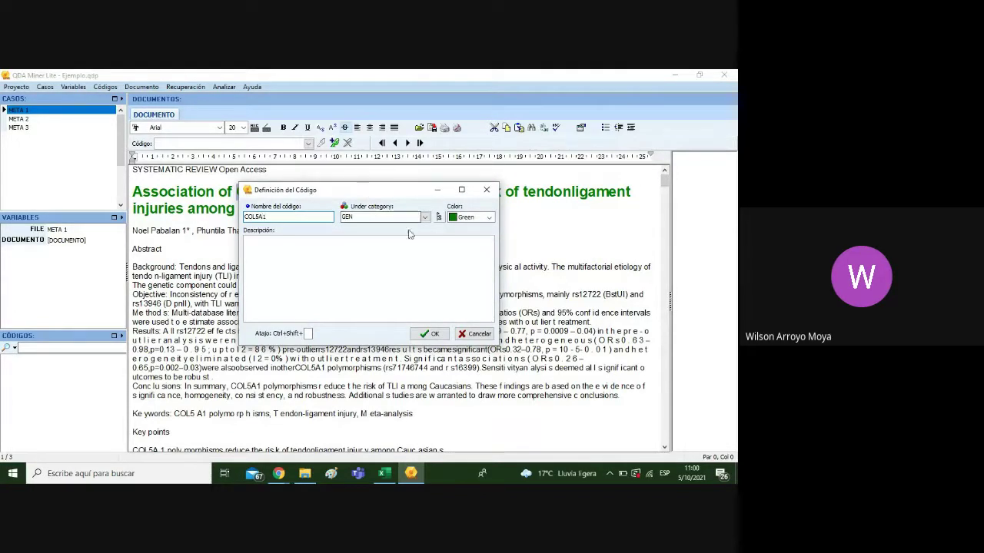
left_click(429, 333)
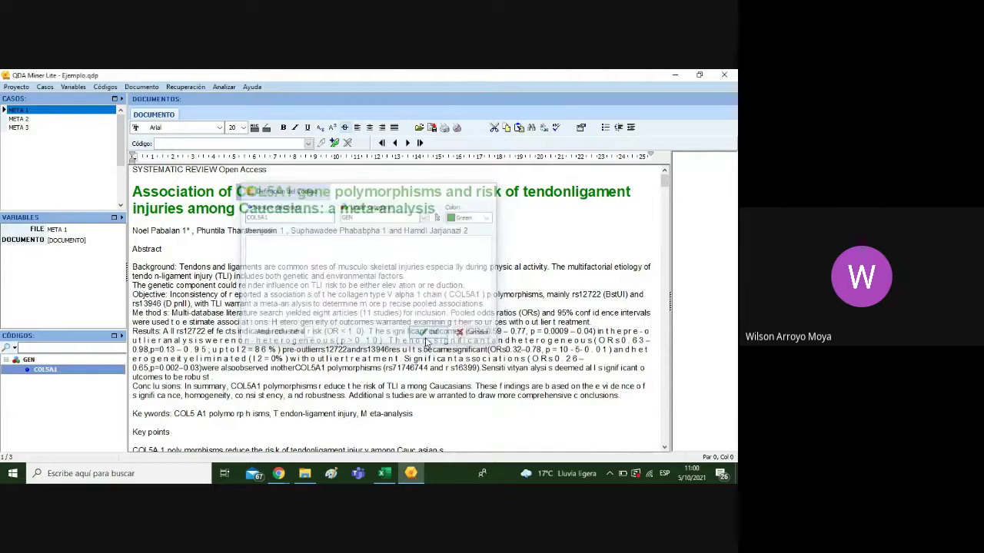
mouse_move(690, 196)
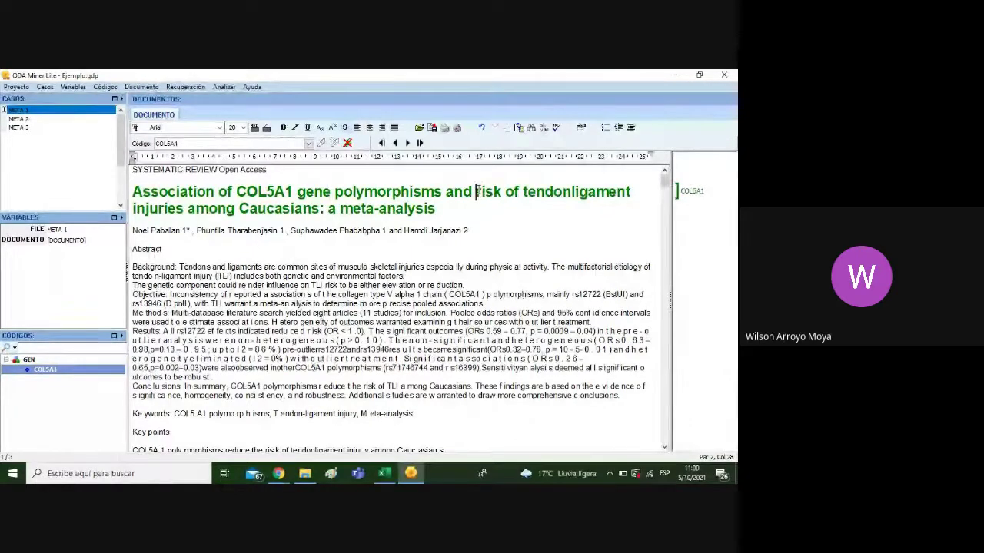
Code "risk of tendonligament" in the META 1 title with a new code Ligamento under a new category LESIÓN
left_click_drag(476, 191, 522, 197)
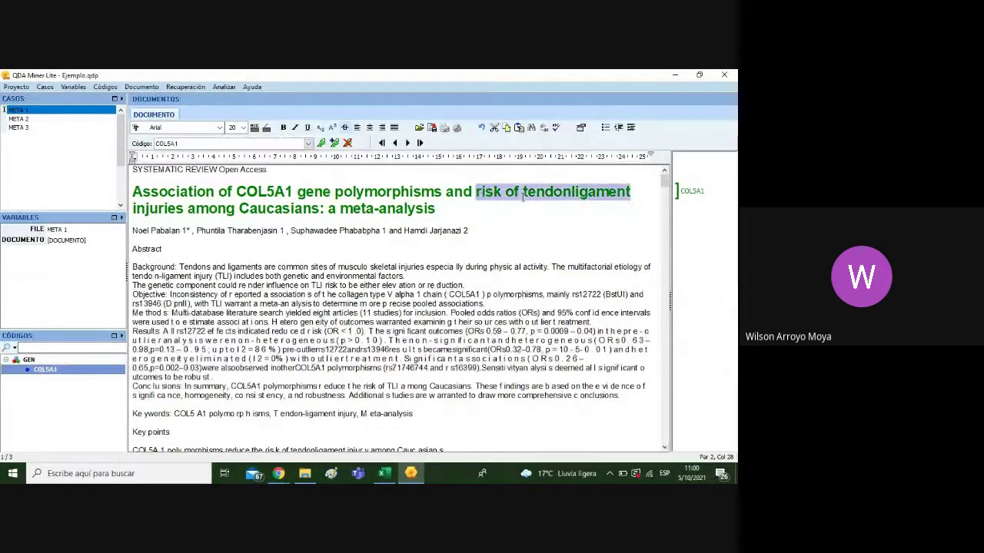
left_click(589, 226)
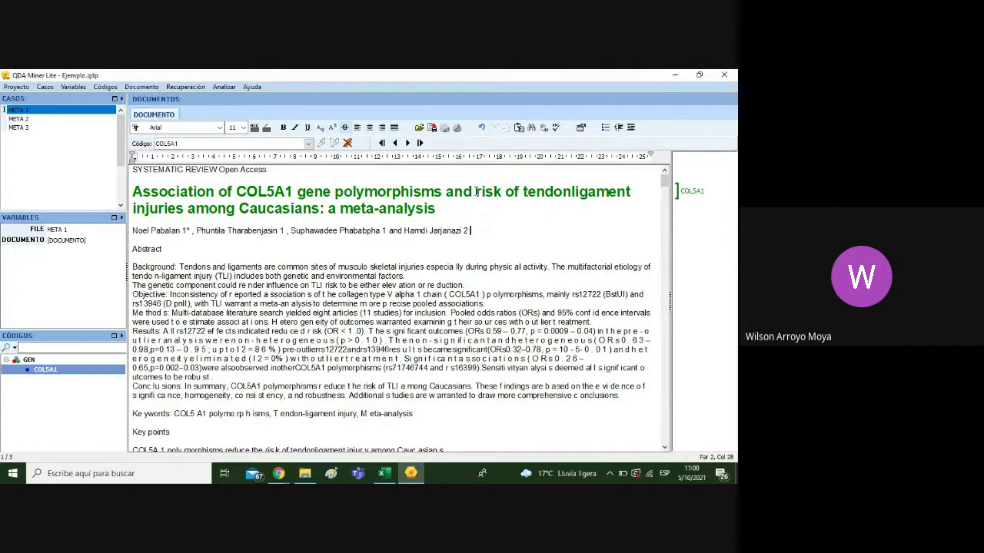
left_click_drag(478, 191, 582, 191)
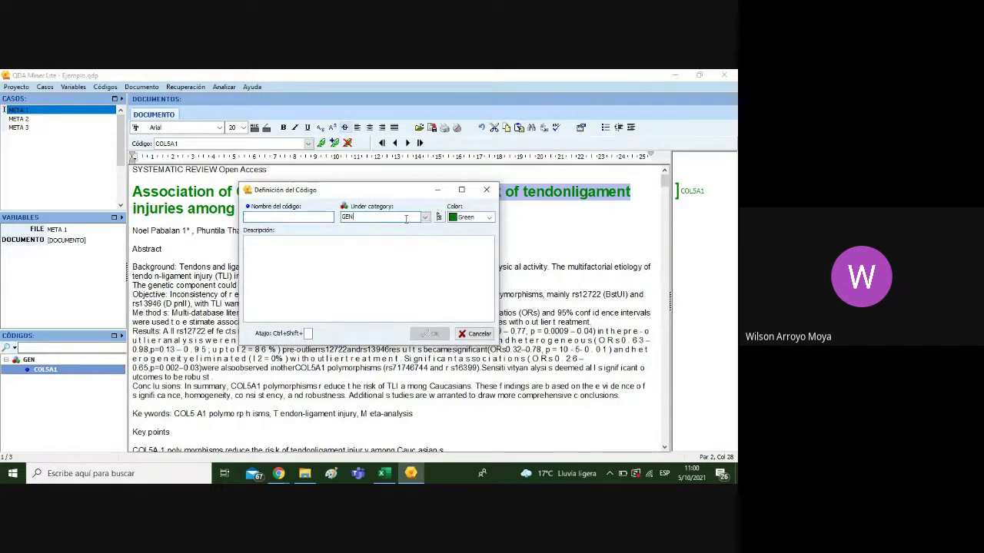
key("BackSpace")
key("BackSpace")
key("BackSpace")
type("LESI")
left_click(324, 220)
type("Lig")
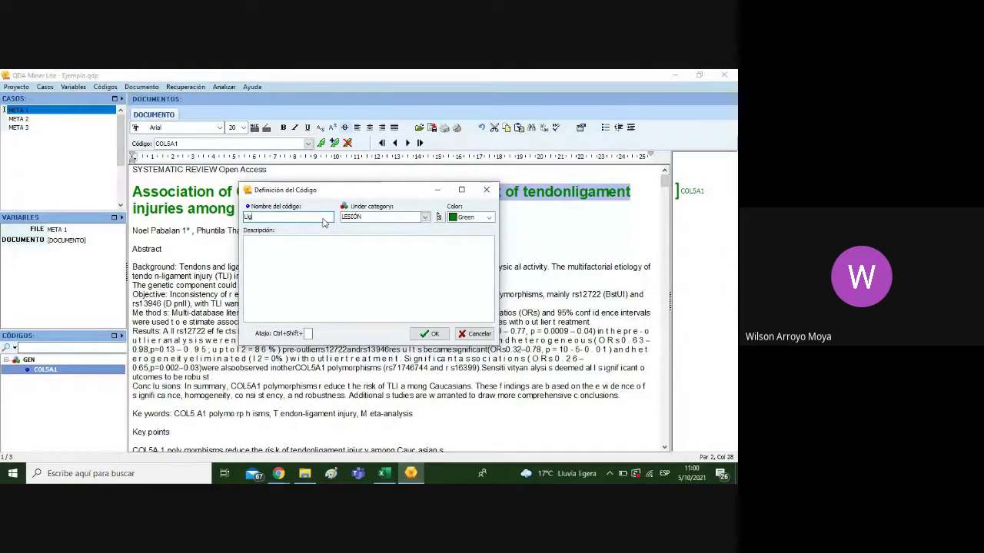
type("amento")
left_click(414, 334)
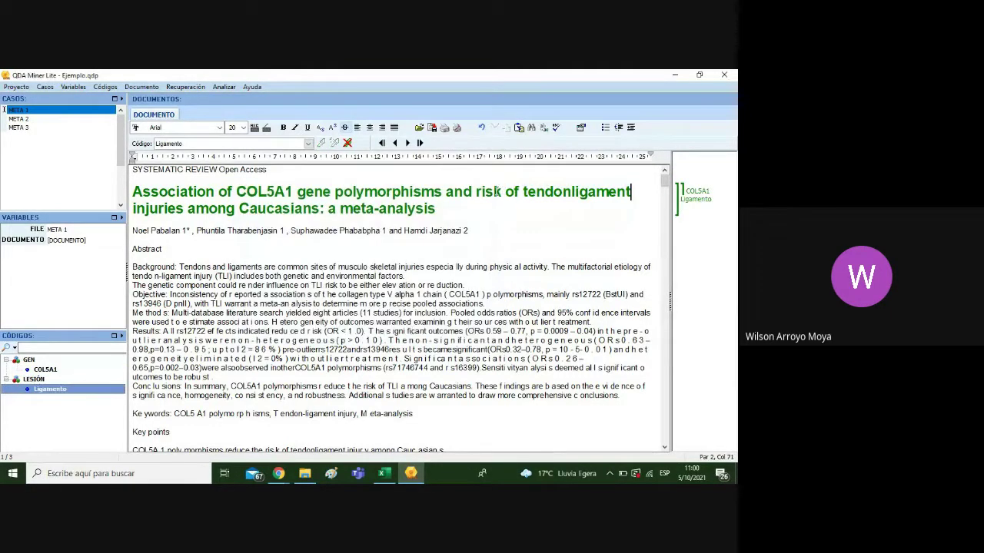
Code the same "risk of tendonligament" passage with a second new code, Tendón, under the LESIÓN category
left_click(476, 192, "shift")
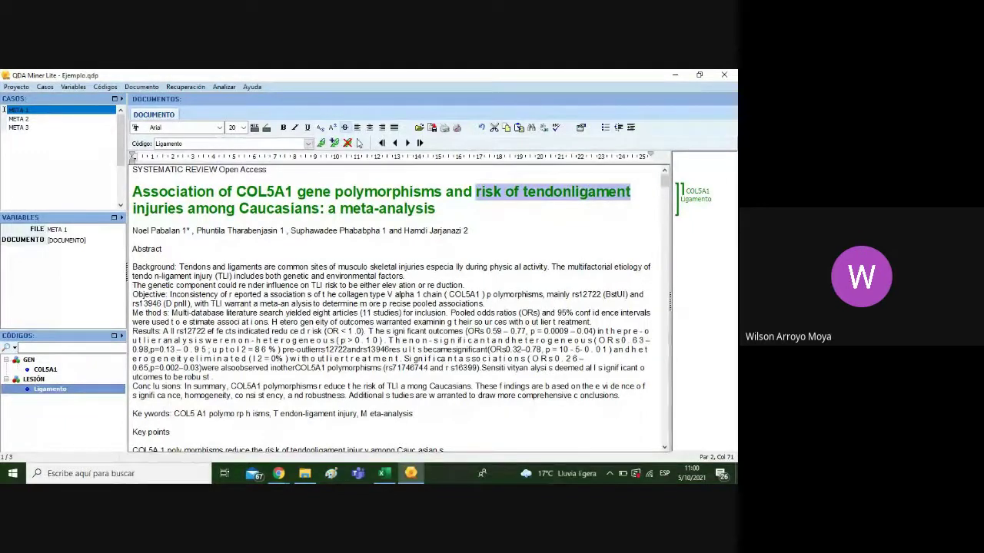
left_click(334, 143)
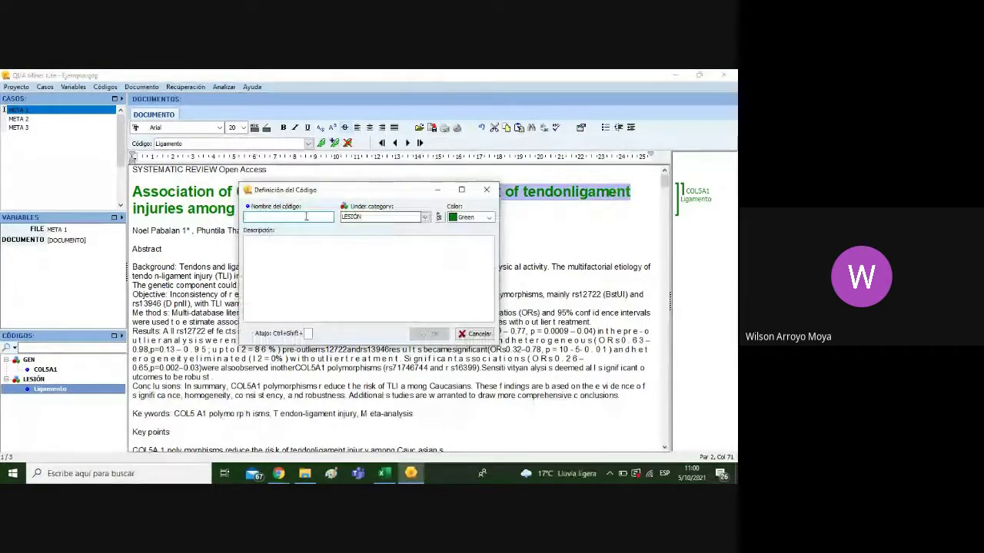
type("Ten")
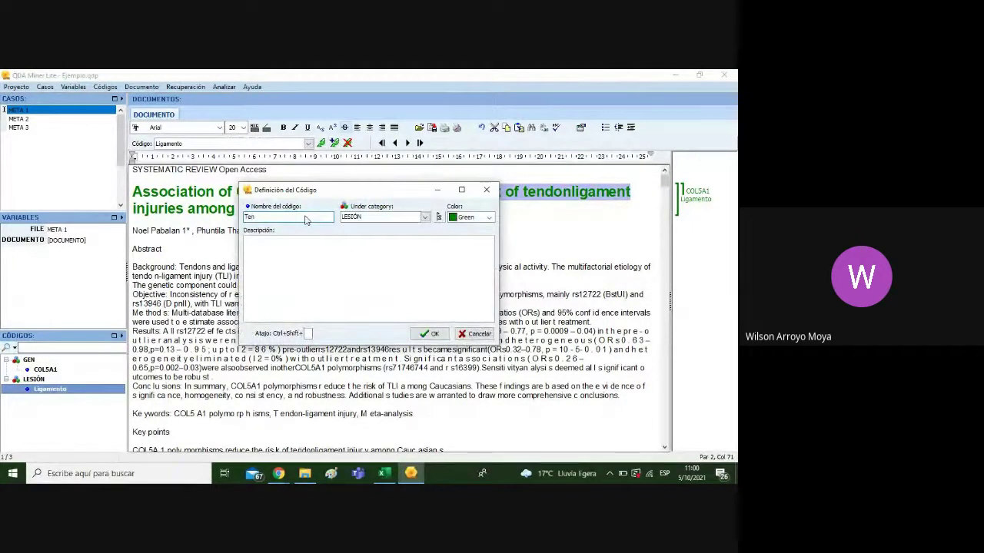
type("dón")
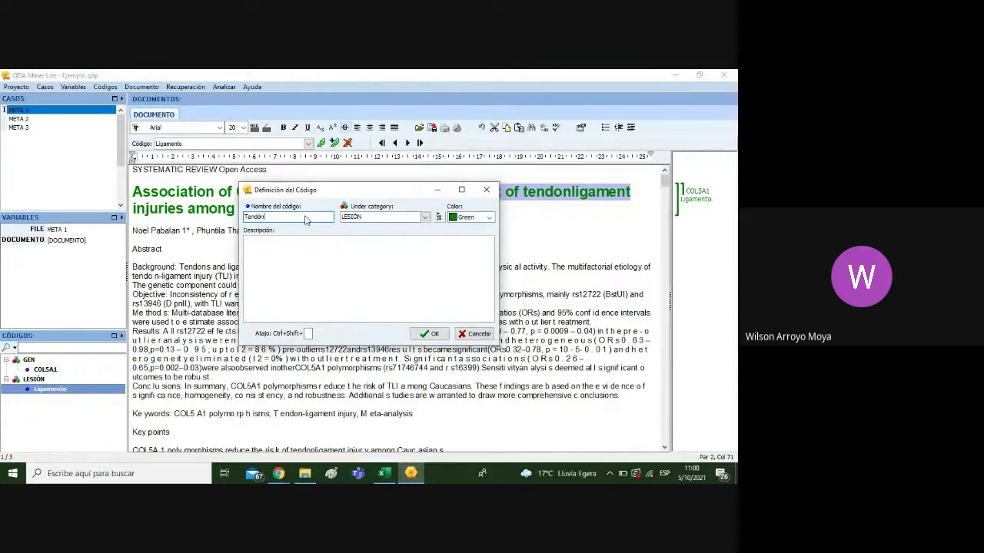
left_click(429, 334)
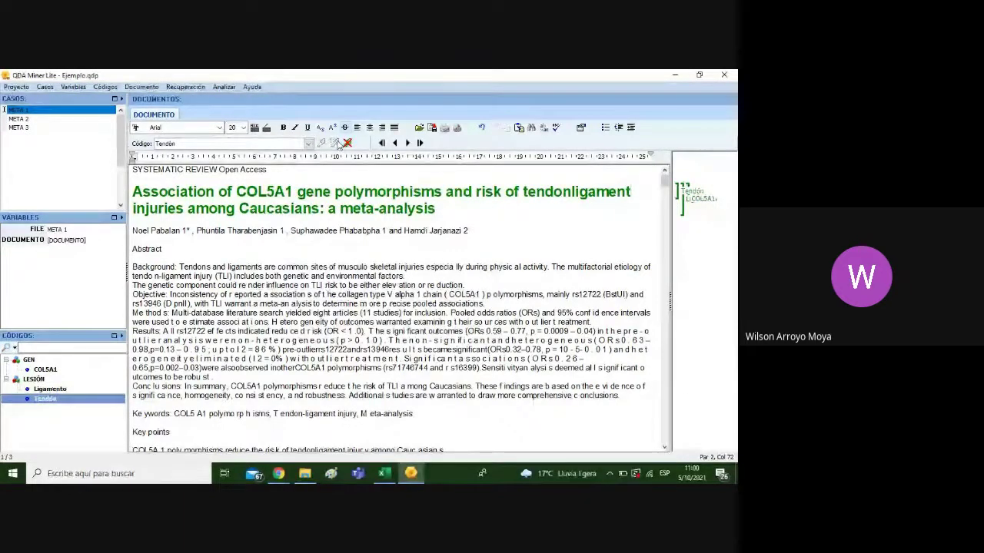
Open the META 2 case and select "Collagen5A1" in its title for coding
left_click(31, 121)
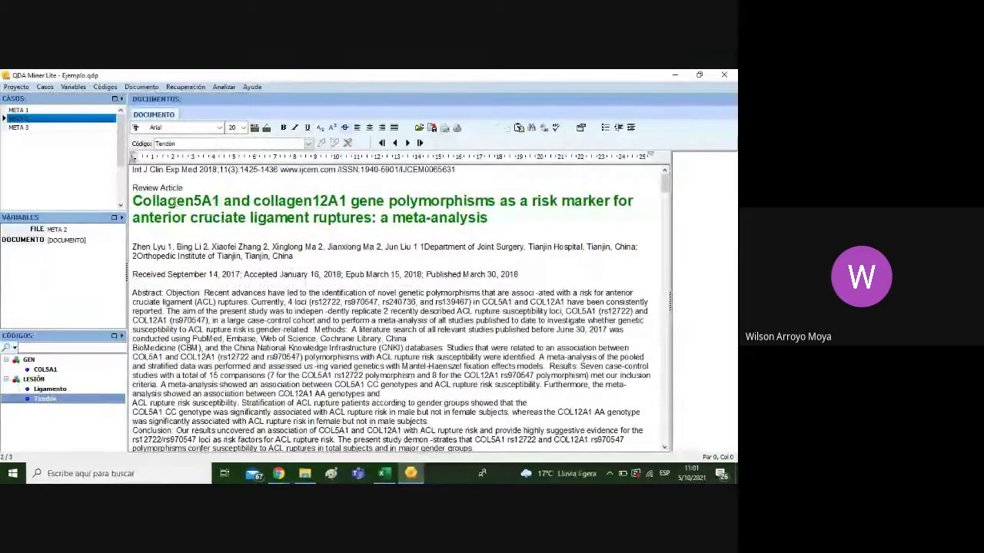
double_click(175, 200)
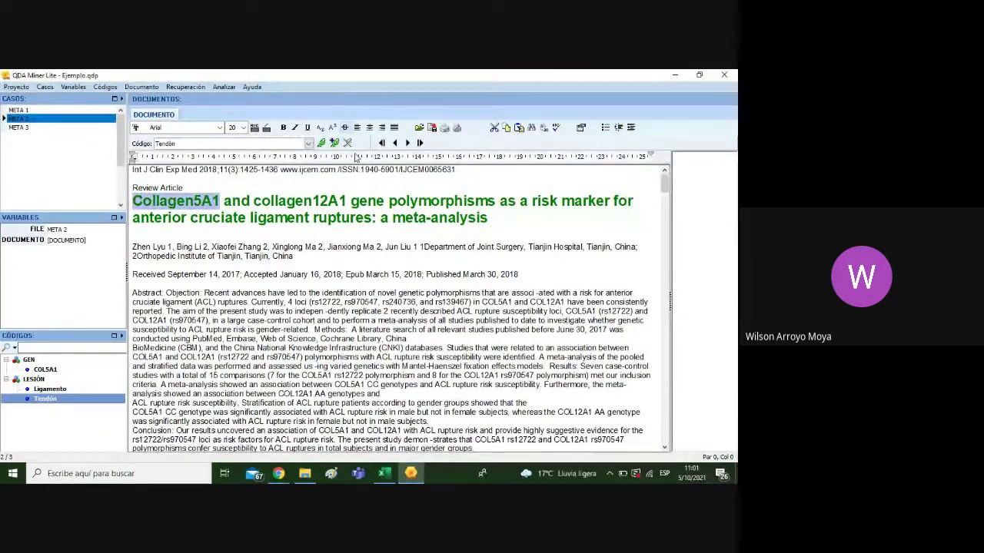
left_click(333, 144)
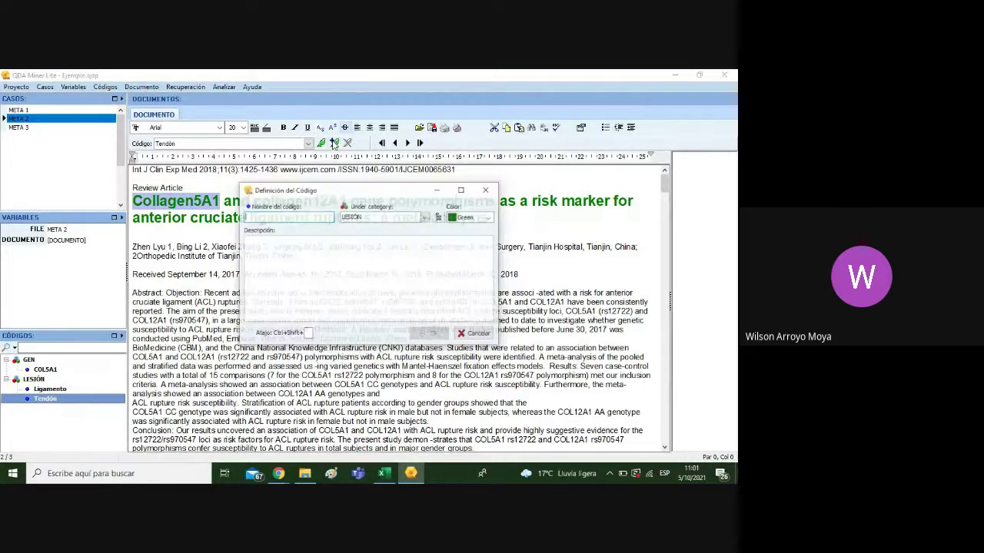
left_click(425, 217)
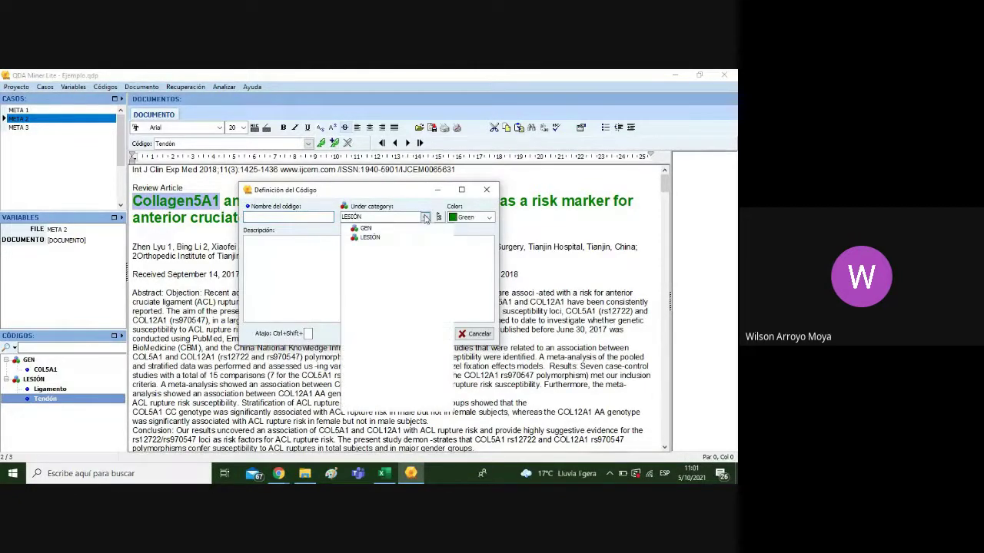
left_click(372, 229)
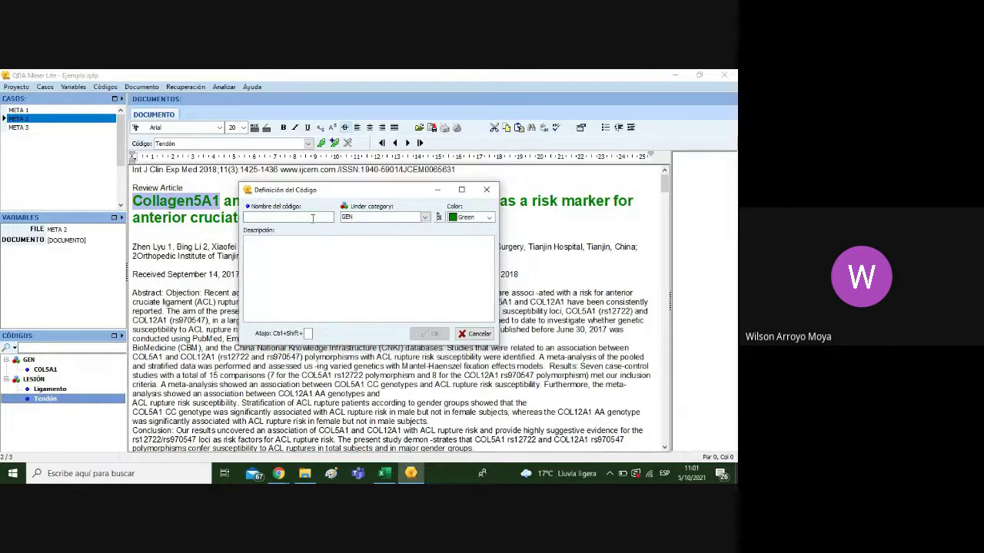
left_click(478, 334)
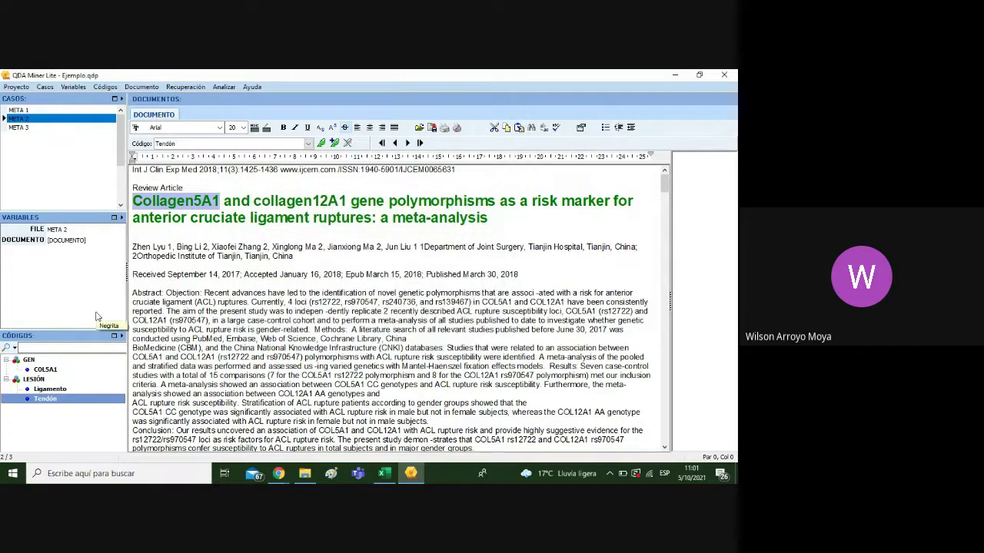
Assign the existing COL5A1 code to the selected "Collagen5A1", and code "collagen12A1" in the same title with a new code COL12A1 under GEN
double_click(45, 371)
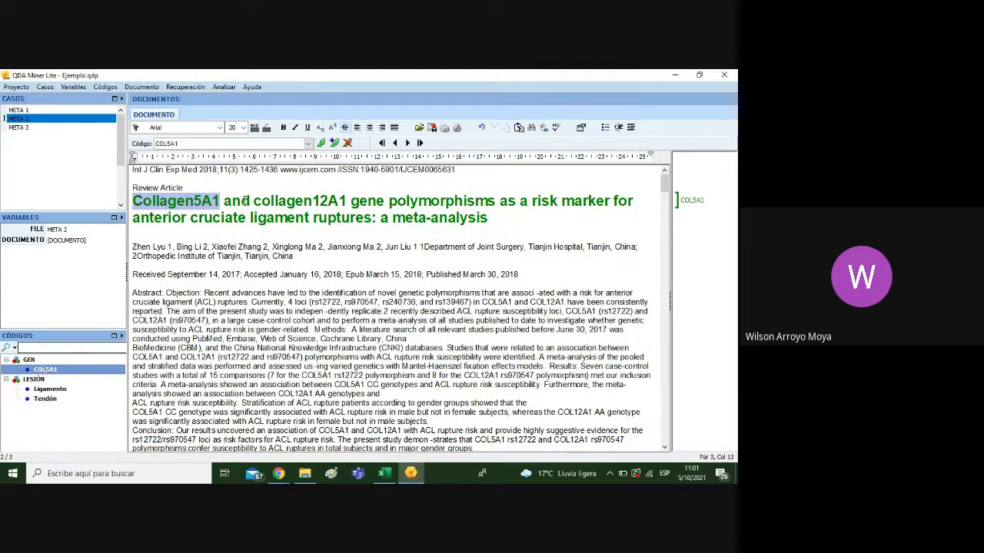
left_click_drag(255, 201, 348, 202)
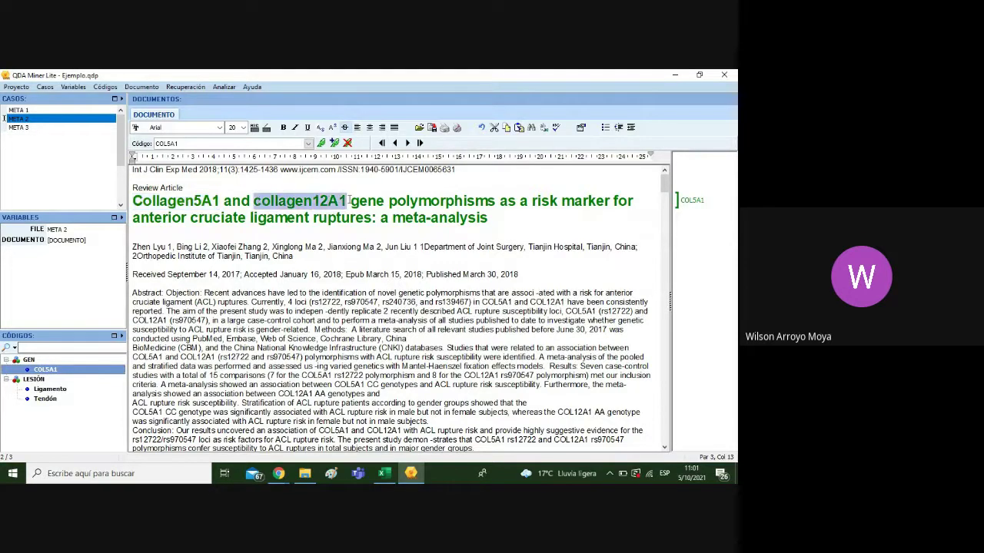
left_click(335, 144)
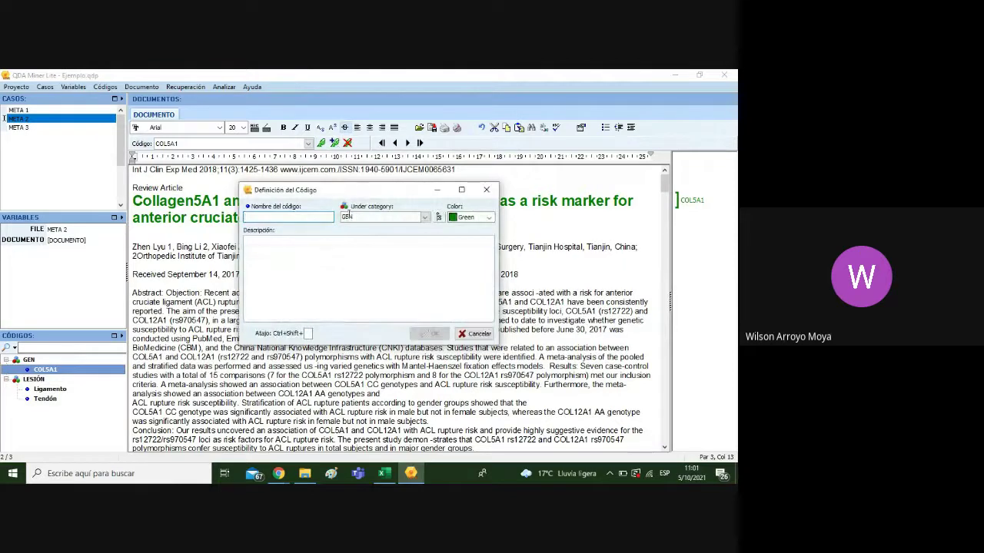
type("COL12A")
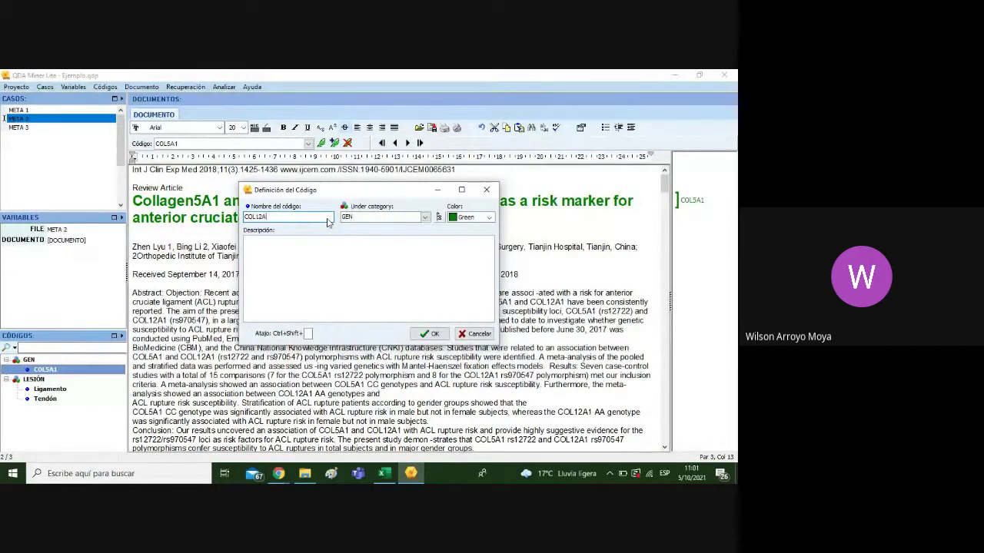
type("1")
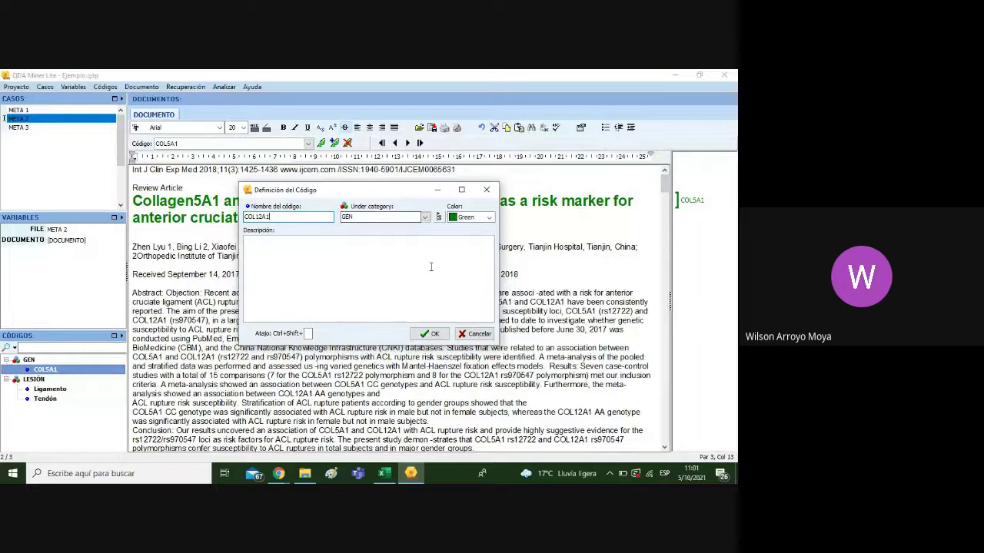
left_click(431, 334)
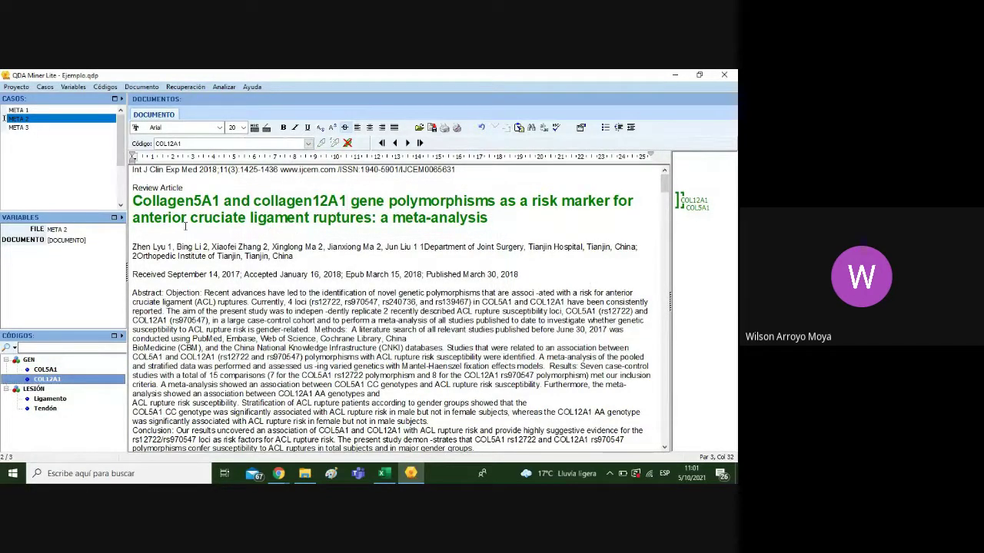
Code "anterior cruciate ligament ruptures" in the META 2 title with the existing Ligamento code
left_click_drag(135, 218, 358, 218)
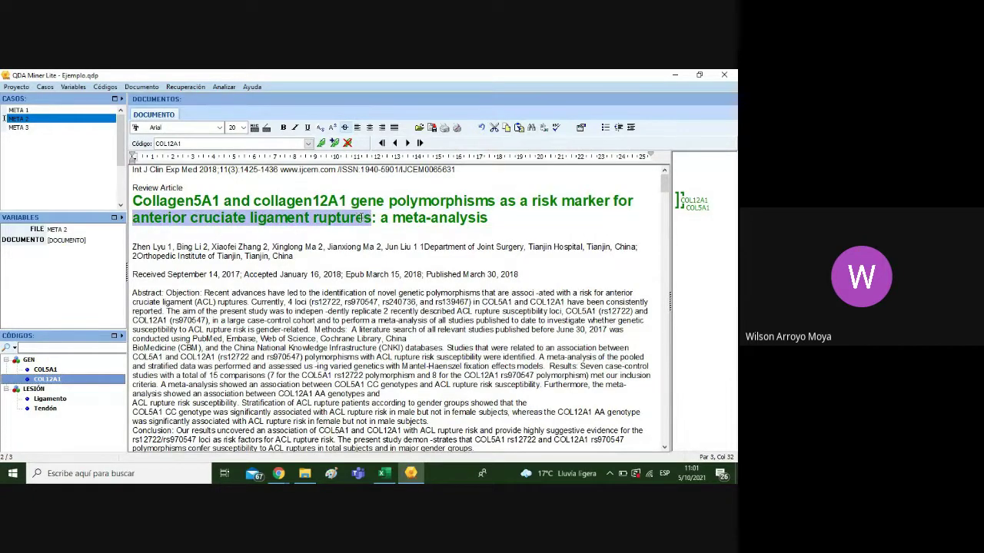
left_click(42, 399)
double_click(42, 399)
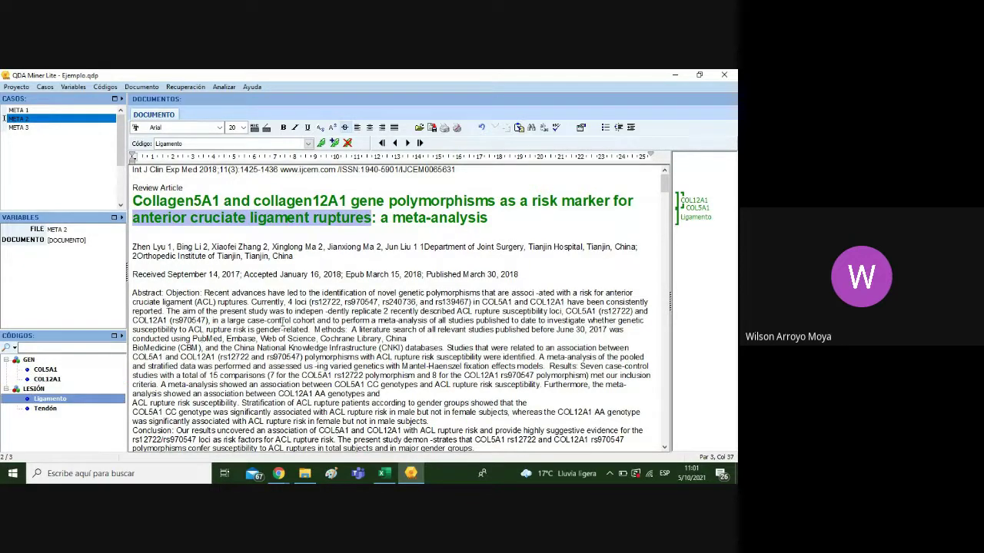
left_click(382, 302)
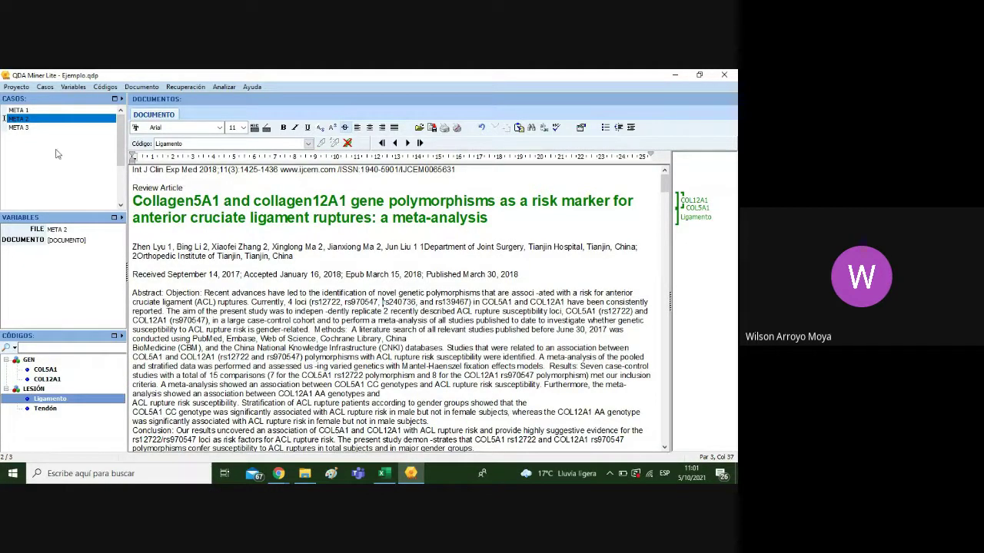
Code "COL5A1" in the META 3 title with the existing COL5A1 code
left_click(33, 129)
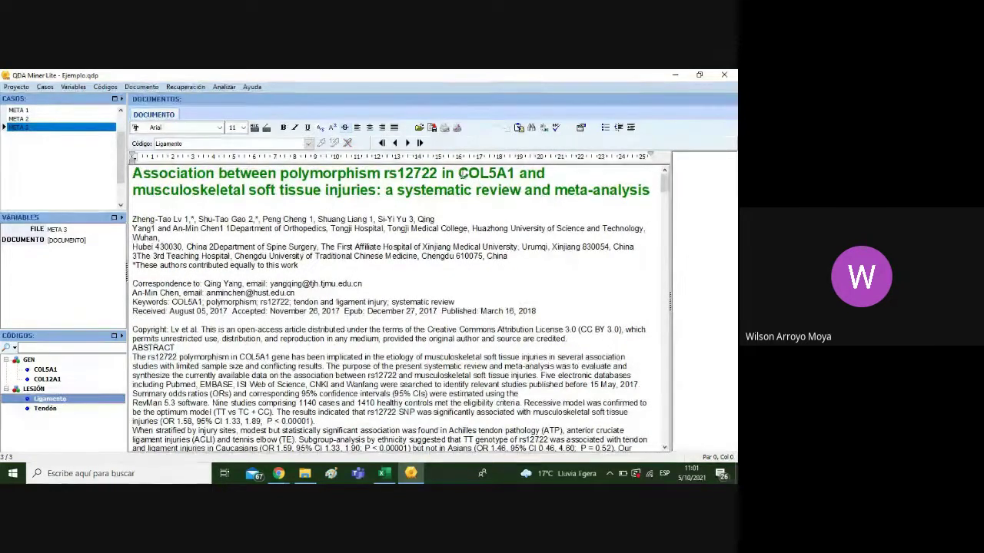
left_click_drag(457, 174, 514, 174)
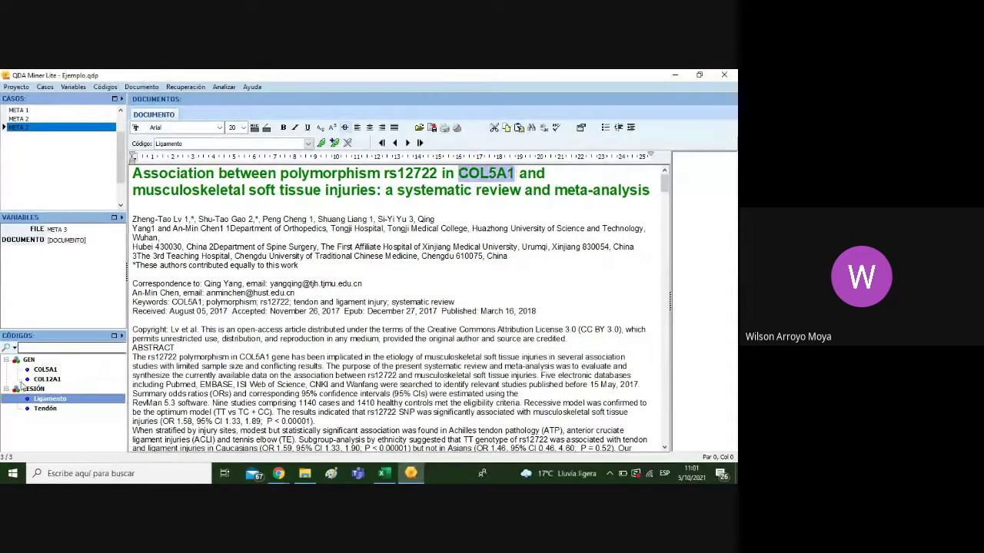
double_click(46, 369)
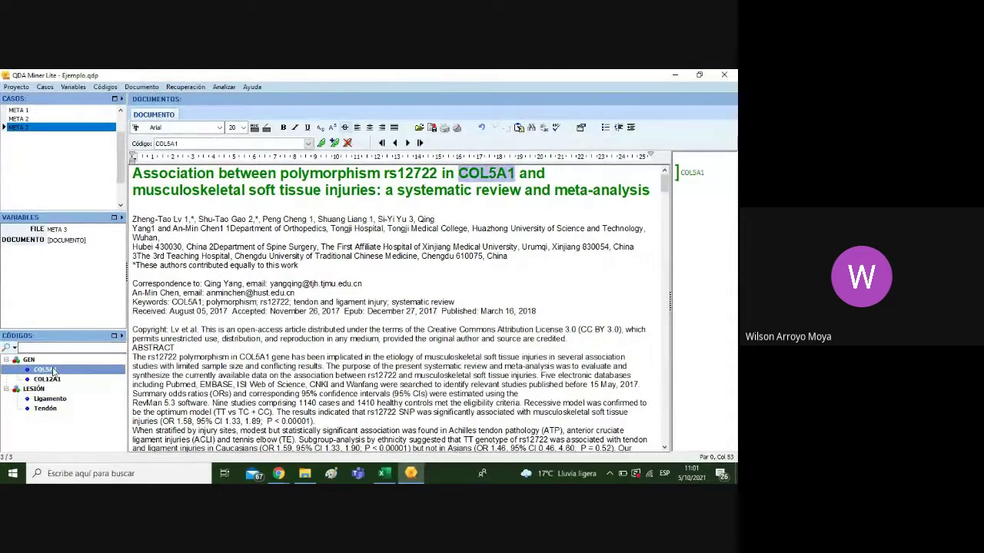
left_click(321, 264)
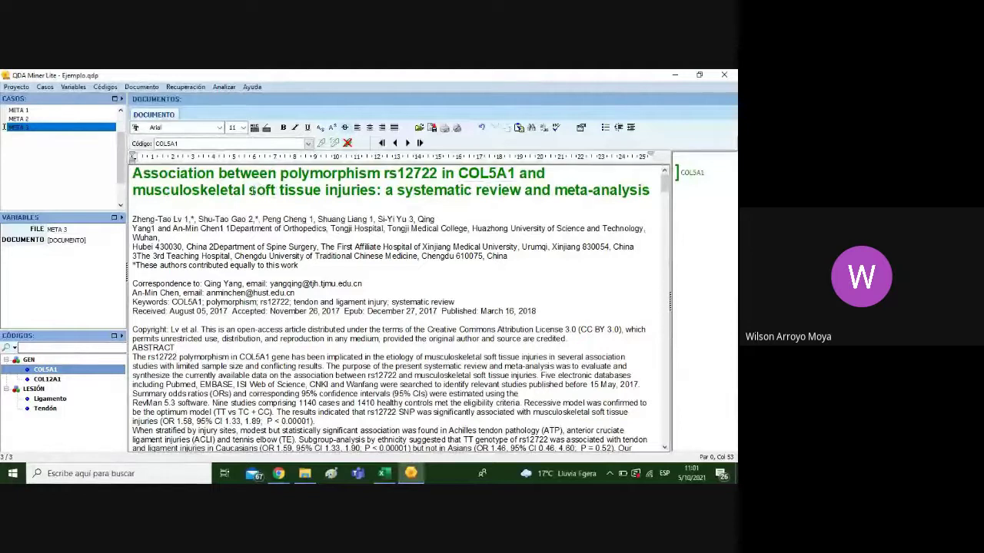
Code "musculoskeletal soft tissue injuries" in the META 3 title with a new code Musculo-esqueleticas under the LESIÓN category
left_click_drag(135, 189, 369, 189)
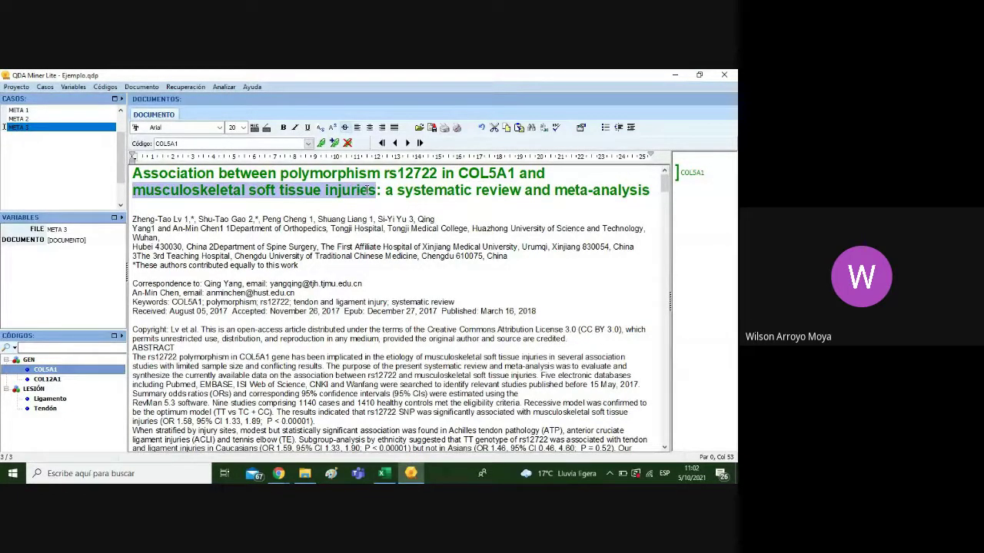
left_click(335, 143)
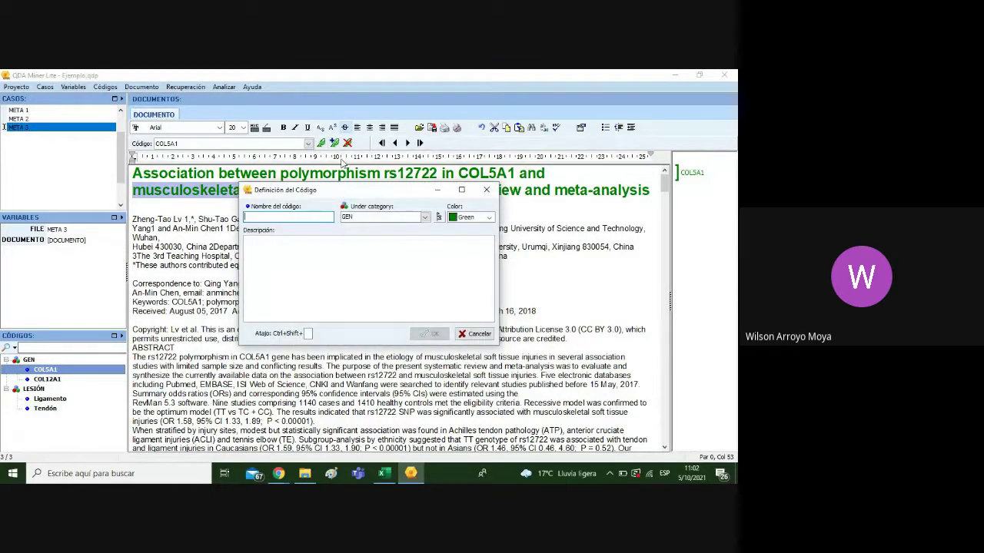
left_click(423, 216)
left_click(370, 237)
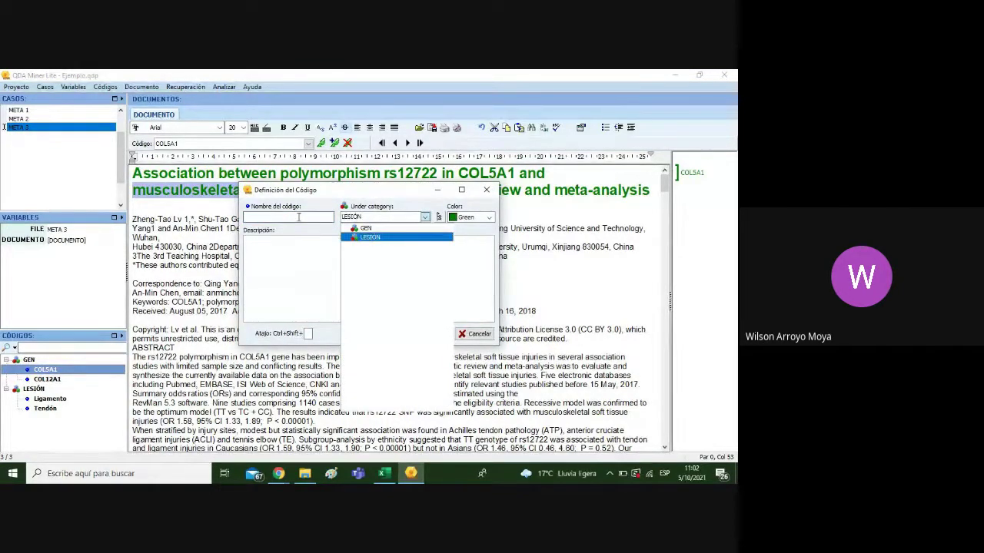
left_click(296, 216)
type("Mus")
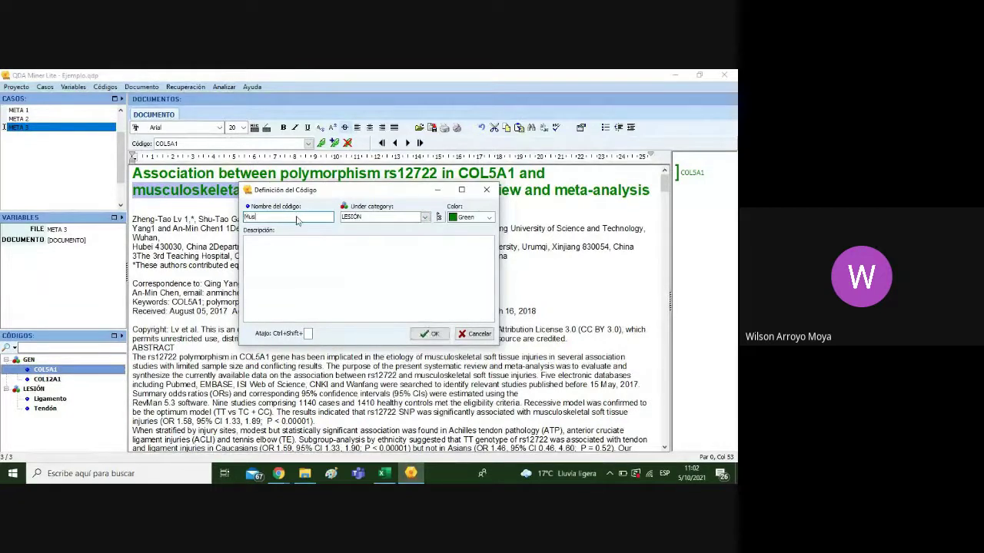
type("culo")
type("-esqueleticas")
left_click(431, 333)
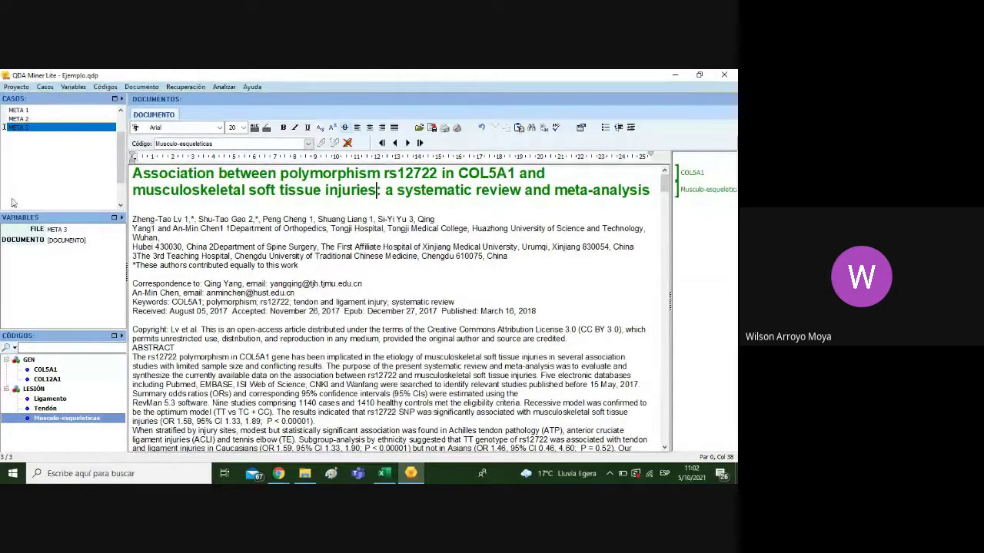
Delete the correspondence, licence and journal citation text interrupting the Background section of META 1, and rejoin "mechanical loading" with "during occupational"
left_click(19, 111)
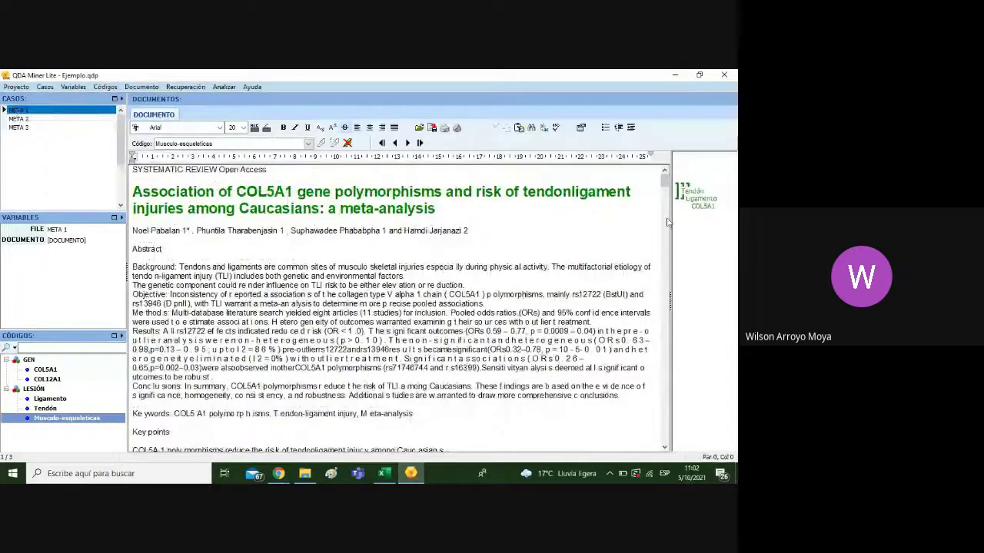
left_click_drag(667, 180, 667, 185)
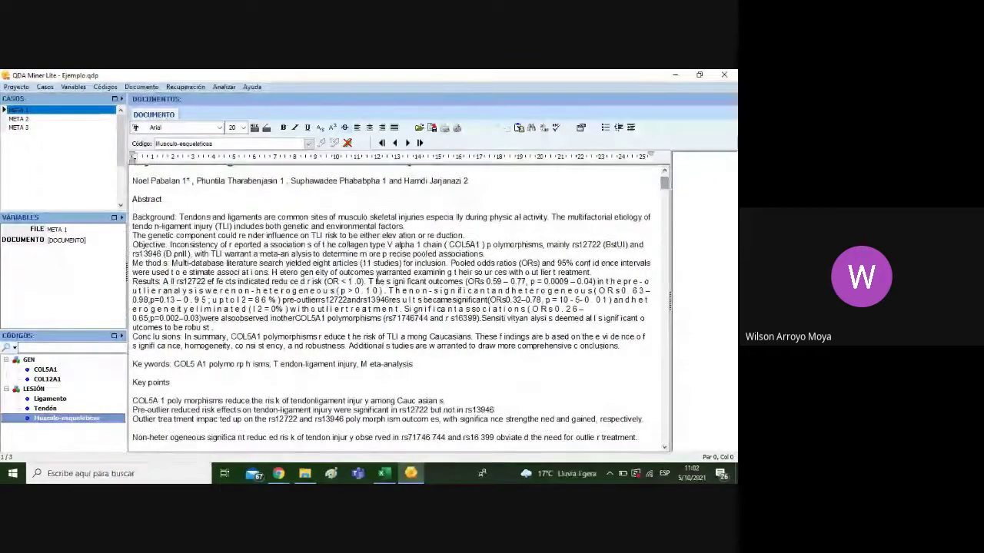
left_click(272, 281)
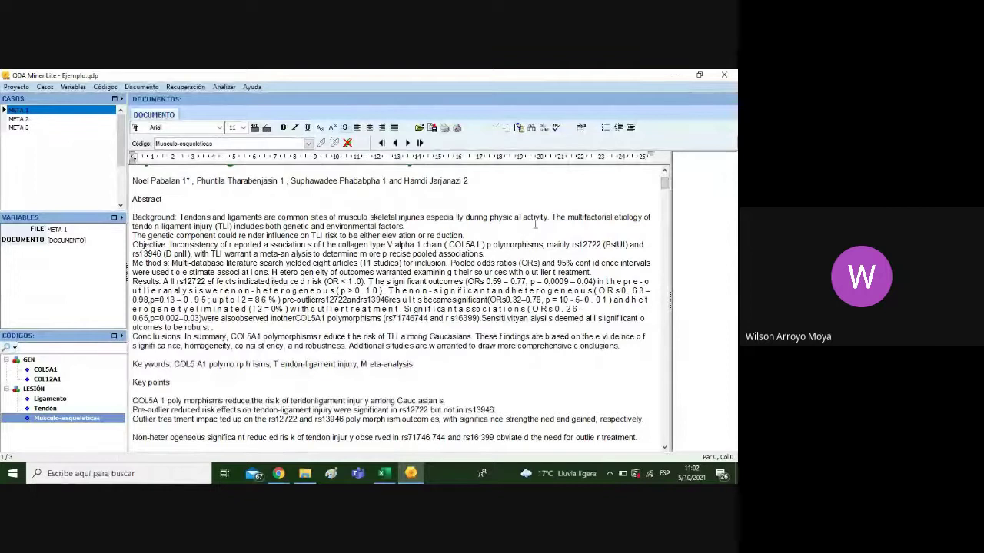
left_click_drag(666, 180, 667, 195)
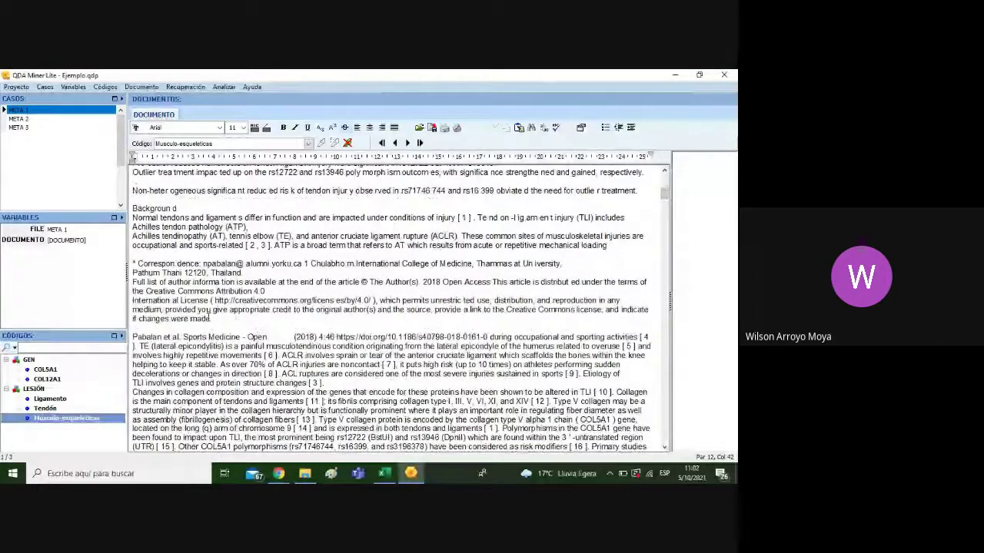
left_click_drag(216, 319, 207, 309)
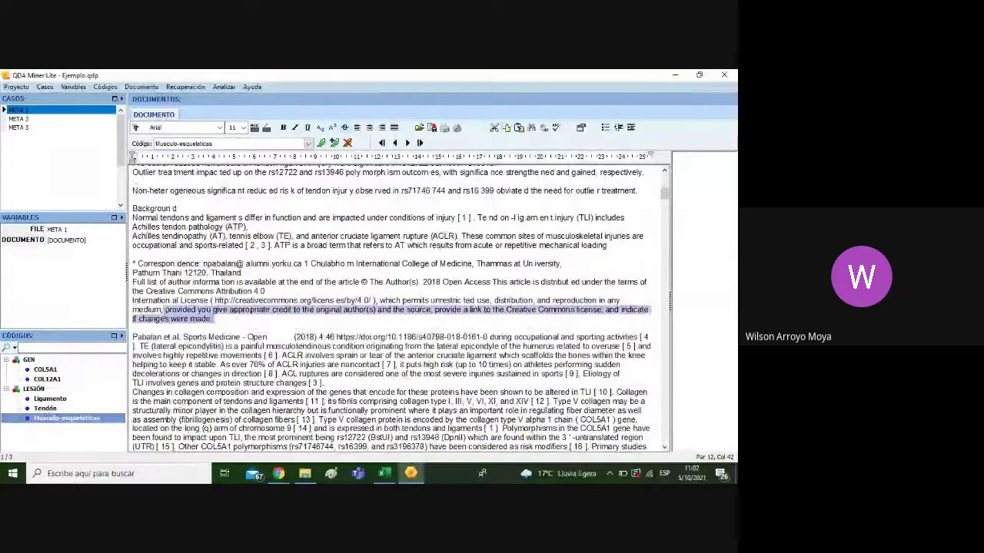
left_click(275, 364)
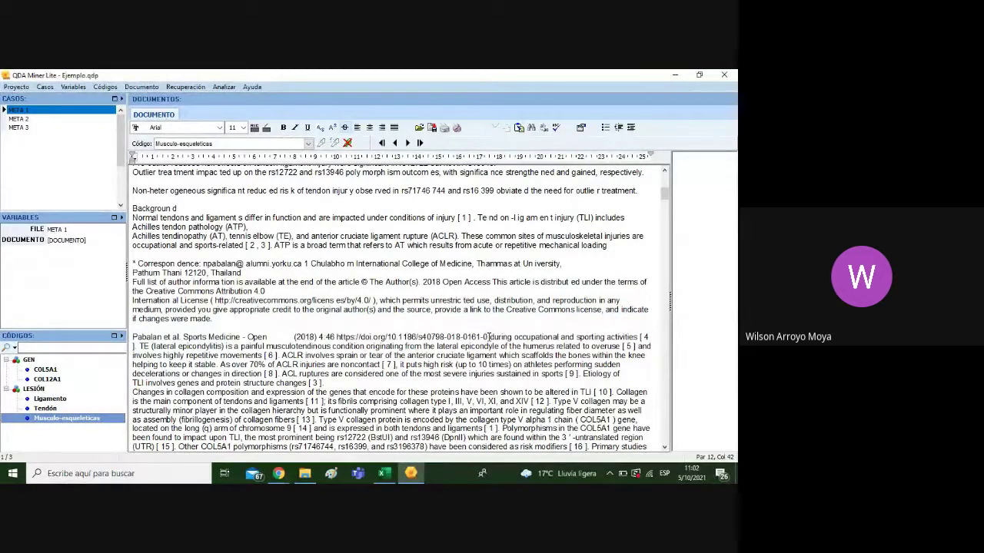
left_click_drag(488, 337, 134, 264)
key("Delete")
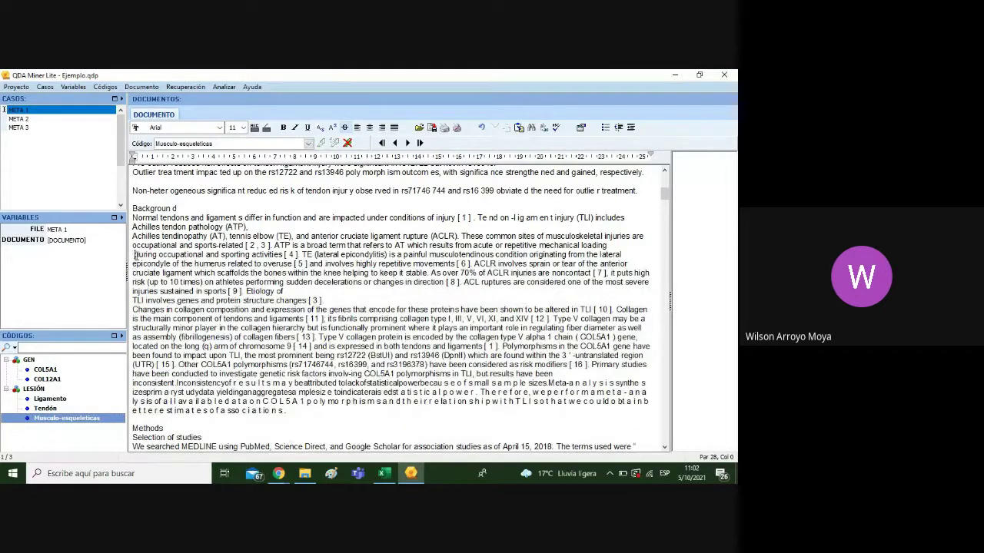
key("BackSpace")
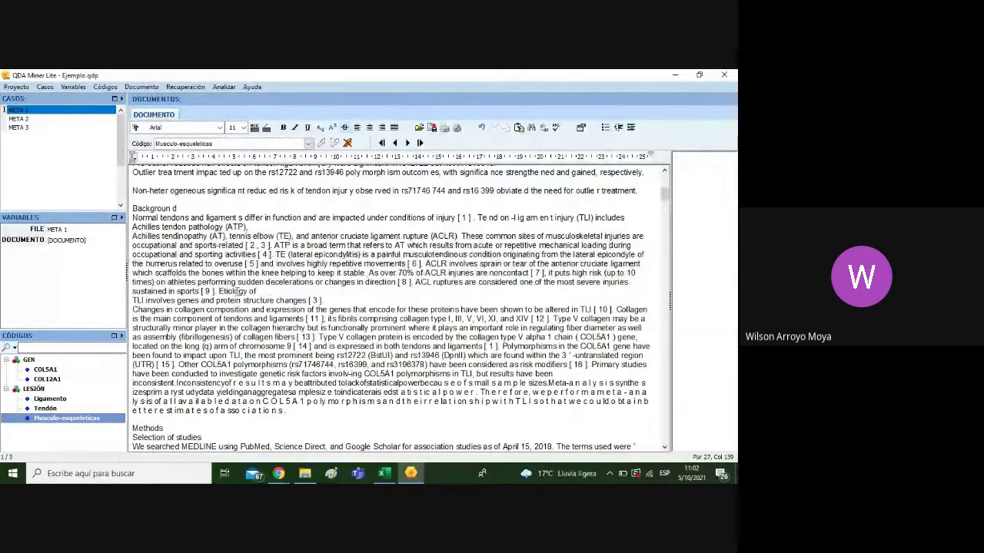
Remove the line breaks before "TLI involves genes" and "Achilles tendinopathy" in META 1's Background, and insert a blank line before "Changes in collagen composition"
left_click(134, 300)
key("BackSpace")
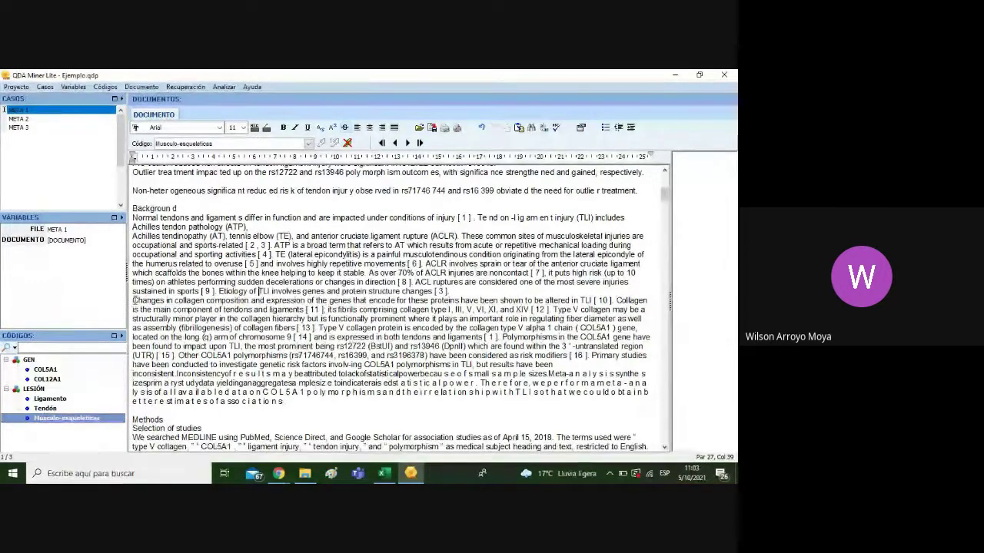
left_click(133, 300)
key("Return")
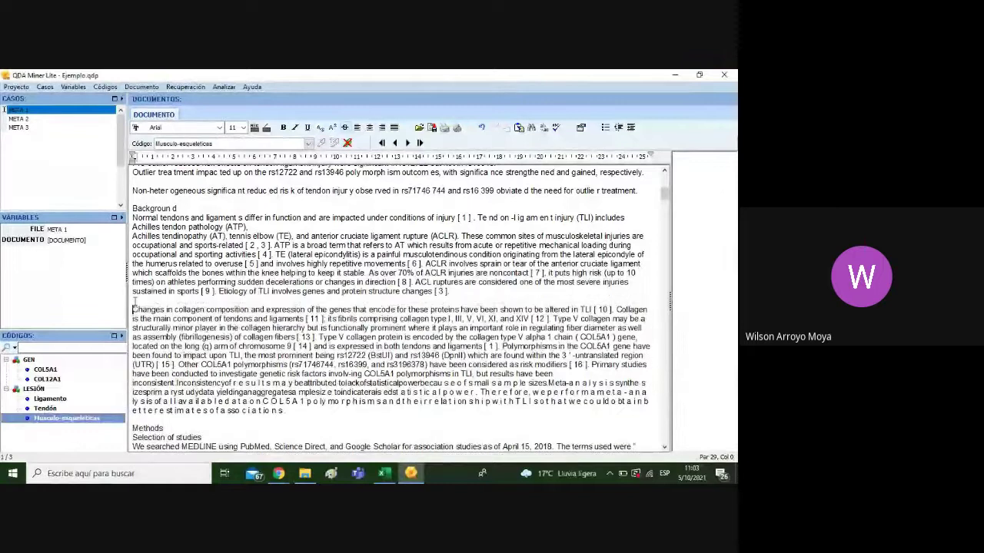
left_click(132, 237)
key("BackSpace")
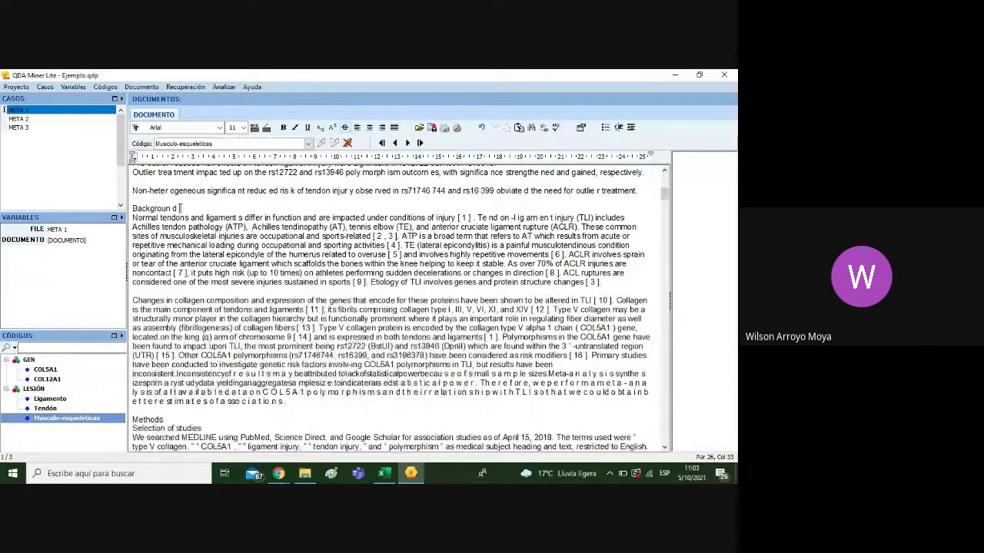
Rejoin the split "Background" heading in META 1, make it bold, and insert a blank line below it
left_click(174, 209)
left_click_drag(176, 208, 133, 208)
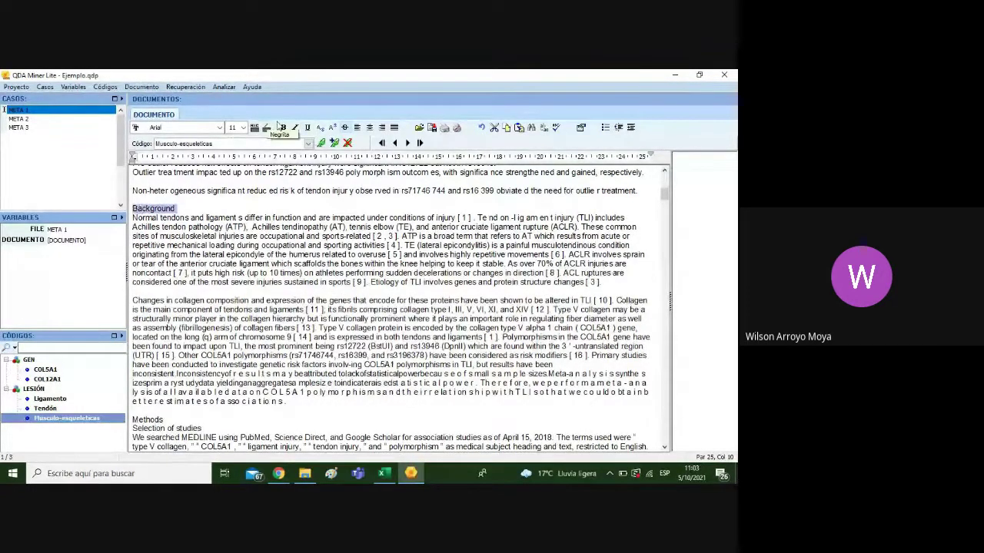
left_click(282, 127)
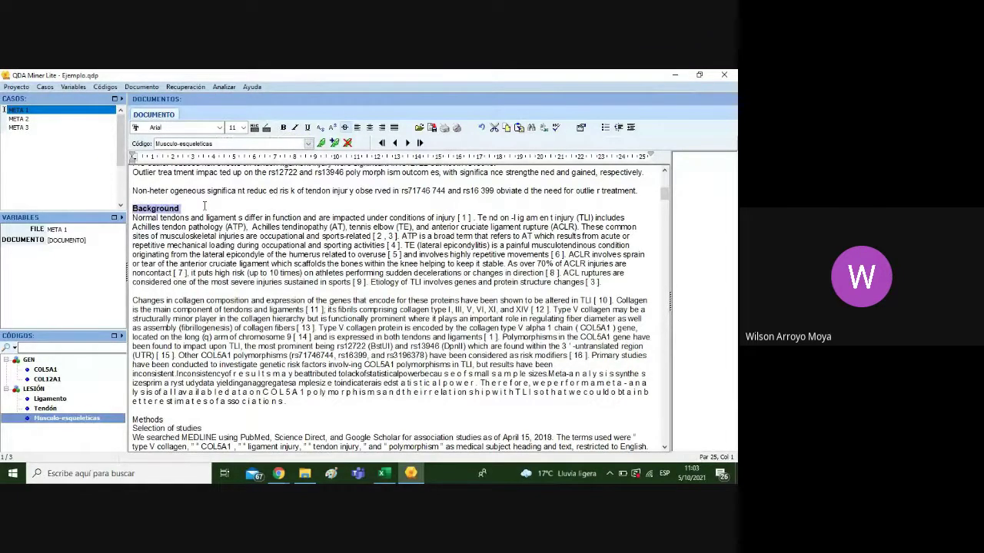
left_click(204, 206)
key("Return")
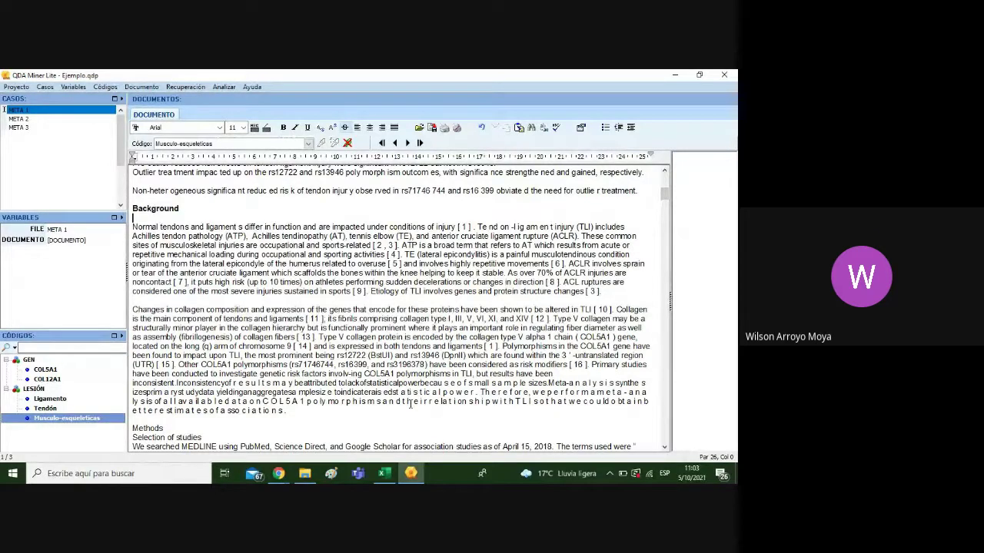
Examine the badly spaced text from "Inconsistency of results" to the end of META 1's Background section
left_click_drag(288, 411, 180, 382)
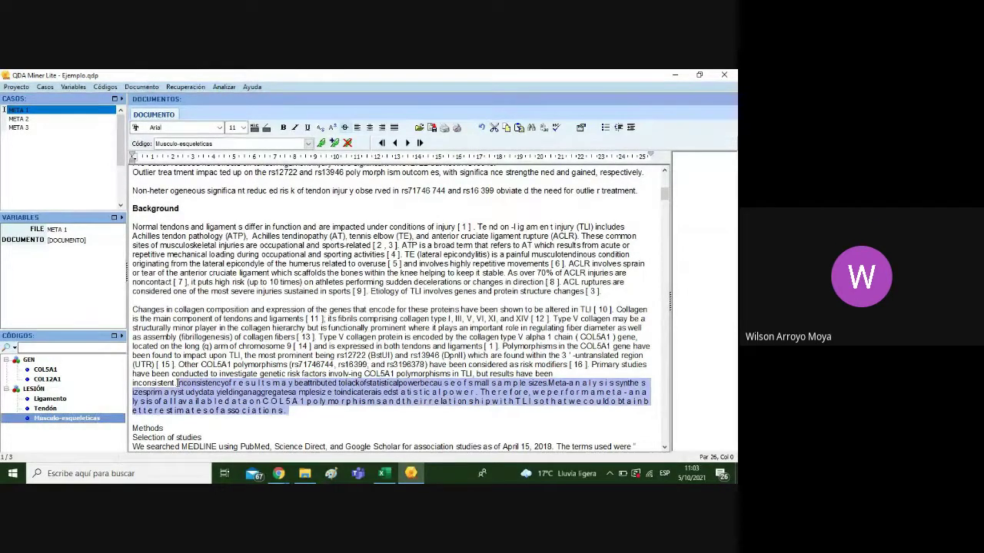
left_click_drag(318, 420, 182, 384)
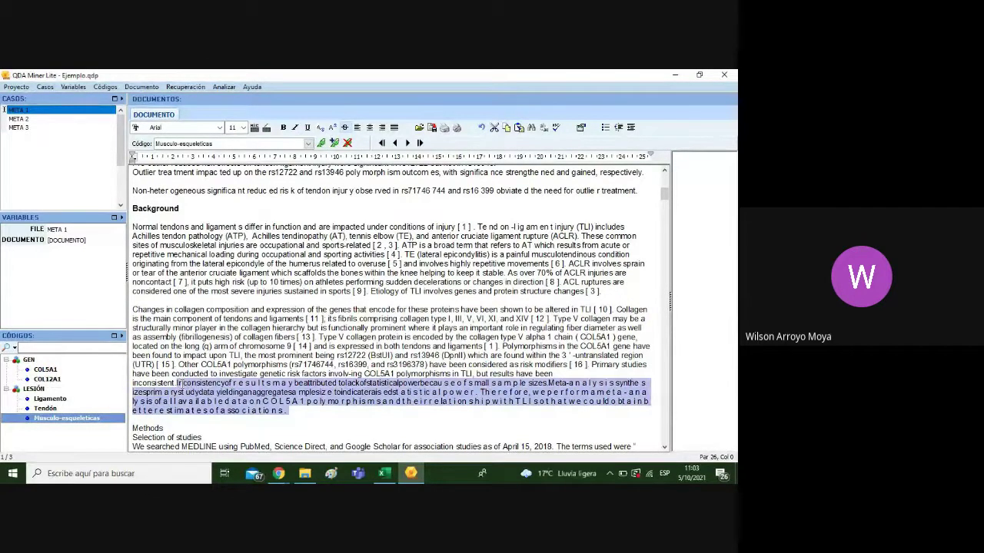
left_click(328, 419)
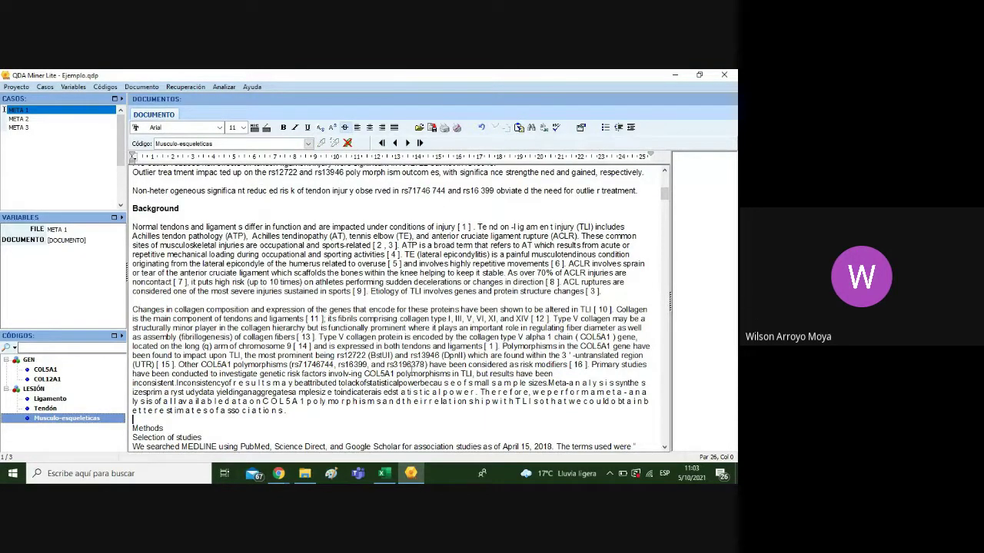
Switch to the MIS PUBLICACIONES folder in File Explorer, check the MUSCULATURA RESPIRATORIA PDF, and open the GENETICA Y FÚTBOL PDF instead
left_click(305, 473)
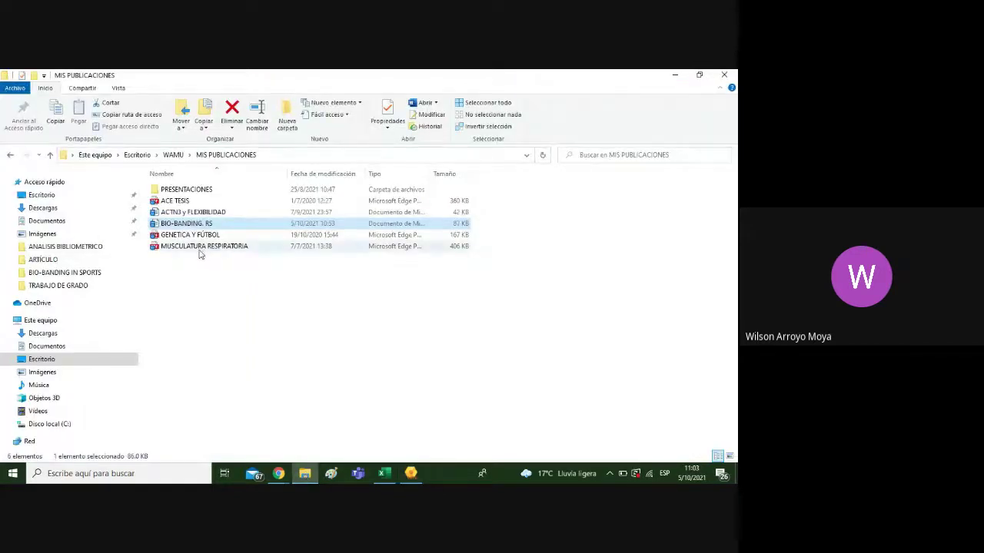
double_click(201, 249)
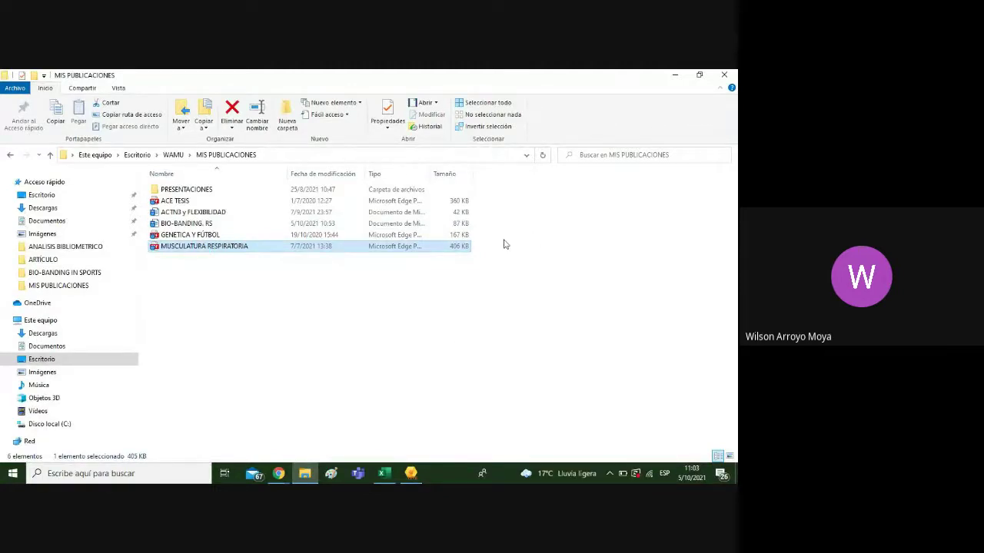
double_click(295, 244)
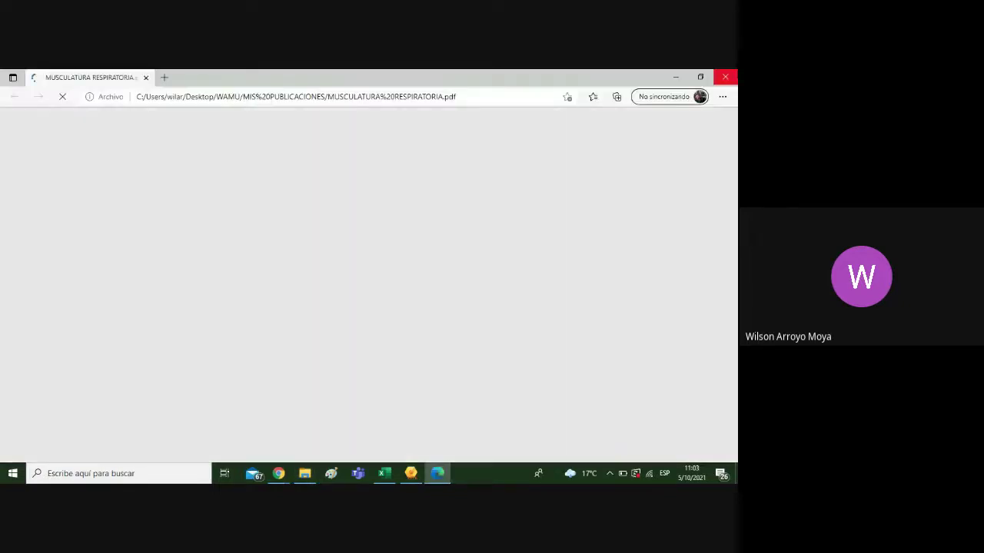
double_click(253, 236)
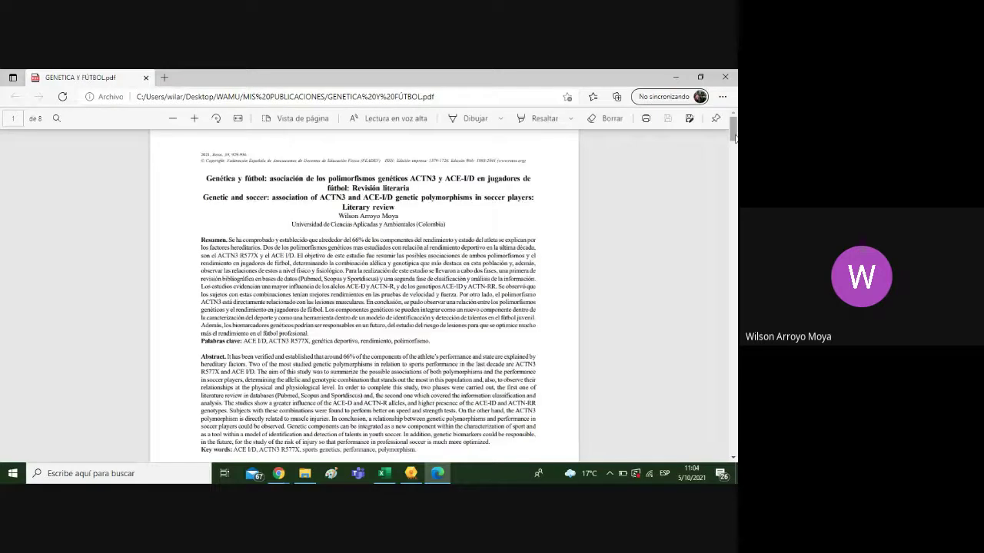
Copy the Resumen and Palabras clave from the PDF and paste them in QDA Miner Lite over META 1's abstract and keywords text
scroll(433, 212, "down", 4)
scroll(432, 211, "up", 3)
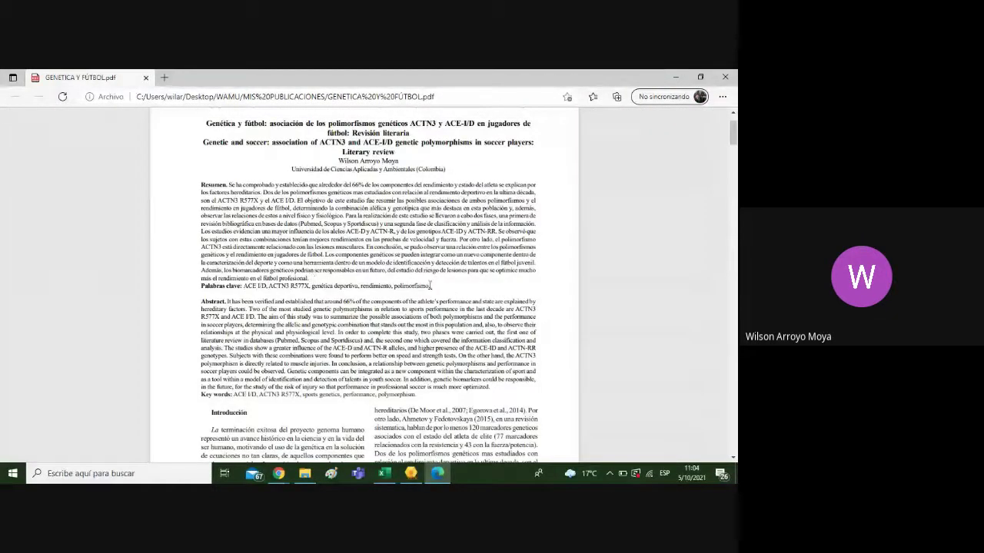
left_click_drag(432, 286, 197, 190)
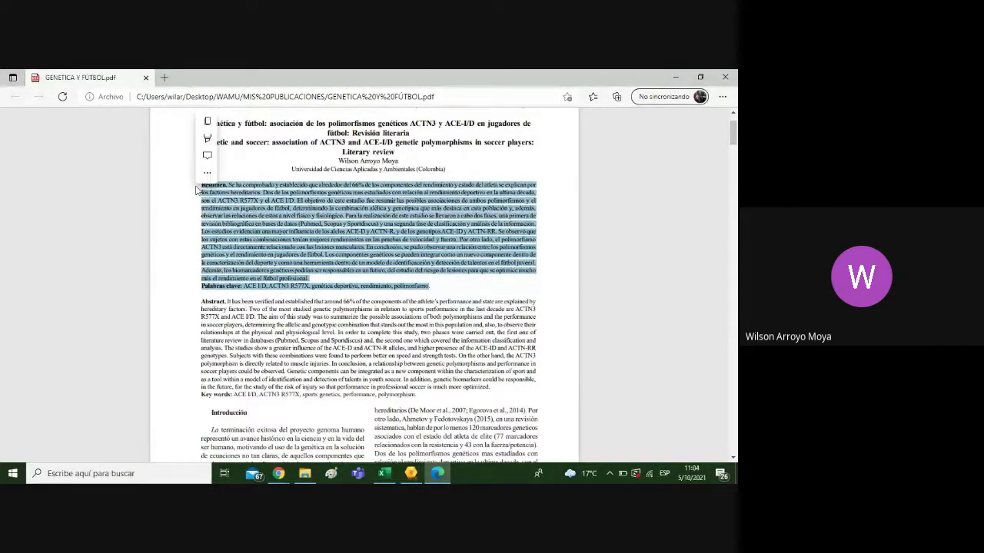
key("ctrl+c")
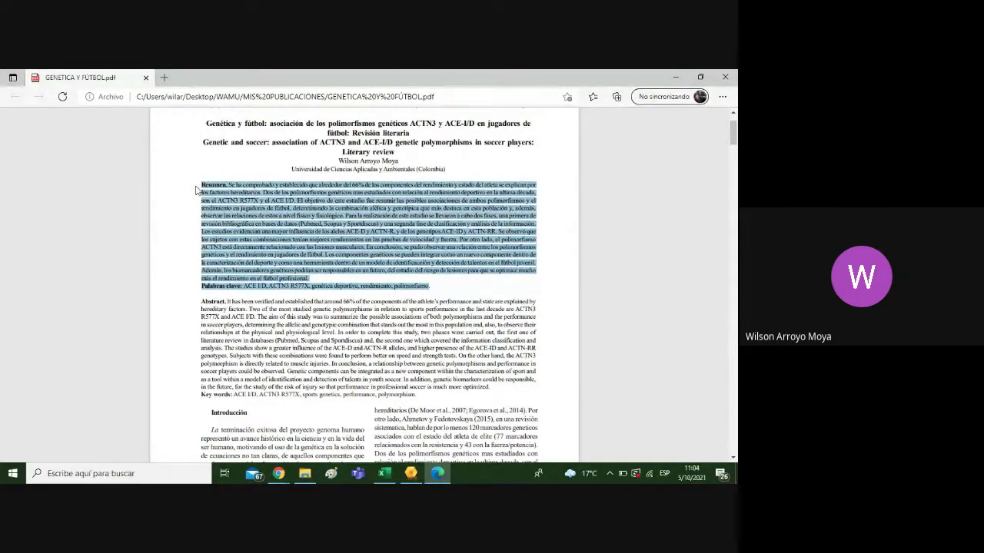
left_click(411, 474)
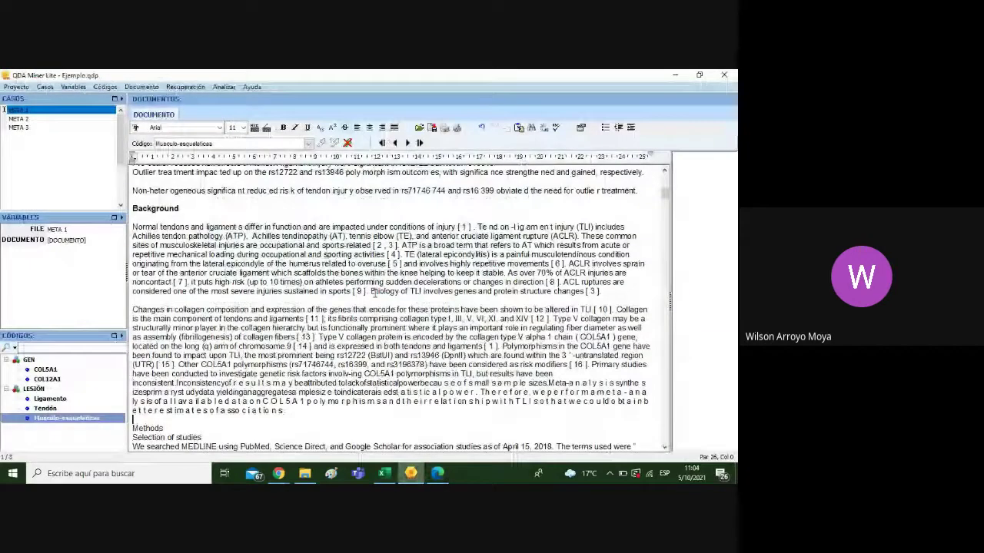
left_click_drag(665, 194, 666, 184)
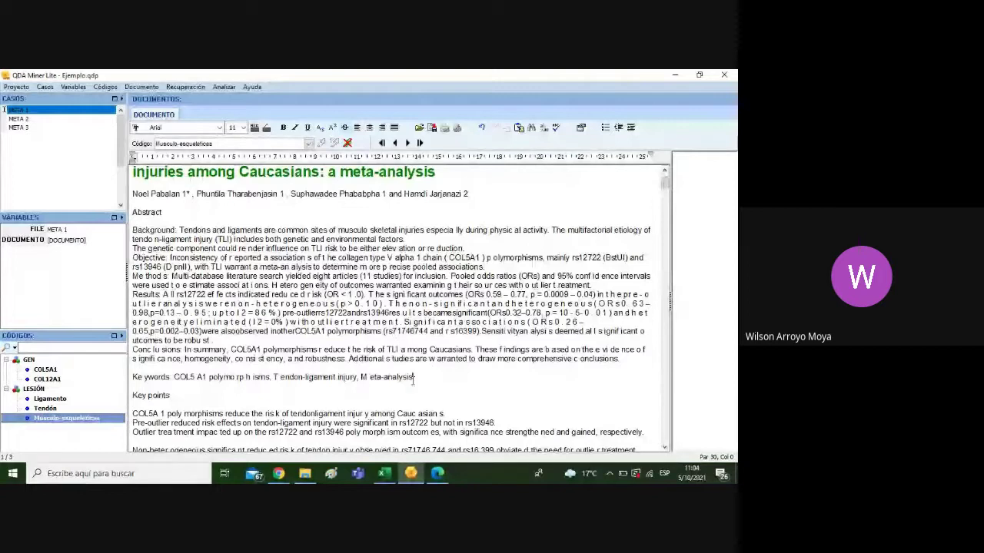
left_click_drag(412, 377, 131, 230)
key("ctrl+v")
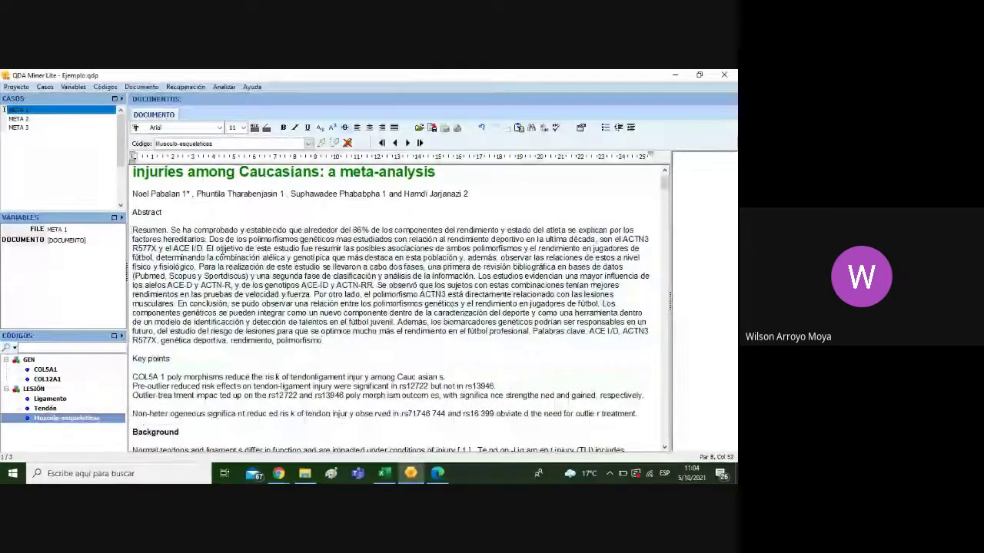
left_click_drag(348, 340, 132, 230)
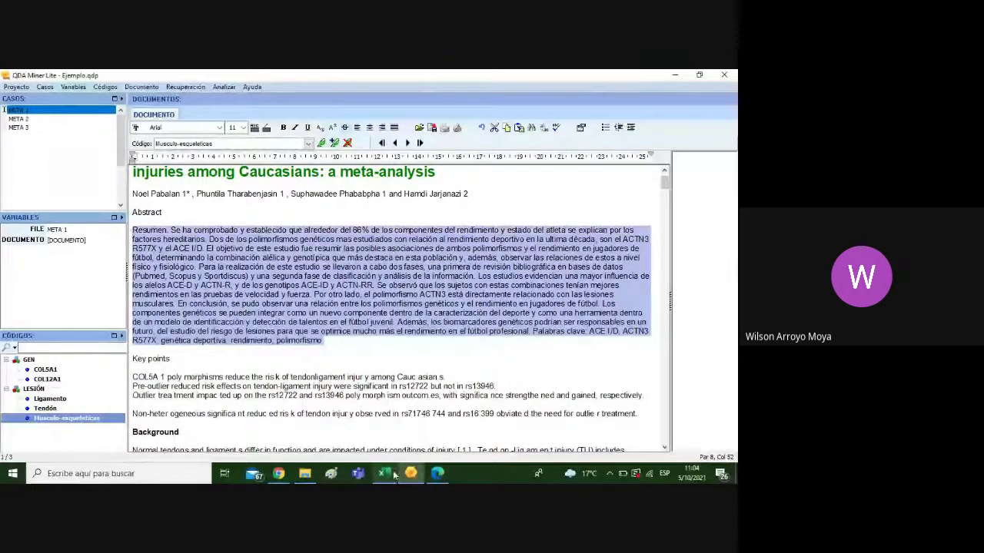
Copy the first column of the PDF's Introducción, without heading or footnote, and paste it on a new line under META 1's Background heading
left_click(436, 472)
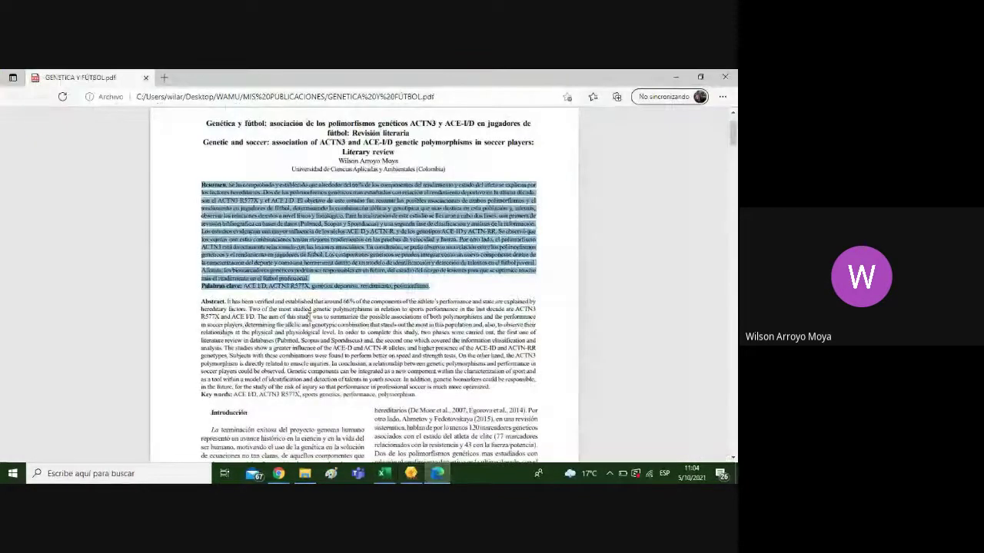
left_click_drag(733, 132, 733, 146)
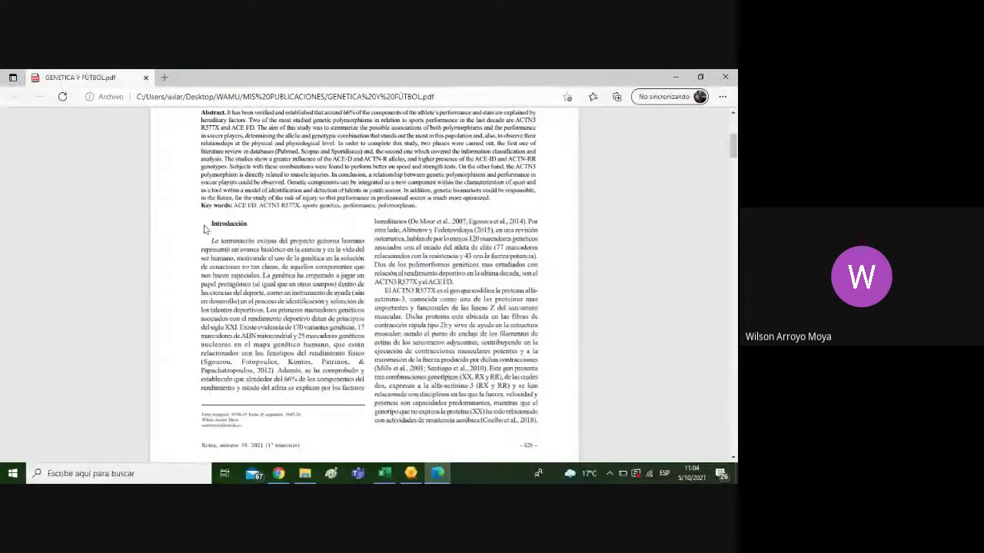
left_click_drag(212, 223, 459, 283)
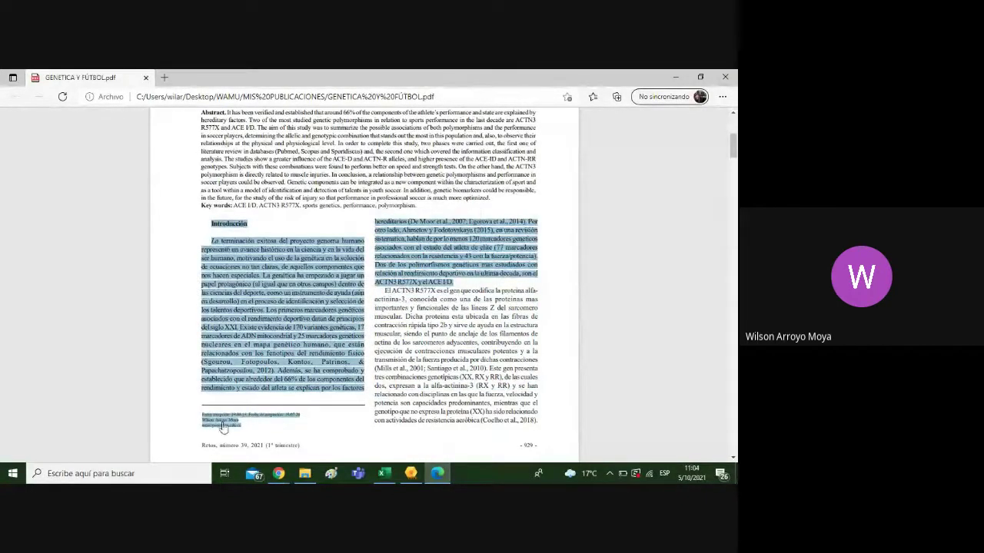
left_click(248, 428)
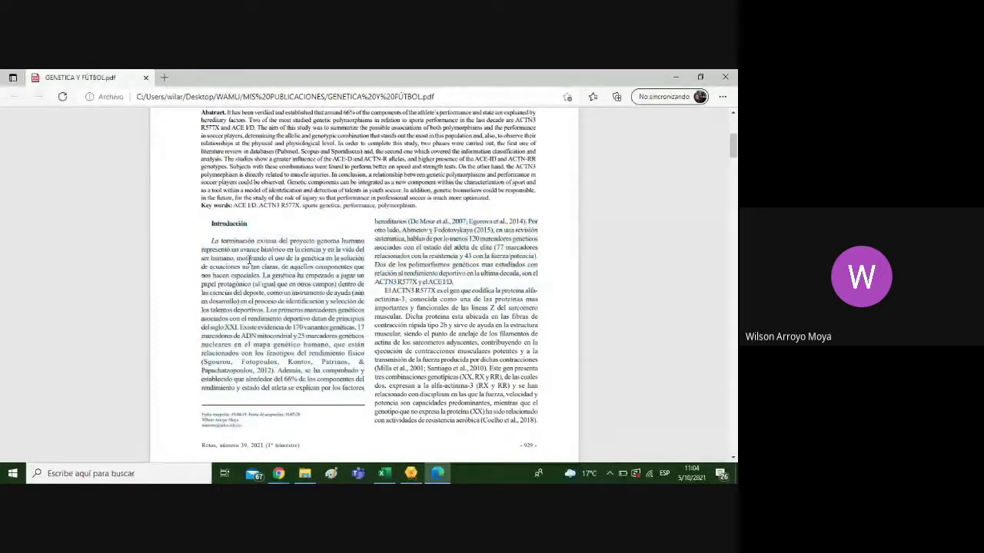
left_click_drag(214, 241, 368, 393)
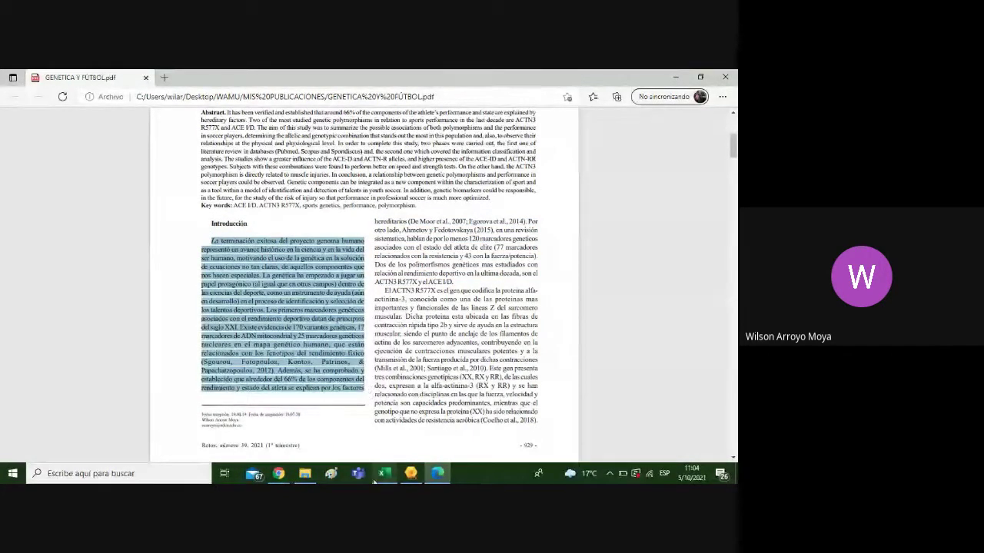
left_click(412, 473)
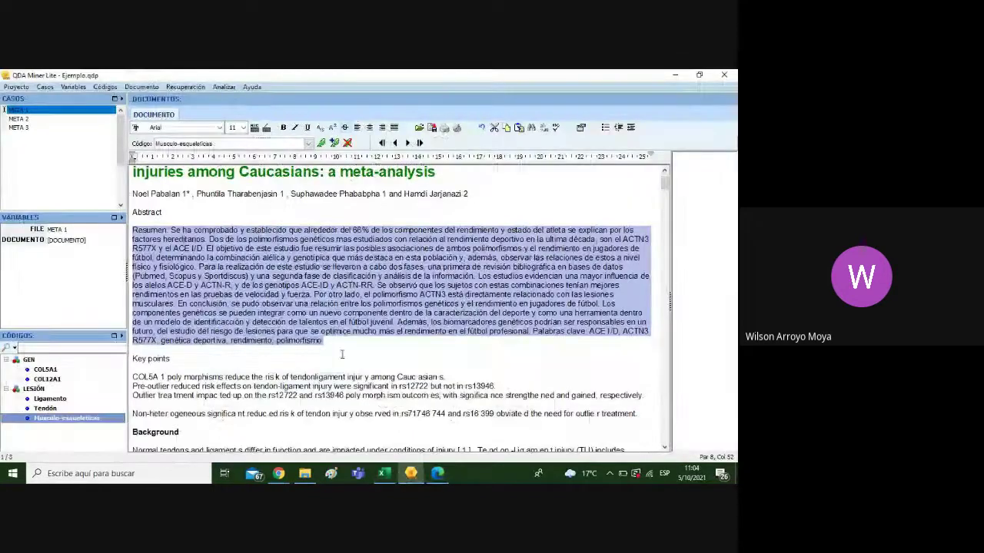
mouse_move(665, 183)
left_mouse_down()
mouse_move(666, 203)
mouse_move(665, 192)
left_mouse_up()
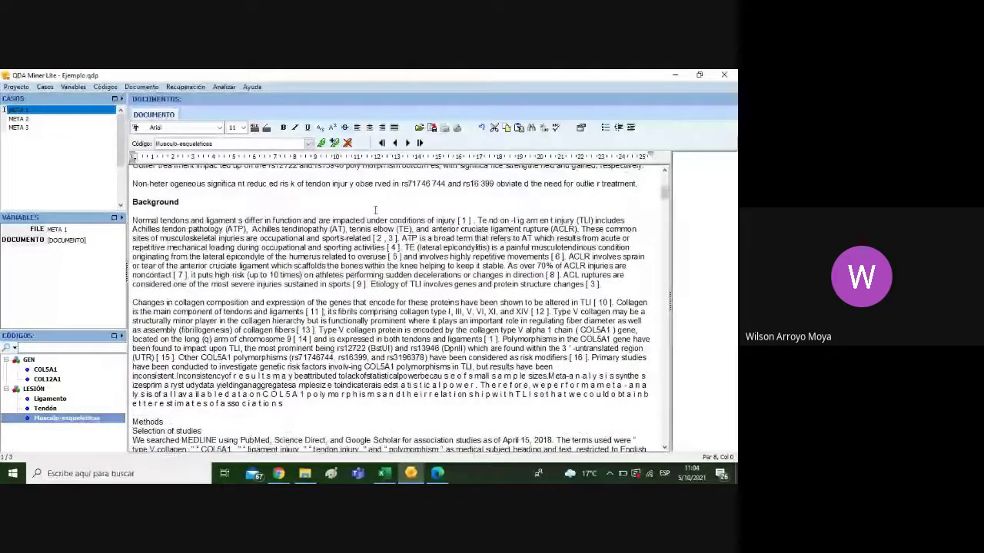
left_click(222, 201)
key("Return")
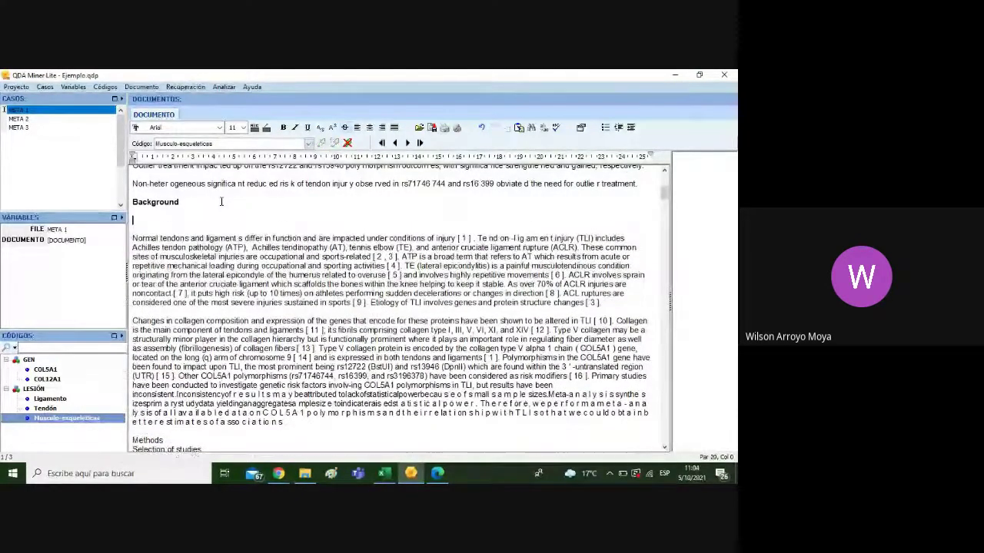
key("ctrl+v")
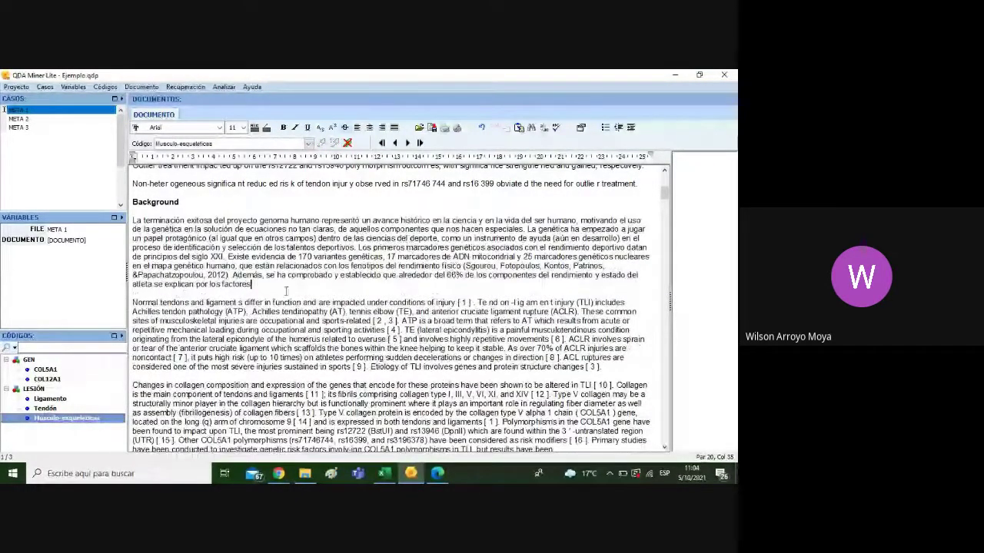
Copy the second column of the PDF's Introducción, from "hereditarios" to "(Coelho et al., 2018)", and append it to the pasted Background paragraph
left_click(437, 473)
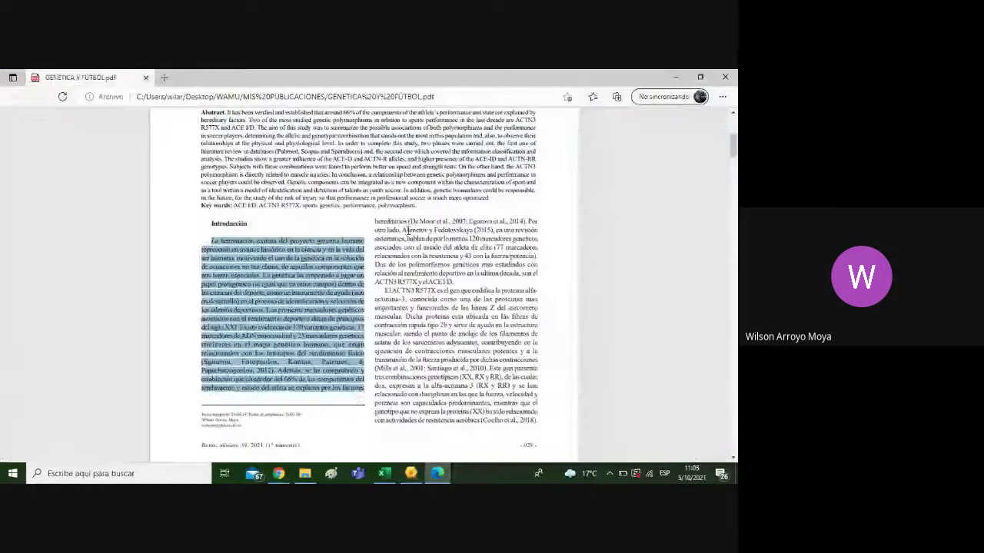
left_click_drag(374, 221, 540, 420)
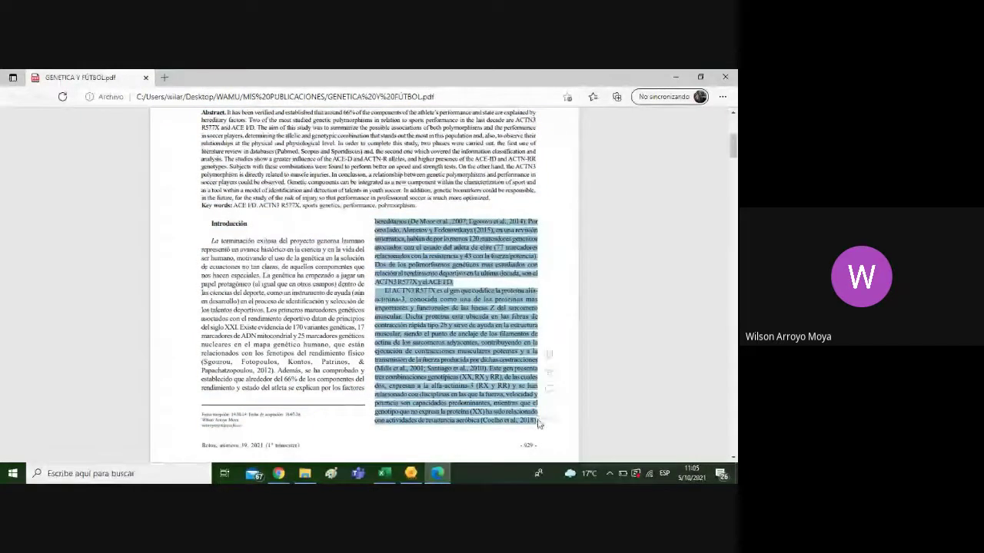
left_click(411, 473)
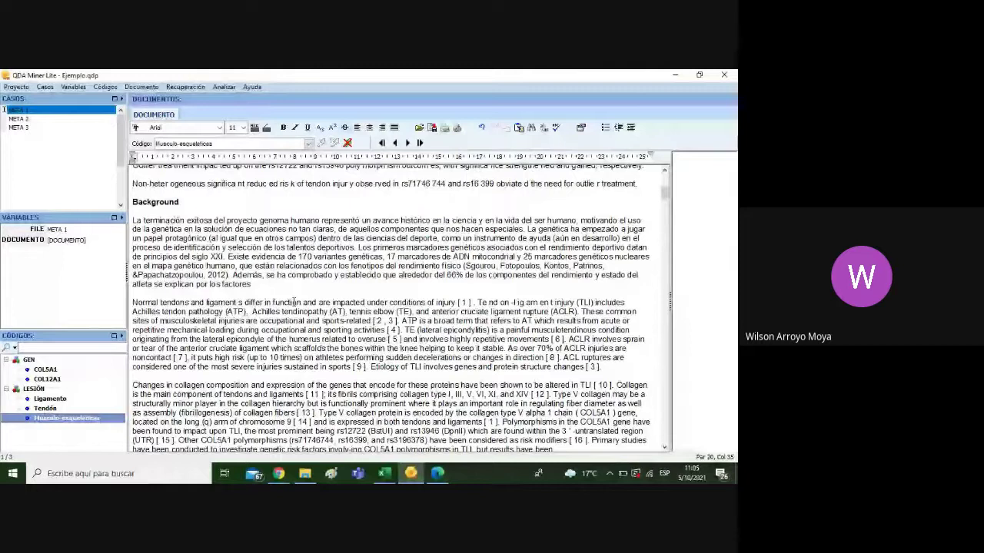
key("ctrl+v")
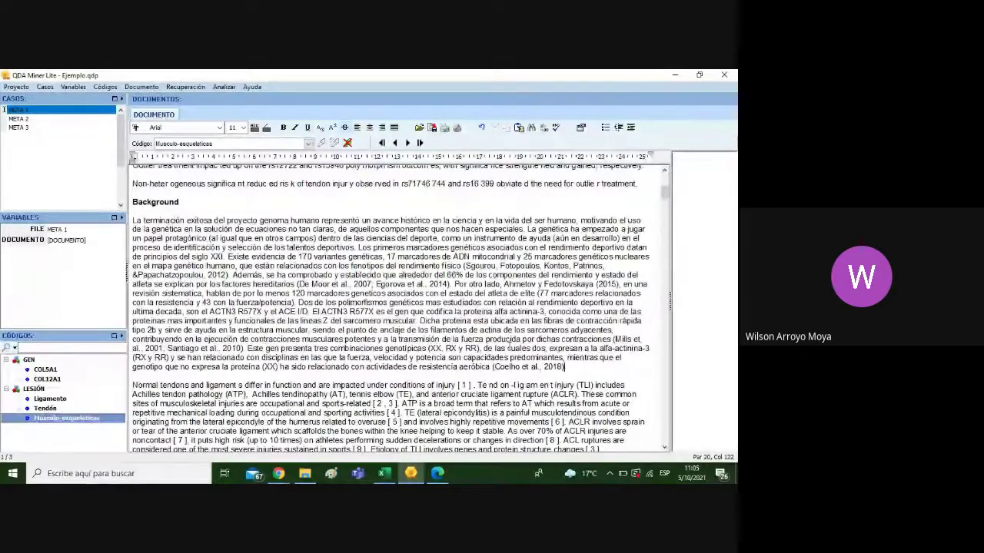
mouse_move(133, 238)
left_mouse_down()
mouse_move(565, 368)
mouse_move(132, 231)
mouse_move(134, 221)
left_mouse_up()
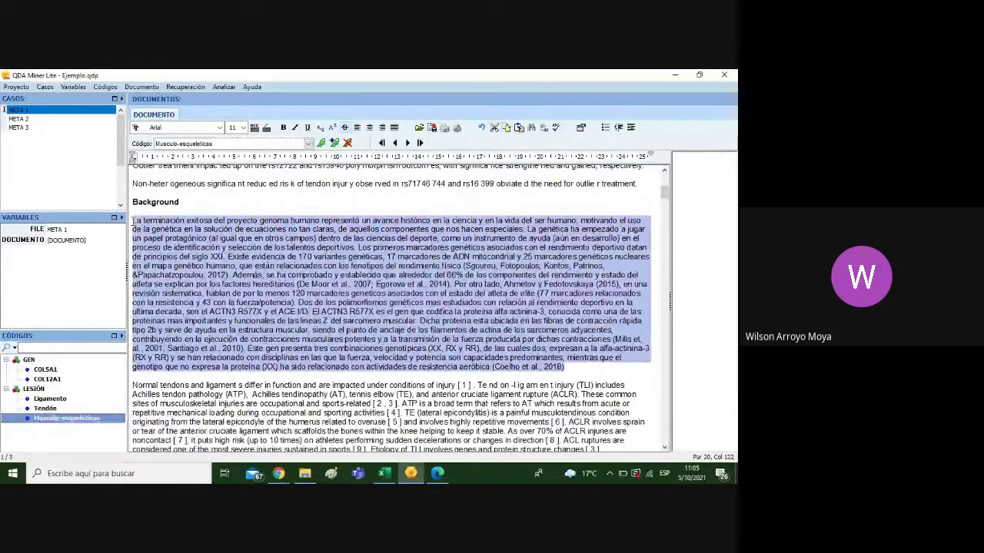
left_click(308, 195)
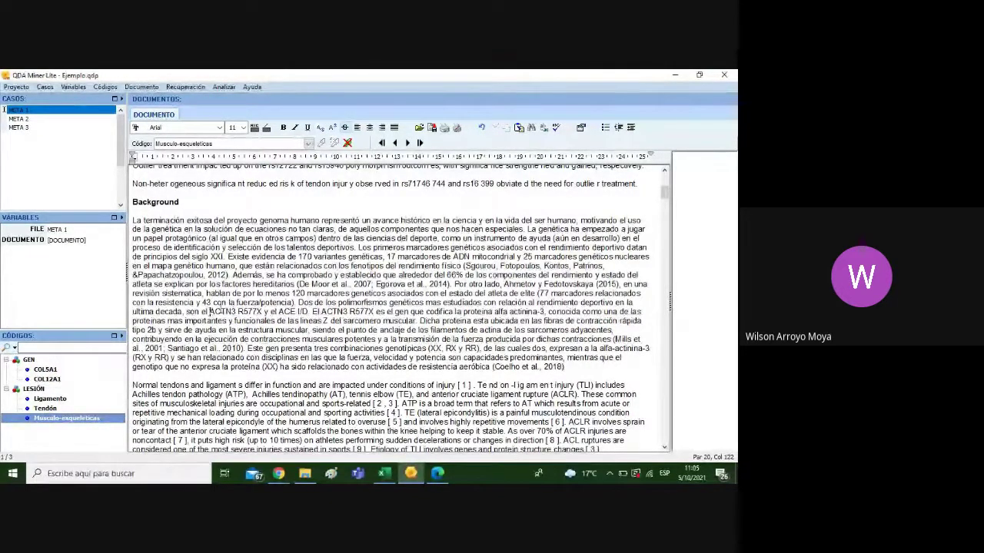
Code "ACTN3 R577X" in the Background paragraph with a new code ACTN3 R577X under the GEN category
left_click_drag(208, 312, 262, 312)
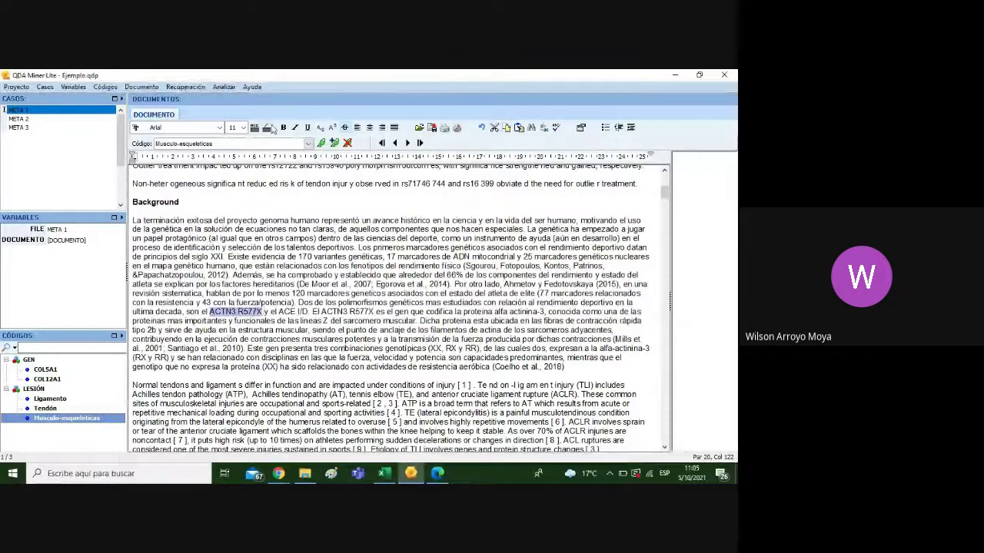
left_click(335, 143)
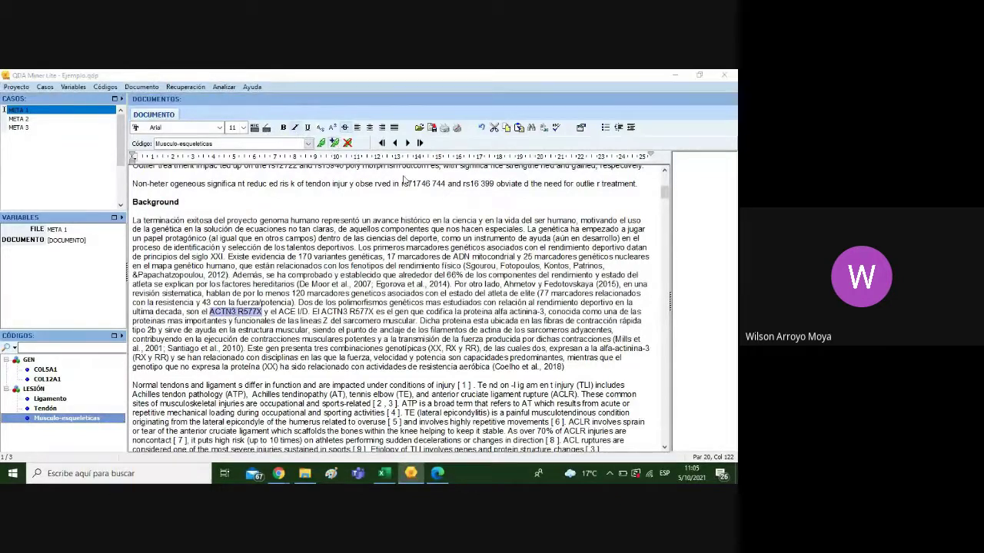
left_click(424, 218)
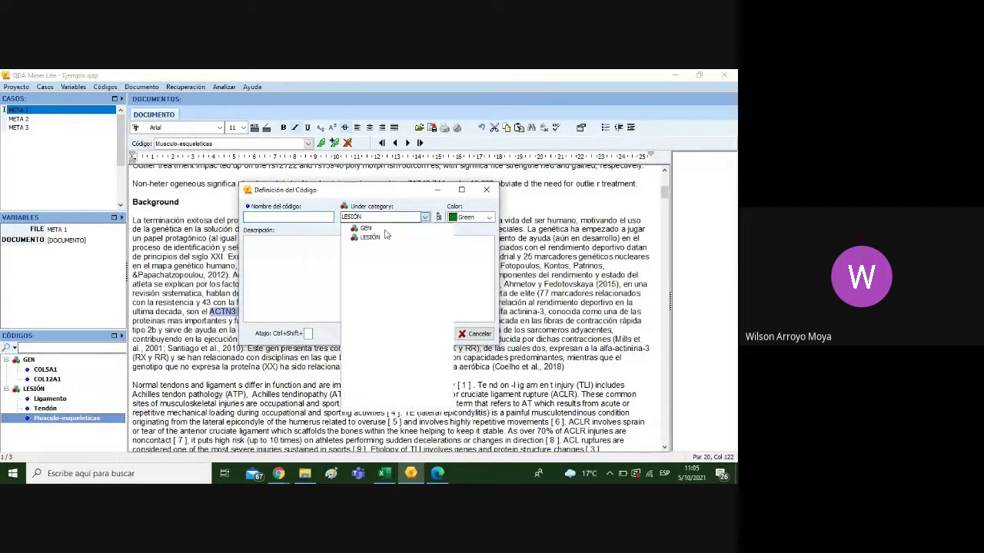
left_click(308, 216)
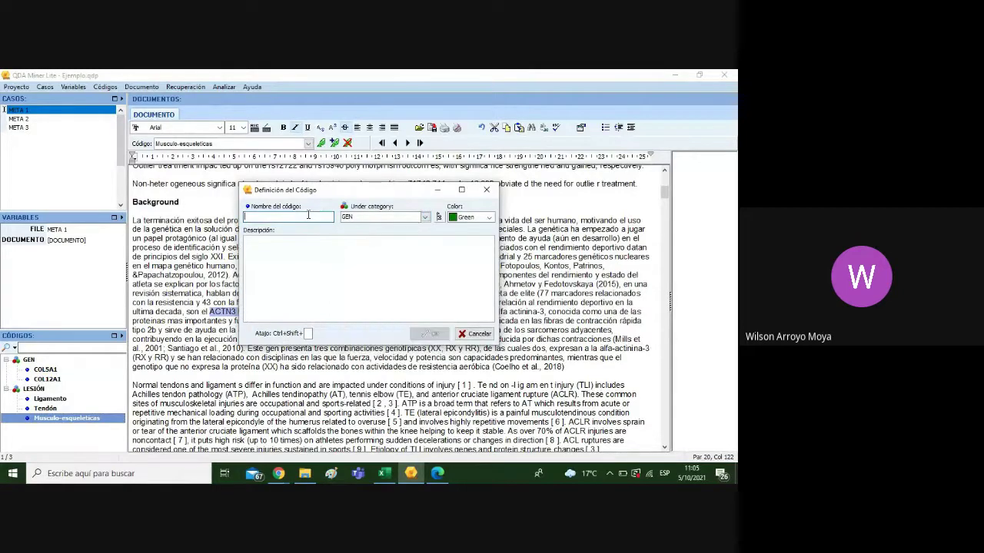
type("a")
key("BackSpace")
type("ACTN3 R577X")
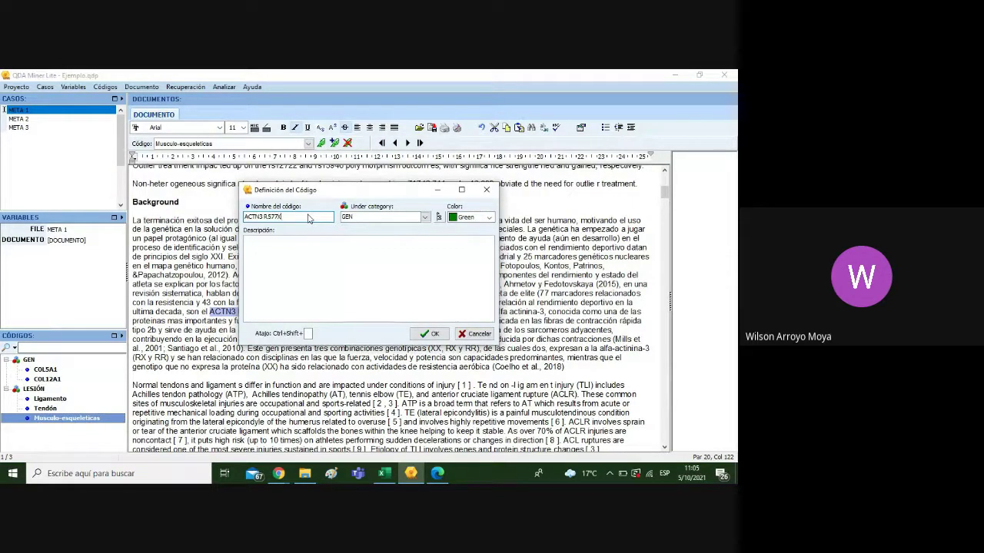
left_click(432, 335)
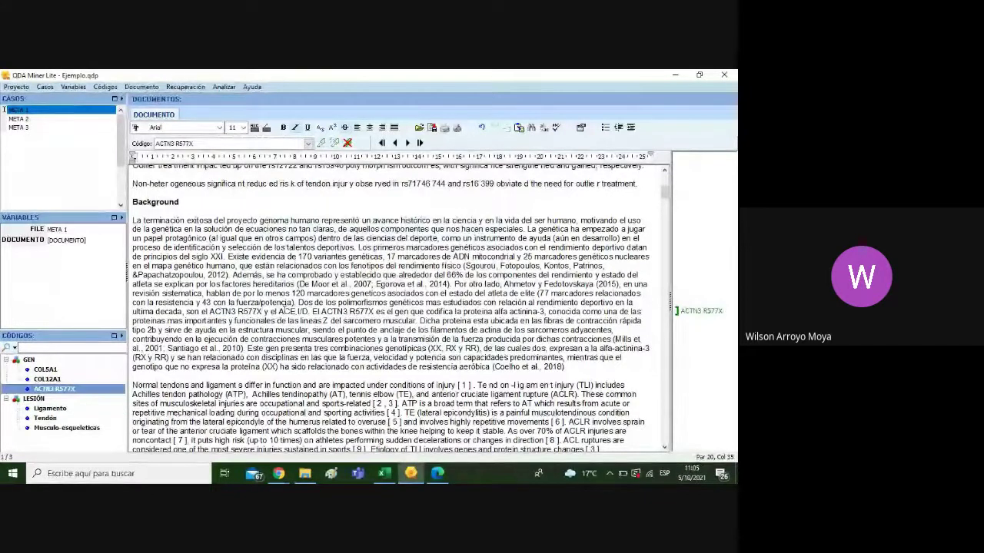
Code "ACE I/D" in the Background paragraph with a new code ACE I/D under the GEN category
left_click_drag(278, 311, 310, 311)
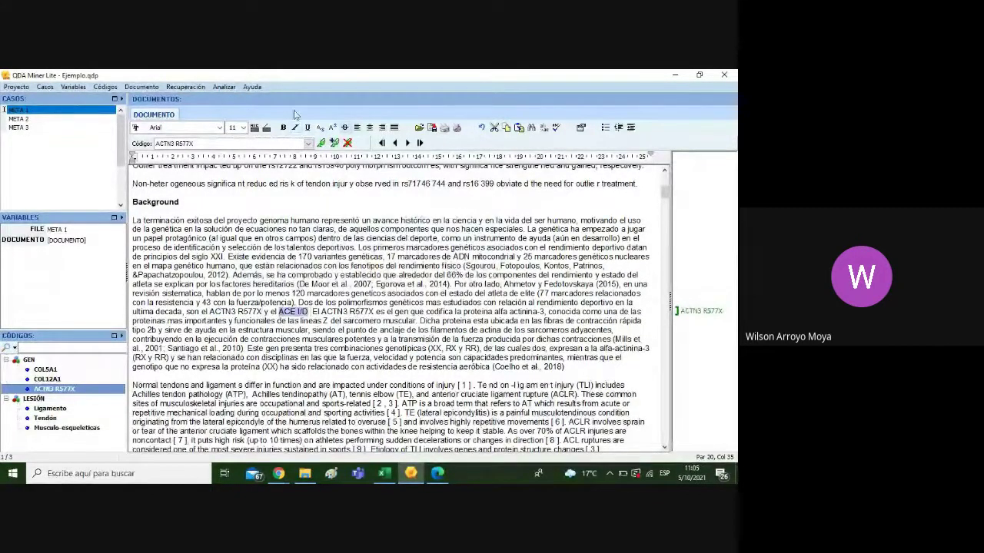
left_click(336, 143)
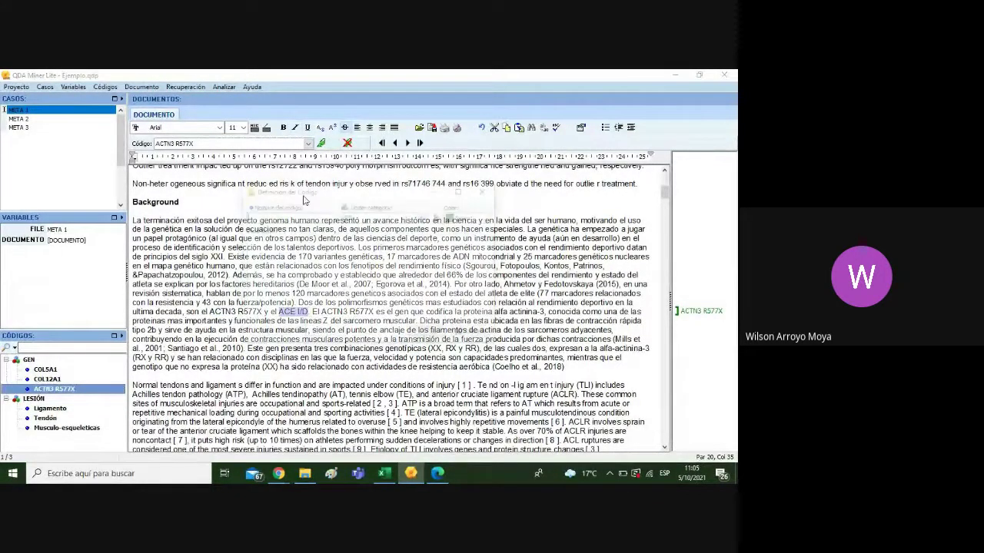
type("ACE I")
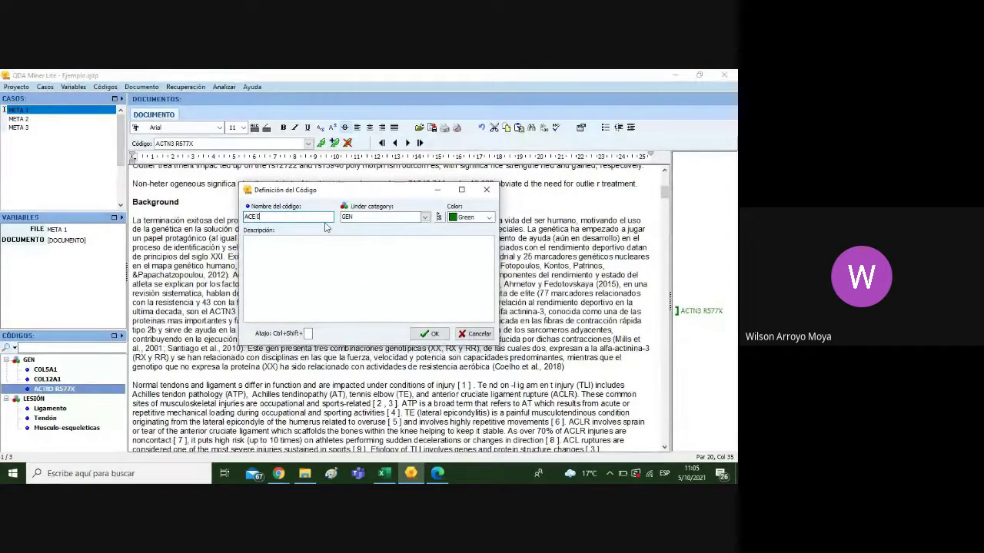
type("/D")
left_click(430, 333)
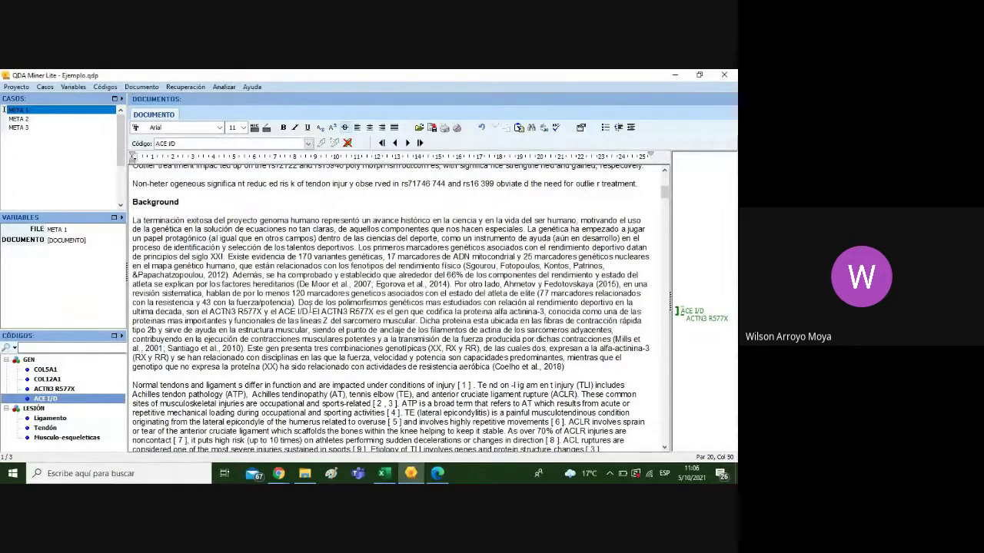
Code the Background passage from "El ACTN3 R577X es el gen" to "(Coelho et al., 2018)" with a new code ACTN3 under a new category FUNCIÓN
left_click_drag(313, 312, 570, 367)
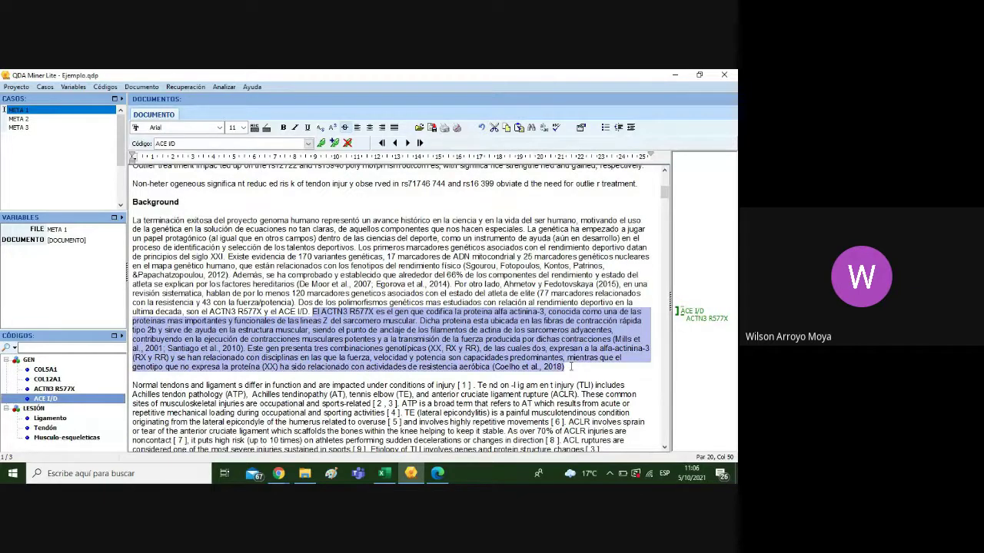
left_click(333, 143)
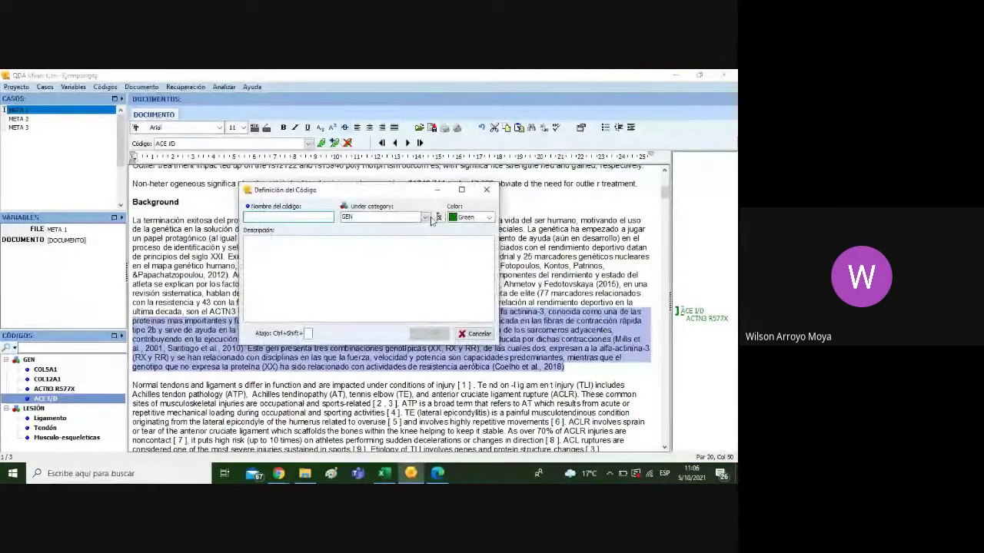
left_click(389, 216)
key("BackSpace")
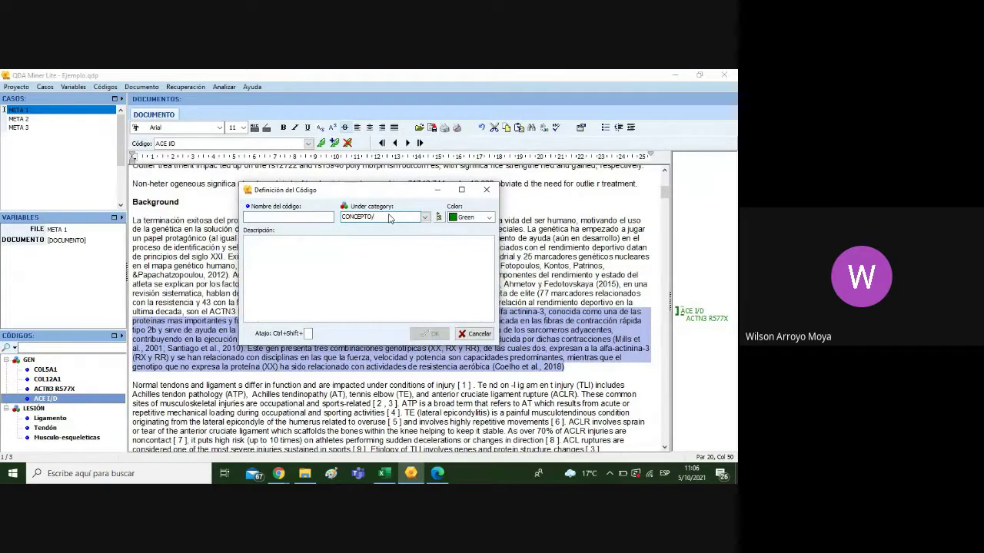
type("CONCEPTO/FUNCIÓN")
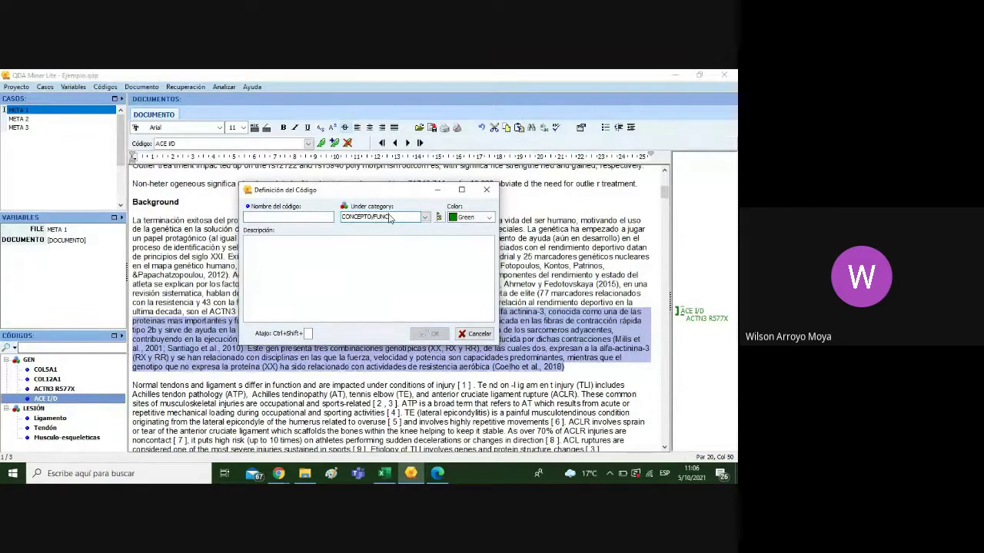
left_click(294, 215)
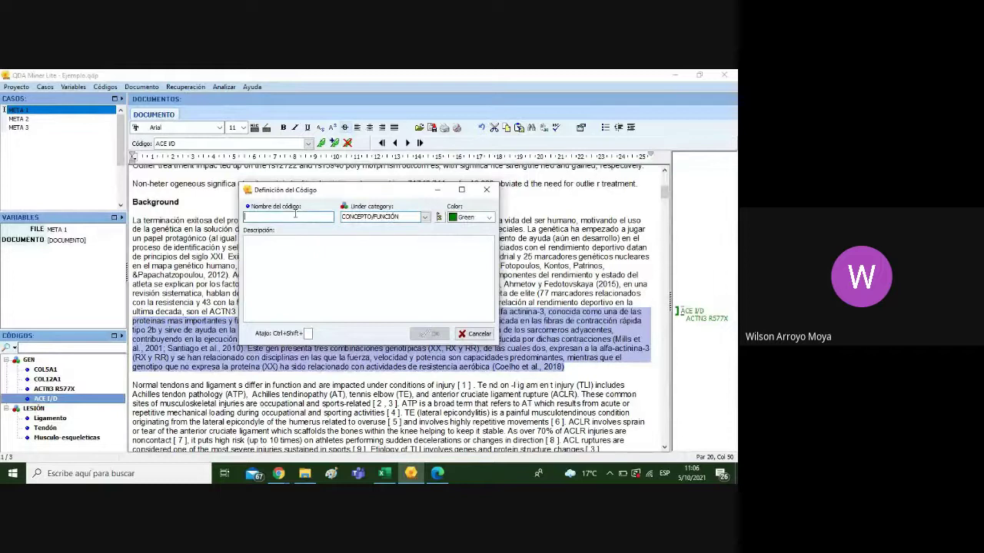
left_click(373, 216)
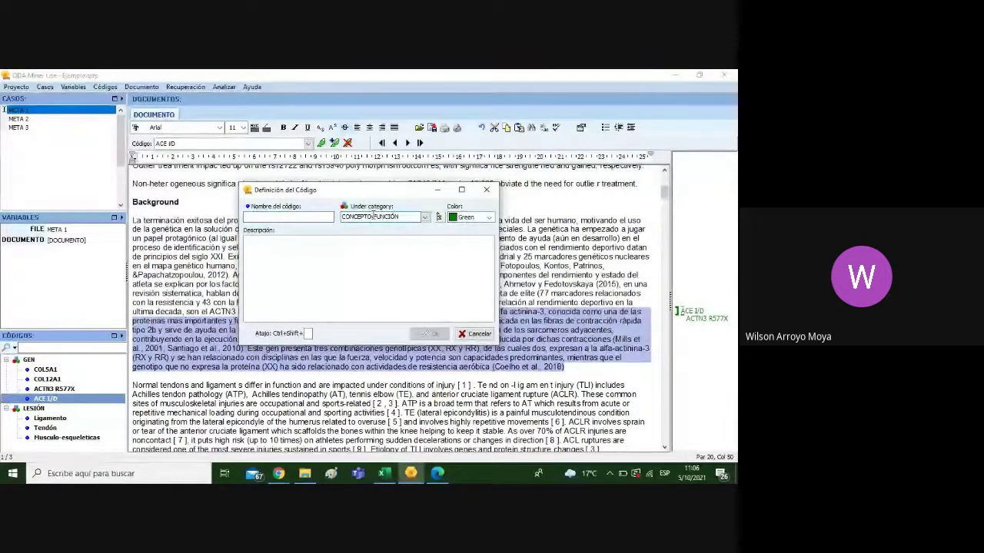
key("BackSpace")
key("BackSpace")
key("BackSpace")
key("BackSpace")
key("BackSpace")
key("BackSpace")
key("BackSpace")
key("BackSpace")
key("BackSpace")
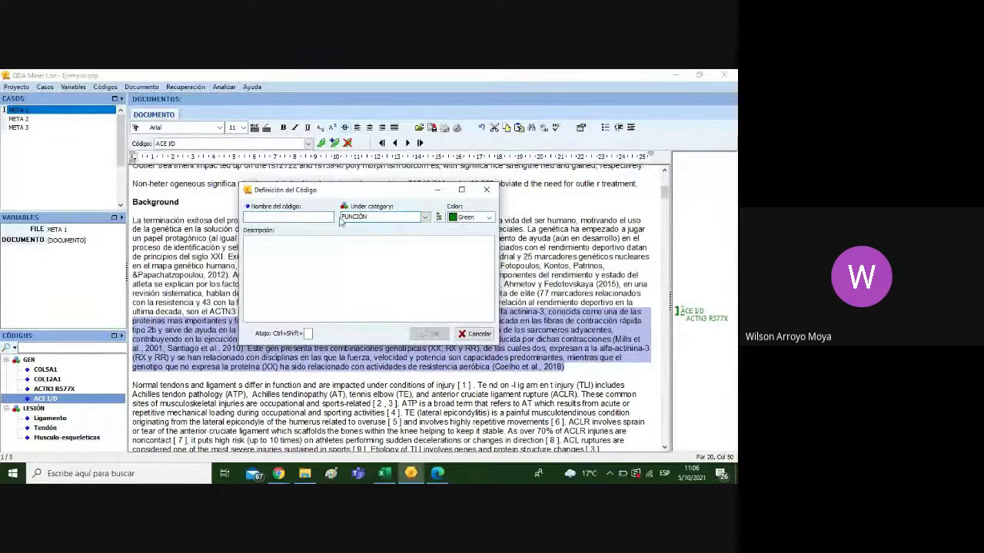
left_click(332, 217)
type("ACTN3")
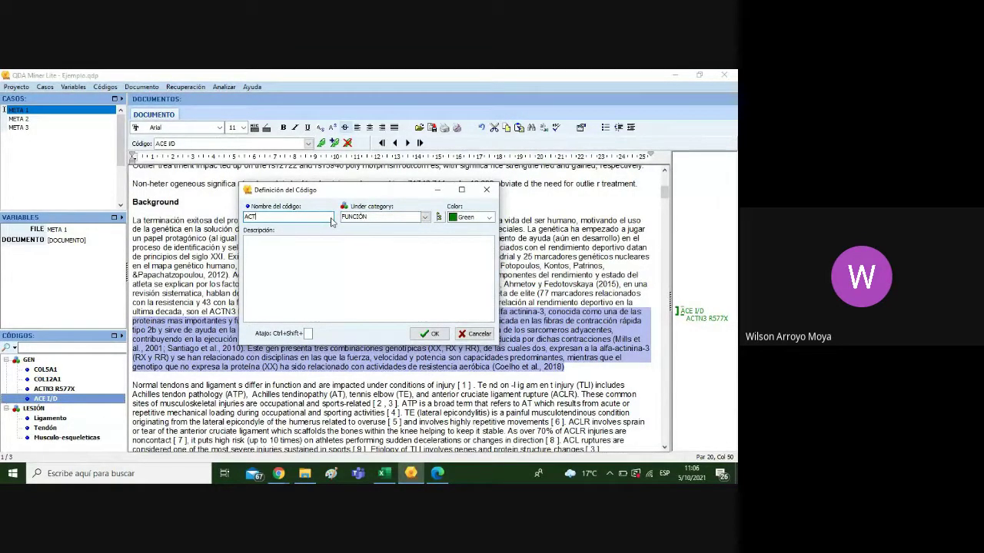
left_click(418, 334)
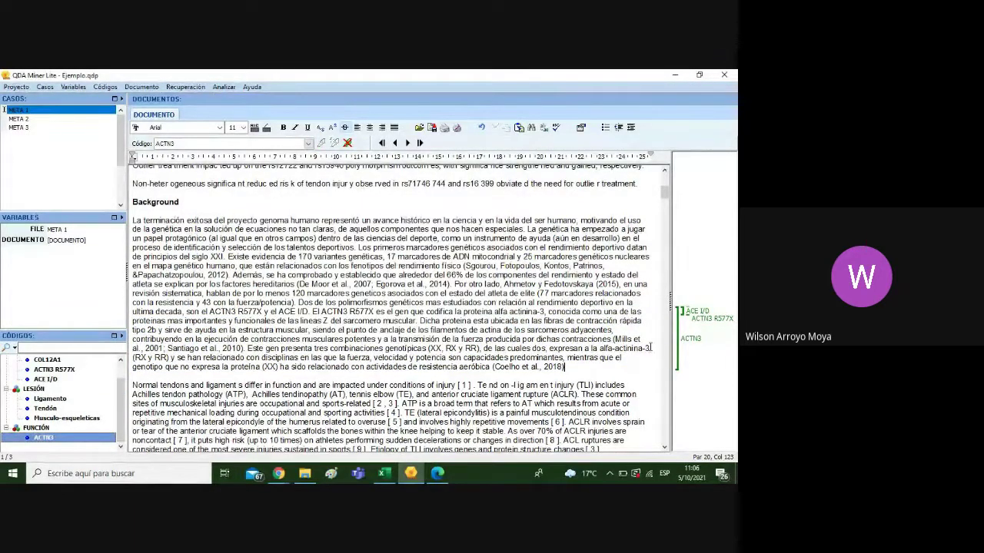
left_click(679, 354)
left_click(570, 357)
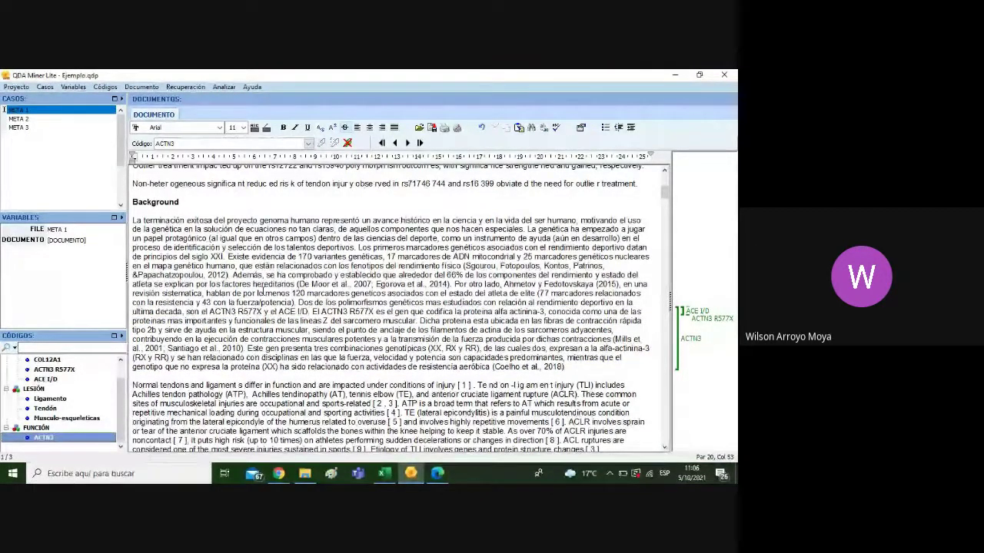
Run a coding frequency analysis on DOCUMENTO with all eight codes, COL5A1 through ACTN3, individually selected
left_click_drag(665, 196, 666, 201)
left_click(665, 201)
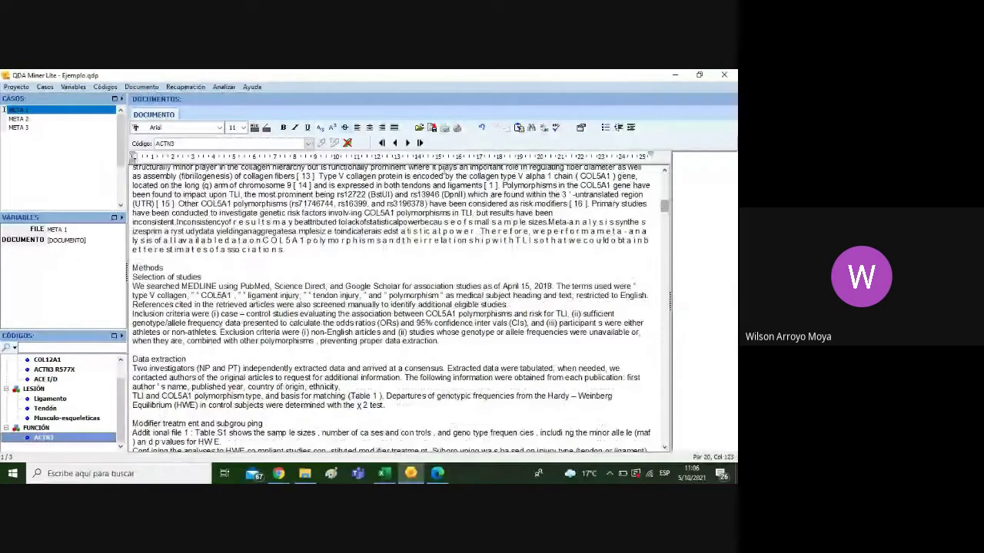
left_click(226, 86)
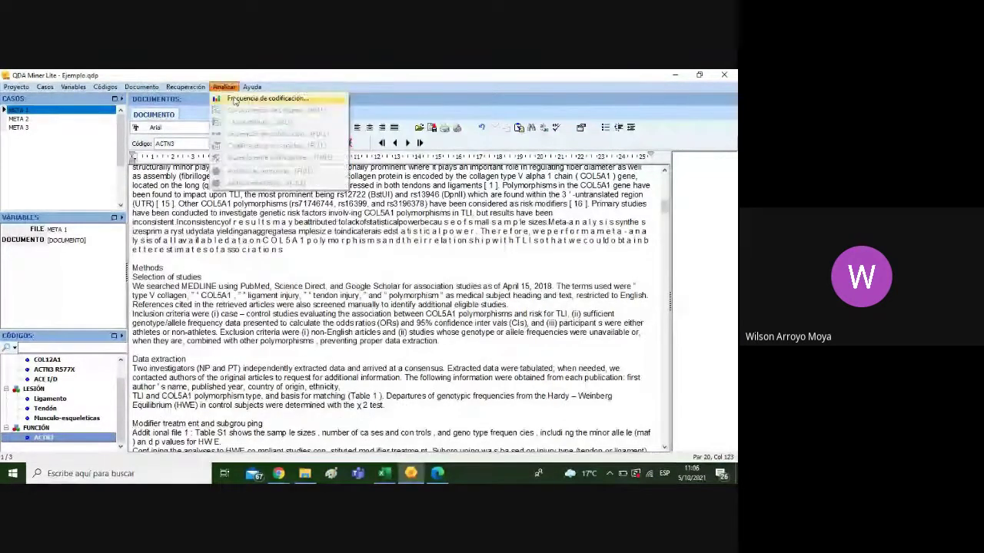
left_click(235, 98)
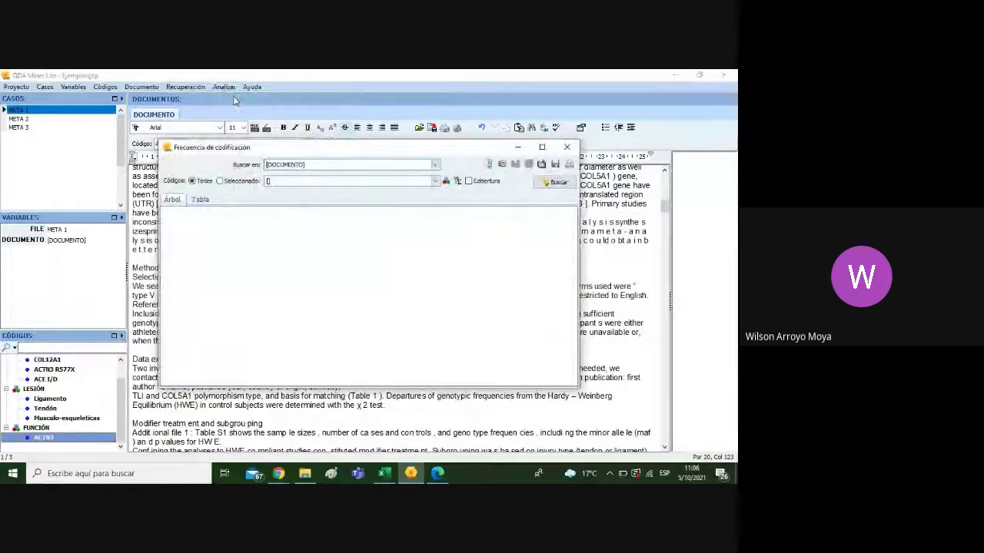
left_click(228, 182)
left_click(192, 182)
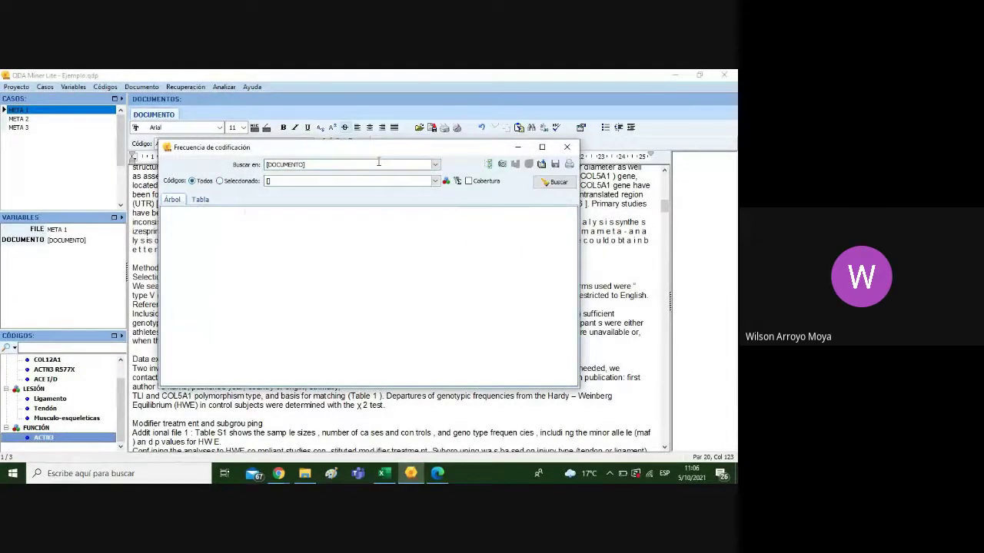
left_click(436, 183)
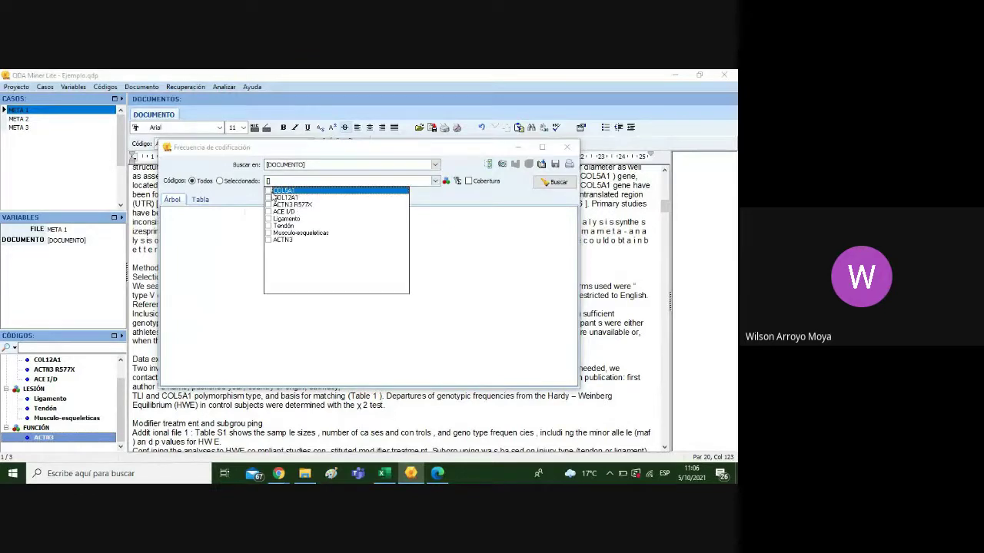
left_click(268, 191)
left_click(269, 198)
left_click(269, 204)
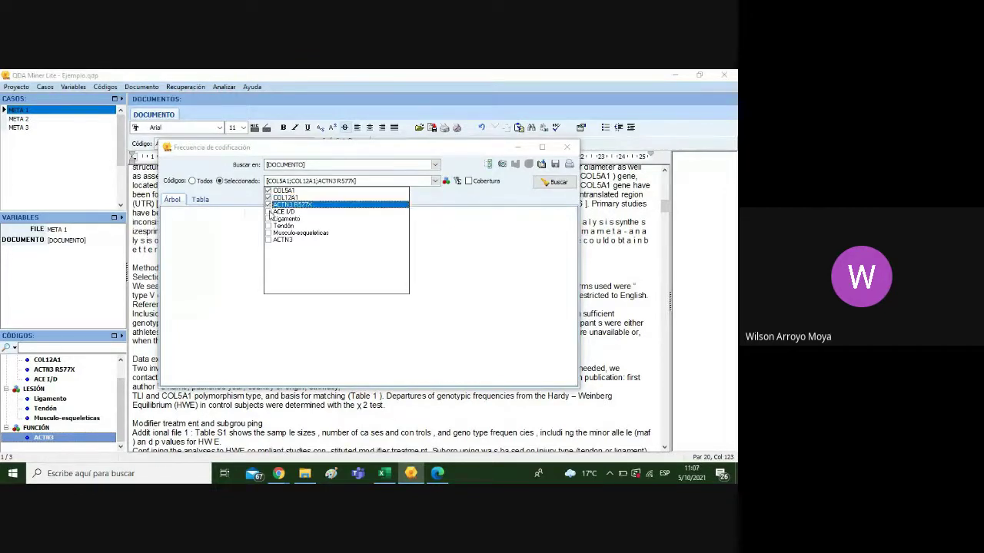
left_click(269, 211)
left_click(269, 218)
left_click(268, 226)
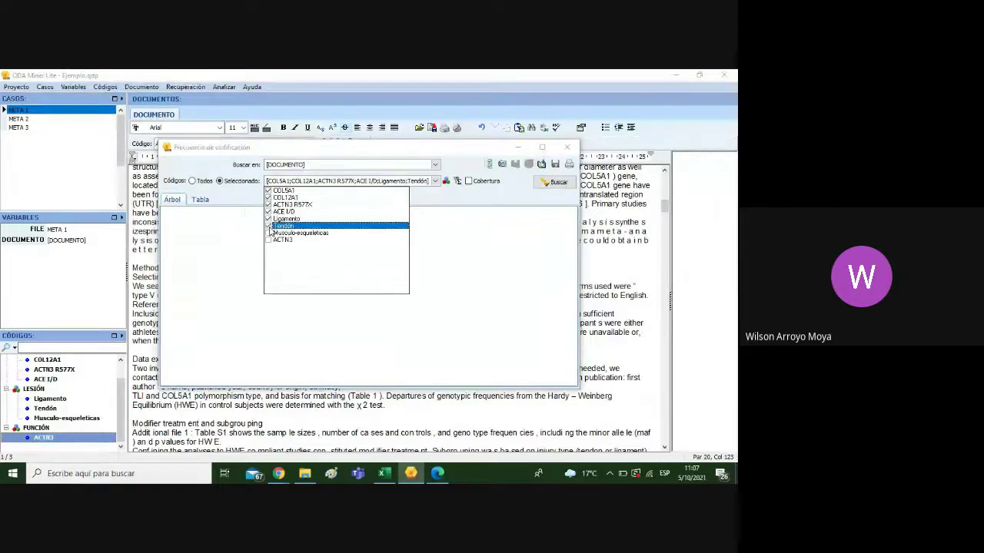
left_click(269, 233)
left_click(269, 239)
left_click(453, 209)
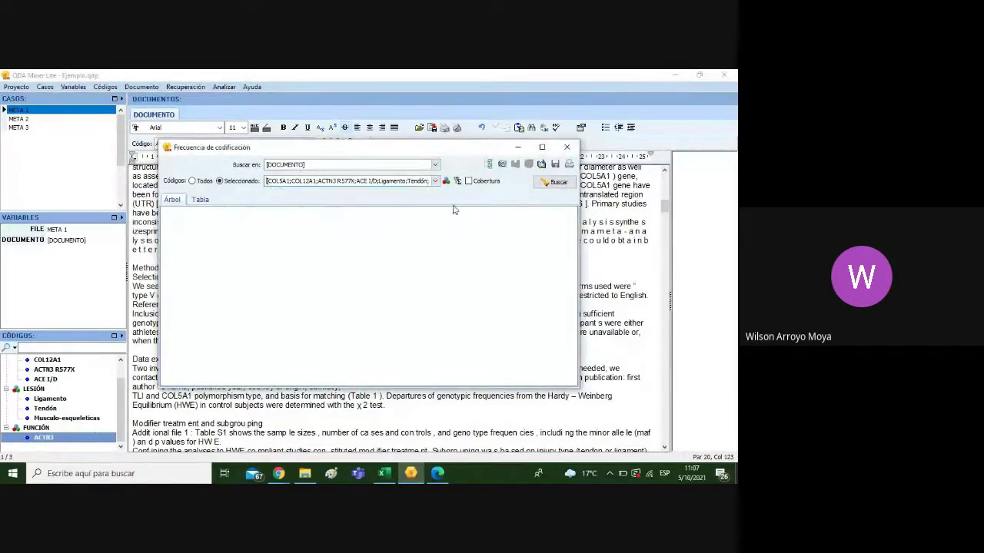
left_click(553, 182)
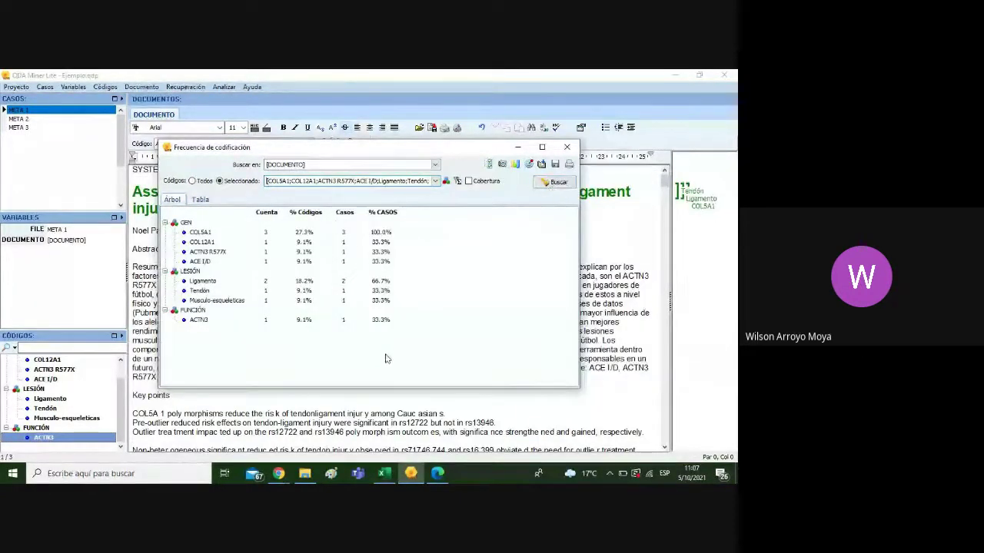
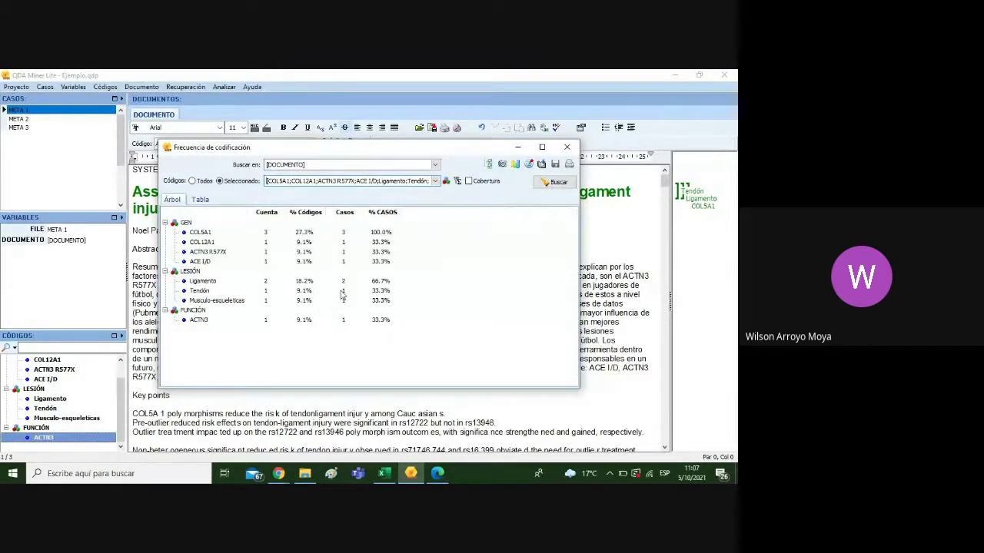
Show the coding frequency results as a table and select all its rows
left_click(202, 200)
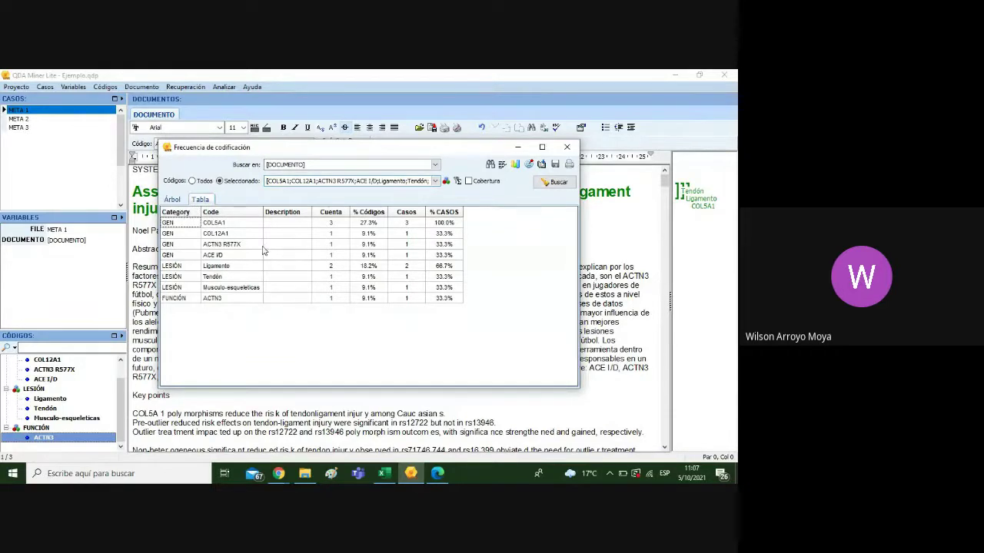
left_click(200, 223)
left_click_drag(202, 224, 405, 302)
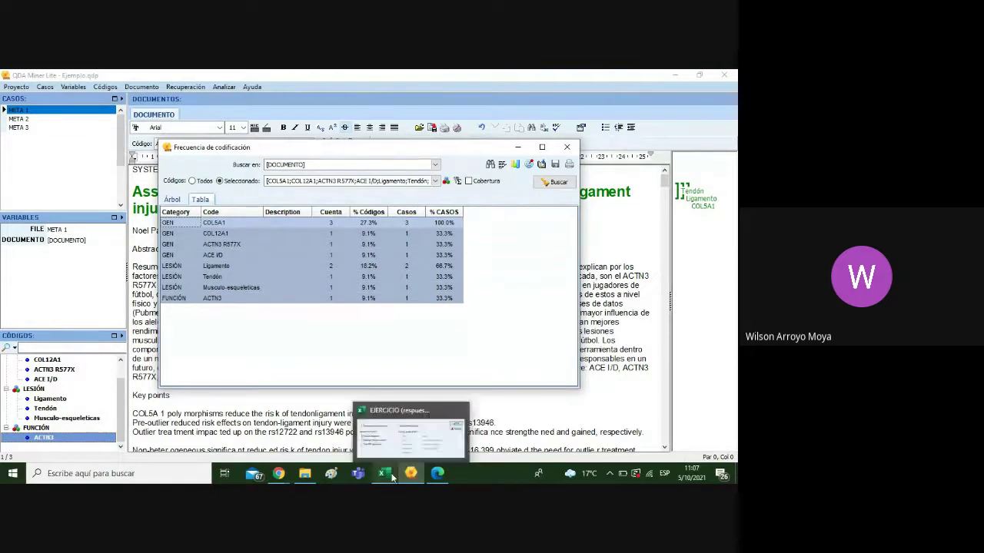
Switch to the EJERCICIO (respuestas) workbook in Excel, add a new sheet, and try pasting the frequency table at A1, undoing the paste
left_click(412, 428)
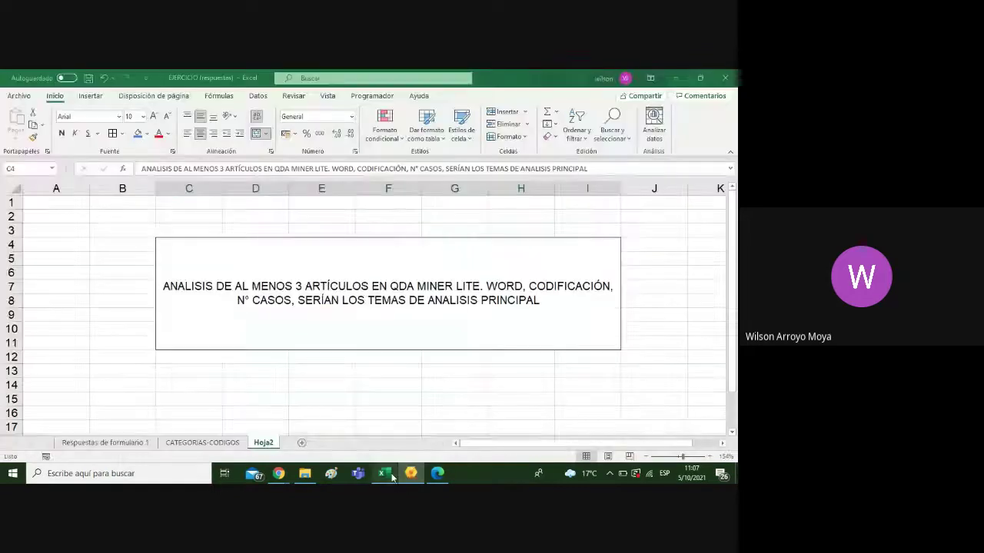
left_click(301, 443)
key("ctrl+v")
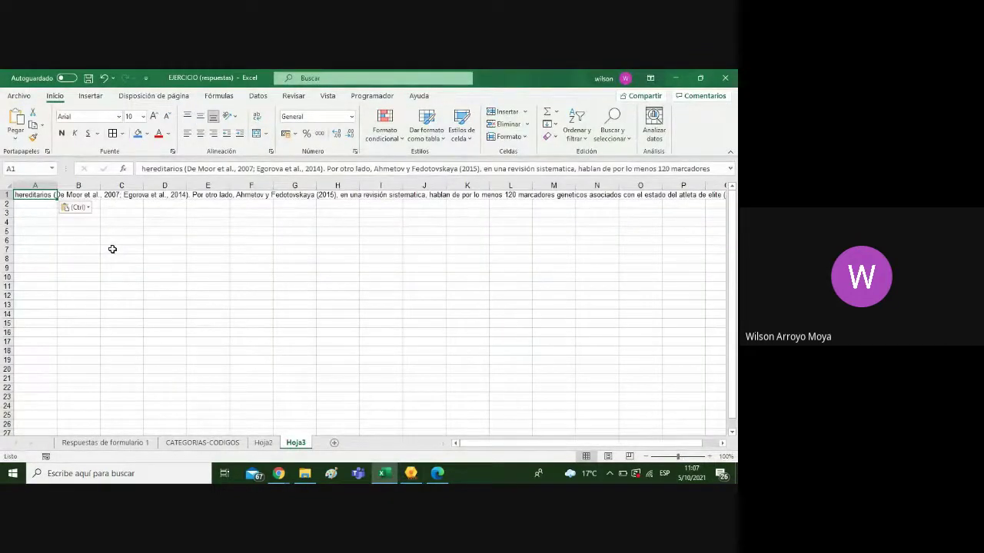
key("ctrl+z")
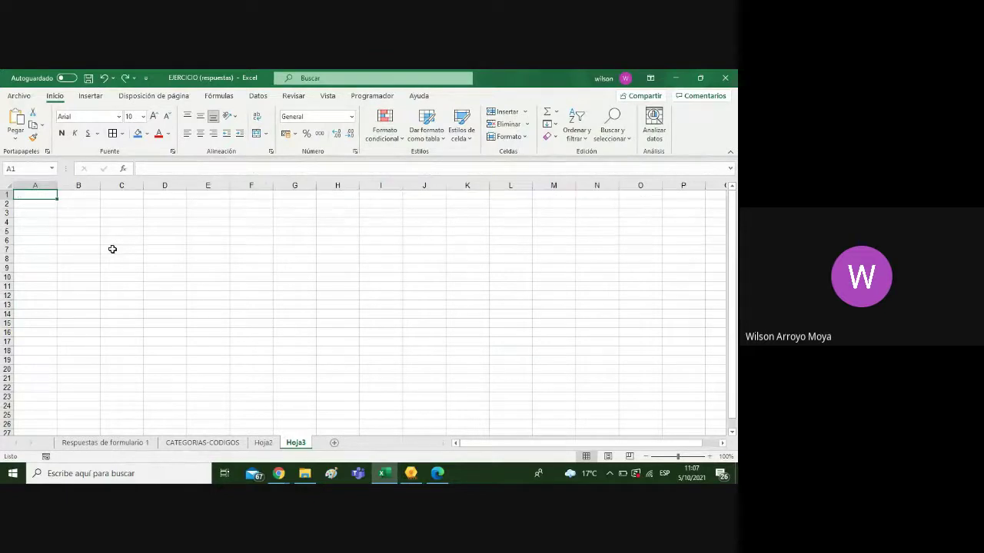
Switch back to QDA Miner Lite, maximize the coding frequency window, and check which documents can be searched
left_click(266, 332)
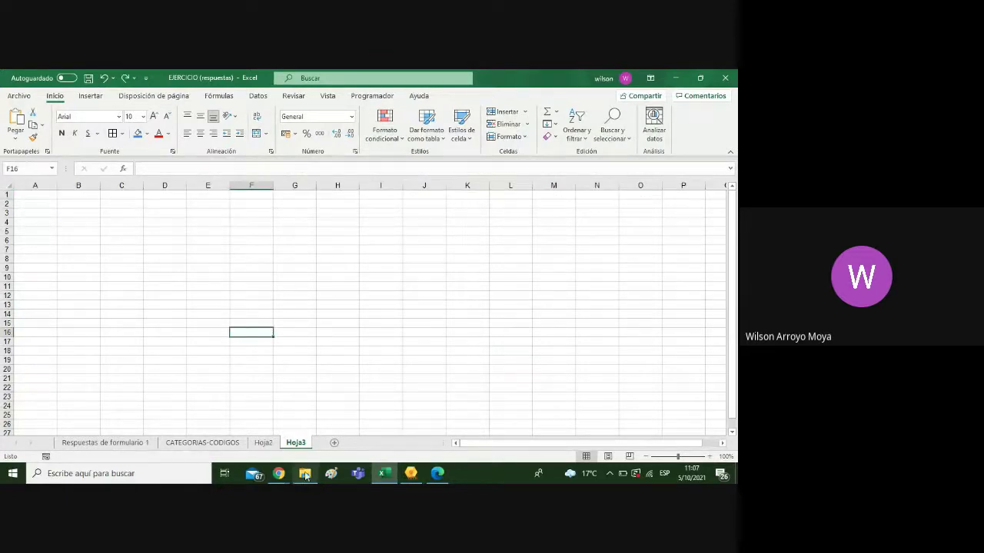
left_click(410, 473)
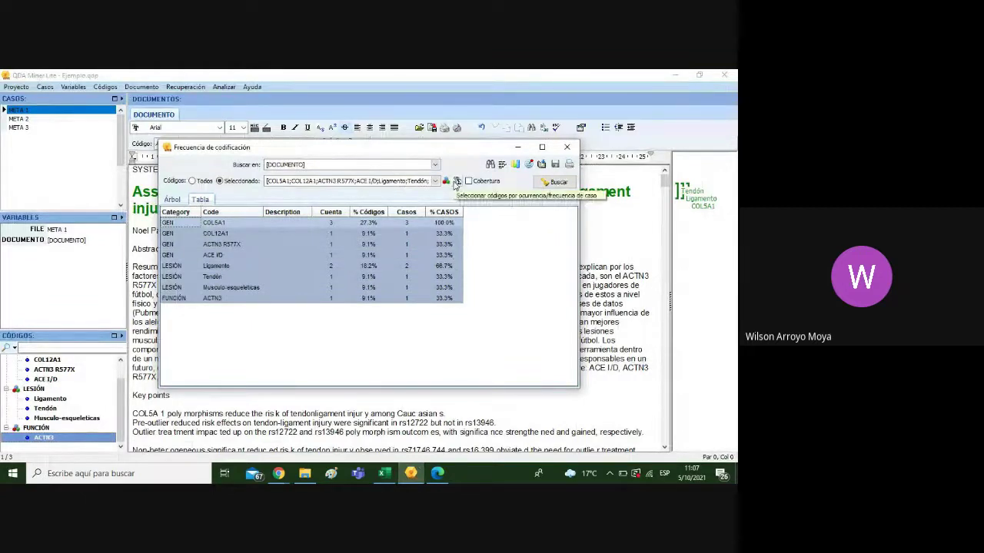
left_click(542, 147)
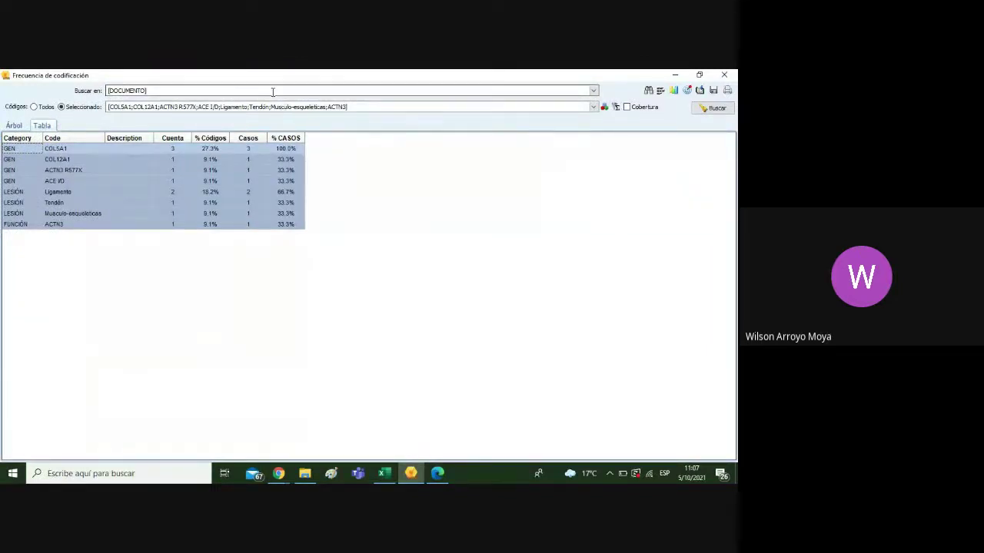
left_click(593, 92)
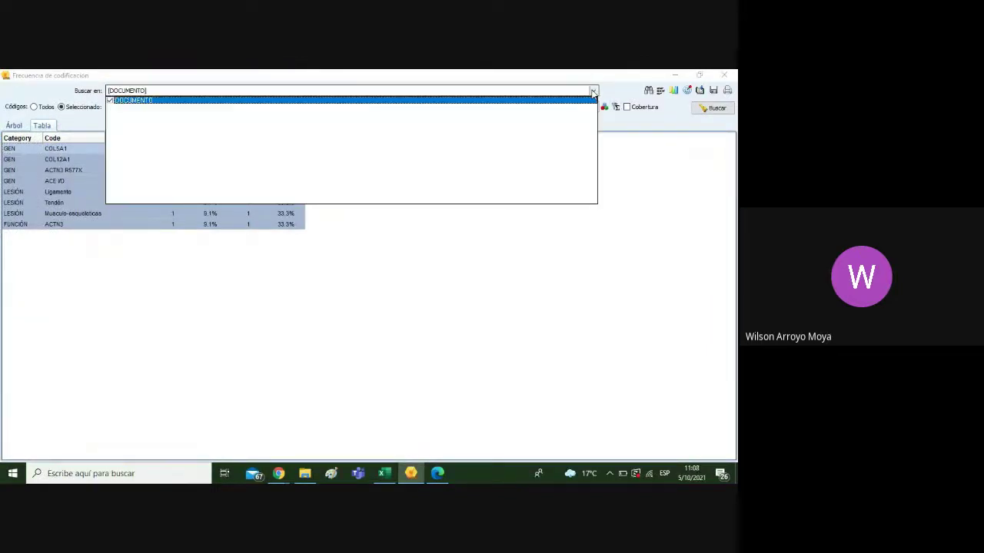
left_click(593, 93)
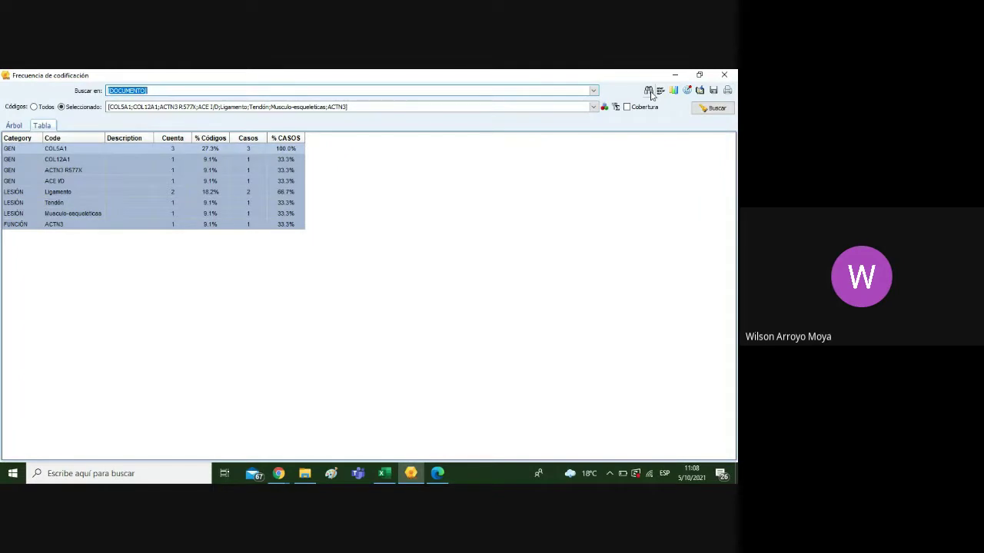
Print the coding frequency table with the title "ejemplo"
left_click(728, 91)
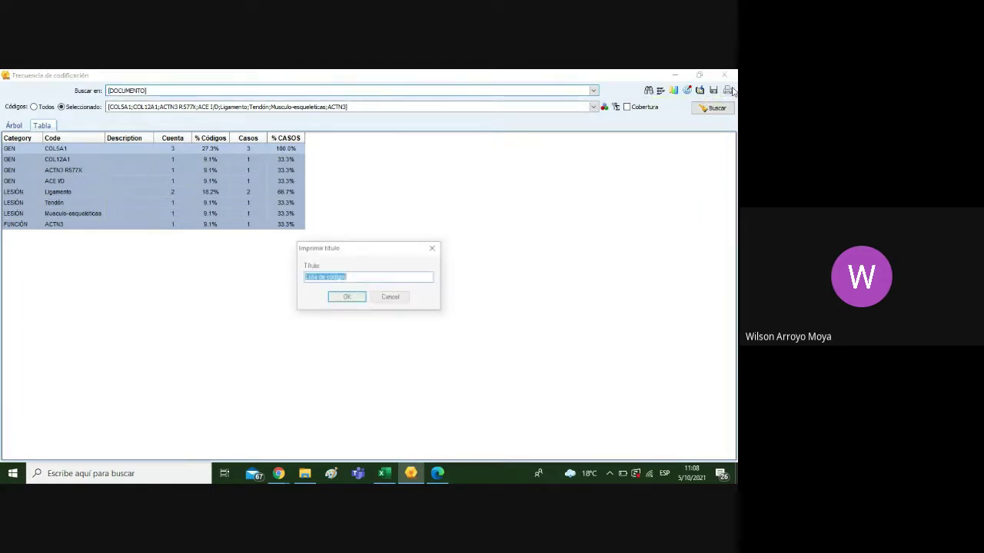
left_click(391, 298)
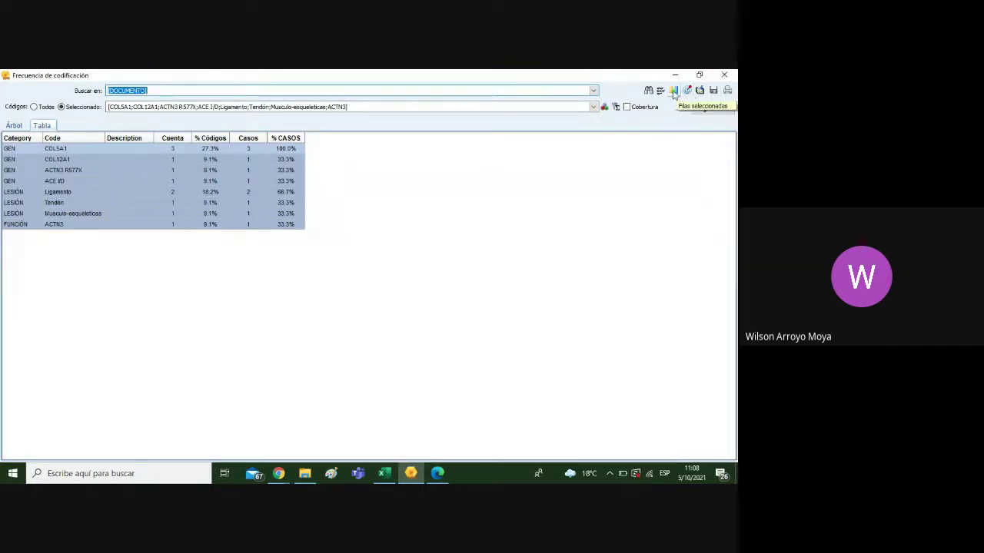
left_click(727, 90)
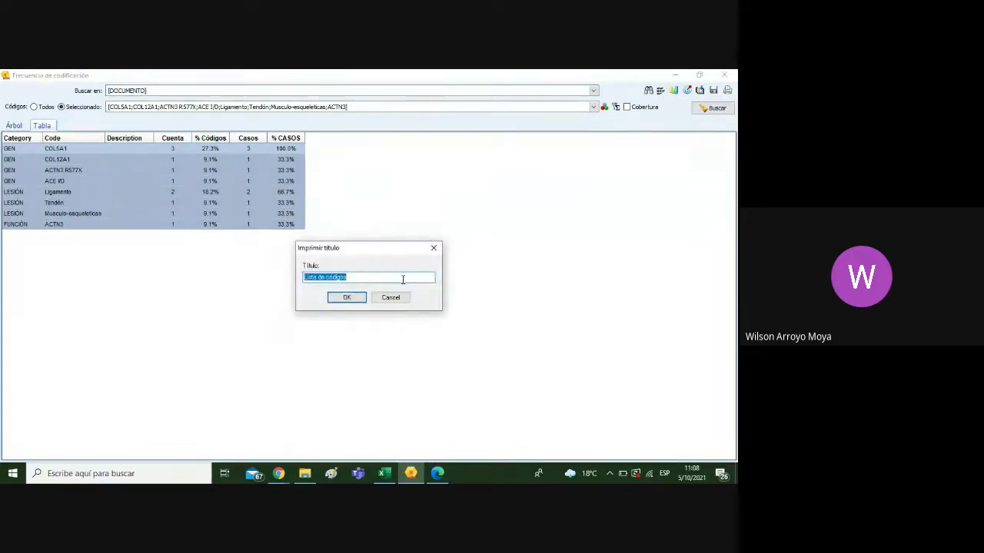
type("es")
type("empl")
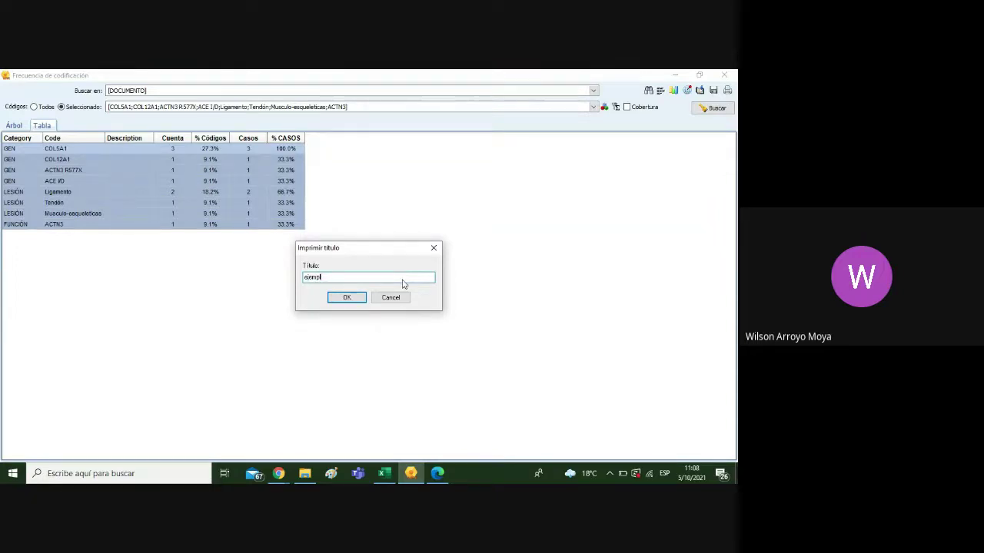
type("o")
left_click(346, 298)
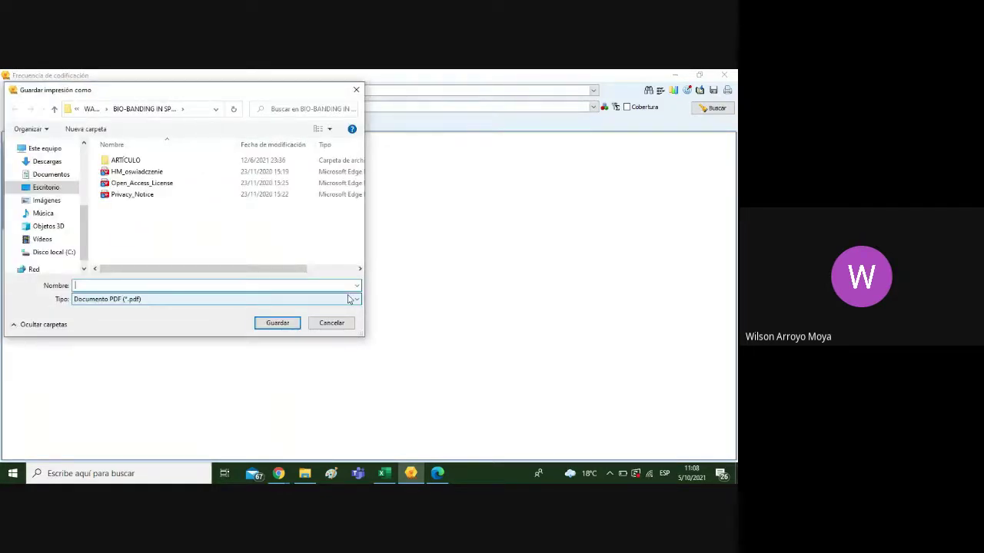
Save the printout as a PDF document named EJEMPLO on the Escritorio
left_click(344, 301)
left_click(328, 311)
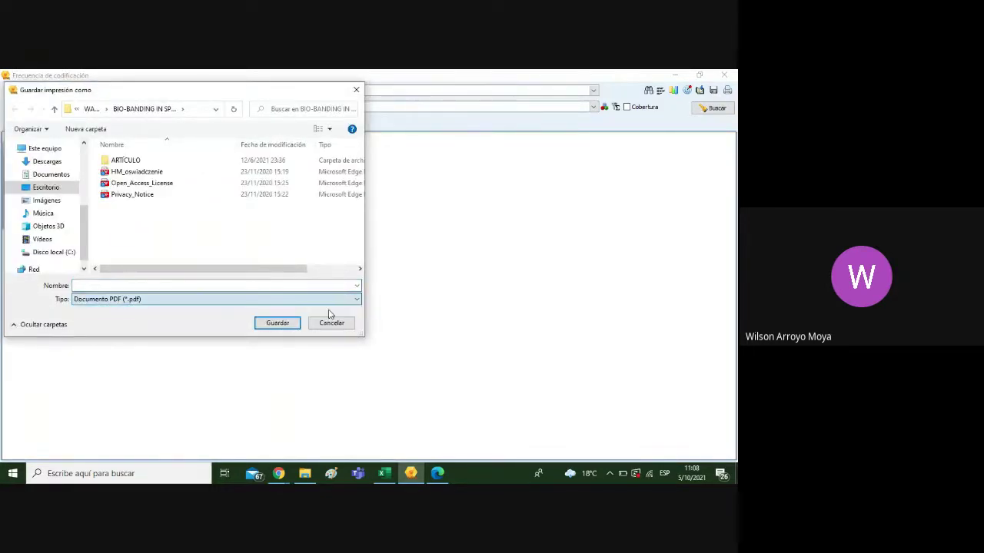
left_click(276, 285)
left_click(46, 188)
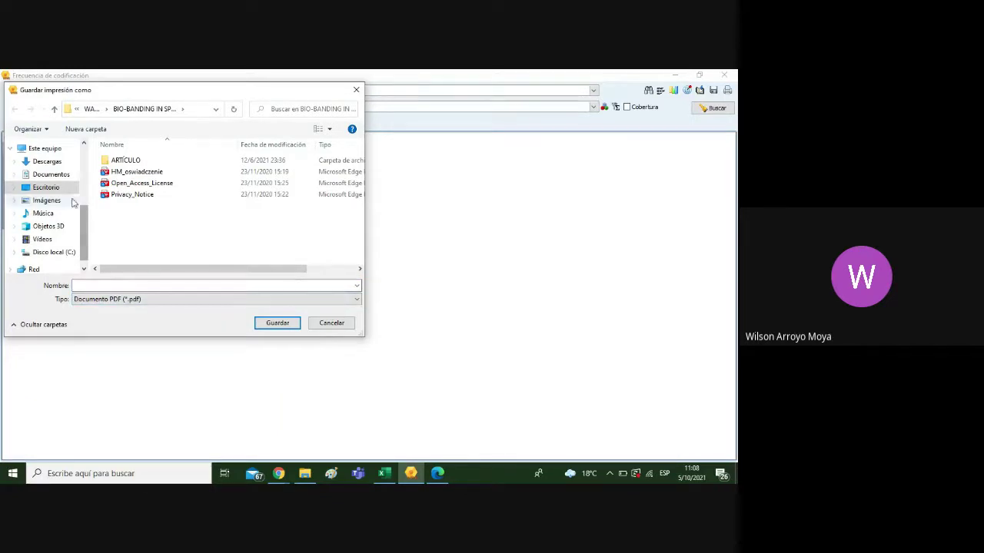
left_click(104, 286)
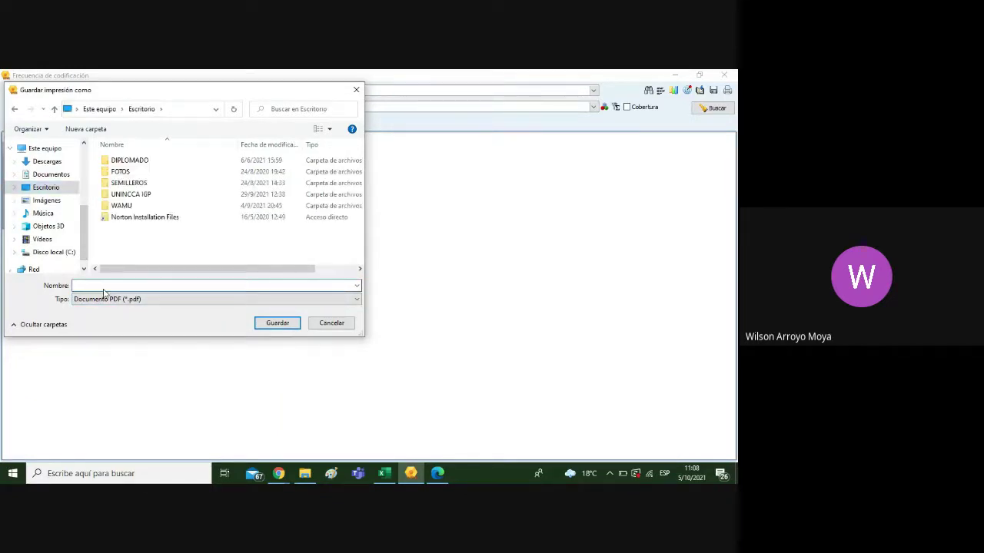
type("EJEMPLO")
left_click(257, 323)
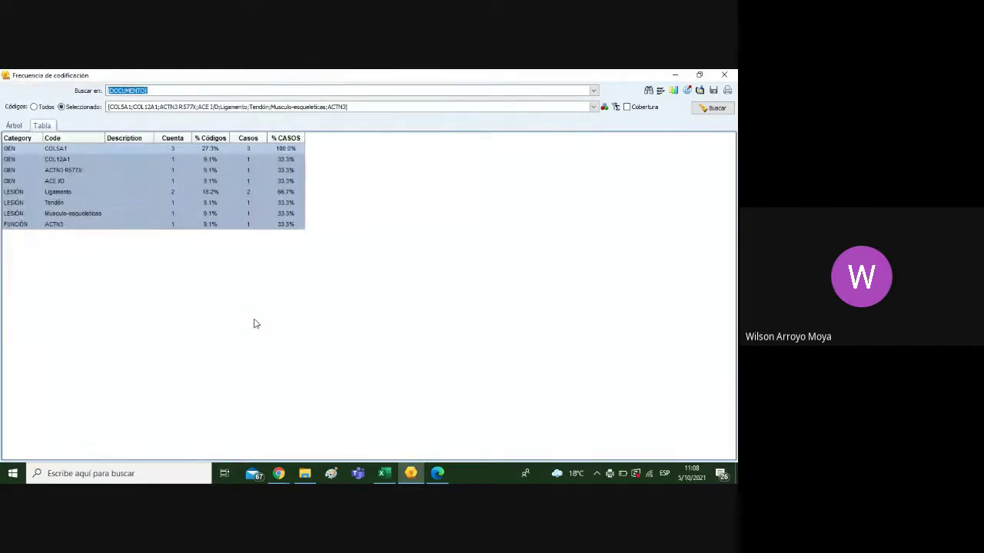
Clear the open windows, closing the coding frequency window, and open the EJEMPLO PDF from the desktop, enlarged to the page width
left_click(674, 75)
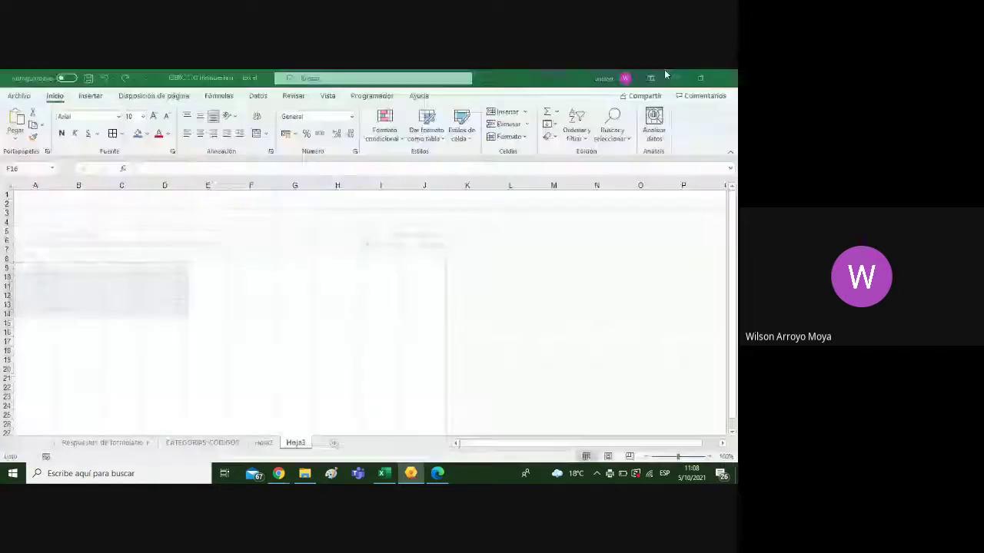
left_click(669, 76)
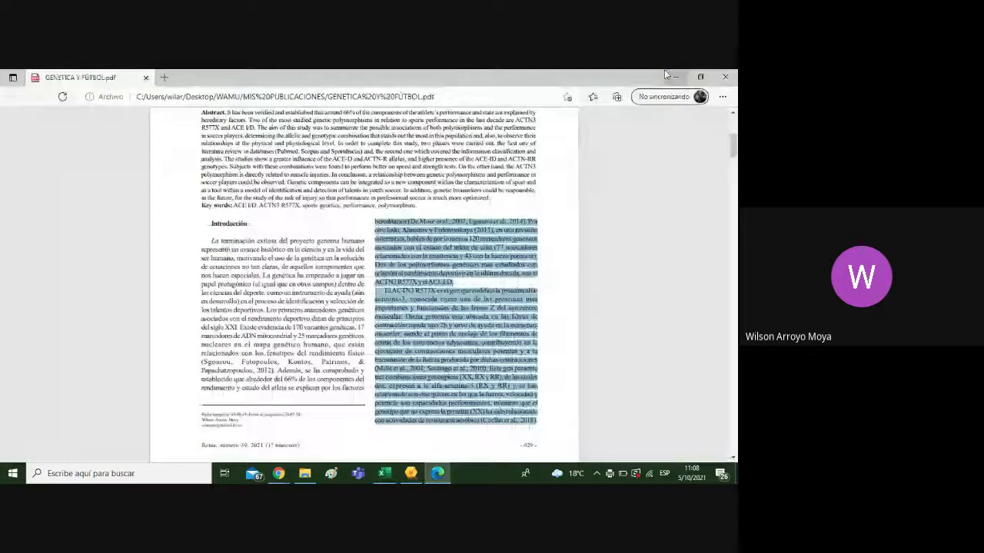
left_click(667, 74)
left_click(667, 74)
left_click(667, 74)
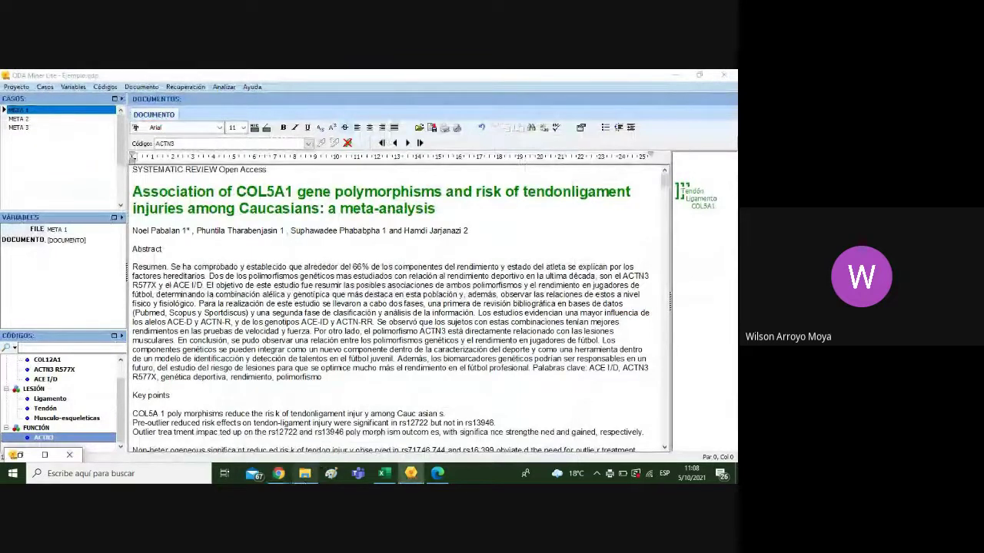
left_click(67, 459)
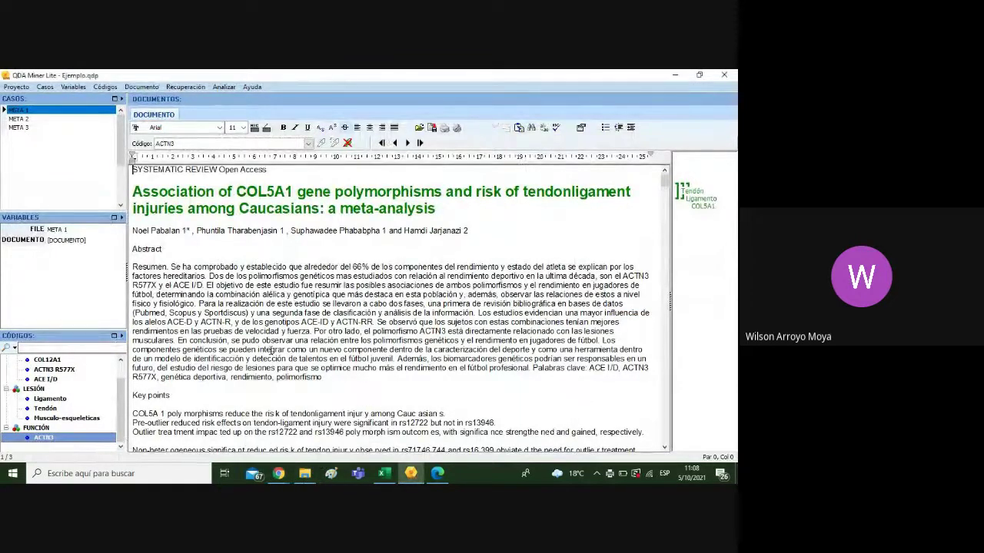
left_click(674, 75)
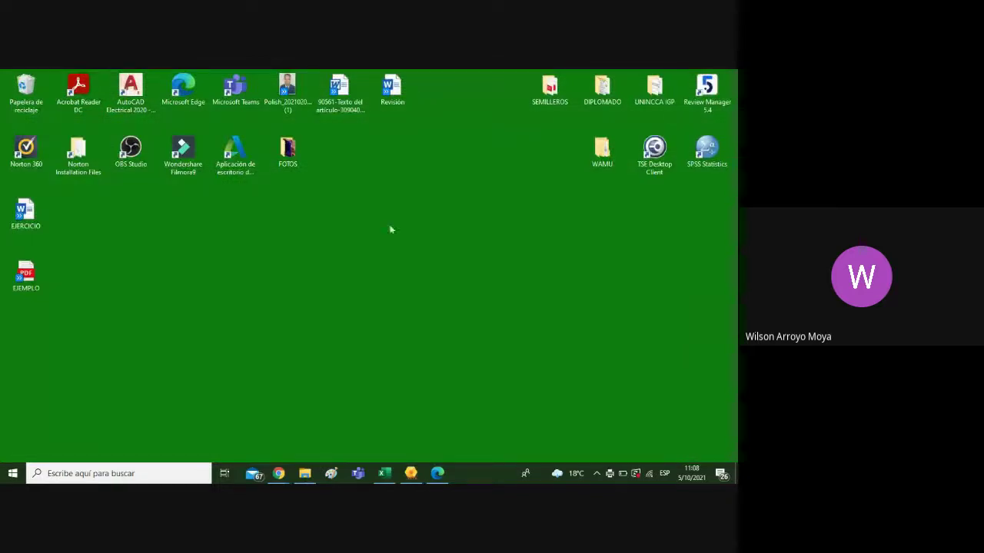
double_click(24, 280)
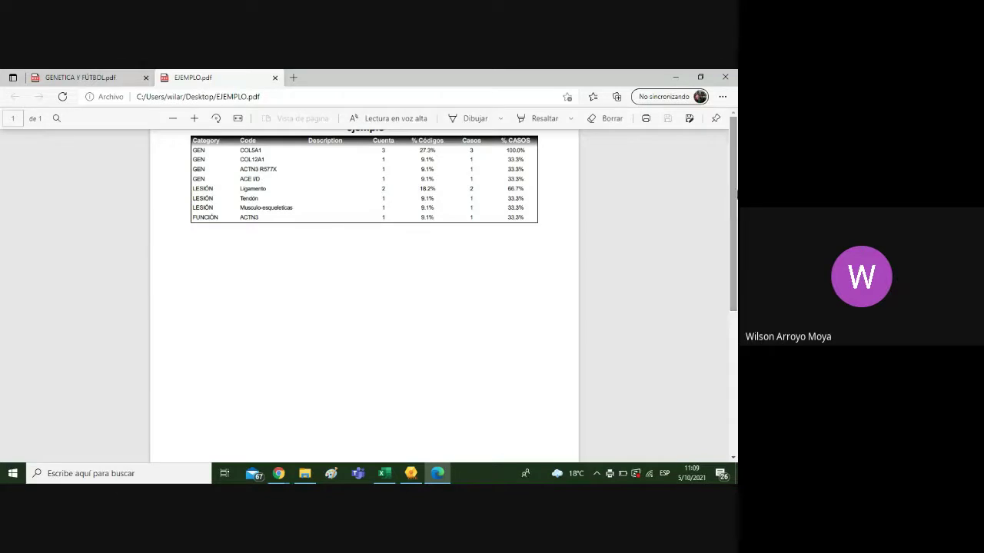
scroll(500, 180, "down", 1)
scroll(461, 142, "up", 1)
left_click(239, 119)
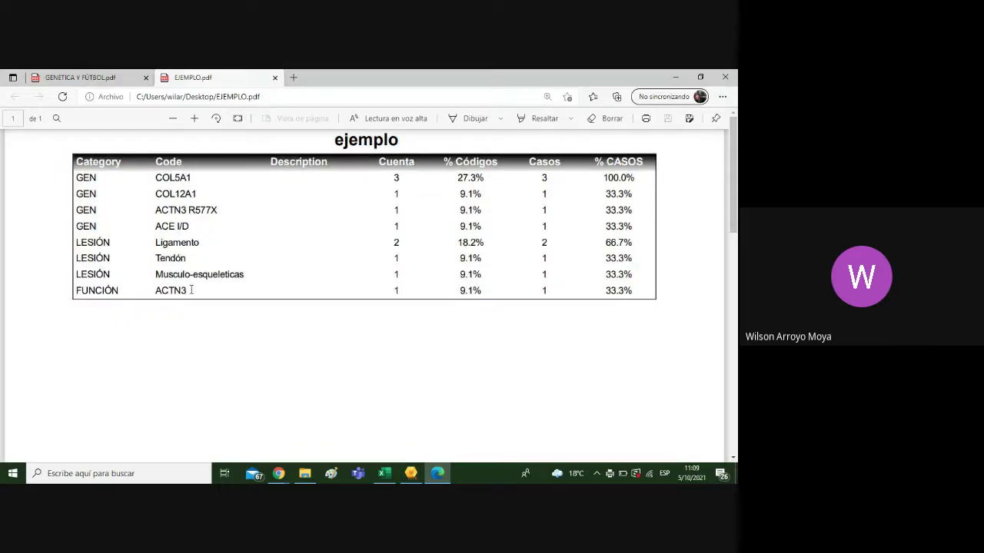
Try to select the frequency table's rows as text in EJEMPLO.pdf
left_click_drag(191, 290, 171, 178)
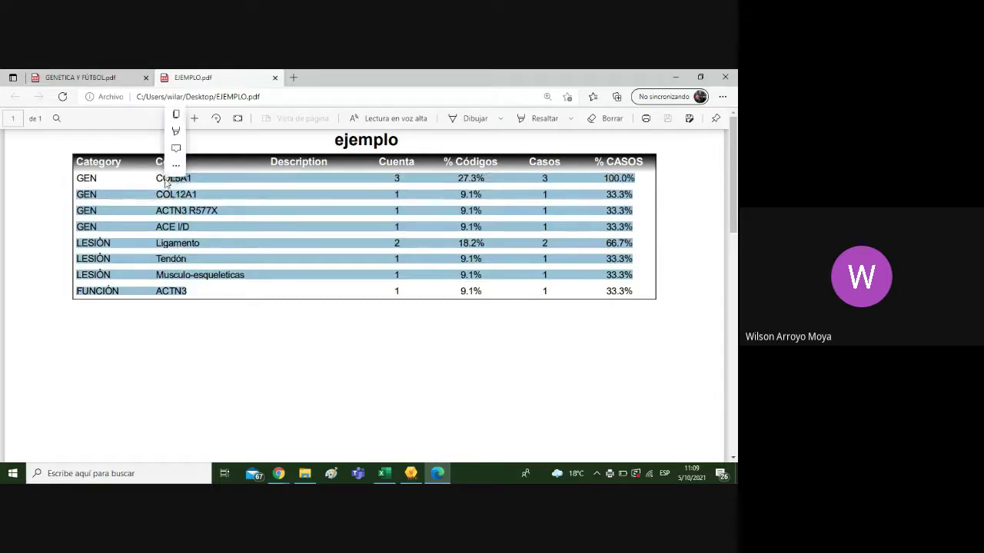
left_click(227, 335)
left_click_drag(81, 176, 312, 300)
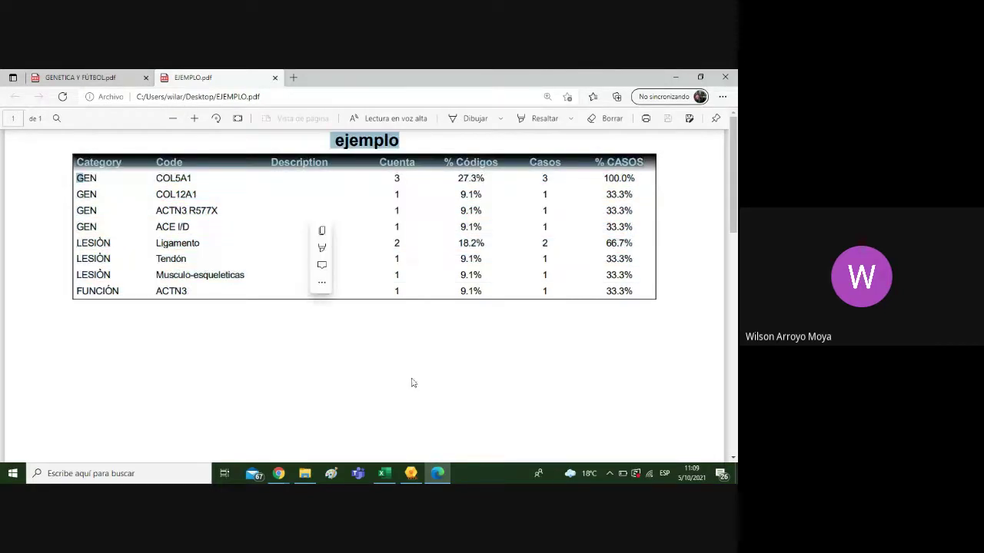
Switch back to QDA Miner Lite and rerun the coding frequency analysis on DOCUMENTO with the previously selected codes
left_click(410, 473)
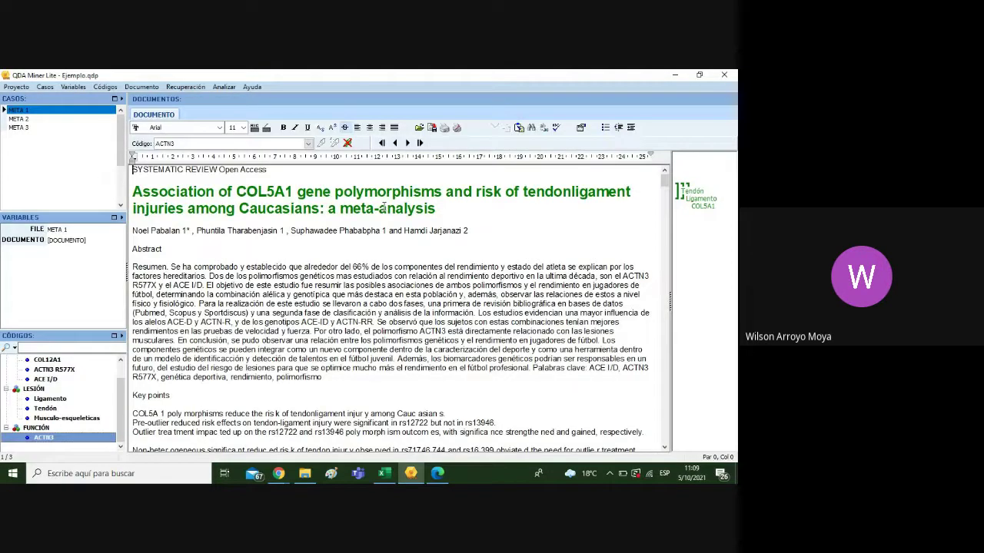
left_click(224, 86)
left_click(236, 98)
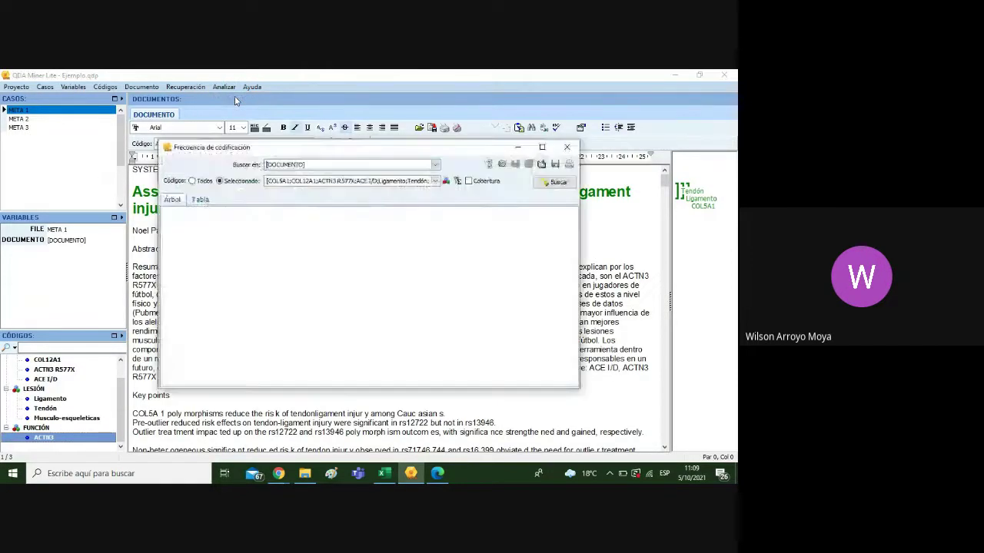
left_click(546, 184)
Chart the coding frequencies with all rows of the results table selected, from COL5A1 through ACTN3
left_click(515, 165)
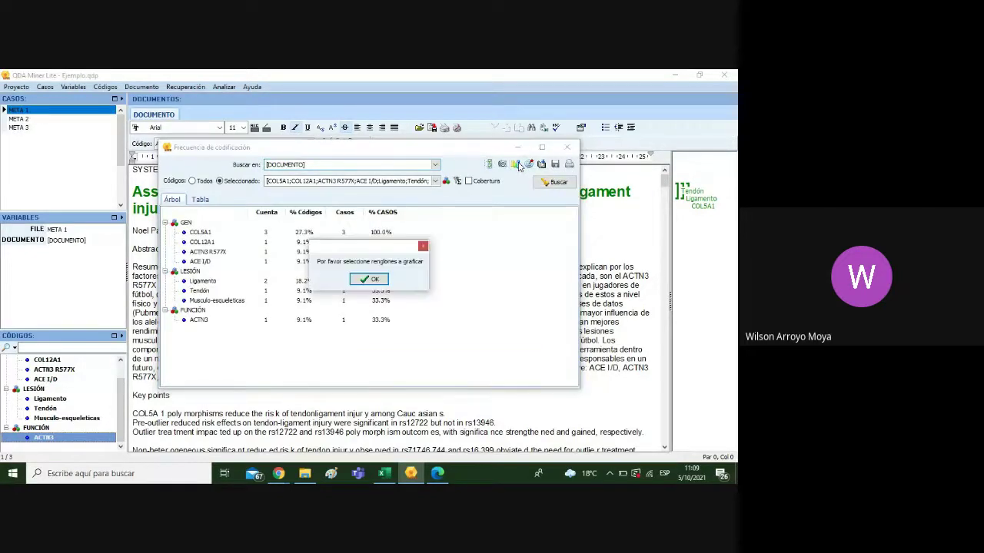
left_click(369, 278)
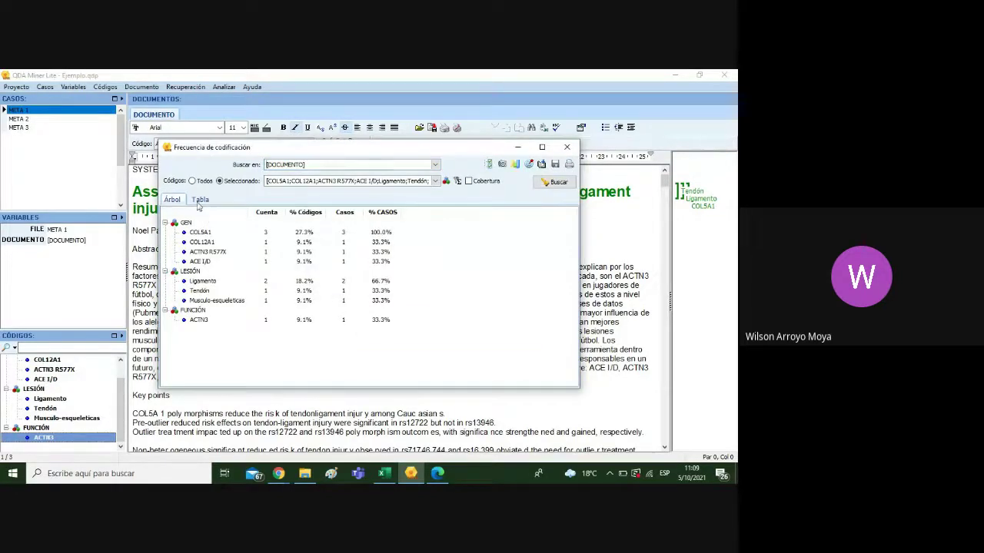
left_click(200, 199)
left_click_drag(189, 224, 311, 322)
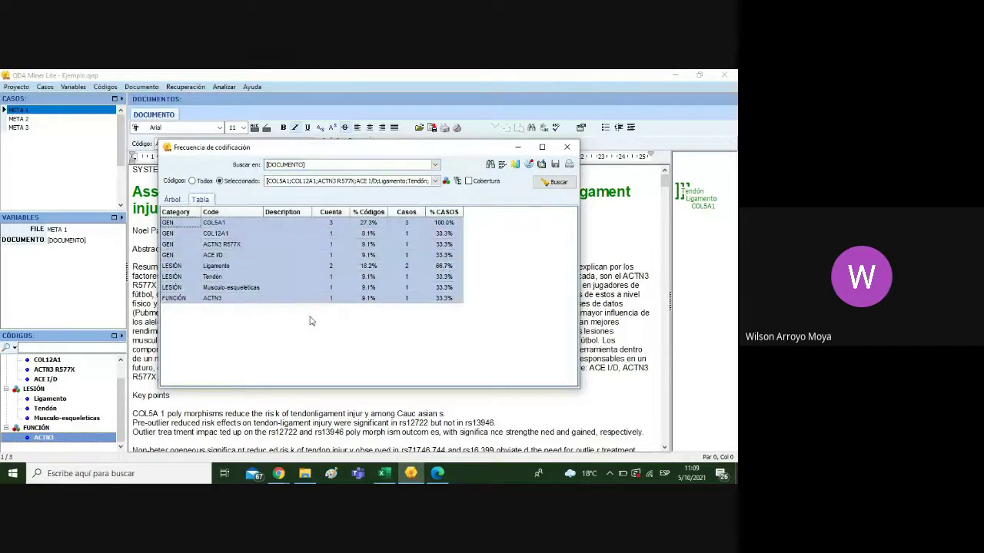
left_click(520, 171)
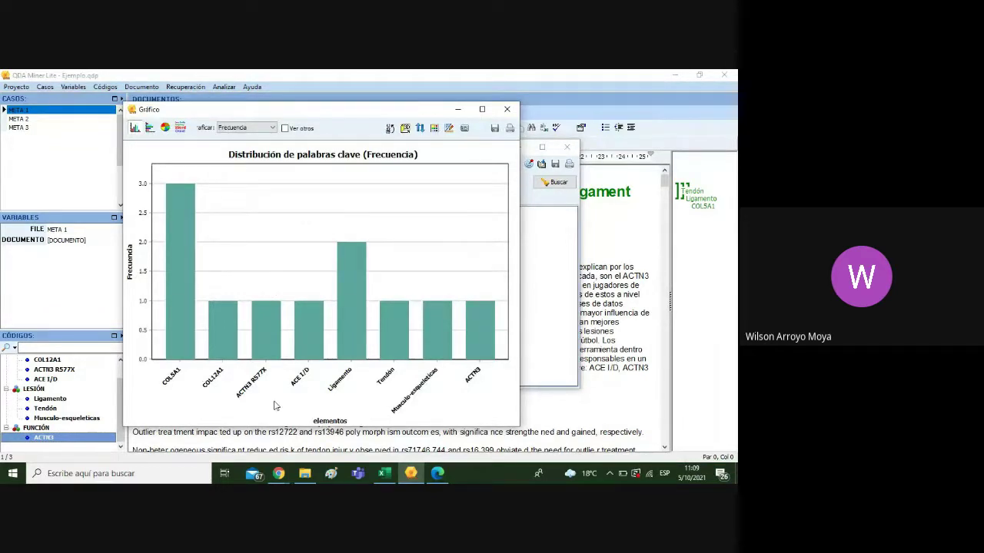
left_click(494, 129)
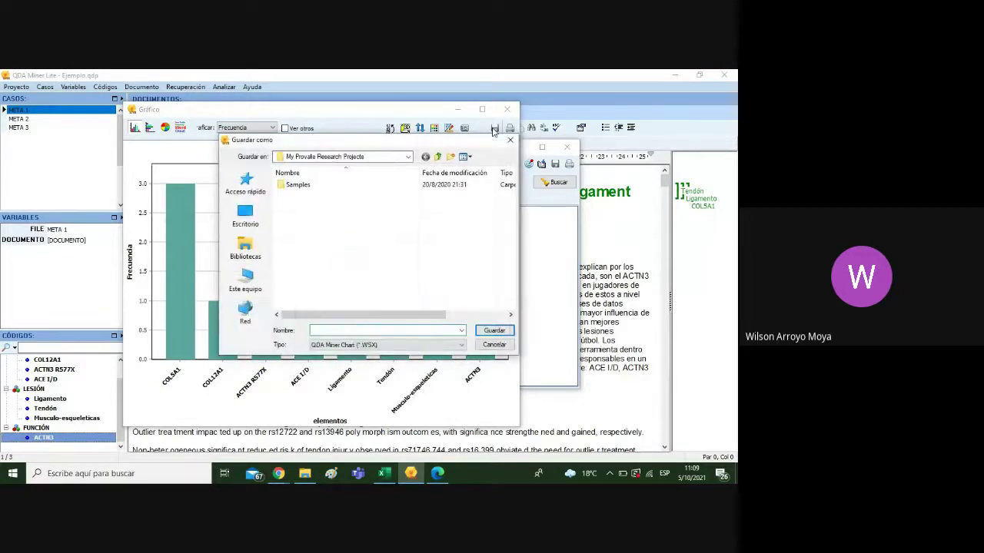
left_click(248, 222)
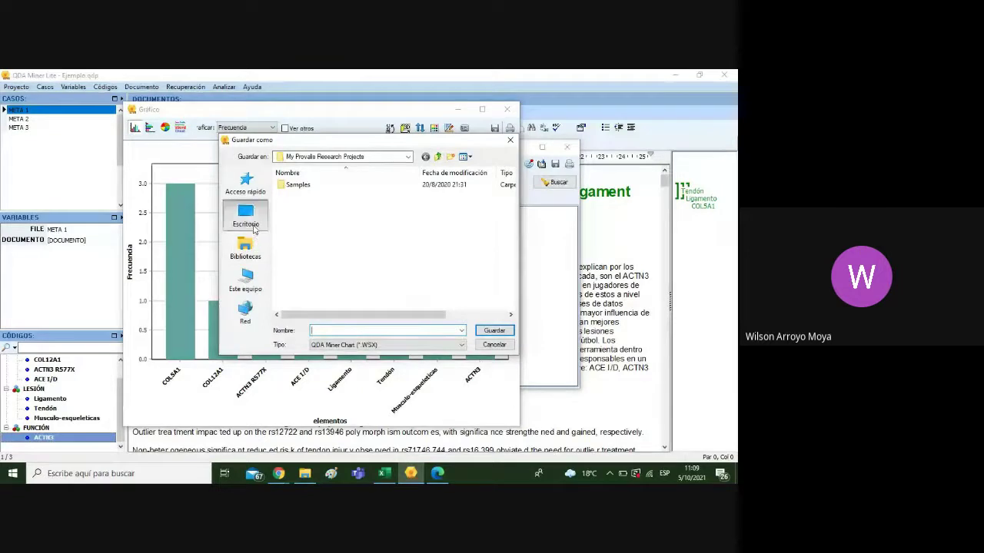
left_click(479, 344)
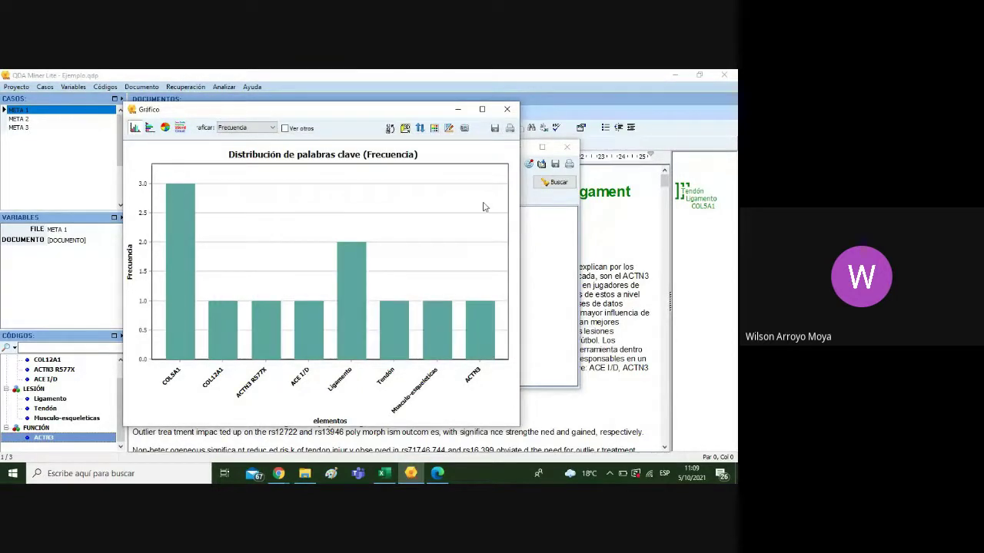
Display the code frequency chart in turn as a pie chart, a horizontal bar chart and a word cloud
left_click(166, 128)
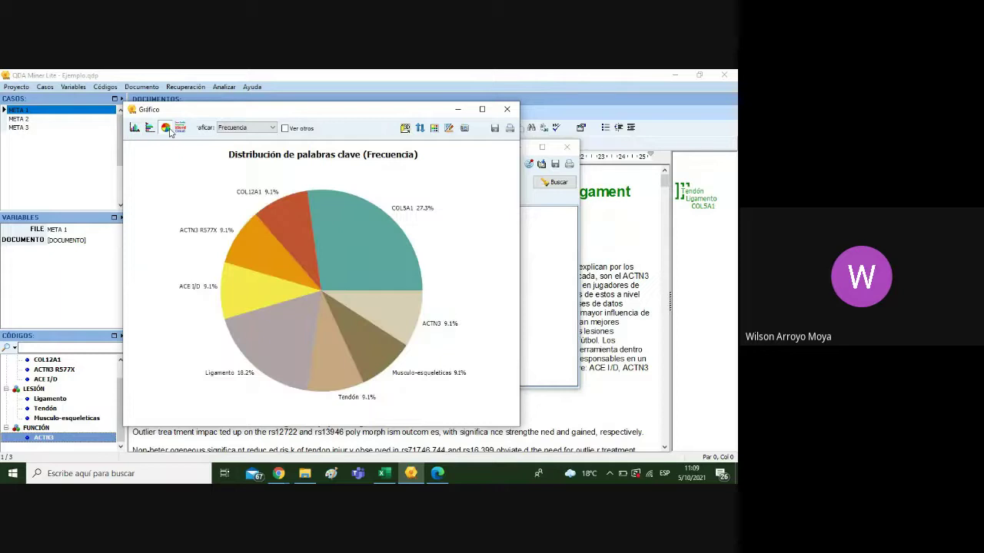
left_click(150, 129)
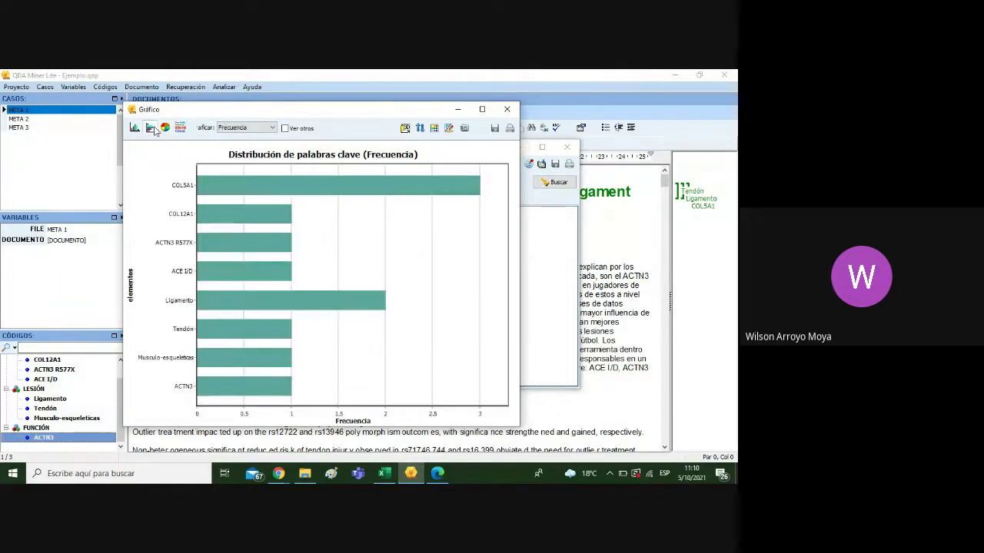
left_click(180, 129)
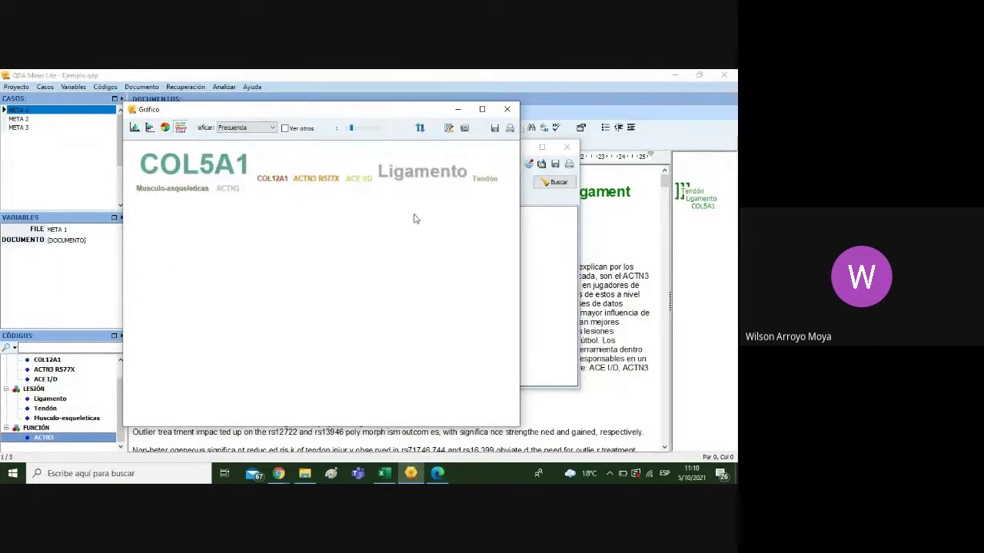
Close the word cloud and the coding frequency results, and collapse the GEN, LESIÓN and FUNCIÓN code categories
left_click(510, 117)
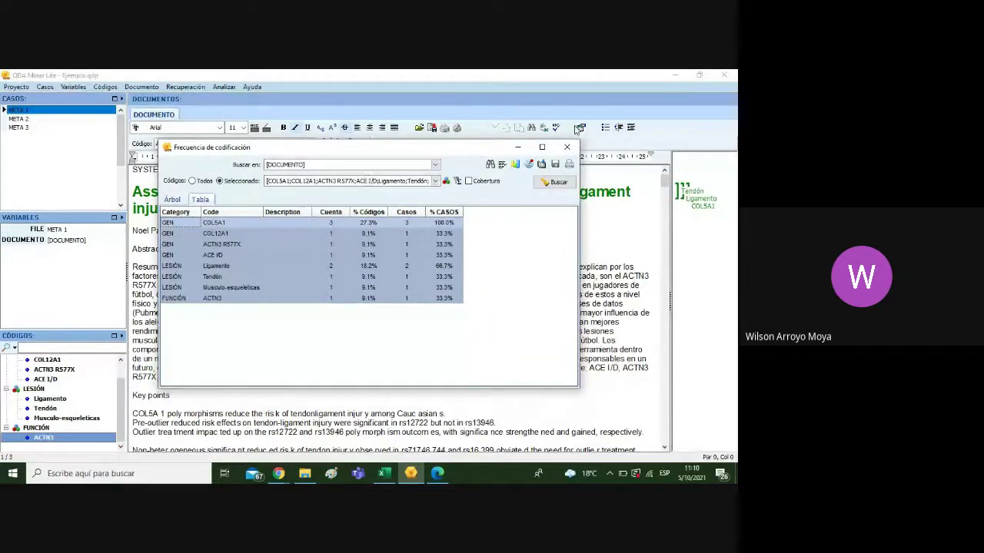
left_click(568, 149)
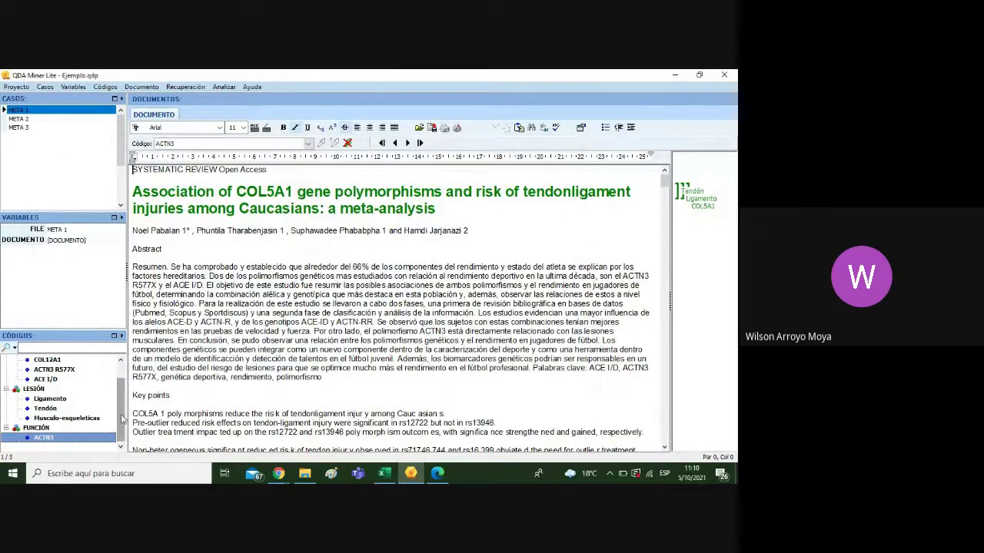
left_click(6, 372)
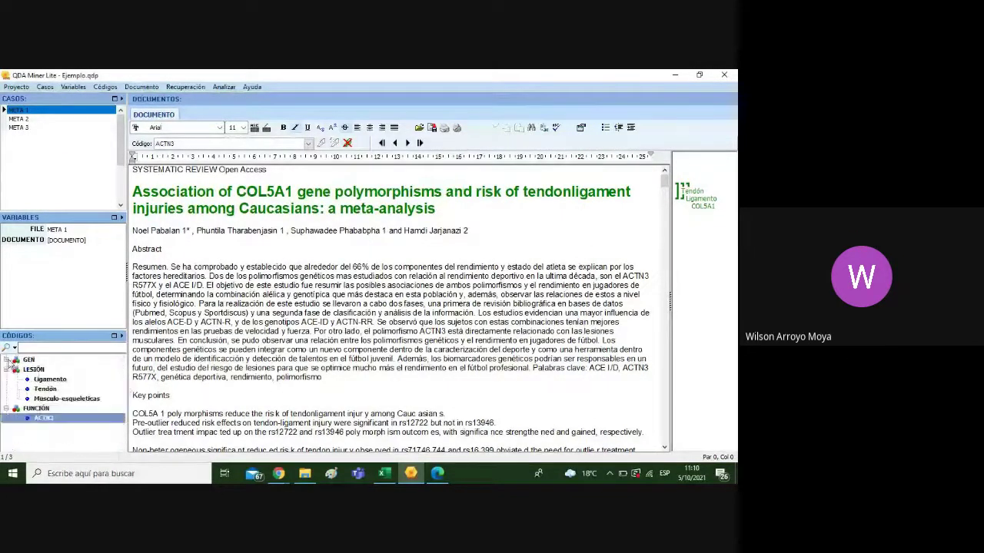
left_click(6, 370)
left_click(6, 380)
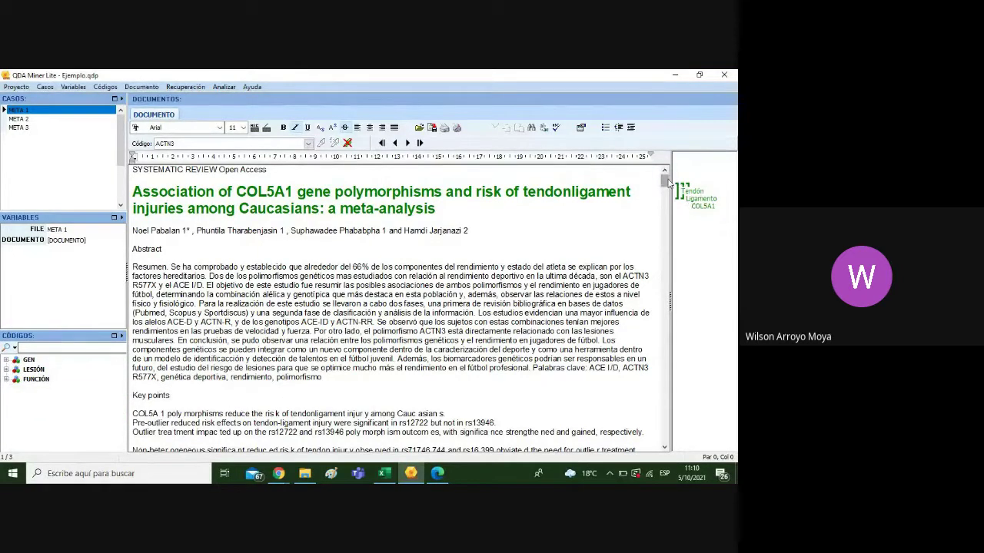
Exit QDA Miner Lite without saving the changes to Ejemplo.qdp
left_click_drag(665, 180, 663, 211)
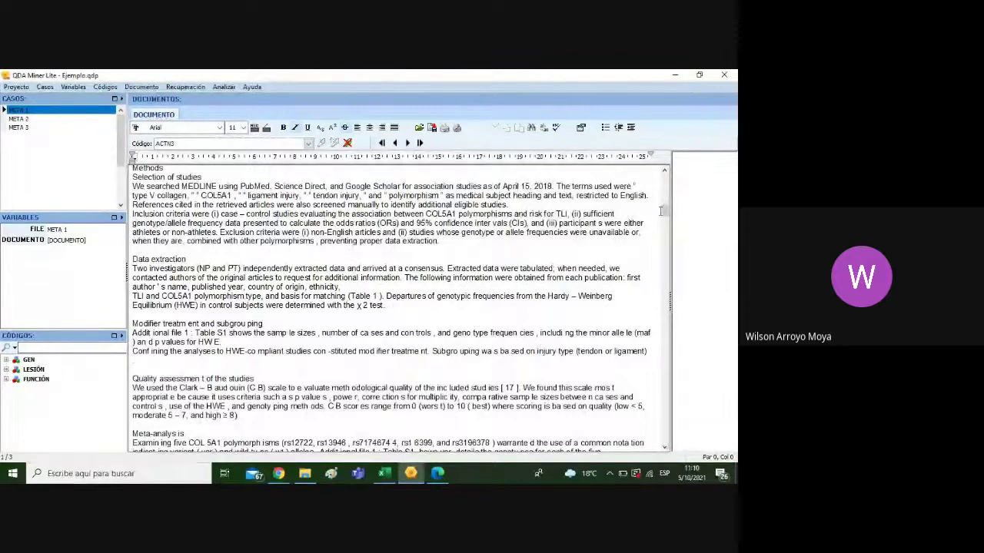
left_click_drag(665, 212, 667, 160)
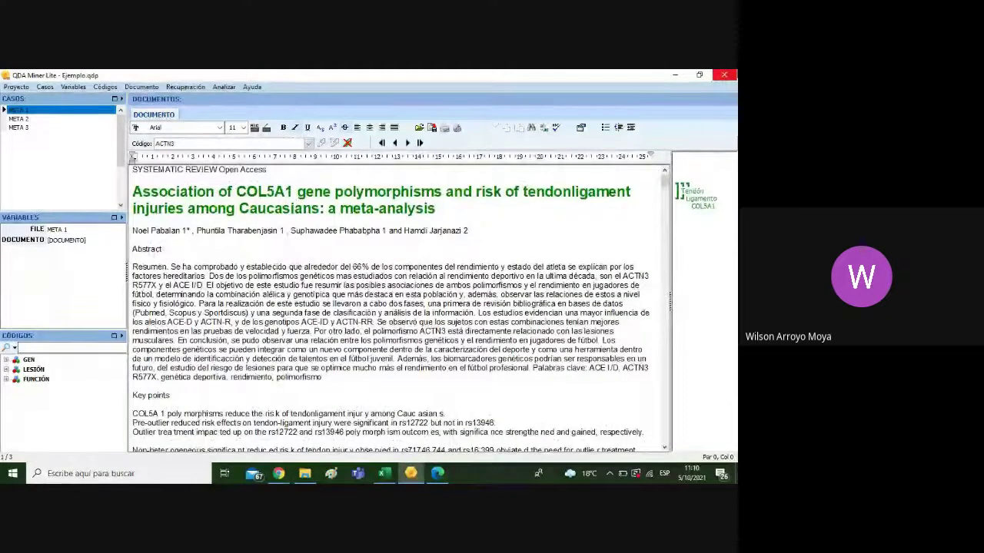
left_click(724, 75)
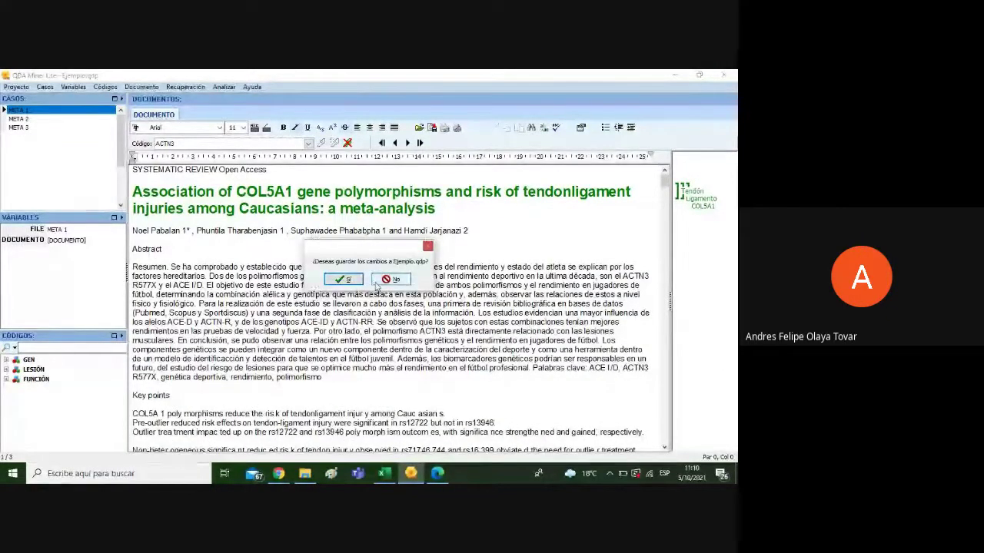
left_click(380, 281)
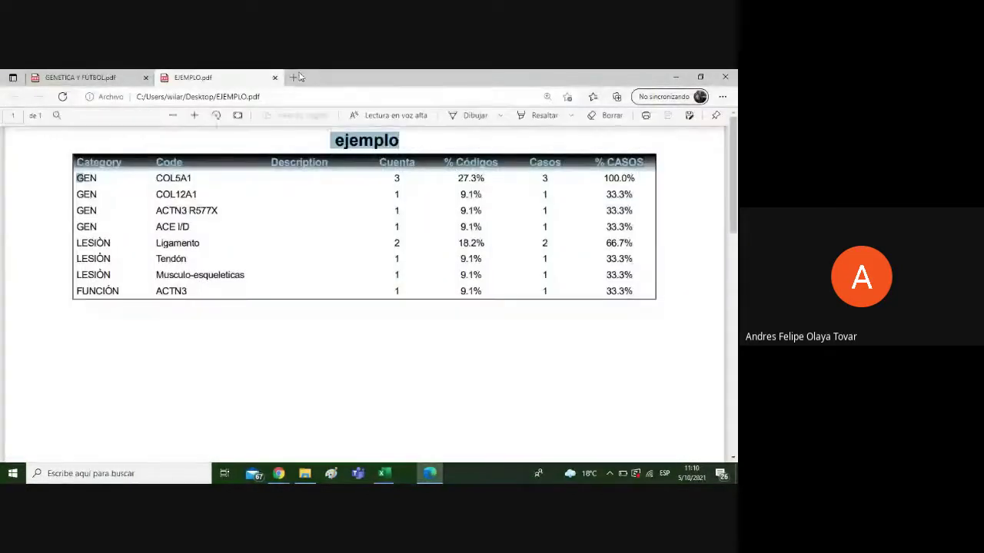
Close EJEMPLO.pdf and GENETICA Y FÚTBOL.pdf, leaving the desktop clear with nothing selected
left_click(274, 77)
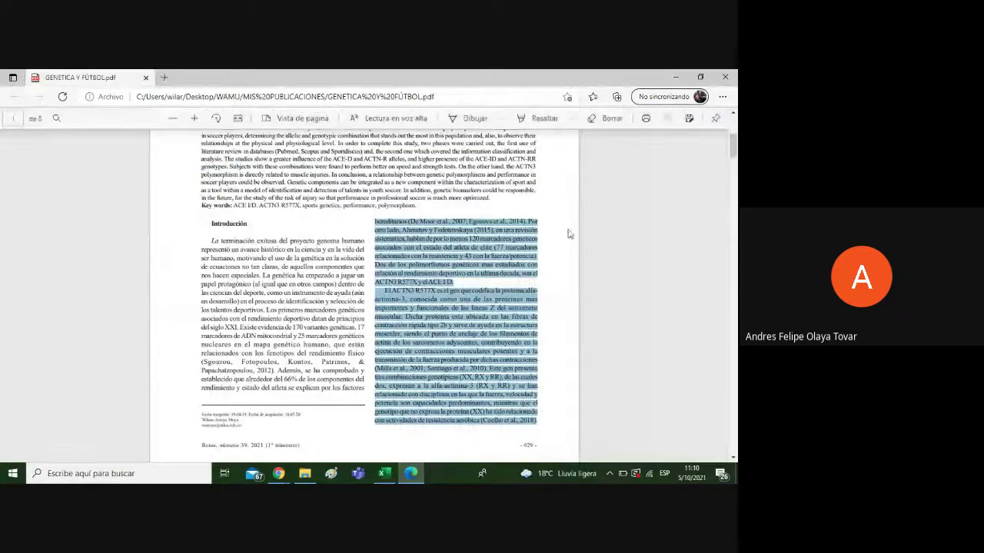
left_click(724, 77)
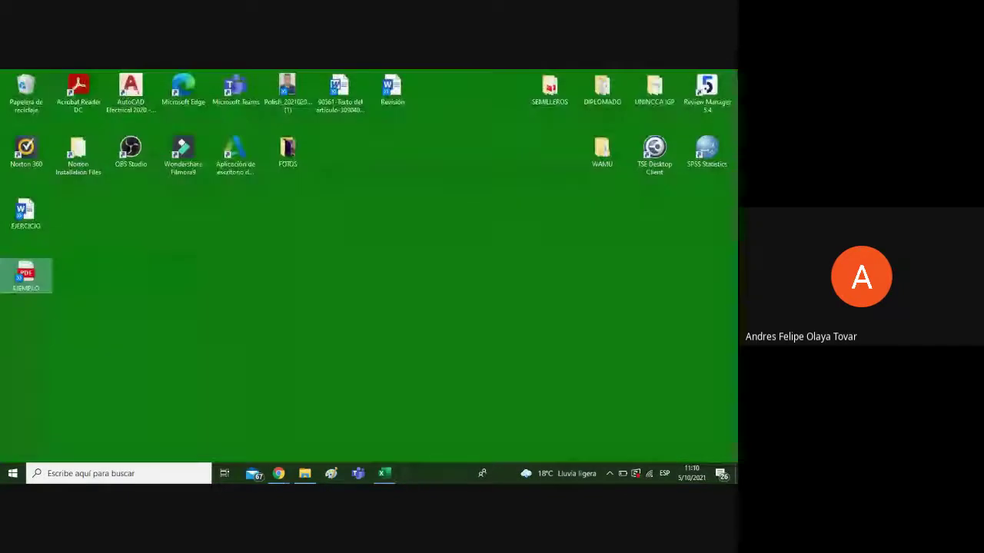
left_click(452, 252)
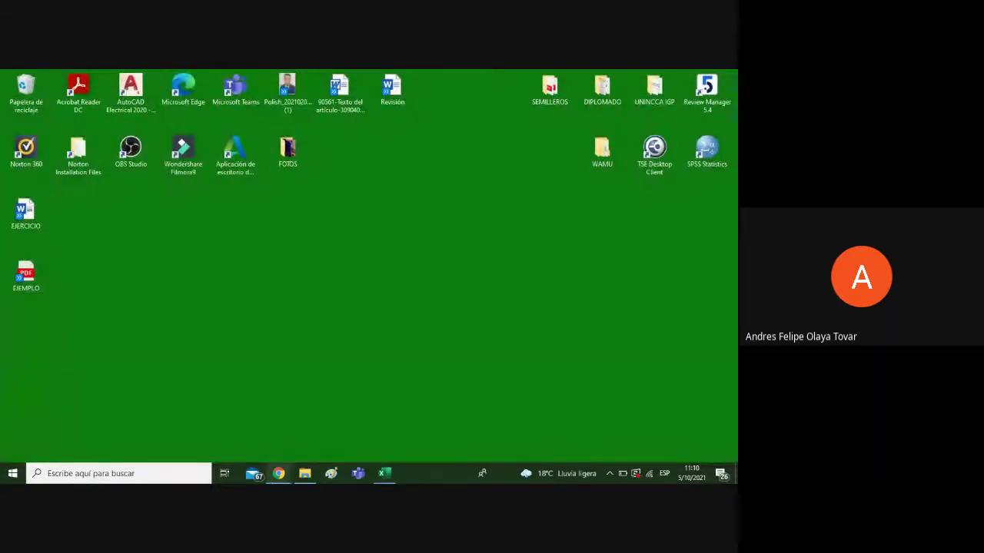
mouse_move(277, 473)
left_click(256, 460)
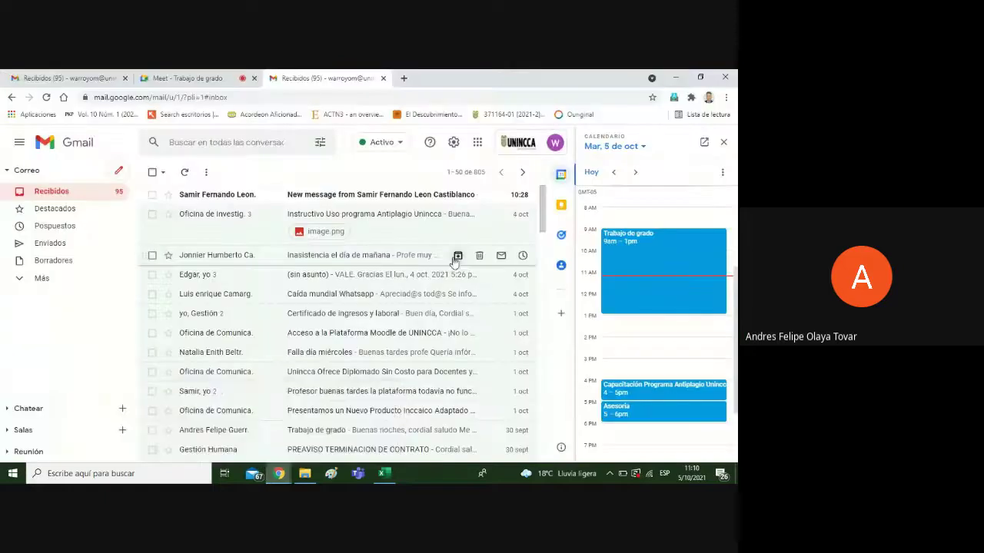
left_click(722, 146)
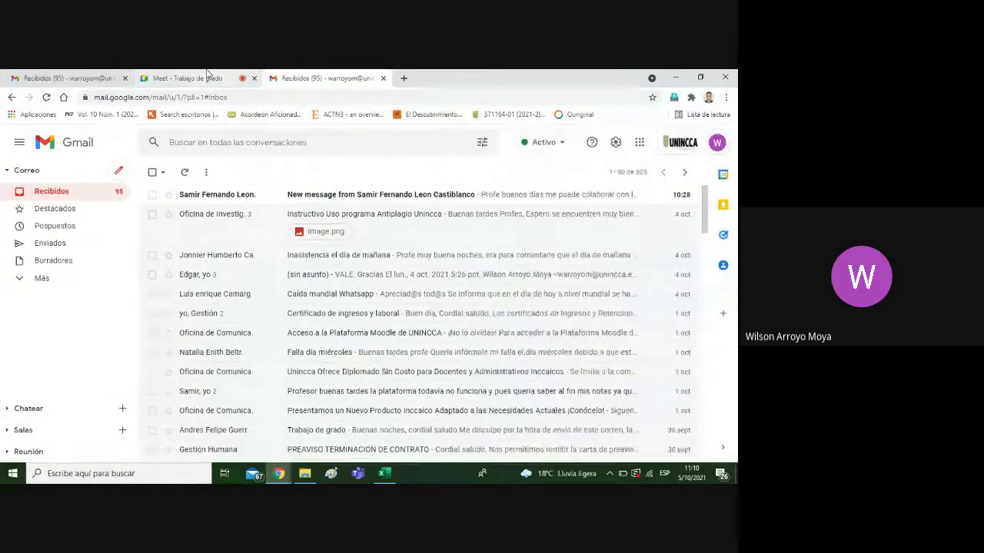
left_click(405, 79)
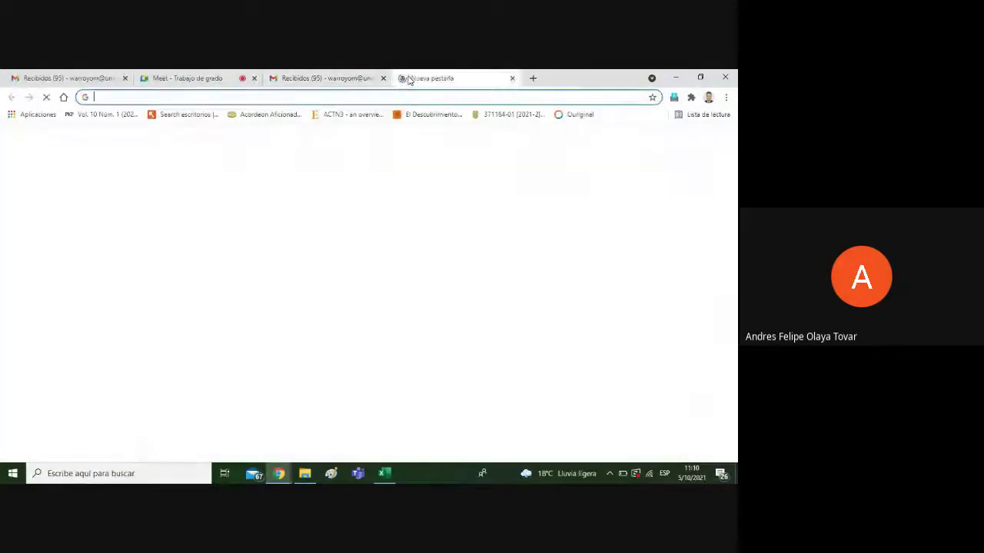
type("qda")
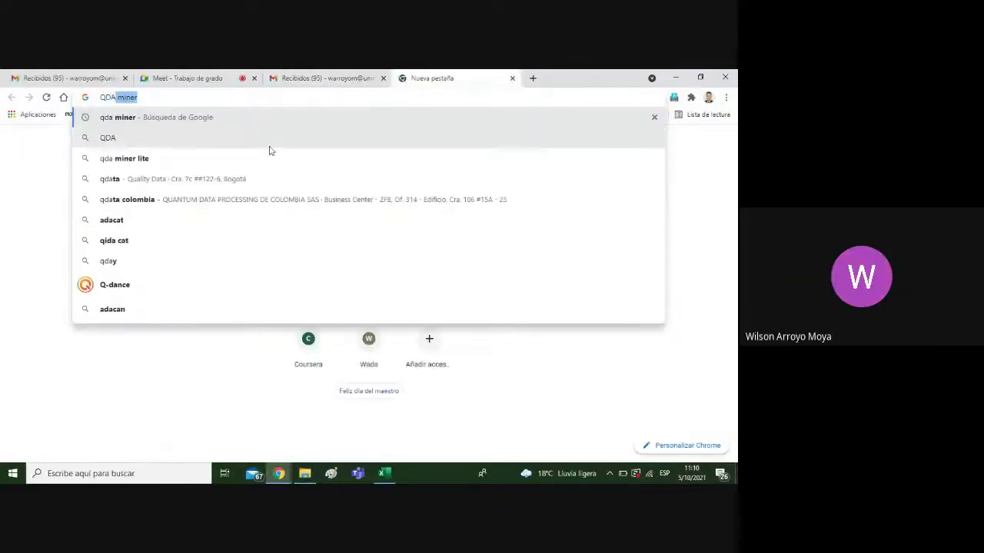